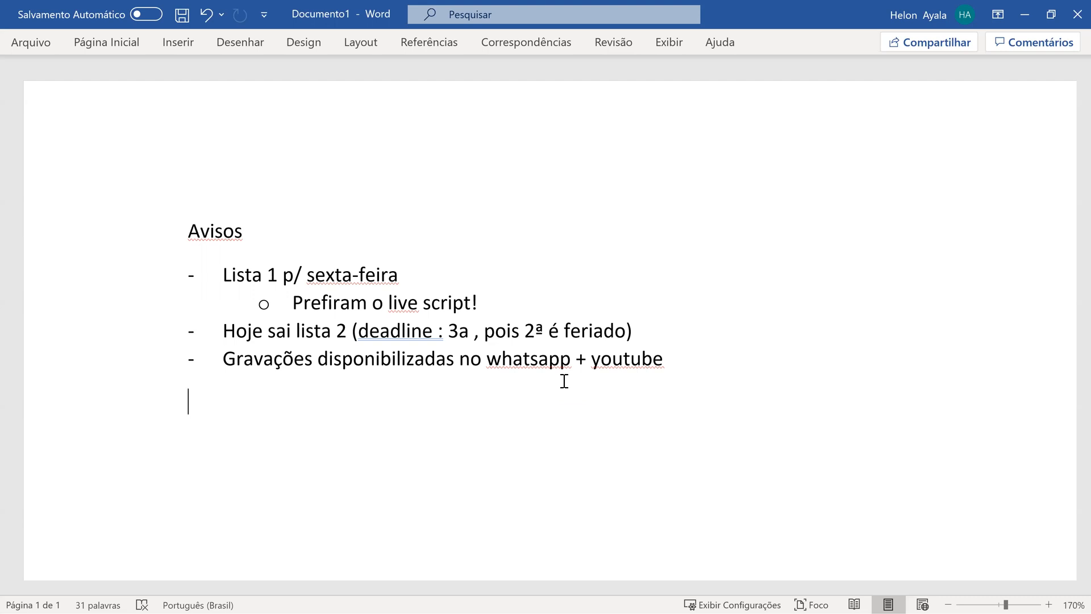
Step: Highlight the Lista 1 notes in the document, switch to MATLAB's Live Editor and review the sample report in untitled.mlx
left_click_drag(236, 276, 508, 297)
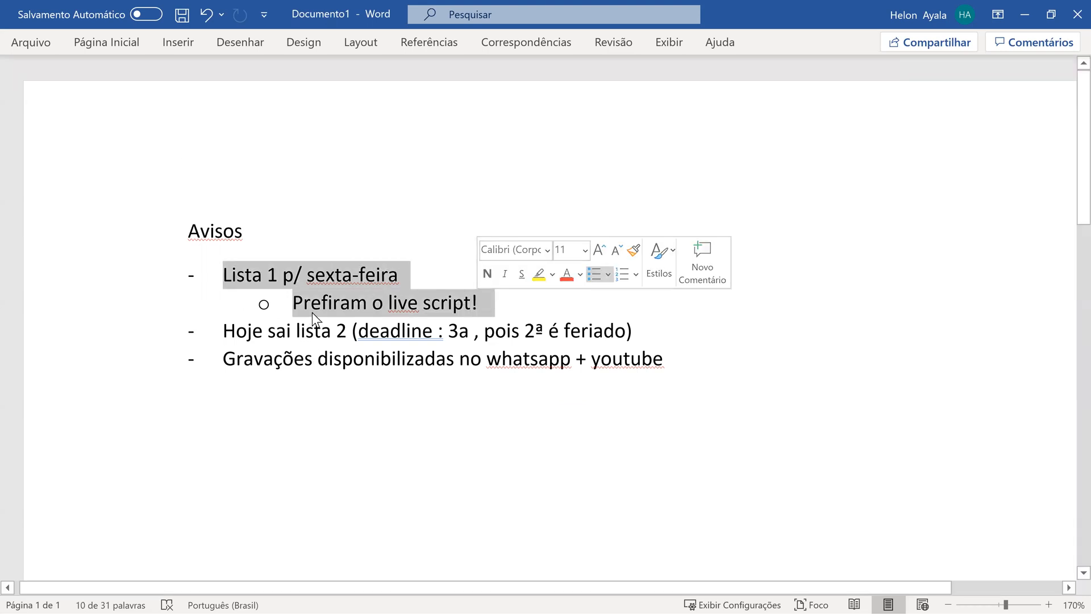
key("alt+shift")
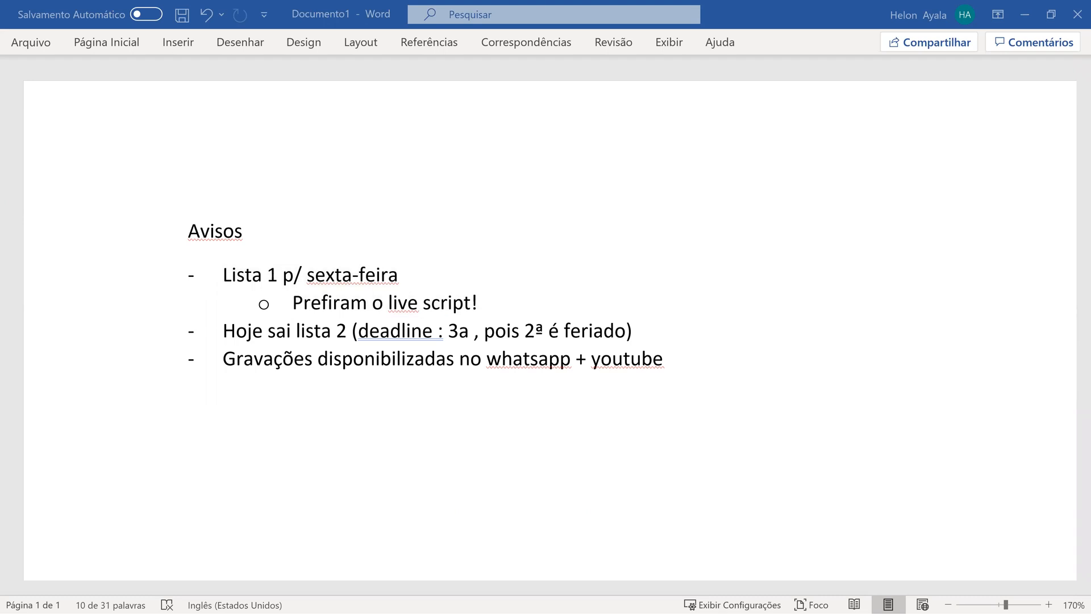
key("alt+Tab")
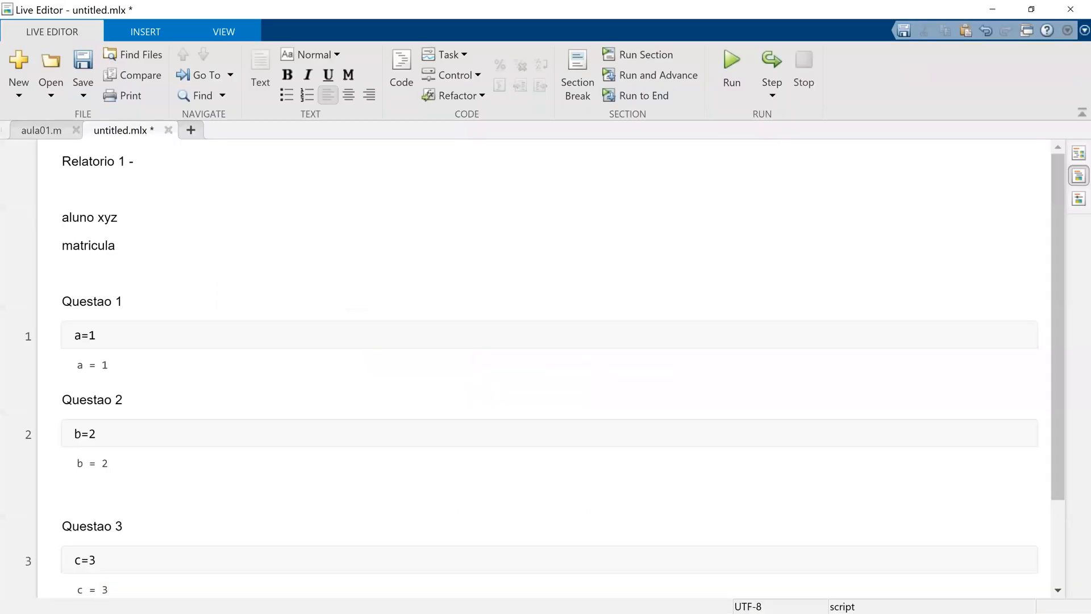
left_click(221, 230)
scroll(221, 230, "down", 3)
scroll(219, 230, "up", 3)
Step: Create a new blank live script and look through the plain script aula01.m for comparison
left_click(195, 130)
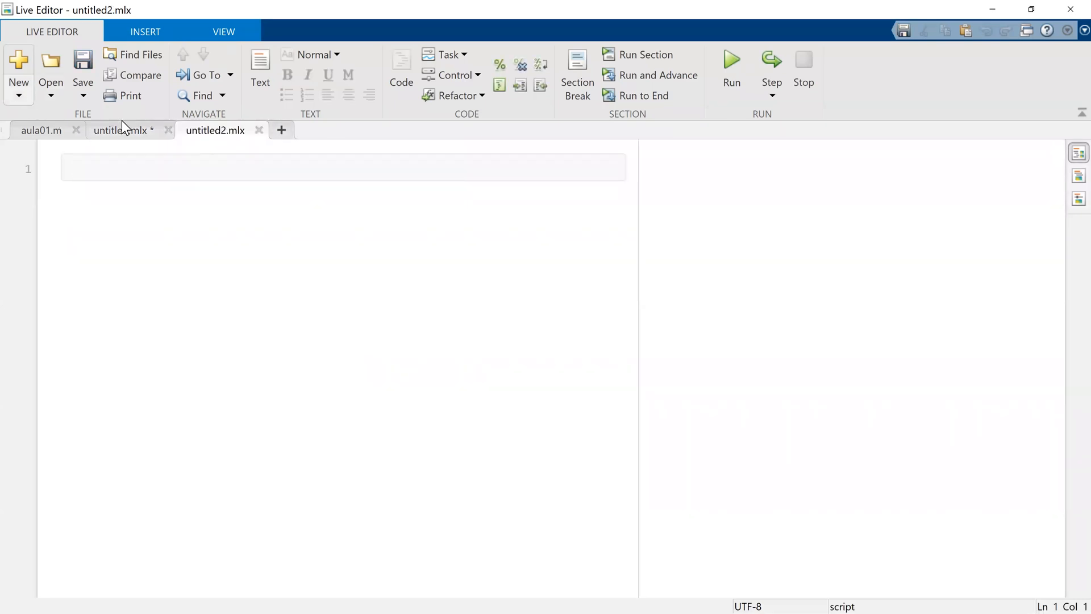
left_click(46, 131)
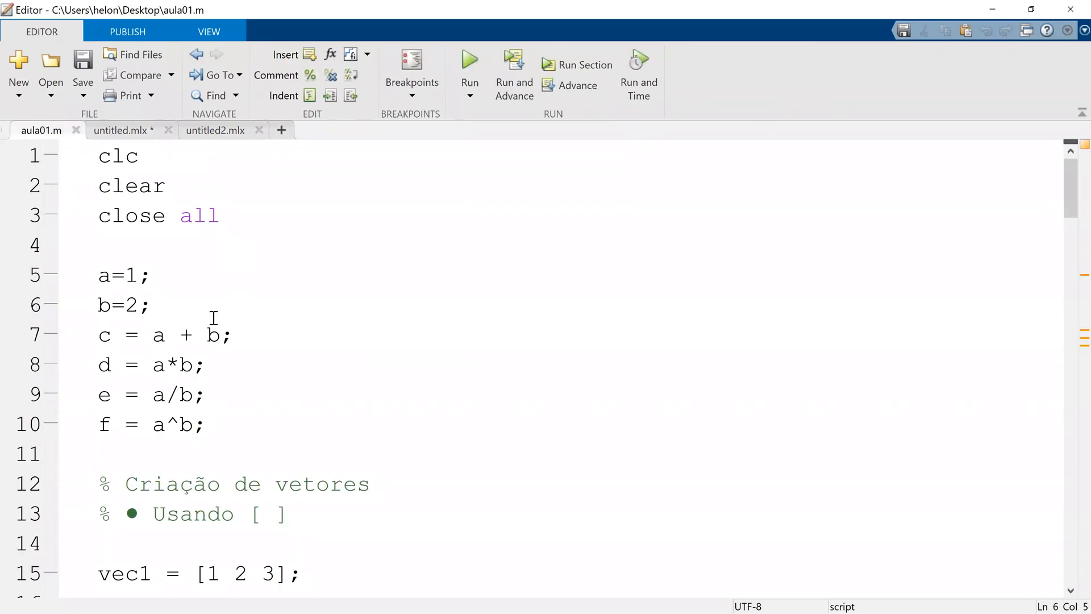
scroll(211, 324, "down", 12)
scroll(211, 333, "up", 12)
Step: In untitled2.mlx, convert the empty code block to text and enter the heading "Relatorio 1" followed by a blank line
left_click(223, 134)
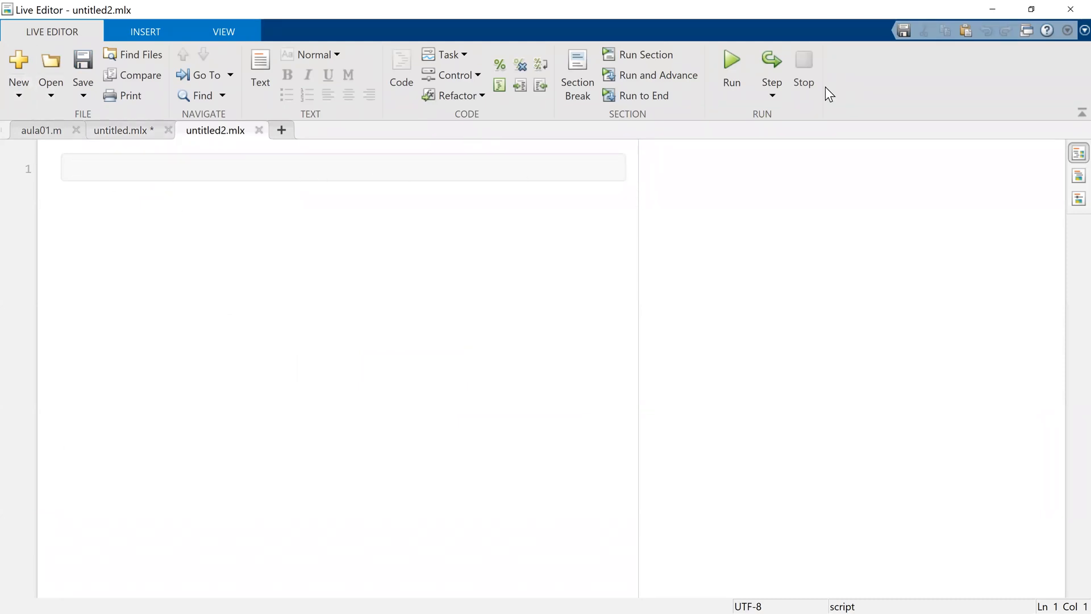
triple_click(274, 169)
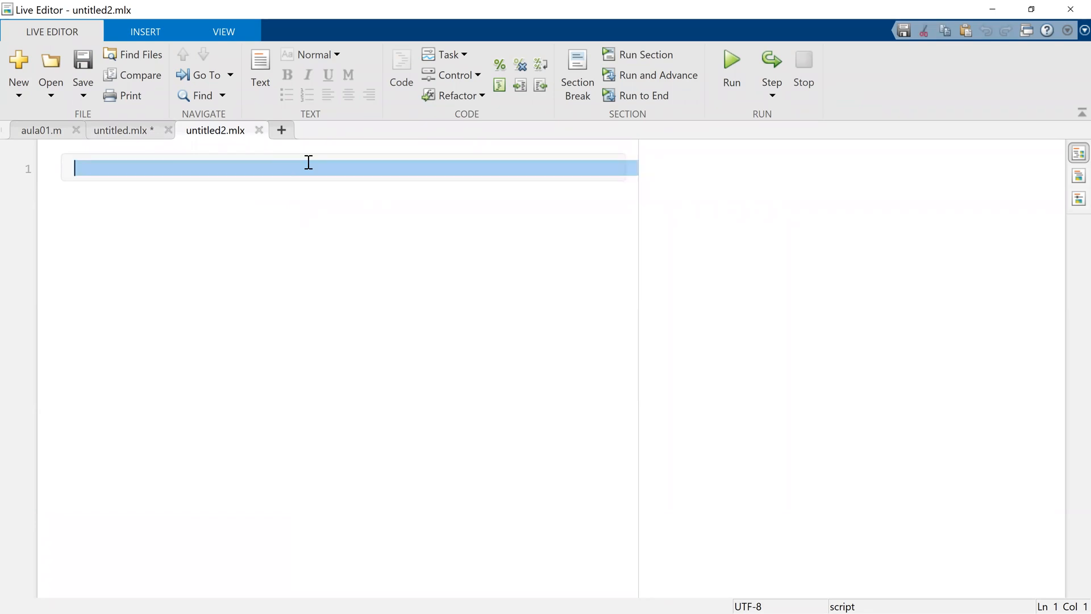
left_click(209, 186)
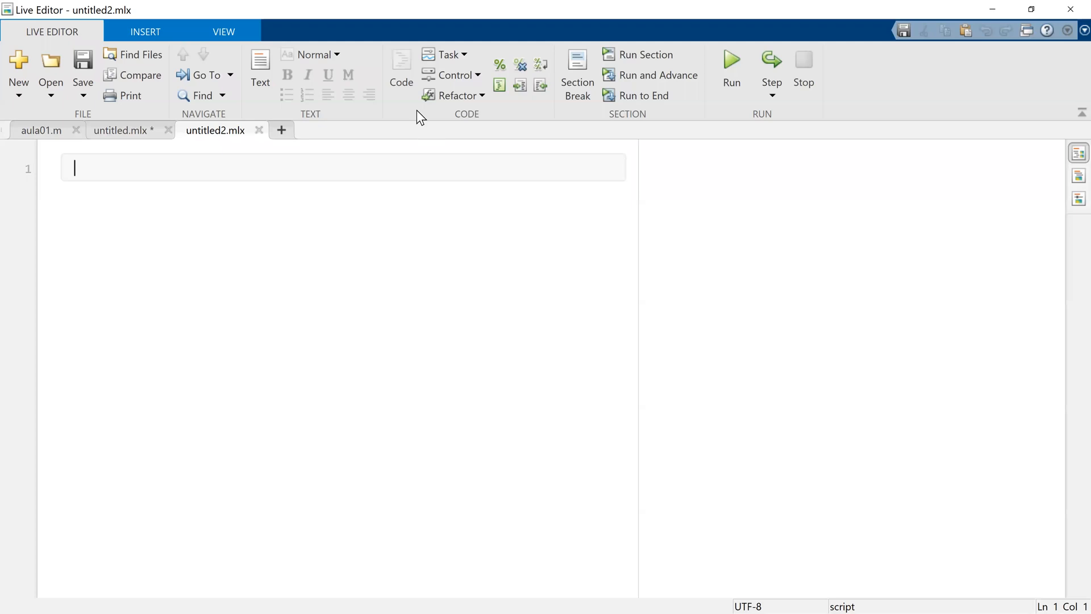
left_click(259, 79)
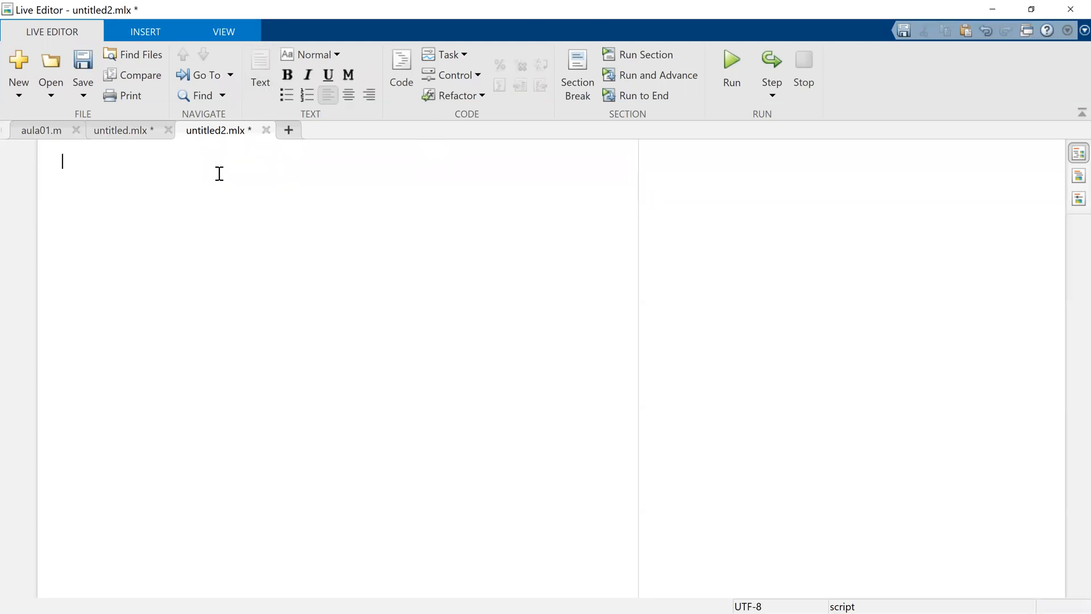
type("Relatorio 1")
key("Return")
key("Return")
Step: Add the identification lines "Aluno x" and "matricula z" below the report heading
type("Alunoi")
key("BackSpace")
key("BackSpace")
type("x")
key("Return")
type("matricula z")
key("Return")
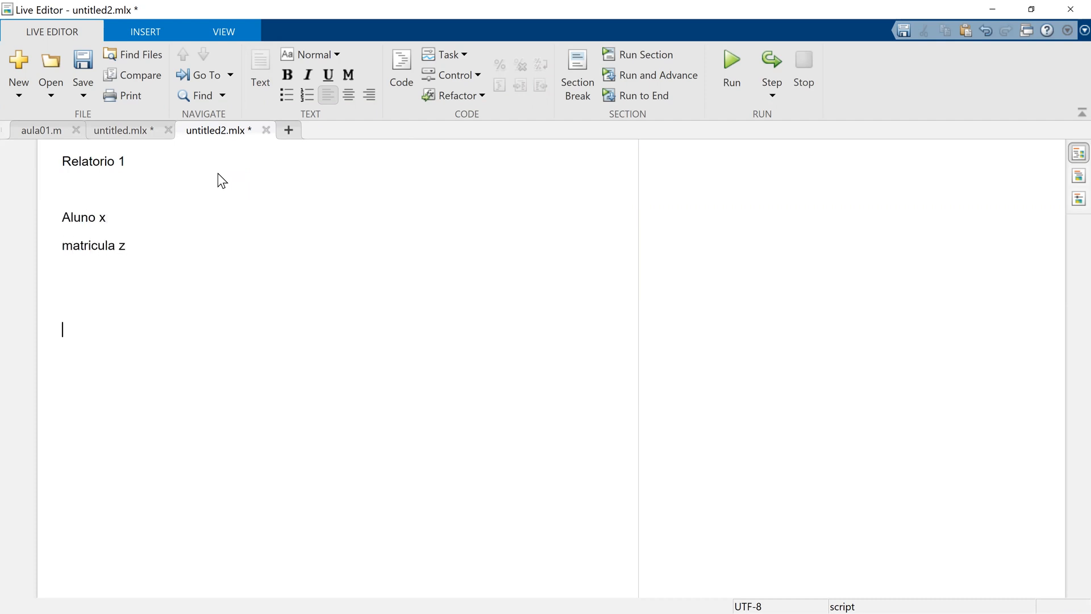
Step: Add the text line "questao 1" and insert a code block below it containing a=1
key("Return")
type("questao 1")
key("Return")
left_click(408, 79)
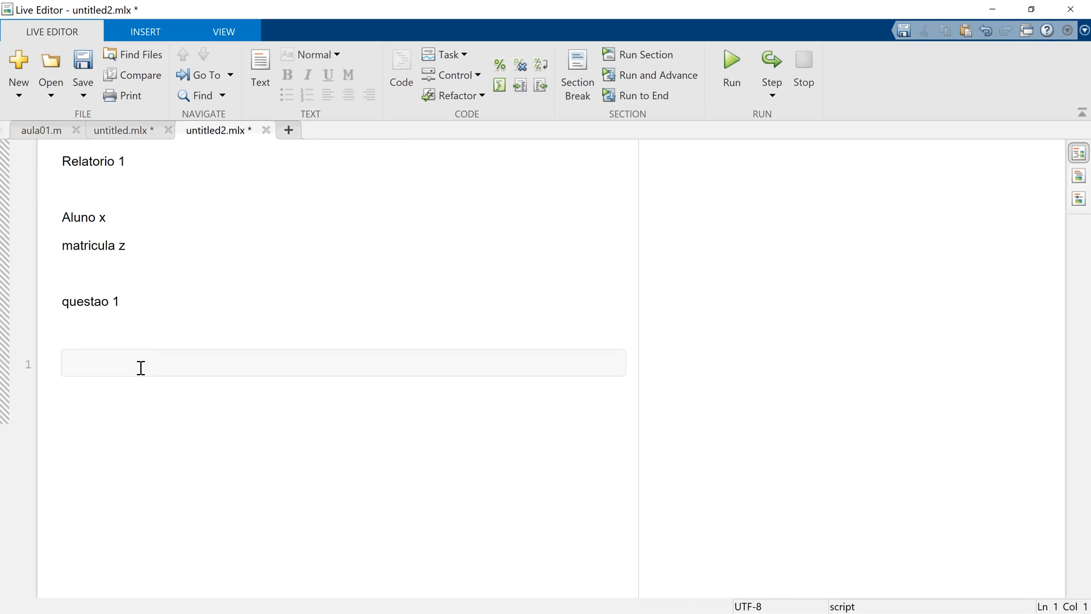
type("a=1")
Step: Add the text line "questao 2" below the first code block
left_click(155, 442)
key("Return")
type("questao 2")
key("Return")
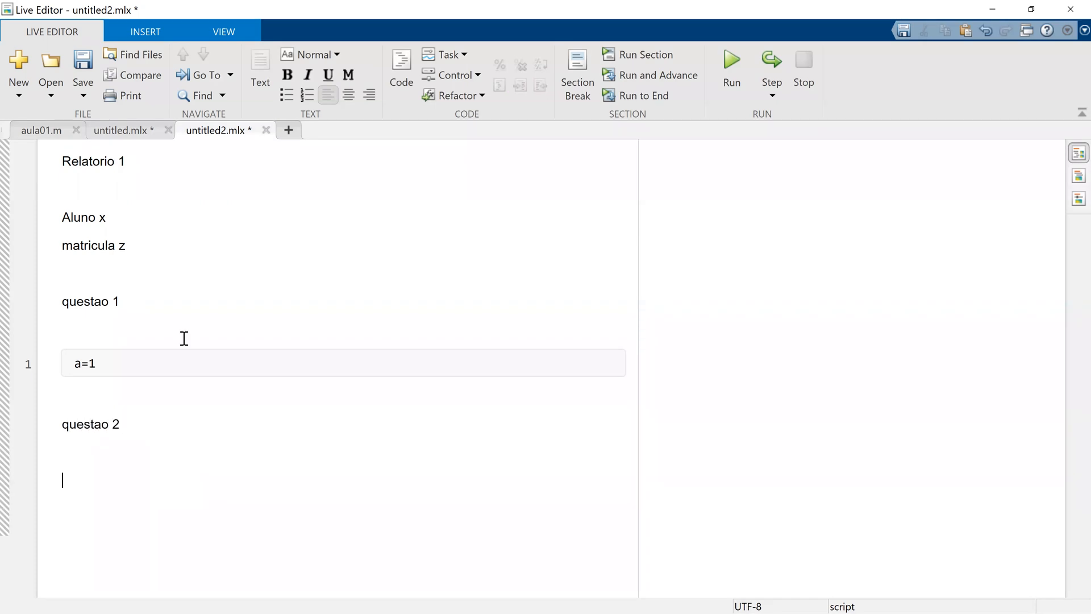
Step: Run the live script and set its output to display inline
key("F5")
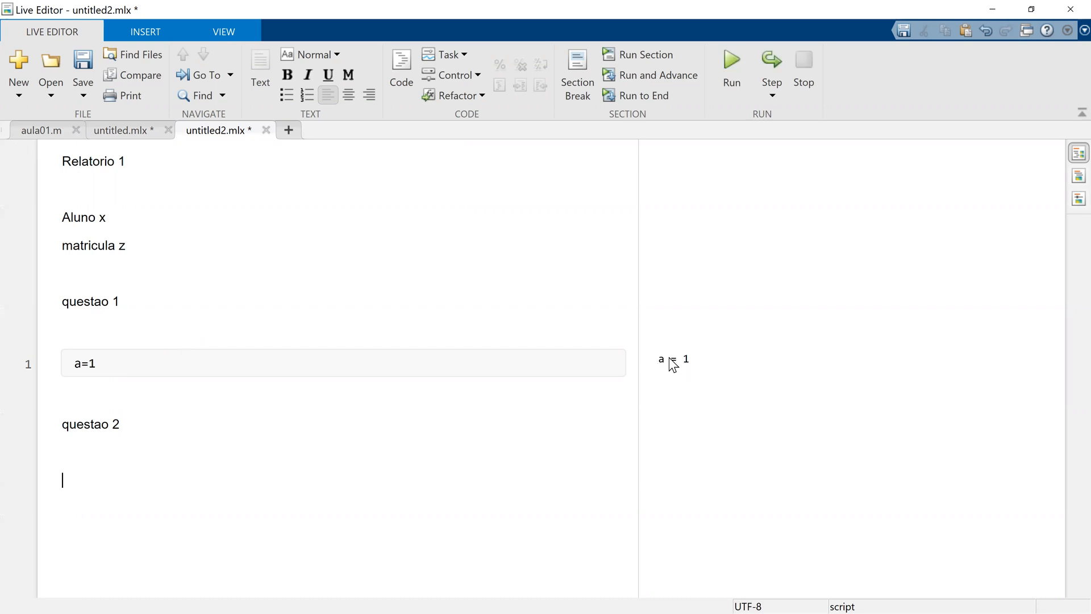
left_click(232, 38)
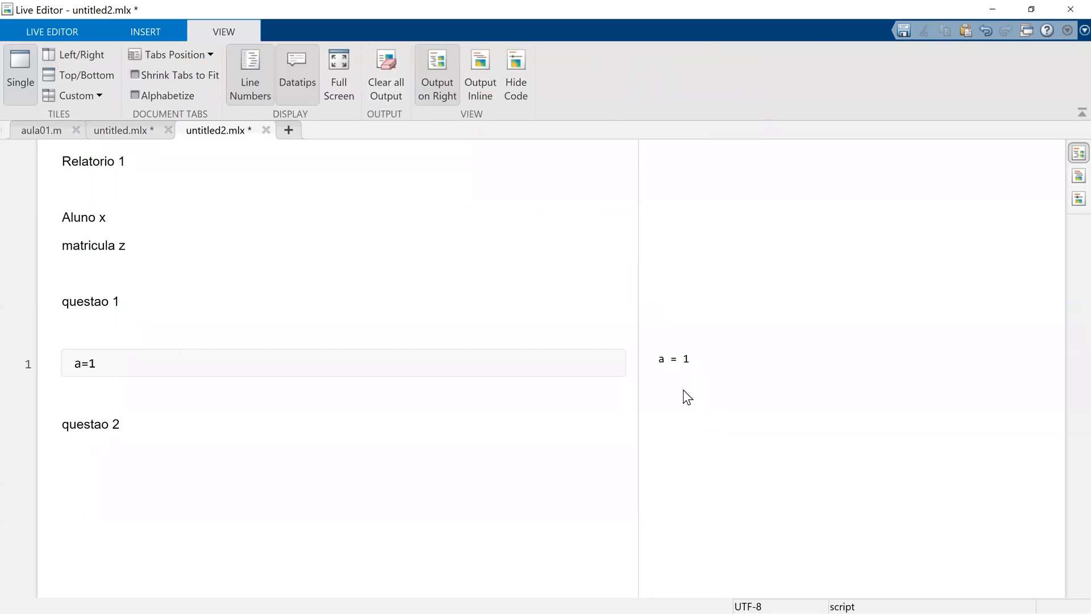
left_click(482, 76)
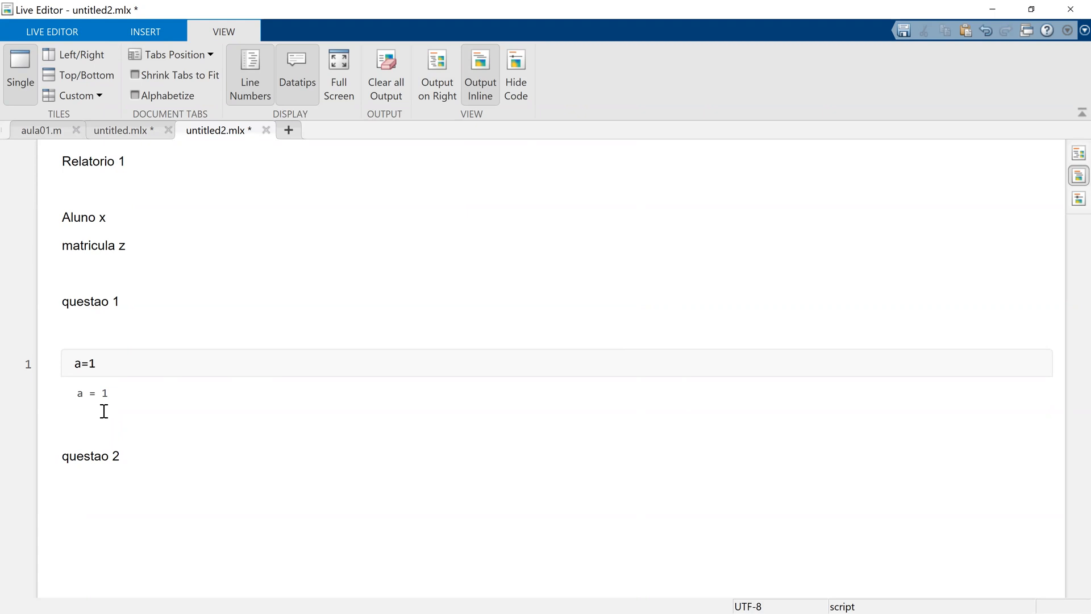
Step: Add the line b= a+1 below a=1 in the questao 1 code and run the section
left_click(137, 371)
key("Return")
type("b= a+1")
key("ctrl+Return")
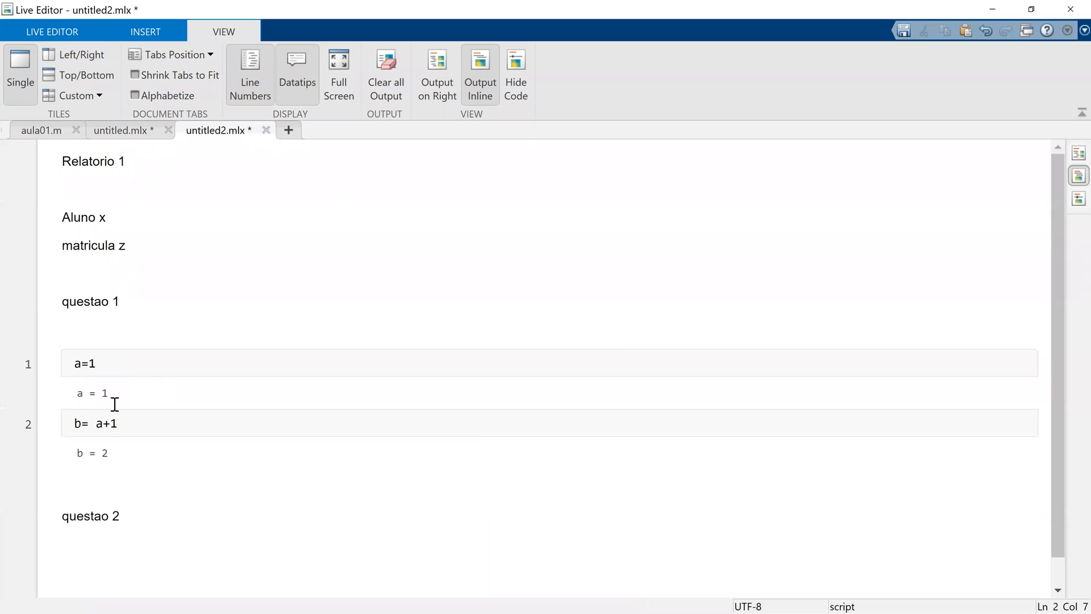
Step: Suppress the output of a=1 with a semicolon and rerun the section
left_click(138, 374)
type(";")
key("ctrl+Return")
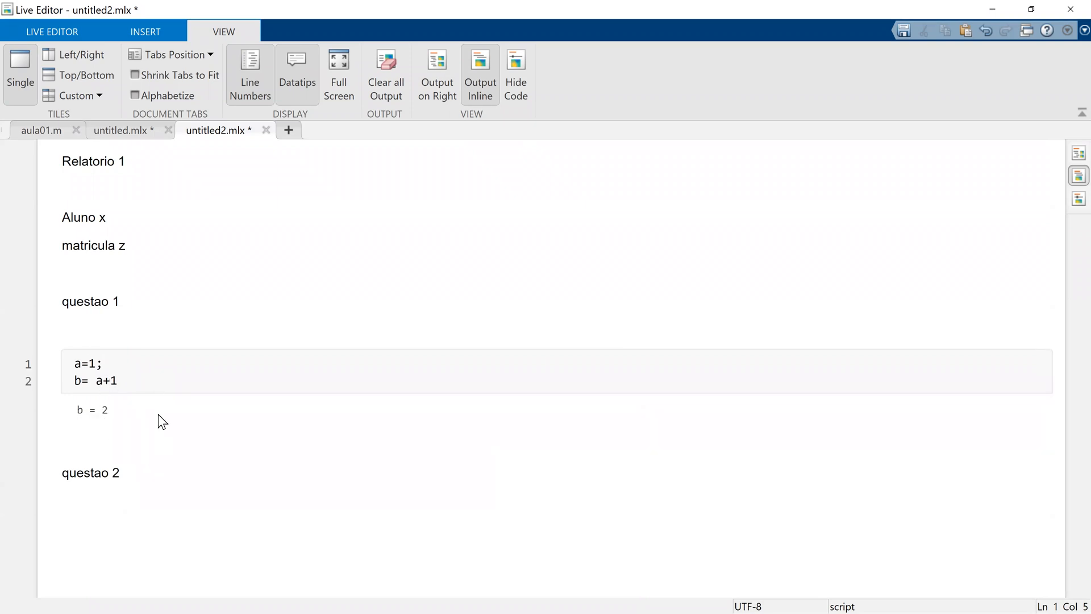
Step: Add the comment "% esta é a solucao" on a new line after b= a+1
key("Down")
key("End")
key("Return")
type("% esta é a solucao")
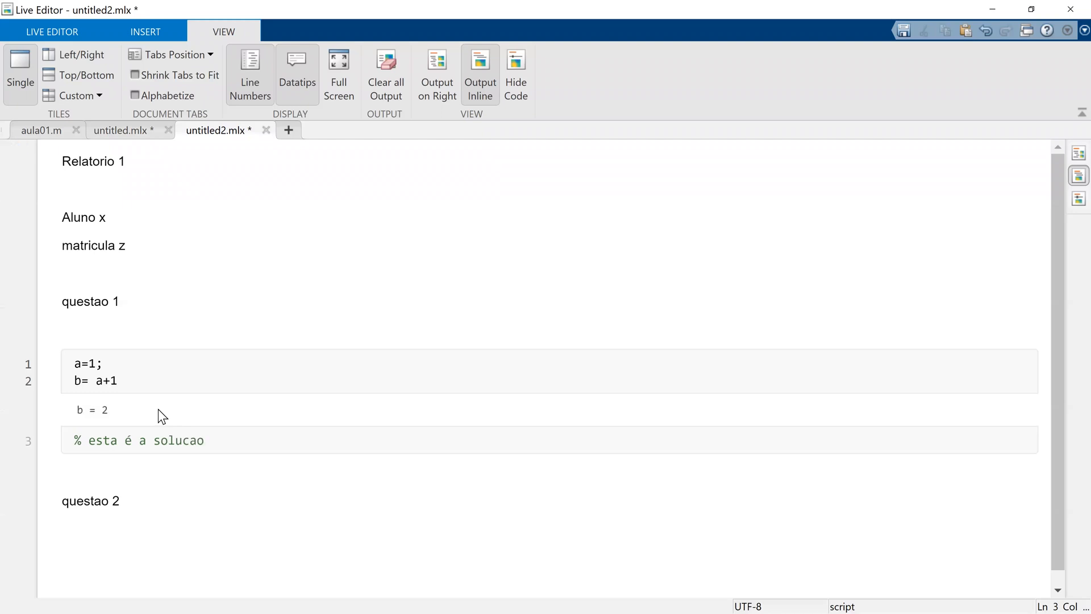
Step: Export the live script to the Desktop as a PDF named untitled2.pdf
scroll(158, 408, "down", 1)
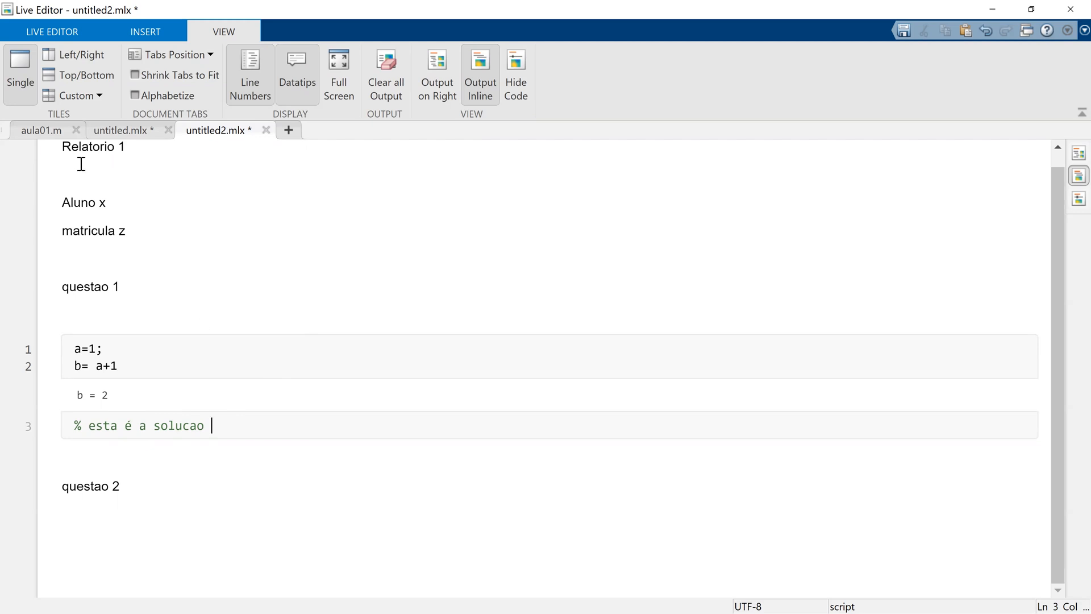
left_click(40, 35)
left_click(83, 93)
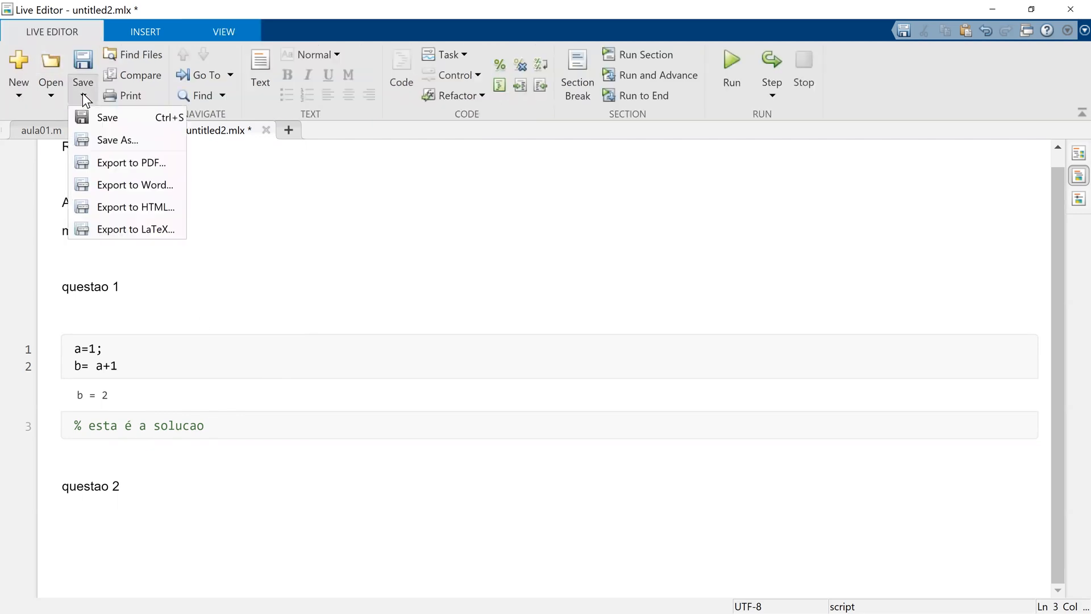
left_click(93, 171)
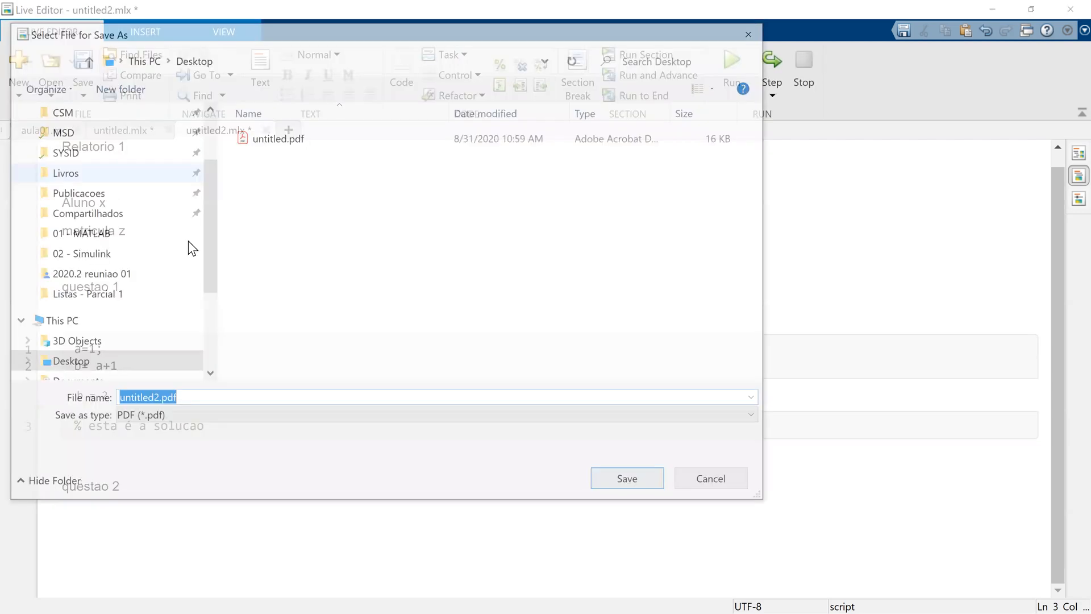
left_click(623, 480)
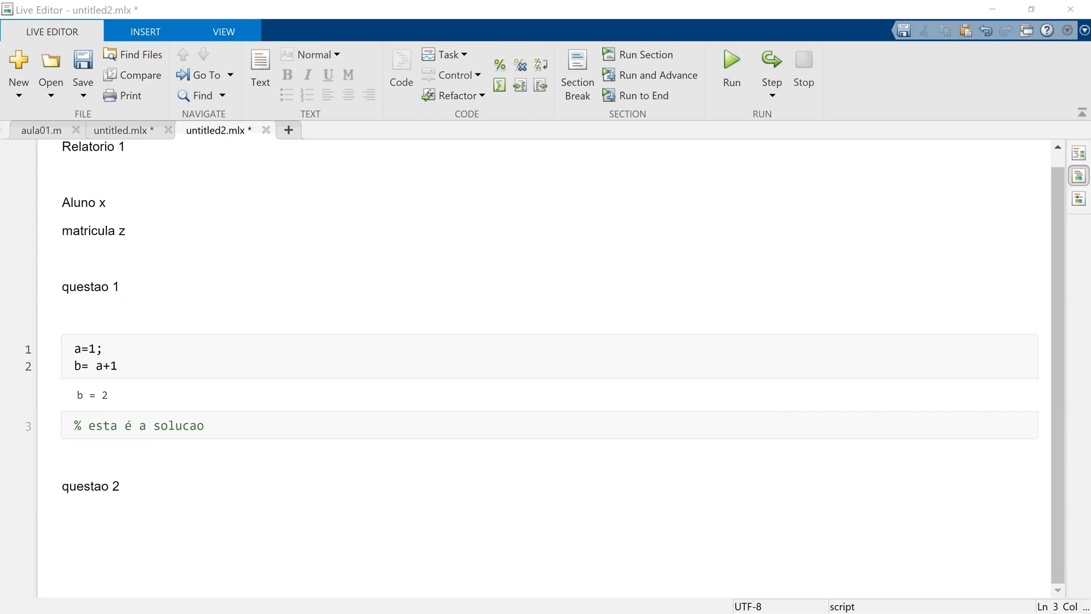
Step: Open the exported untitled2.pdf in Adobe Acrobat Reader and review the report from start to end
double_click(574, 108)
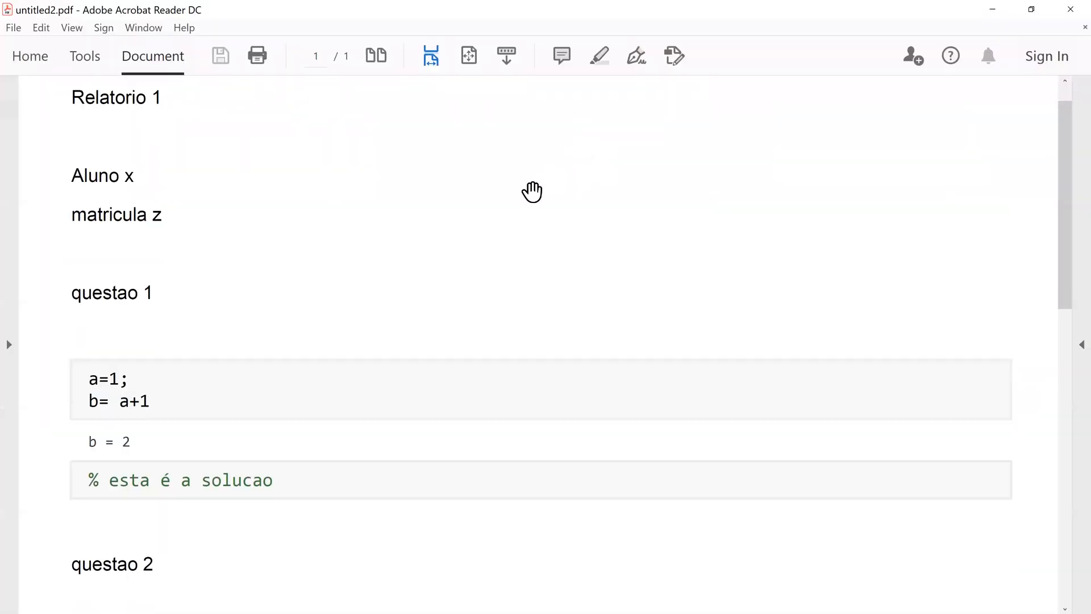
scroll(355, 223, "down", 10)
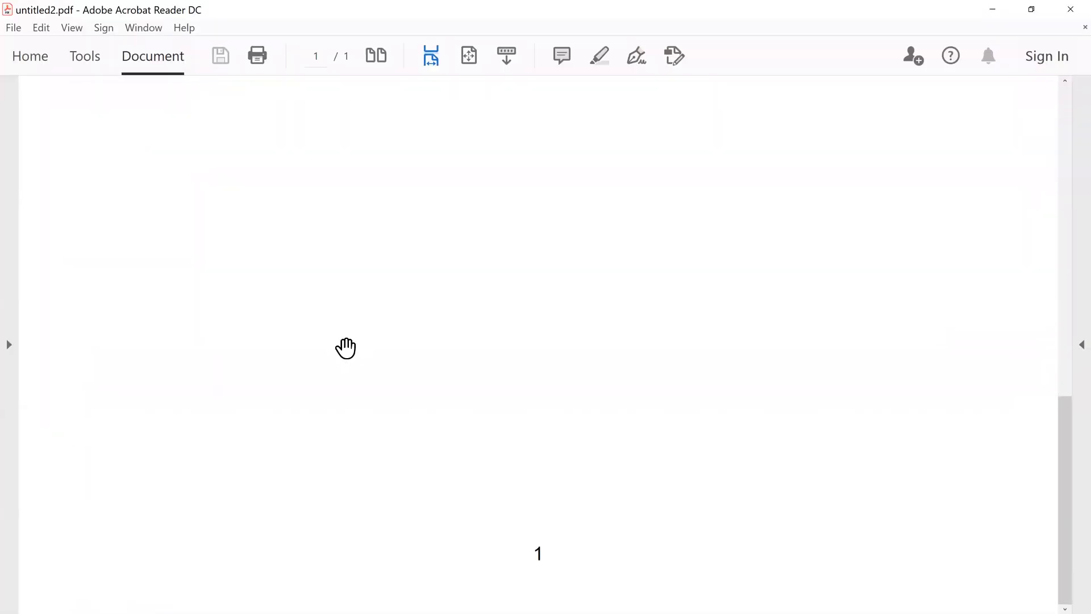
scroll(351, 183, "up", 10)
scroll(346, 285, "down", 1)
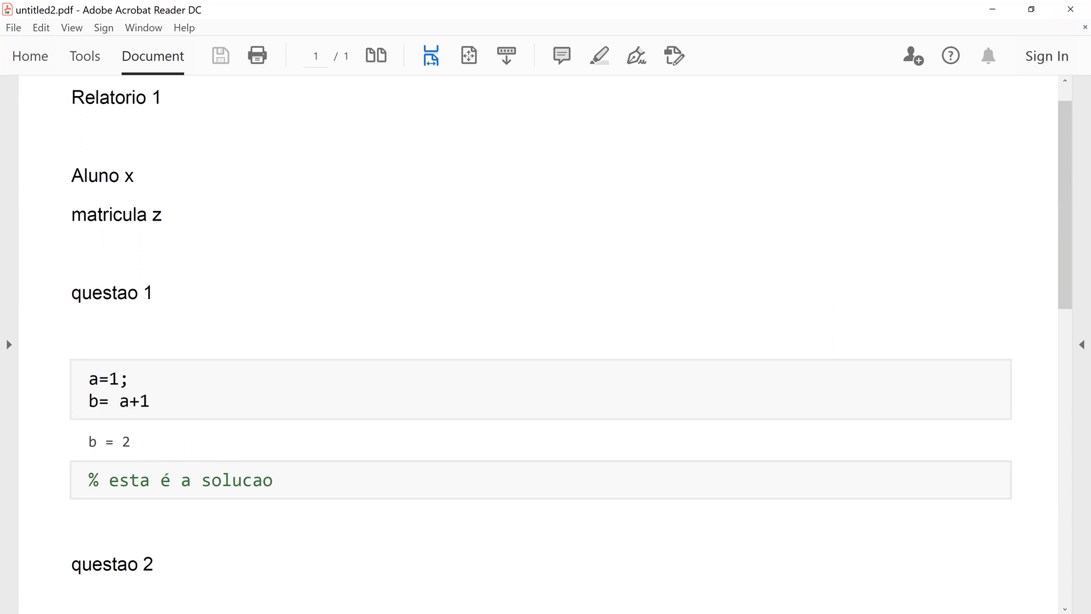
Step: Switch to the Lista 01 - MATLAB exercise sheet in the browser and examine item (a) of Exercício 1
key("alt+Tab")
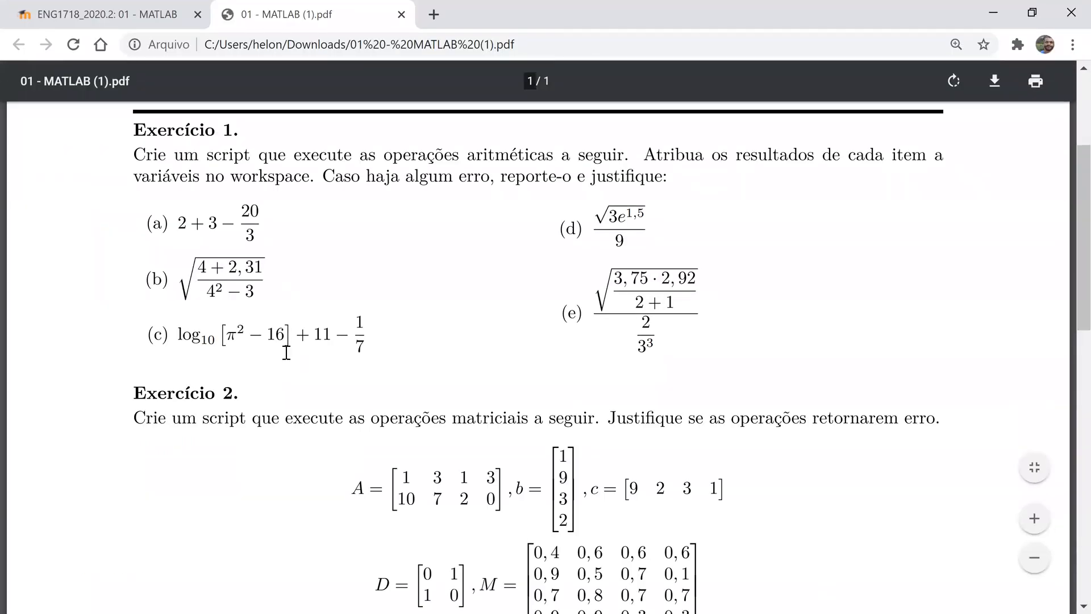
scroll(296, 356, "up", 2)
left_click_drag(182, 307, 251, 318)
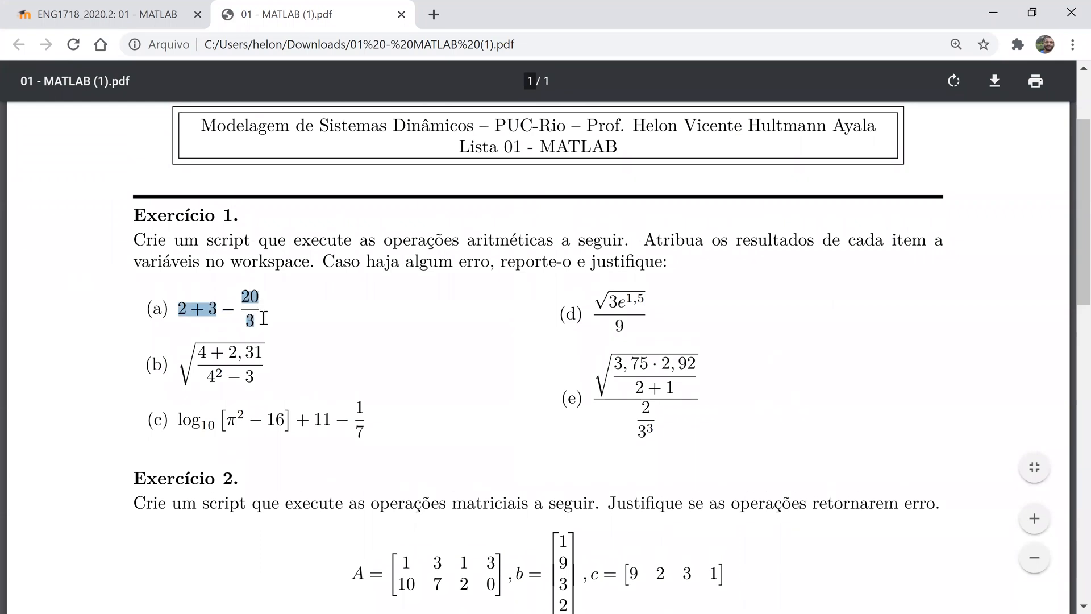
left_click(289, 329)
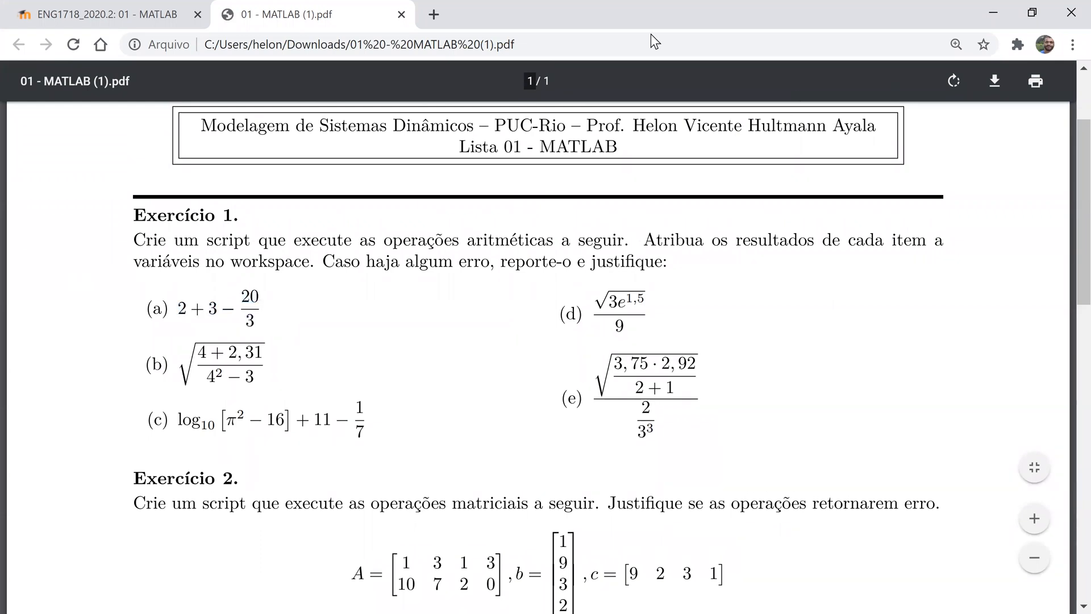
Step: Return to the Live Editor, replace the two assignment lines under questao 1 with 2- 20/3+1 and run the code
key("alt+Tab")
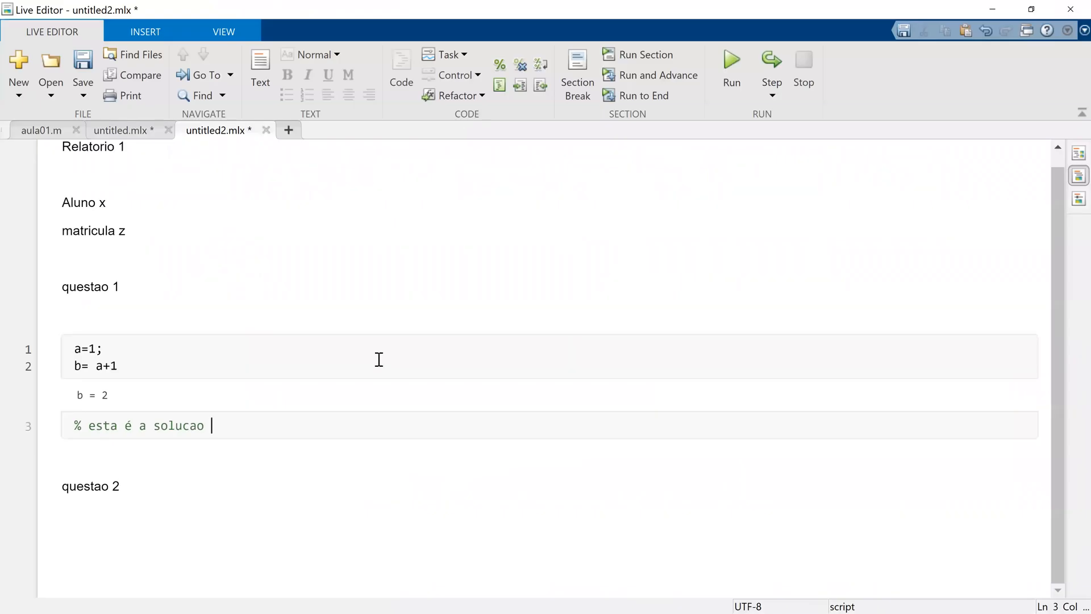
left_click_drag(120, 365, 64, 349)
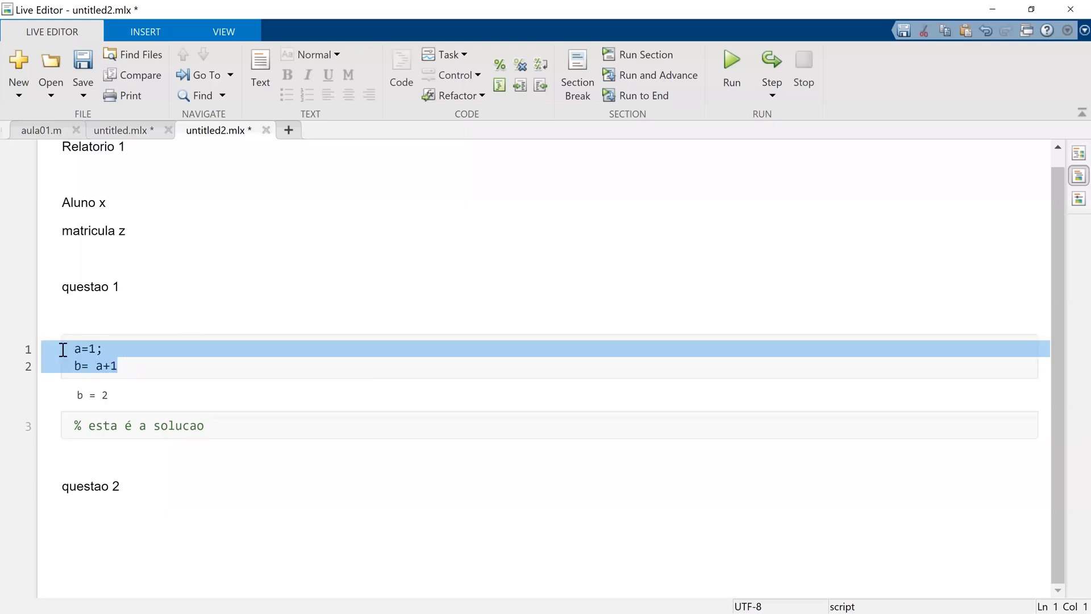
type("2- -120")
key("BackSpace")
key("BackSpace")
key("BackSpace")
key("BackSpace")
type("20/3+1")
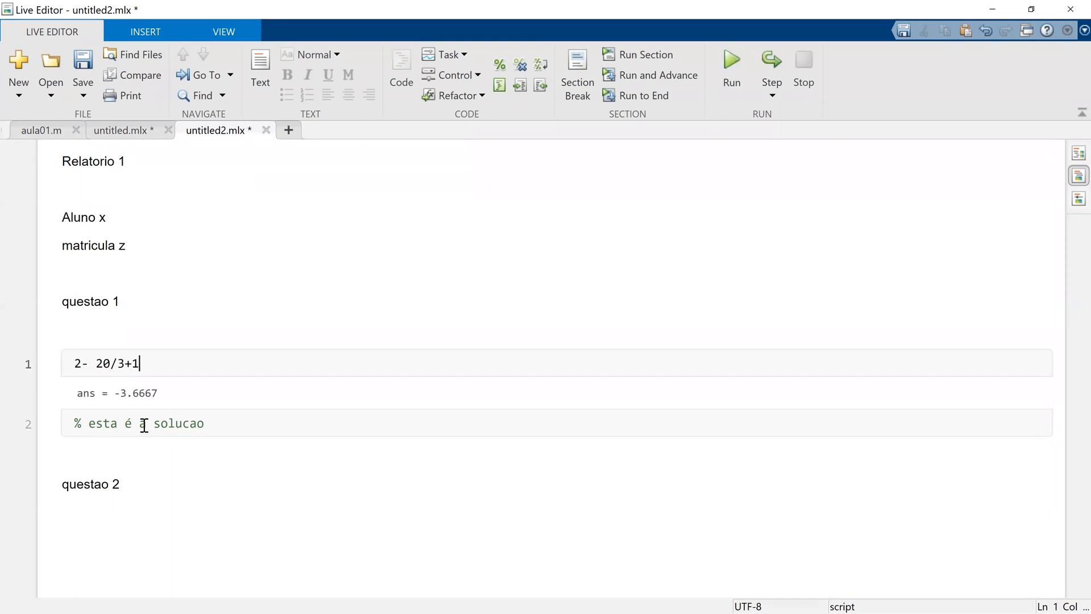
Step: Change the first question's label to "questao 1a" and add a text line "b" after the solution comment
left_click(152, 306)
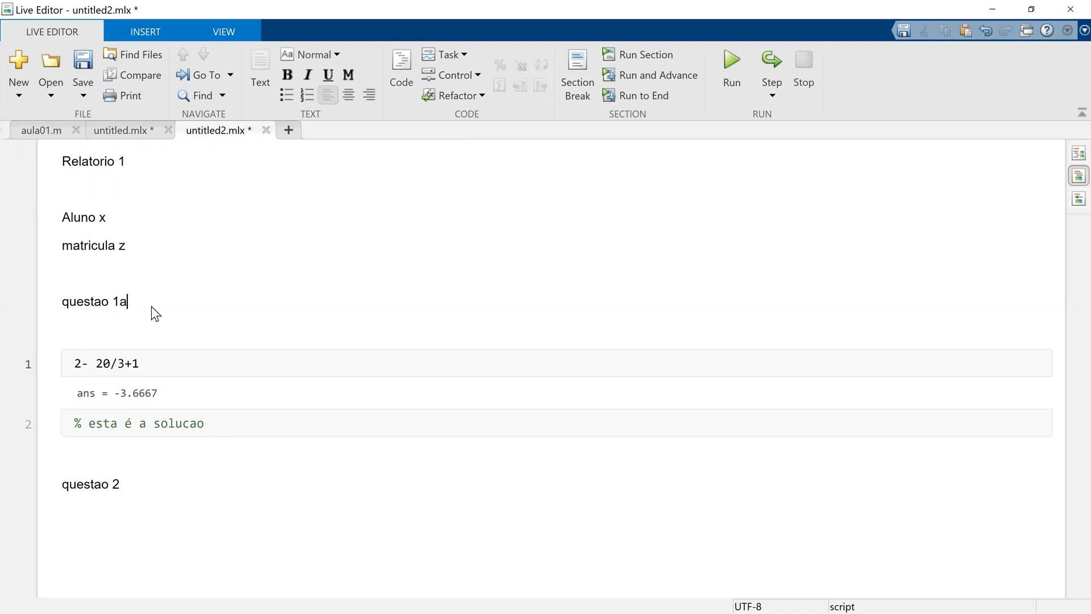
key("F5")
left_click(151, 450)
key("Return")
type("b")
key("Return")
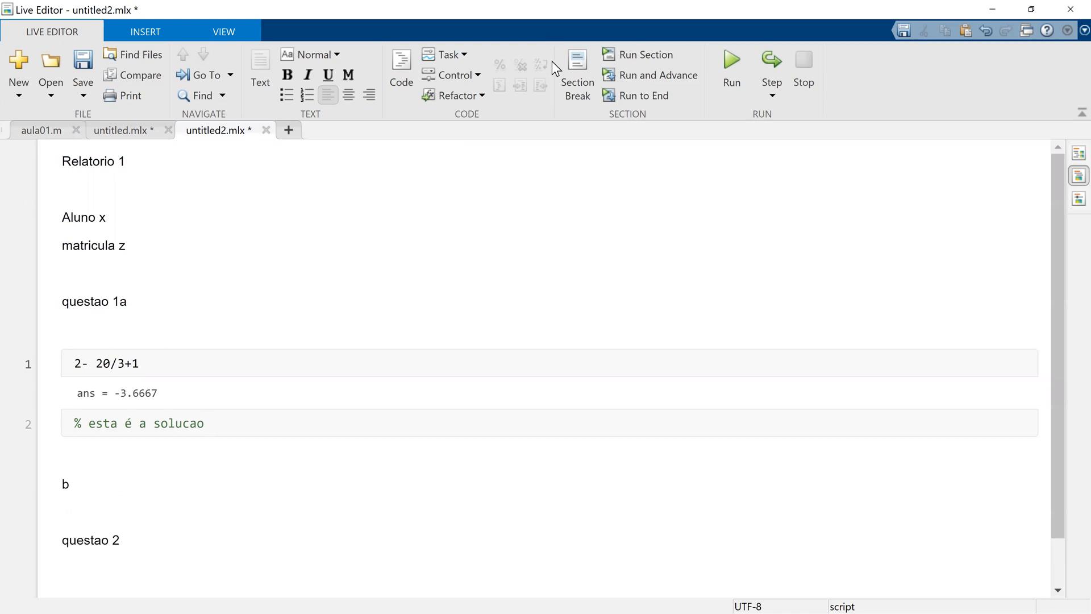
Step: Insert a code block under item b containing 9+2 and run it
left_click(410, 64)
type("9")
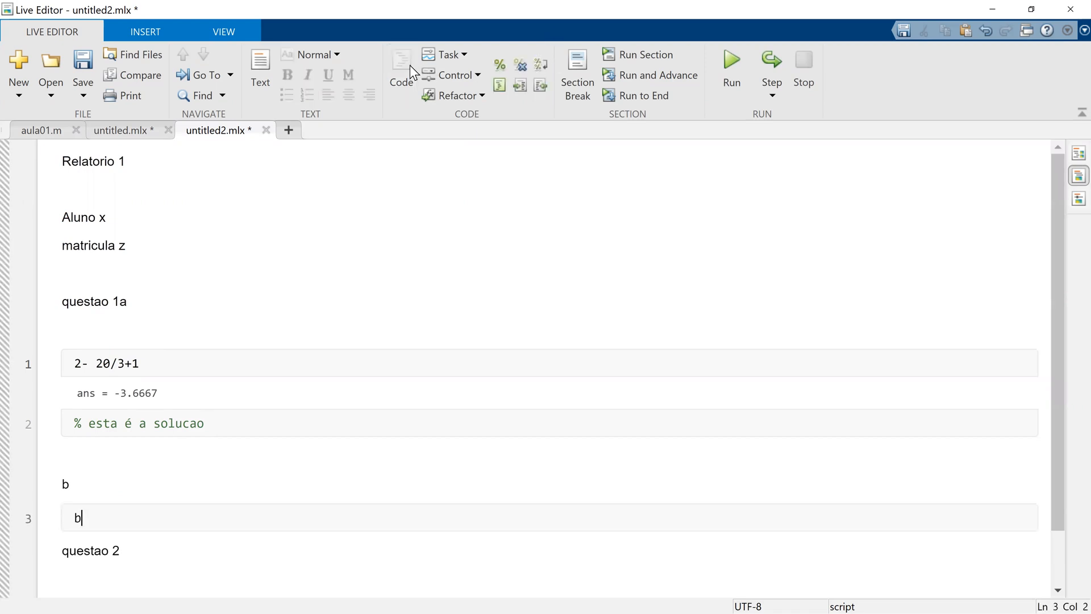
key("BackSpace")
type("9+2")
key("ctrl+Return")
scroll(407, 227, "down", 3)
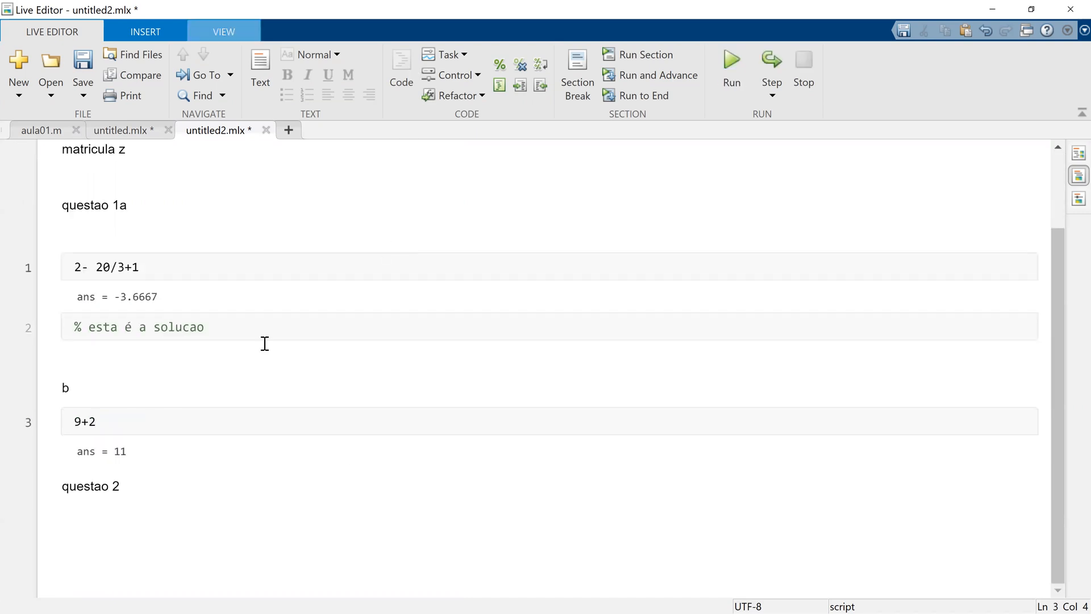
Step: Delete the empty text line between the solution comment and item b in the live script
left_click(130, 369)
key("Delete")
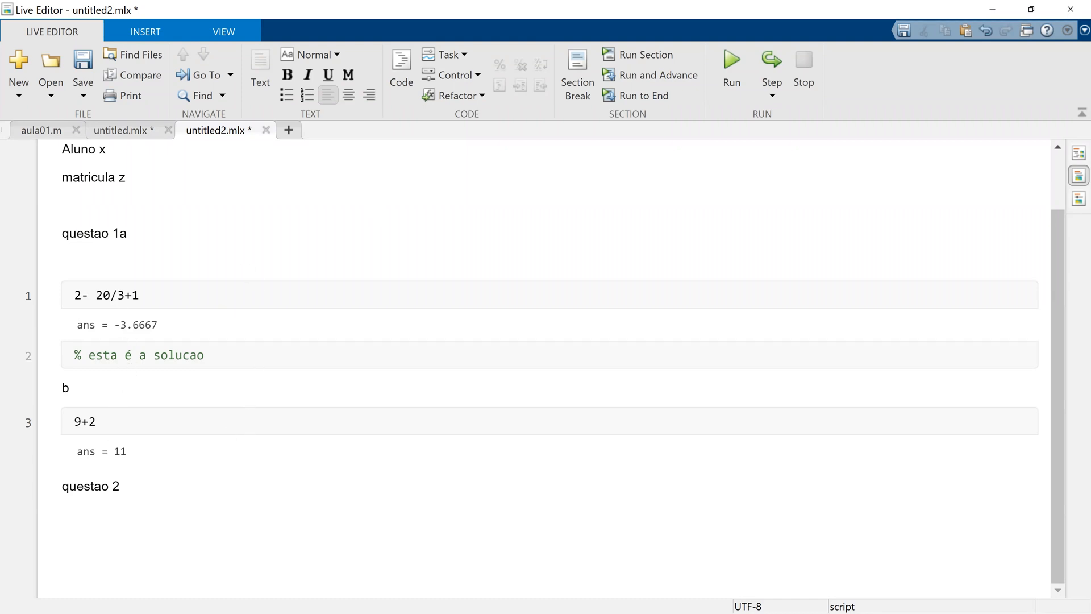
Step: Switch to the browser and review the 01 - MATLAB assignment page on the course site
key("alt+Tab")
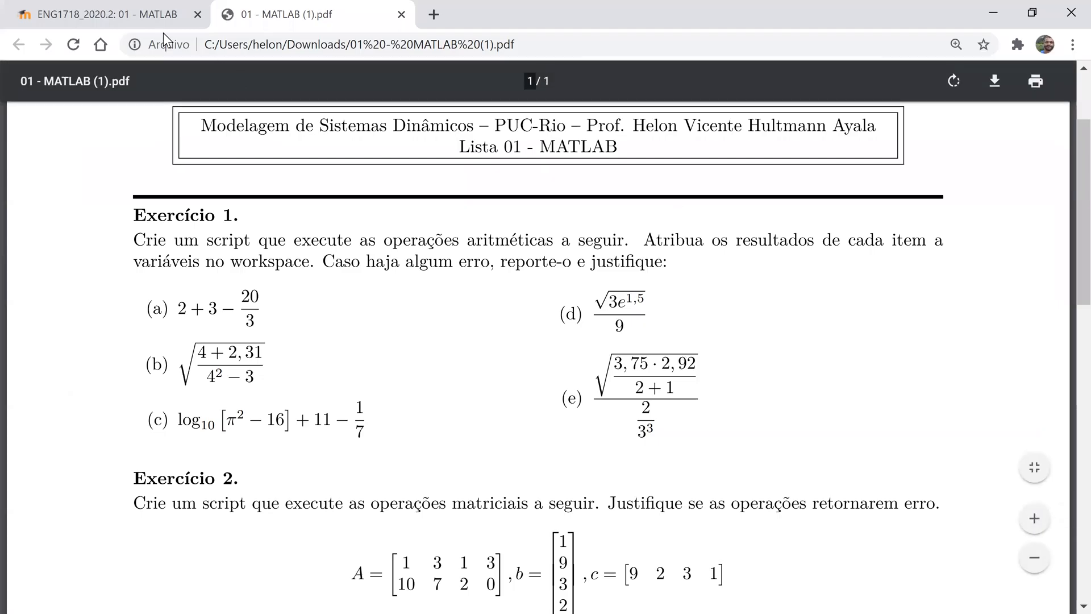
key("ctrl+Tab")
scroll(253, 448, "down", 3)
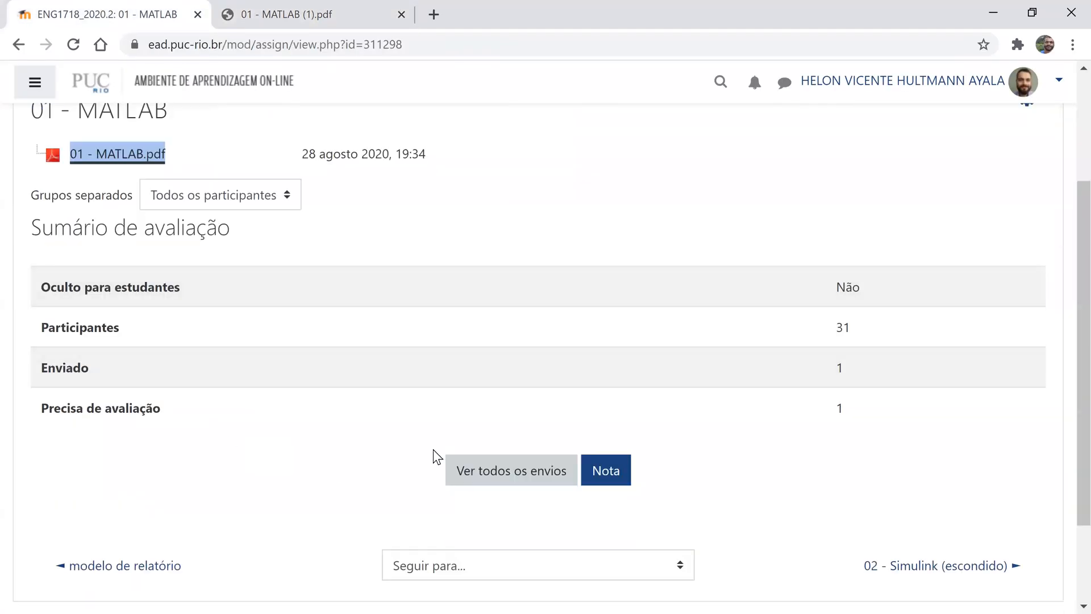
scroll(260, 390, "up", 1)
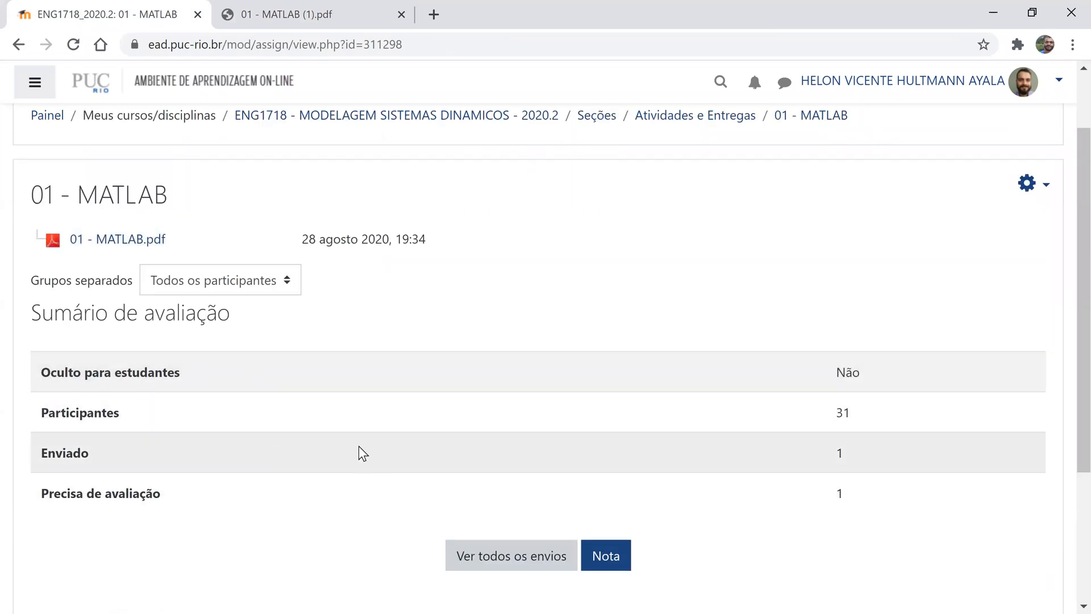
scroll(359, 449, "down", 3)
scroll(359, 452, "up", 3)
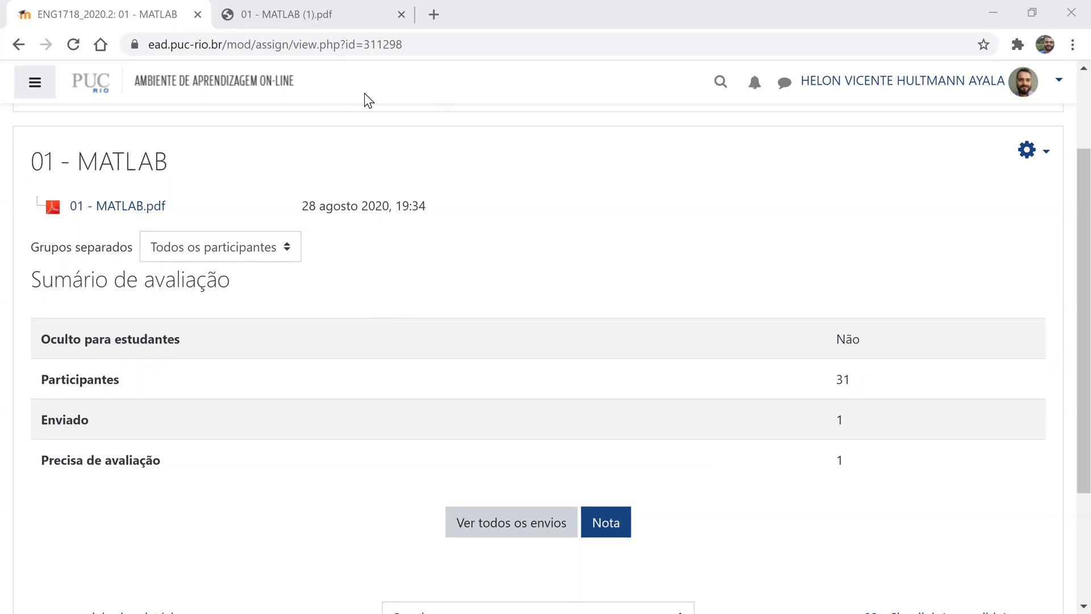
Step: Go back to the course page and read the list instructions about live scripts and the script .m + word alternative
left_click(19, 44)
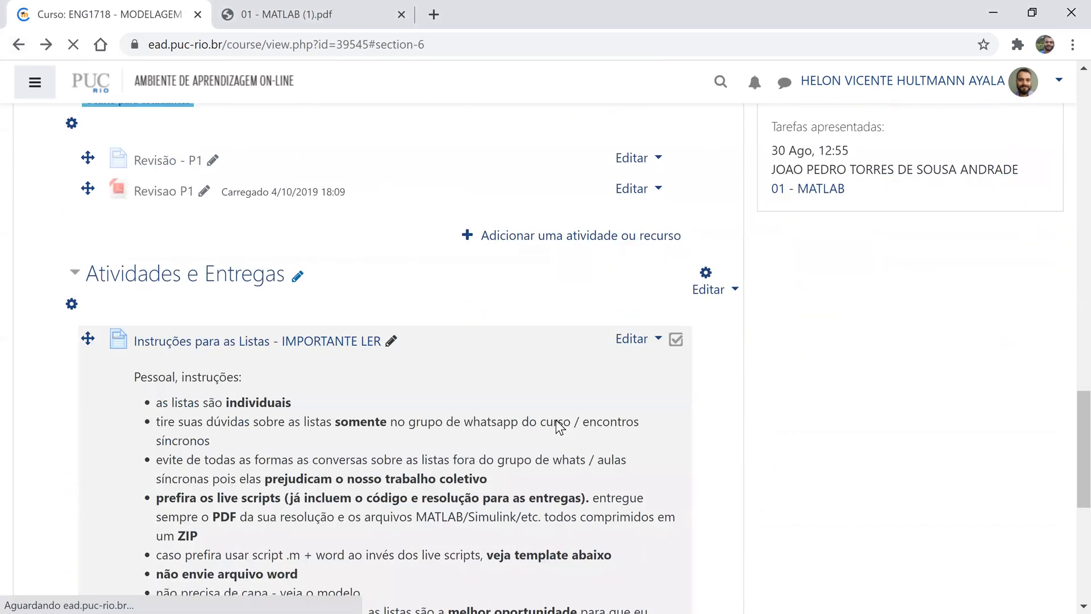
scroll(285, 344, "up", 4)
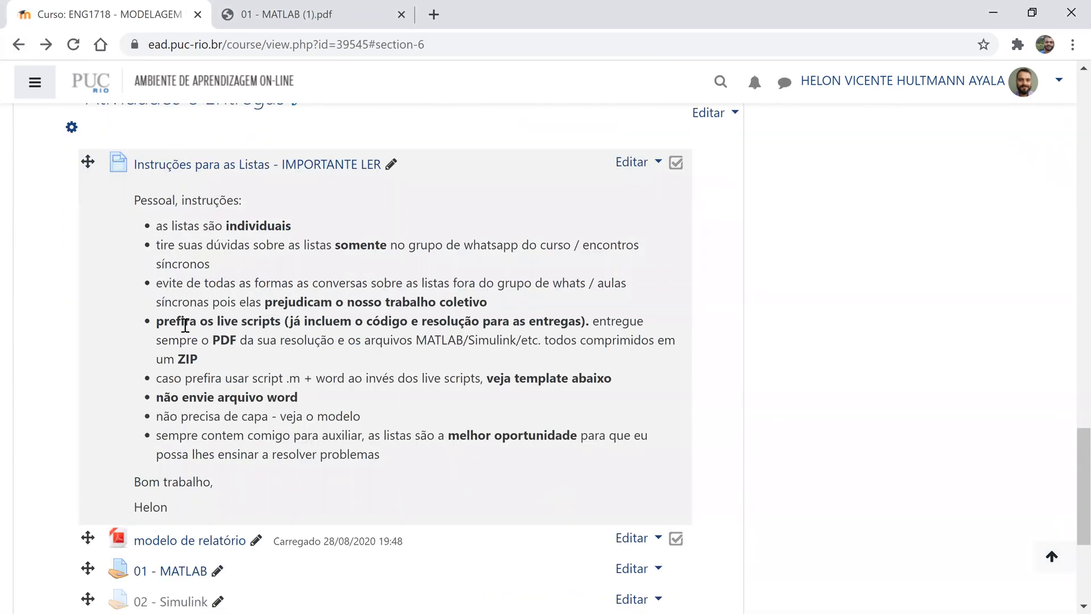
triple_click(184, 326)
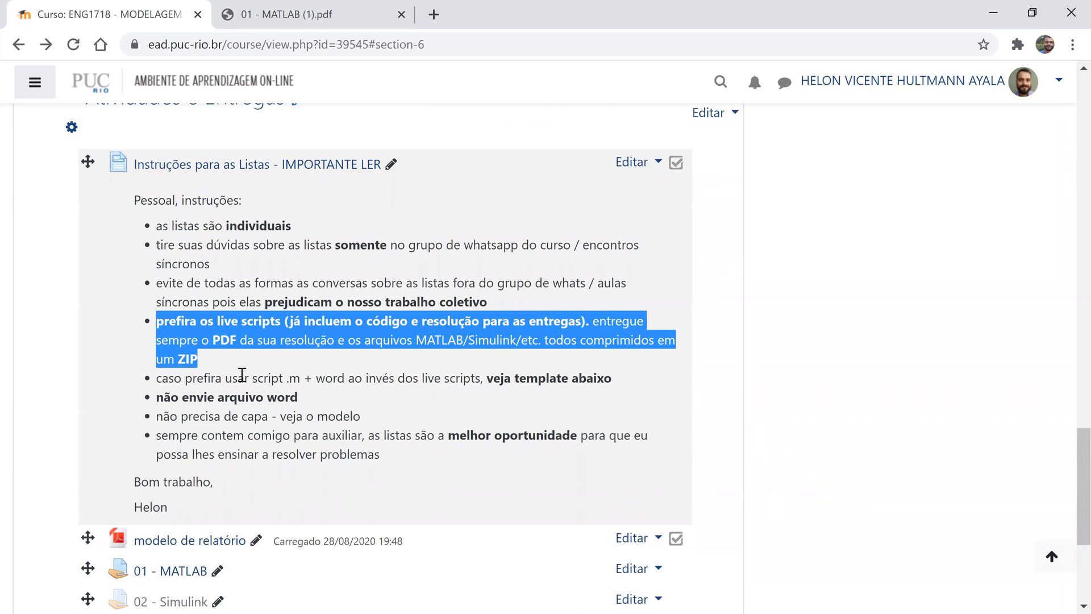
left_click_drag(631, 385, 146, 386)
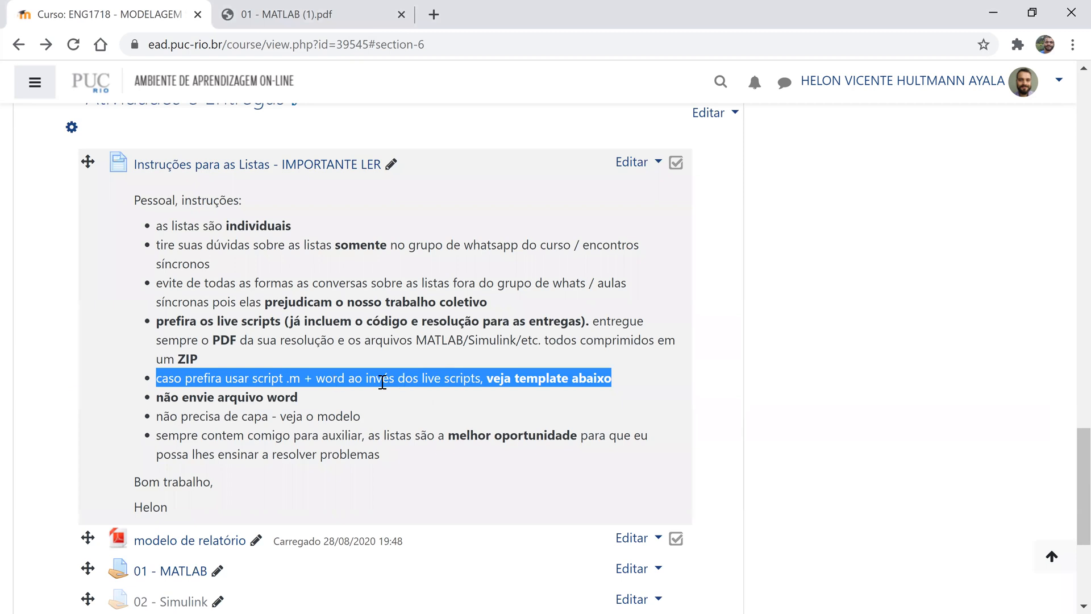
scroll(275, 503, "down", 5)
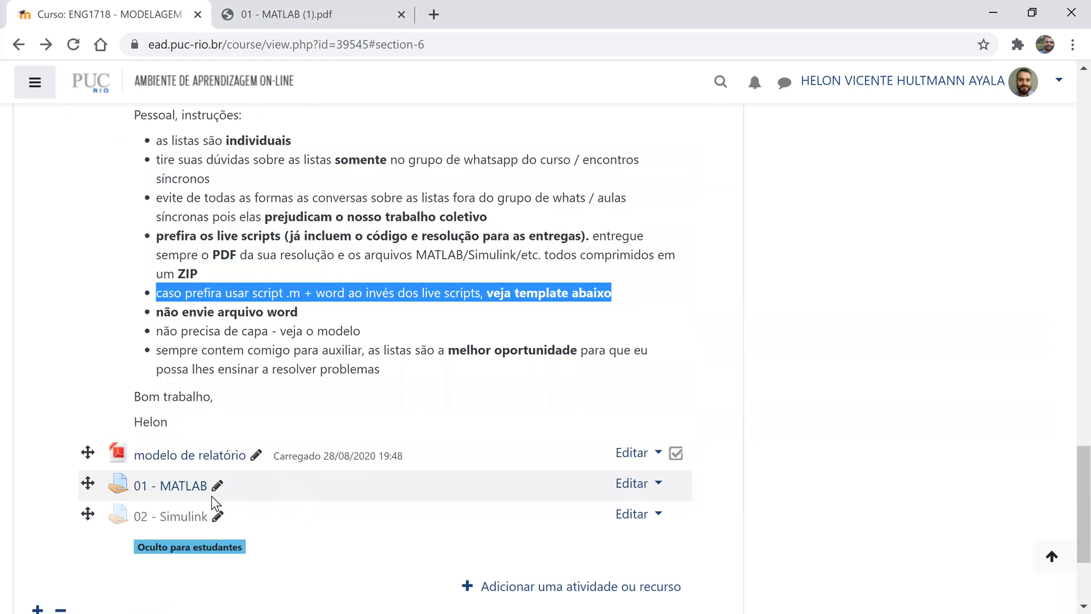
scroll(601, 375, "up", 3)
left_click(765, 397)
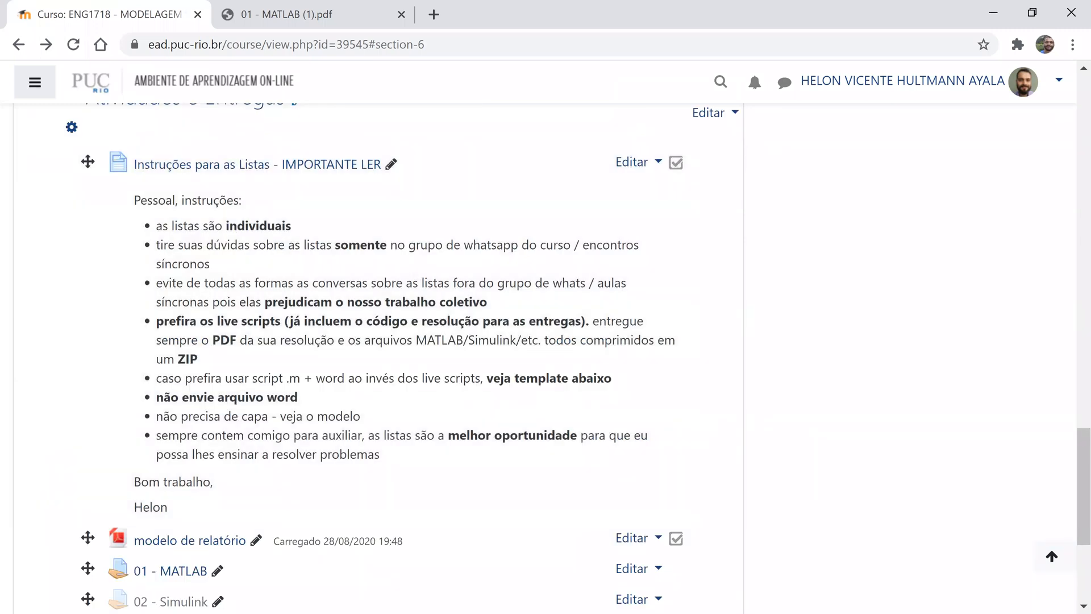
Step: Switch to the Word document and review the Avisos about the lista 2 deadline and the class recordings
left_click(307, 15)
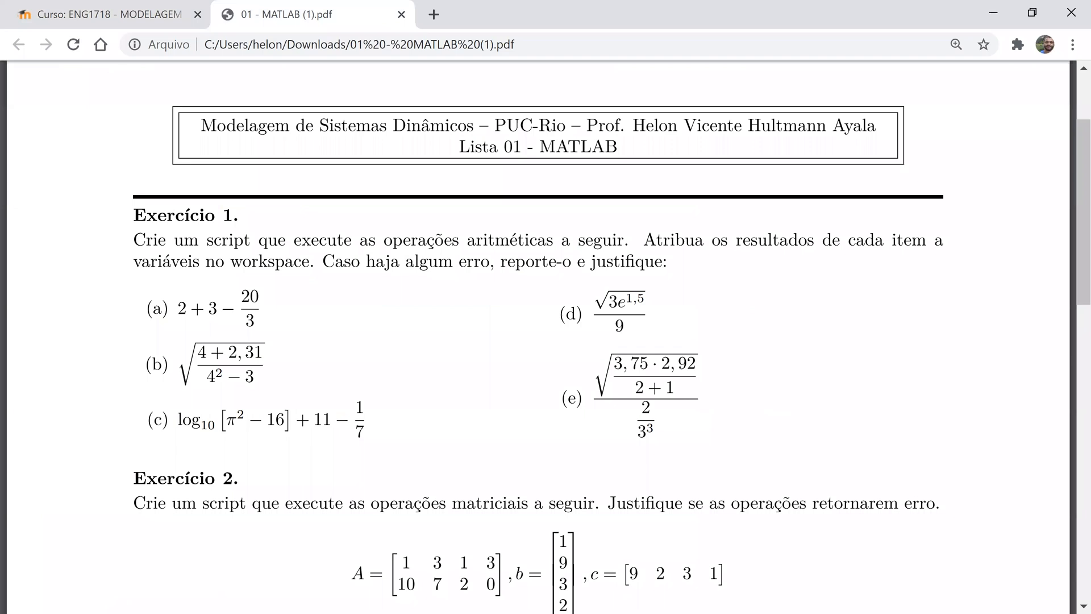
key("alt+Tab")
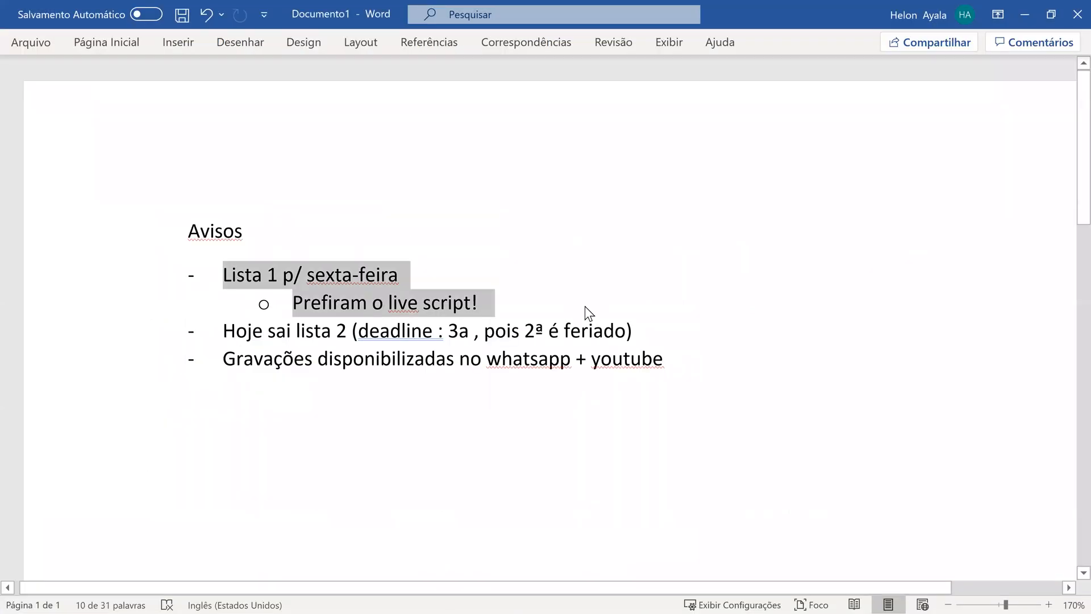
left_click(585, 306)
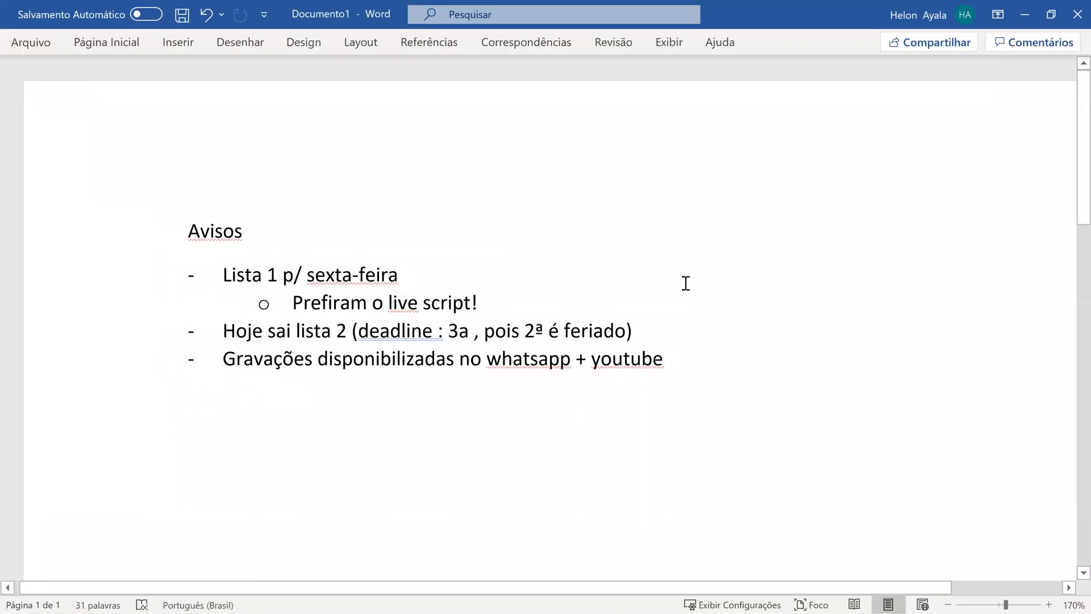
left_click_drag(650, 330, 216, 332)
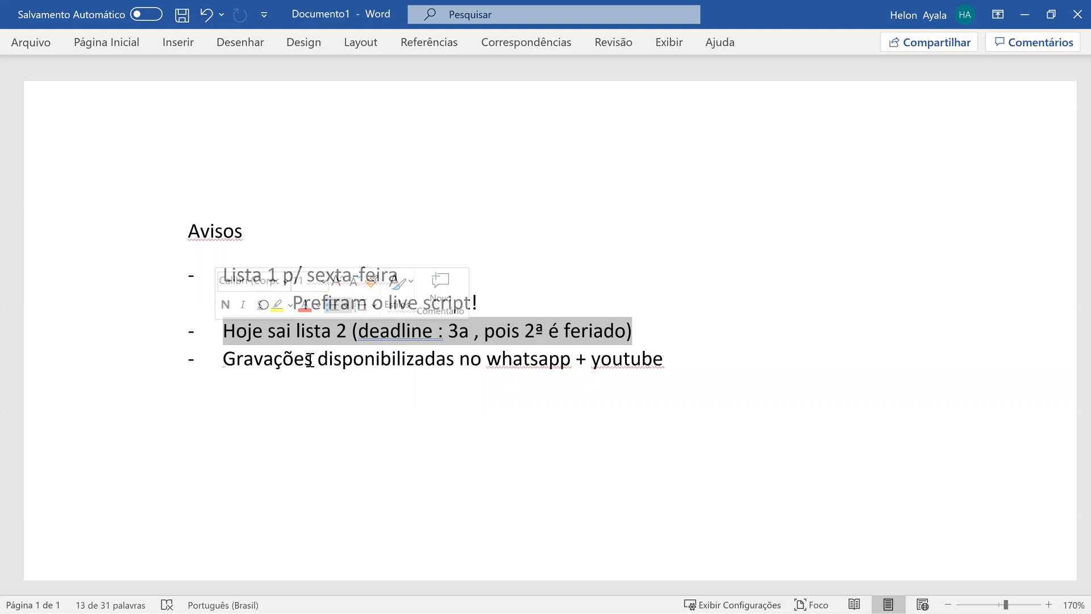
triple_click(310, 359)
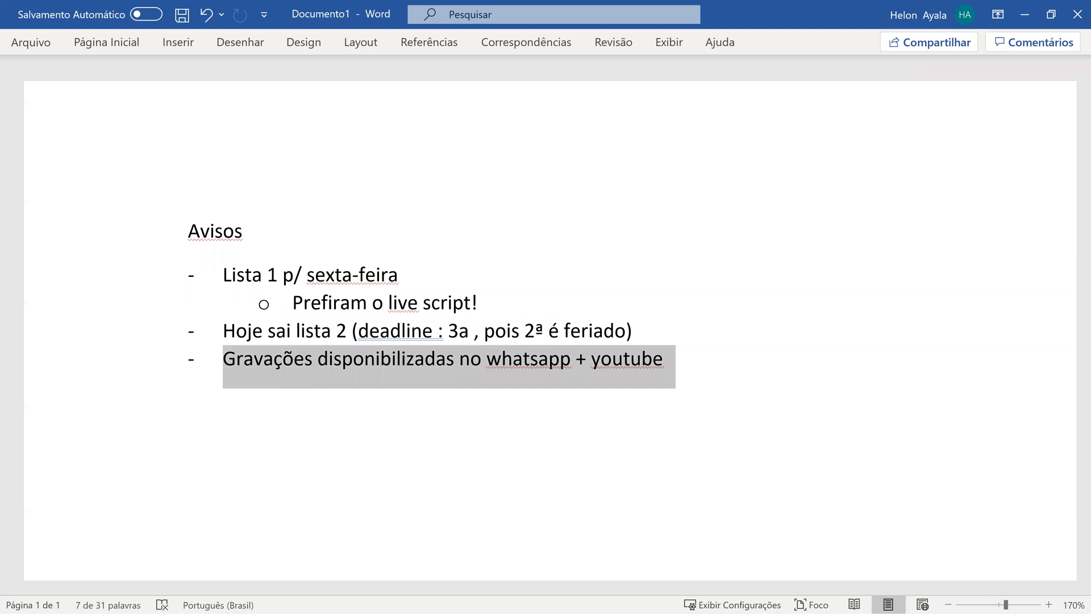
left_click(590, 479)
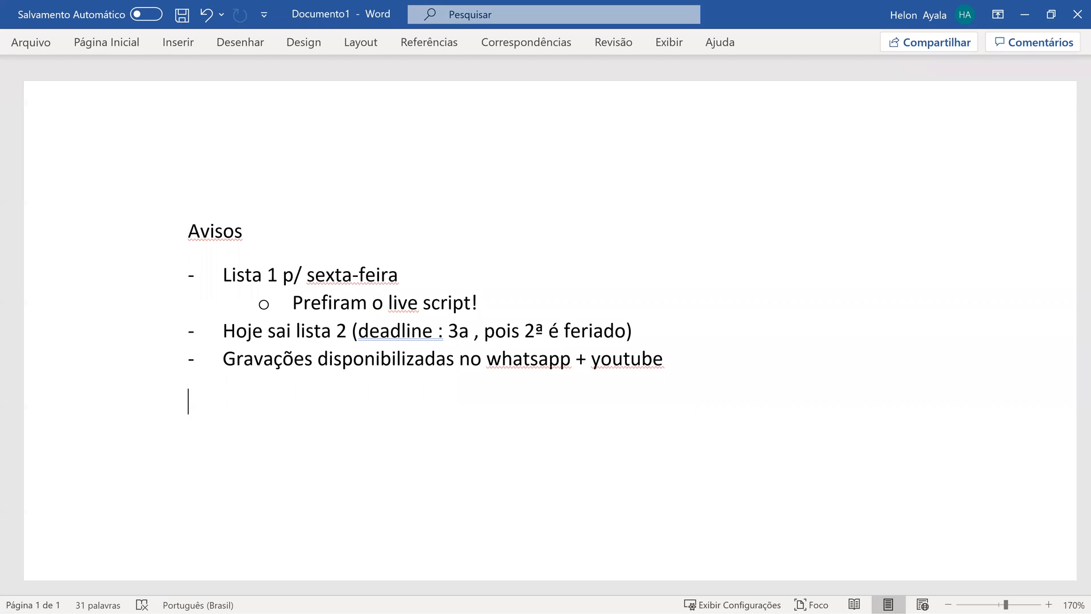
Step: Return to the course page in the browser and open the Parte 1b - MATLAB e Simulink slides in a new tab, fitted to the page
key("alt+Tab")
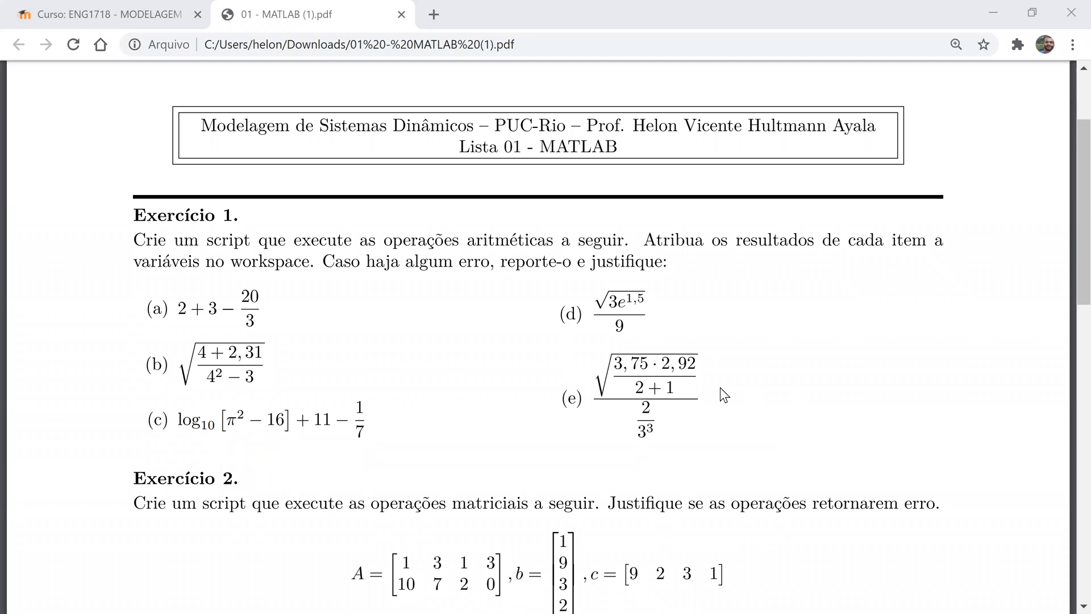
left_click(132, 20)
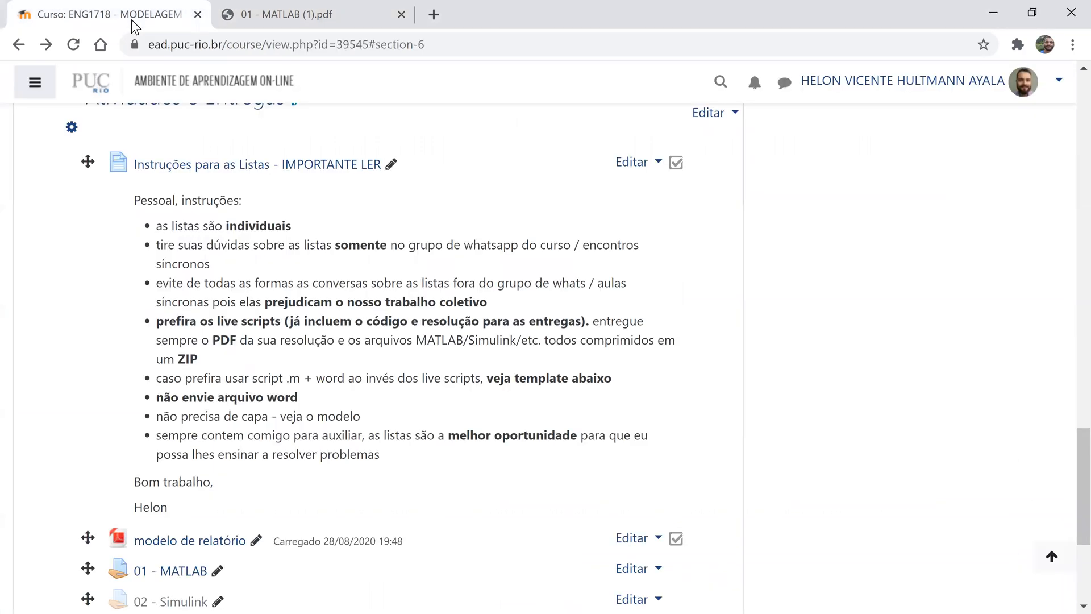
scroll(717, 472, "up", 15)
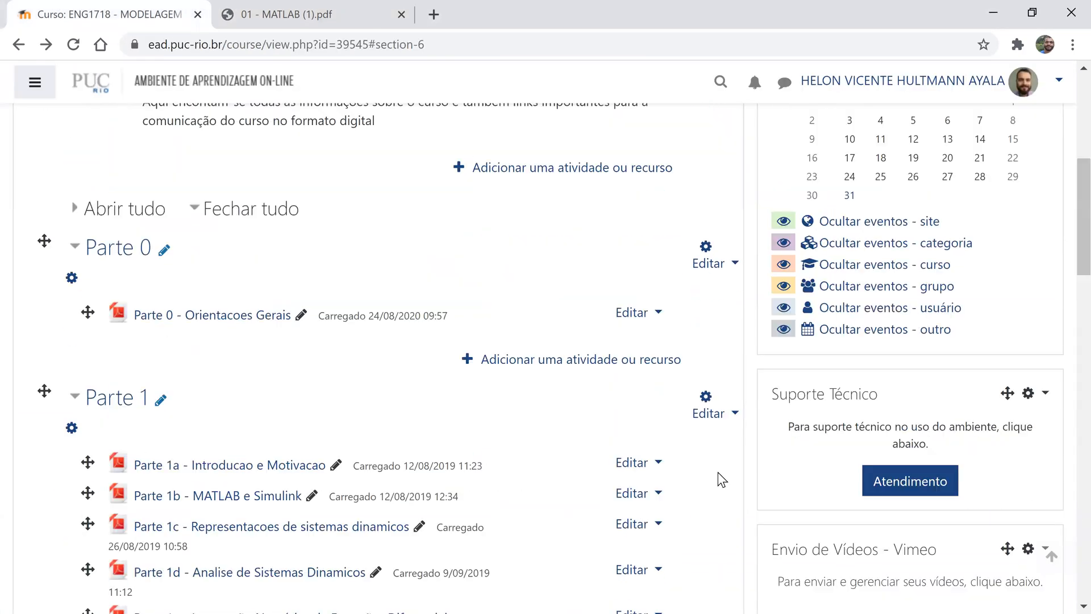
scroll(606, 477, "down", 3)
left_click(247, 326, "ctrl")
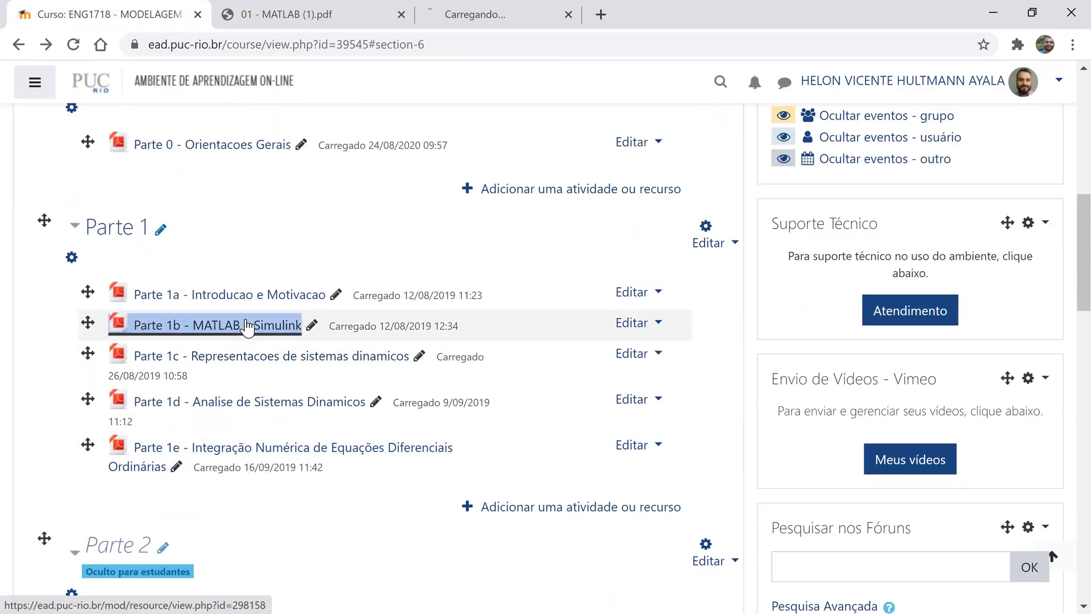
left_click(521, 18)
left_click(1038, 482)
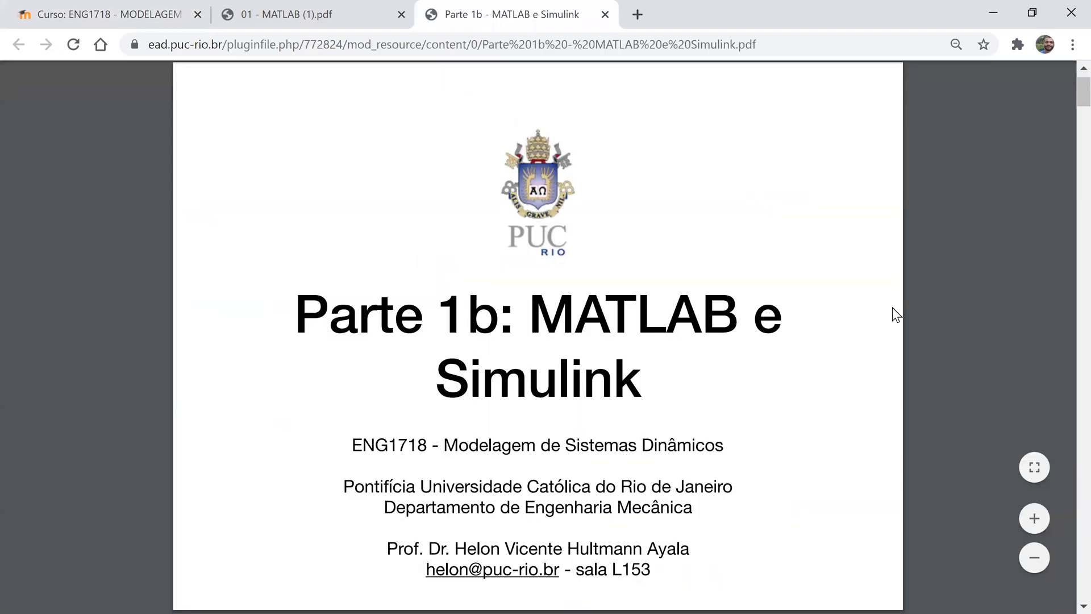
Step: Page through the Parte 1b slides up to slide 10, Conteúdo - Simulink, and examine the mass-spring system
key("Page_Down")
key("Page_Down")
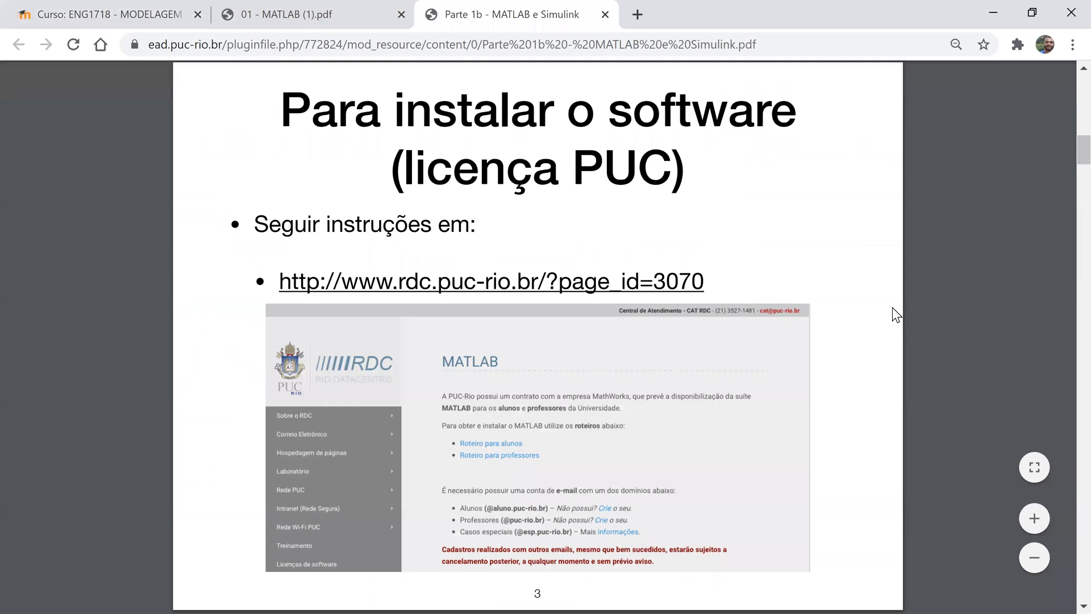
key("Page_Down")
key("Page_Down")
key("Page_Down")
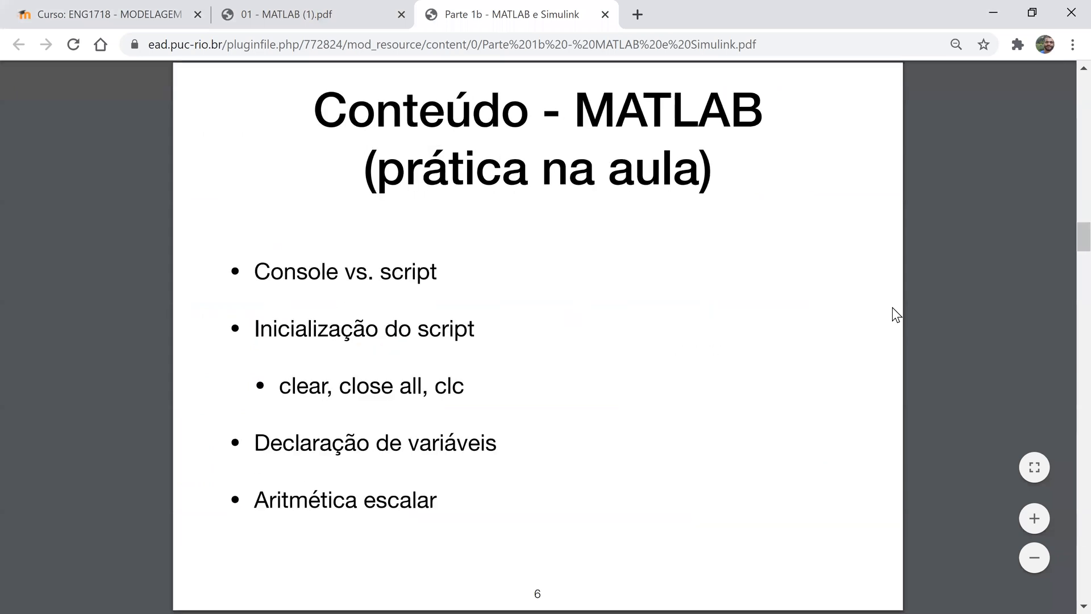
key("Page_Down")
key("Page_Down")
key("Page_Down")
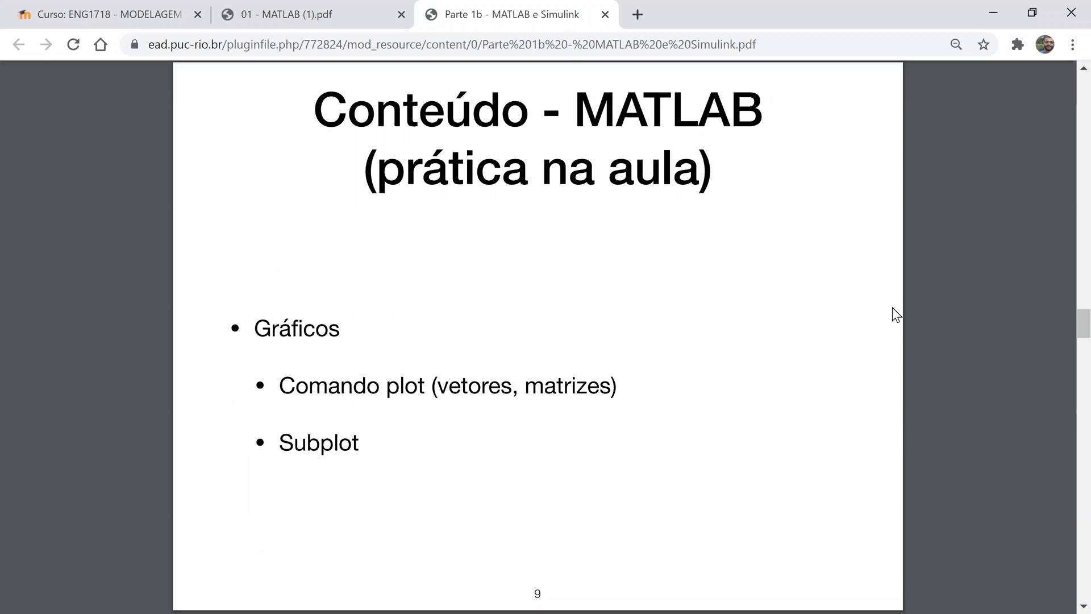
key("Right")
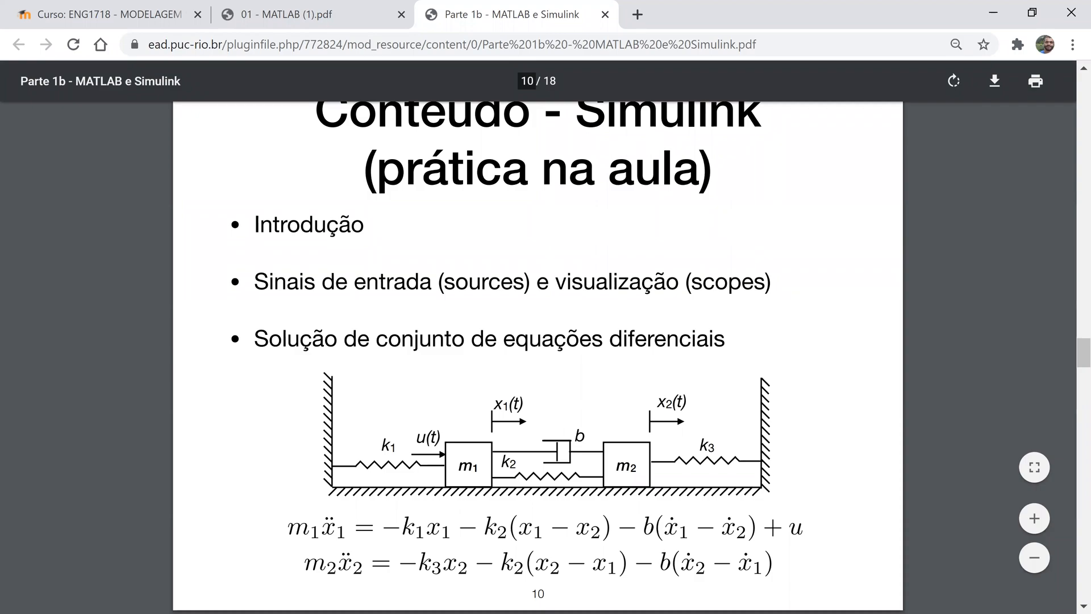
Step: Switch to MATLAB, write simulink at the command prompt, and open the Simulink start page
key("alt+Tab")
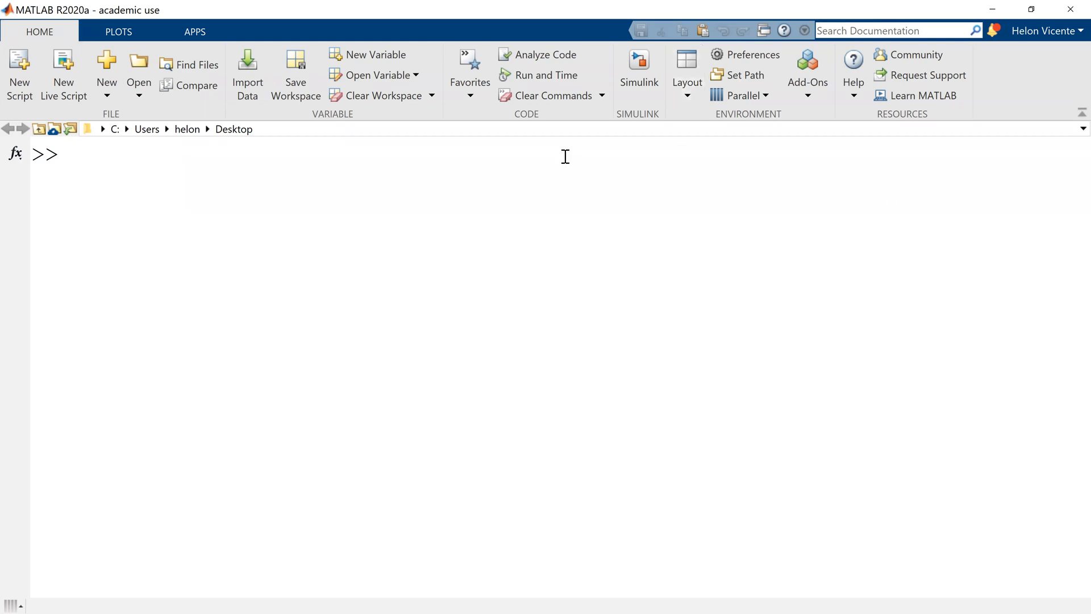
type("simulink")
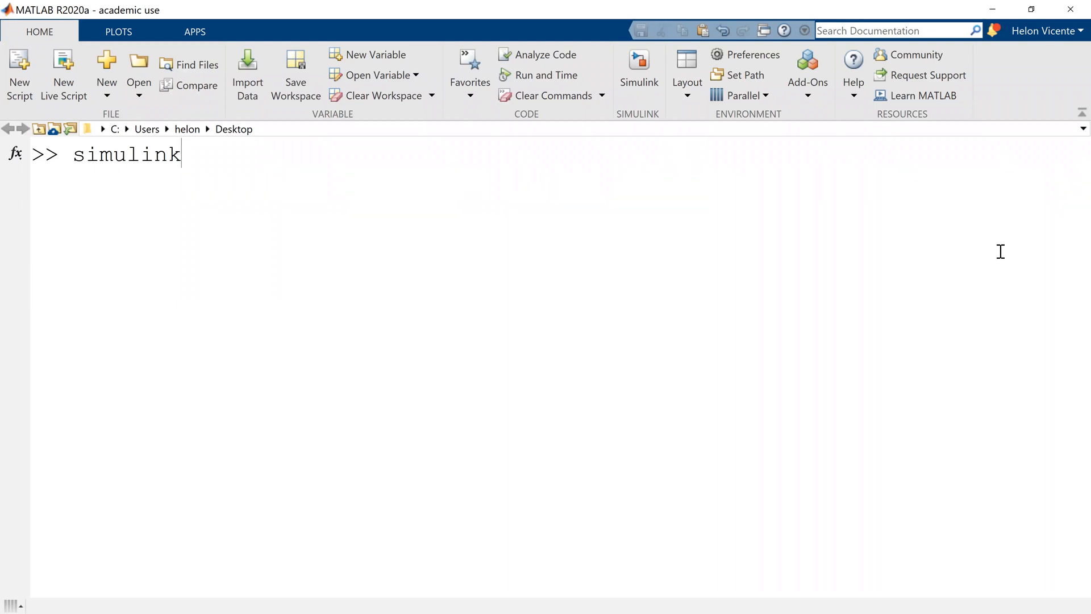
left_click(642, 85)
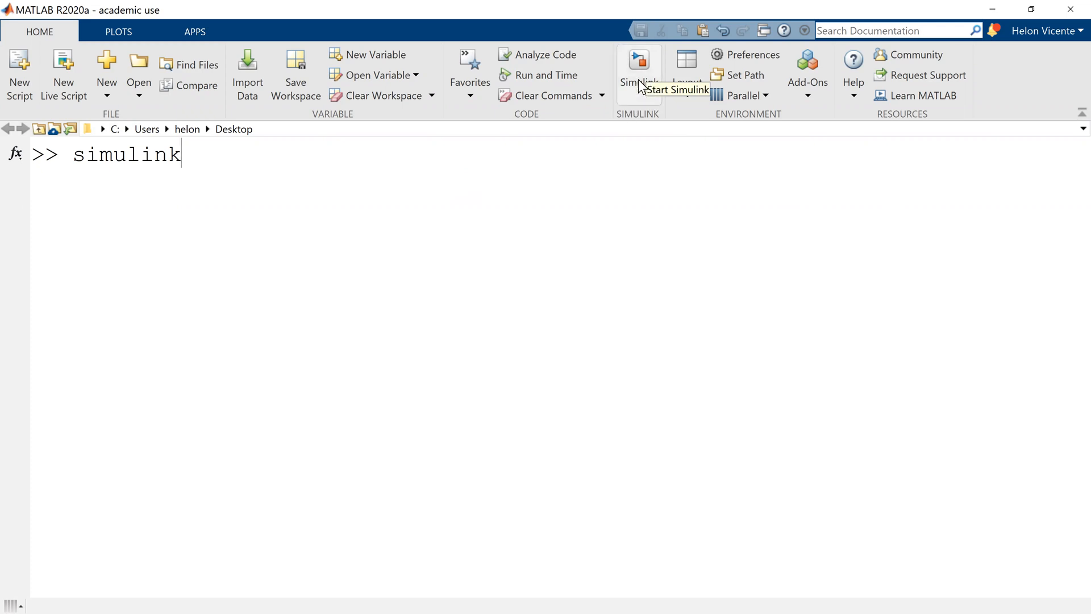
left_click(112, 100)
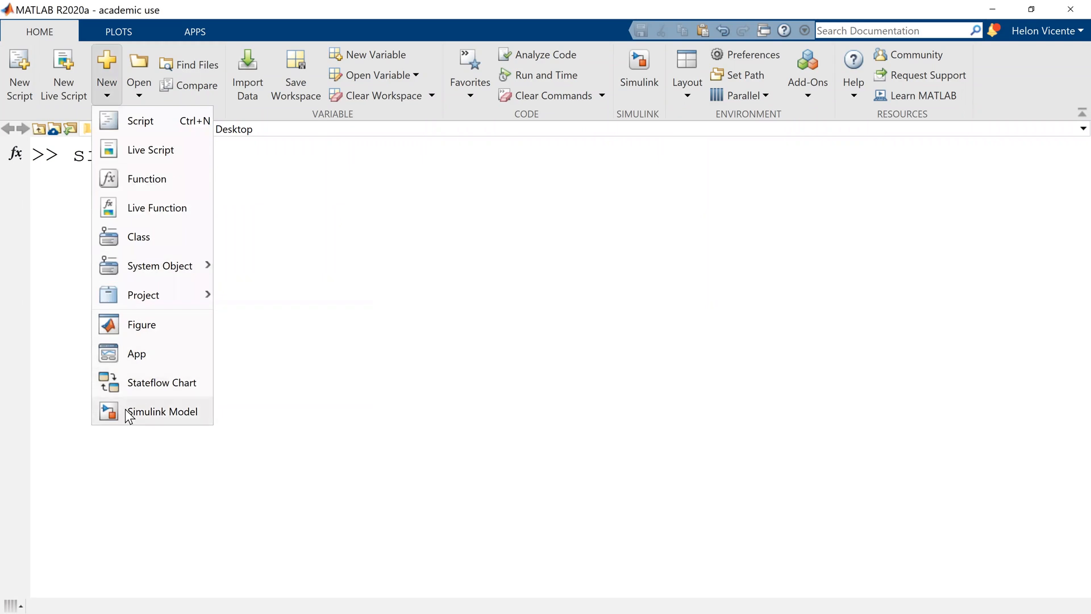
left_click(448, 185)
left_click(644, 81)
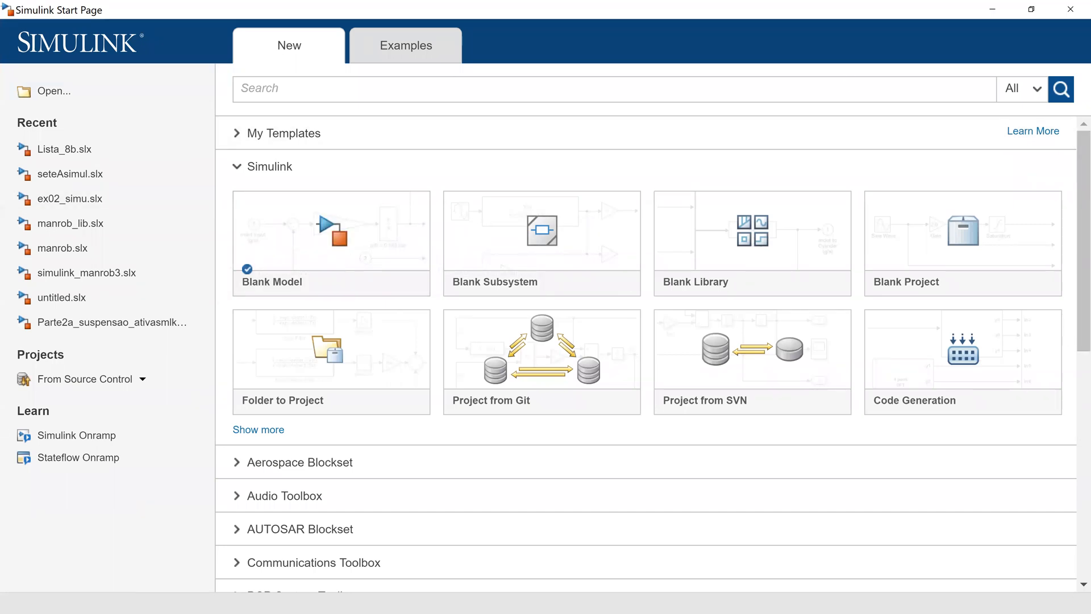
Step: Create a blank Simulink model in a maximized window and save it to the Desktop as aula01_smlk
left_click(332, 237)
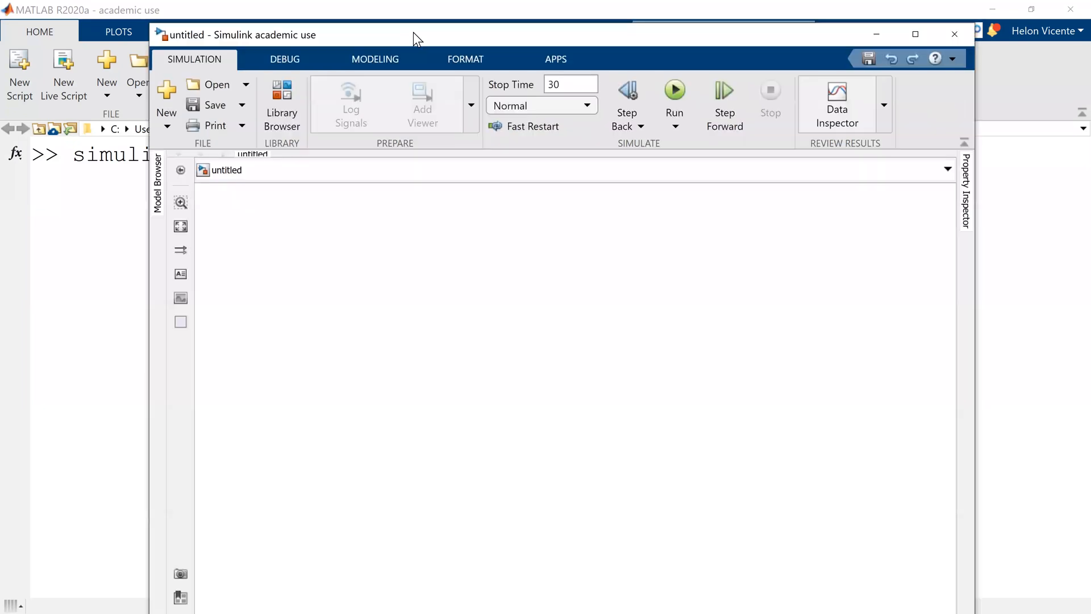
double_click(414, 34)
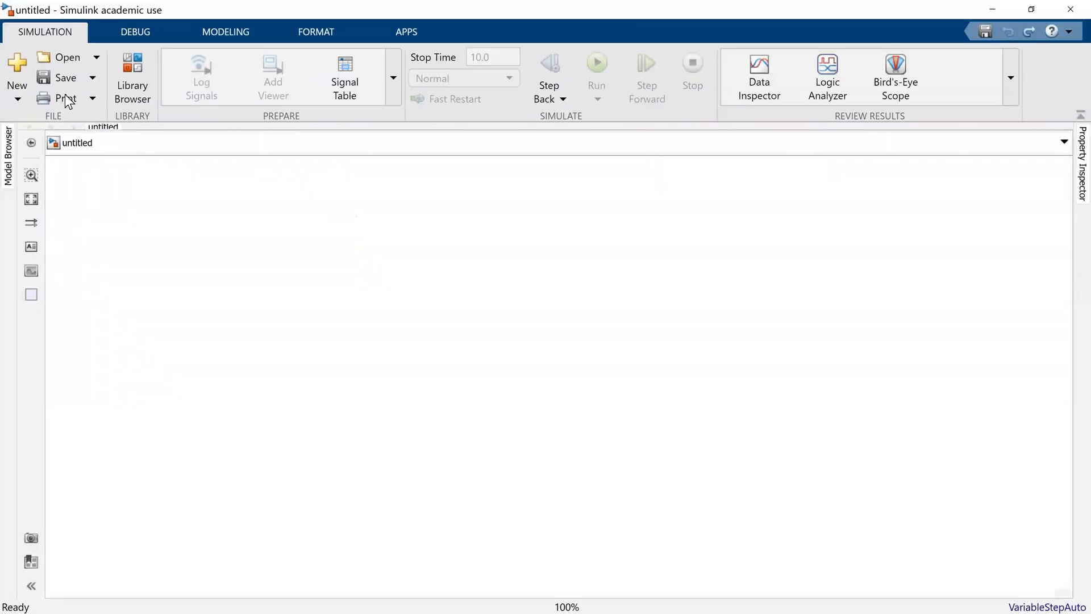
left_click(66, 81)
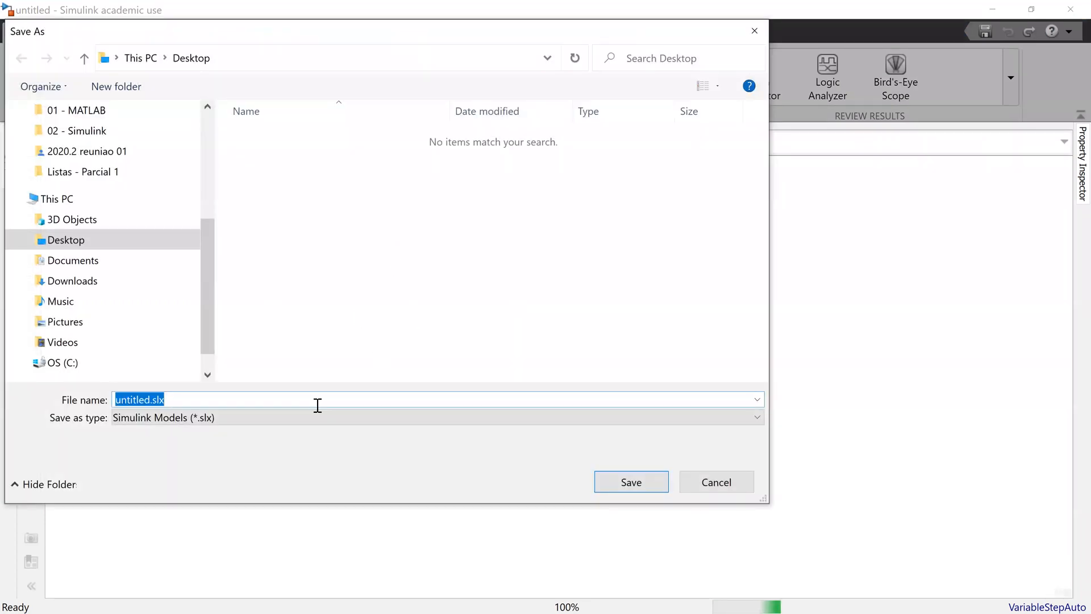
type("aula01_")
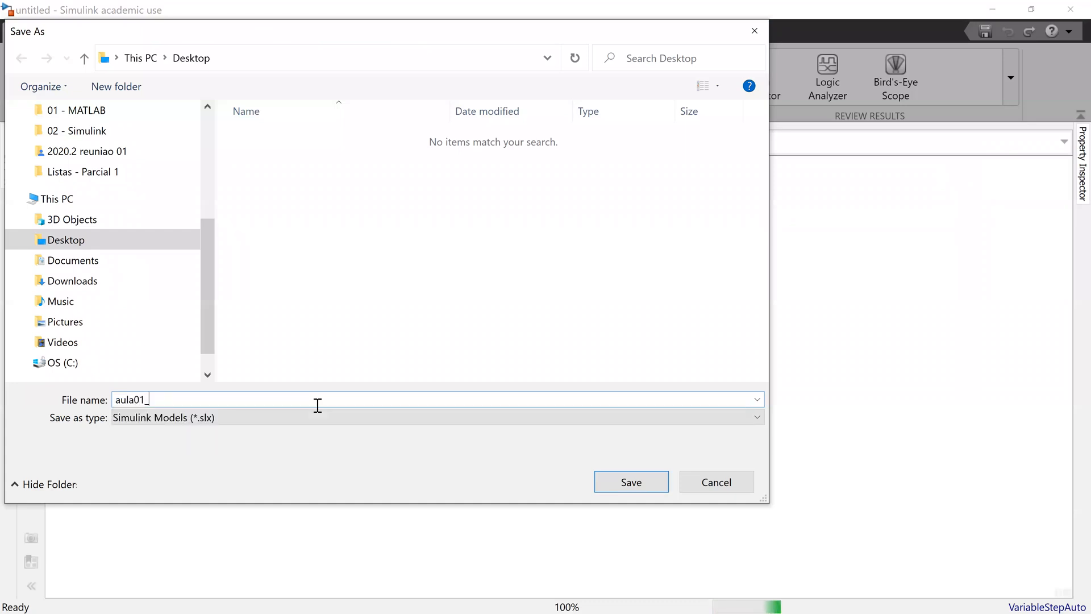
type("smlk")
key("Return")
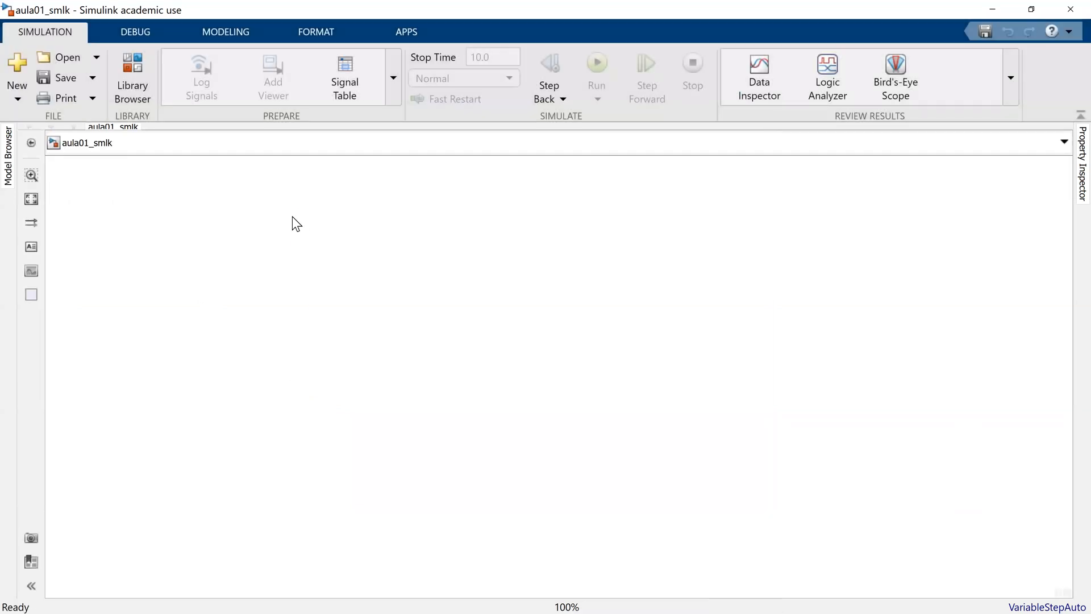
left_click_drag(67, 168, 1038, 587)
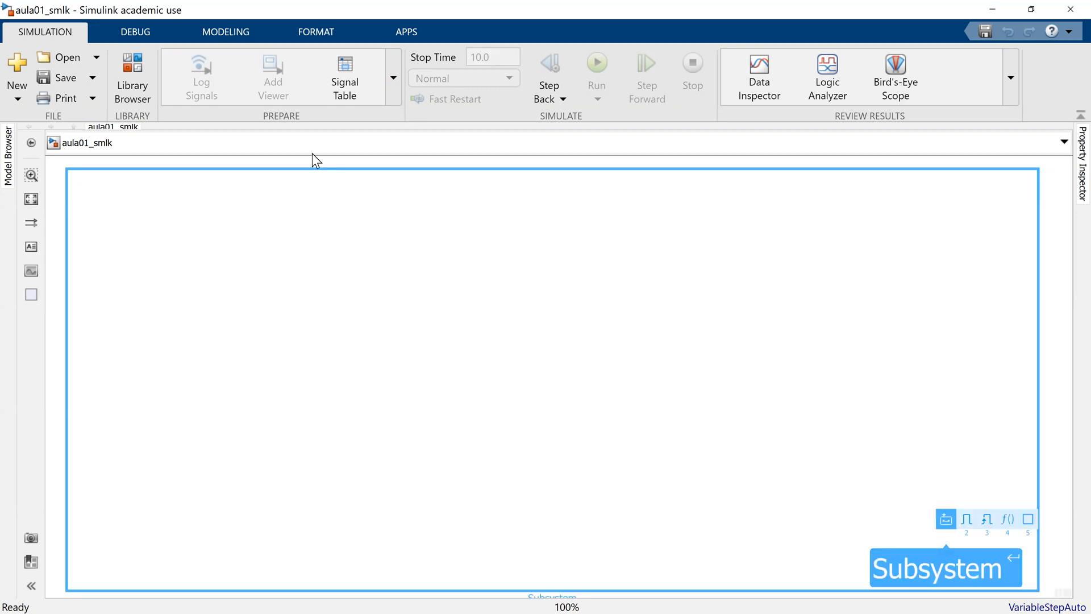
key("Return")
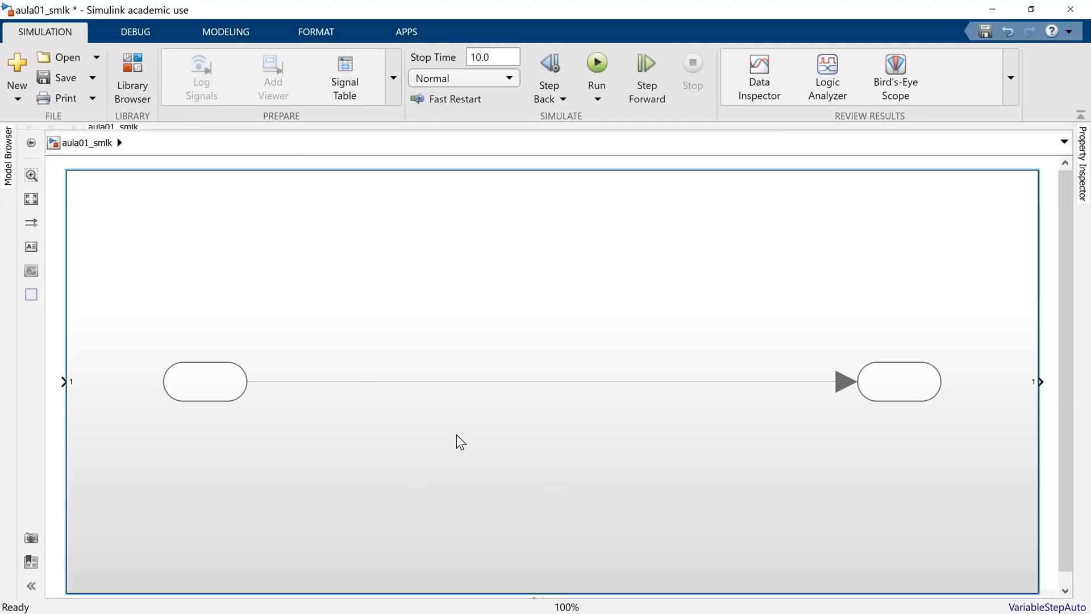
left_click(474, 171)
left_click(133, 80)
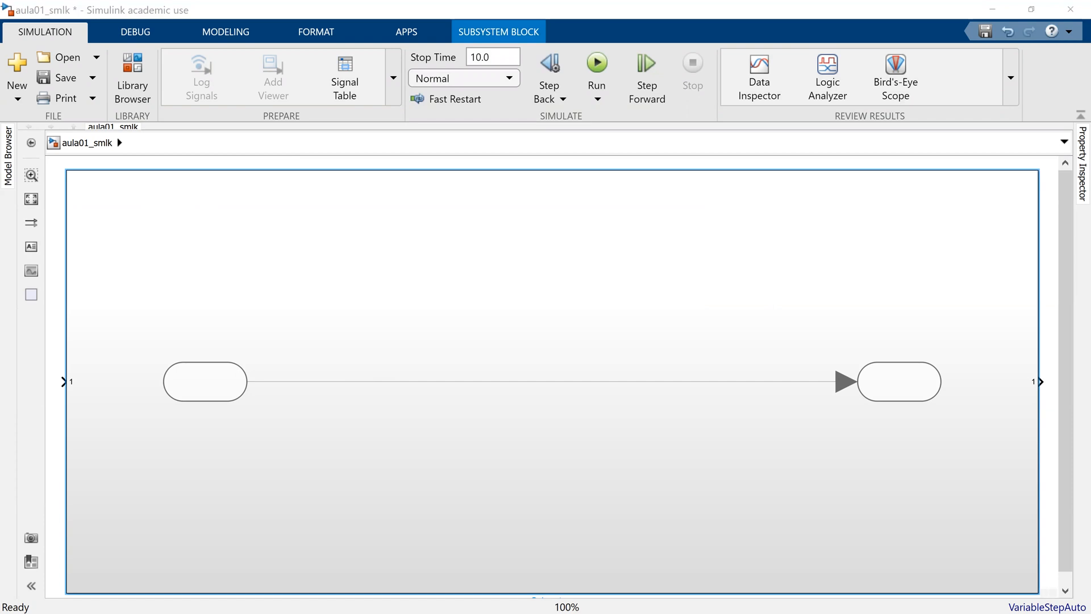
left_click(571, 428)
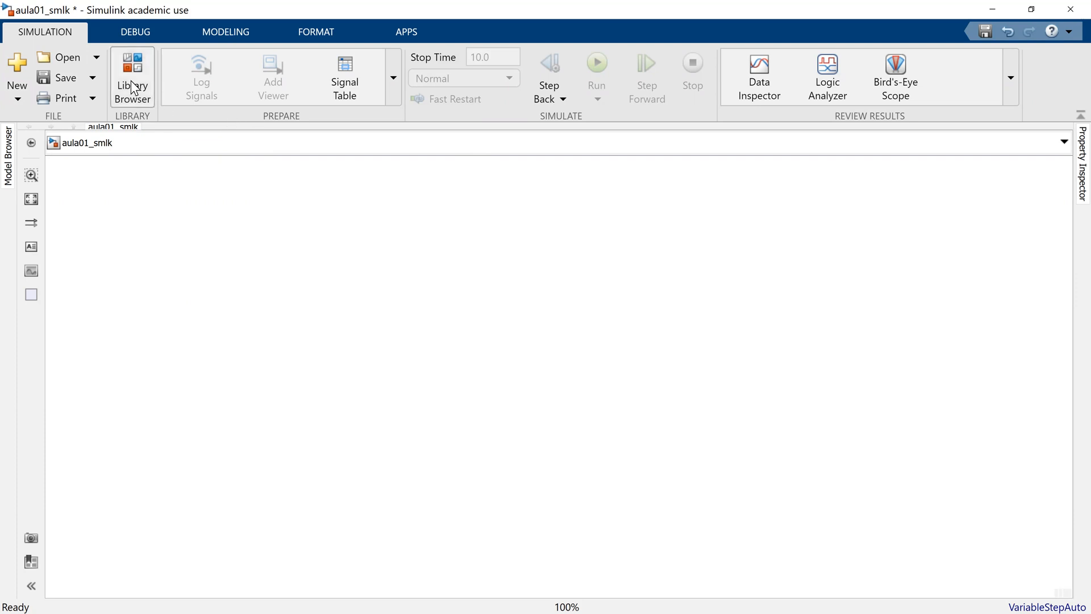
Step: Open the Simulink Library Browser and narrow its window so more of the model canvas is uncovered
left_click(145, 69)
left_click(134, 82)
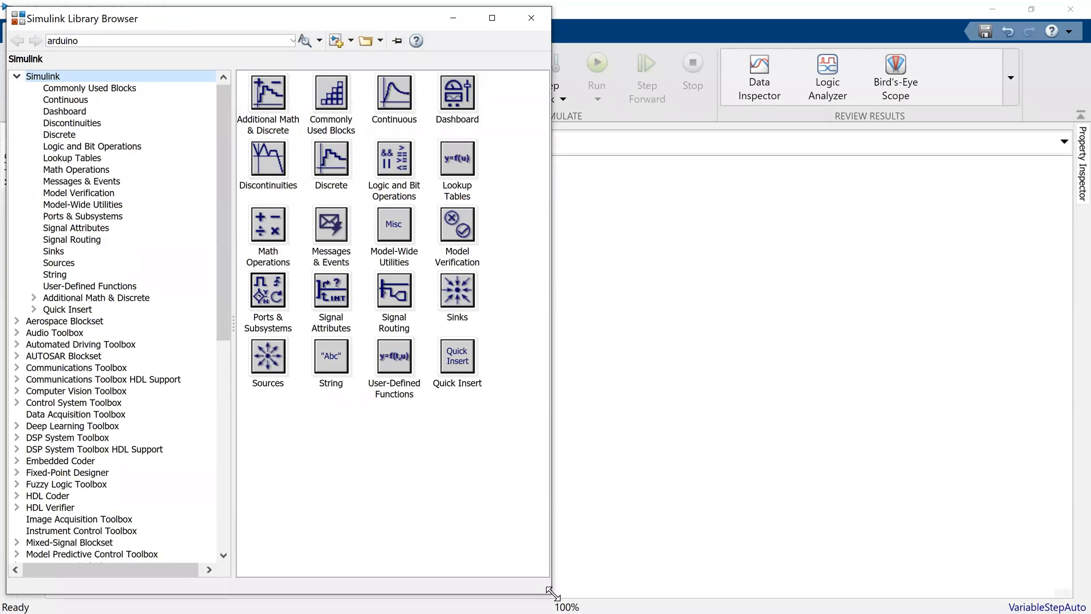
left_click_drag(550, 593, 455, 608)
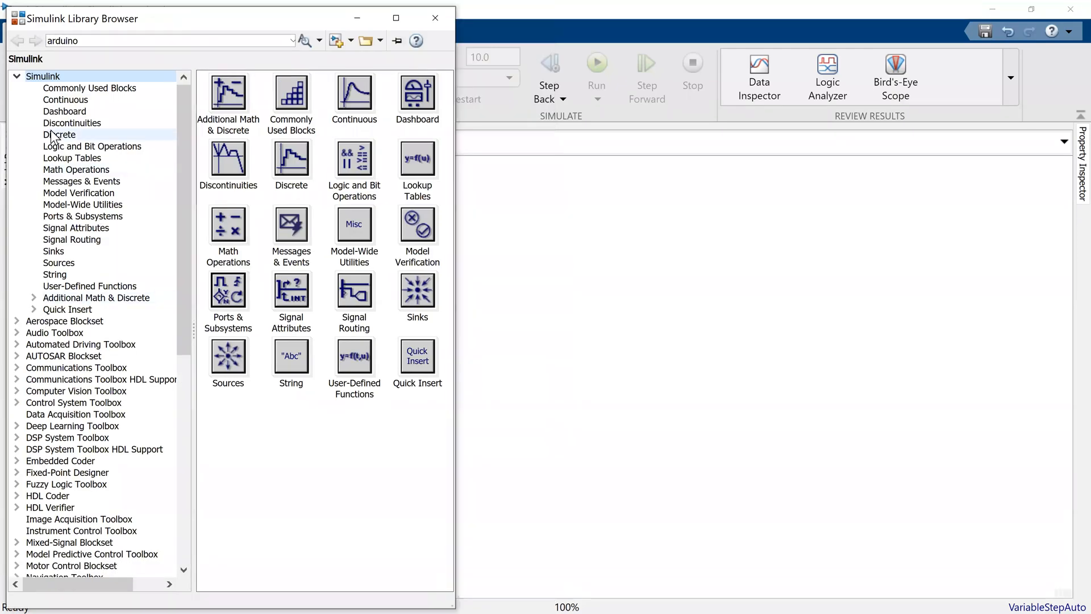
Step: Collapse and re-expand the Simulink library in the tree and look through the list of installed toolboxes
left_click(16, 76)
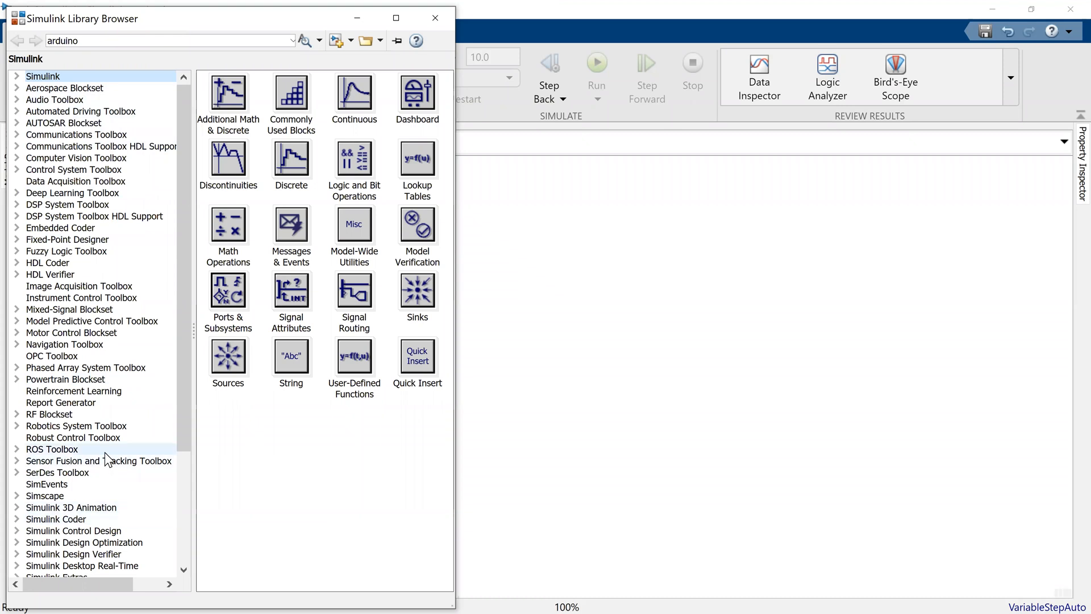
left_click(18, 76)
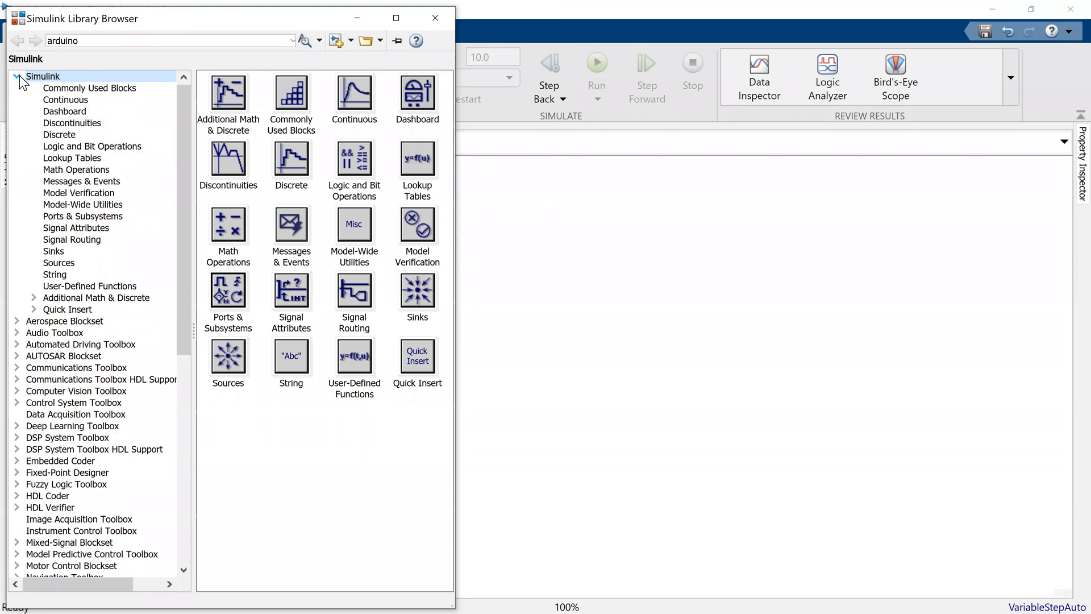
scroll(63, 339, "down", 1)
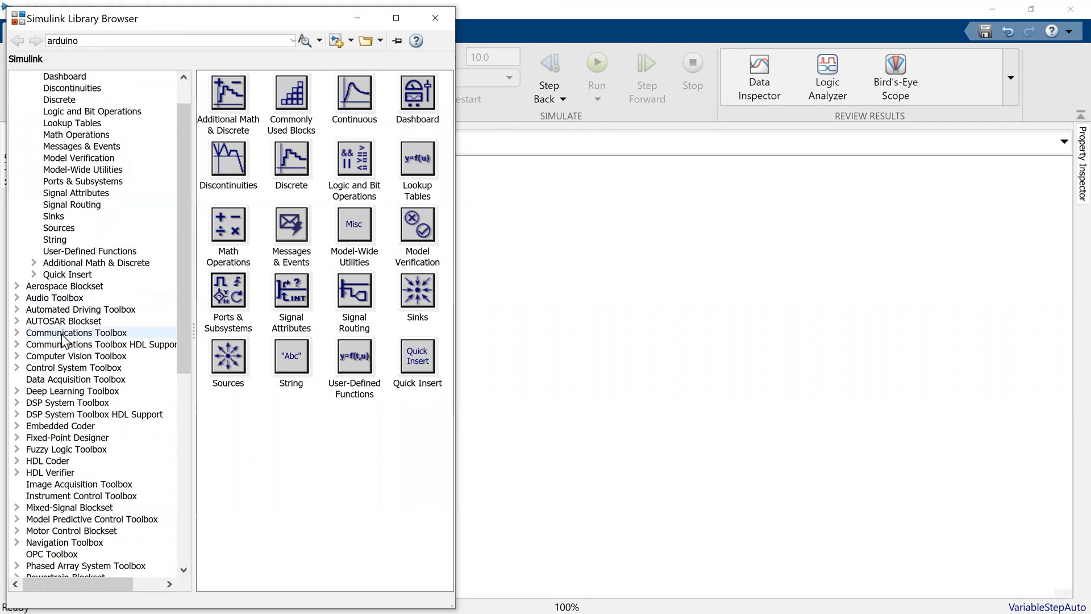
scroll(63, 340, "down", 10)
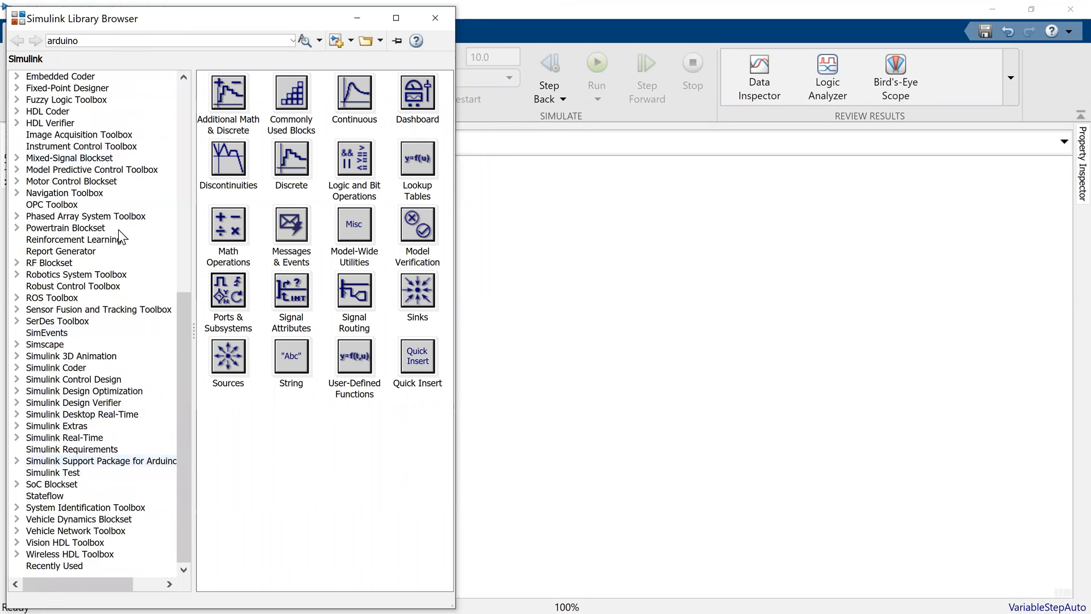
scroll(121, 237, "up", 11)
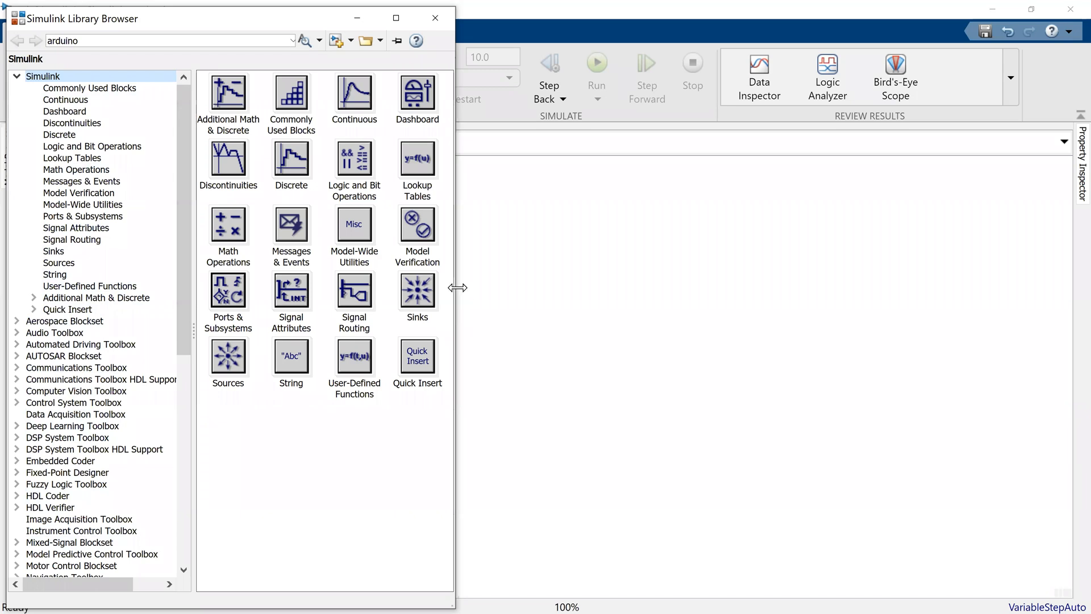
Step: Widen the Library Browser, narrow its library tree for more block space, and review the full toolbox list
left_click_drag(457, 287, 626, 289)
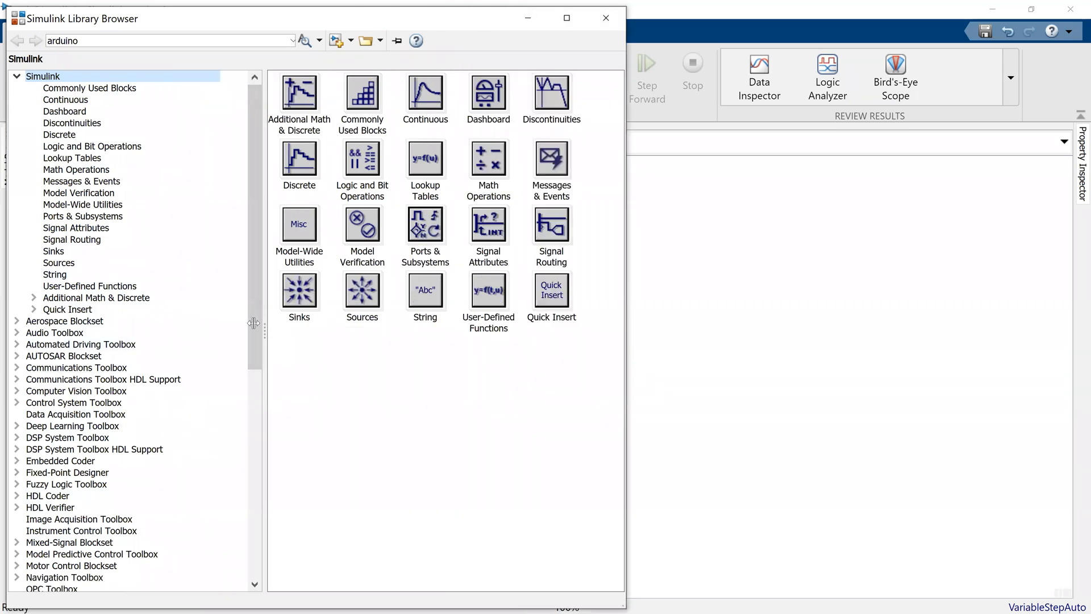
left_click_drag(253, 323, 238, 324)
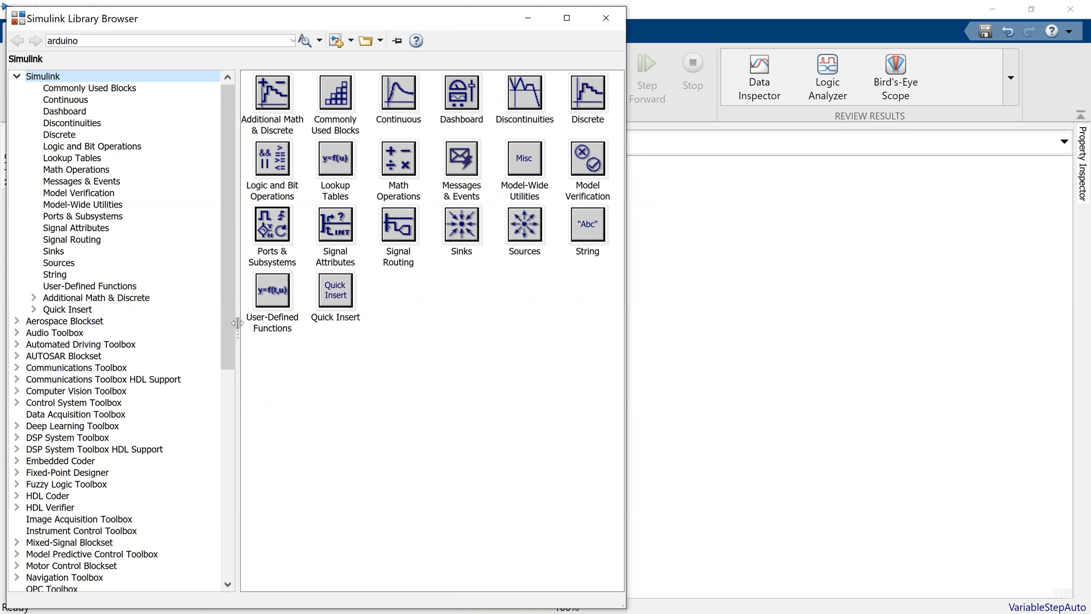
scroll(96, 435, "down", 5)
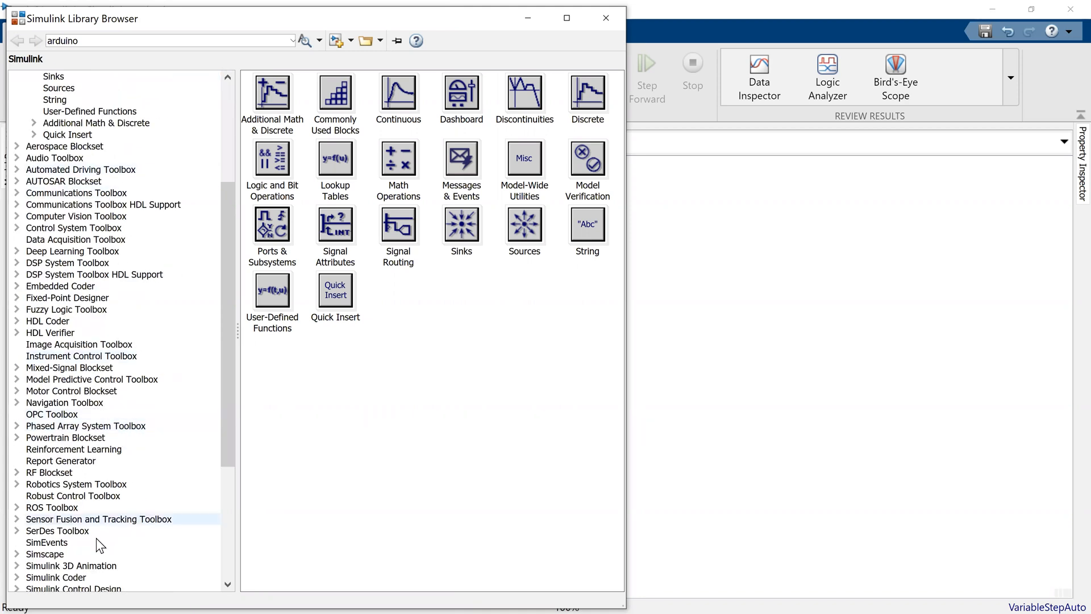
scroll(97, 337, "down", 6)
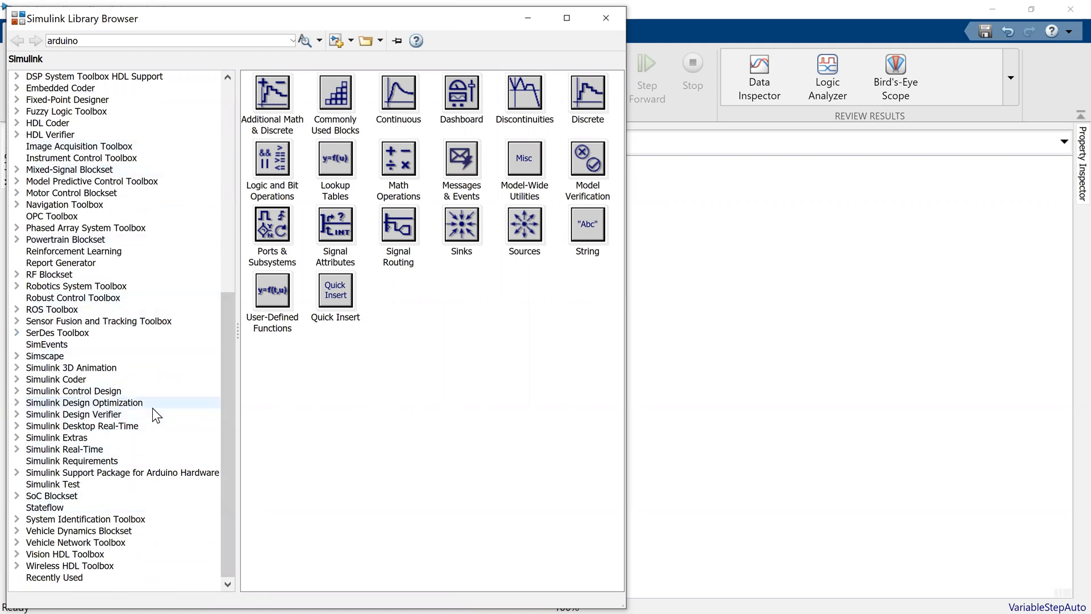
scroll(152, 408, "up", 3)
scroll(152, 407, "up", 8)
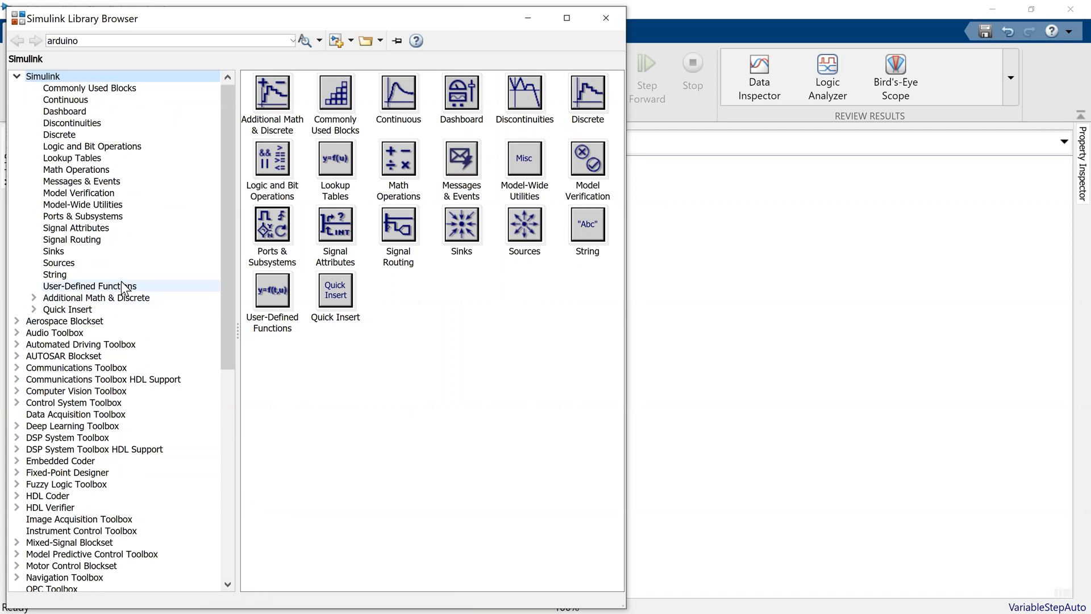
Step: Examine the contents of the Aerospace Blockset, the Model Predictive Control Toolbox and the Deep Learning Toolbox
left_click(128, 322)
double_click(127, 322)
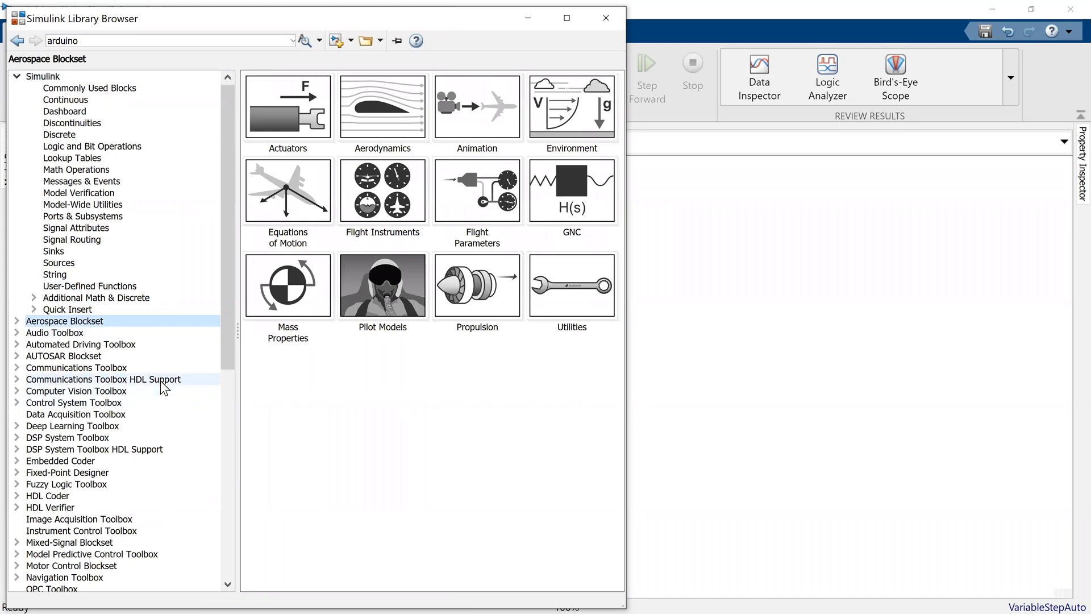
scroll(161, 380, "down", 4)
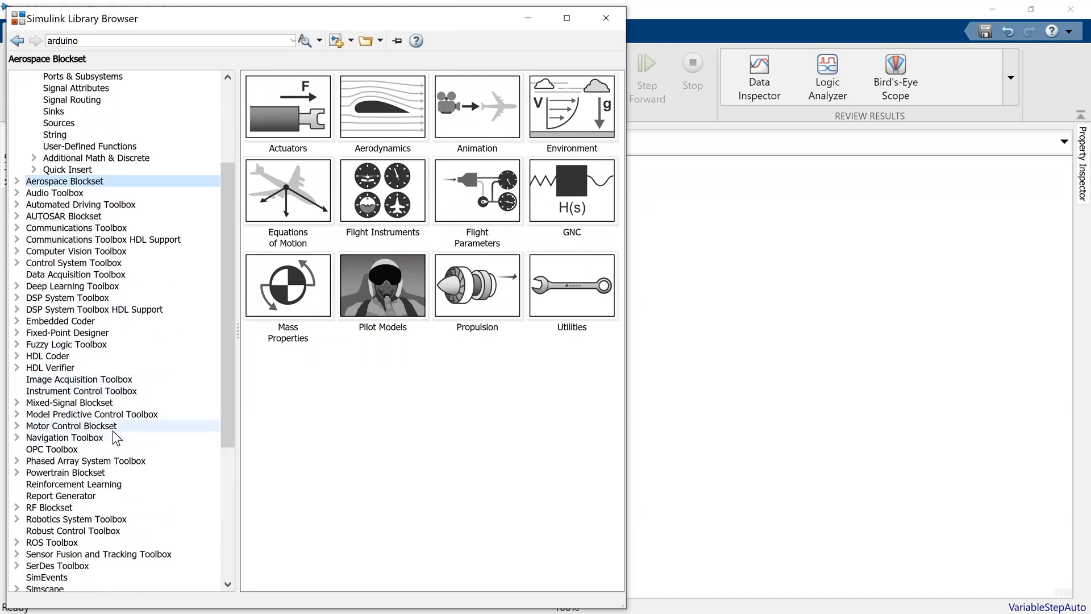
double_click(114, 415)
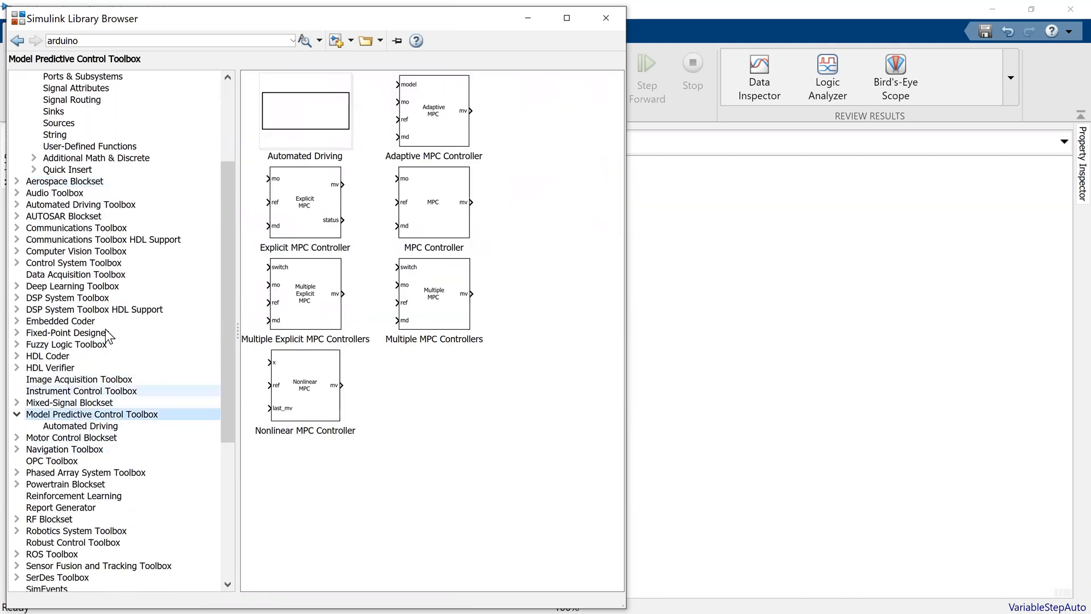
double_click(120, 287)
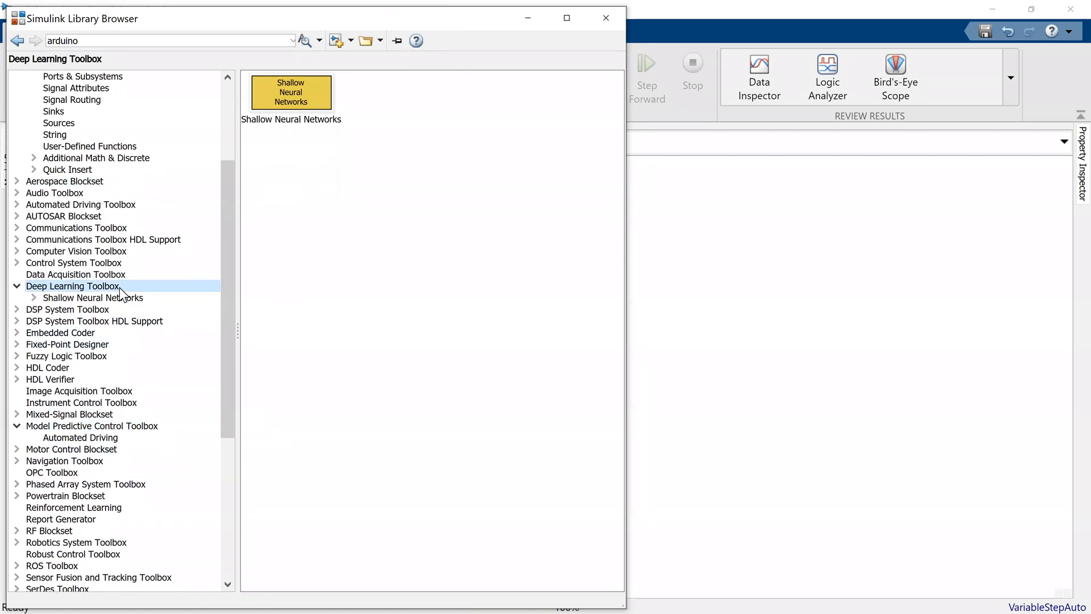
double_click(119, 288)
double_click(80, 413)
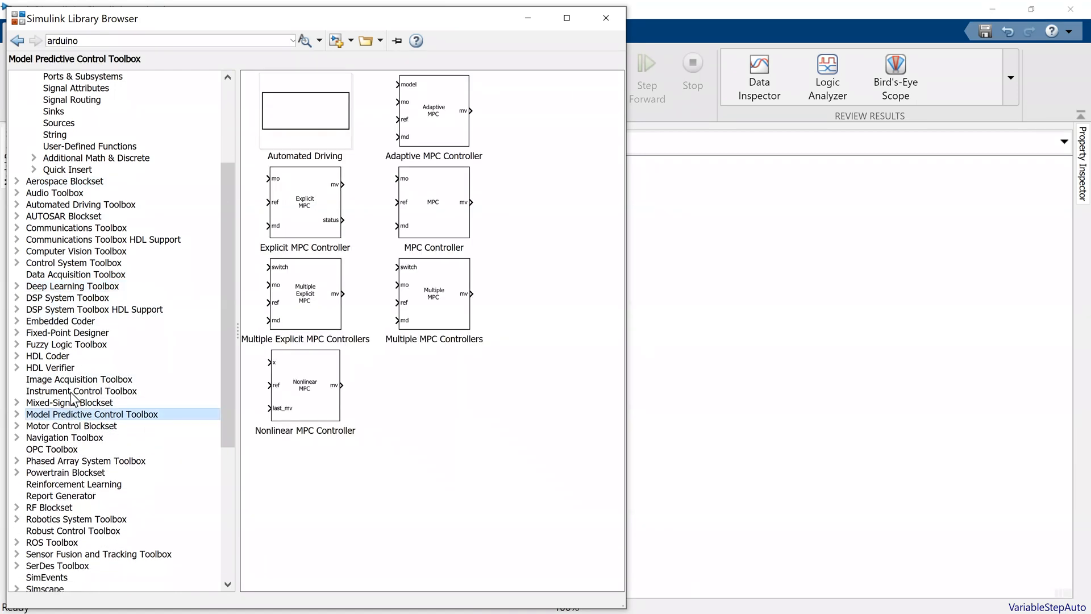
scroll(82, 375, "up", 4)
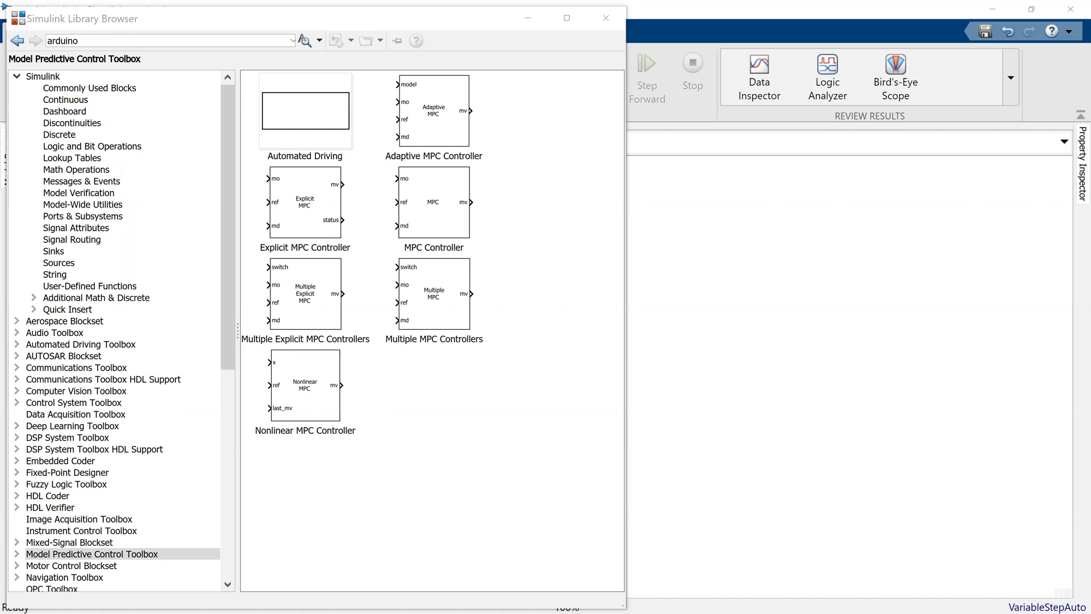
Step: Examine the base Simulink library's categories and the Multibody library inside Simscape, leaving Simscape collapsed
left_click(563, 196)
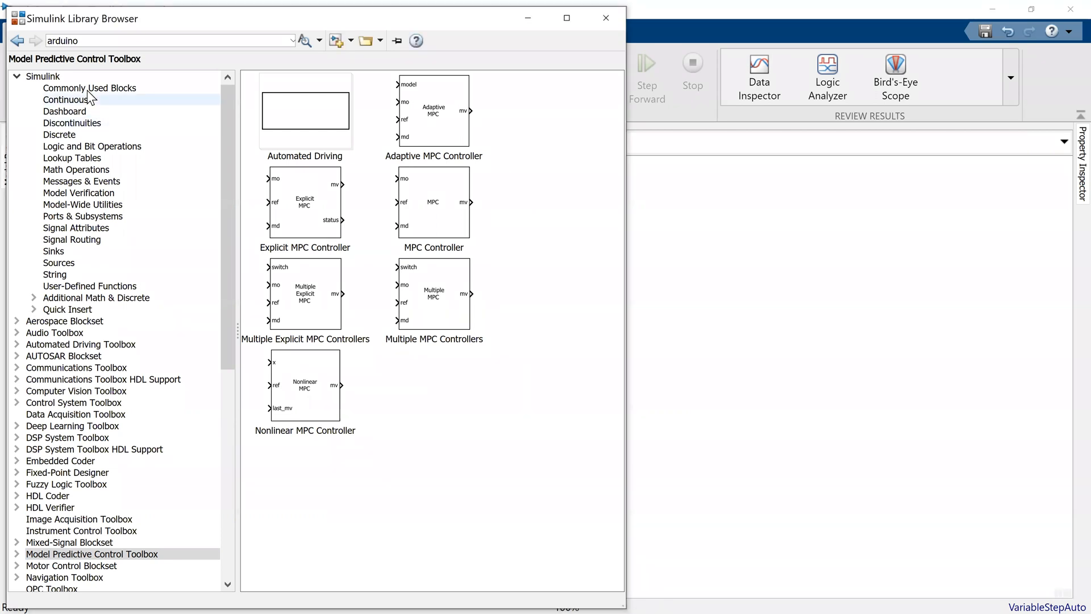
left_click(58, 79)
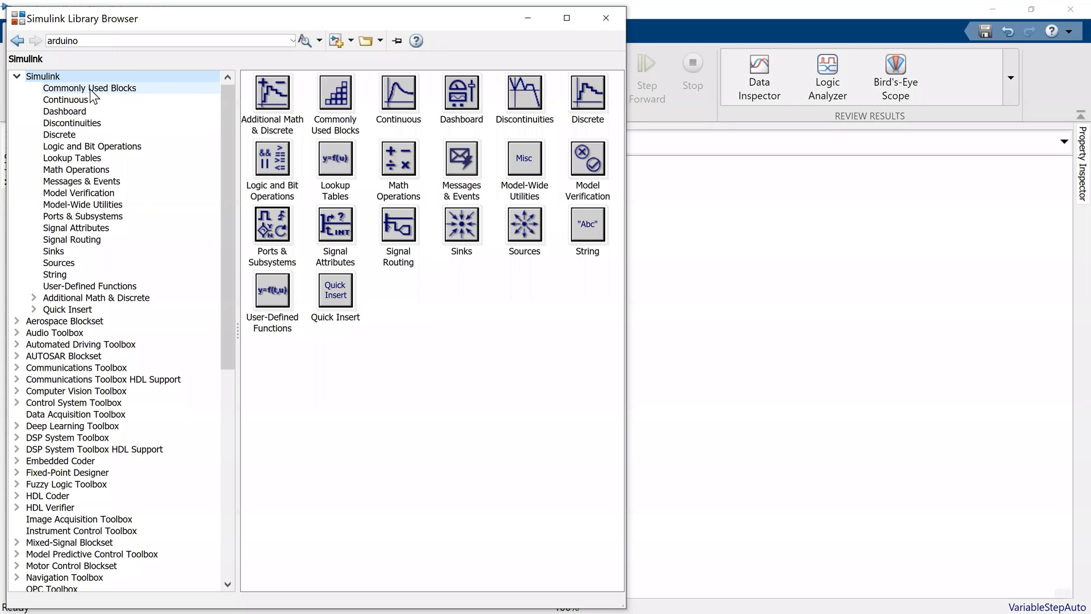
scroll(57, 574, "down", 9)
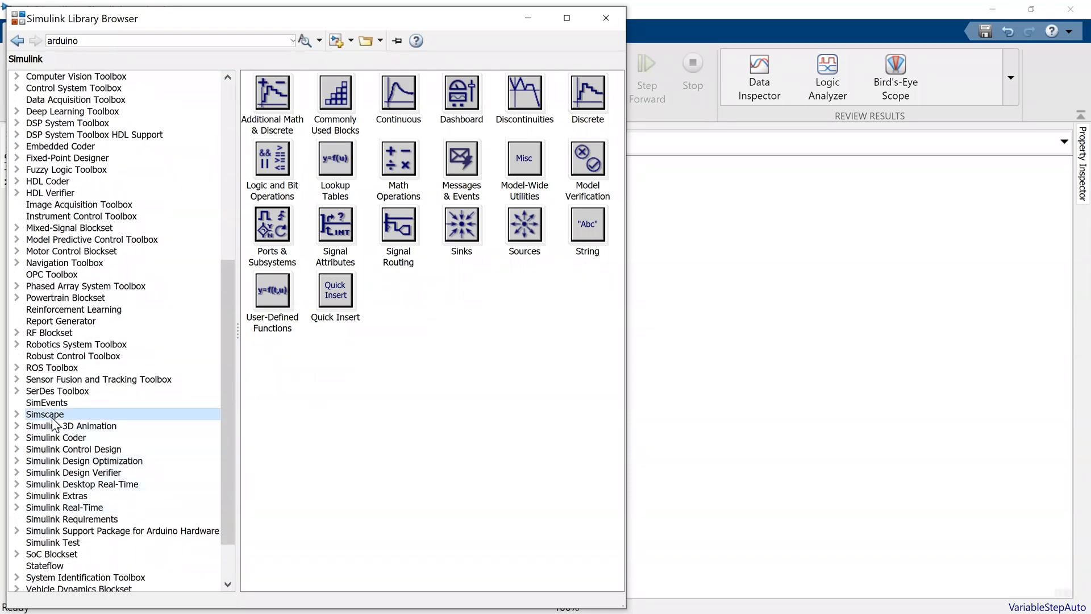
double_click(40, 417)
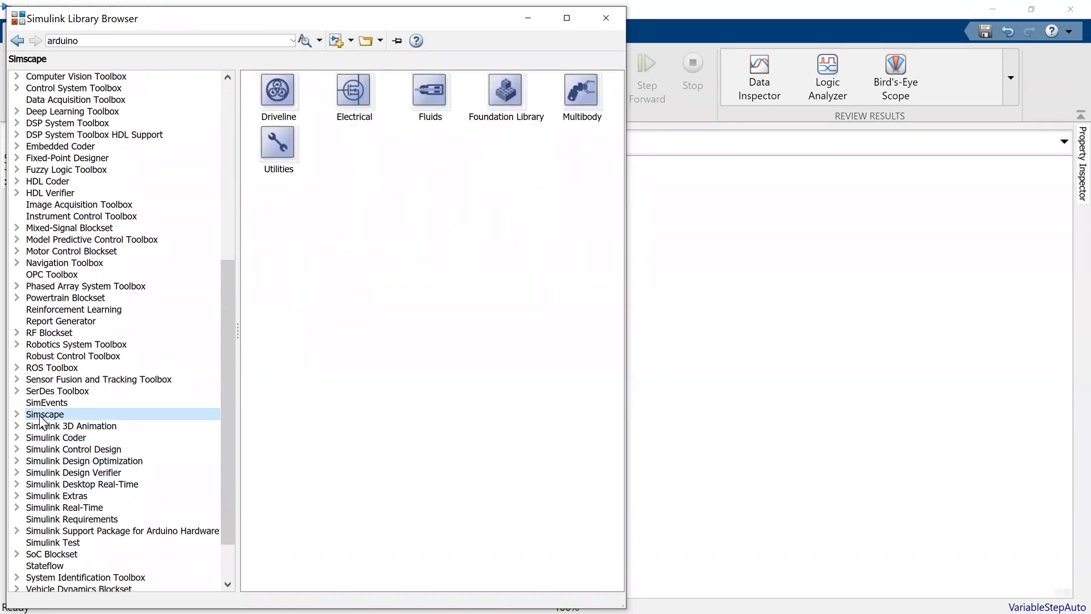
scroll(72, 421, "down", 3)
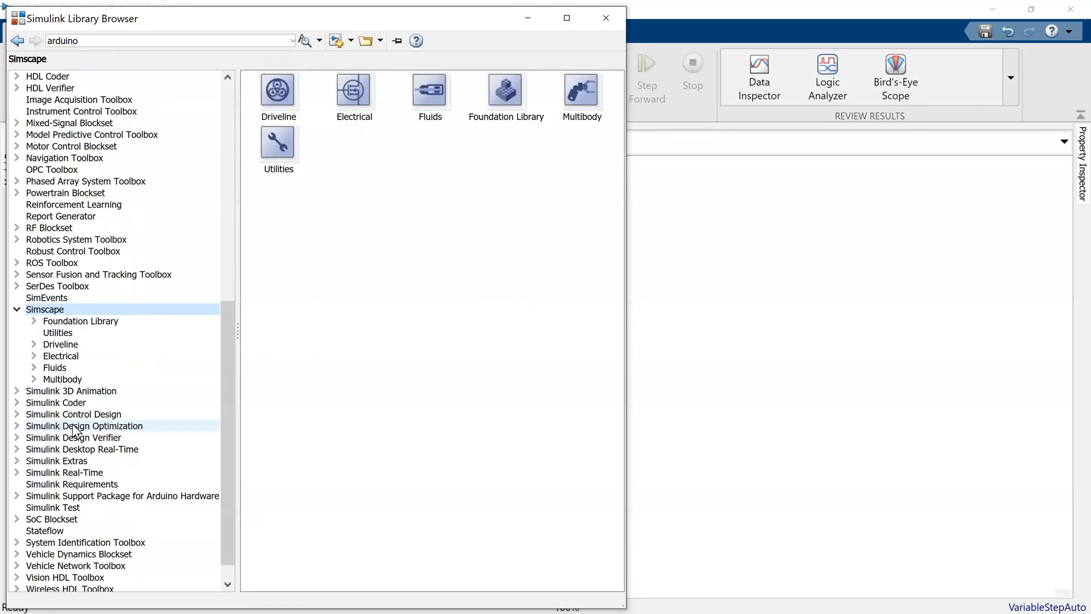
left_click(53, 380)
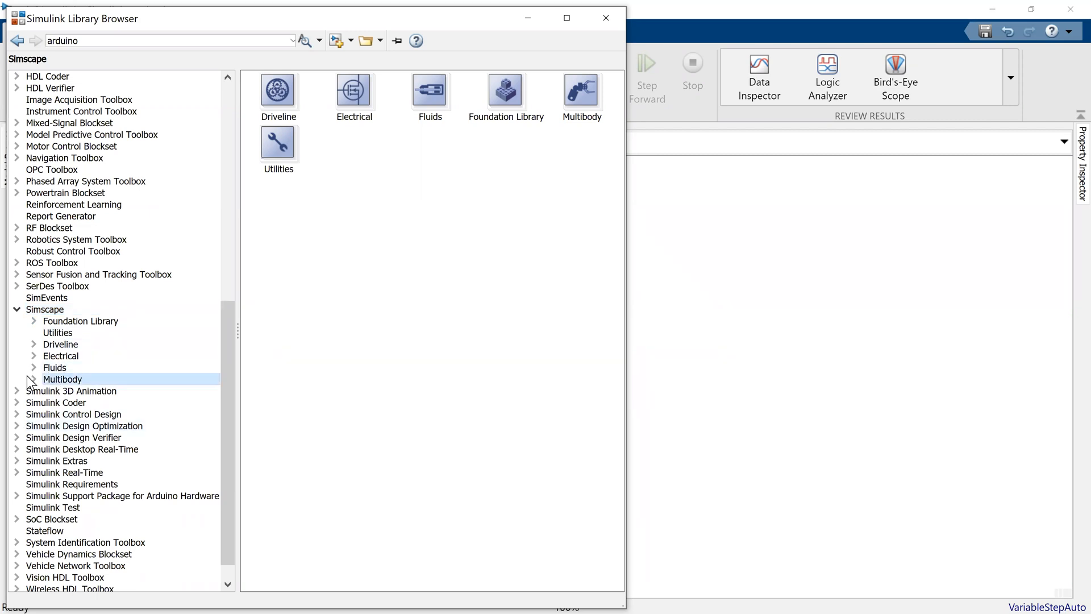
left_click(33, 379)
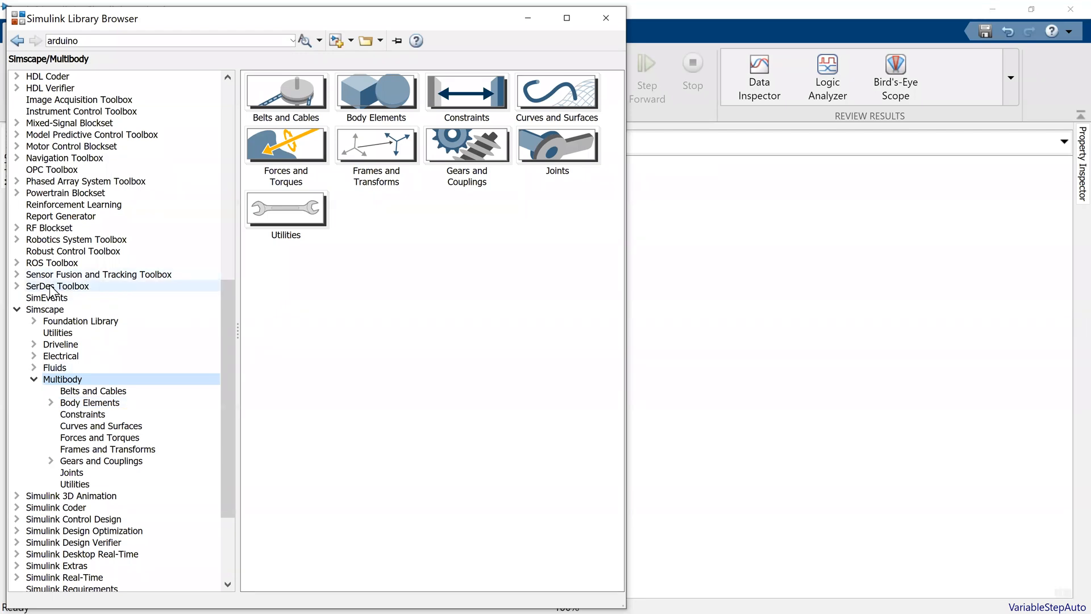
left_click(19, 310)
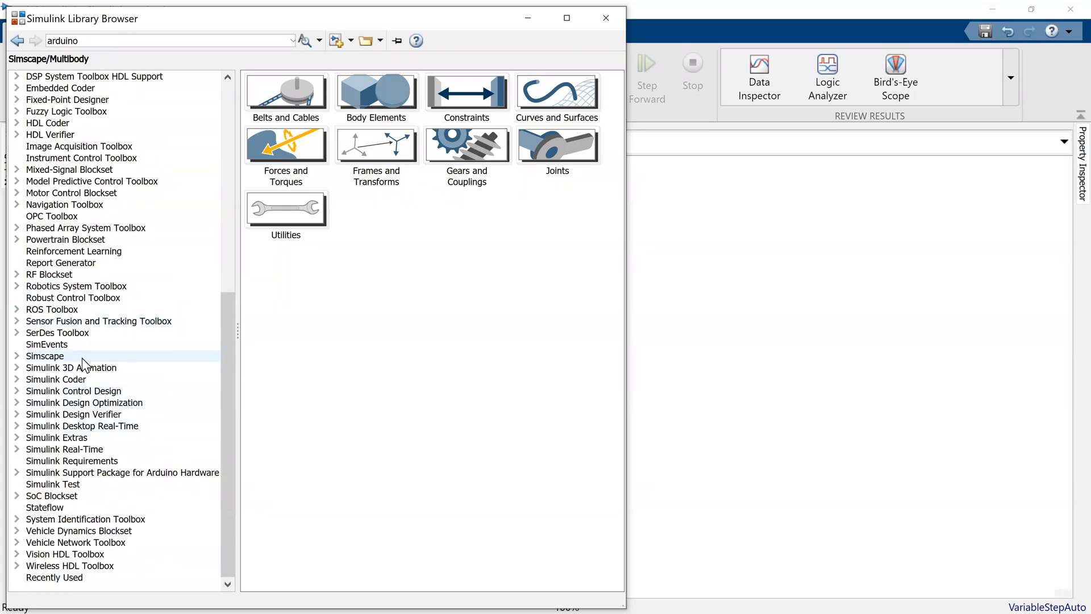
Step: Add an Integrator block from the Simulink Continuous library to the model and reposition it near the middle of the canvas
scroll(82, 363, "up", 10)
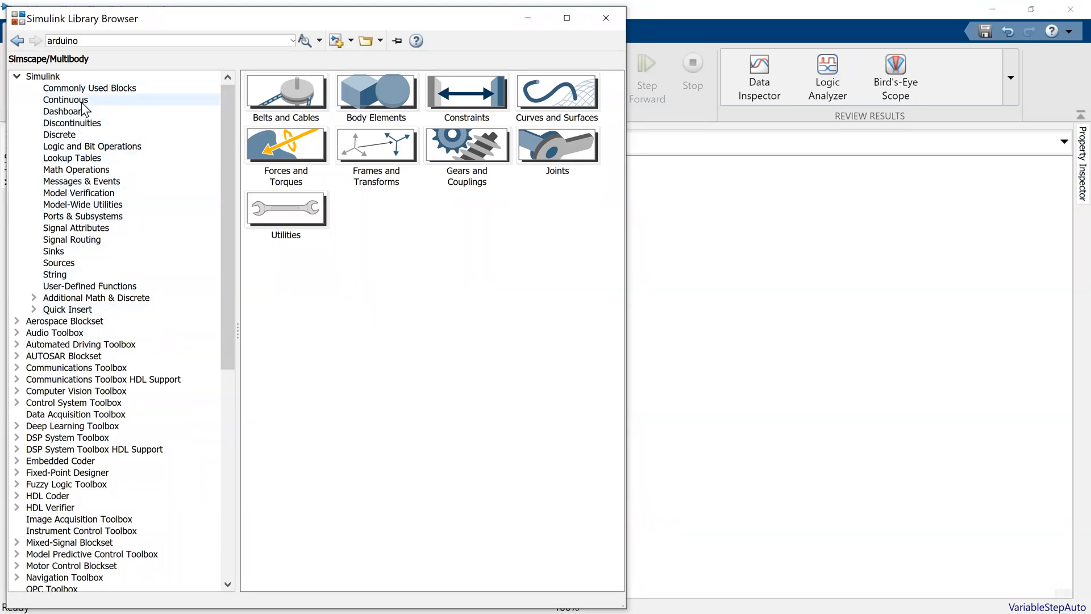
left_click(83, 103)
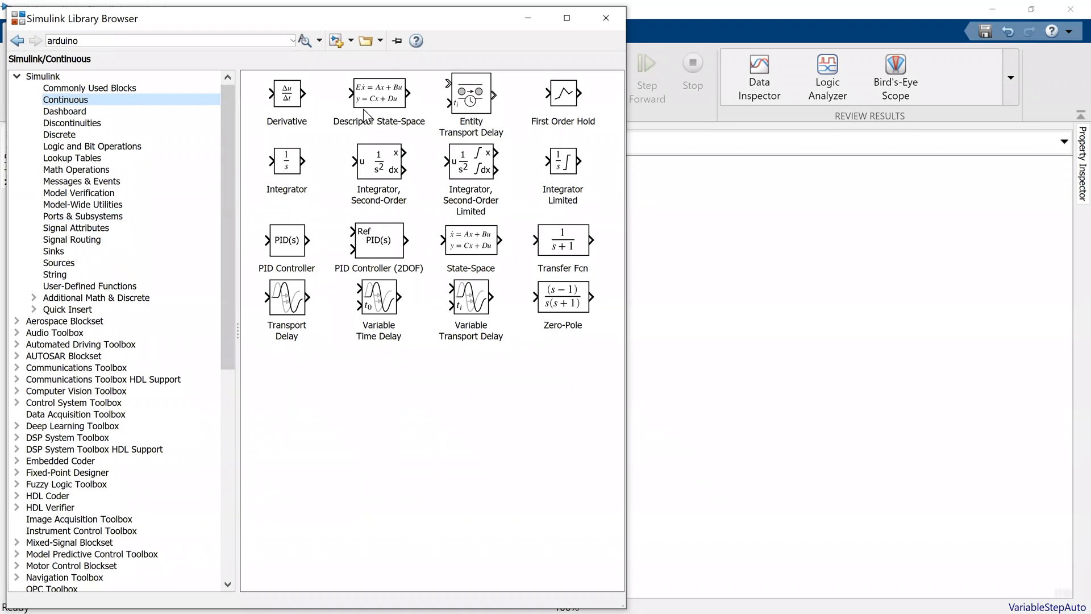
left_click(558, 256)
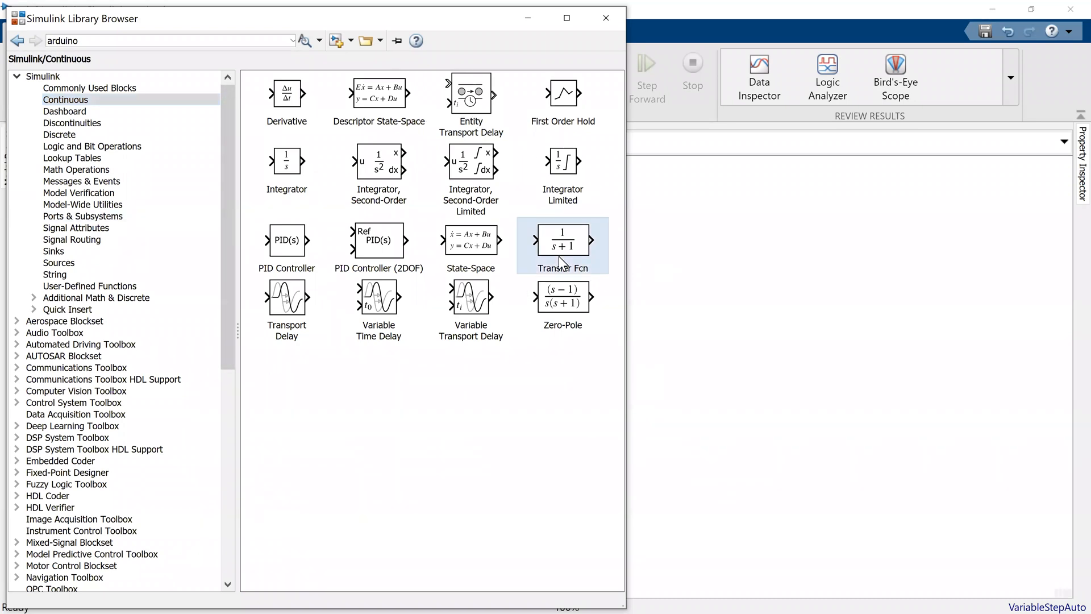
left_click(477, 253)
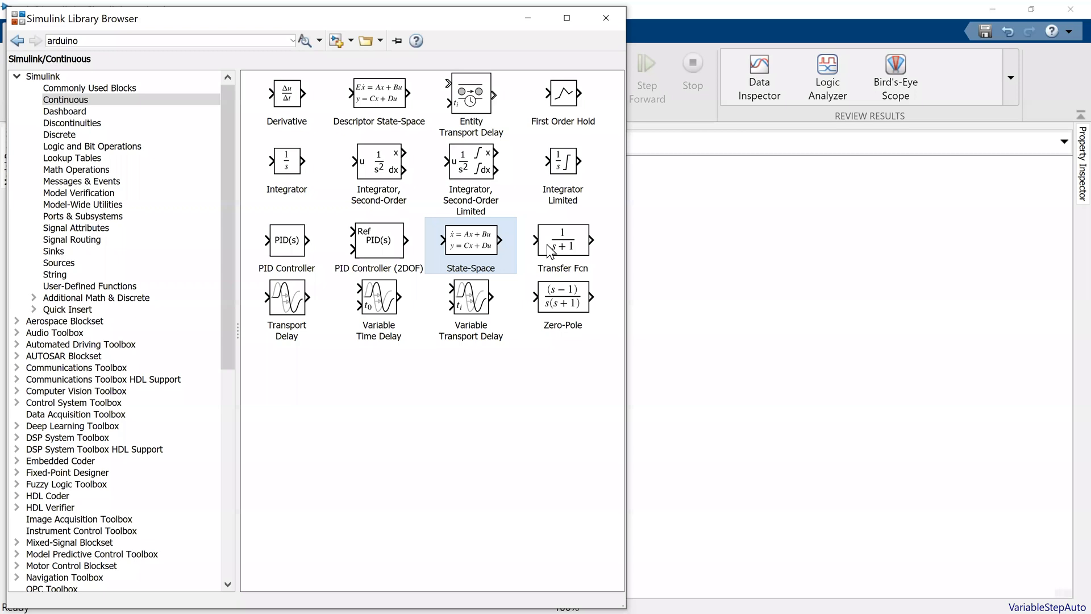
left_click(302, 158)
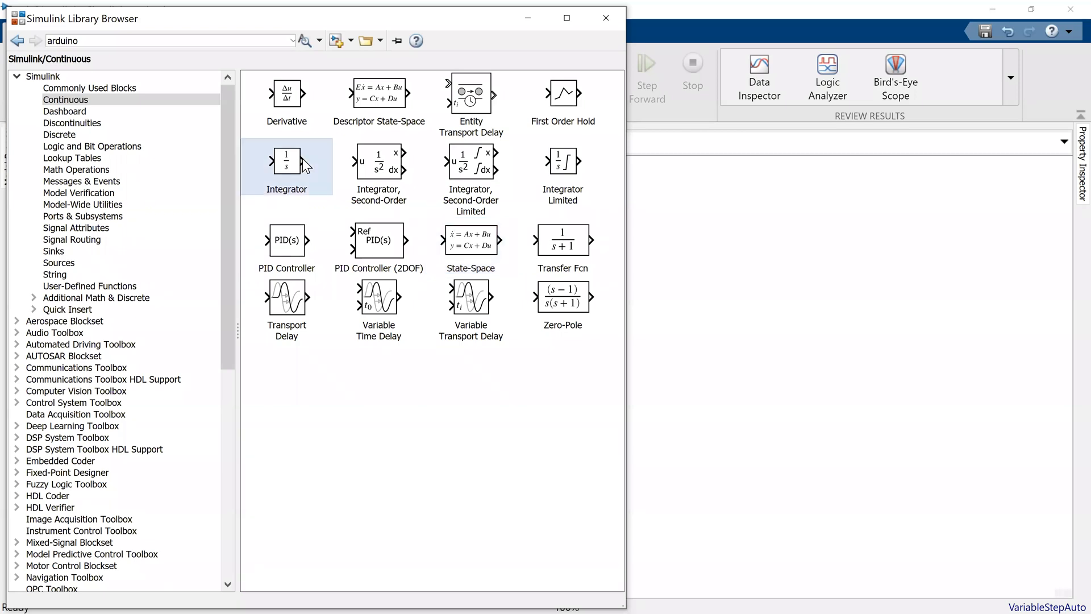
left_click_drag(299, 176, 675, 332)
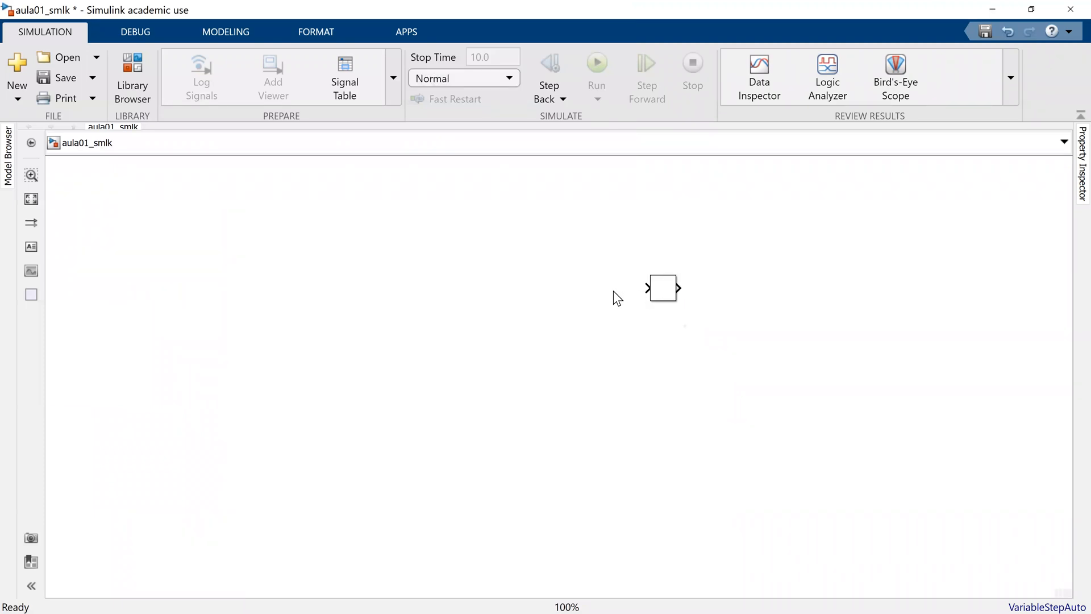
left_click(661, 290)
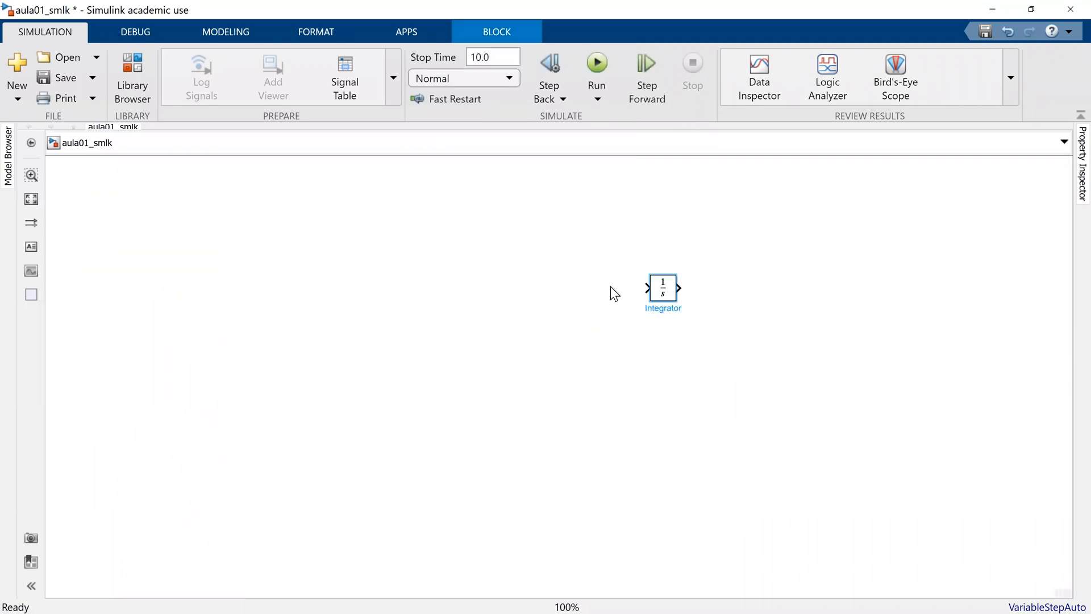
left_click_drag(662, 293, 610, 289)
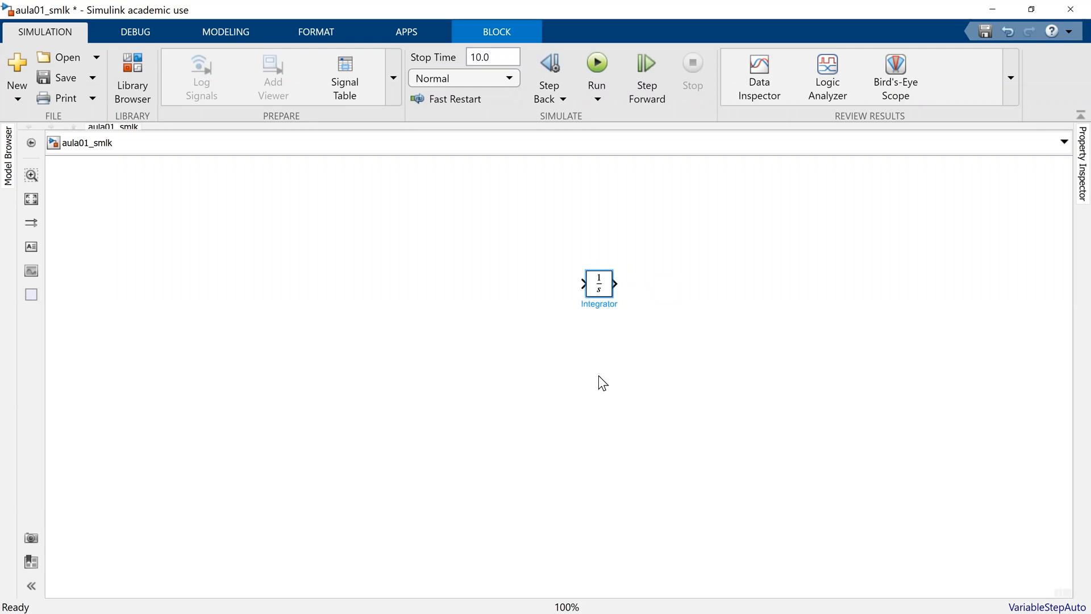
Step: Shift the Integrator block slightly to the right and draw an open-ended signal line at both its input and its output
key("alt+Tab")
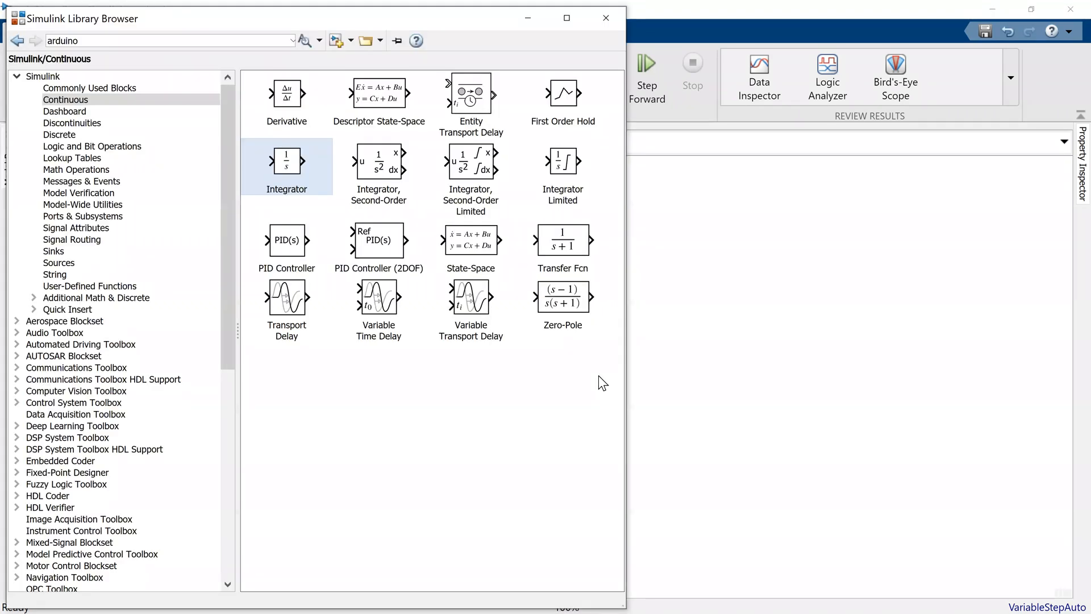
left_click(714, 318)
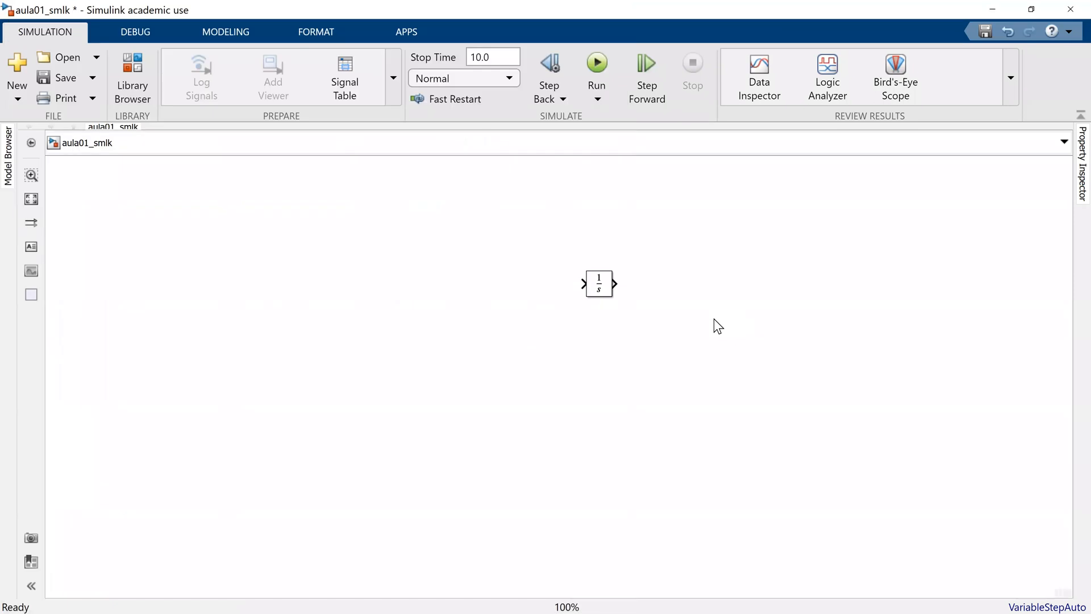
key("space")
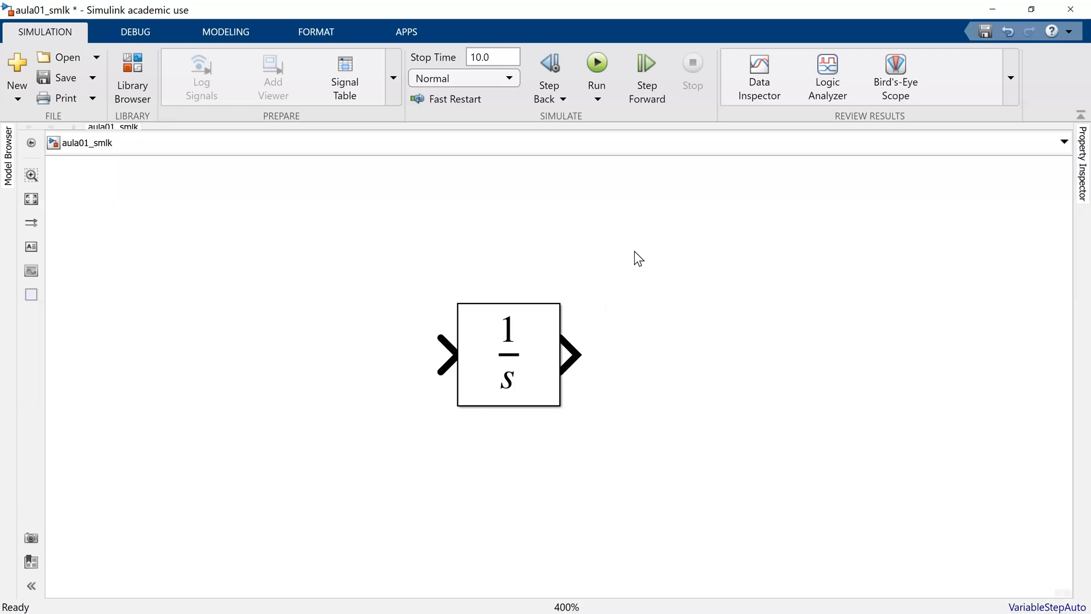
scroll(623, 345, "up", 1)
scroll(623, 346, "down", 3)
scroll(622, 345, "up", 5)
scroll(622, 346, "down", 2)
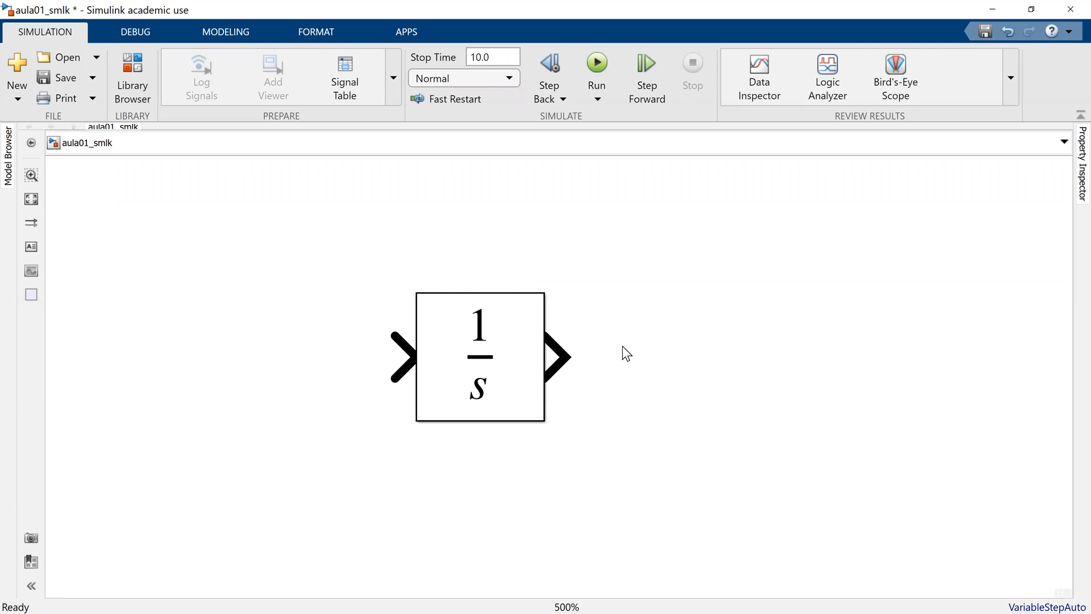
left_click_drag(490, 337, 573, 335)
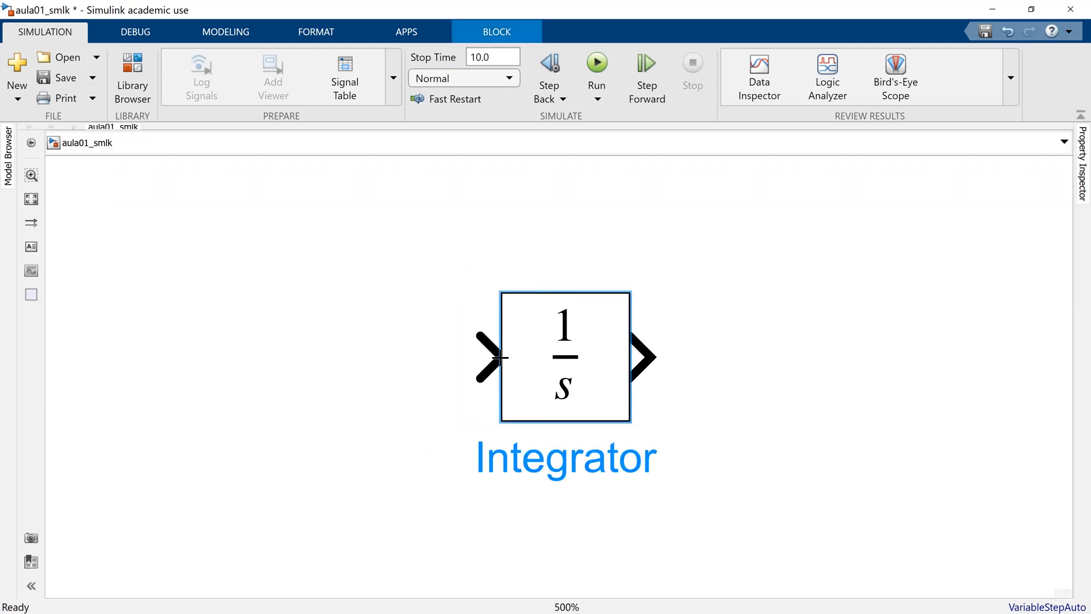
left_click_drag(497, 357, 307, 357)
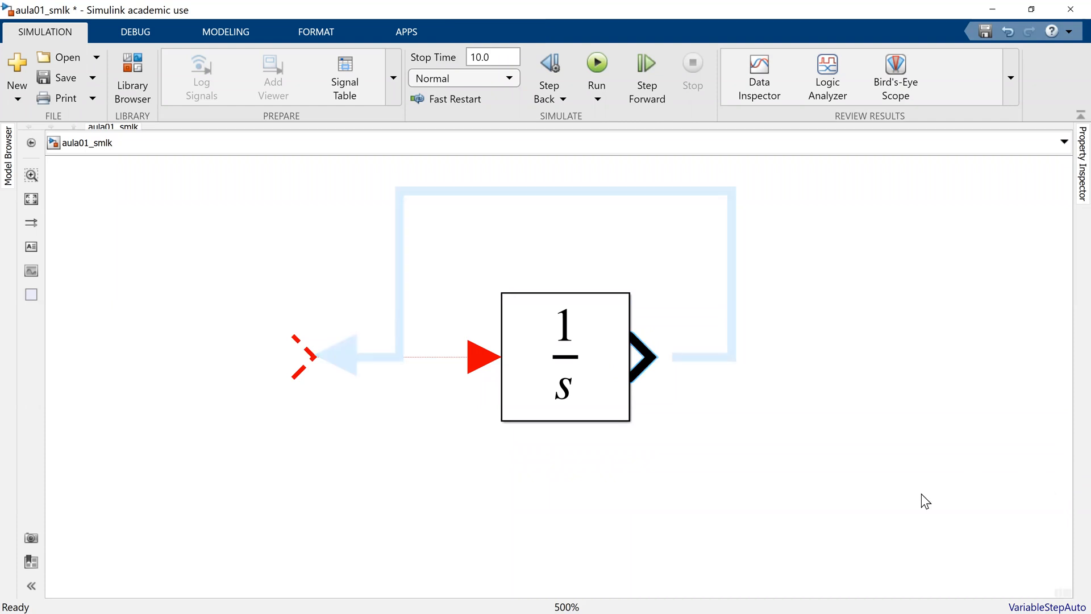
left_click_drag(648, 358, 927, 357)
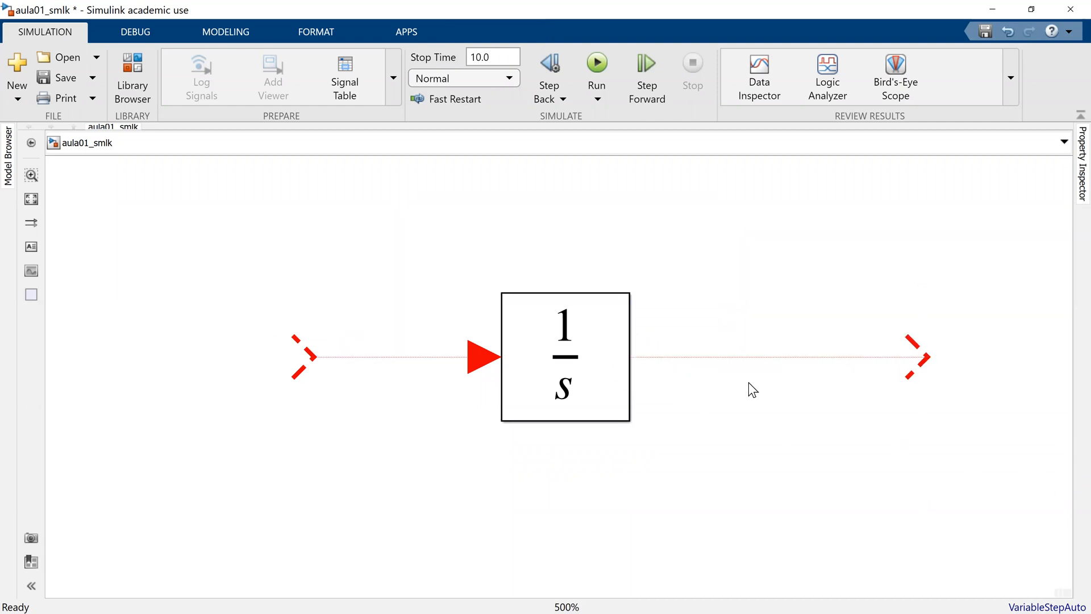
Step: Review the Integrator's block parameters, close them without changes, and inspect its output signal line
left_click(583, 383)
left_click(582, 383)
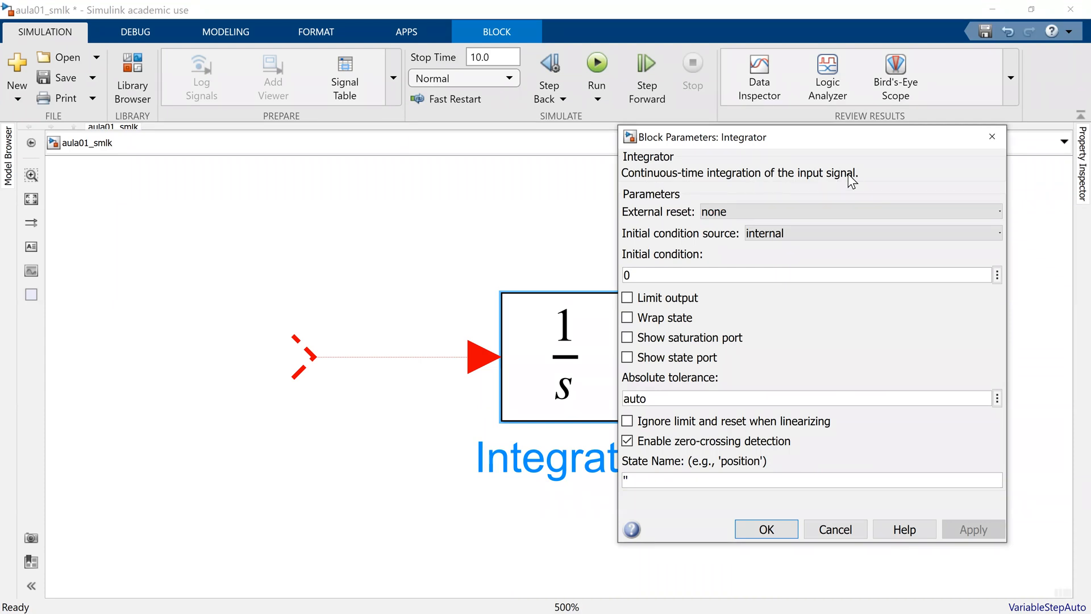
left_click(993, 136)
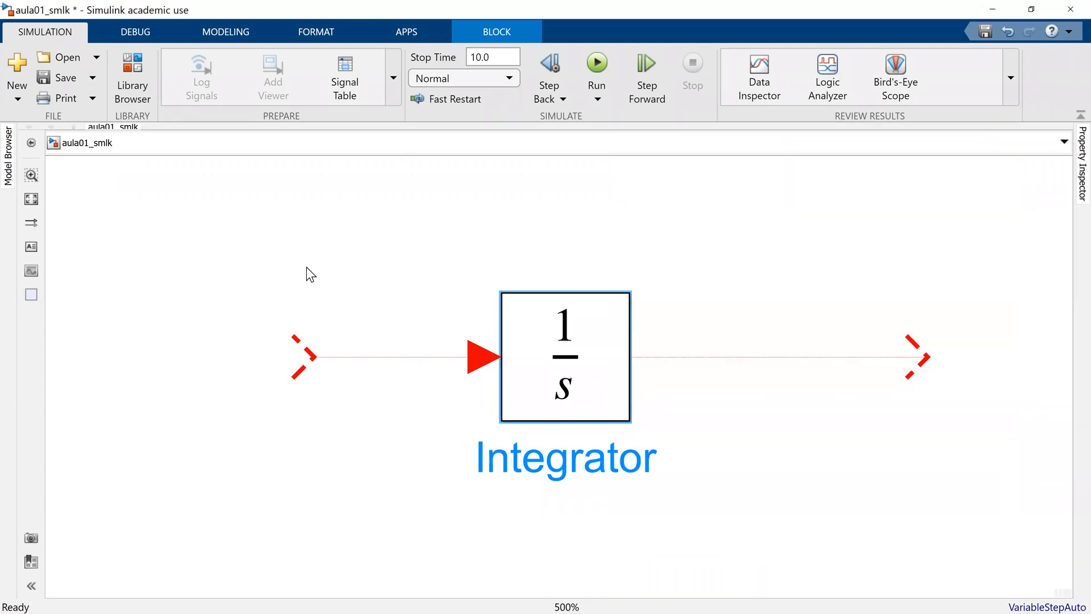
left_click(305, 281)
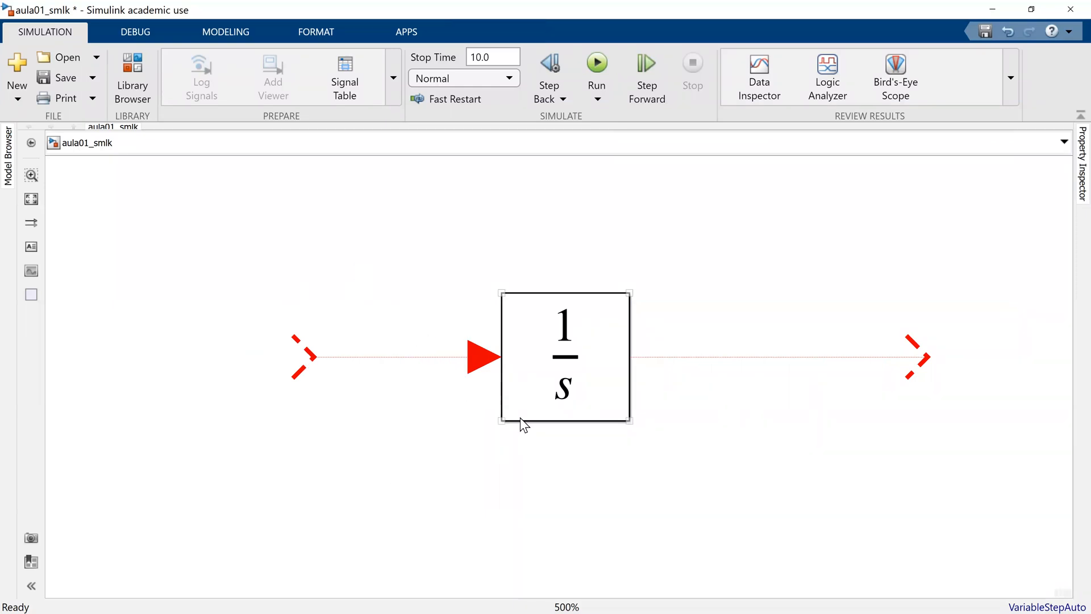
left_click(748, 357)
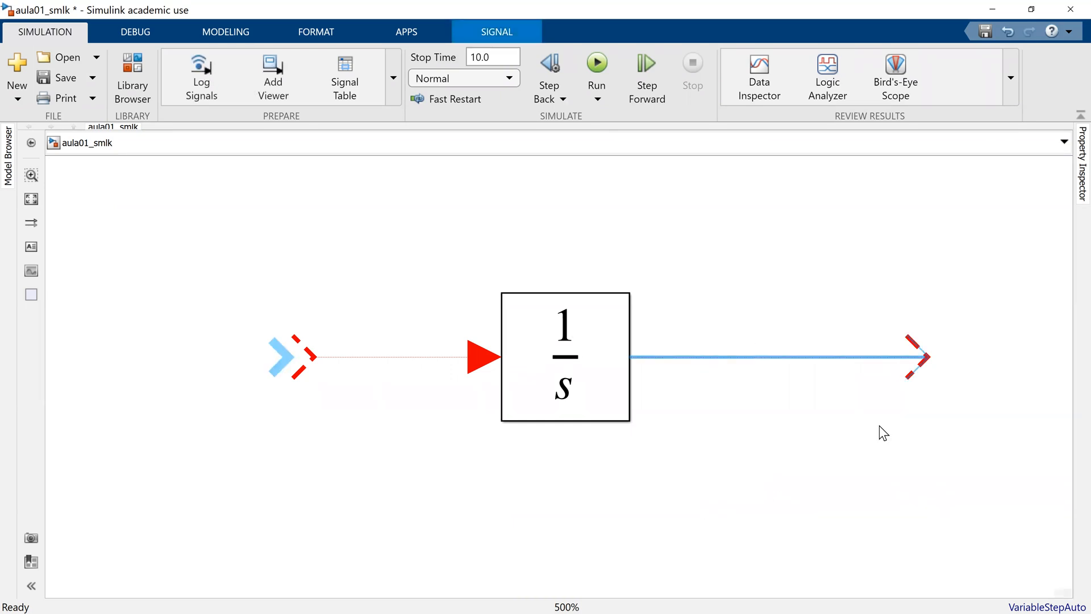
left_click(360, 444)
Step: Add a Constant block from the Simulink Sources library, placing it on the open line so it feeds the Integrator's input
left_click(137, 91)
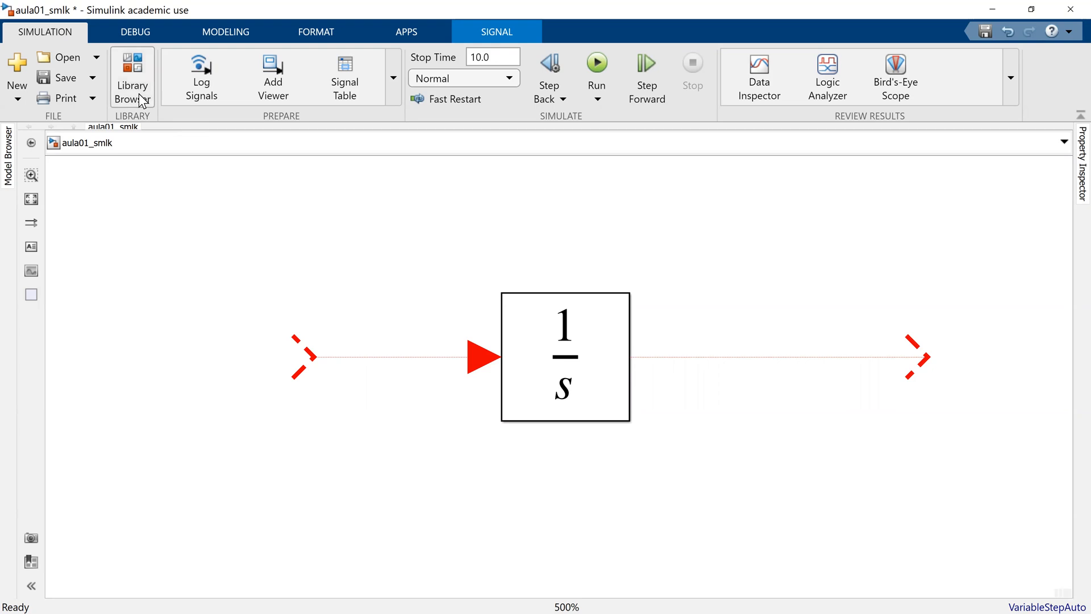
left_click(67, 260)
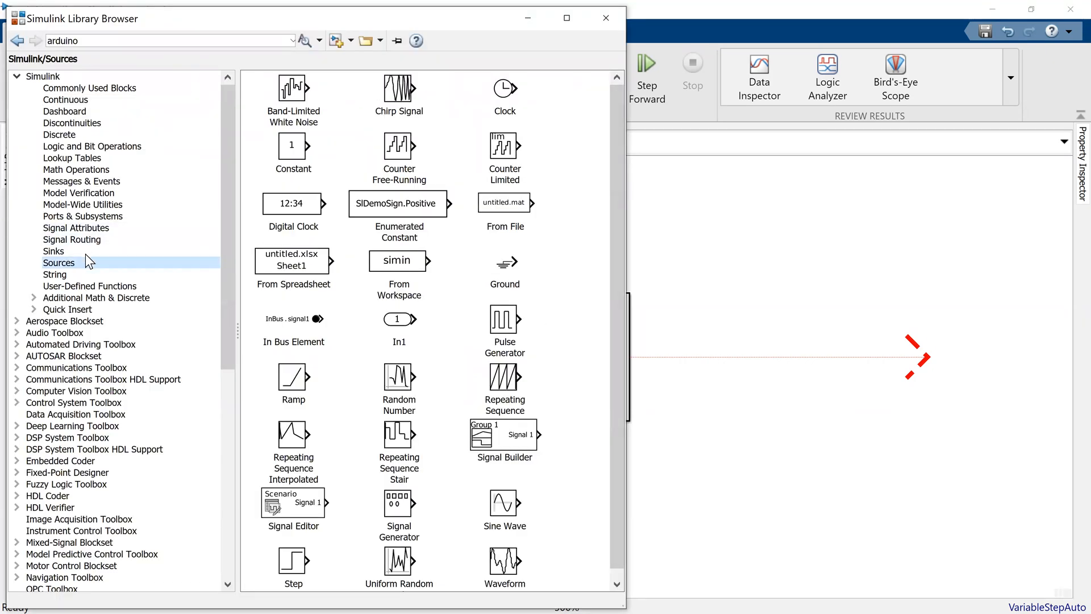
left_click_drag(622, 402, 622, 362)
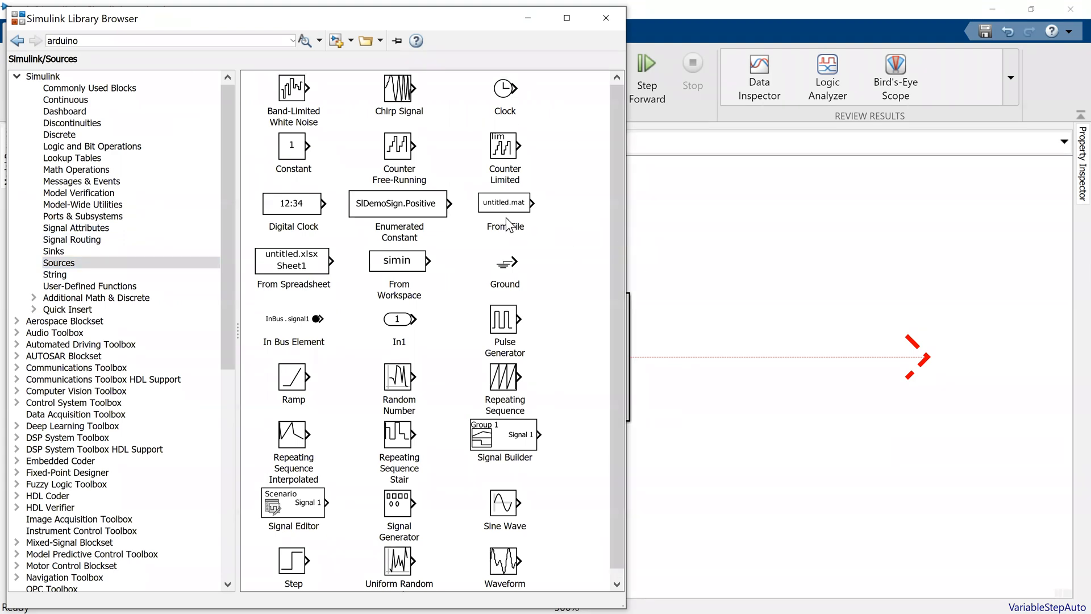
left_click(293, 149)
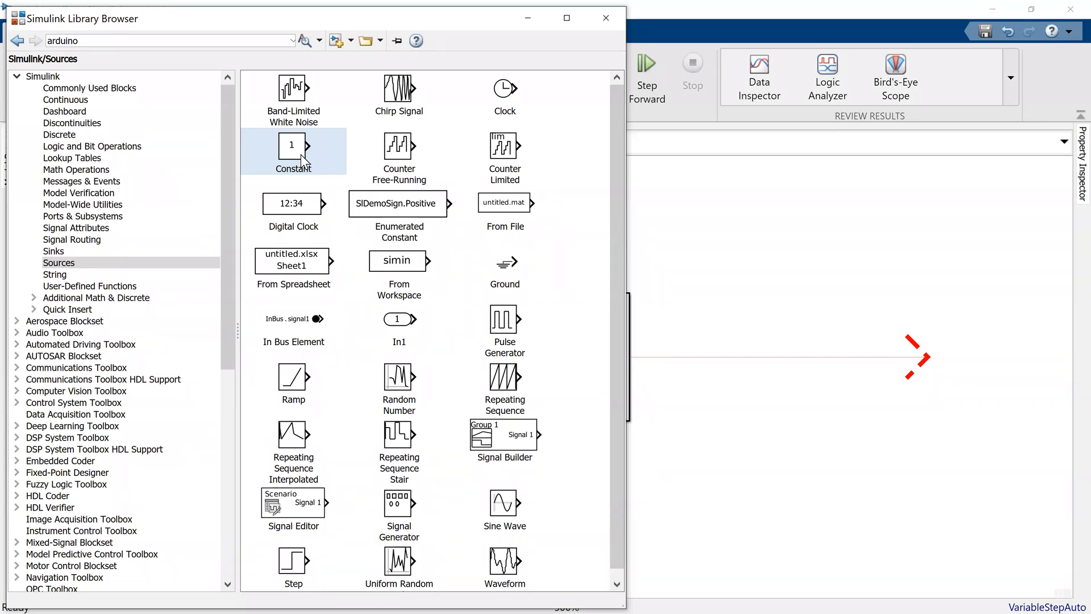
left_click_drag(303, 151, 228, 358)
left_click(597, 496)
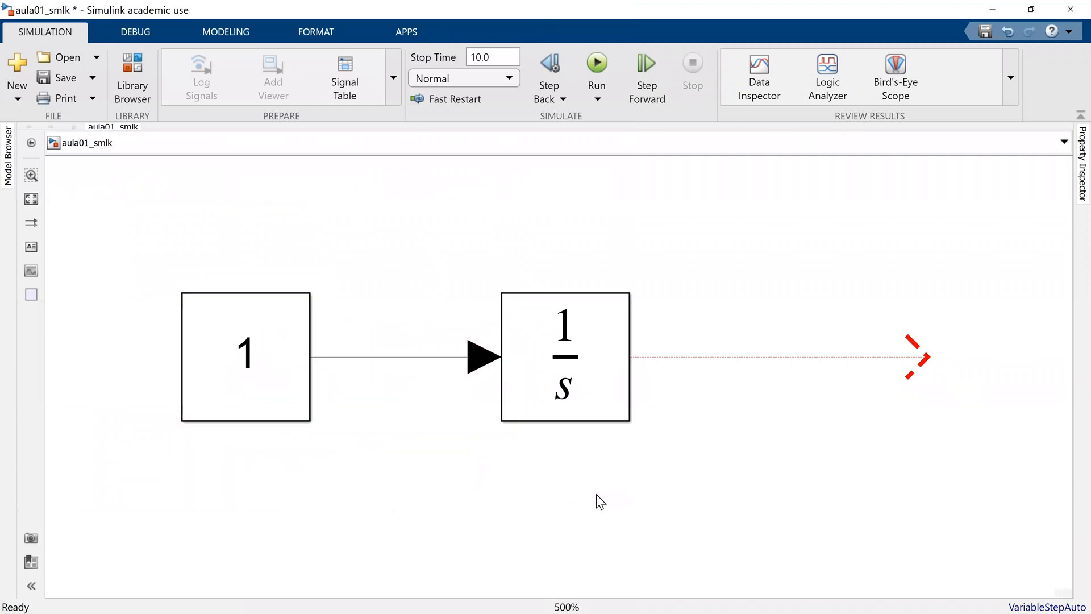
scroll(594, 475, "down", 4)
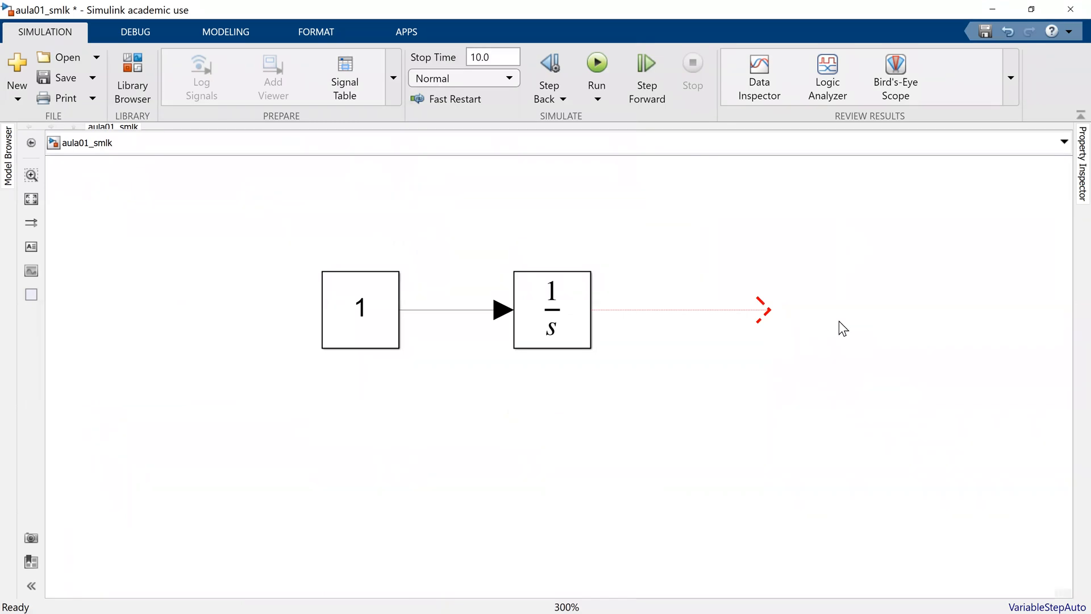
key("ctrl+shift+l")
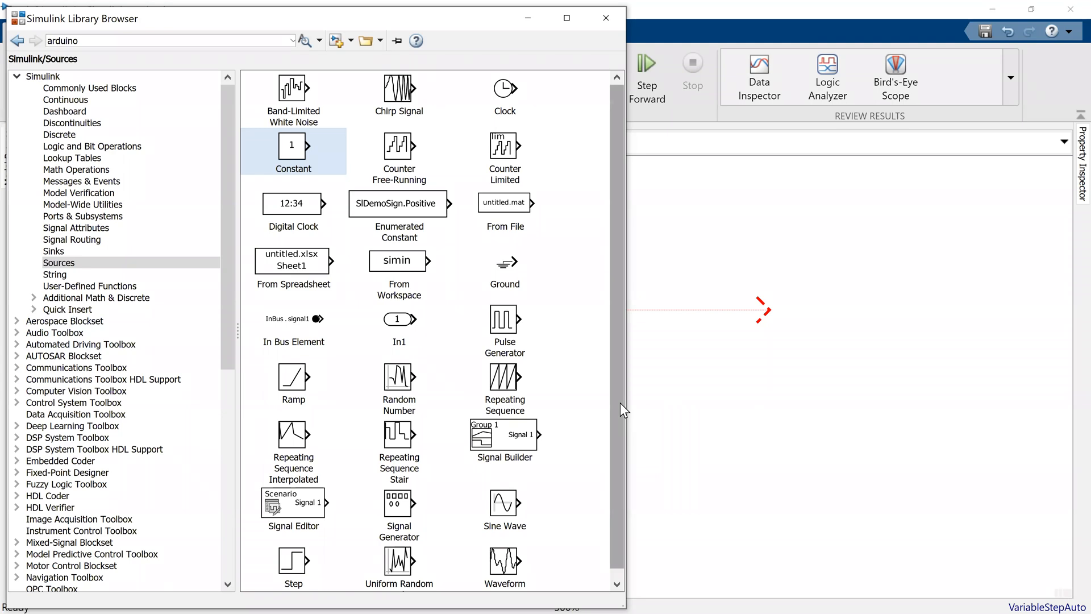
left_click(684, 394)
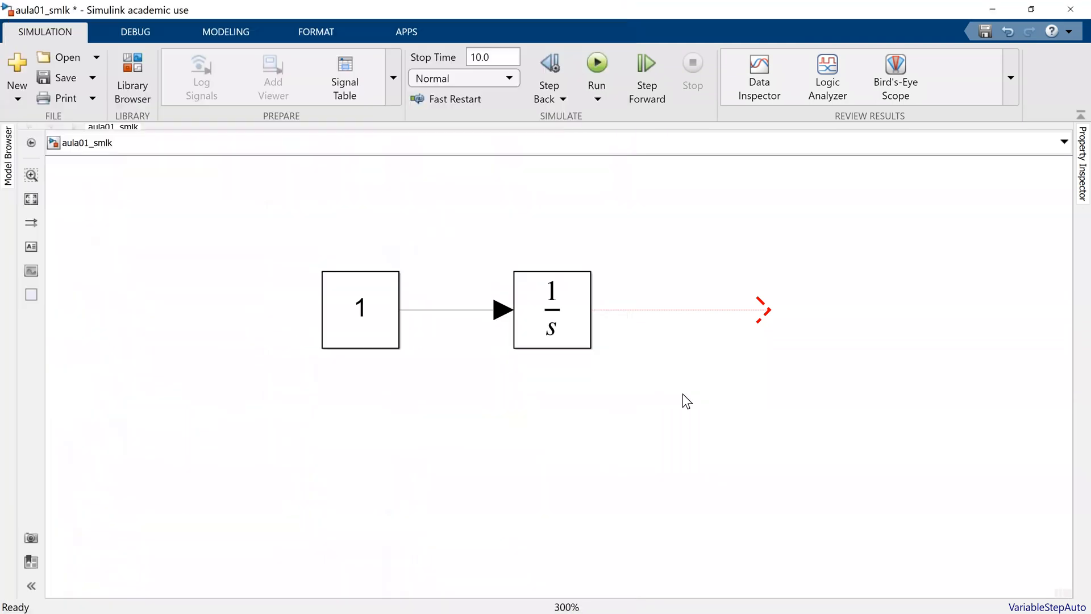
left_click(489, 62)
left_click(546, 225)
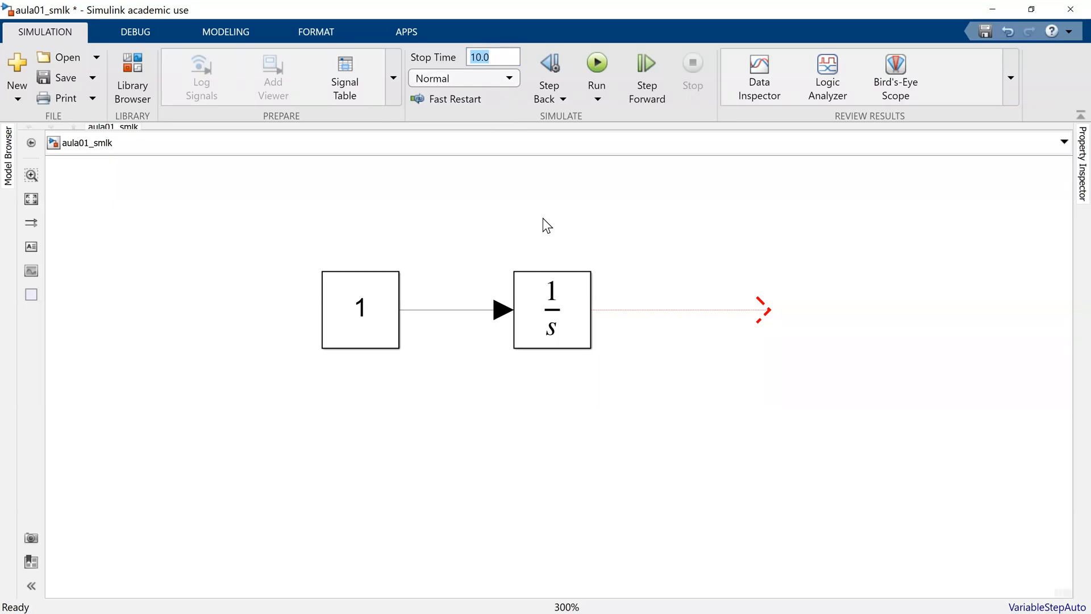
key("alt+Tab")
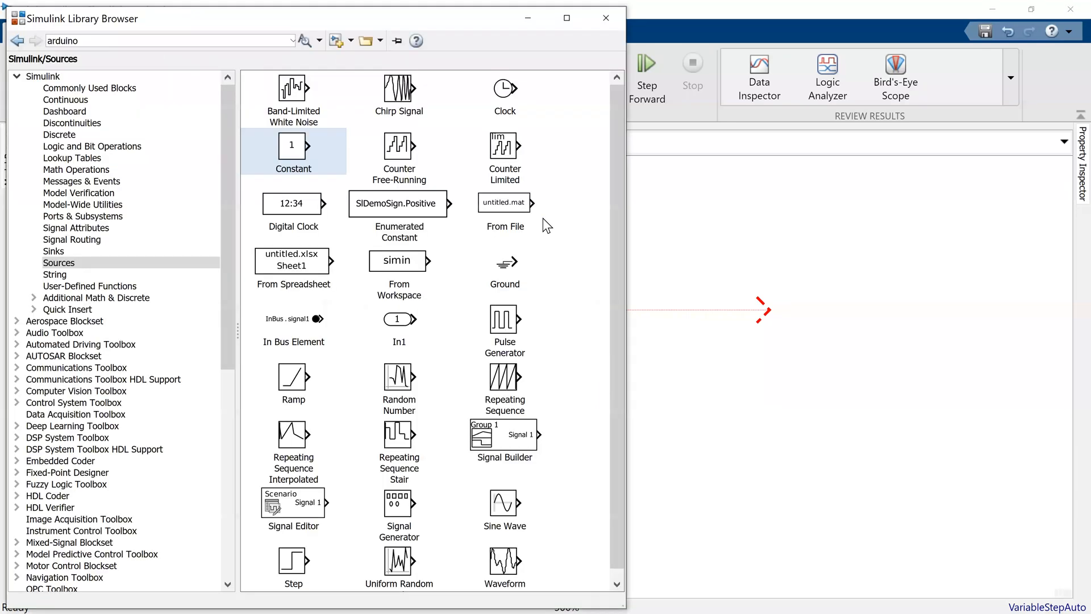
key("alt+Tab")
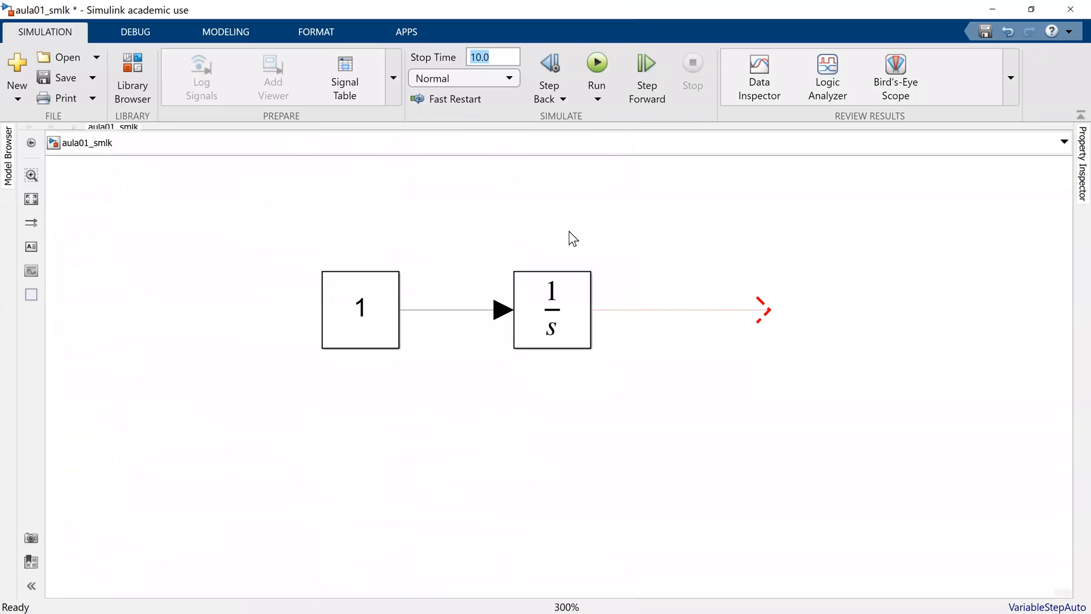
Step: Add a Scope block from the Simulink Sinks library and connect it to the Integrator's open output line
key("alt+Tab")
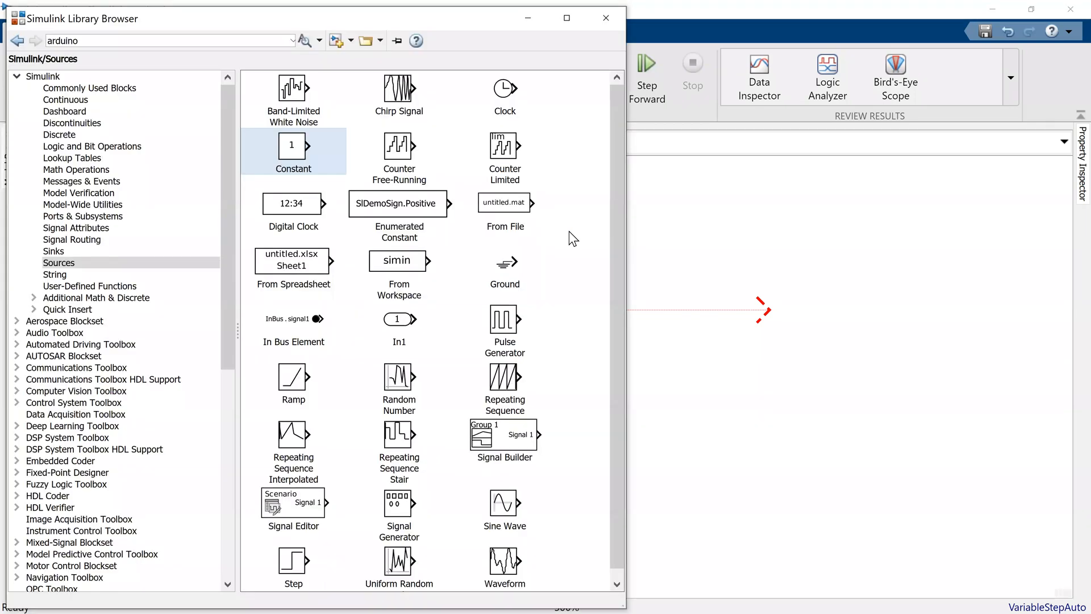
left_click(82, 253)
left_click(284, 150)
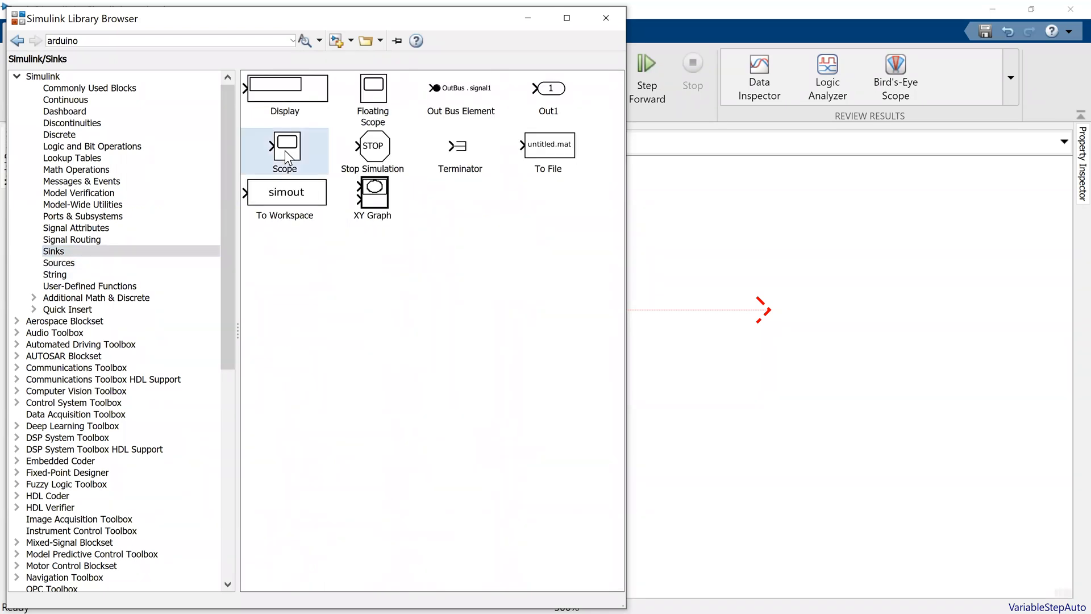
left_click_drag(295, 153, 280, 200)
left_click_drag(295, 153, 884, 244)
left_click(886, 243)
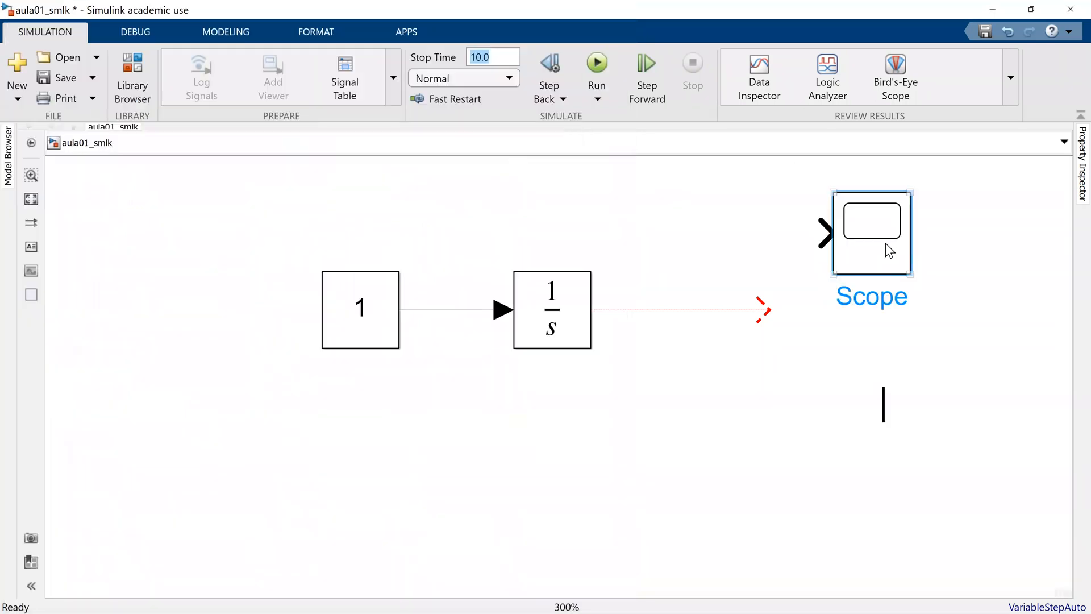
left_click_drag(870, 281, 745, 312)
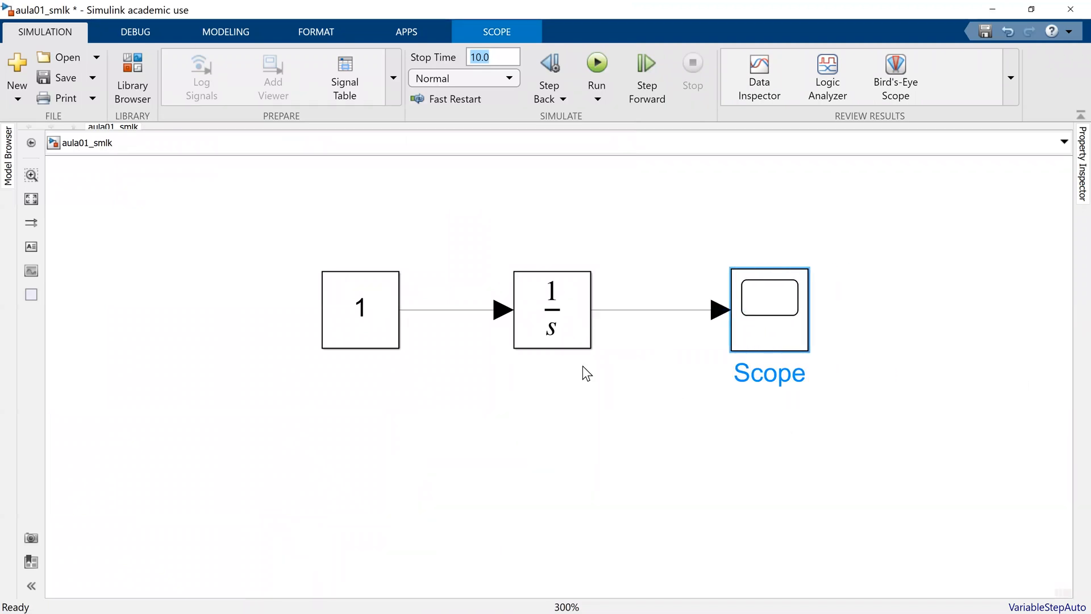
left_click(550, 325)
left_click(384, 321)
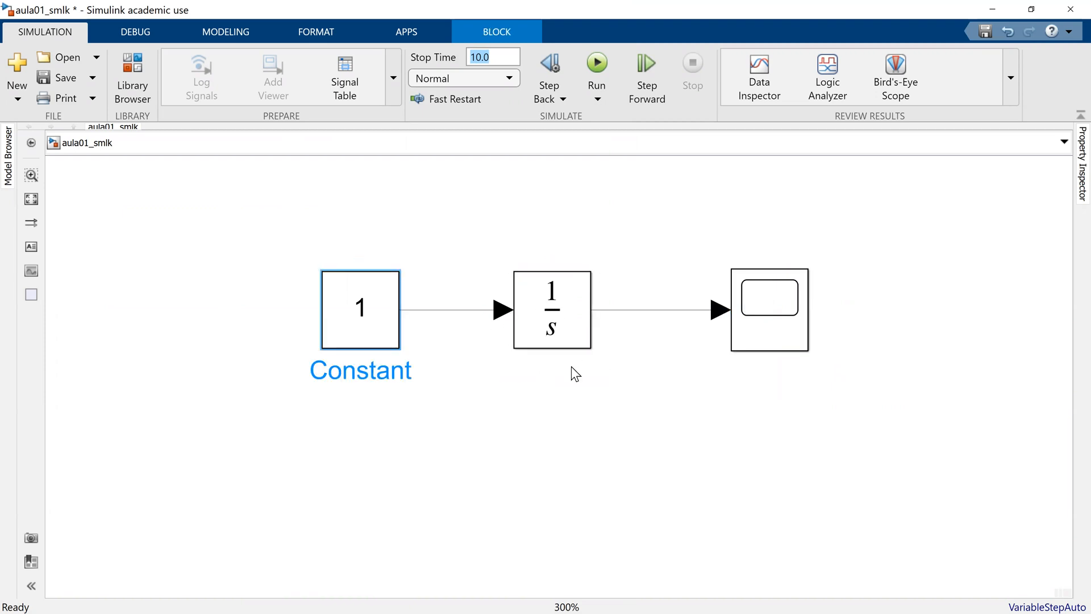
Step: Name the signal line between the Integrator and the Scope "saida"
scroll(651, 284, "up", 1)
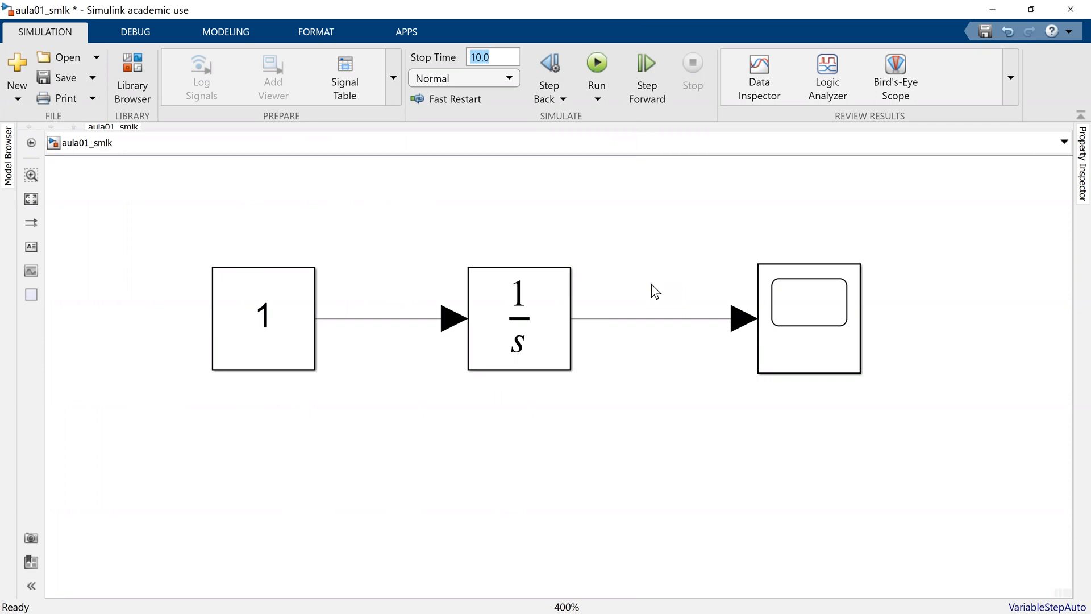
left_click(792, 334)
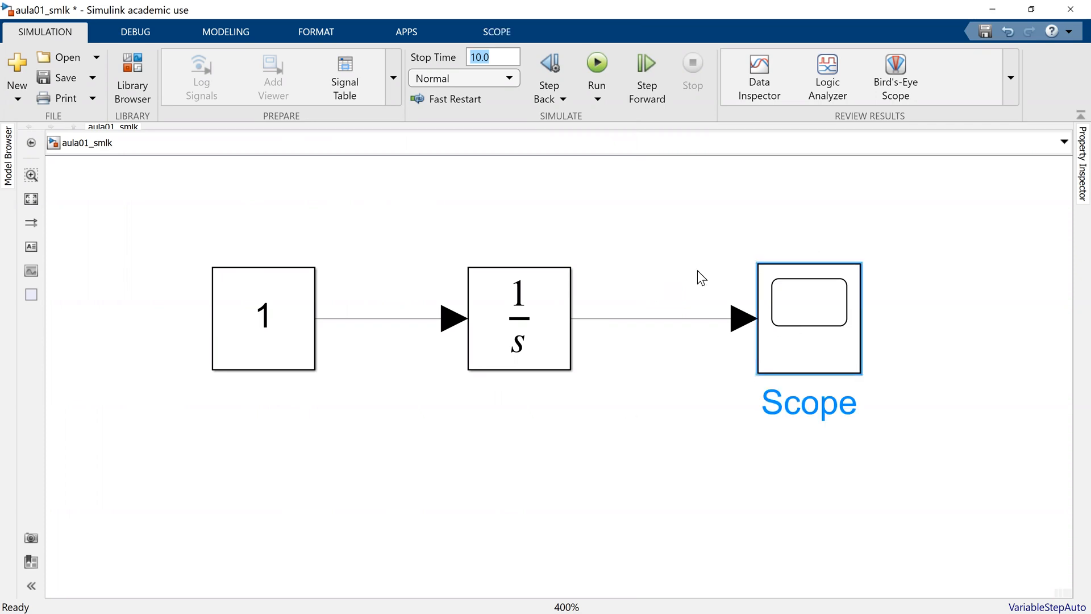
double_click(665, 321)
left_click(683, 330)
left_click(683, 319)
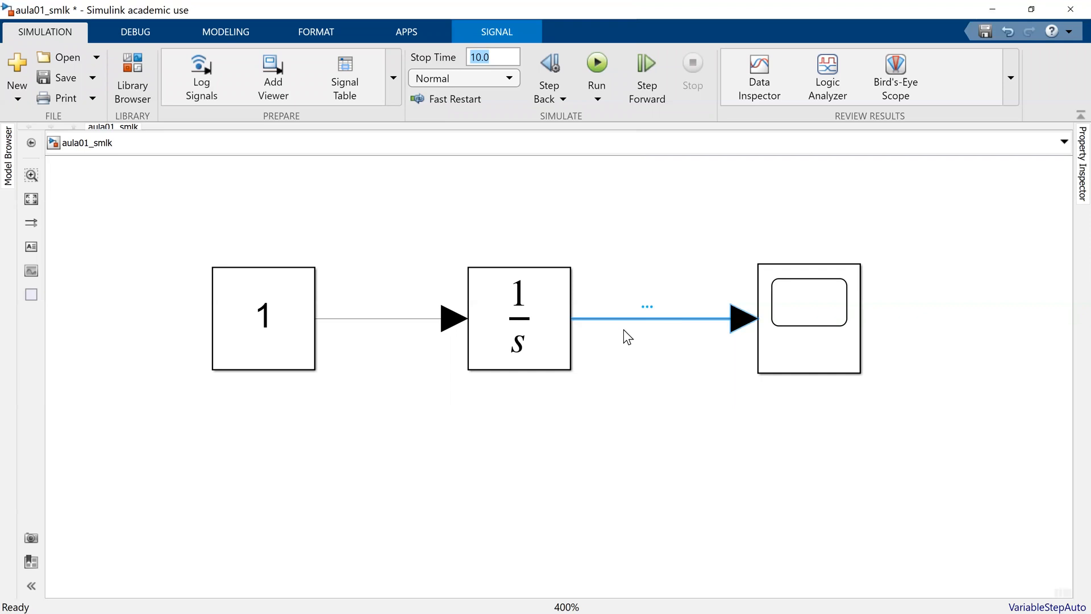
double_click(650, 319)
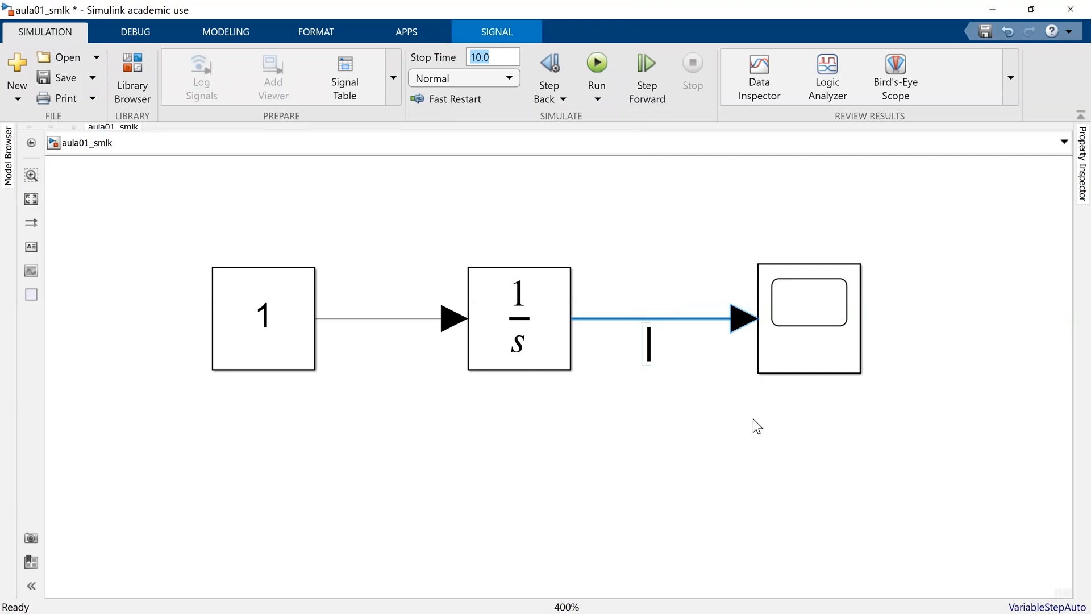
type("saida")
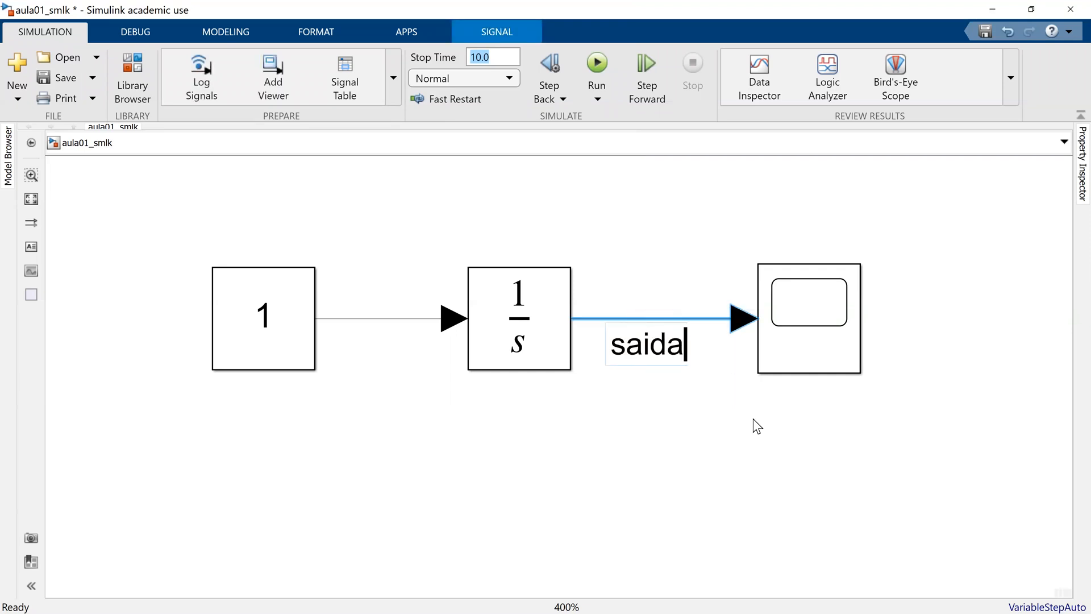
left_click(753, 418)
Step: Name the signal line between the Constant block and the Integrator "entrada"
left_click(357, 319)
double_click(357, 319)
type("entrada")
left_click(497, 412)
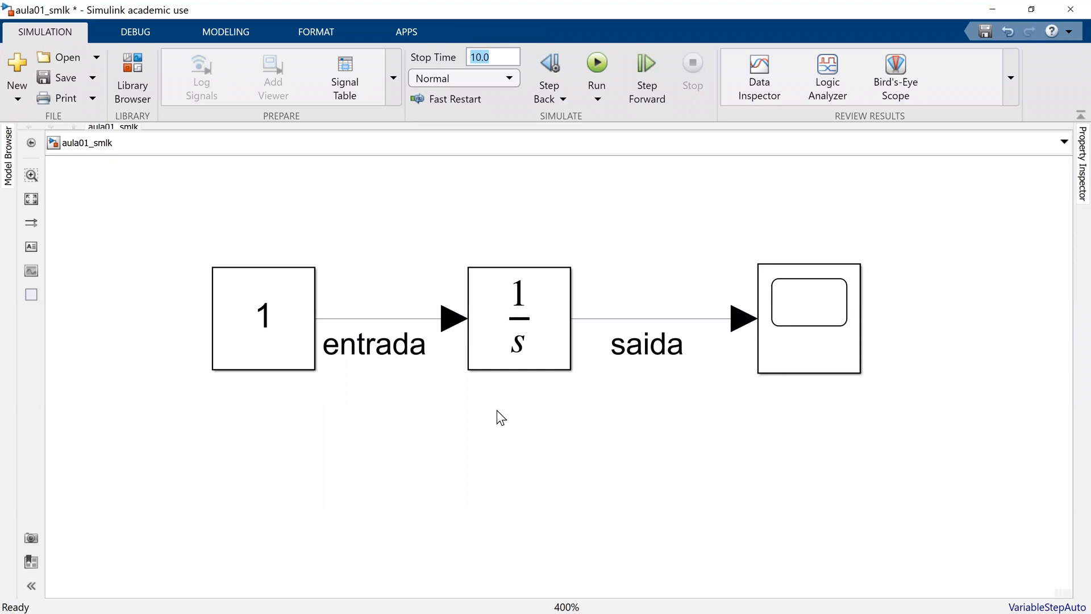
left_click(383, 318)
left_click(779, 321)
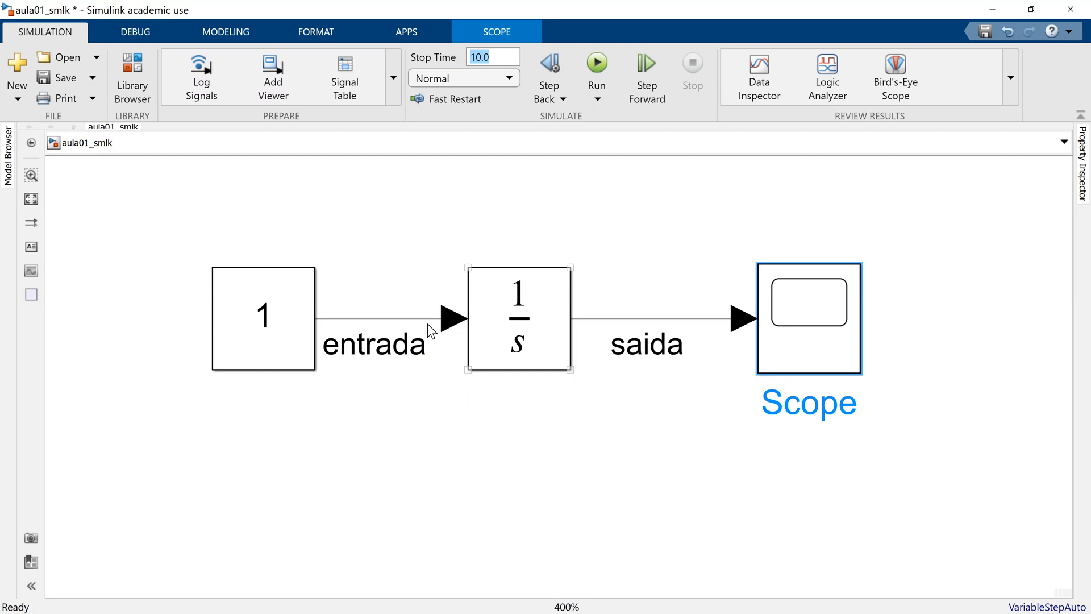
left_click(414, 318)
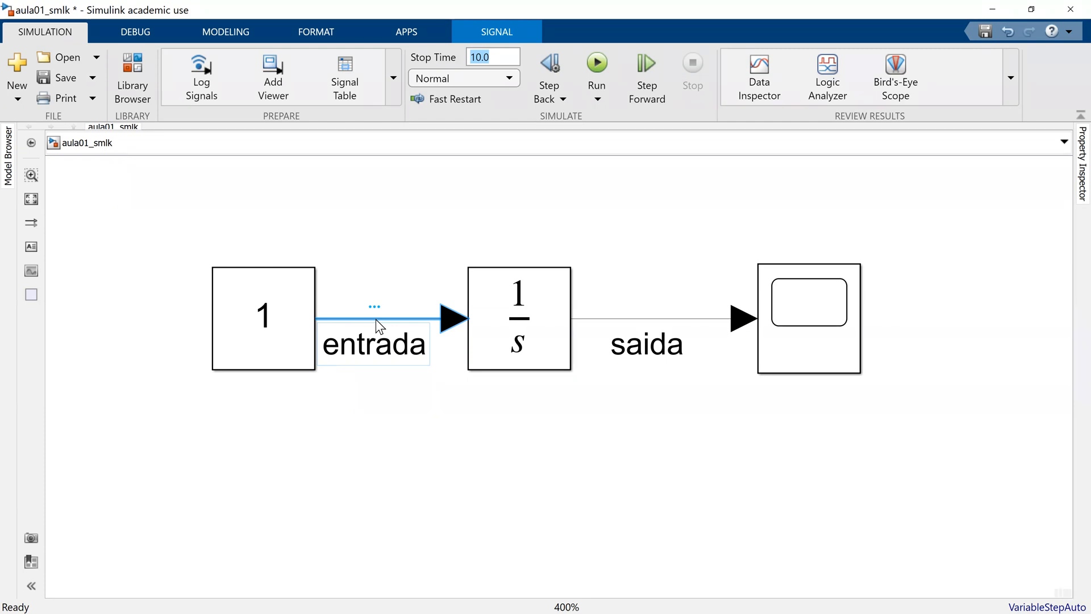
left_click(423, 242)
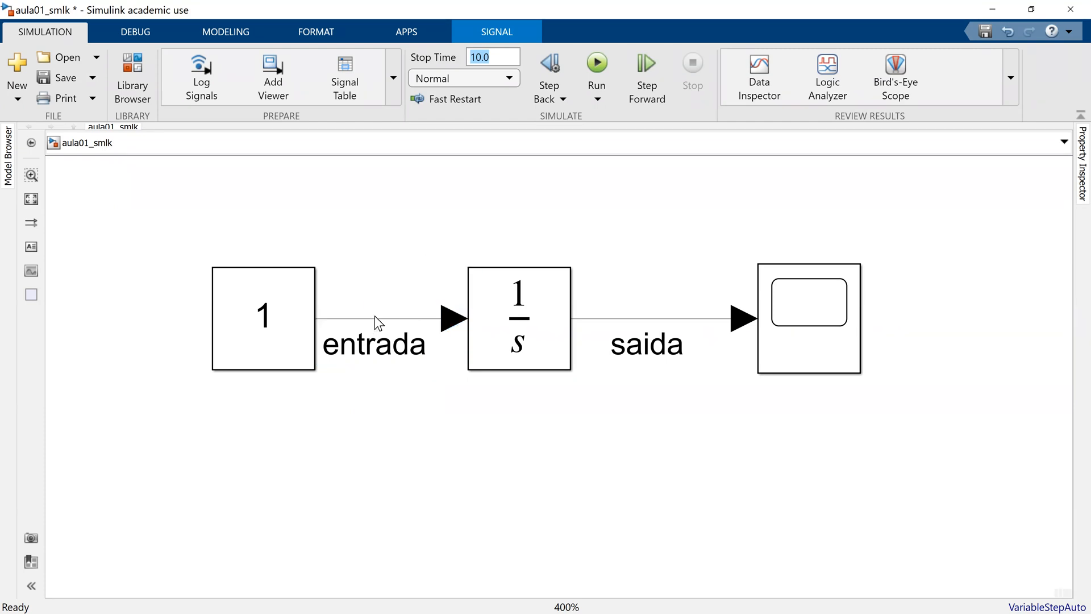
left_click(375, 318)
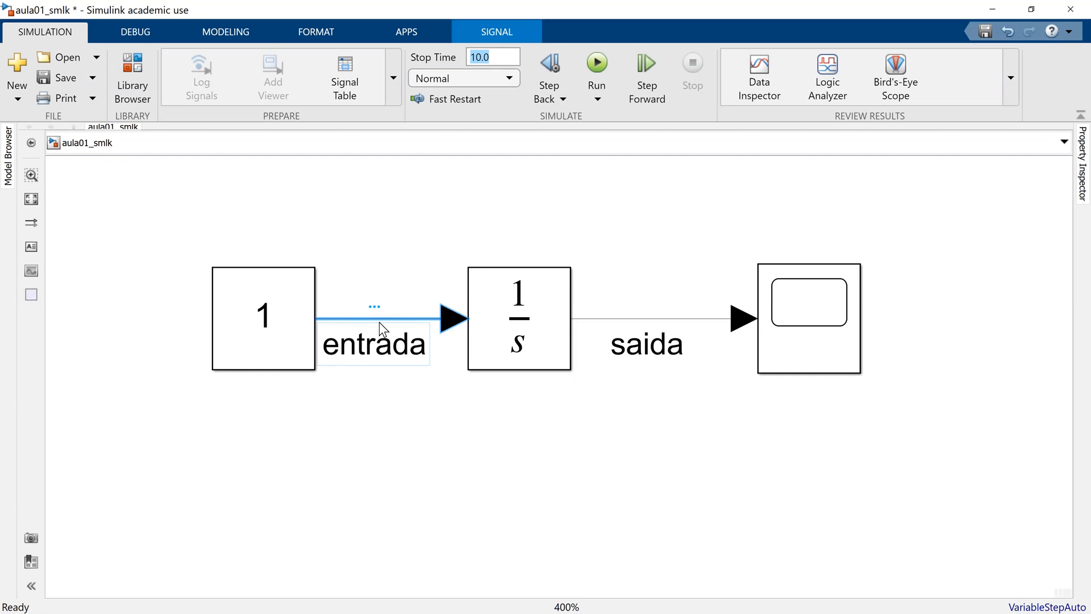
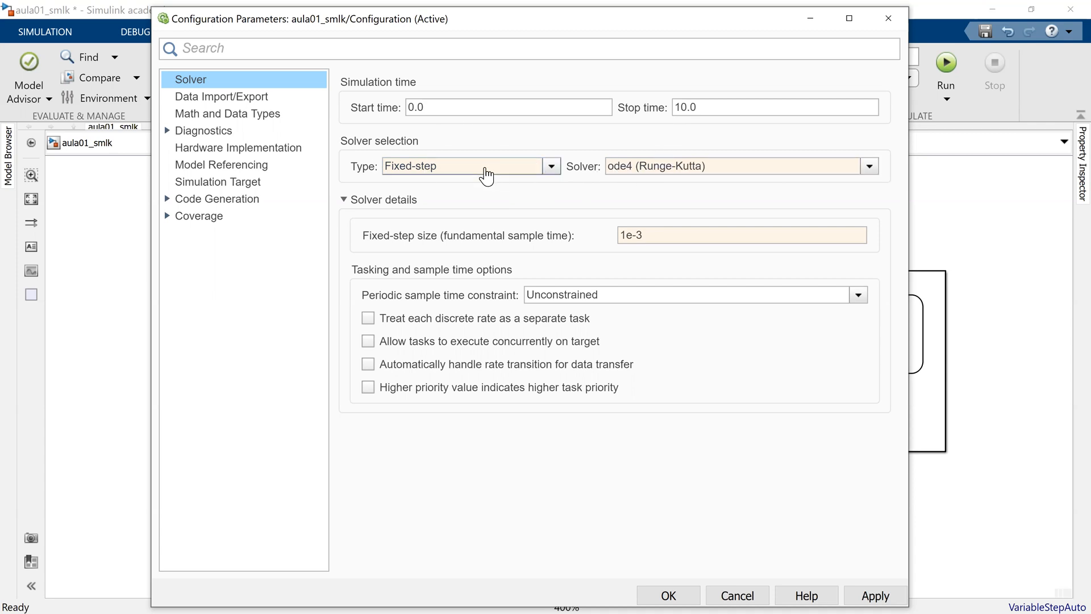
Step: Accept the solver configuration with Fixed-step type, ode4 (Runge-Kutta) solver and a fixed-step size of 1e-3
left_click(486, 176)
left_click(529, 157)
left_click(669, 595)
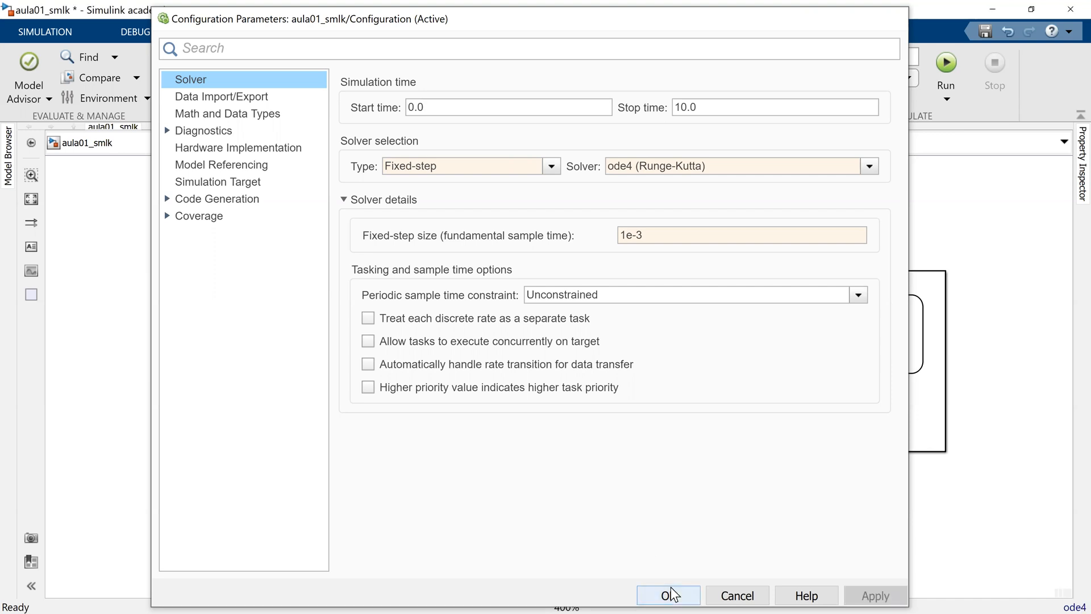
Step: Check the simulation stop time and inspect the Integrator's input and output signal lines
left_click(57, 28)
left_click(482, 52)
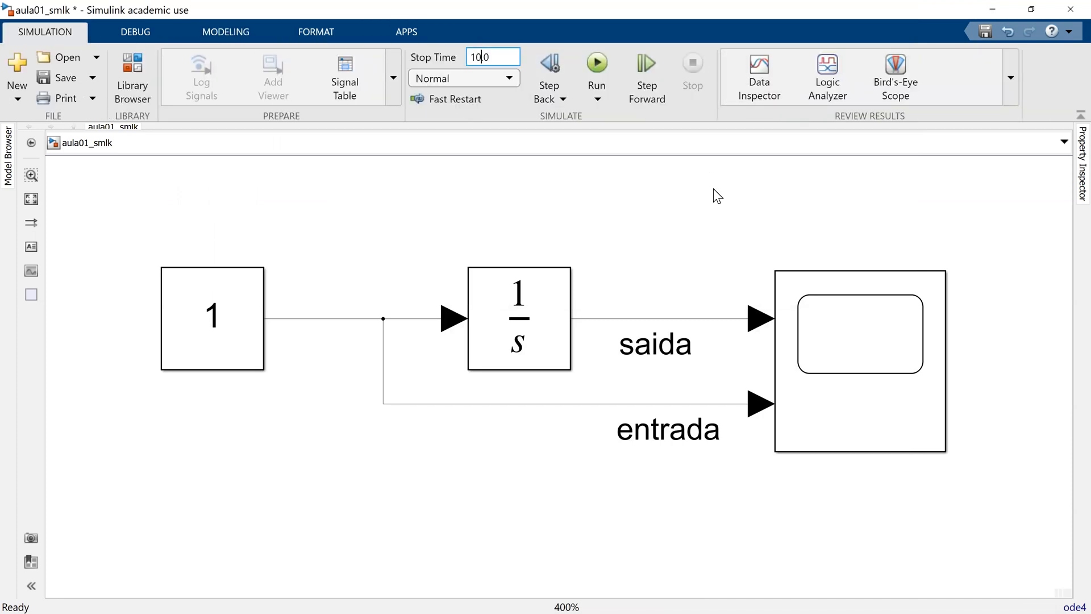
left_click(714, 190)
left_click(419, 318)
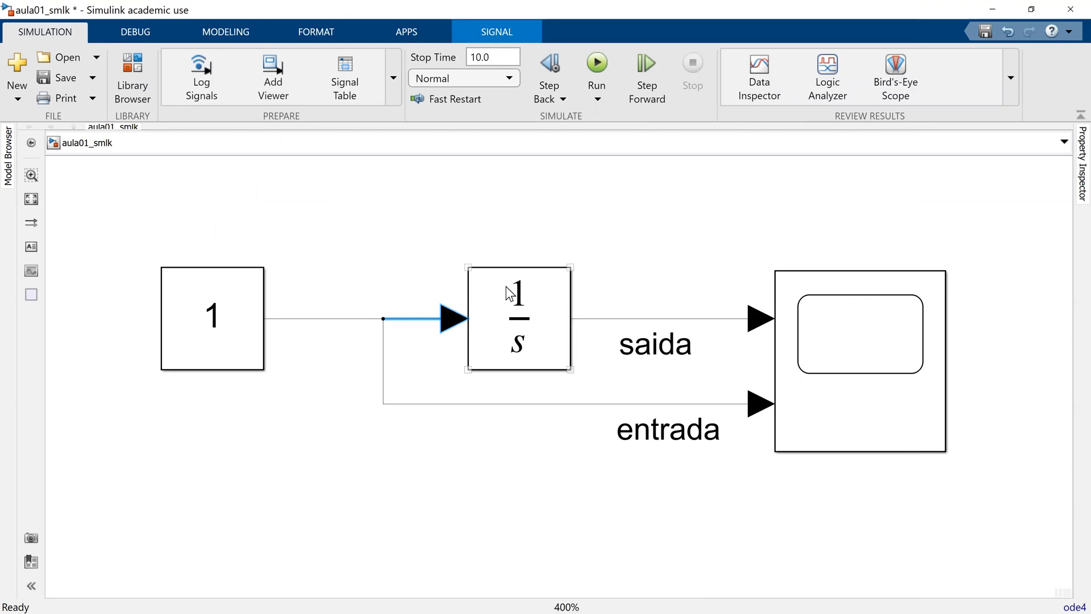
left_click(725, 318)
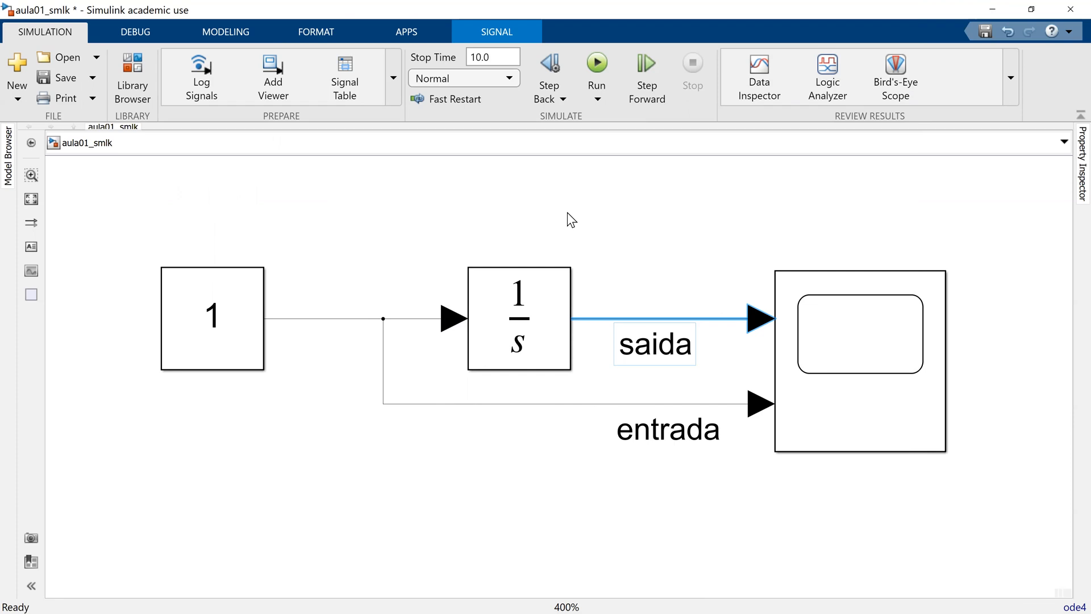
left_click(752, 222)
left_click(801, 353)
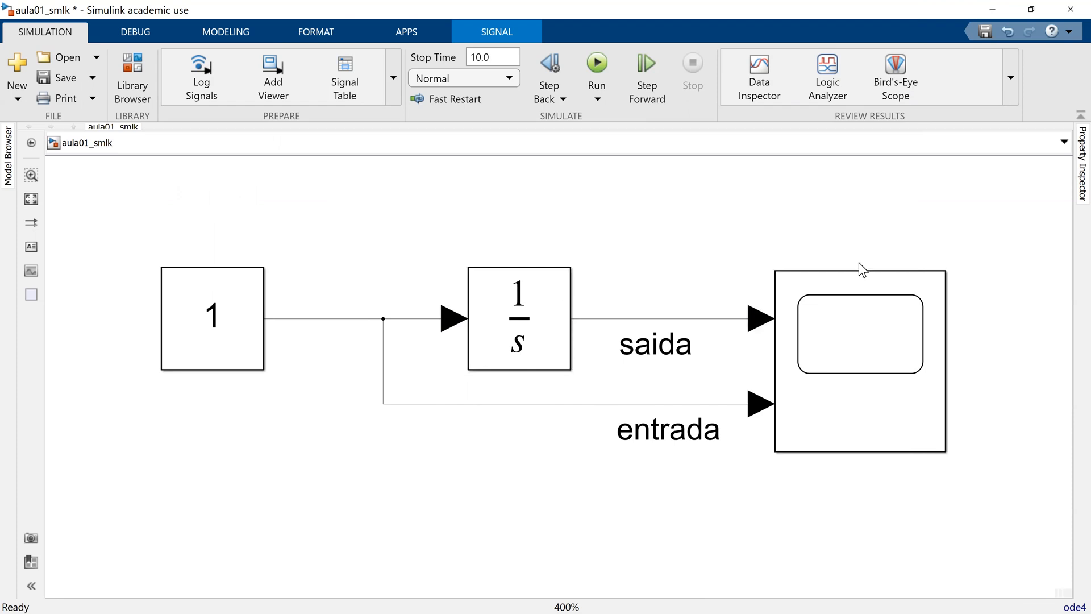
Step: Open the Scope and tile its window side by side with the model window, keeping the Scope block in view
left_click(881, 349)
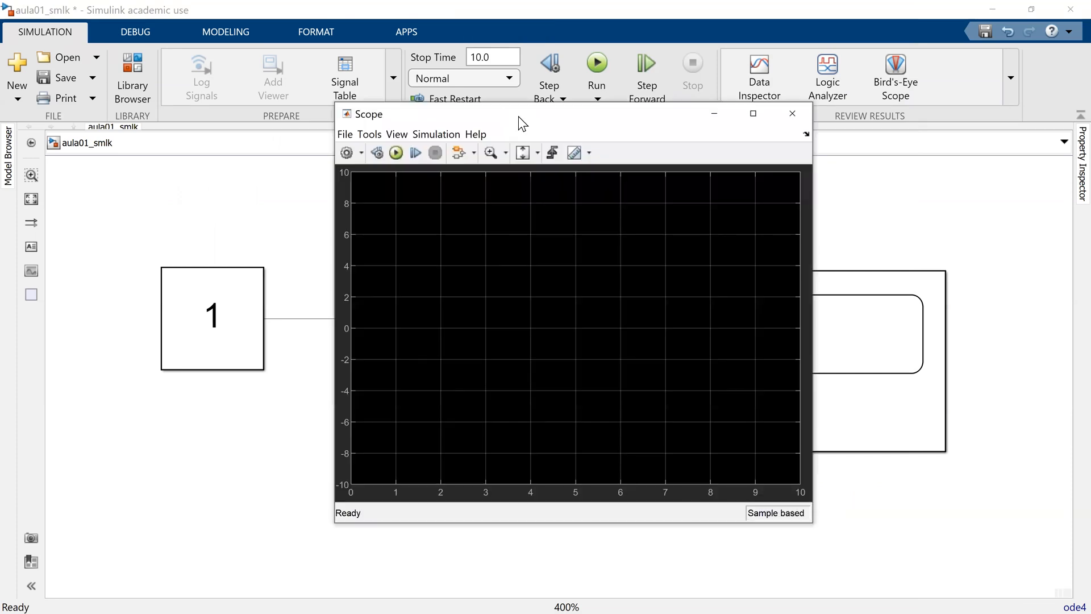
key("super+Right")
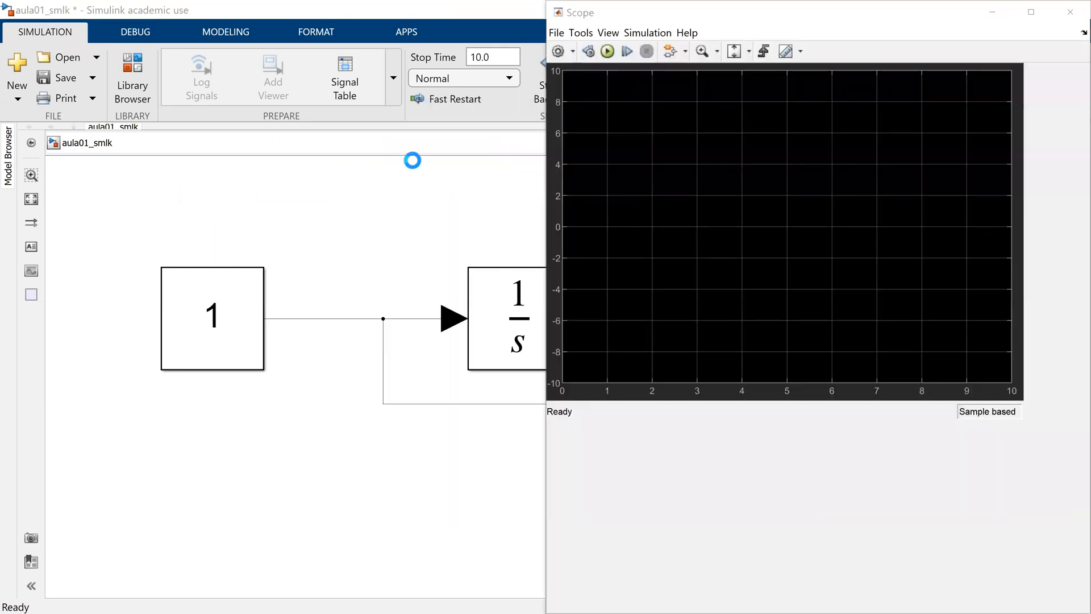
left_click(442, 30)
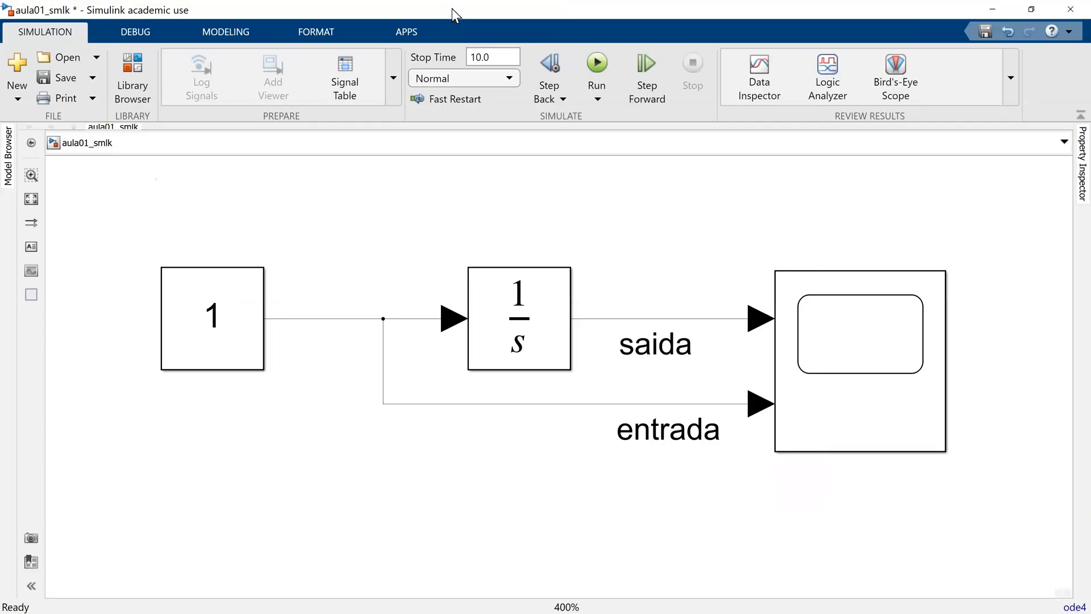
key("super+Left")
scroll(222, 251, "down", 2)
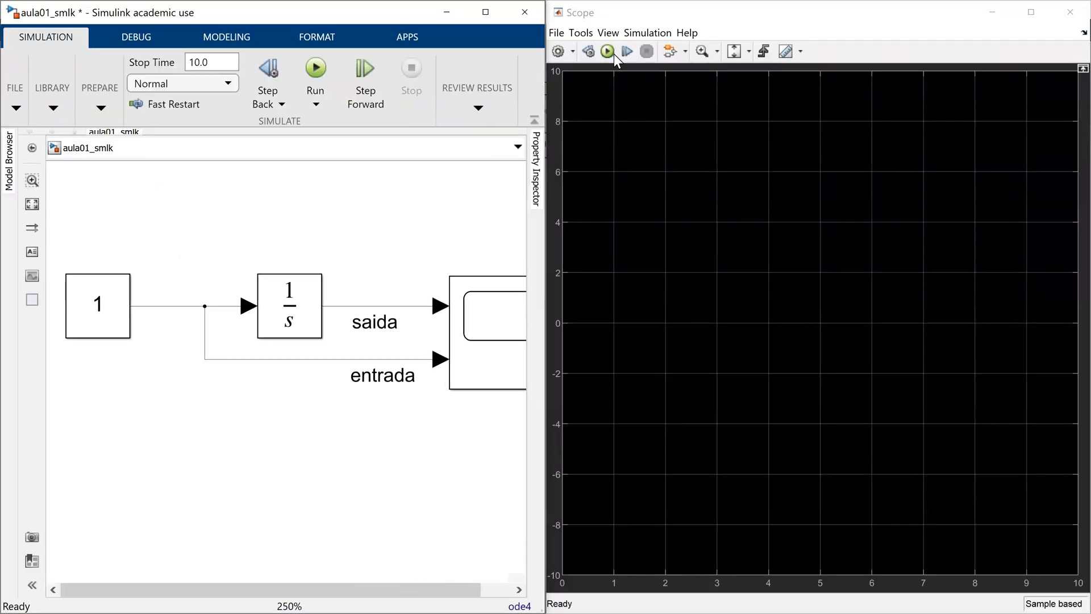
left_click(612, 36)
left_click(722, 12)
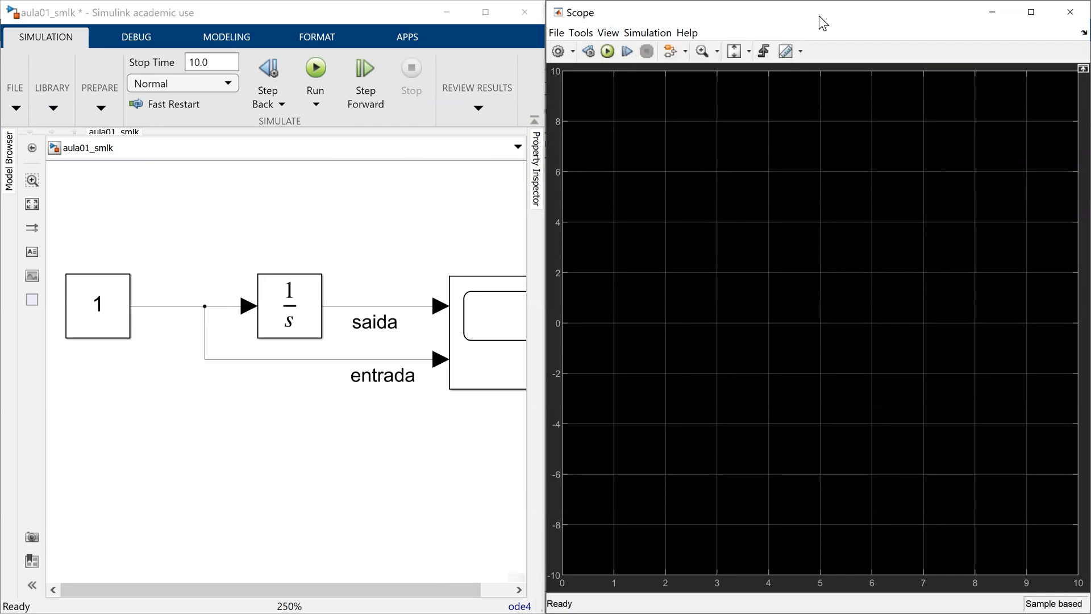
left_click(421, 446)
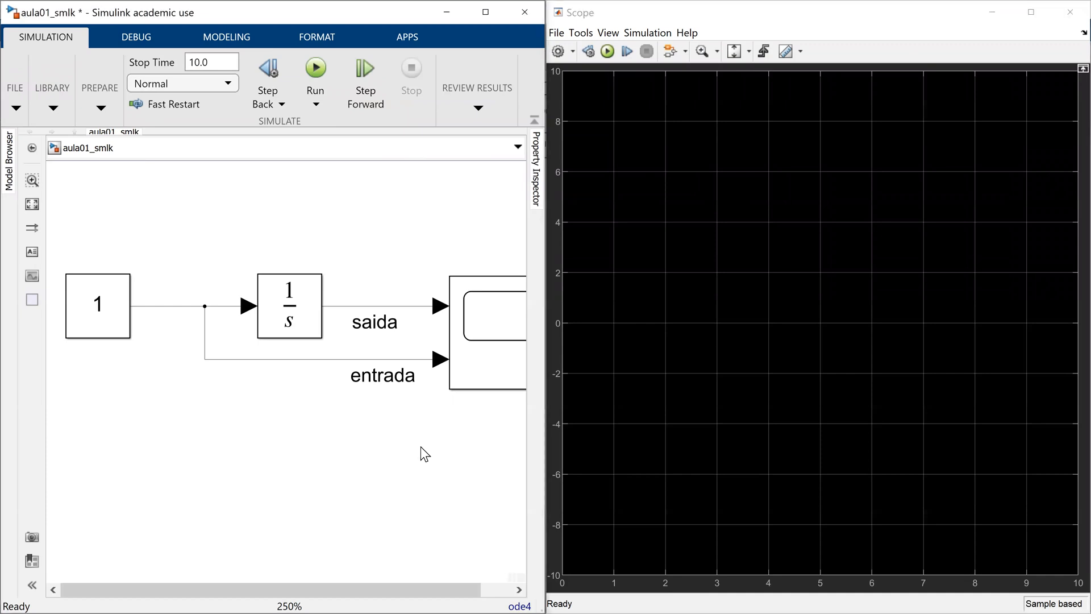
left_click(396, 362)
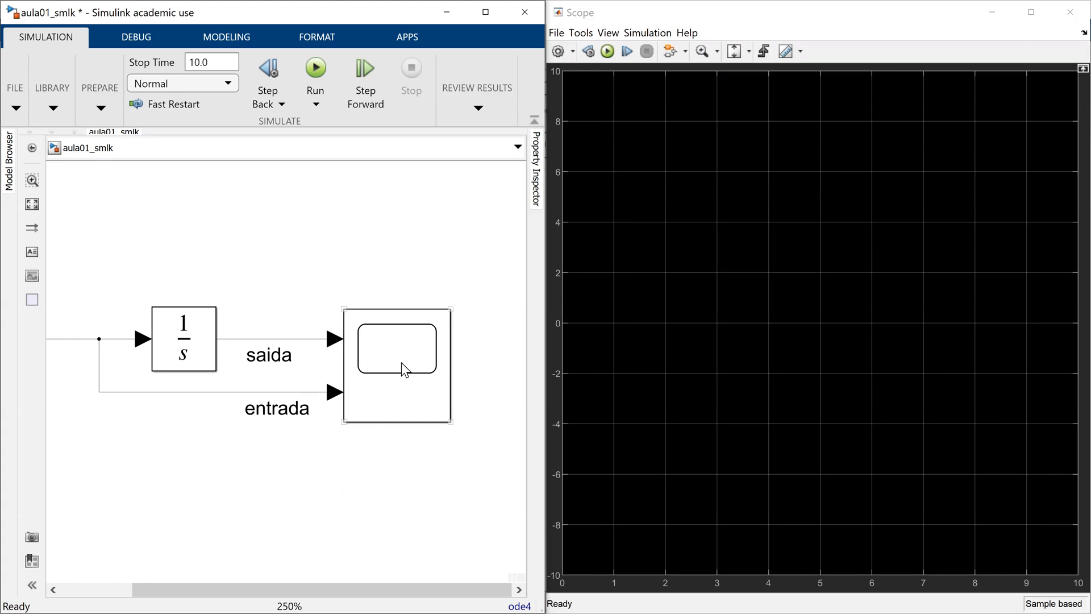
Step: Style the Scope with a white figure colour, white axes background and black axes ticks and grid, and apply it
left_click(612, 33)
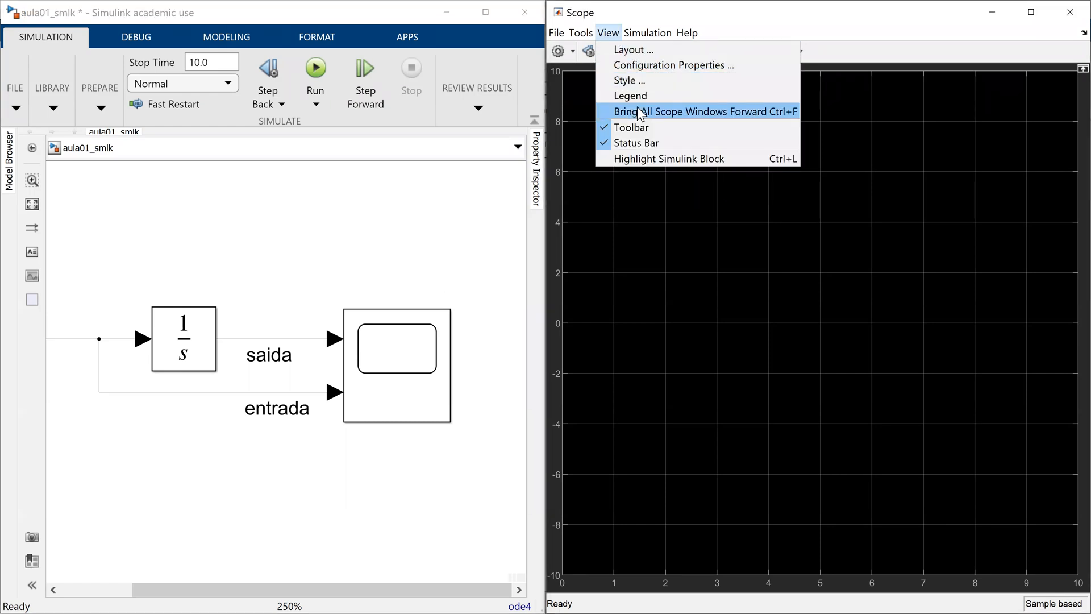
left_click(669, 91)
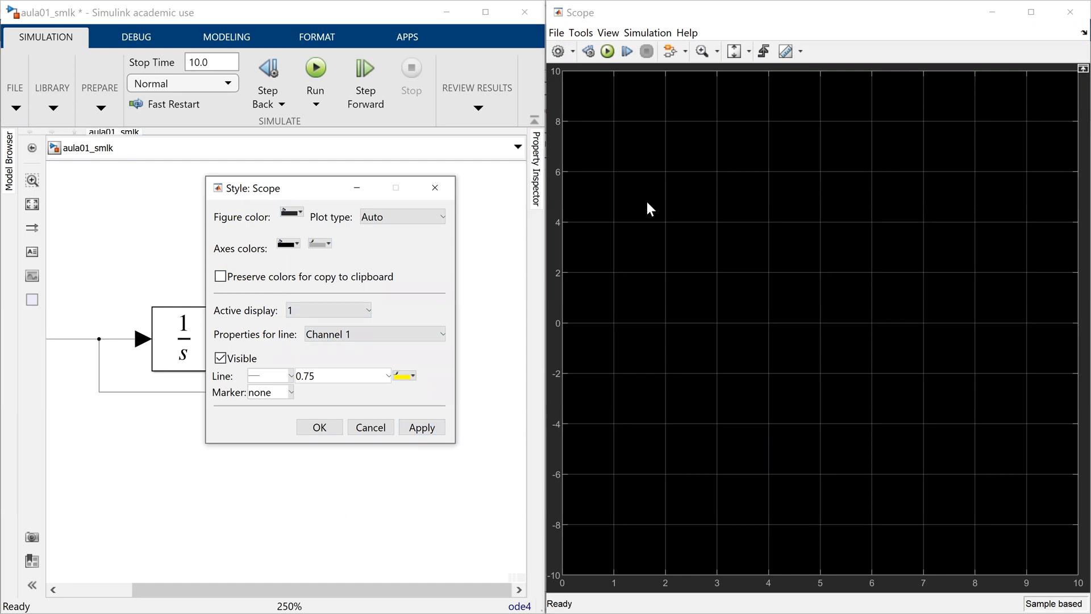
left_click(302, 213)
left_click(305, 226)
left_click(298, 238)
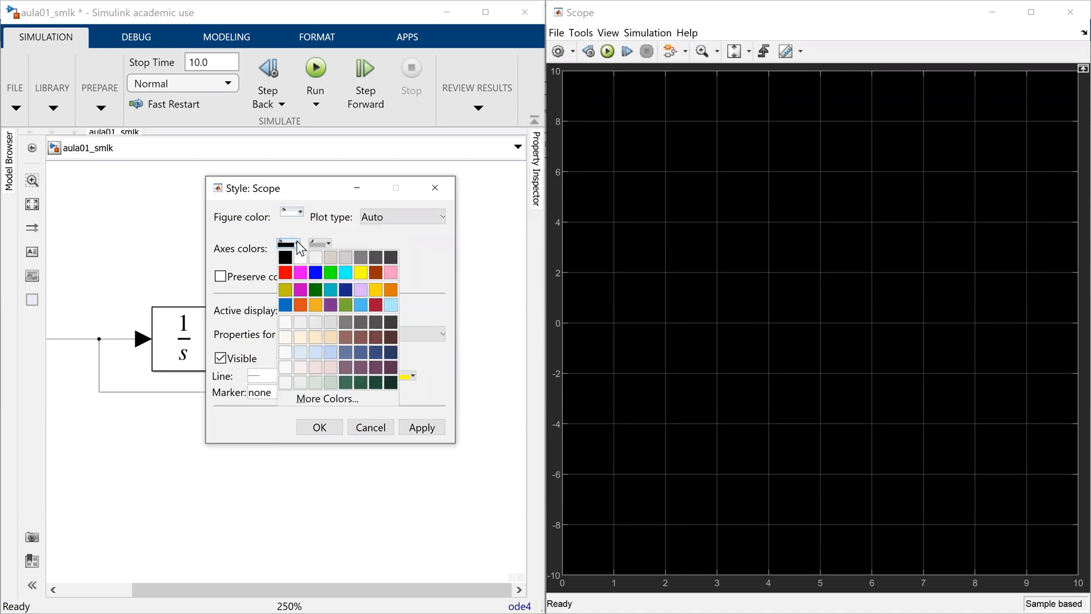
left_click(296, 257)
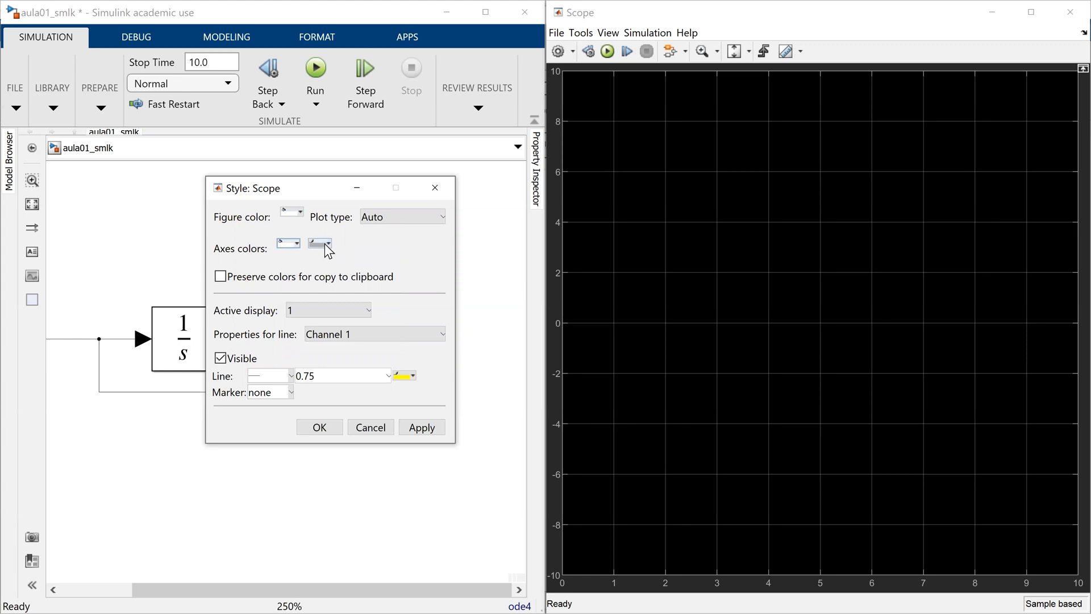
left_click(325, 244)
left_click(315, 256)
left_click(421, 430)
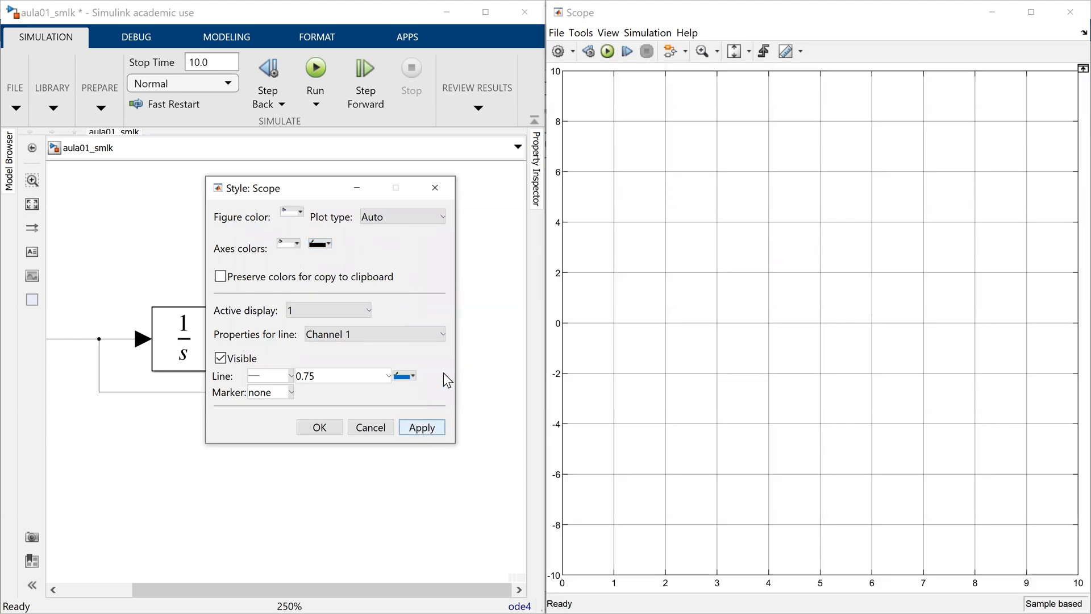
Step: Set the Scope's Channel 1 line width to 2 and accept the style settings
left_click(360, 314)
left_click(327, 320)
double_click(322, 373)
type("2")
left_click(422, 429)
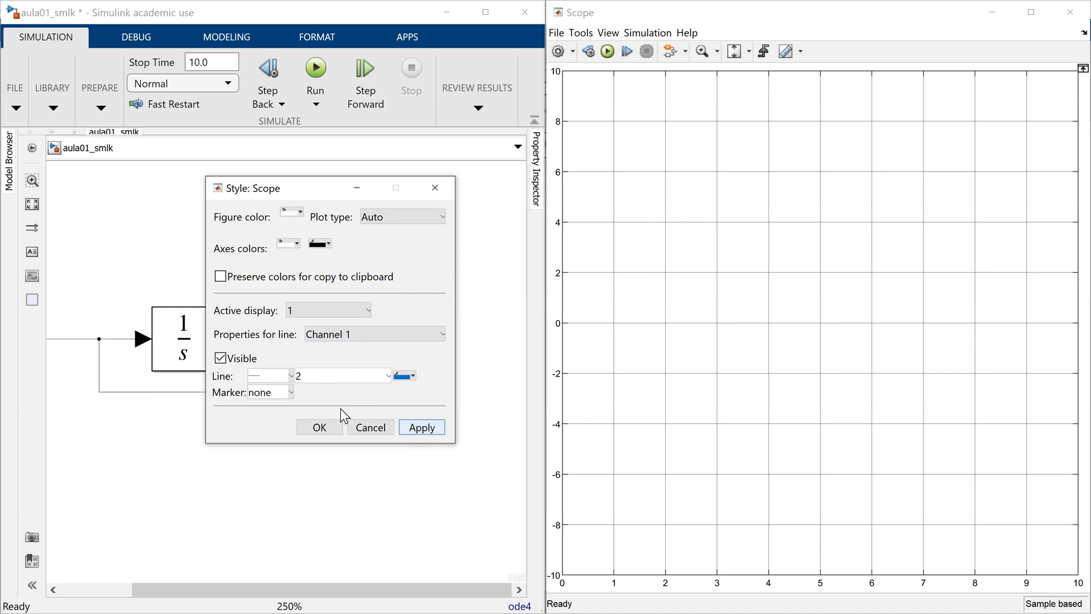
left_click(315, 429)
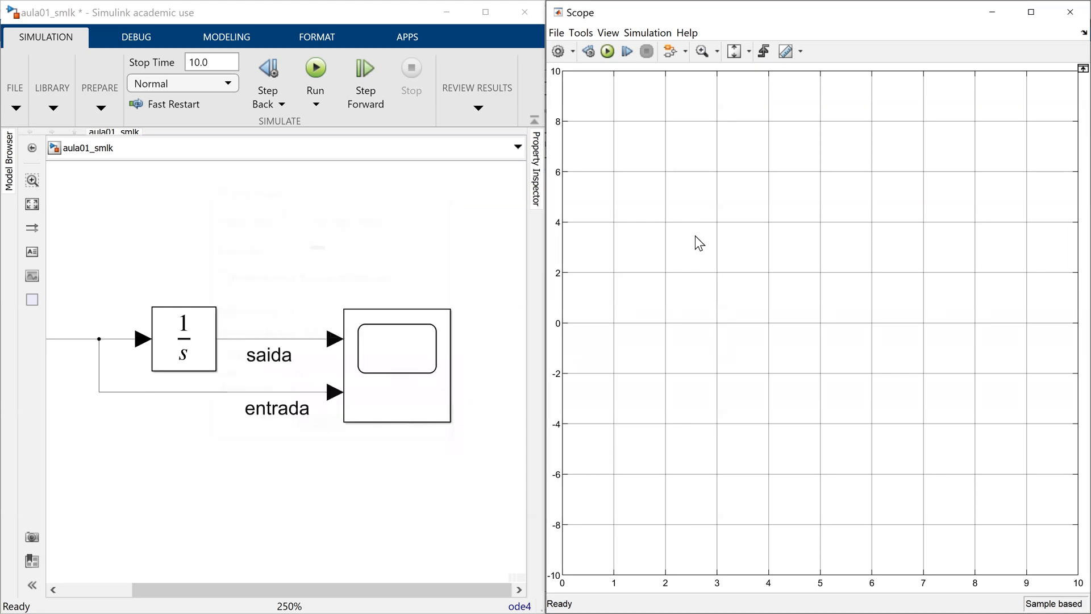
Step: Change the Scope layout to two displays stacked in one column, and select the saida and entrada lines in turn
left_click(622, 34)
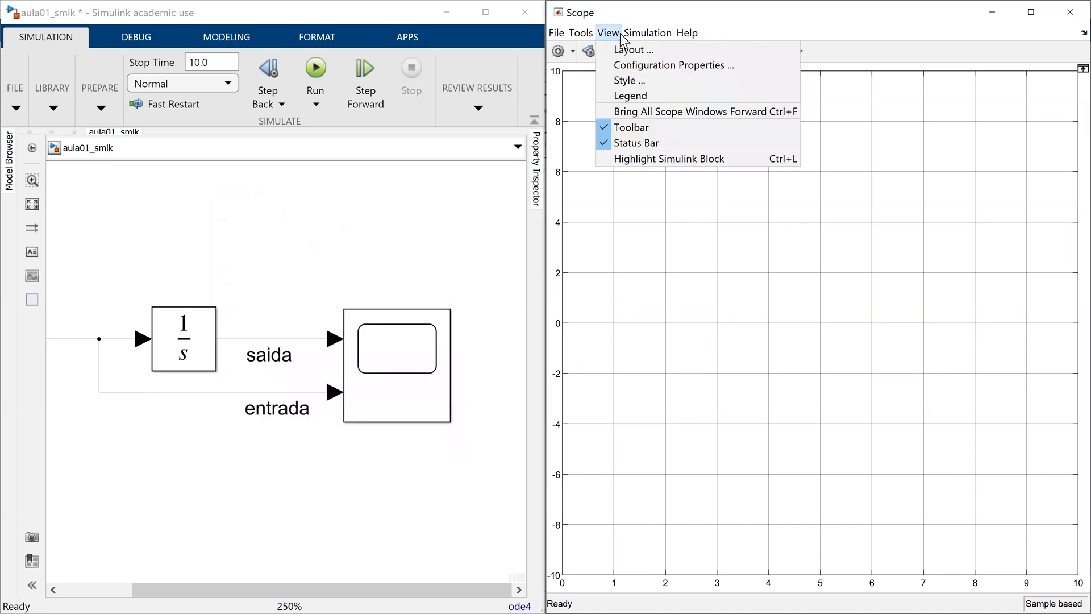
left_click(649, 52)
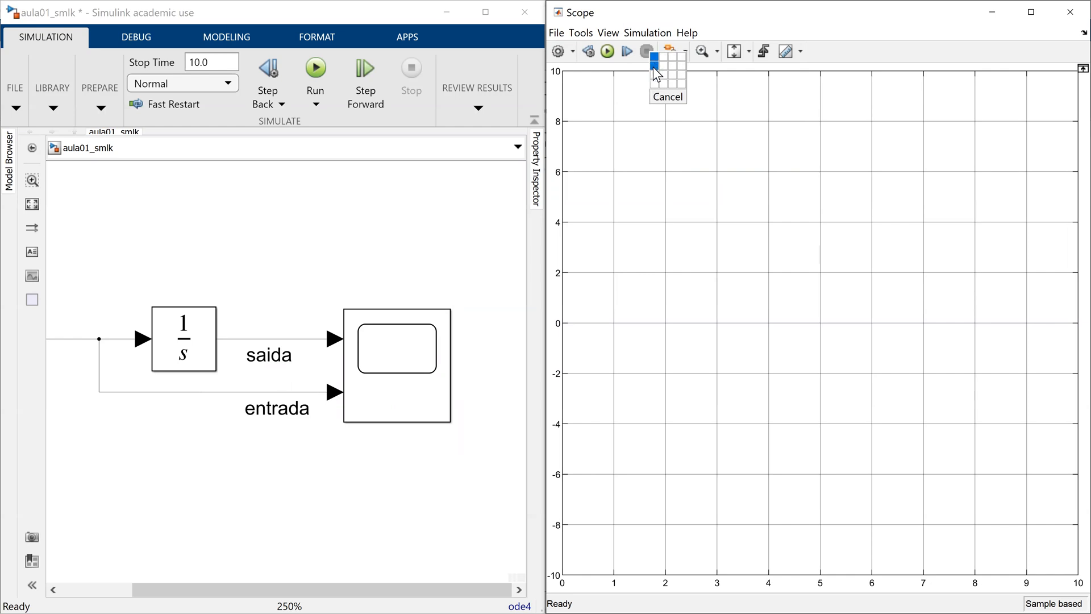
left_click(658, 74)
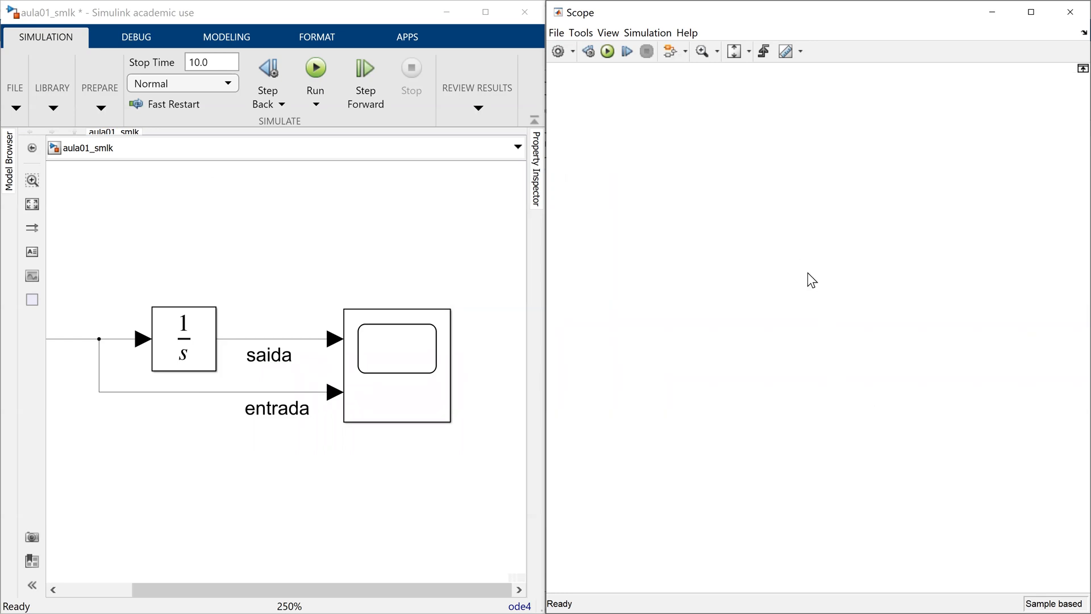
left_click(423, 432)
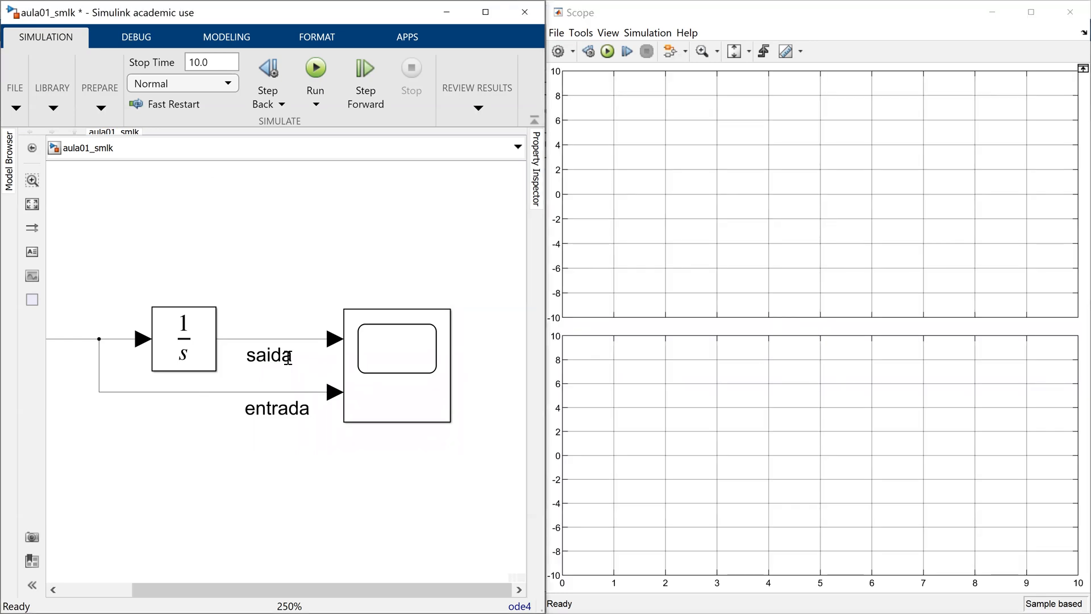
left_click(299, 340)
left_click(303, 387)
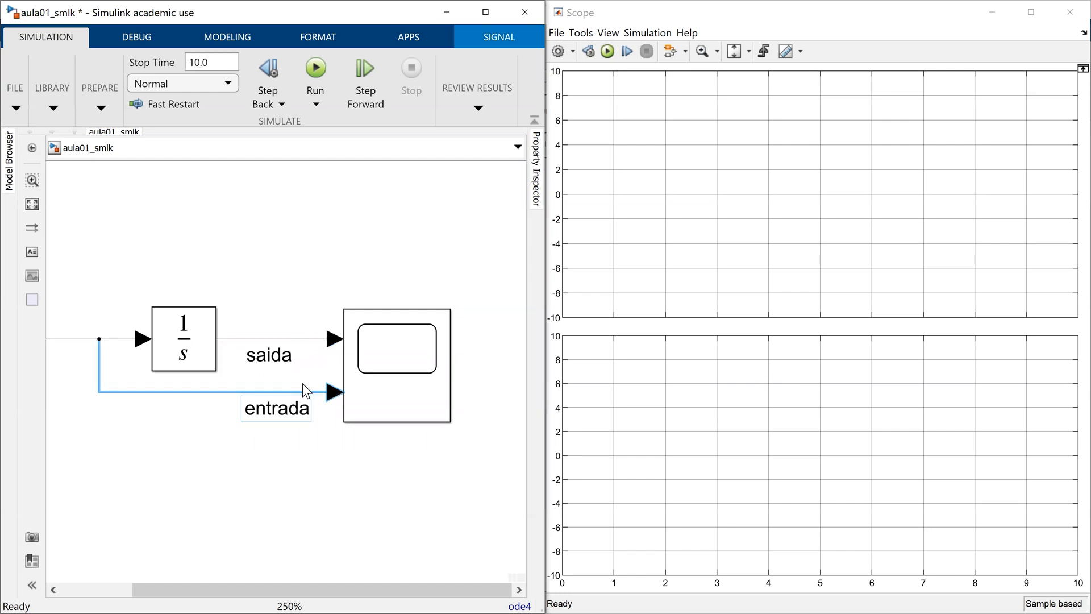
left_click(368, 275)
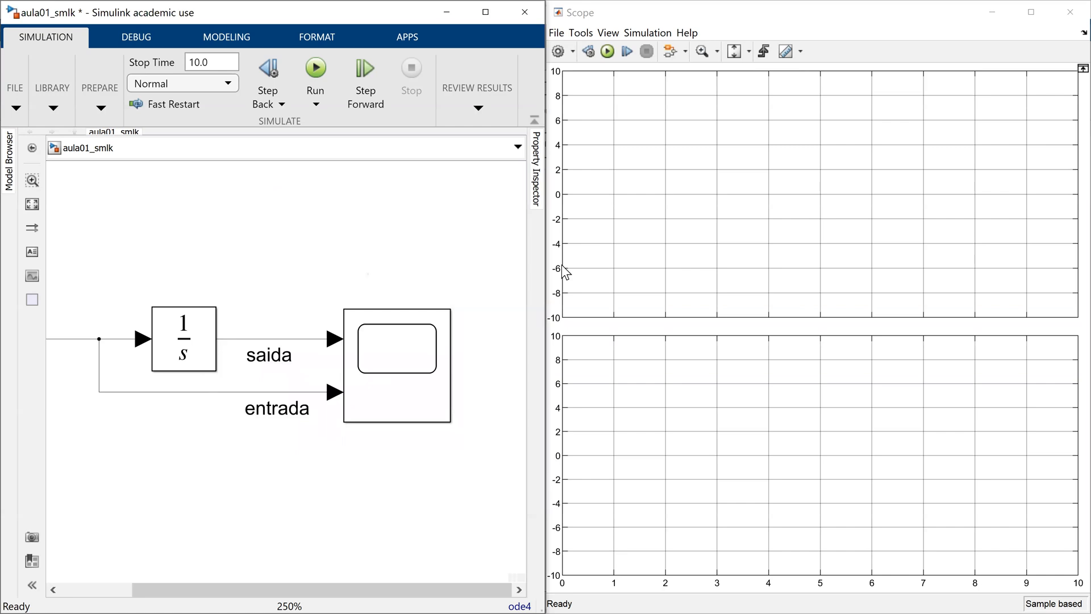
left_click(608, 33)
left_click(612, 50)
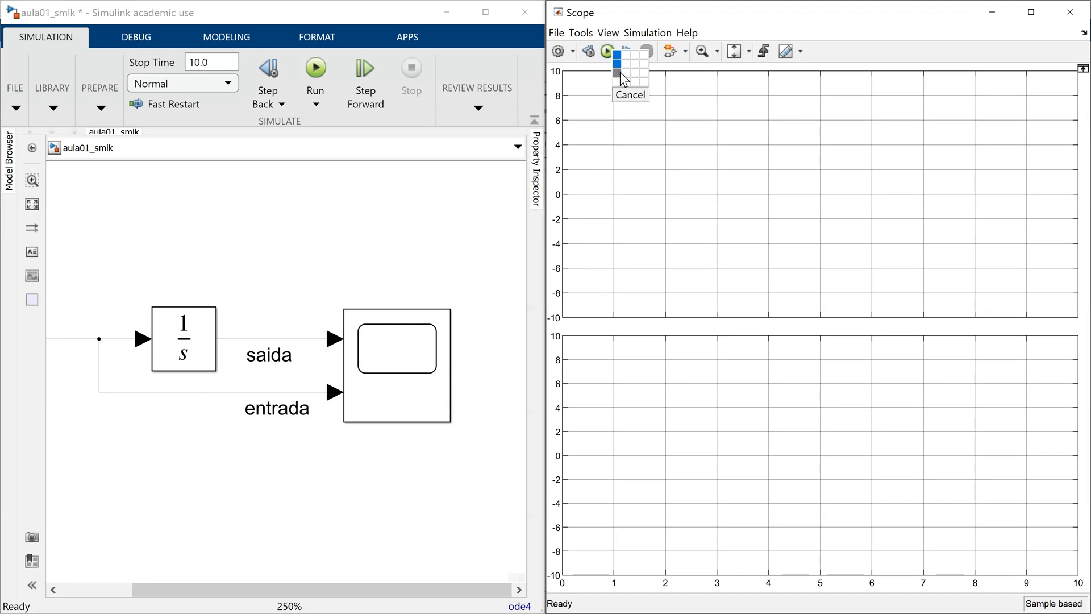
left_click(619, 75)
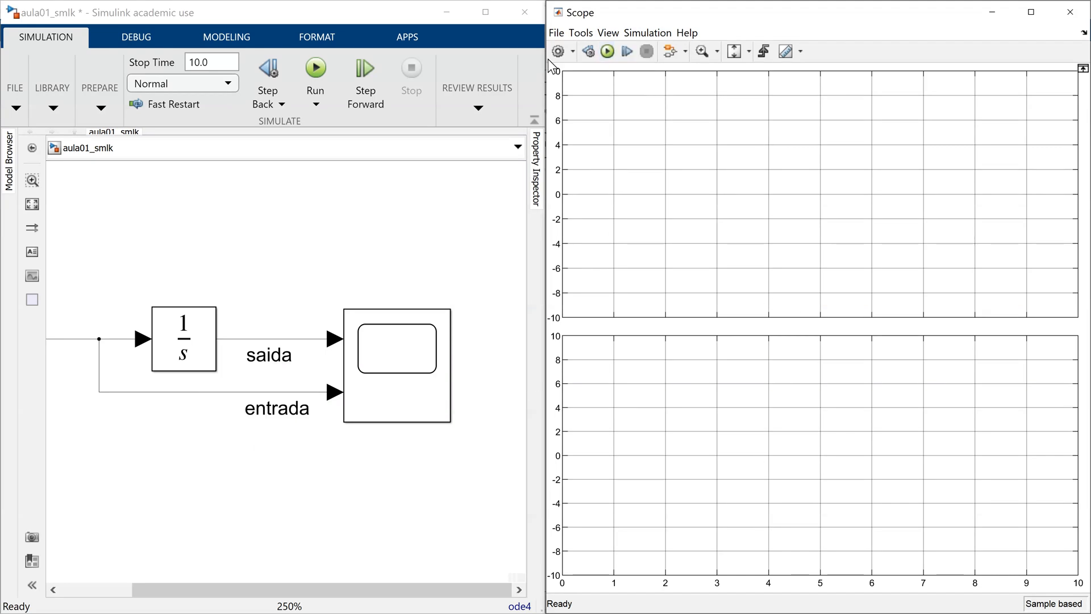
left_click(608, 33)
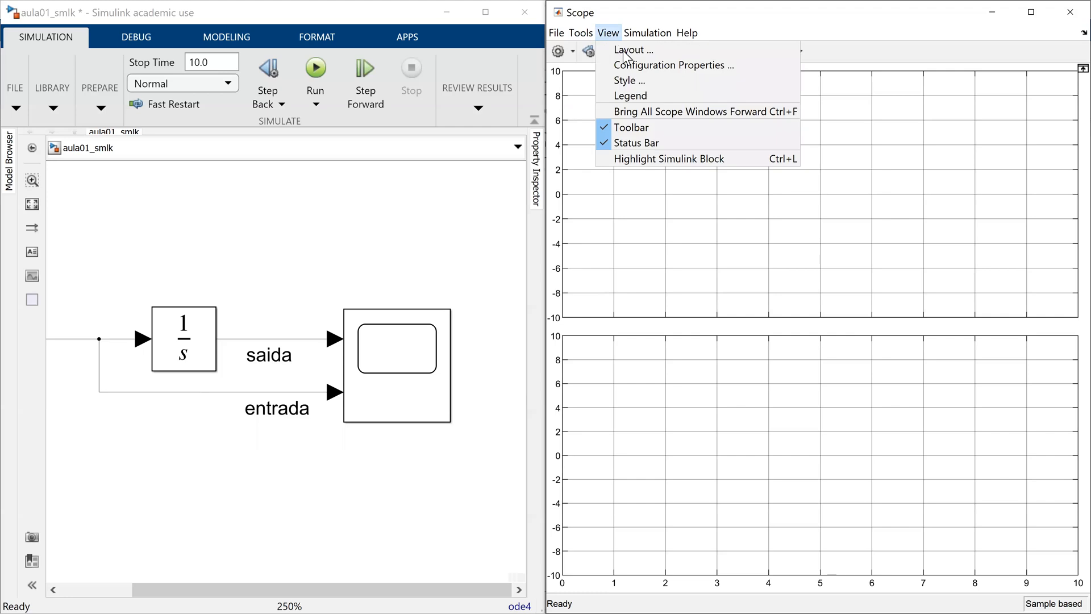
left_click(777, 297)
left_click_drag(234, 286, 340, 430)
left_click_drag(445, 443, 448, 442)
left_click(449, 478)
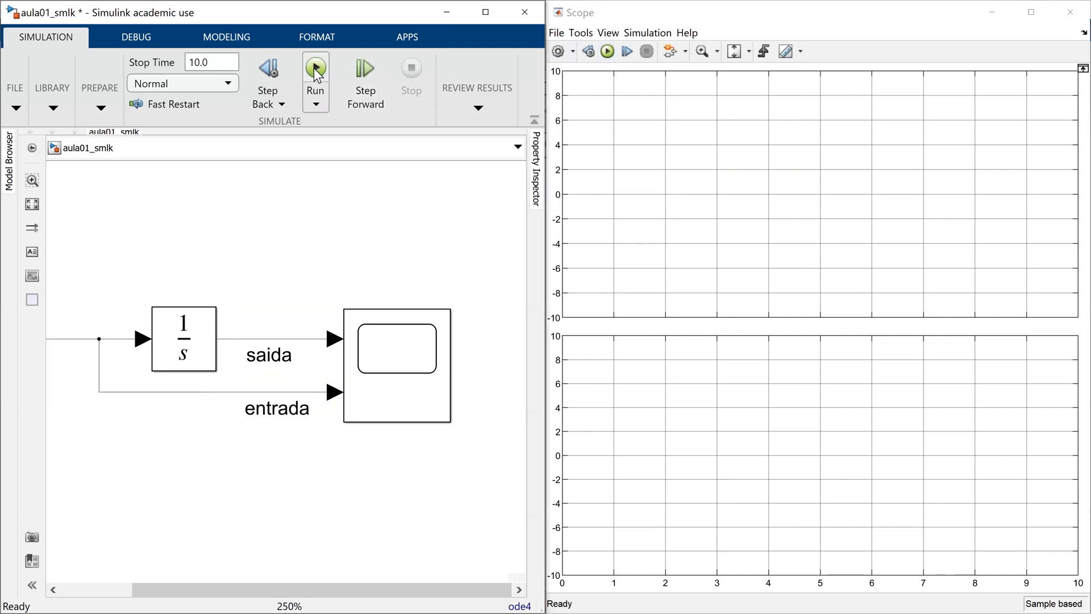
Step: Set the Constant block's value to the variable a and apply it, with the whole diagram in view
scroll(308, 247, "down", 2)
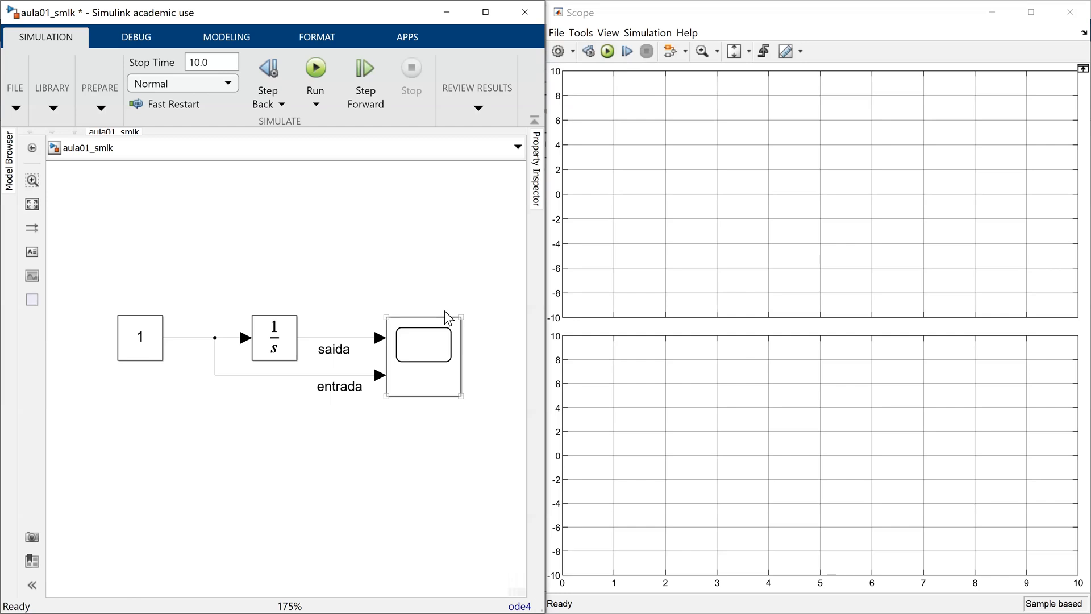
left_click(347, 288)
scroll(263, 257, "up", 1)
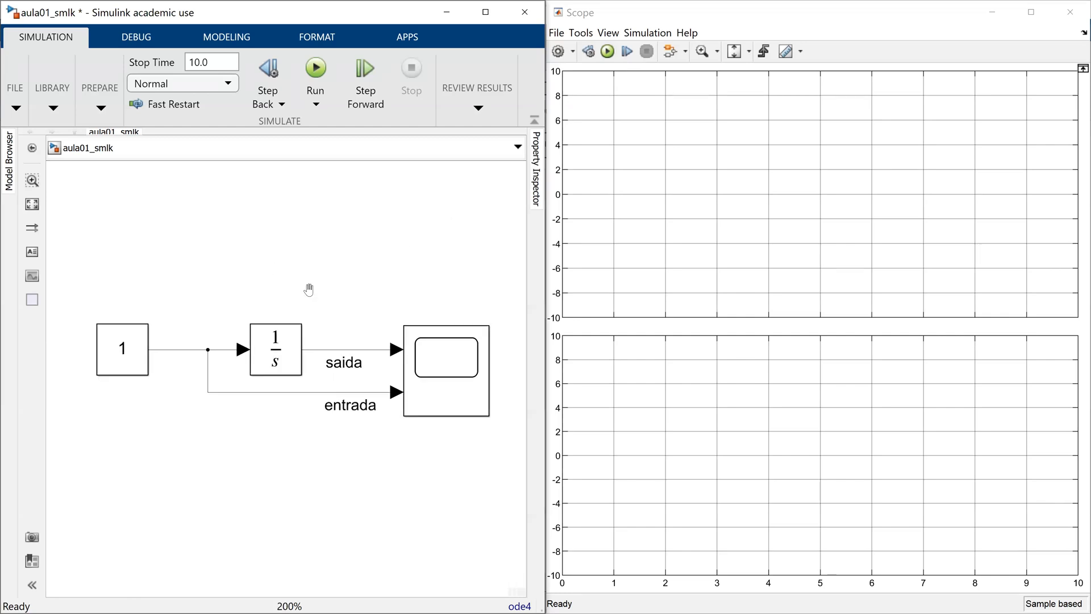
left_click_drag(309, 290, 305, 283)
left_click(350, 336)
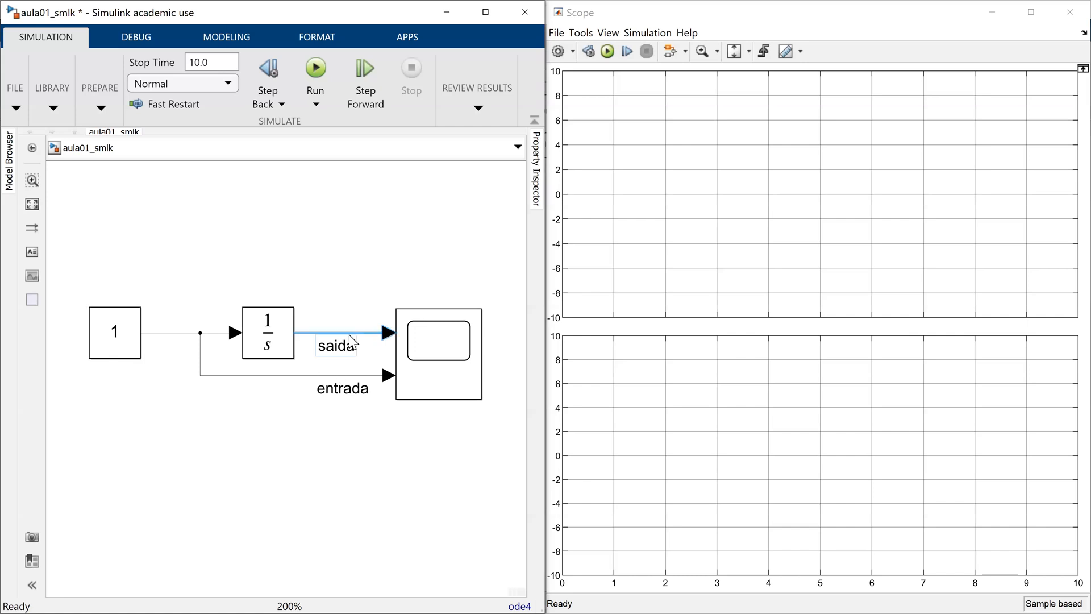
left_click(348, 312)
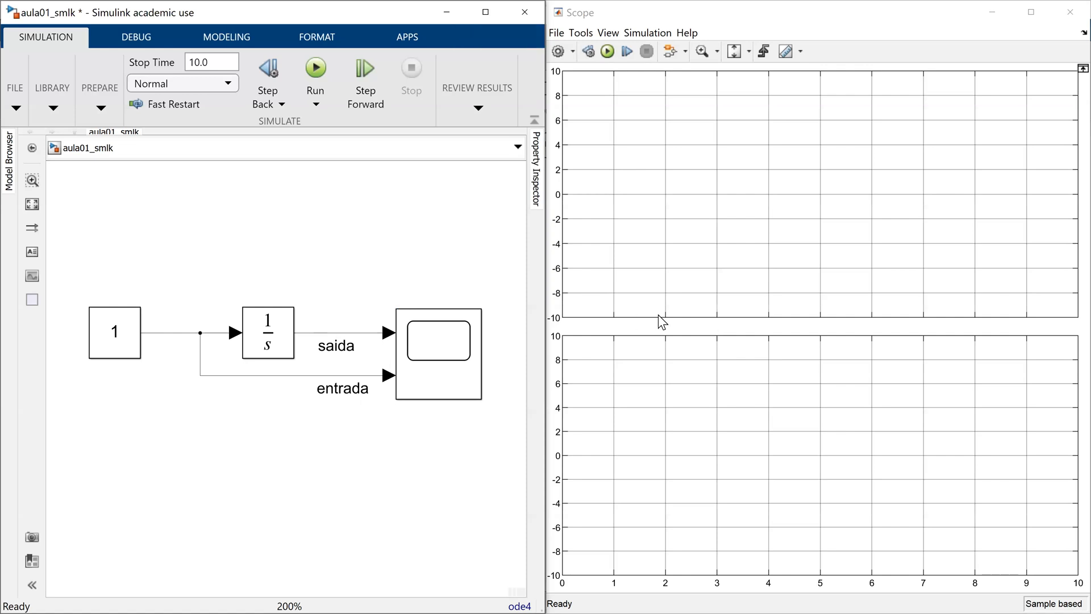
left_click(109, 335)
left_click(281, 321)
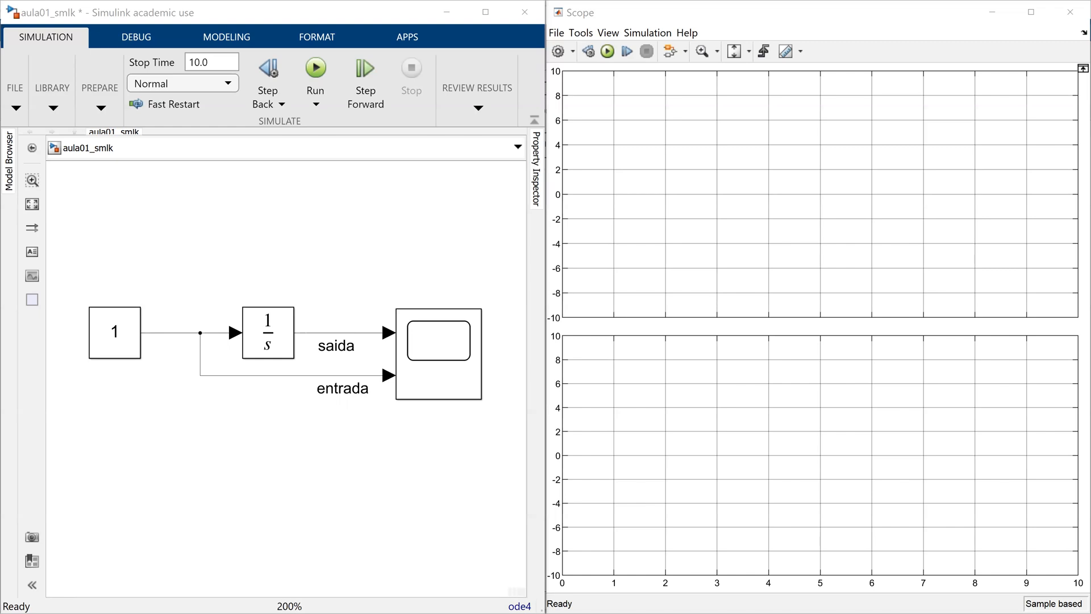
left_click(111, 356)
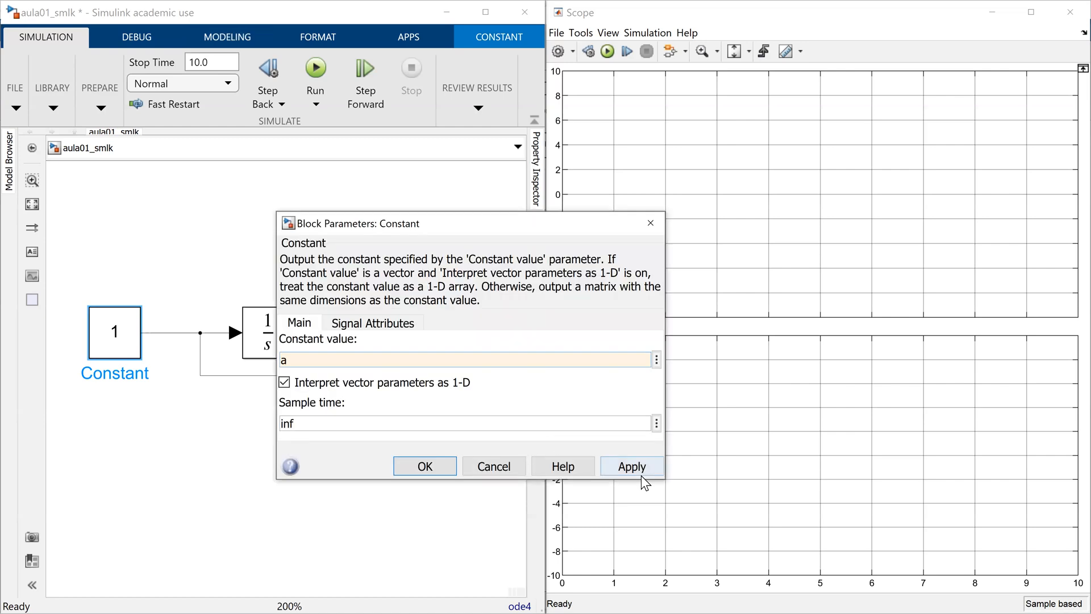
left_click(638, 468)
left_click(651, 223)
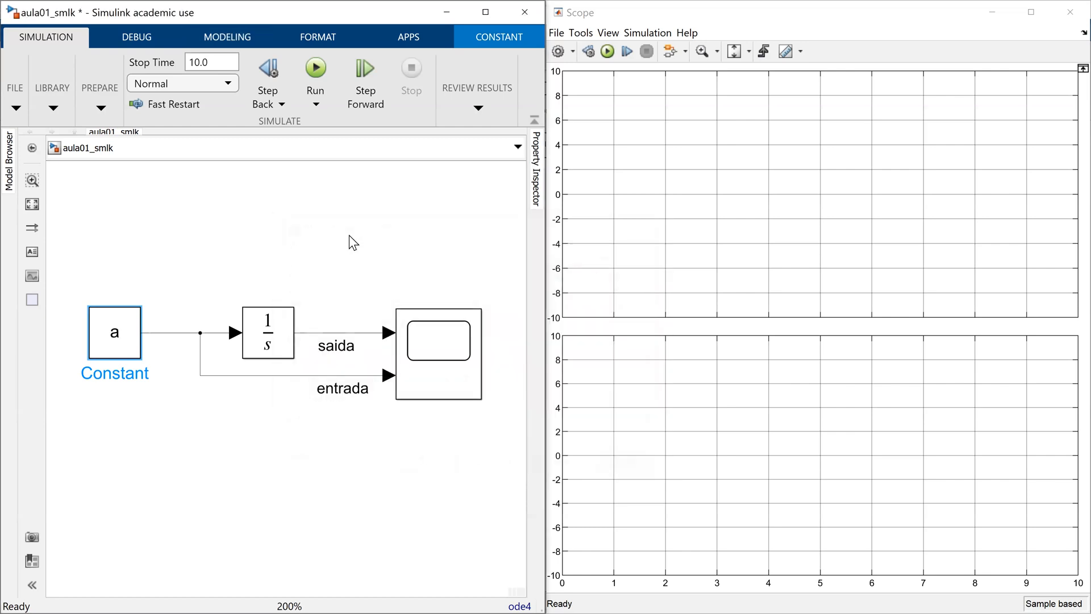
left_click(349, 234)
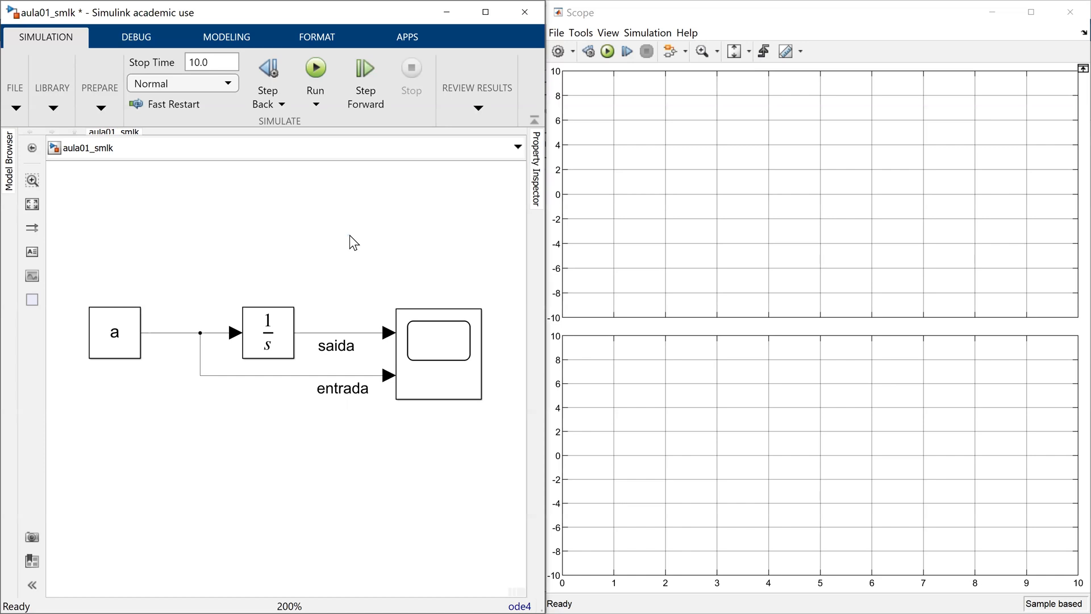
Step: Set the Constant block's value back to 1
left_click(288, 317)
left_click(130, 338)
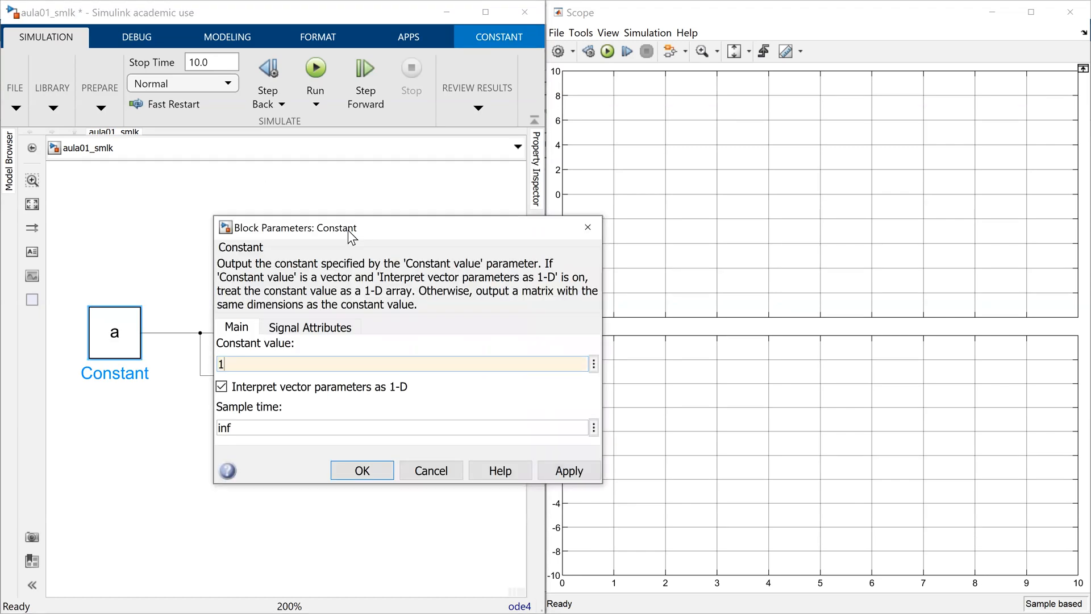
key("Return")
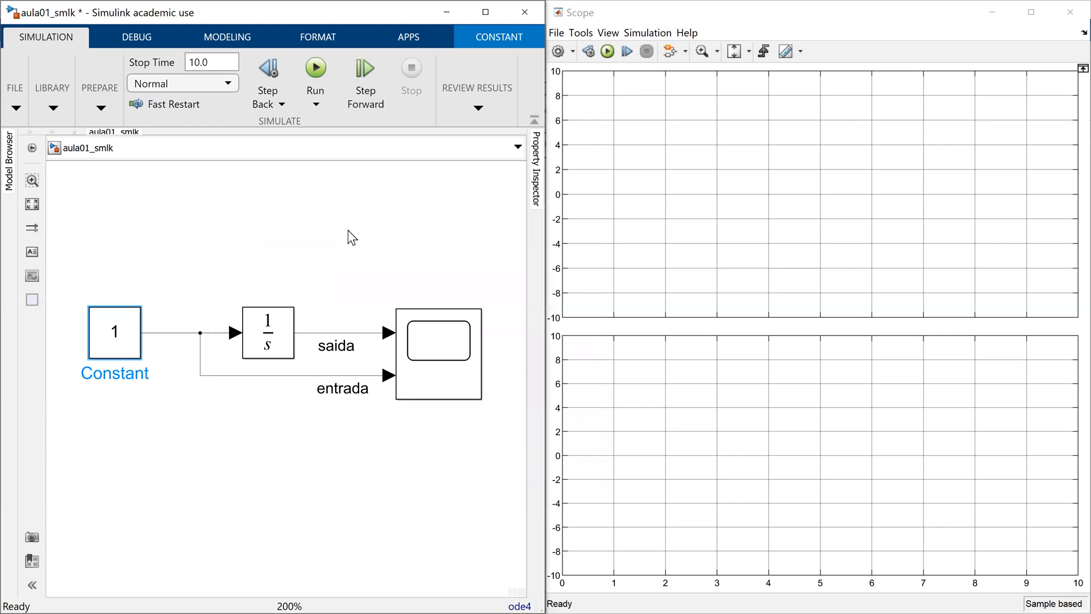
left_click(348, 229)
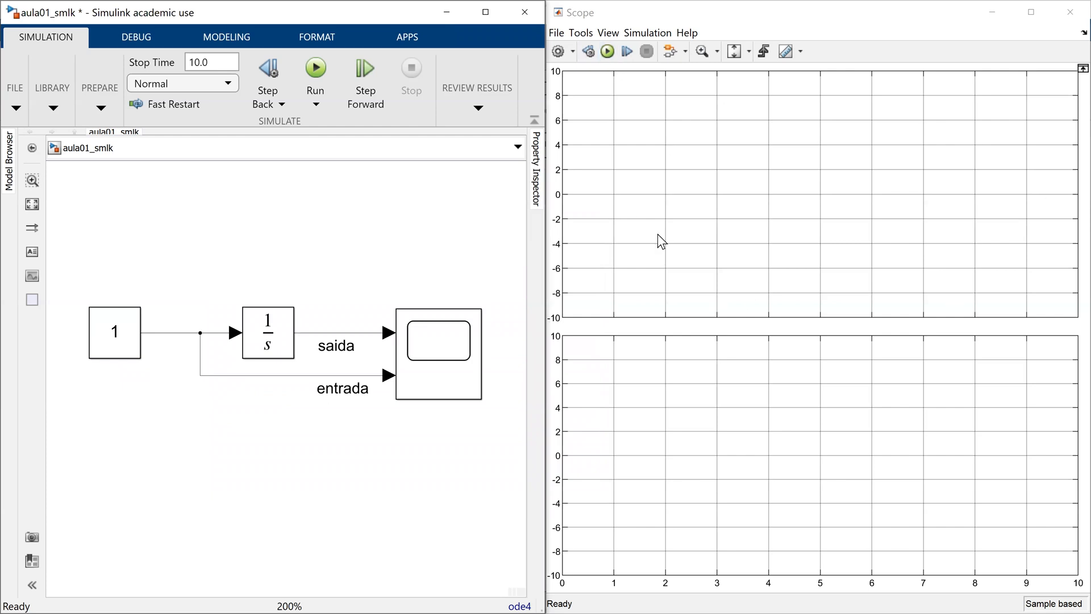
Step: Run the simulation to plot saida and entrada on the Scope's two displays, and save the model
left_click(367, 376)
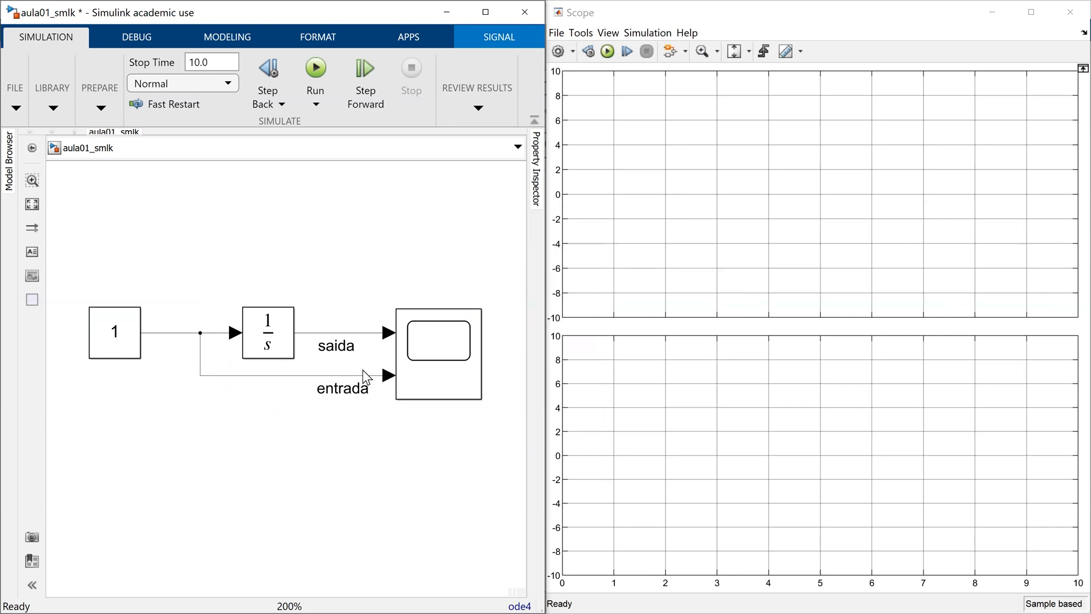
left_click(608, 52)
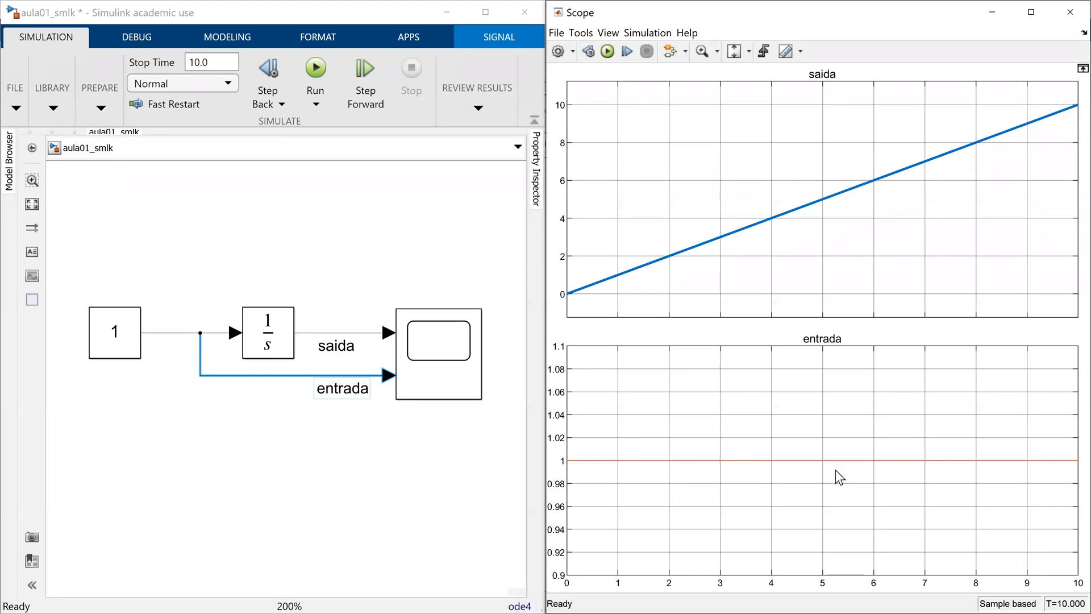
left_click(272, 472)
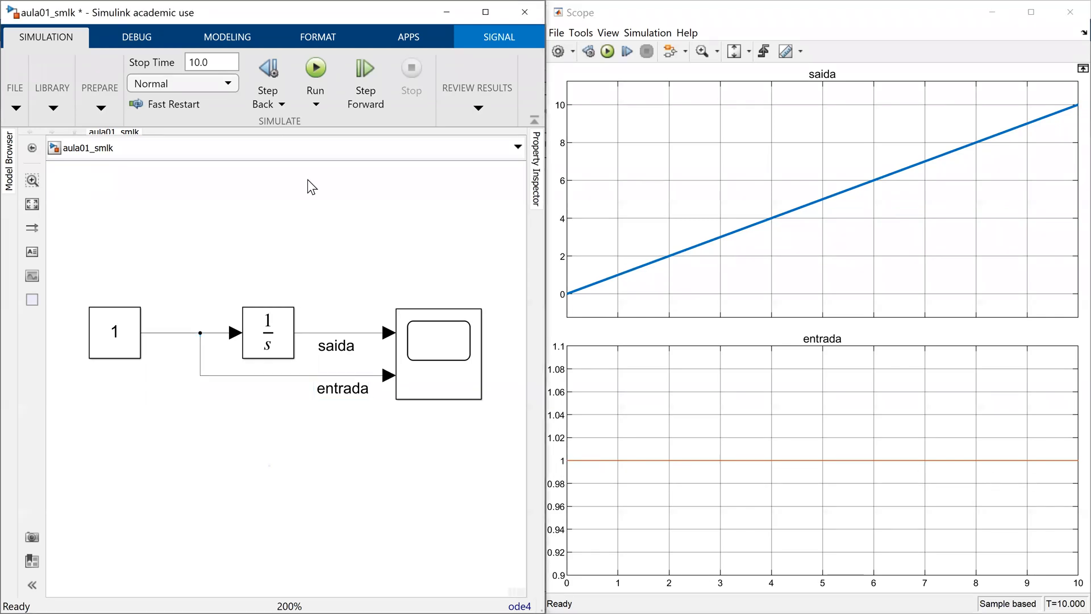
key("ctrl+s")
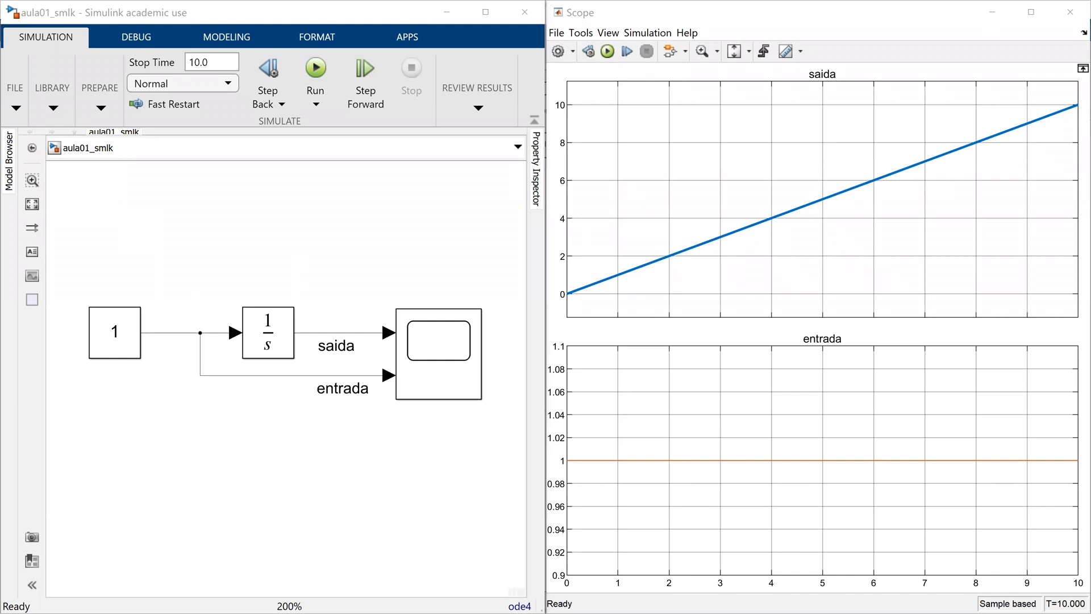
Step: Close the Scope window and maximize the model window, enlarging the block diagram to fill the canvas
left_click(373, 261)
left_click(436, 355)
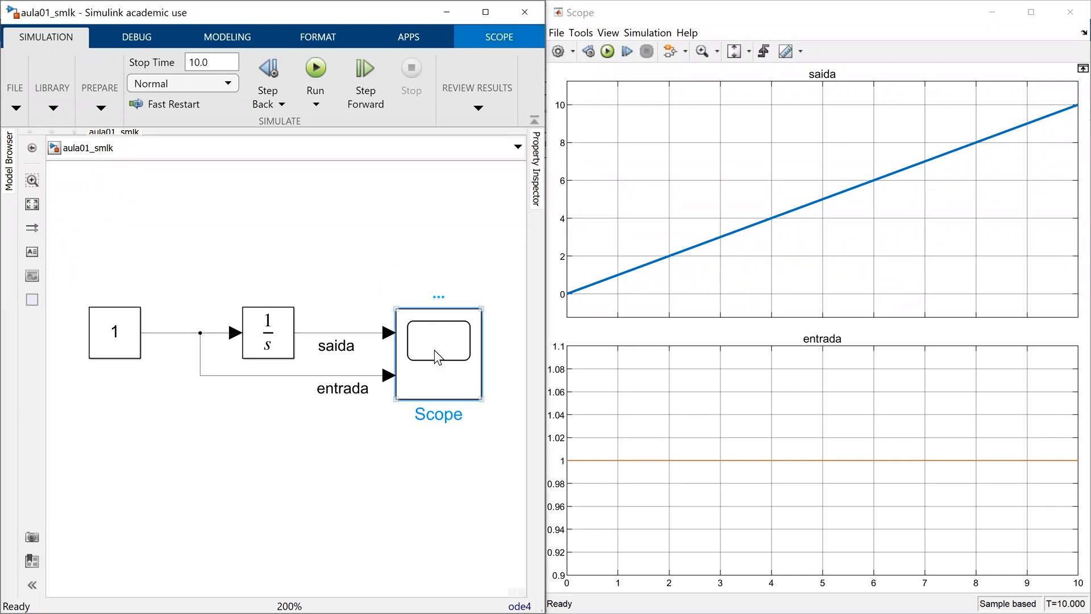
left_click(1070, 12)
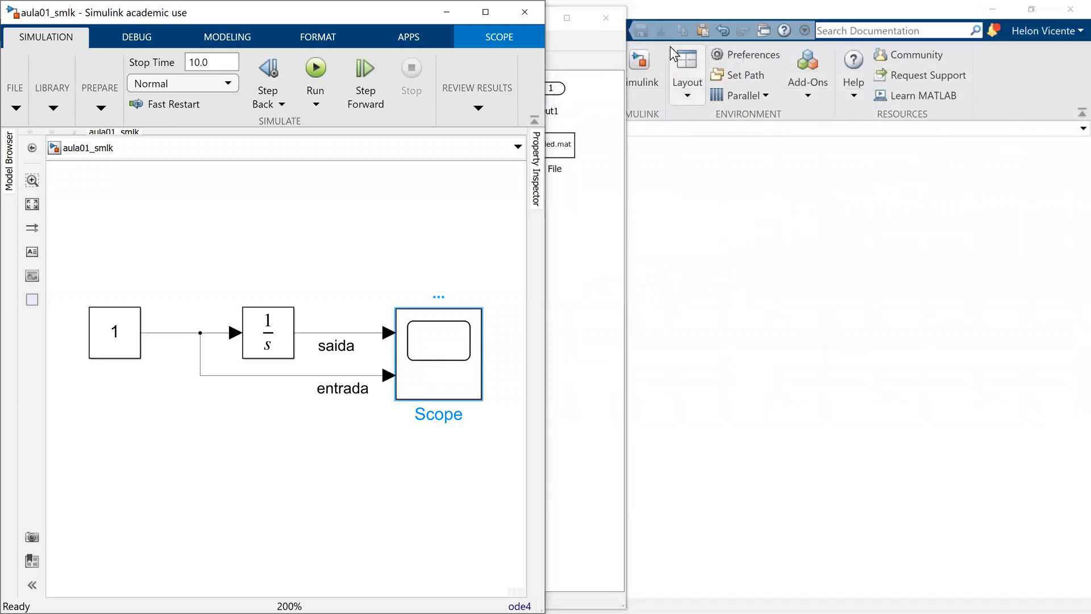
left_click(486, 12)
left_click(258, 264)
left_click_drag(197, 245, 391, 250)
scroll(391, 250, "up", 3)
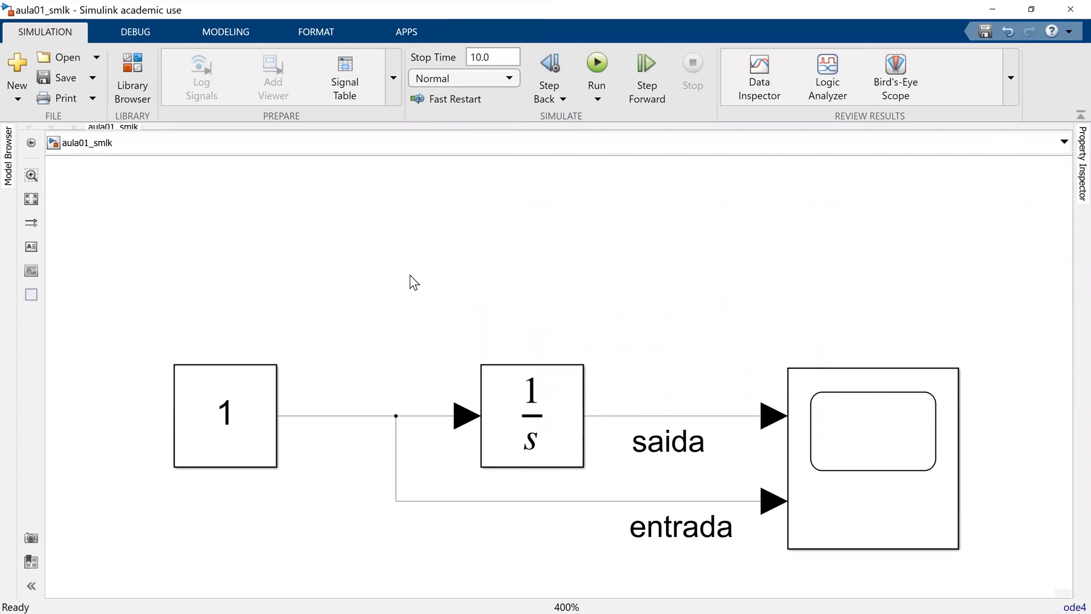
scroll(660, 295, "down", 1)
scroll(660, 296, "right", 1)
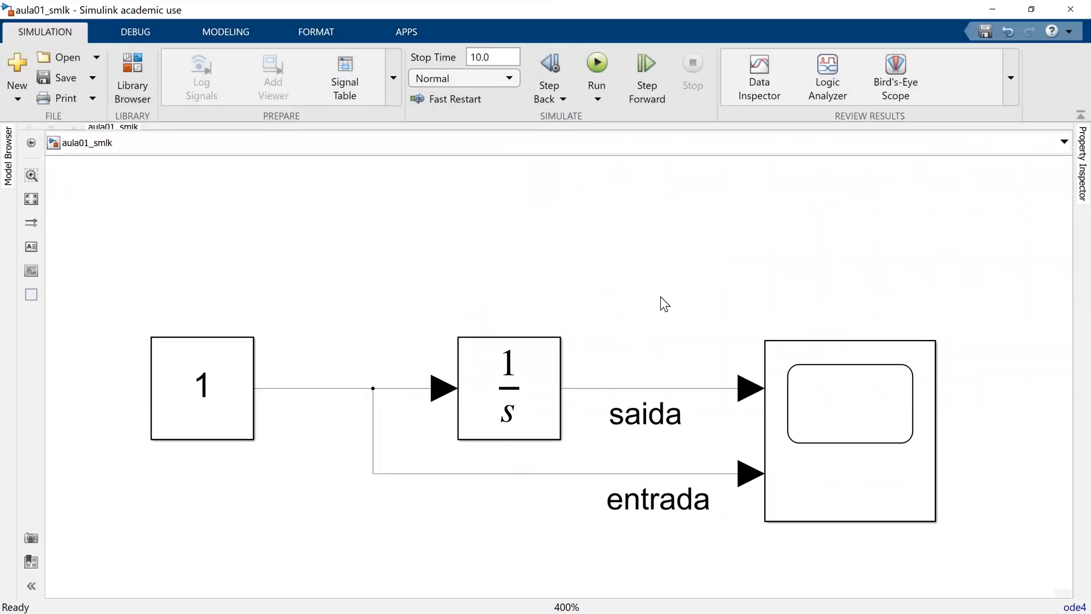
Step: Reopen the Scope and change its layout to a single display that combines saida and entrada
left_click(848, 392)
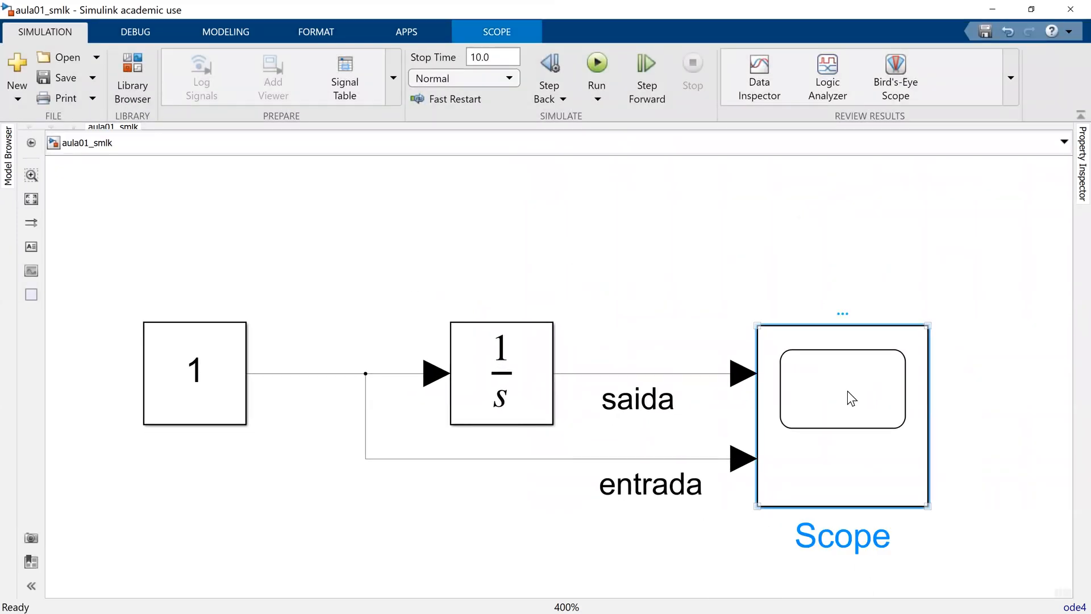
double_click(848, 390)
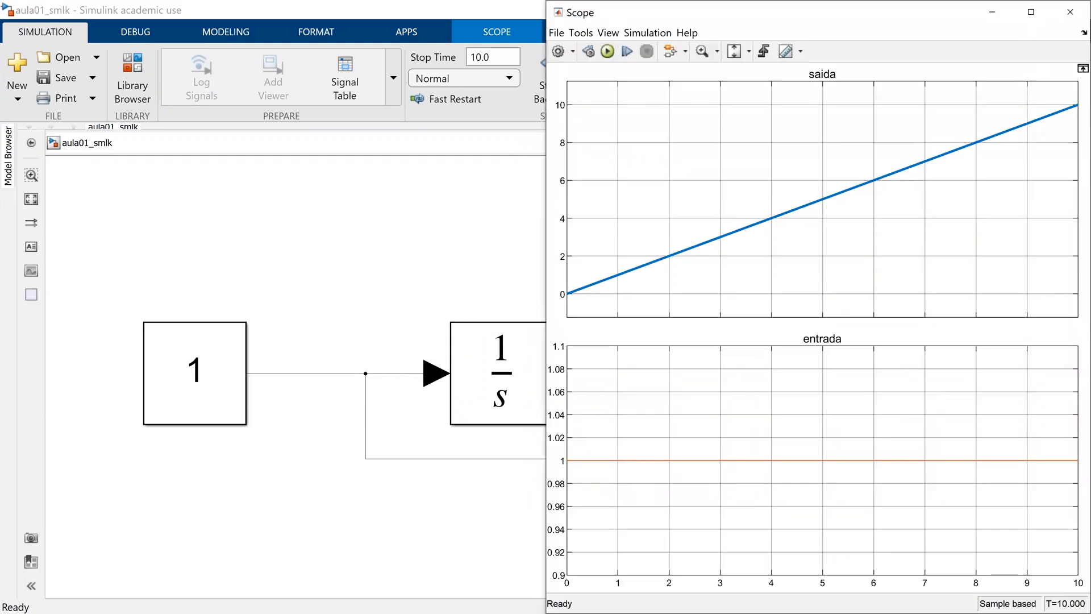
left_click(603, 33)
left_click(608, 33)
left_click(652, 50)
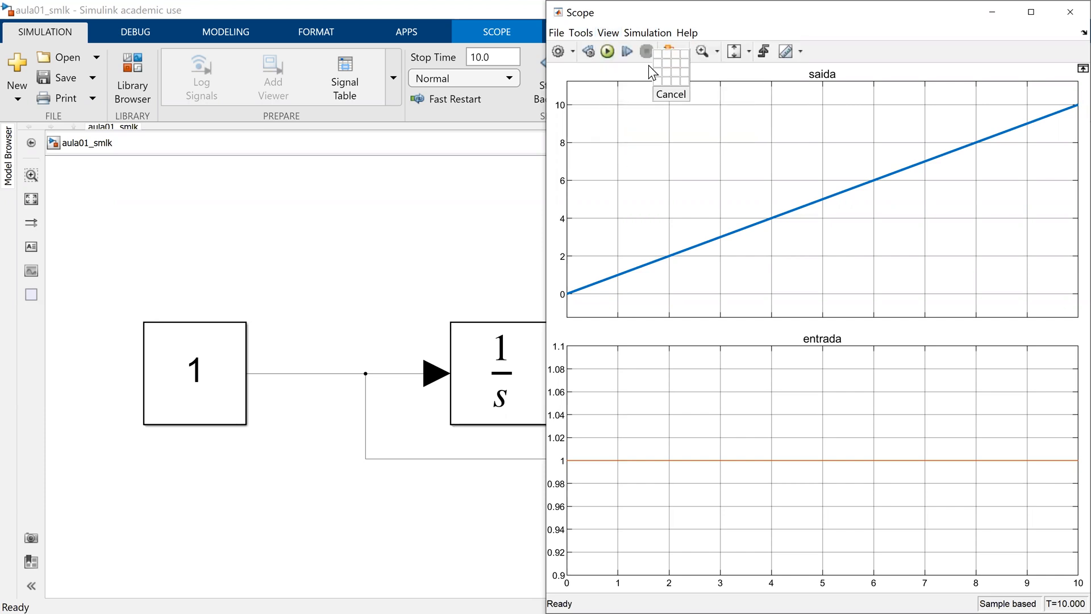
left_click(659, 56)
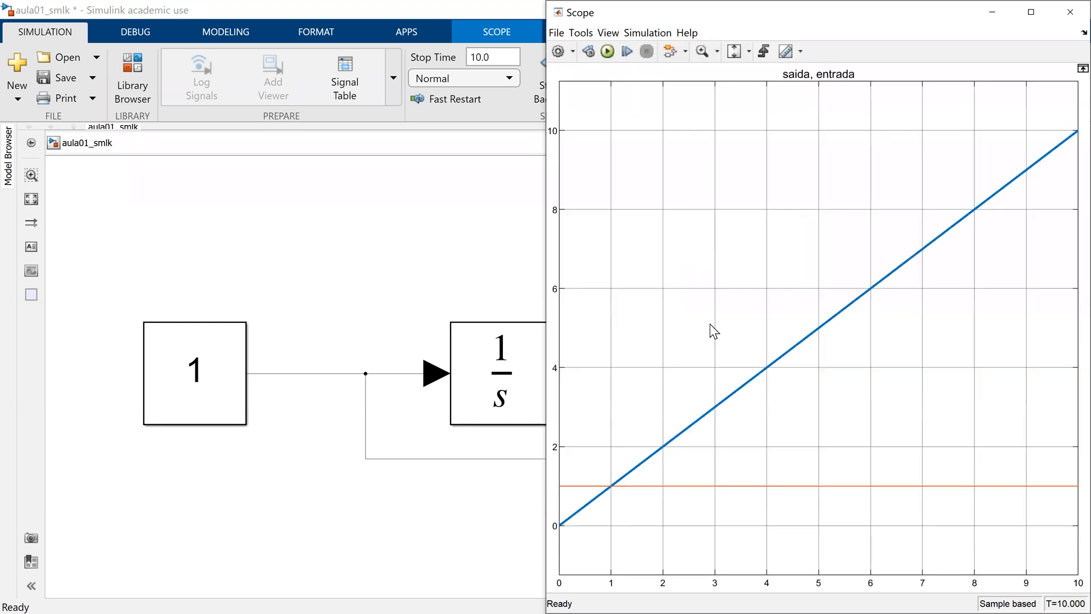
Step: Show the legend in the Scope and change its layout back to two displays stacked in one column
left_click(613, 35)
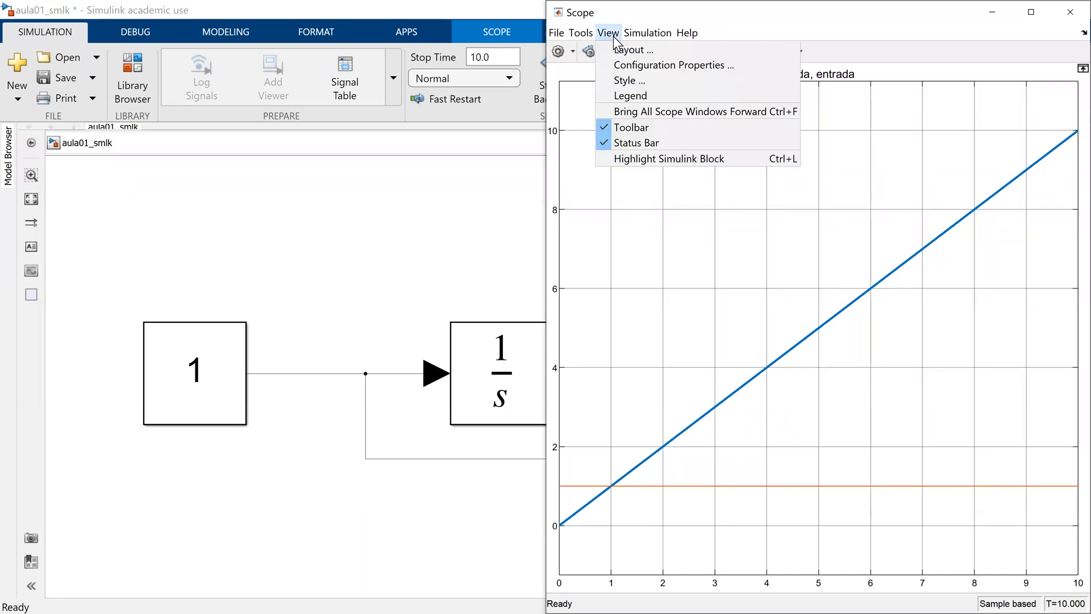
left_click(636, 95)
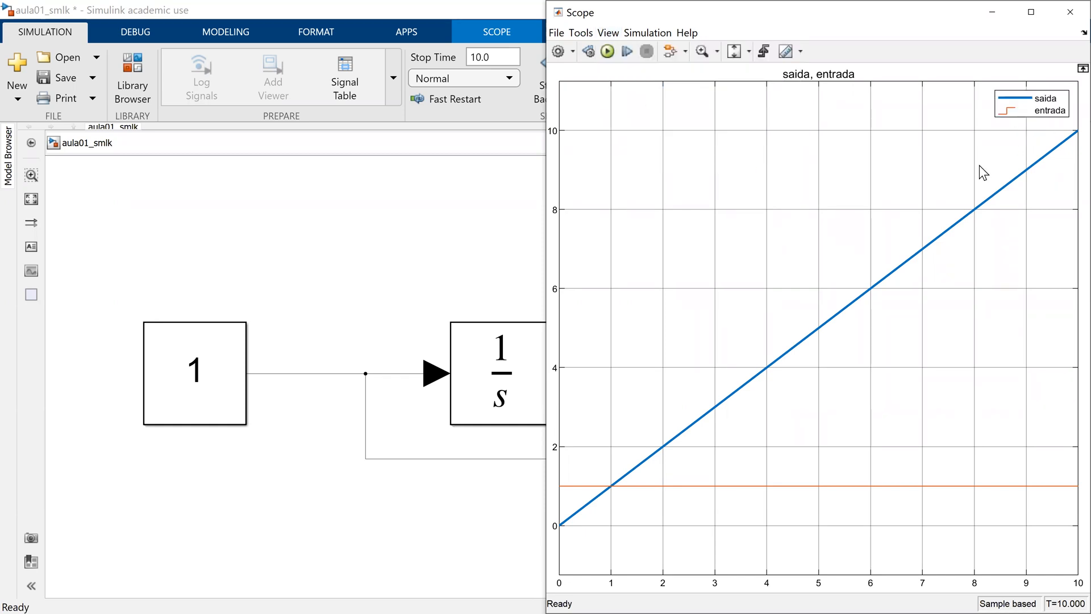
left_click(608, 33)
left_click(625, 47)
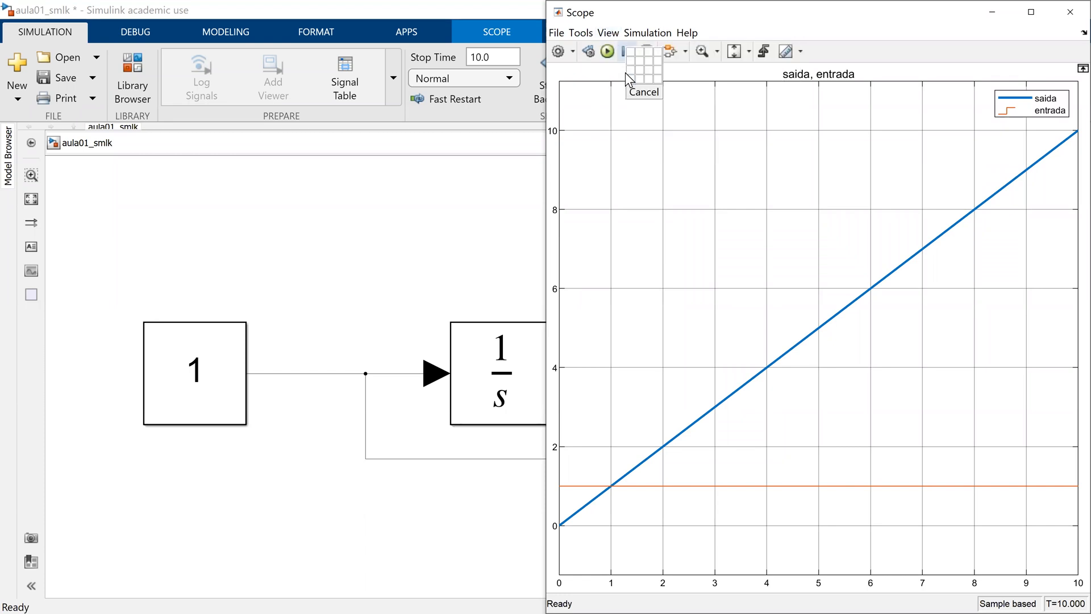
left_click(632, 57)
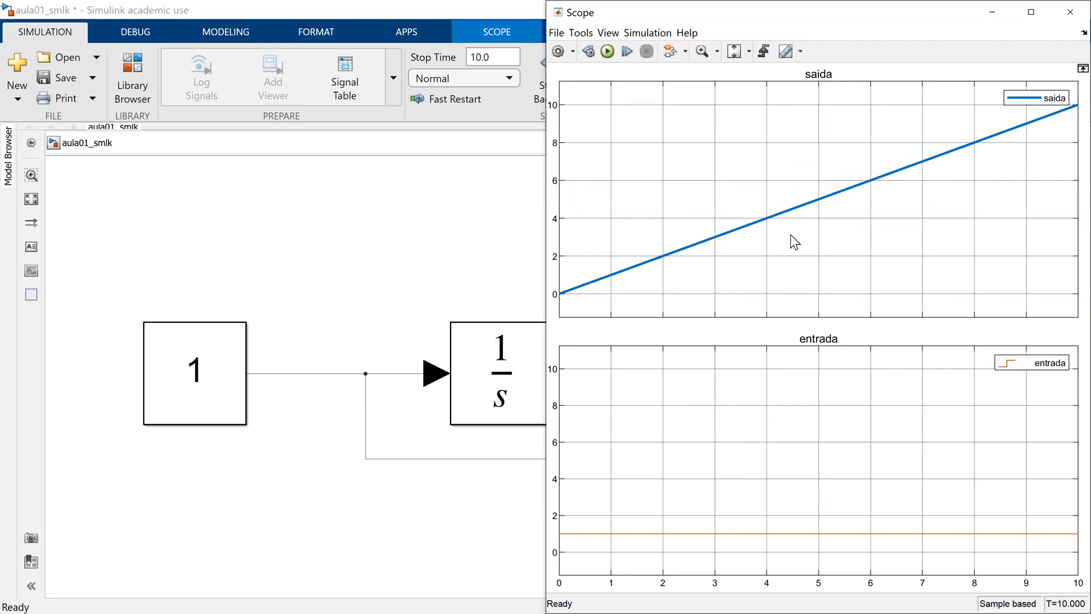
left_click(608, 32)
left_click(632, 49)
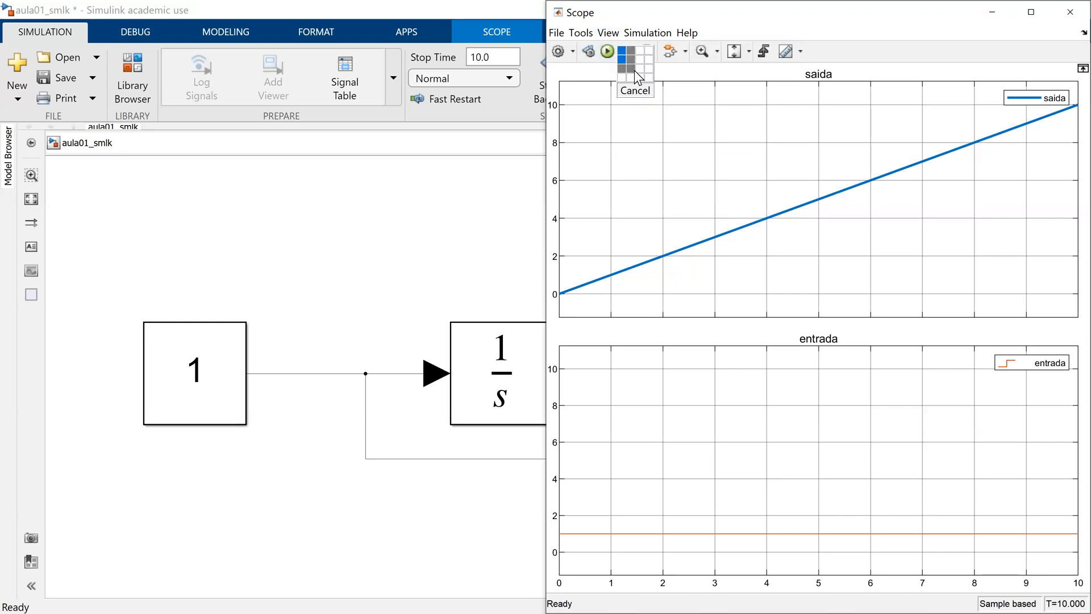
left_click(721, 160)
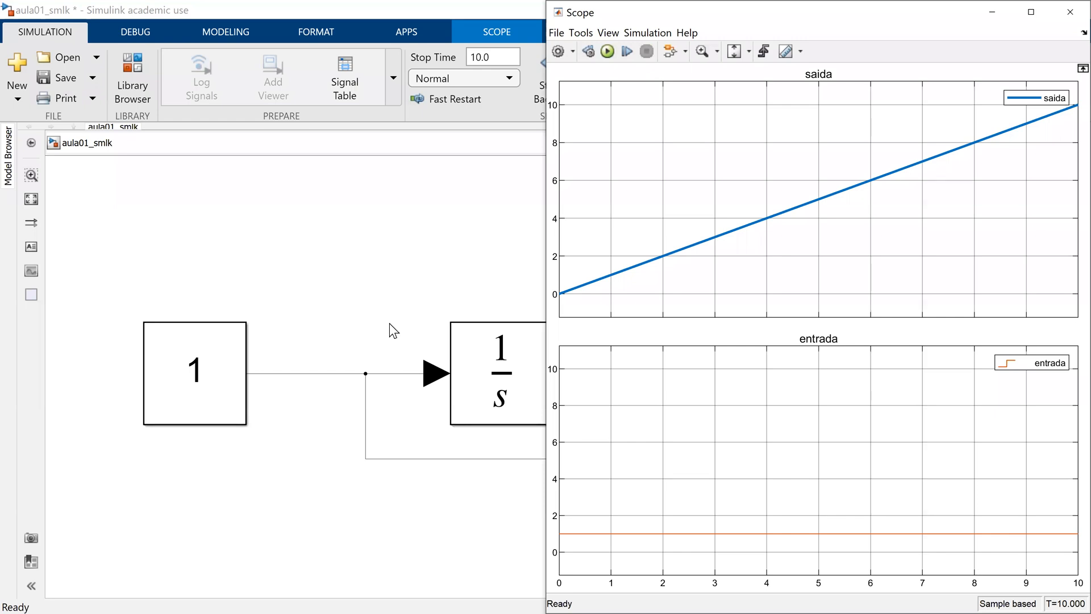
left_click(607, 34)
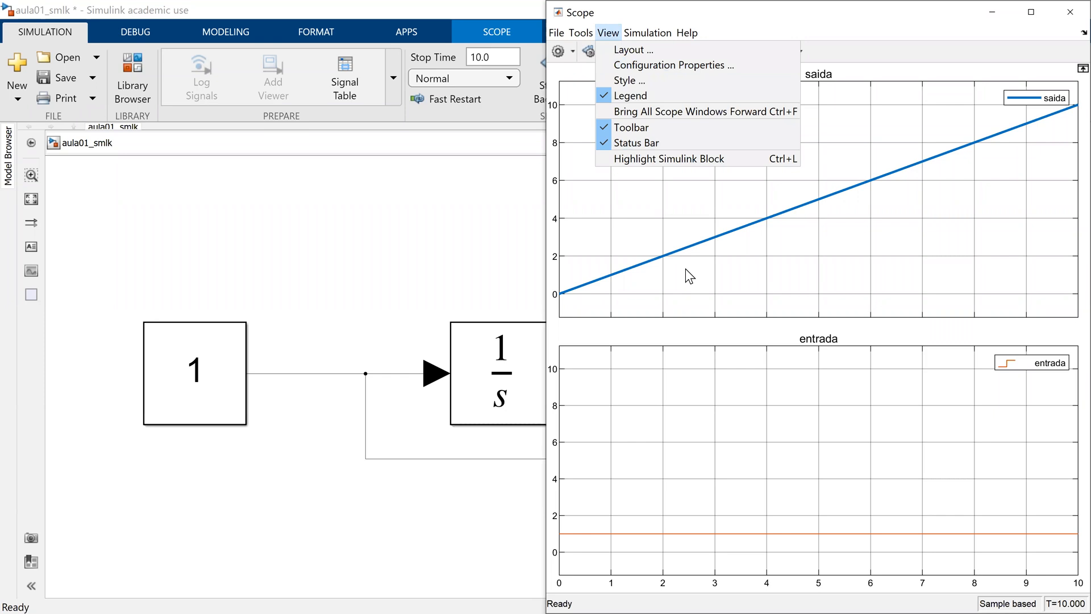
Step: Switch to the course PDF in the browser and review slide 10's Simulink topics on introduction, input signals and visualization
left_click(296, 270)
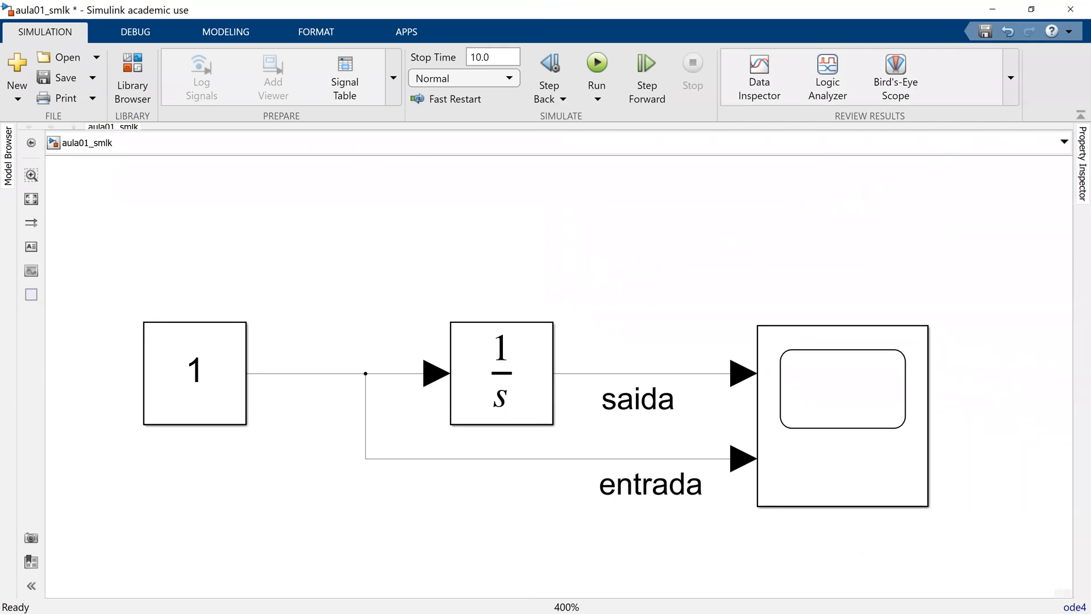
key("alt+Tab")
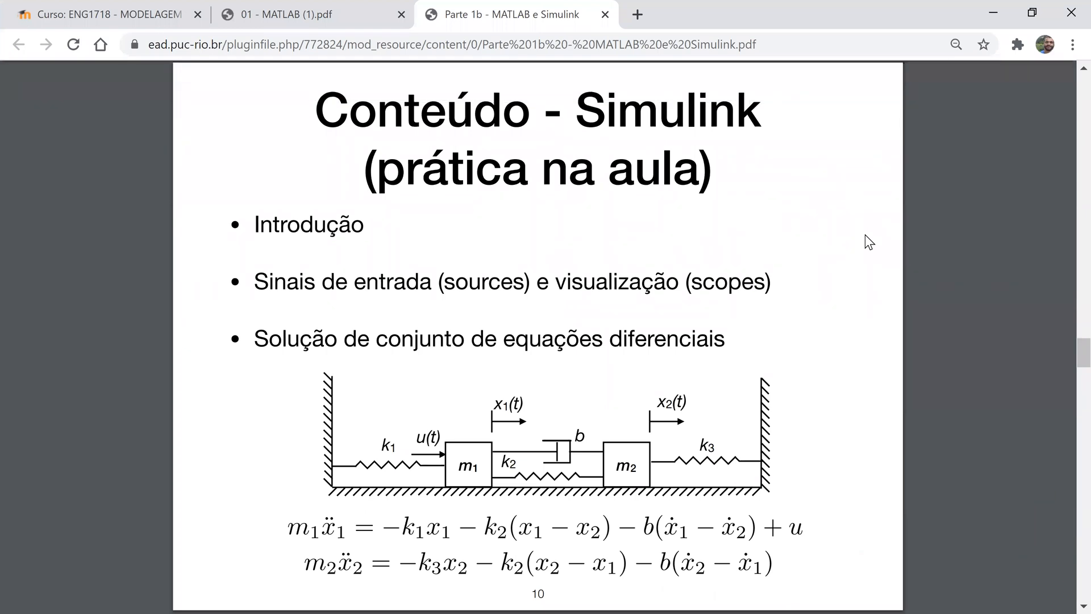
left_click_drag(254, 225, 386, 229)
left_click(386, 230)
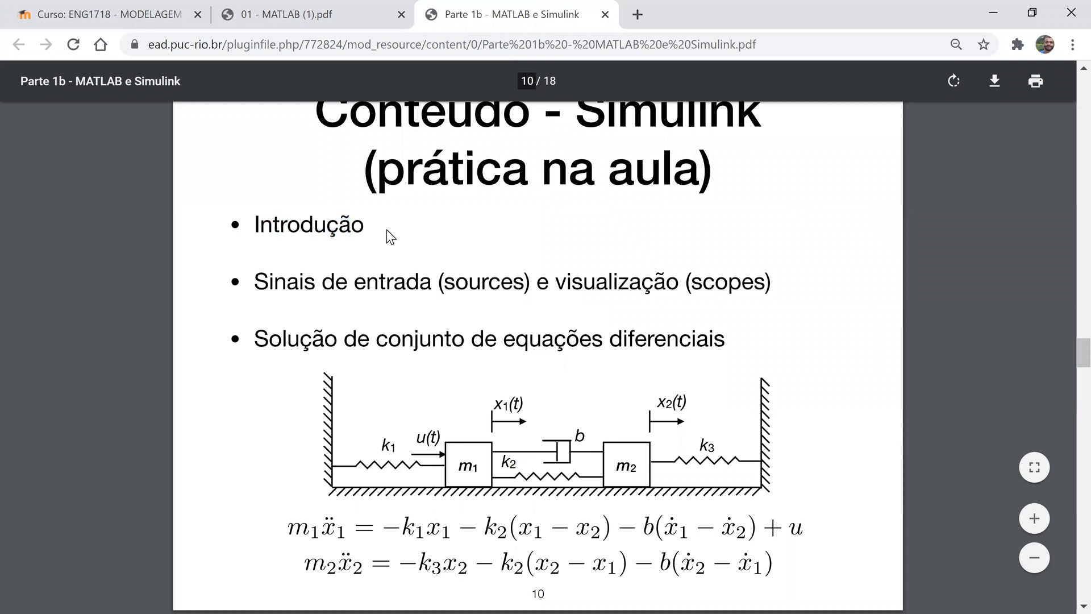
double_click(319, 224)
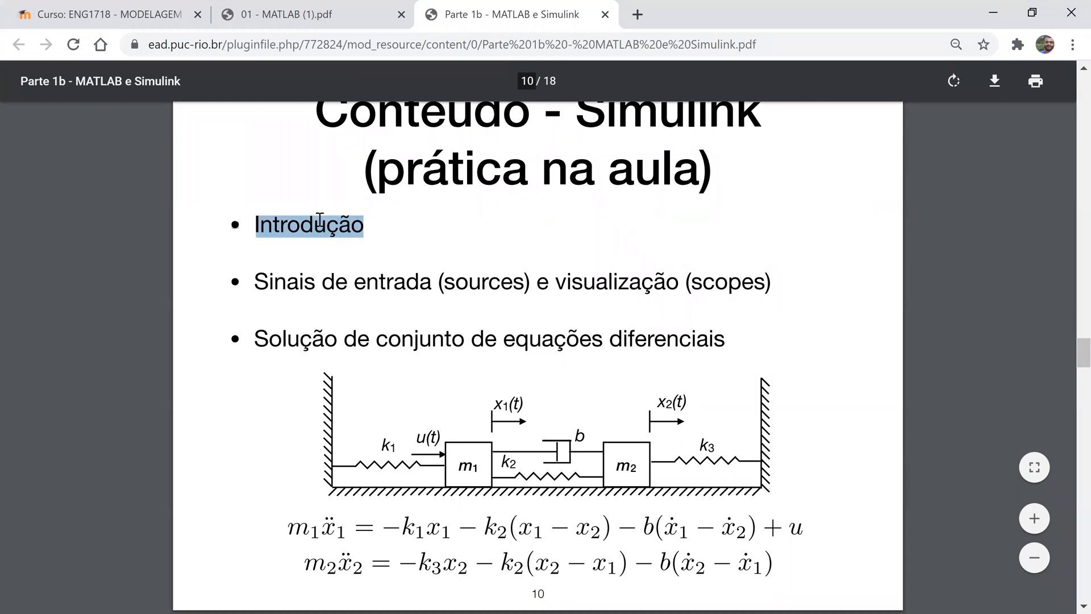
left_click_drag(536, 285, 254, 285)
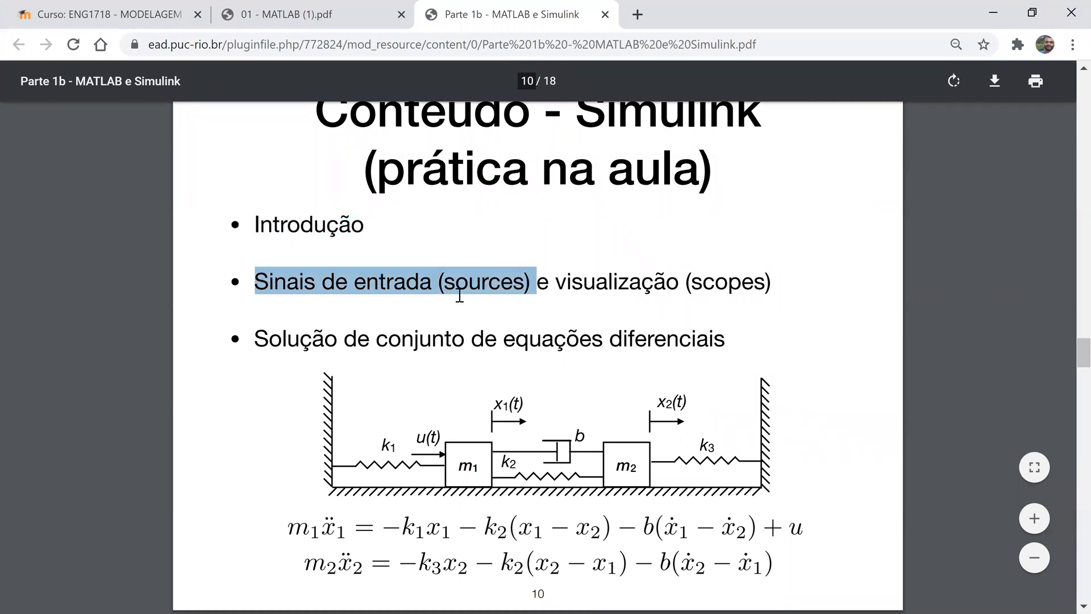
double_click(559, 282)
left_click(850, 290, "shift")
left_click(774, 348)
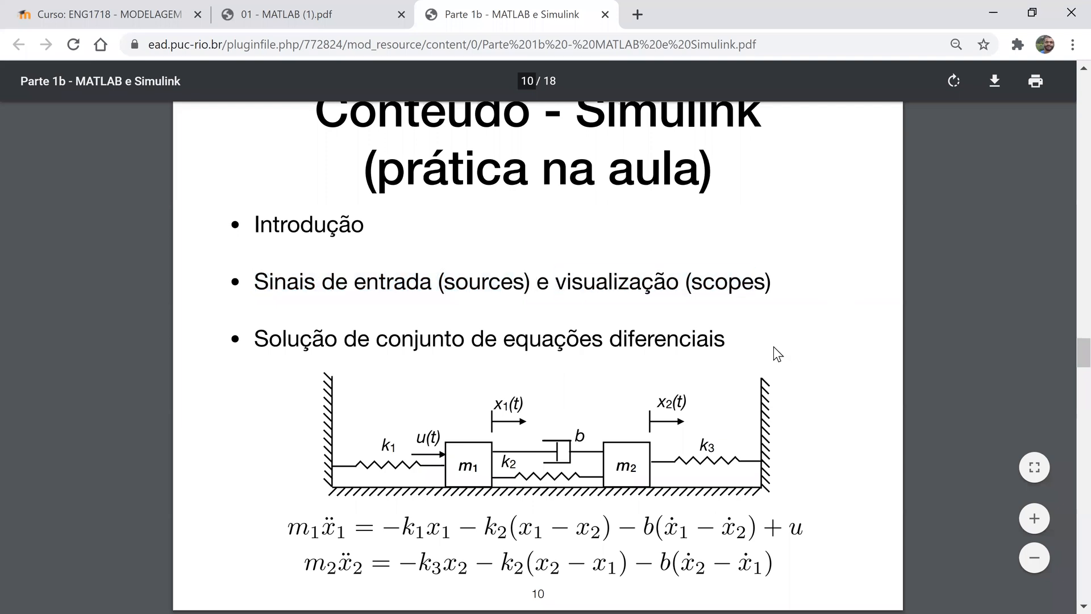
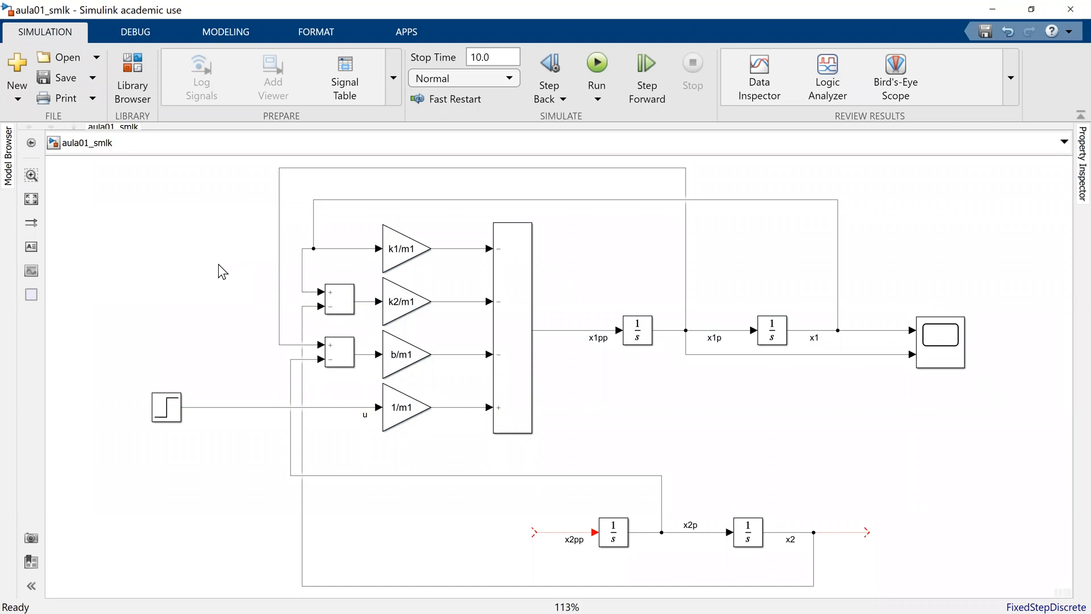
Step: Set the list of signs of the four-input Add block feeding x1pp to ----
left_click(507, 298)
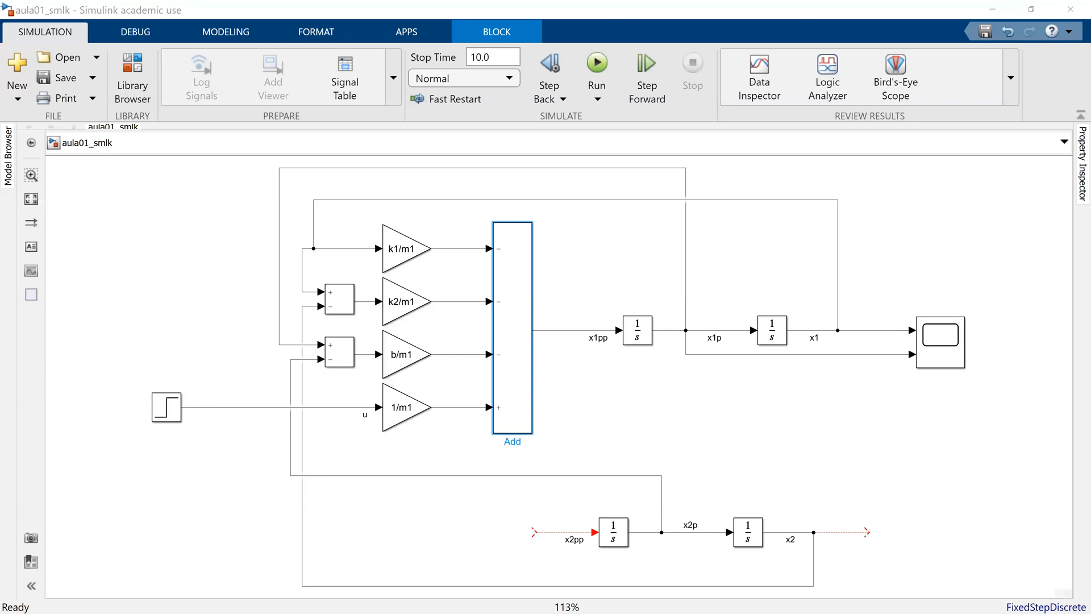
key("Return")
double_click(664, 378)
left_click(664, 378)
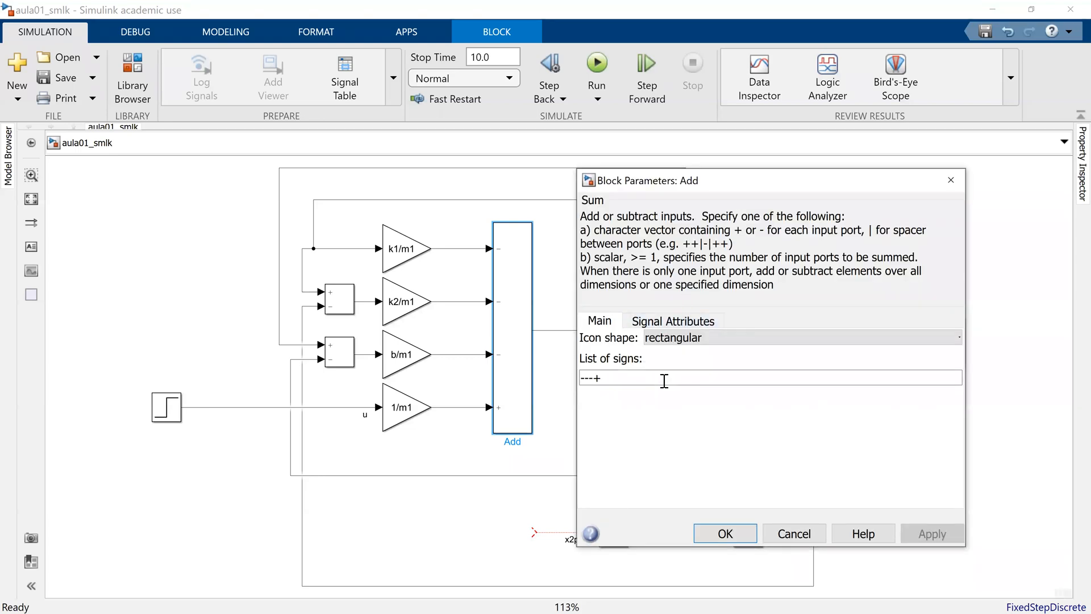
key("BackSpace")
type("-")
key("Return")
left_click(619, 346)
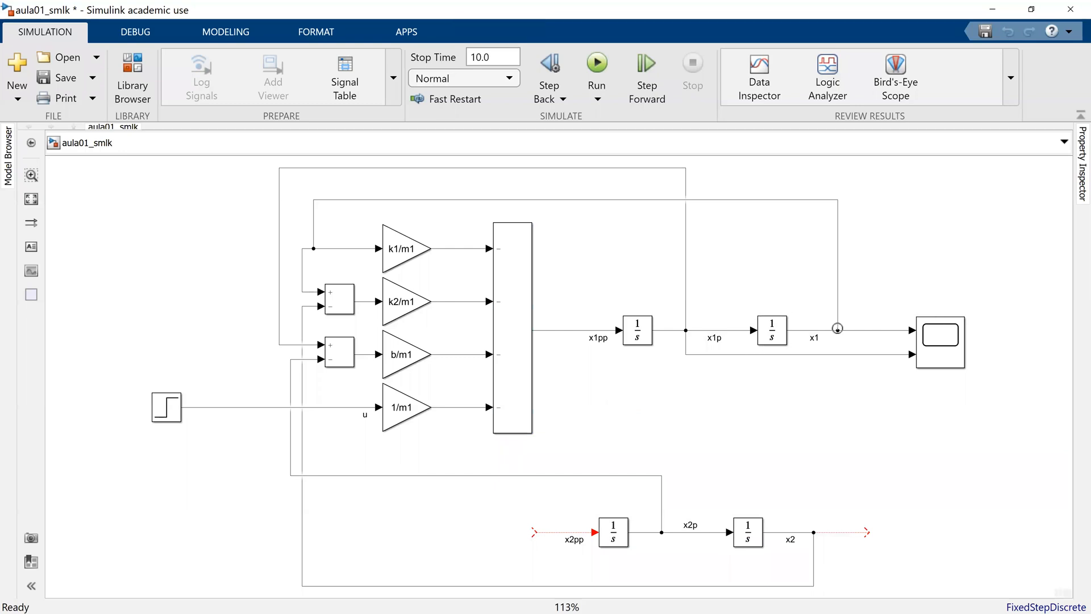
left_click(533, 367)
left_click(453, 435)
Step: Set the list of signs of the Add block feeding x1pp to ---+ and save the model
left_click(507, 410)
left_click(506, 410)
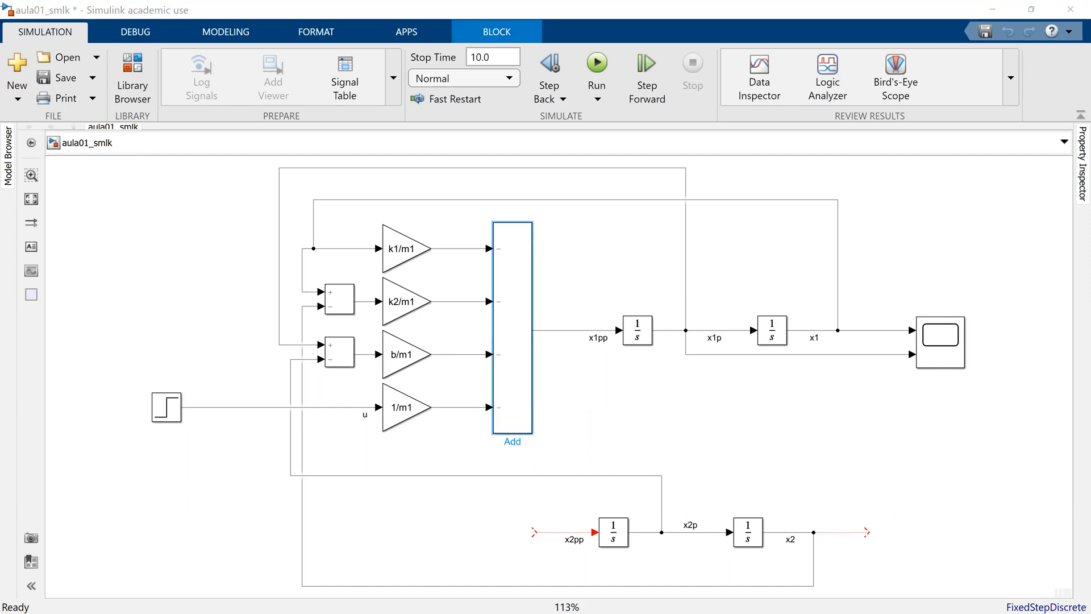
double_click(520, 318)
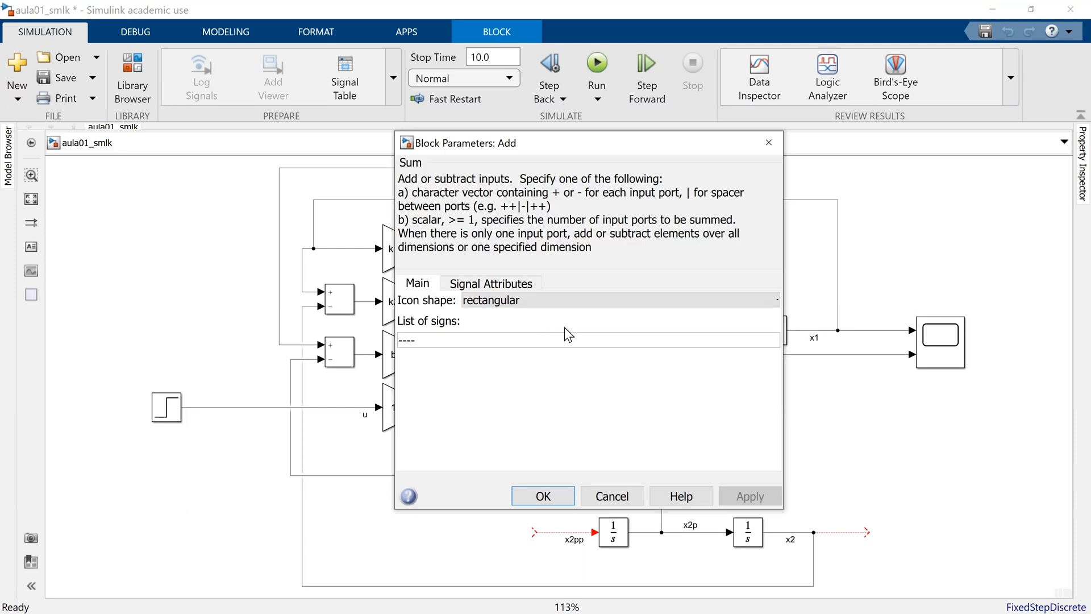
left_click(621, 343)
key("BackSpace")
type("+")
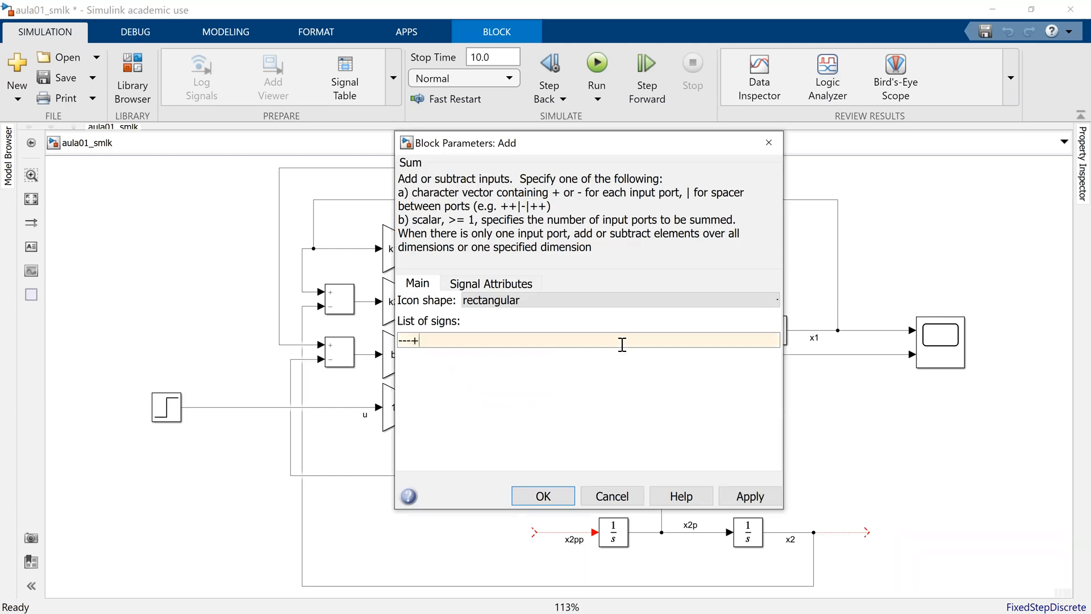
key("Return")
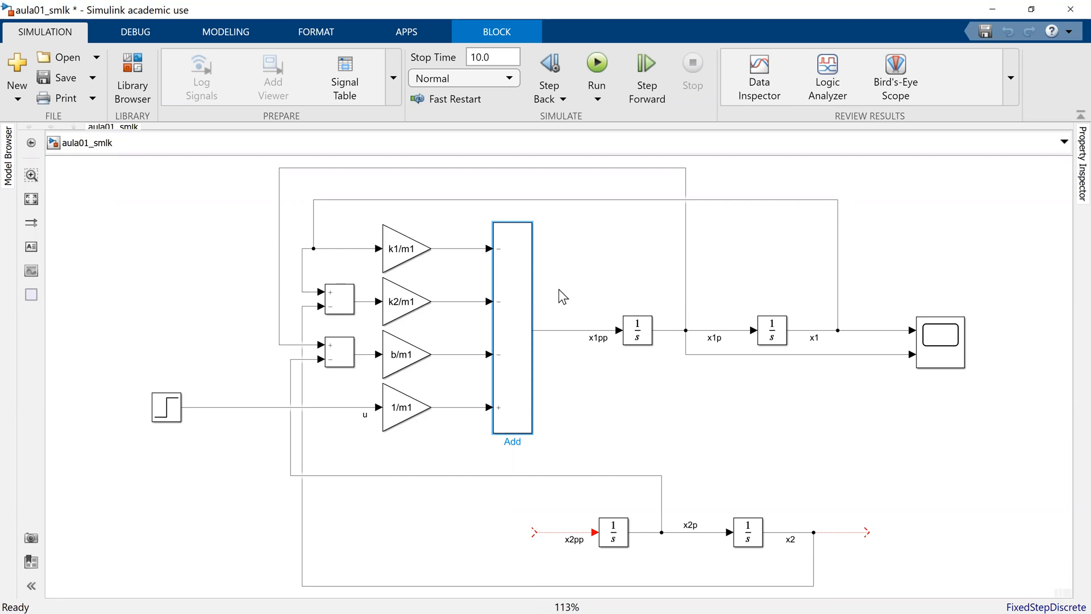
left_click(71, 84)
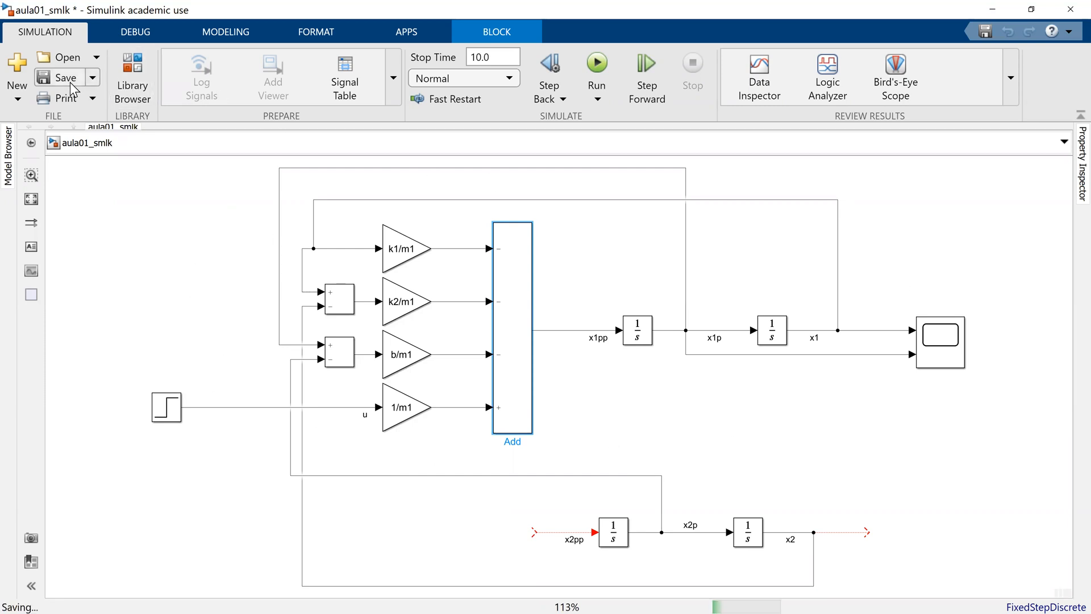
left_click(152, 217)
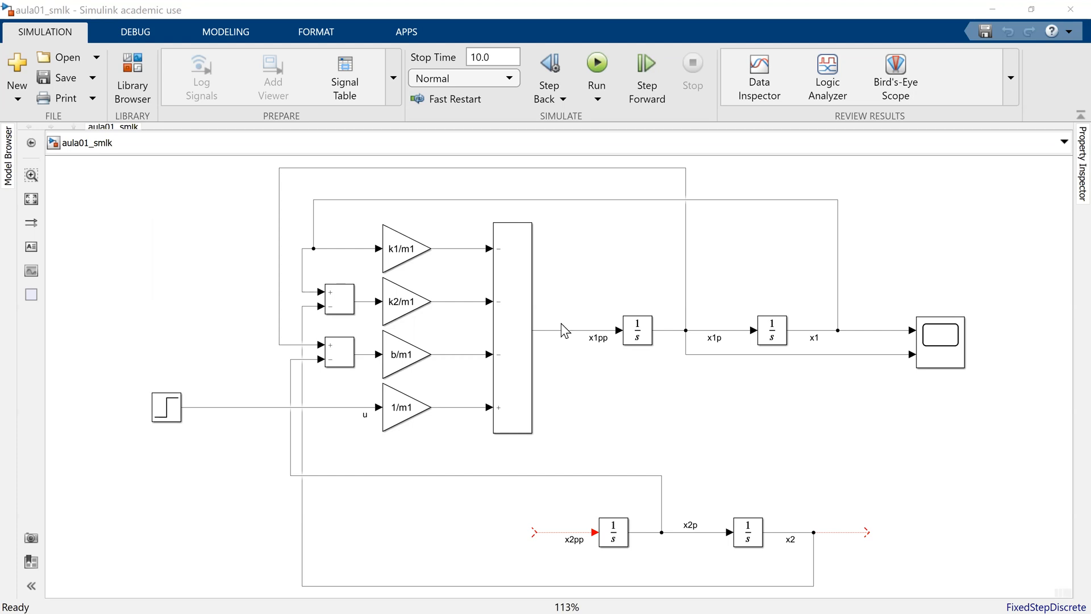
left_click_drag(585, 217, 258, 445)
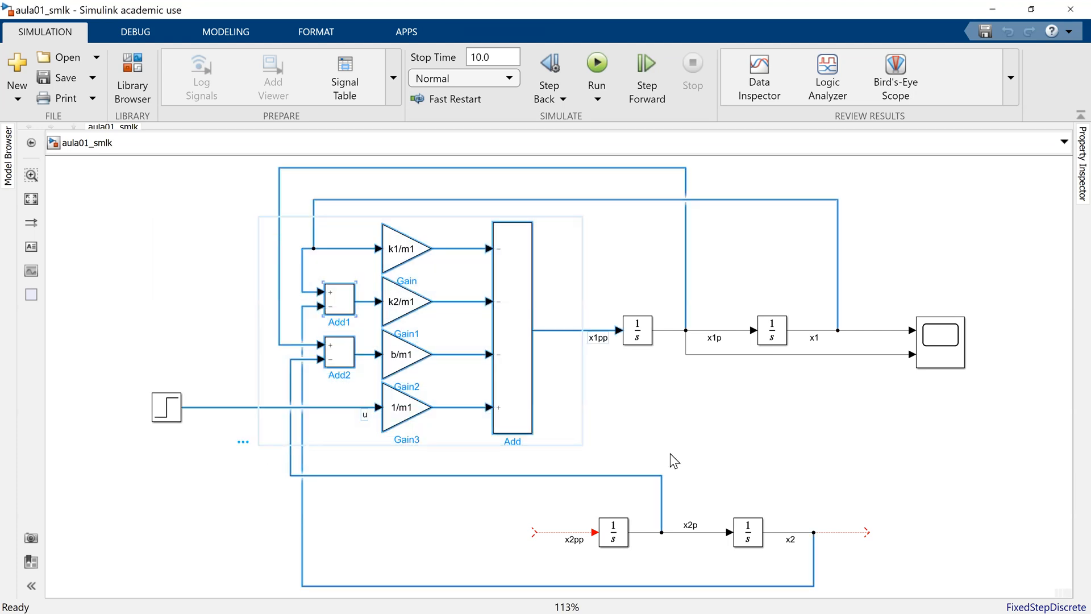
left_click_drag(687, 441, 688, 441)
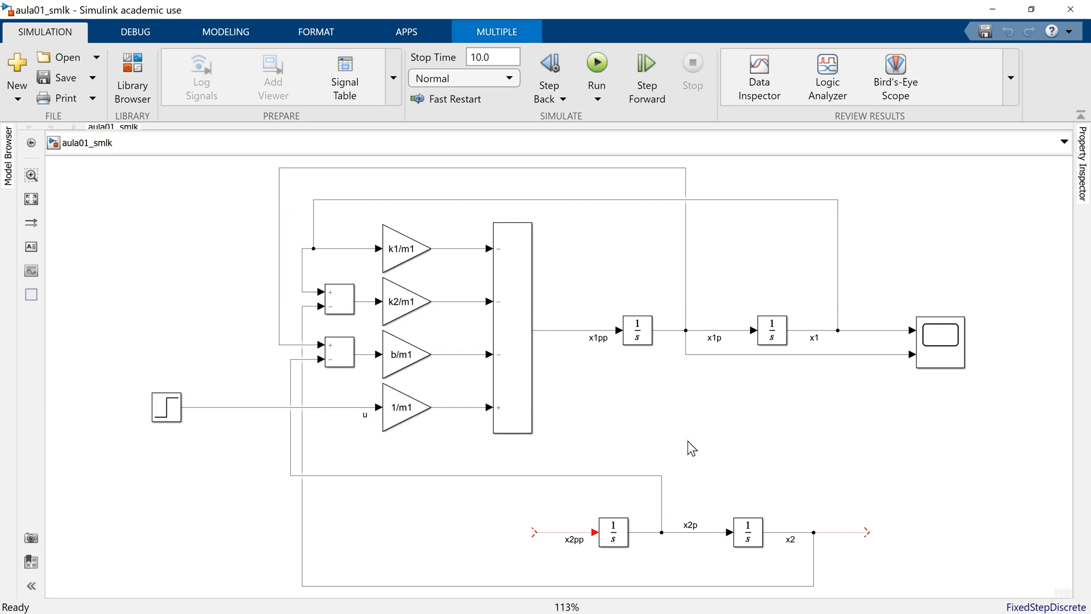
left_click(534, 427)
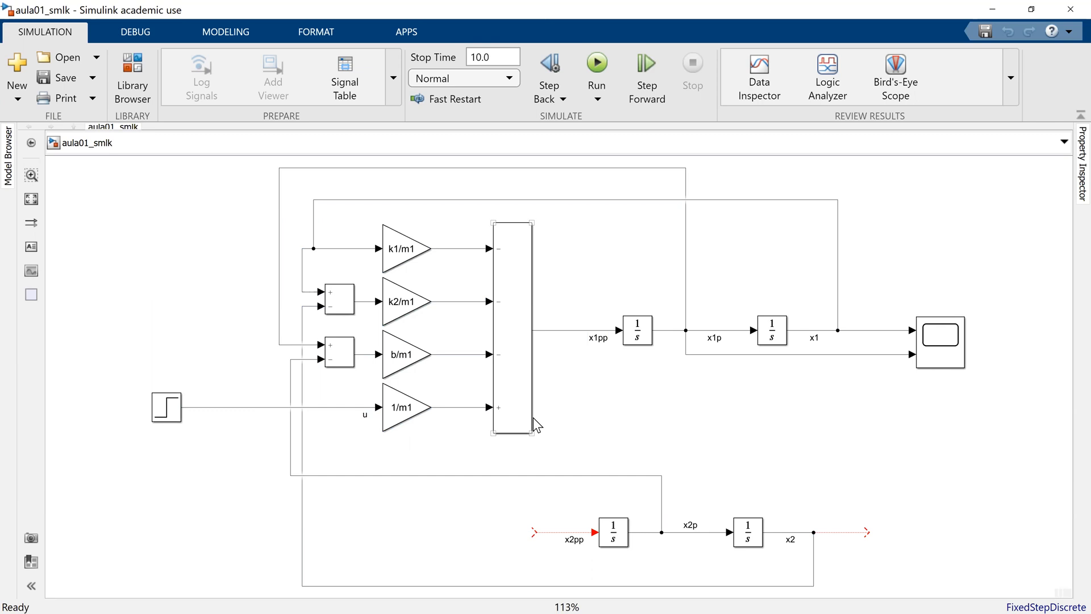
Step: Move the Step block close to the input of the 1/m1 gain and save the model
left_click(485, 588)
left_click_drag(173, 410, 337, 411)
left_click(398, 438)
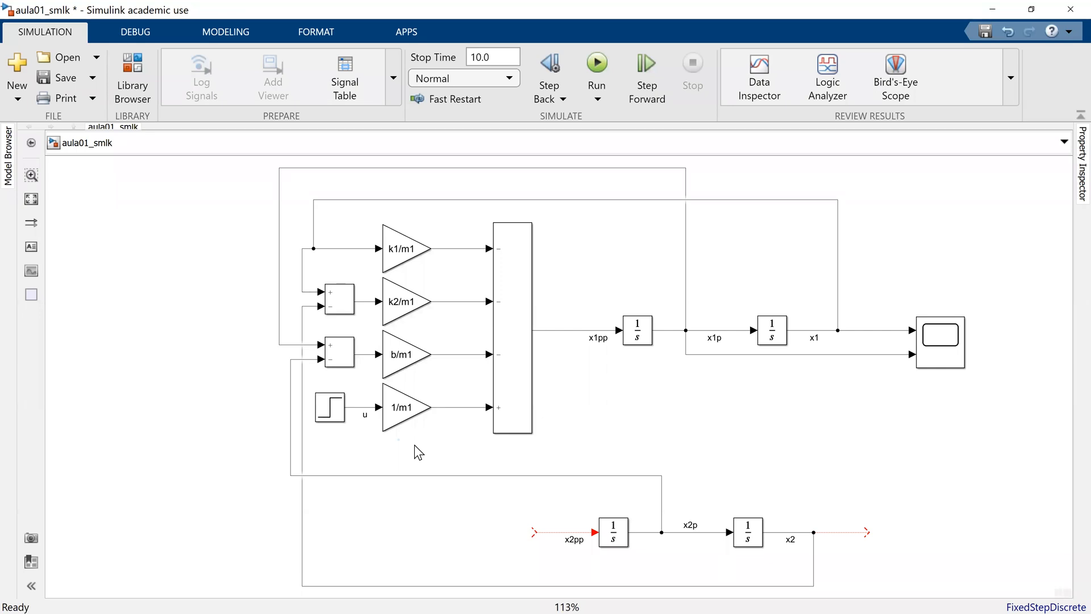
key("ctrl+s")
left_click(516, 236)
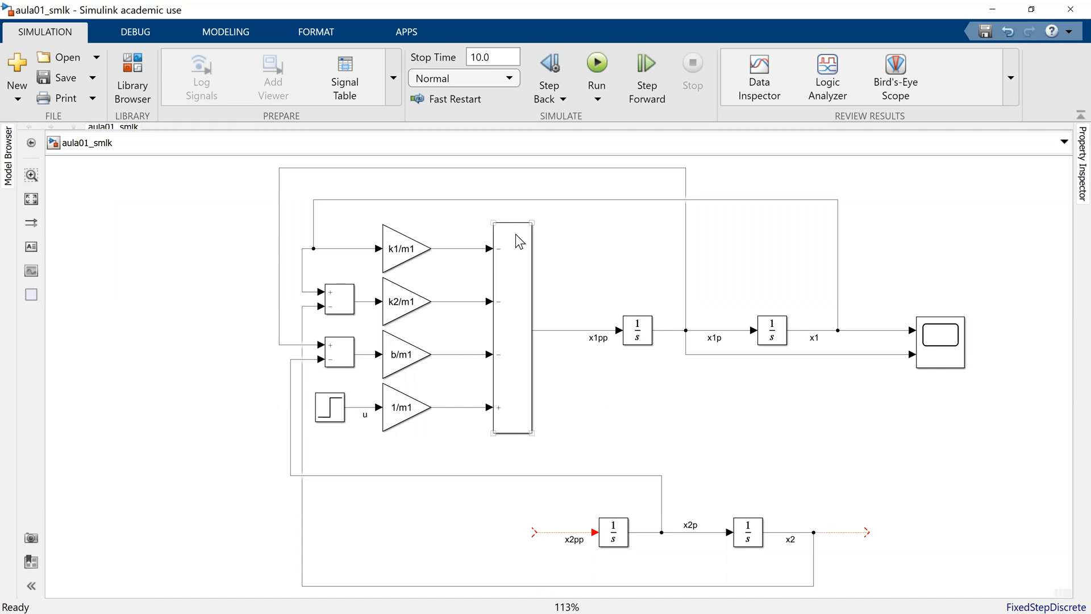
key("alt+Tab")
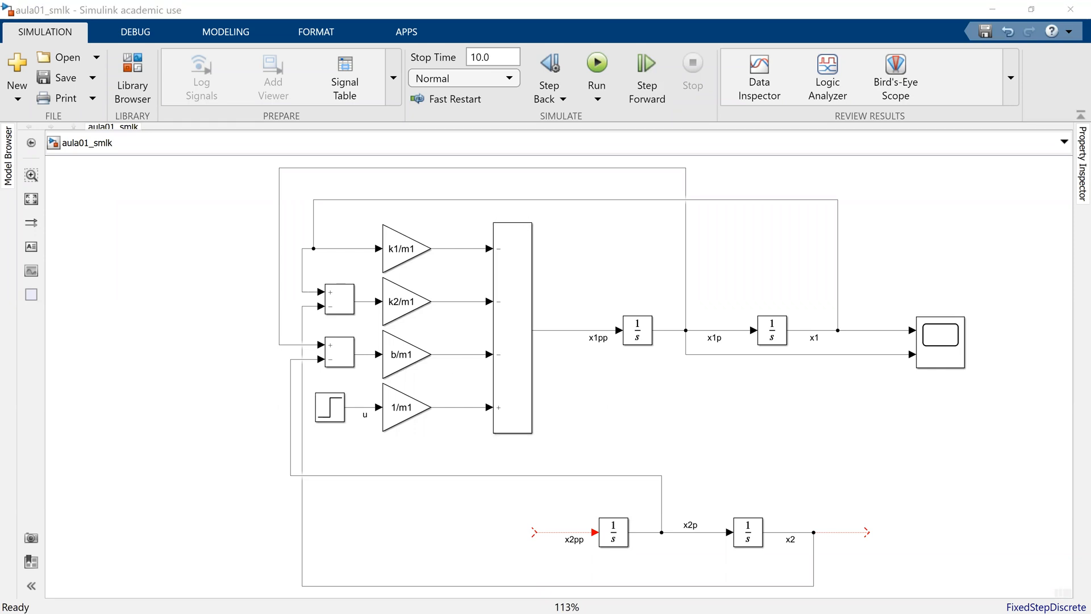
left_click(343, 295)
left_click(236, 31)
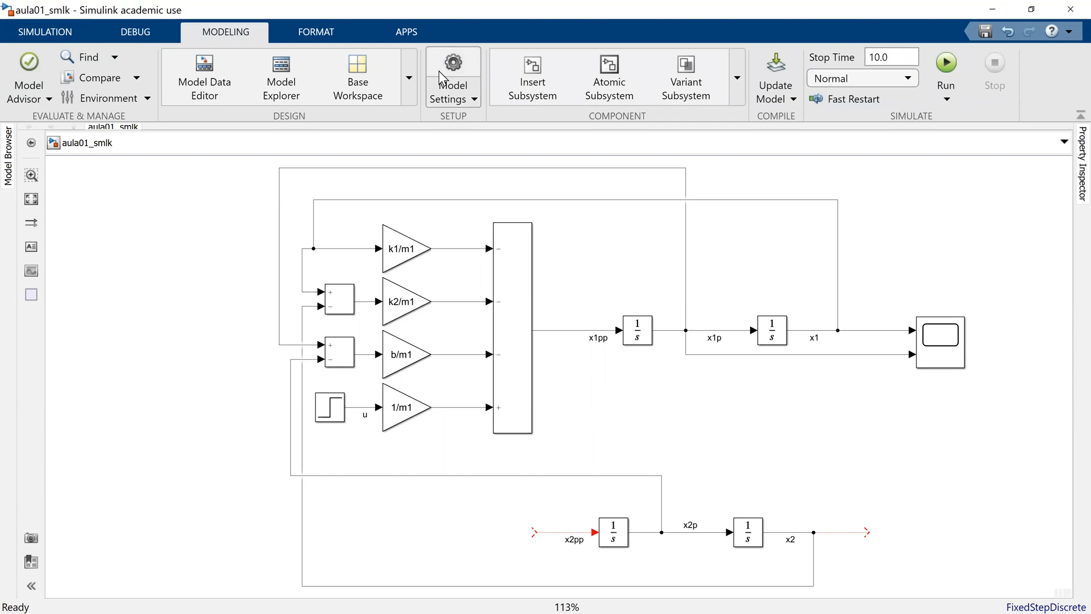
left_click(452, 62)
left_click(79, 29)
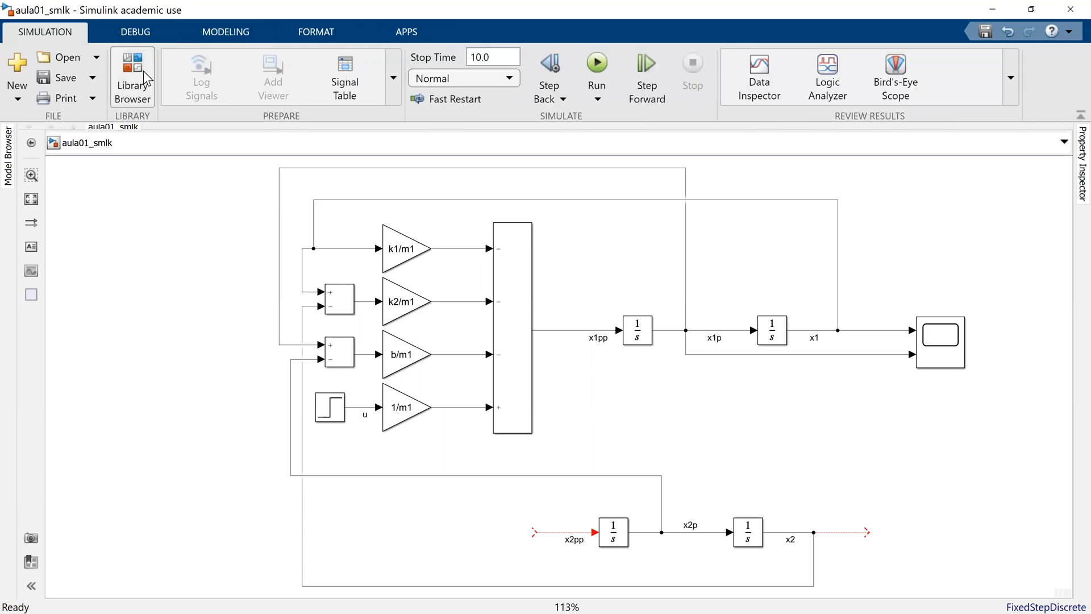
left_click(137, 104)
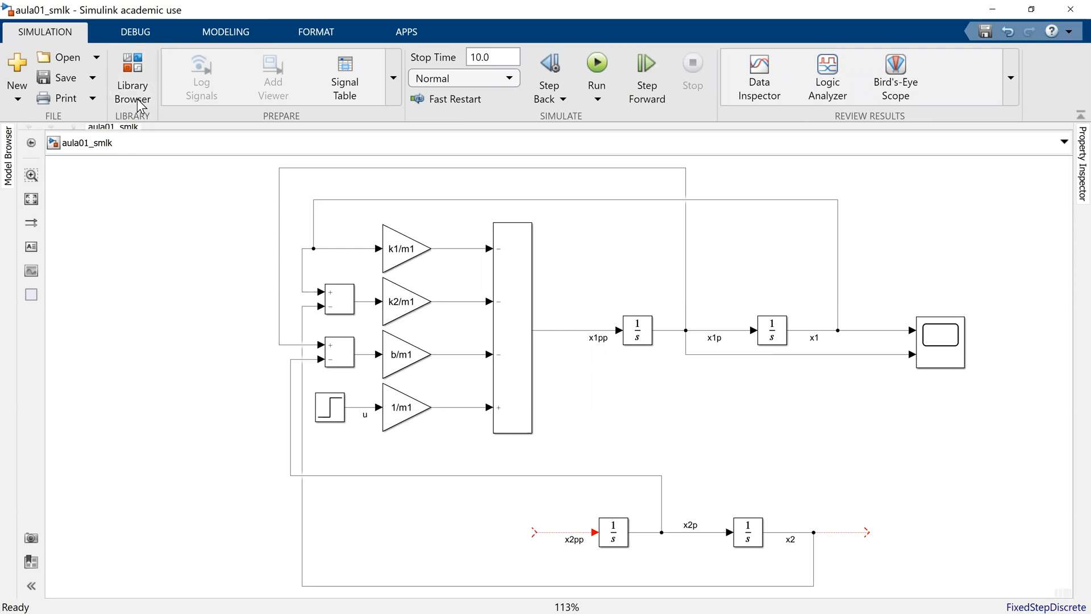
left_click(237, 35)
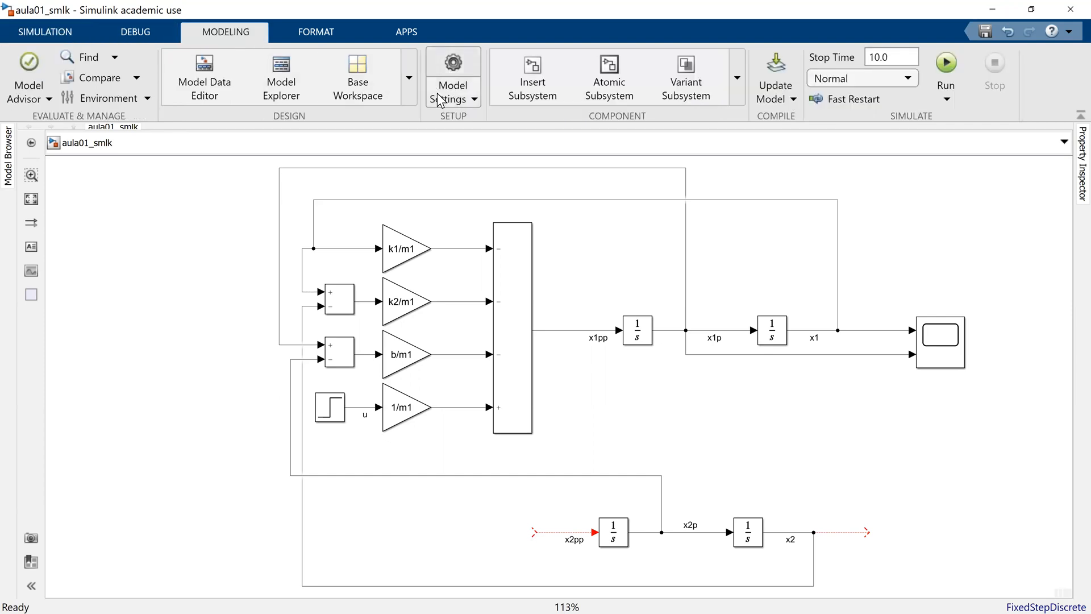
left_click(83, 34)
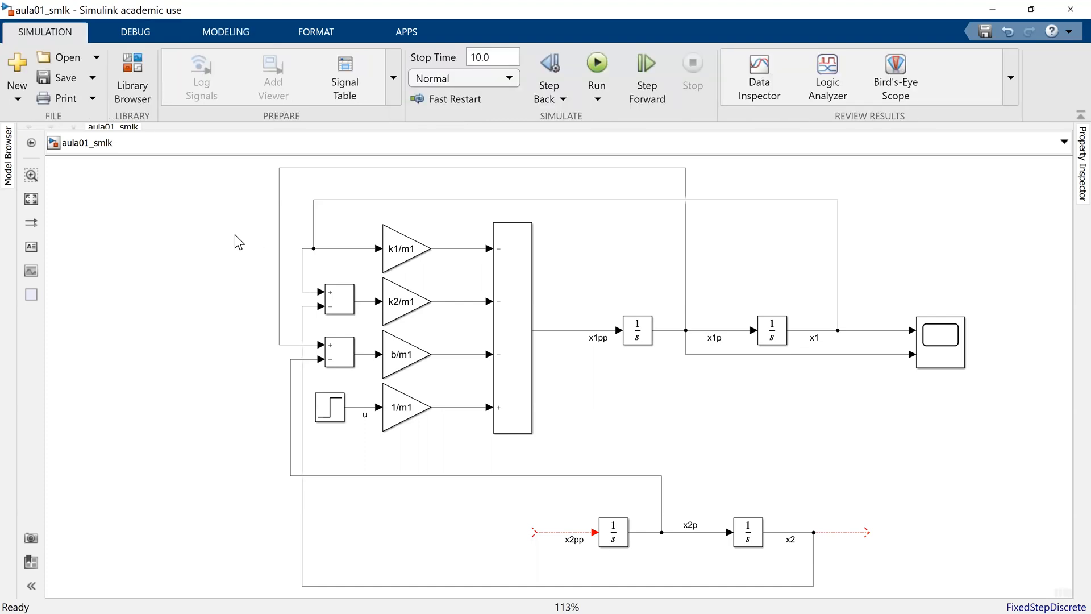
Step: Search the quick block insert for add on the empty canvas beside the x1 equation, and cancel without inserting
double_click(159, 309)
type("add")
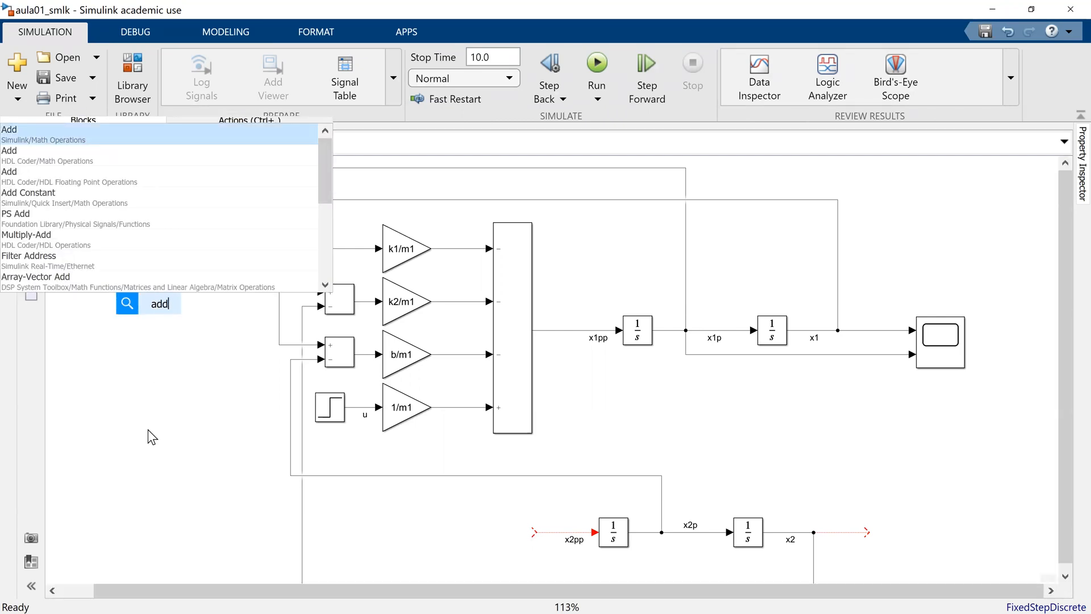
key("BackSpace")
key("BackSpace")
key("BackSpace")
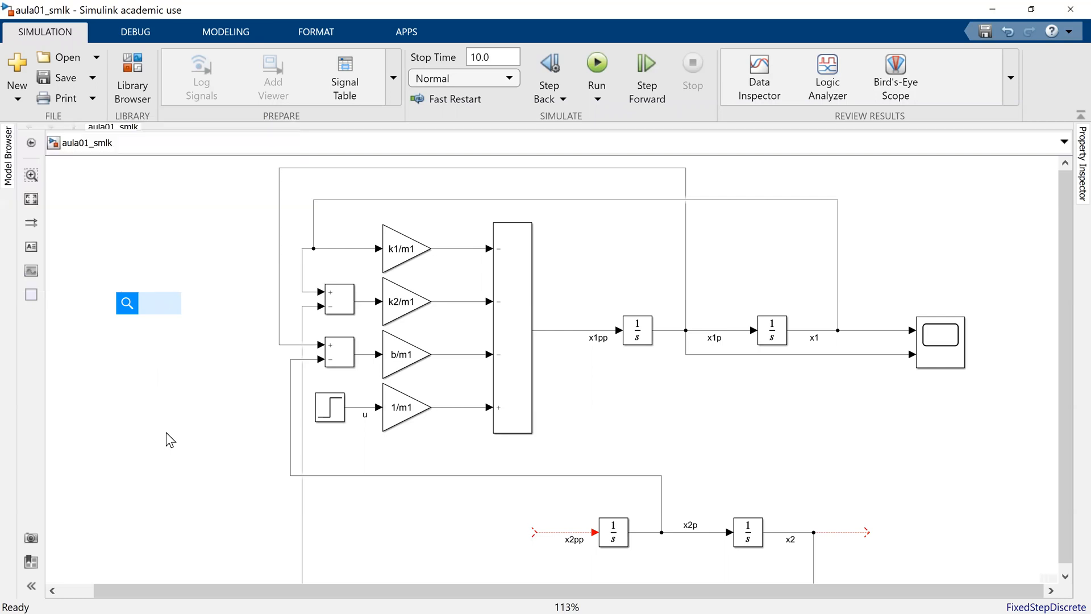
key("Escape")
Step: Open the value of the k1/m1 gain for editing
left_click(403, 254)
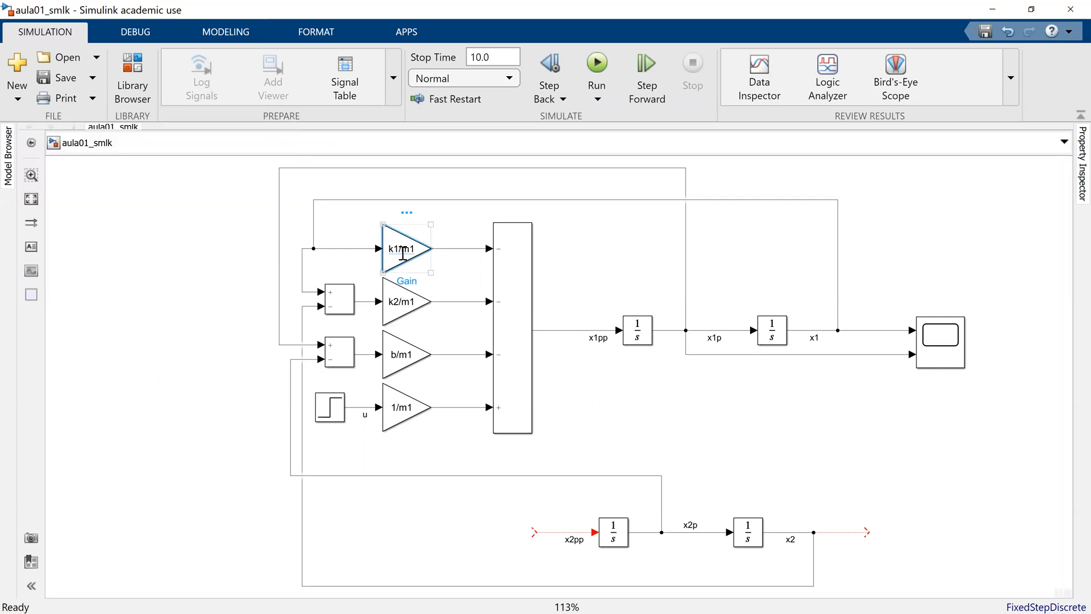
left_click(402, 250)
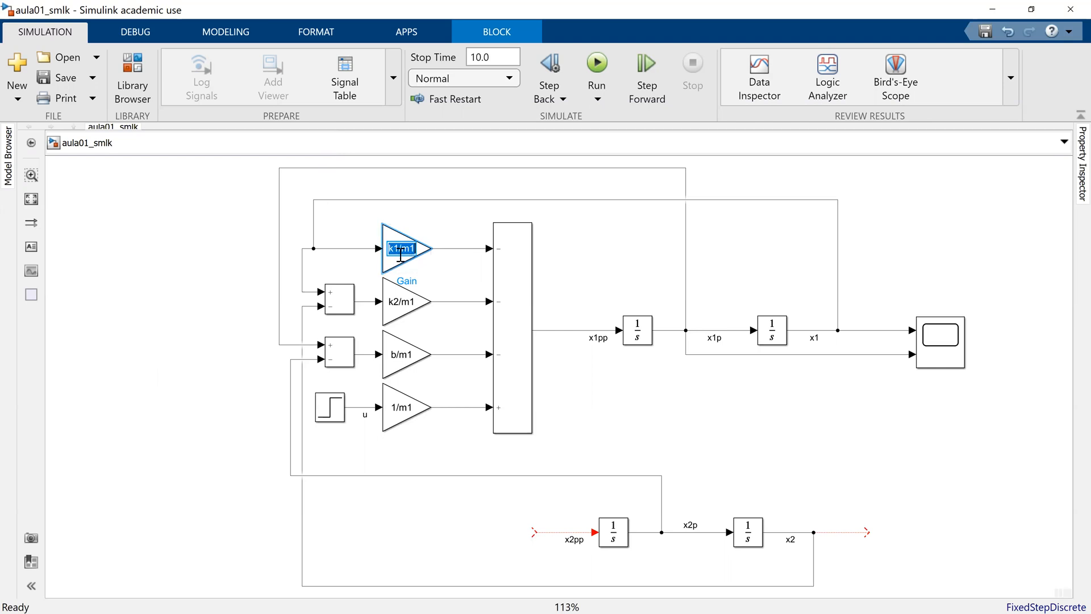
left_click(602, 282)
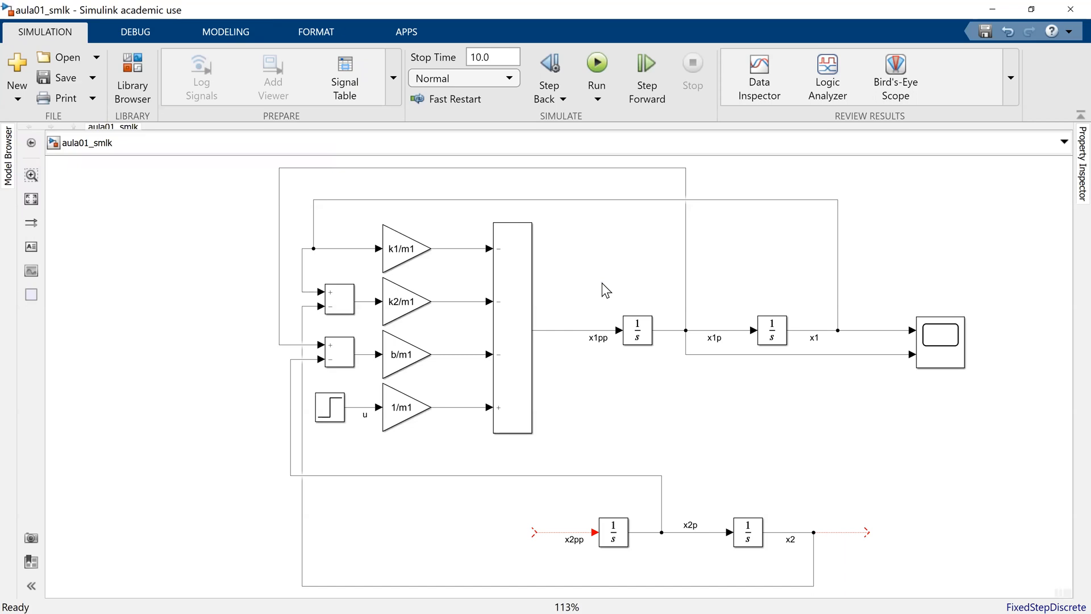
Step: Move the Step block away from the 1/m1 gain, to the outer side of the vertical feedback lines
left_click(330, 407)
left_click_drag(330, 407, 216, 408)
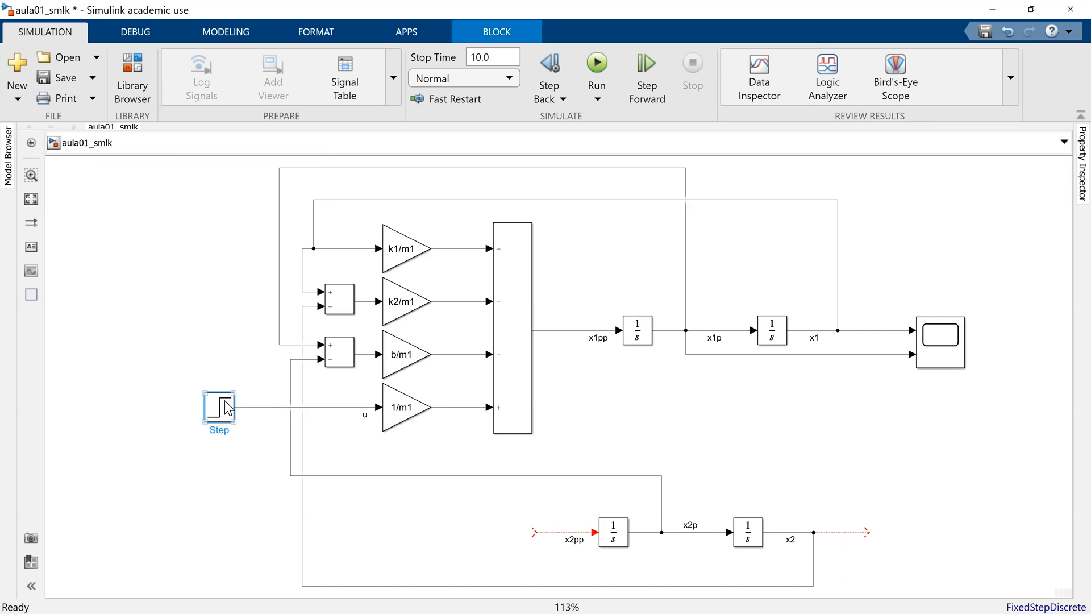
left_click(401, 300)
left_click(401, 300)
left_click(201, 336)
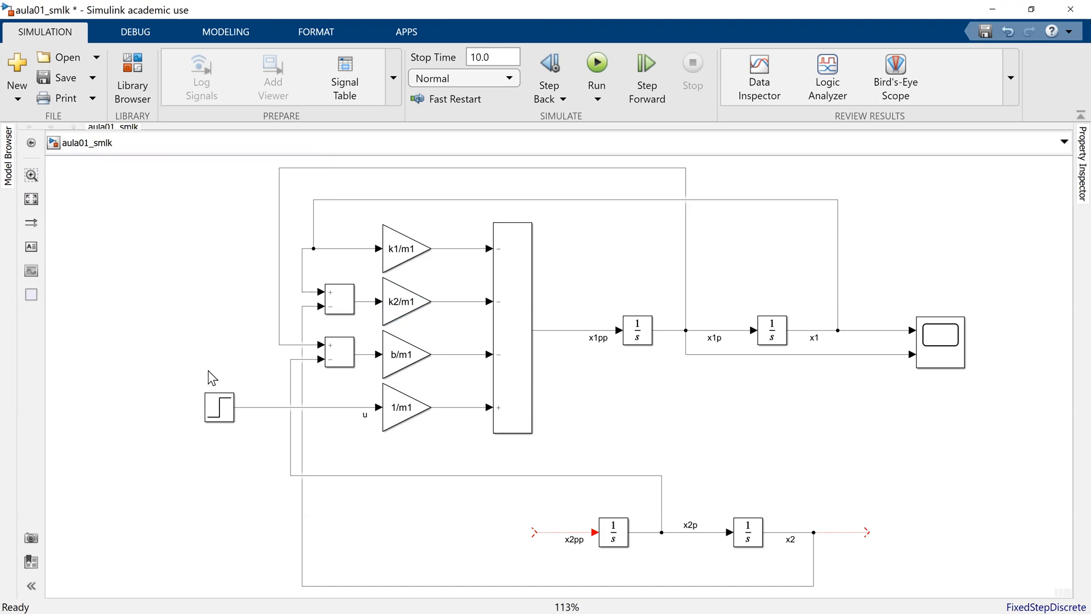
left_click_drag(205, 401, 201, 401)
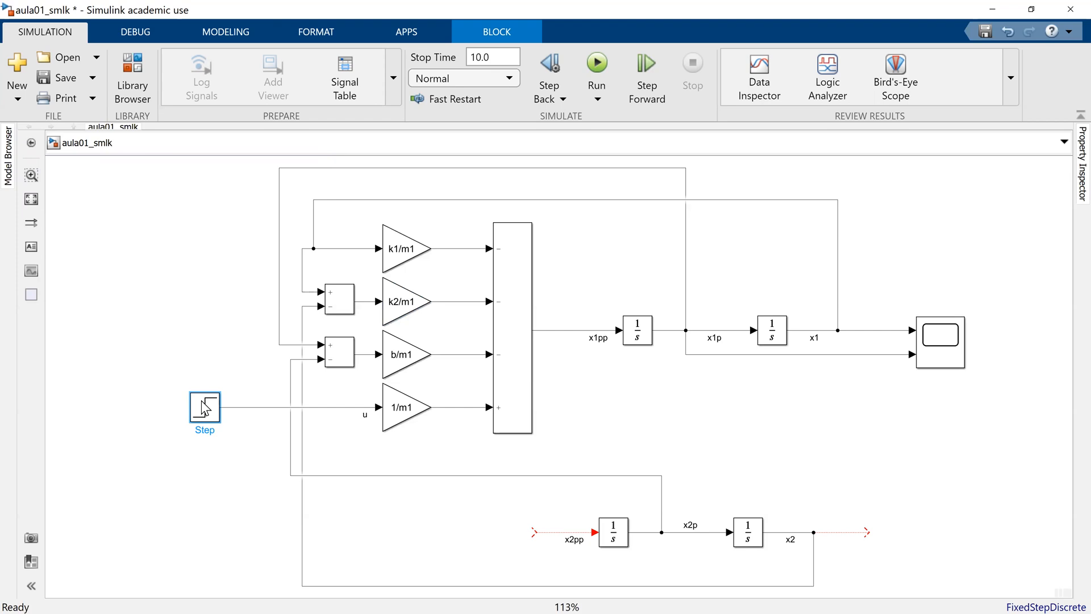
Step: Save the model and shift the vertical segment of the x1 feedback line before the k1/m1 gain outward to straighten it
left_click(247, 360)
left_click(66, 82)
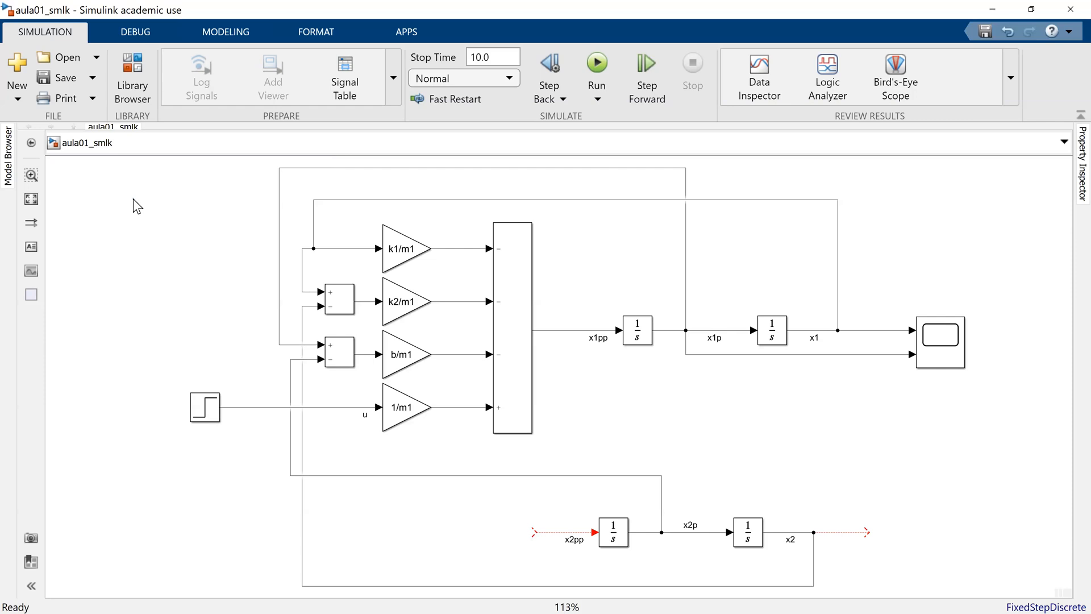
left_click(314, 229)
left_click_drag(314, 231, 302, 232)
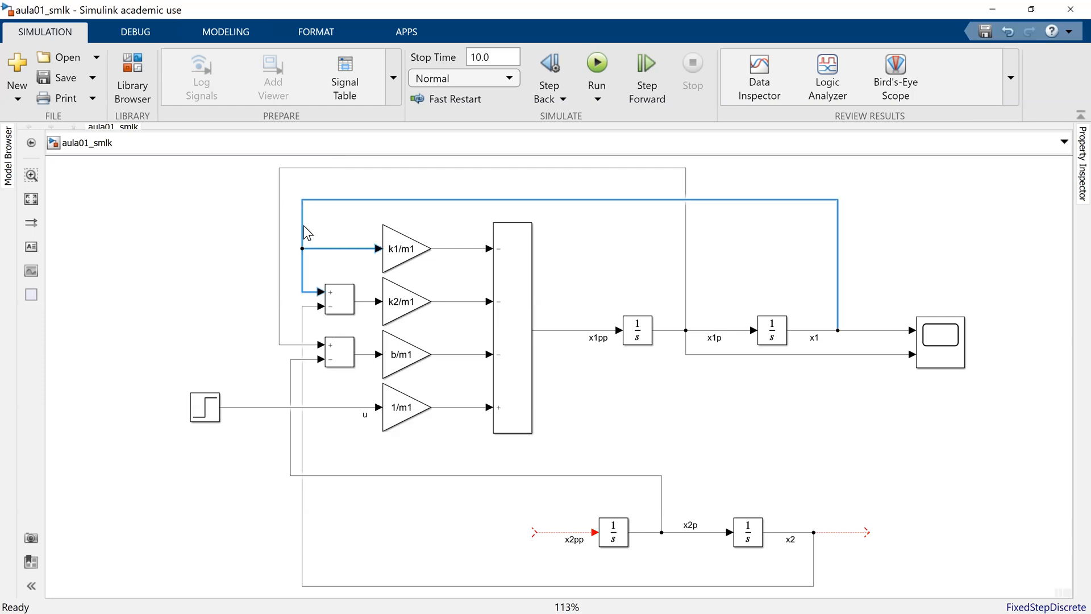
left_click(790, 382)
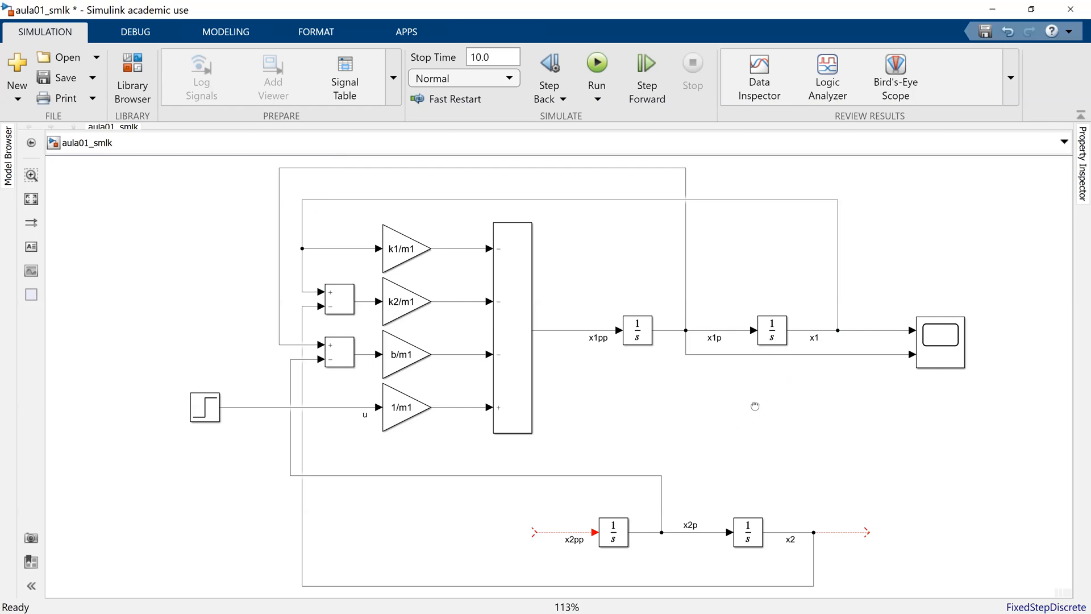
Step: Restore, move and resize the model window so the x2 part of the diagram and the PDF equations are visible together
scroll(745, 365, "down", 3)
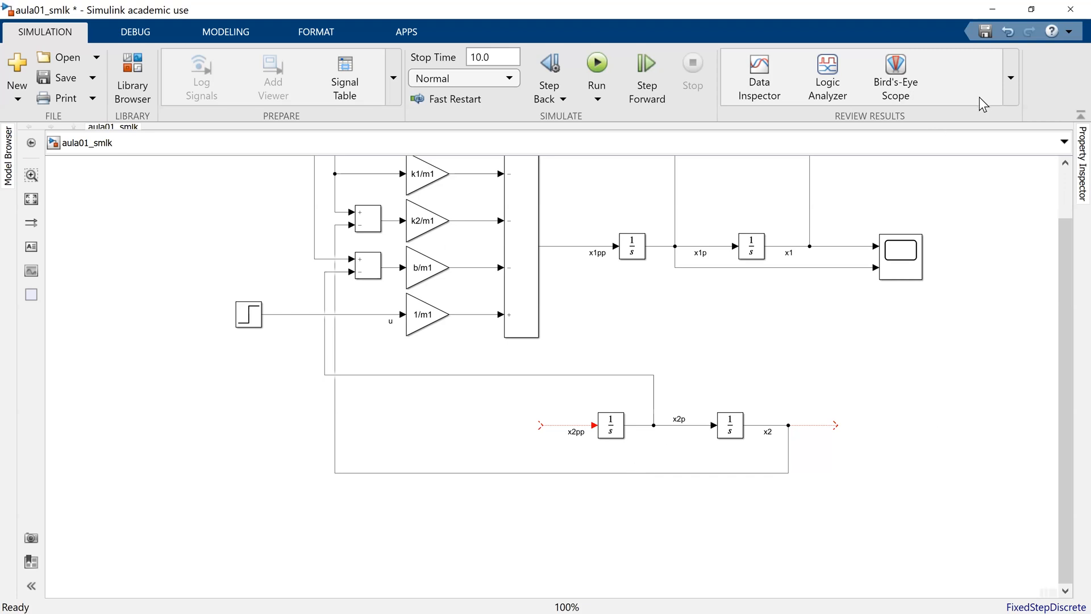
left_click(1032, 9)
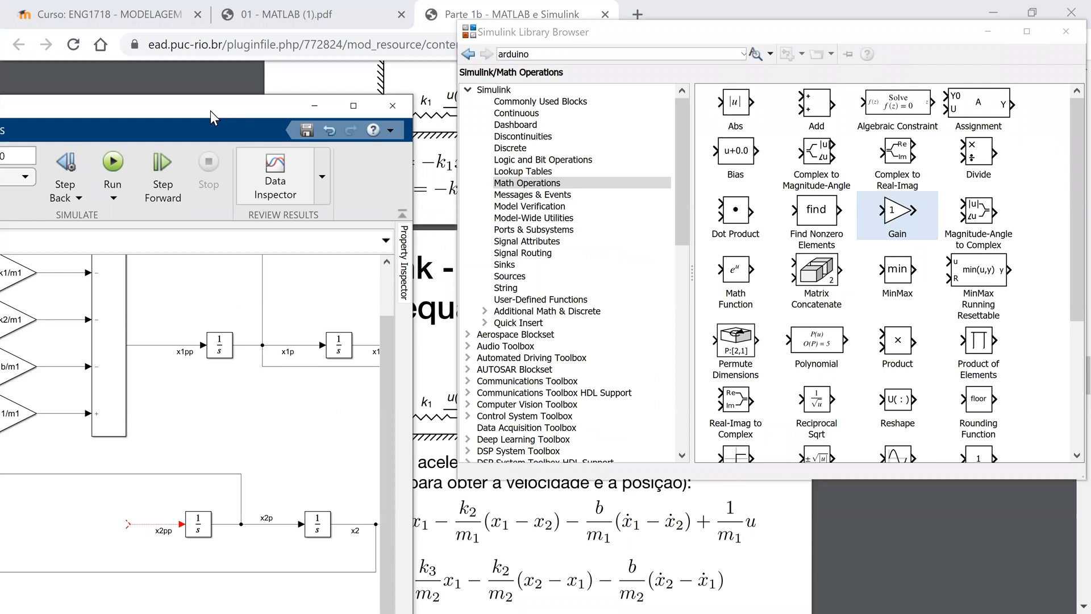
left_click_drag(210, 110, 624, 22)
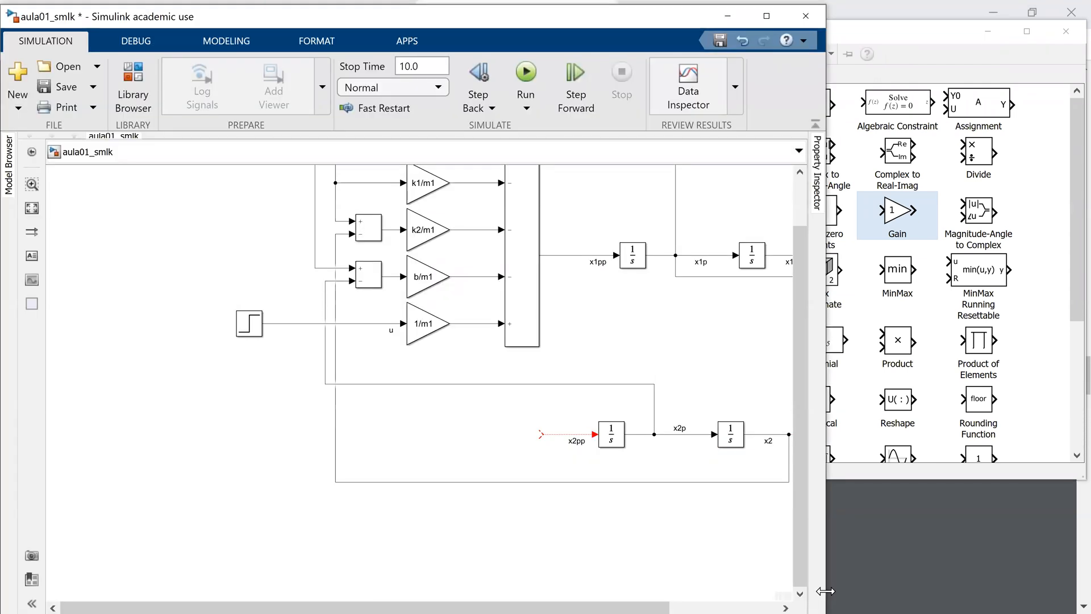
left_click_drag(826, 591, 863, 589)
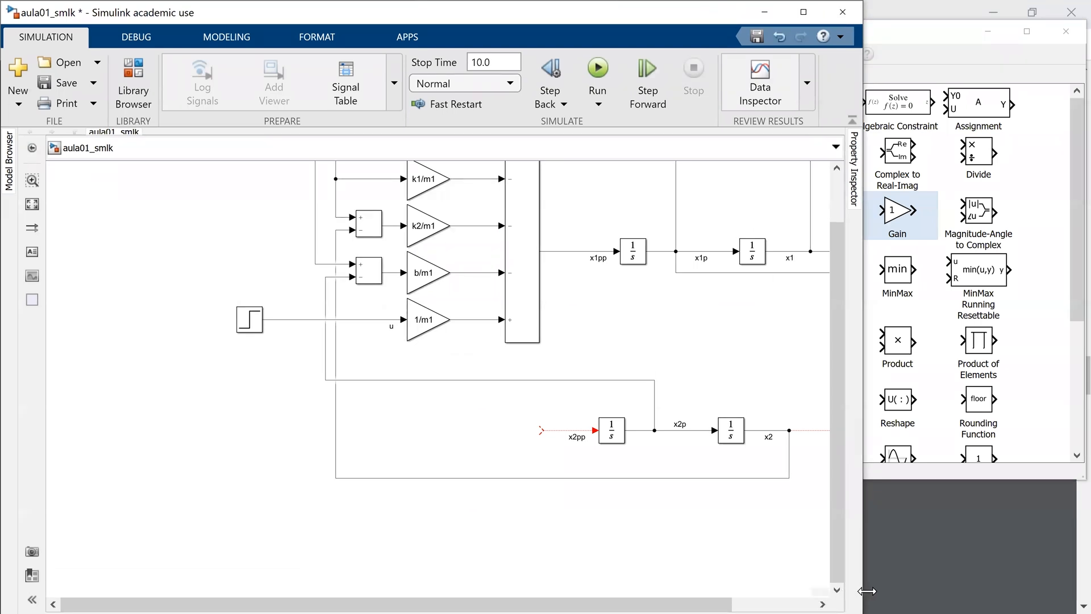
left_click_drag(663, 14, 706, 0)
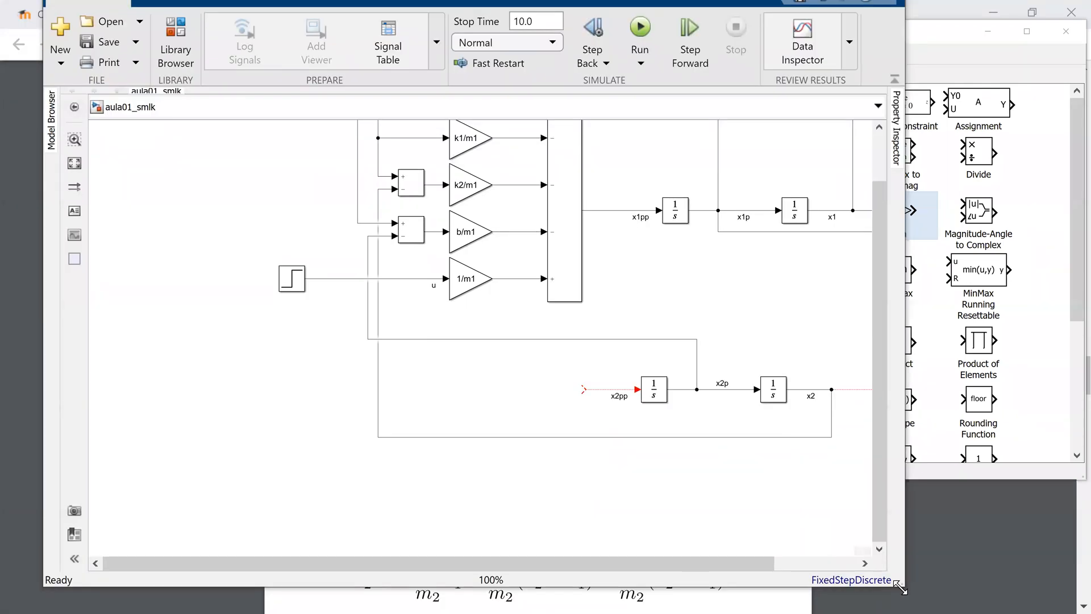
left_click_drag(900, 587, 1003, 500)
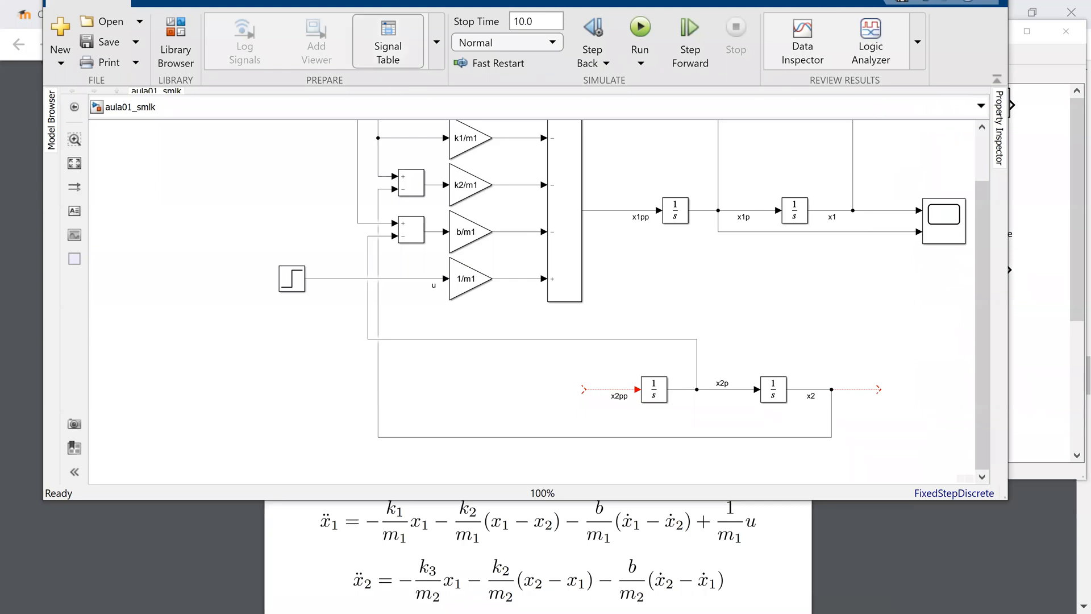
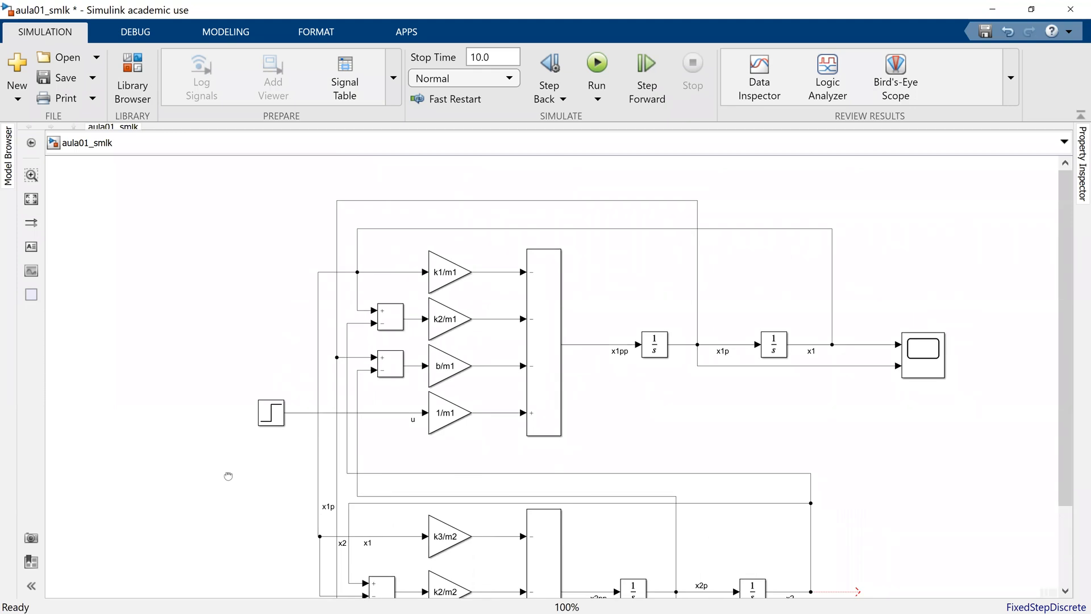
Step: Move the Step block farther out from the feedback lines and place a copy of the Scope on the x2 output
left_click_drag(264, 425, 188, 424)
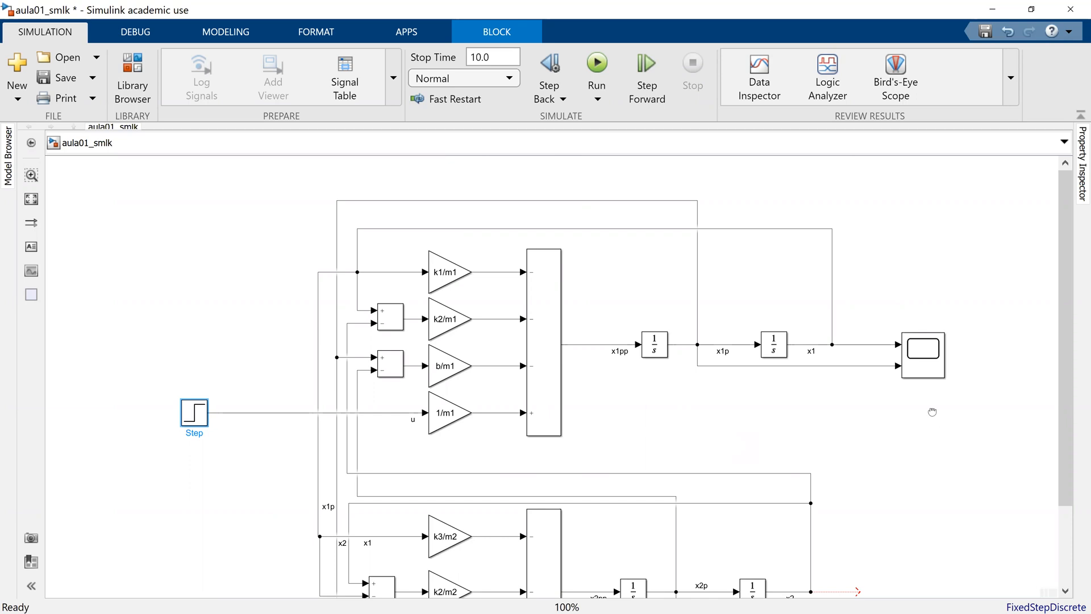
scroll(932, 398, "down", 4)
left_click(938, 240)
left_click_drag(938, 243, 860, 499)
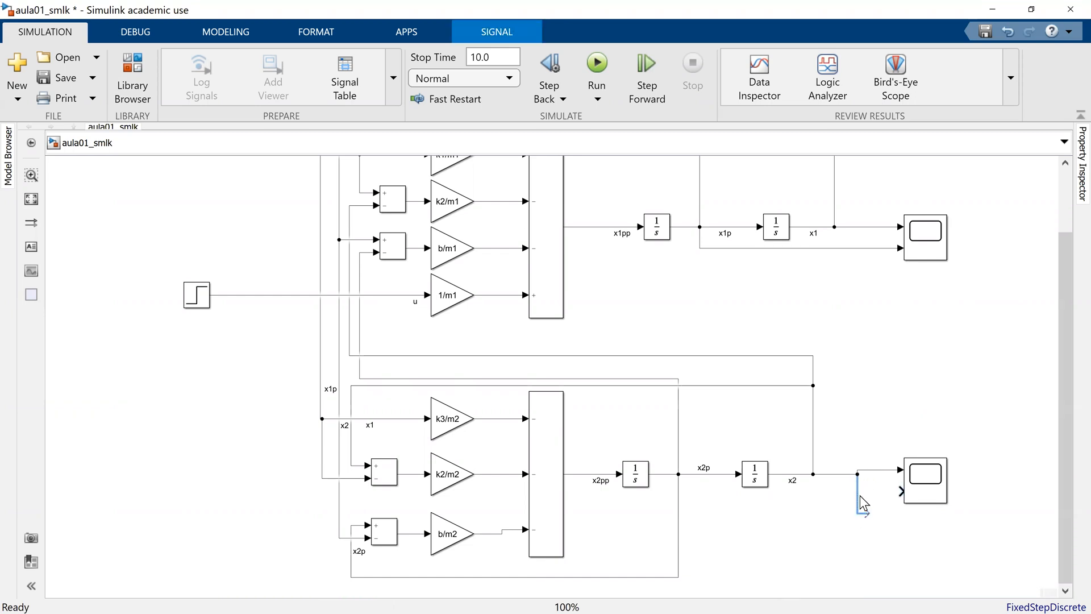
Step: Undo the stray branch on the x2 line and connect x2p to the second input of the copied Scope
key("ctrl+z")
mouse_move(933, 487)
left_mouse_down()
mouse_move(949, 492)
mouse_move(738, 506)
mouse_move(704, 473)
left_mouse_up()
left_click(900, 434)
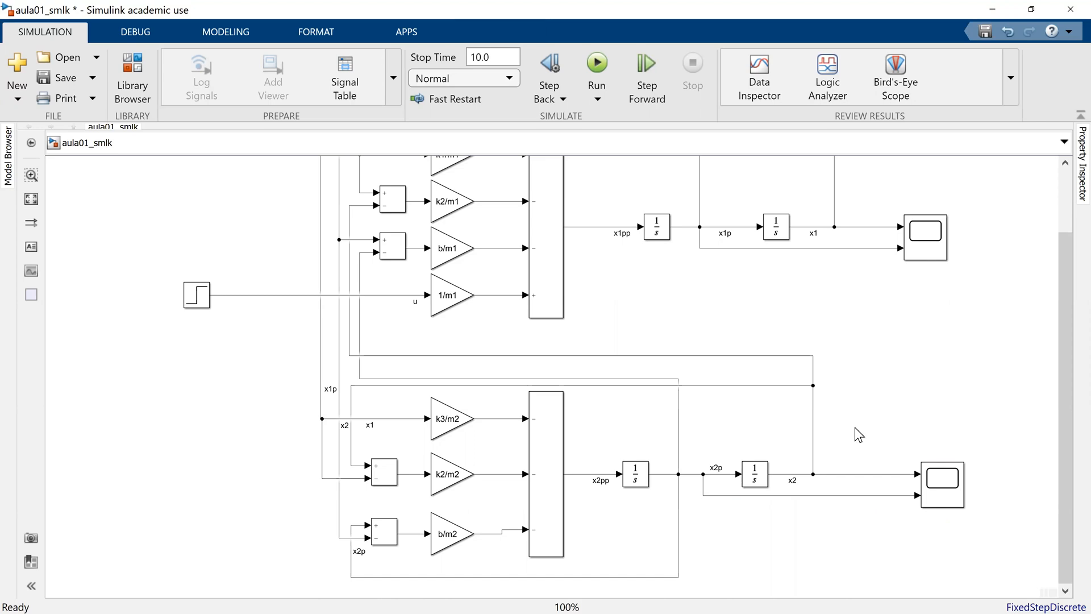
Step: Fit the whole diagram in view, minimize the toolstrip and save the model
key("space")
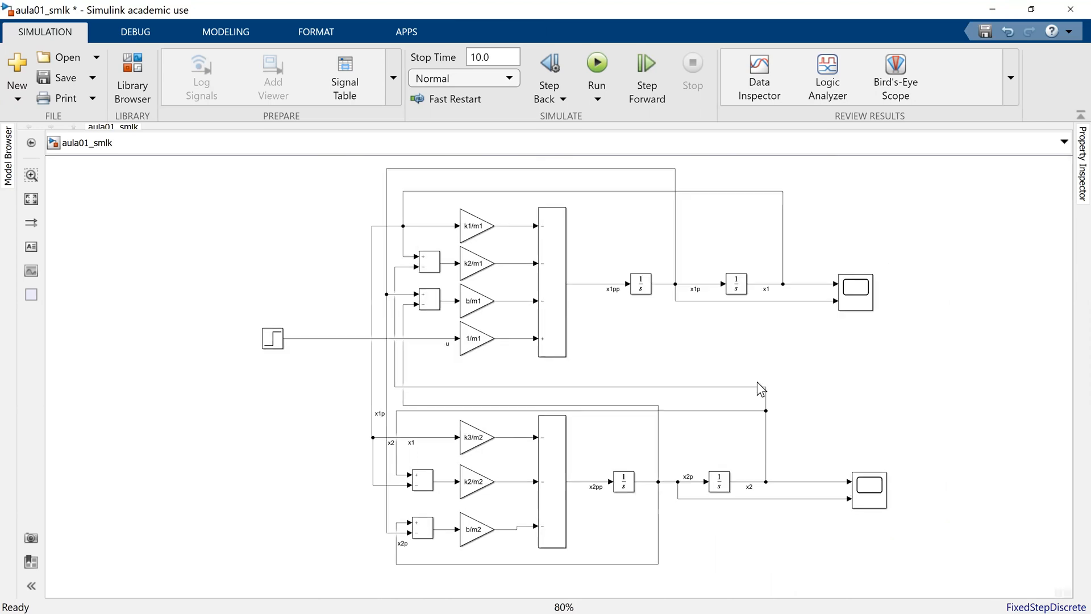
left_click_drag(757, 383, 764, 389)
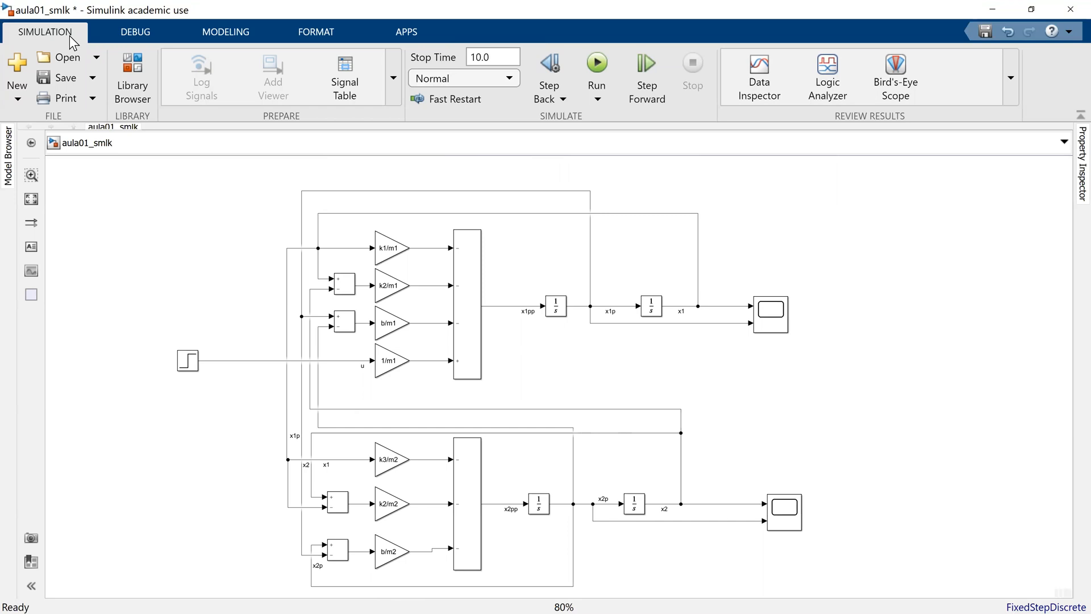
double_click(69, 36)
key("ctrl+s")
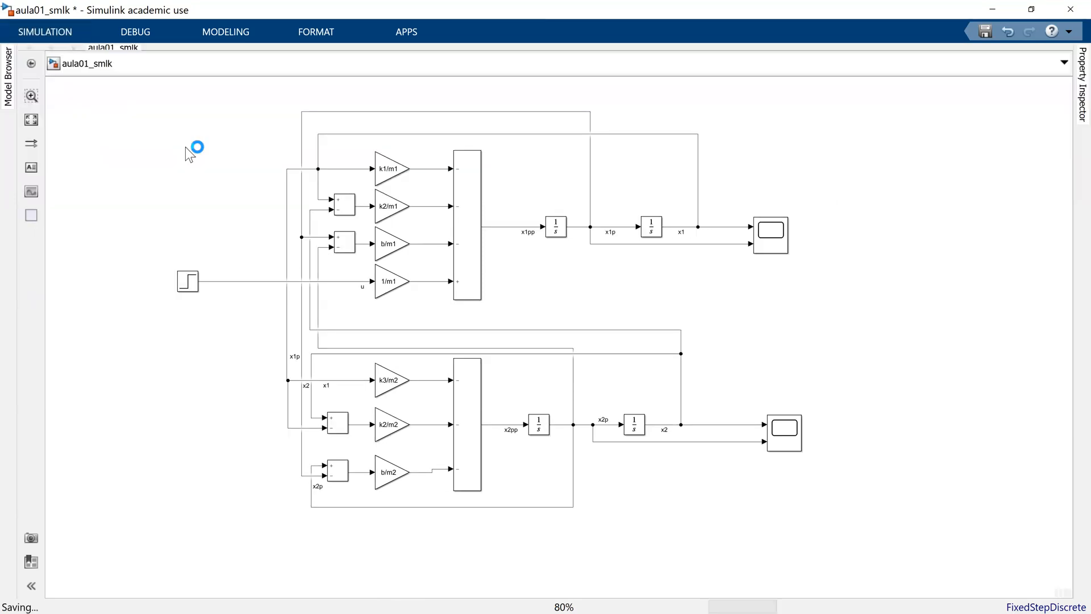
Step: Delete the Scope of the x2 equation and detach the remaining Scope from the x1 and x1p lines
scroll(210, 115, "up", 1)
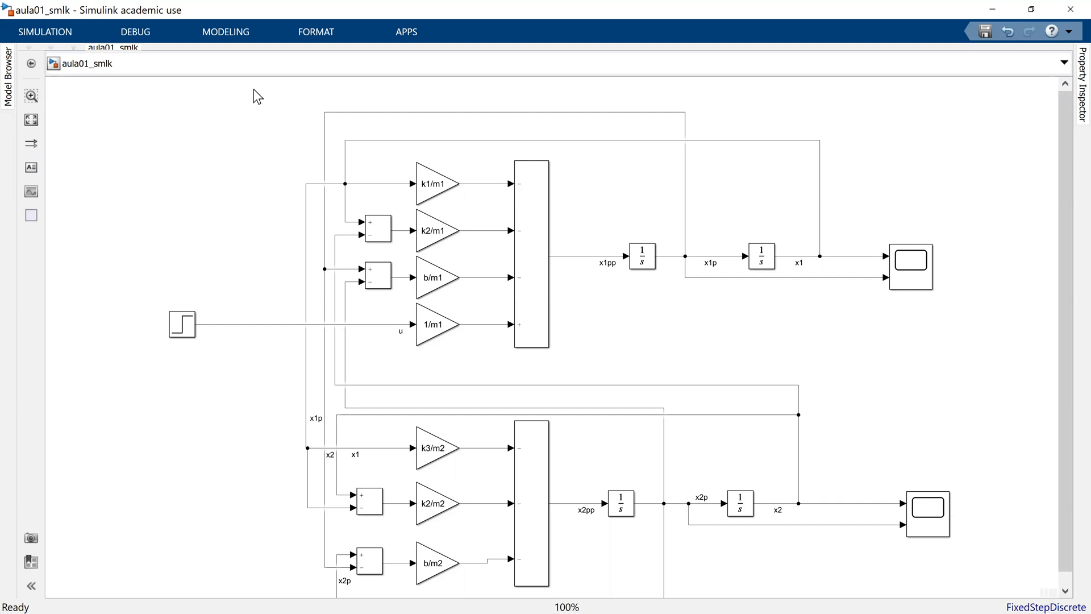
left_click(936, 518)
key("Delete")
left_click_drag(915, 273, 852, 256)
left_click_drag(938, 276, 875, 280)
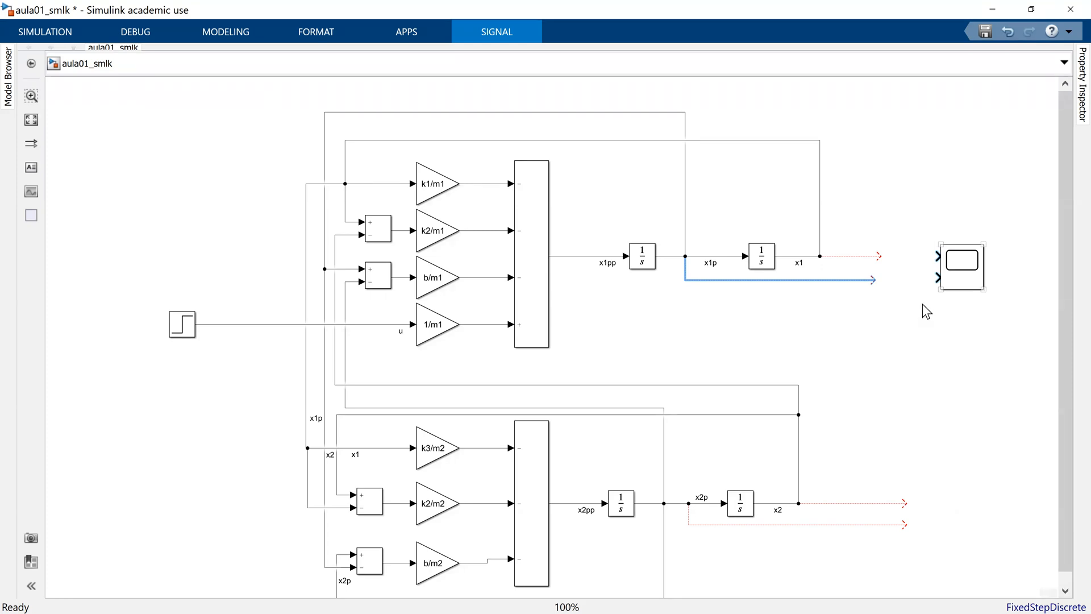
left_click(887, 333)
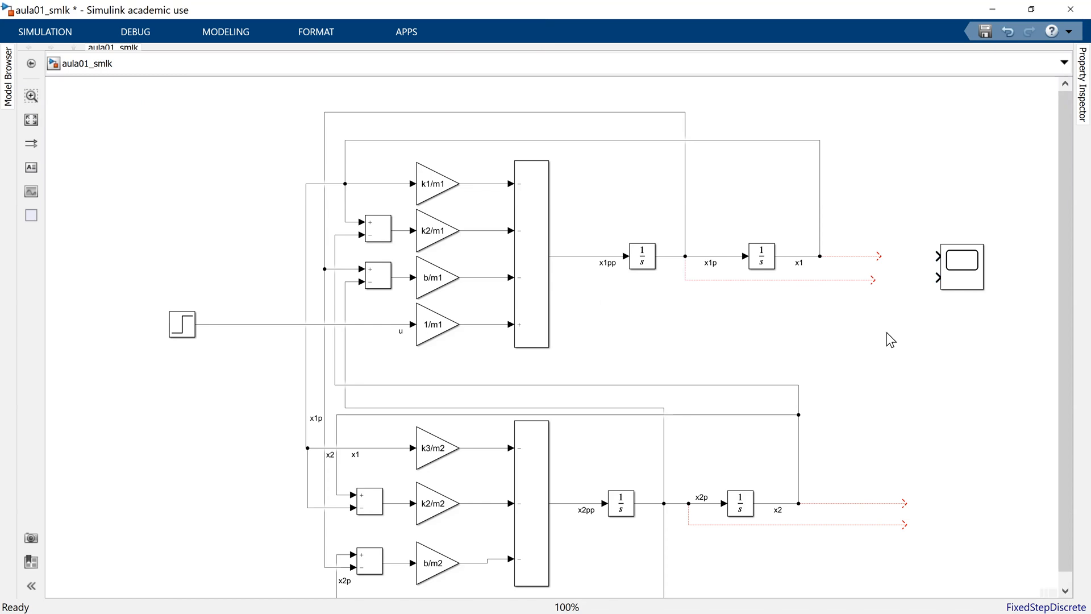
Step: Insert a Bus Creator block below the loose ends of the x1 and x1p lines
double_click(886, 332)
type("bus cre")
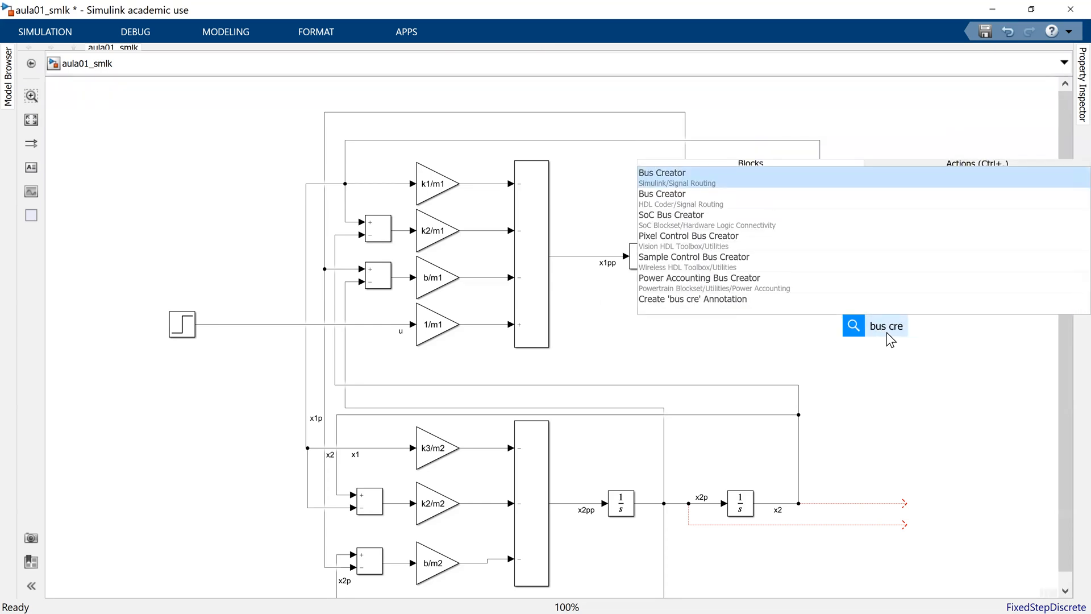
key("Return")
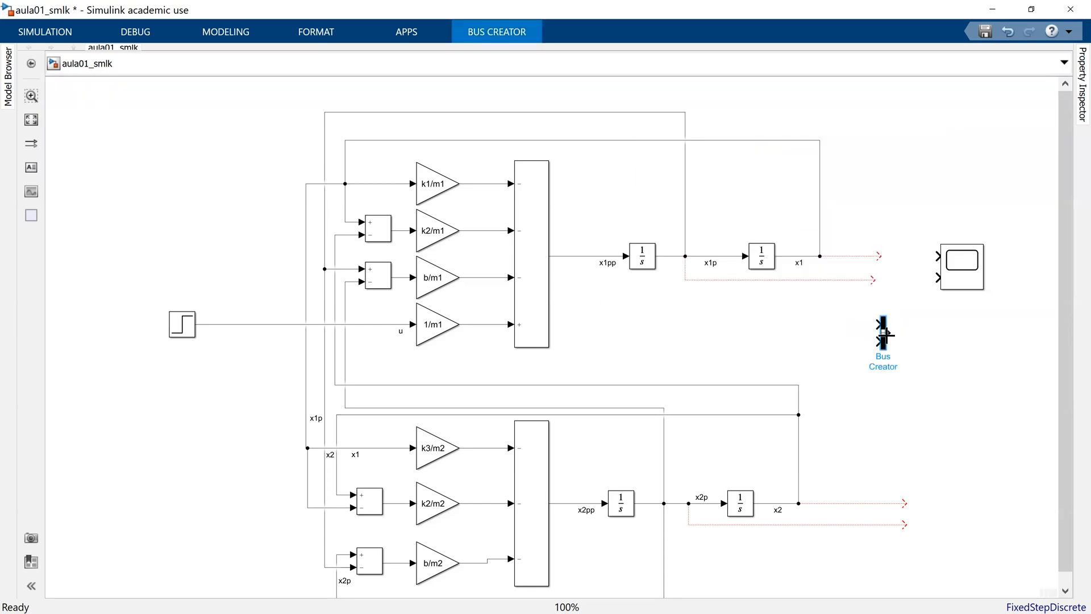
Step: Enlarge the Scope and place the Bus Creator so that x1 connects to its first input
left_click_drag(982, 287, 1023, 326)
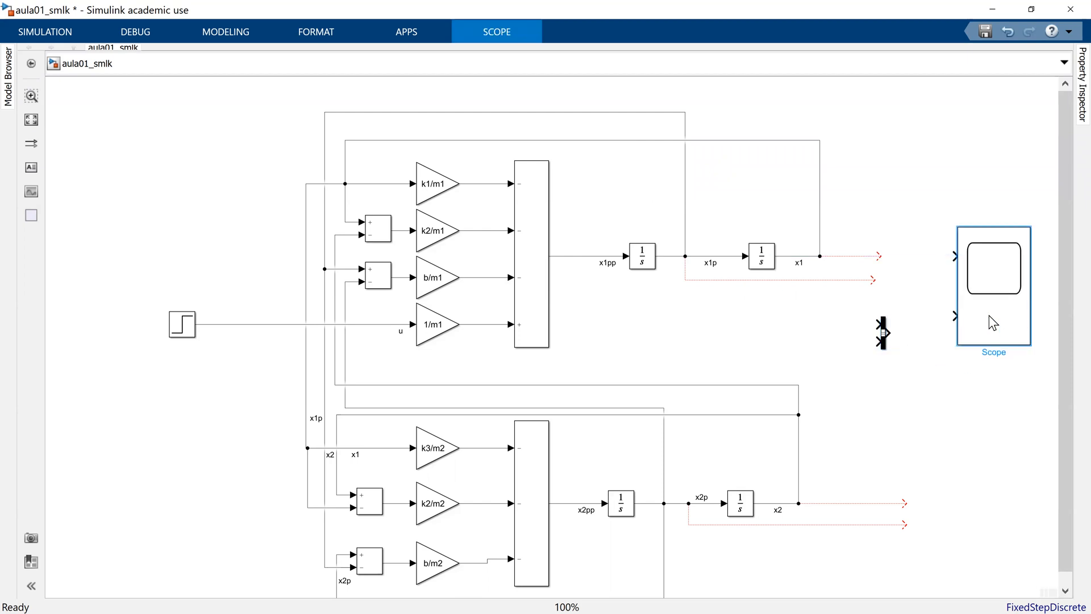
left_click_drag(886, 336, 903, 256)
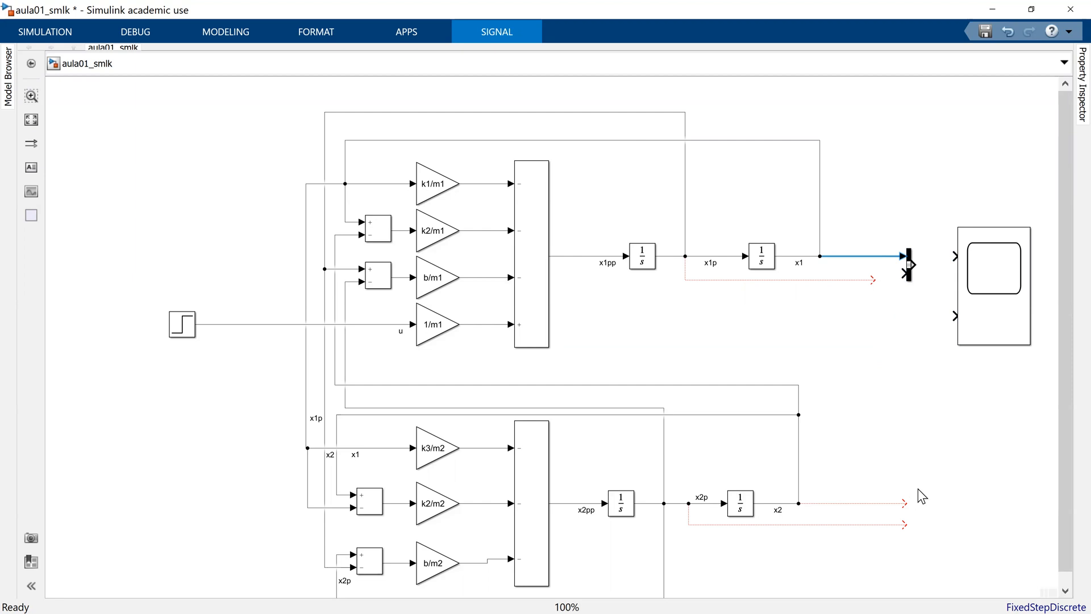
left_click(908, 268)
Step: Insert a Mux block on the empty canvas below the Bus Creator
double_click(897, 383)
type("m")
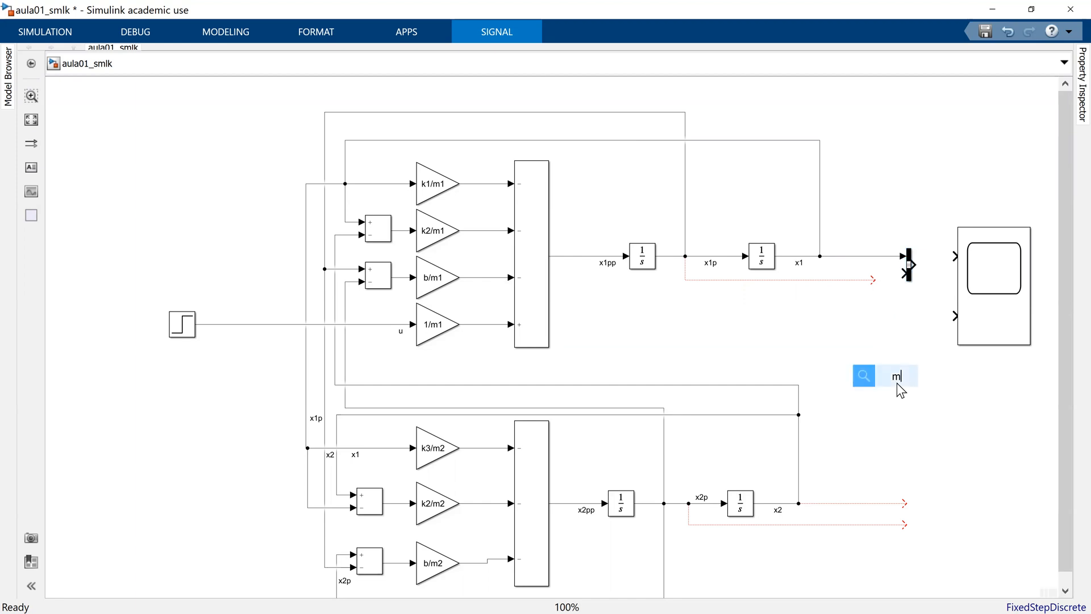
type("ux")
key("Return")
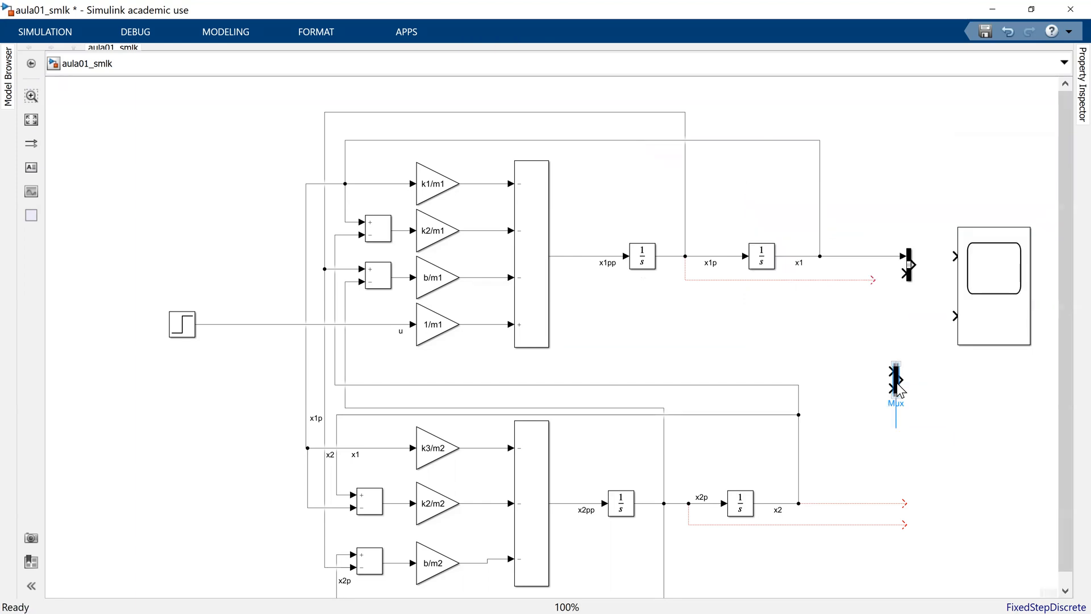
left_click(936, 397)
Step: Move the x1 signal label next to the Bus Creator input and the Mux block beneath the Scope
left_click_drag(802, 266, 884, 264)
left_click(897, 380)
left_click_drag(897, 380, 977, 392)
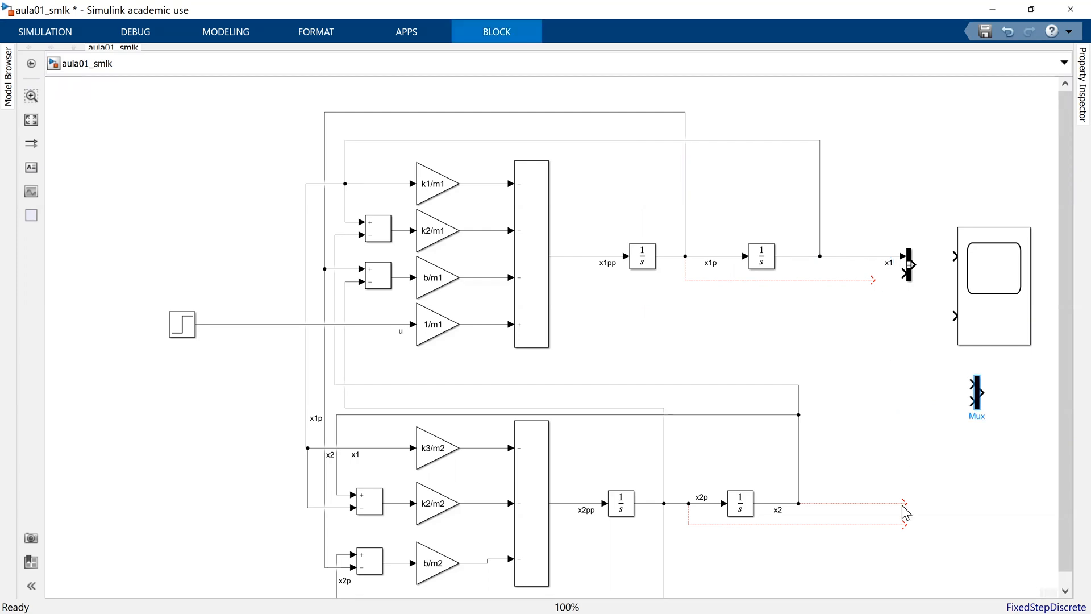
Step: Connect x2 to the second Bus Creator input, reroute its line and show the x2 label on that branch
left_click_drag(904, 504, 904, 275)
left_click_drag(798, 347, 889, 357)
left_click(905, 334)
double_click(890, 283)
left_click(910, 339)
Step: Connect the Bus Creator output to the first Scope input and name the signal pos
left_click_drag(918, 259, 987, 304)
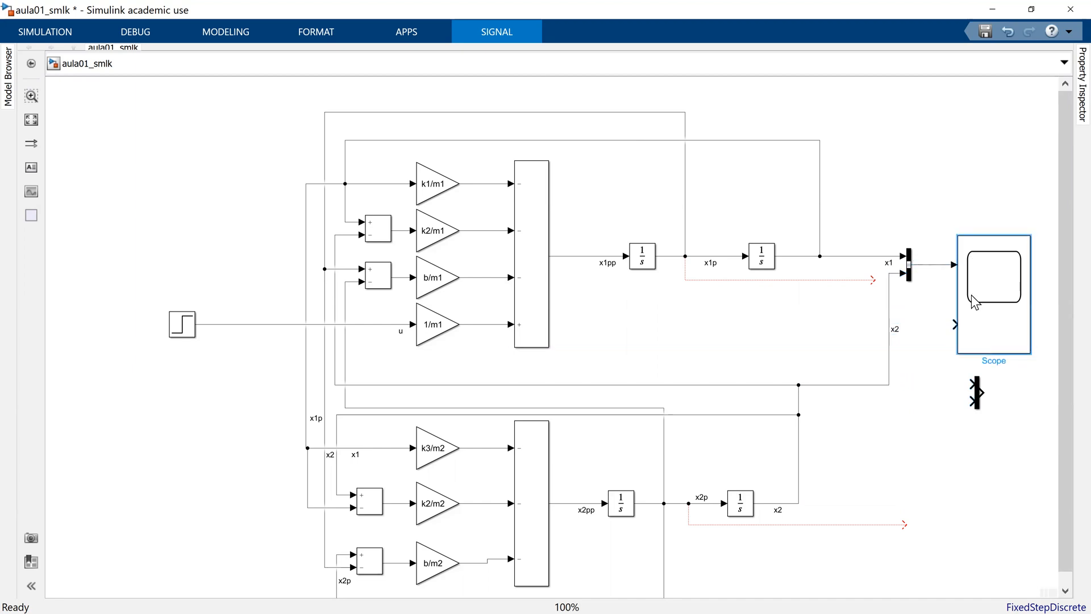
left_click(934, 265)
double_click(937, 274)
type("pos")
left_click(1008, 165)
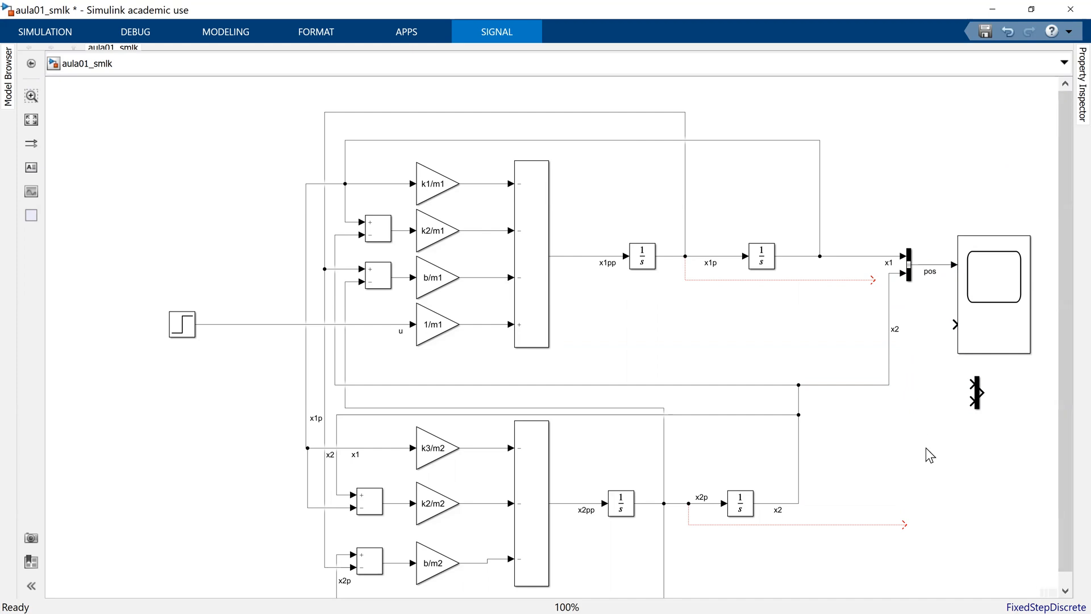
Step: Copy the Bus Creator onto the second Scope input and name its output signal vel
left_click_drag(911, 273, 937, 332)
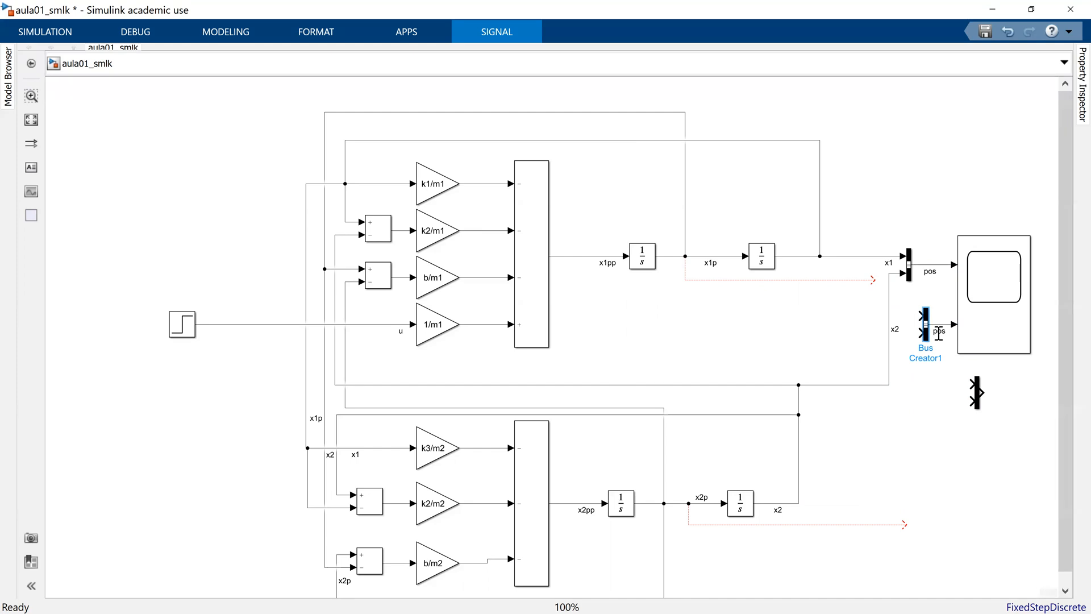
double_click(938, 331)
type("vel")
left_click(926, 325)
Step: Connect x1p and x2p to the inputs of the vel Bus Creator and reroute the x2p line
mouse_move(921, 314)
left_mouse_down()
mouse_move(871, 279)
mouse_move(841, 316)
left_mouse_up()
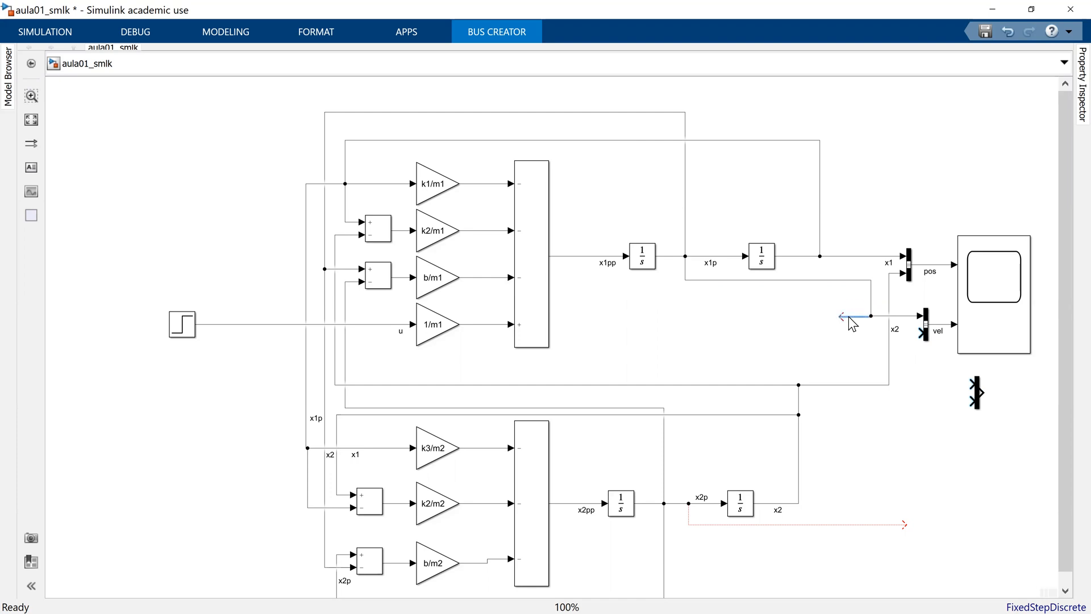
left_click_drag(921, 333, 908, 523)
left_click_drag(689, 373, 911, 414)
Step: Delete the unused Mux block beneath the Scope and save the model
left_click_drag(951, 368, 1035, 442)
key("Delete")
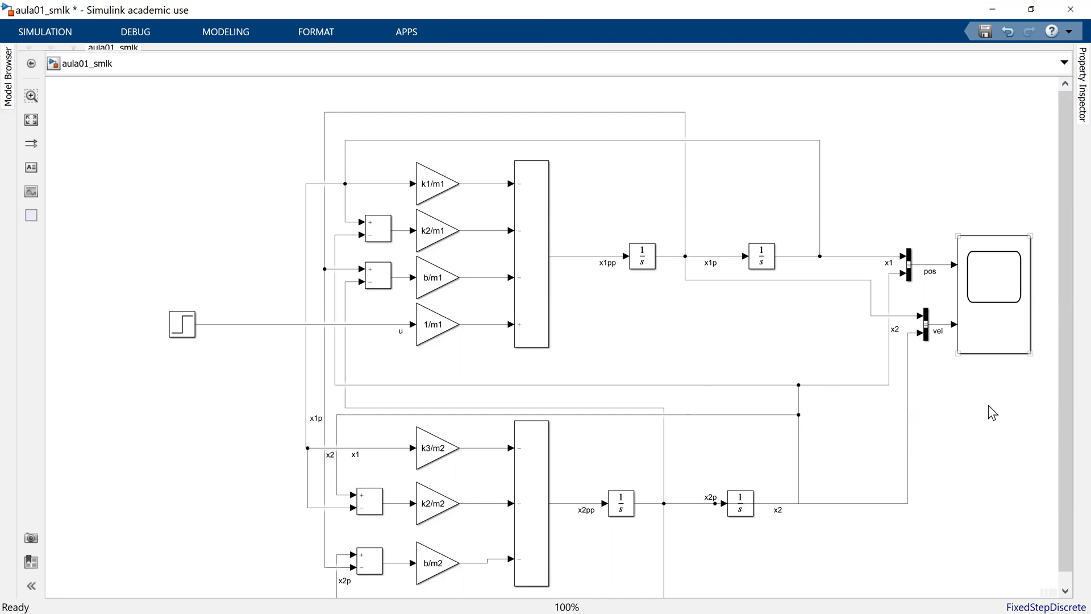
left_click(889, 310)
left_click(880, 253)
left_click(939, 400)
left_click(910, 271)
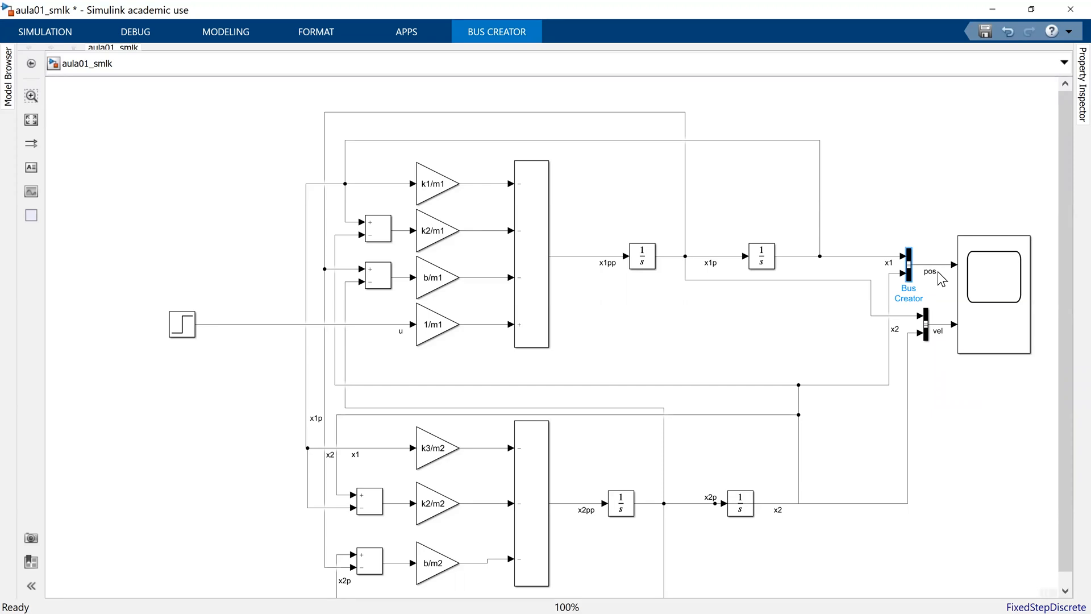
left_click(1006, 444)
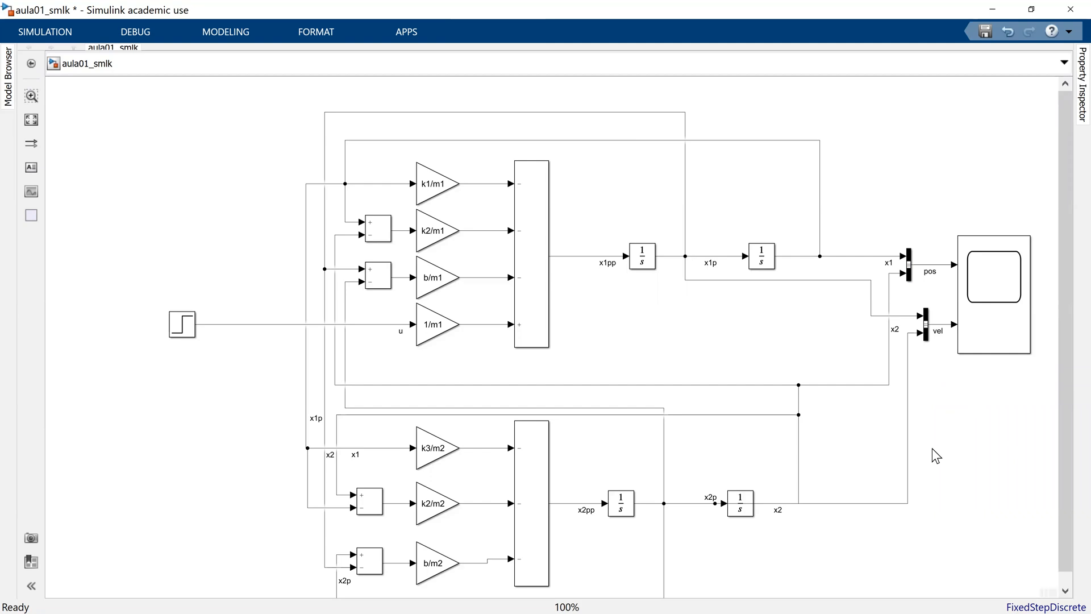
left_click(63, 36)
key("ctrl+s")
Step: Insert a Mux block beneath the Scope, delete it again and save the model
double_click(981, 403)
type("mux")
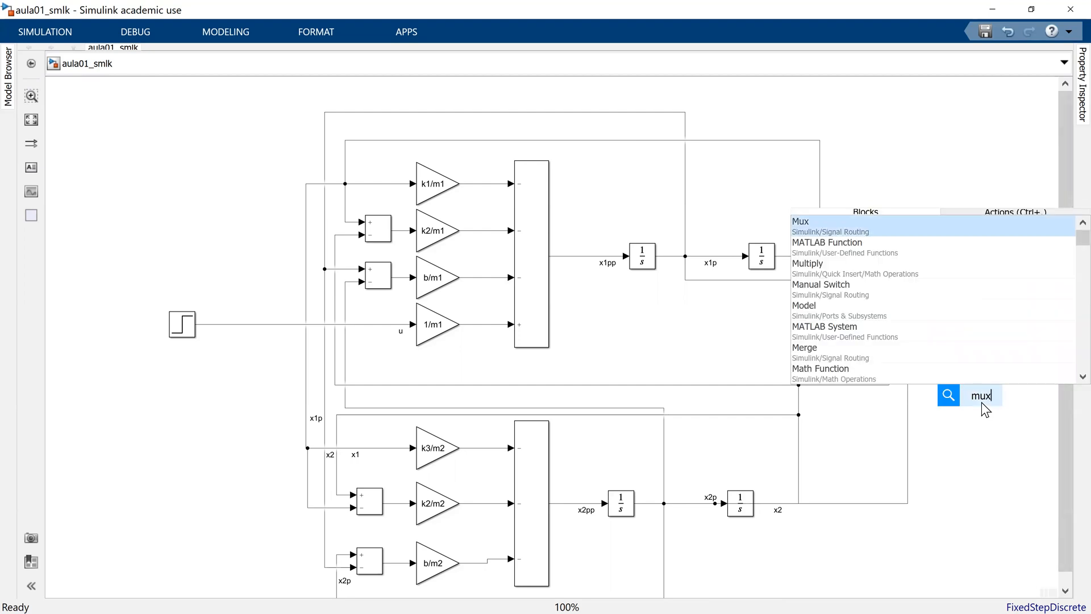
key("Return")
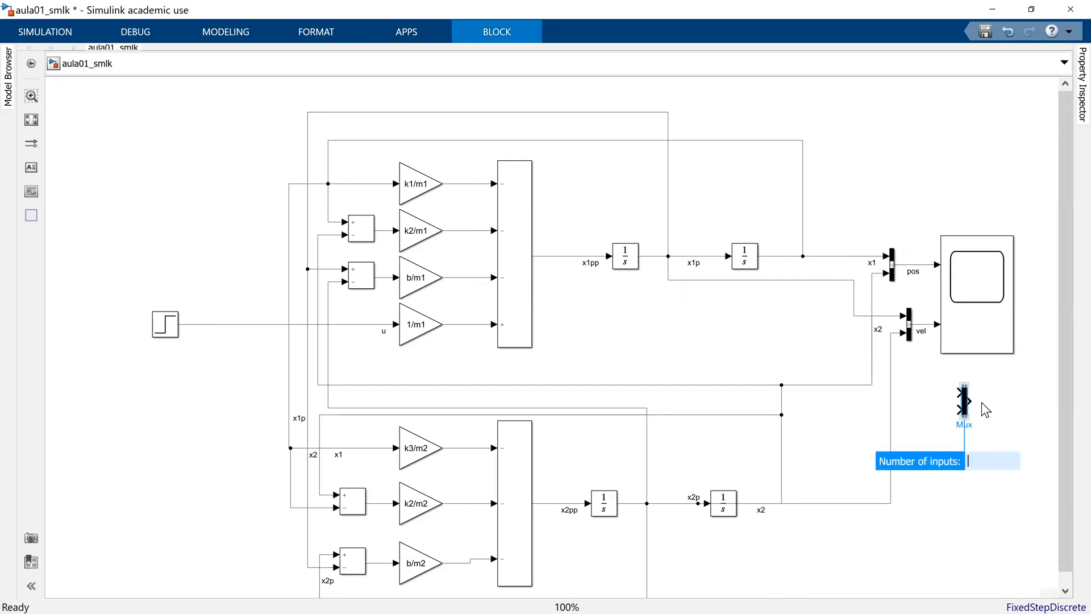
left_click(938, 382)
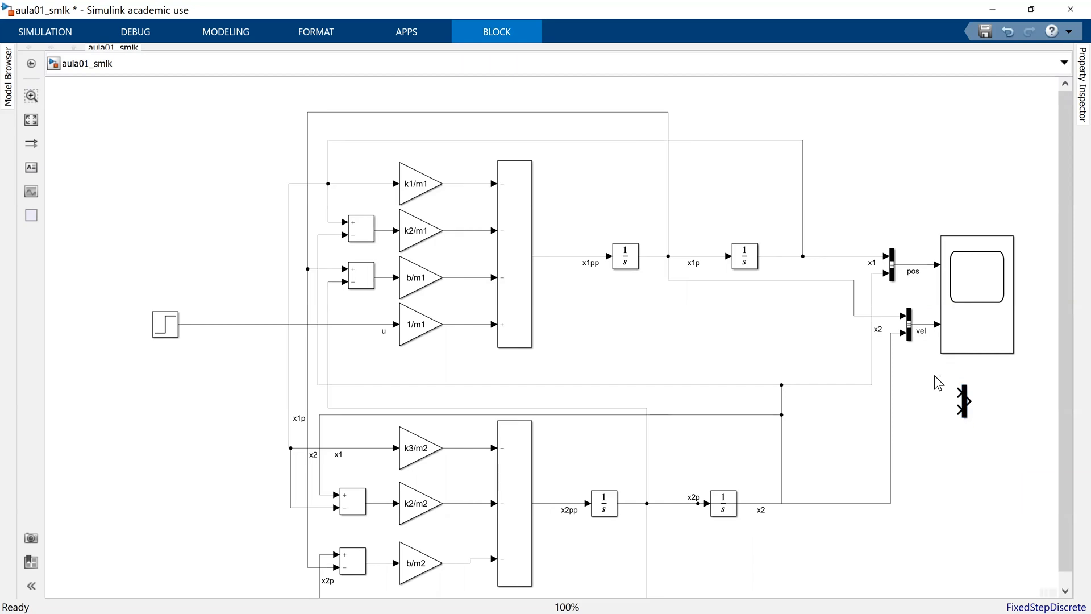
left_click_drag(998, 432, 1004, 445)
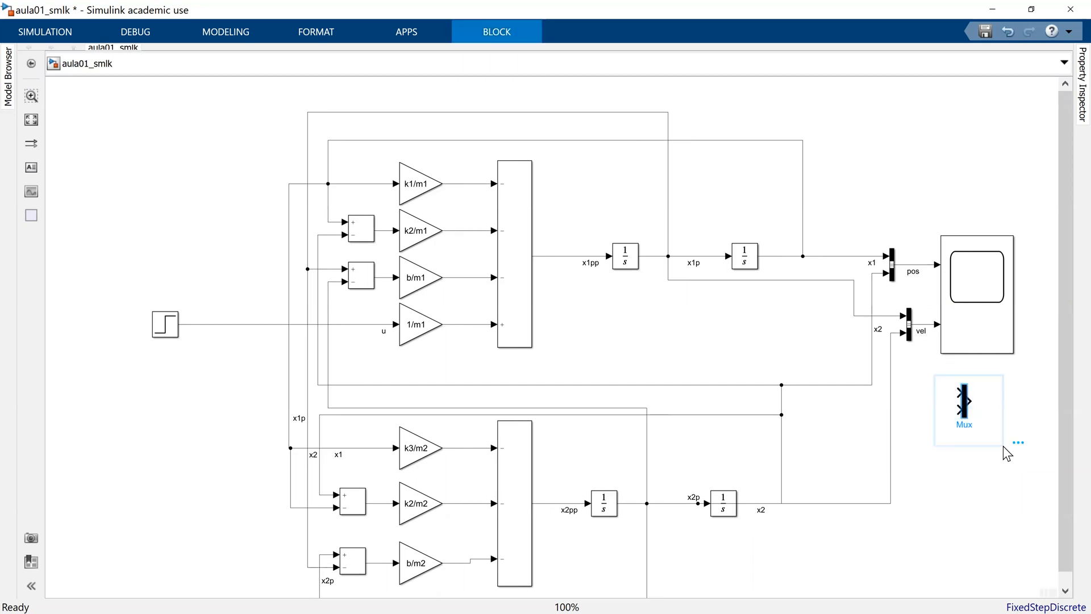
key("Delete")
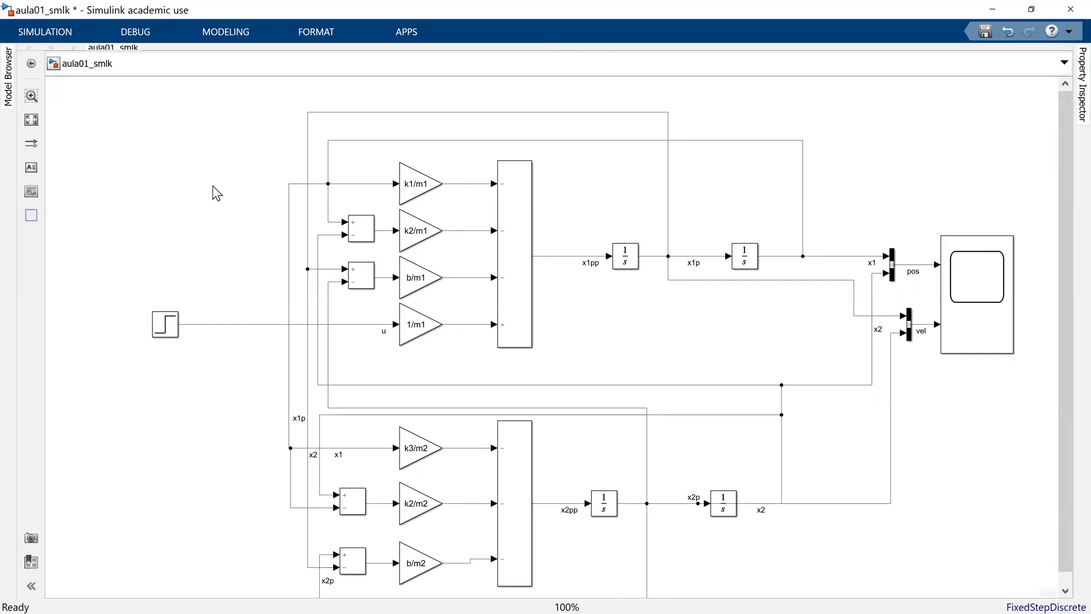
key("ctrl+s")
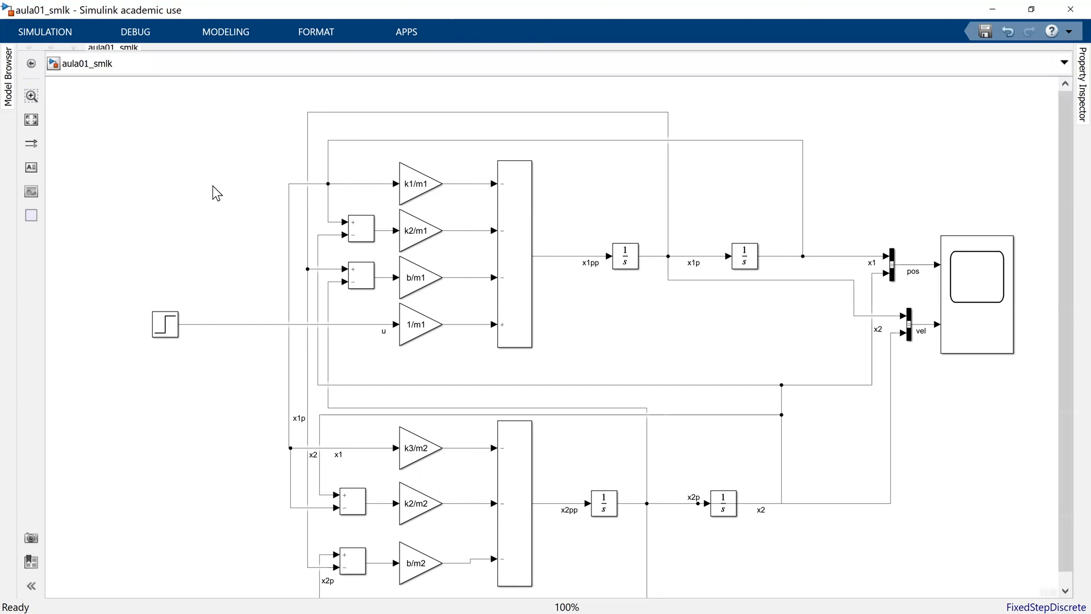
Step: Try branching the line into the vel Bus Creator's second input to a third Scope input and to empty canvas, undoing both branches
left_click(352, 272)
left_click(891, 366)
left_click_drag(917, 358, 937, 336)
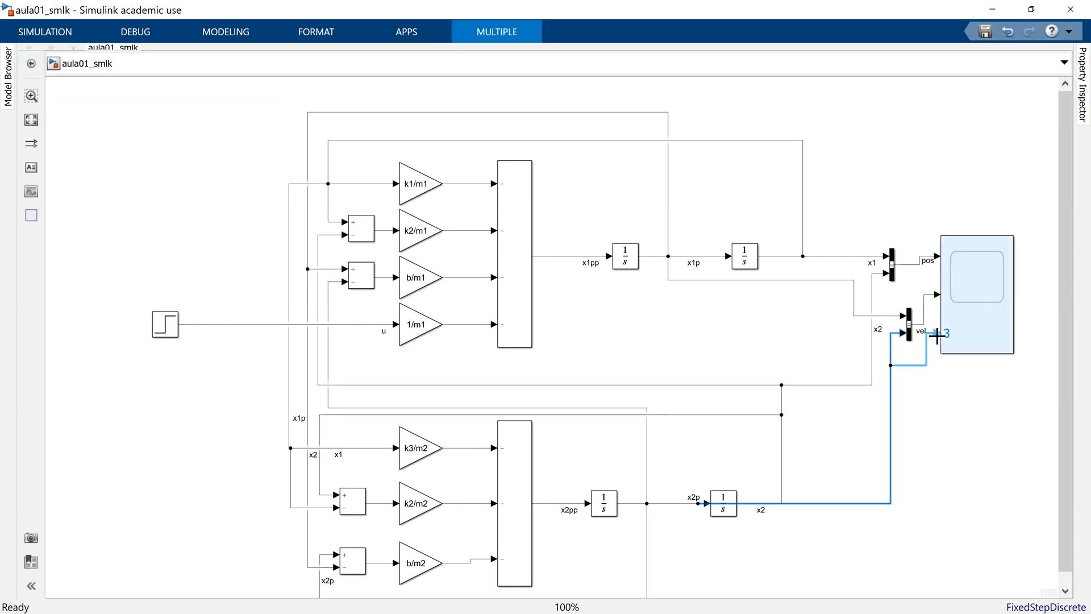
key("ctrl+z")
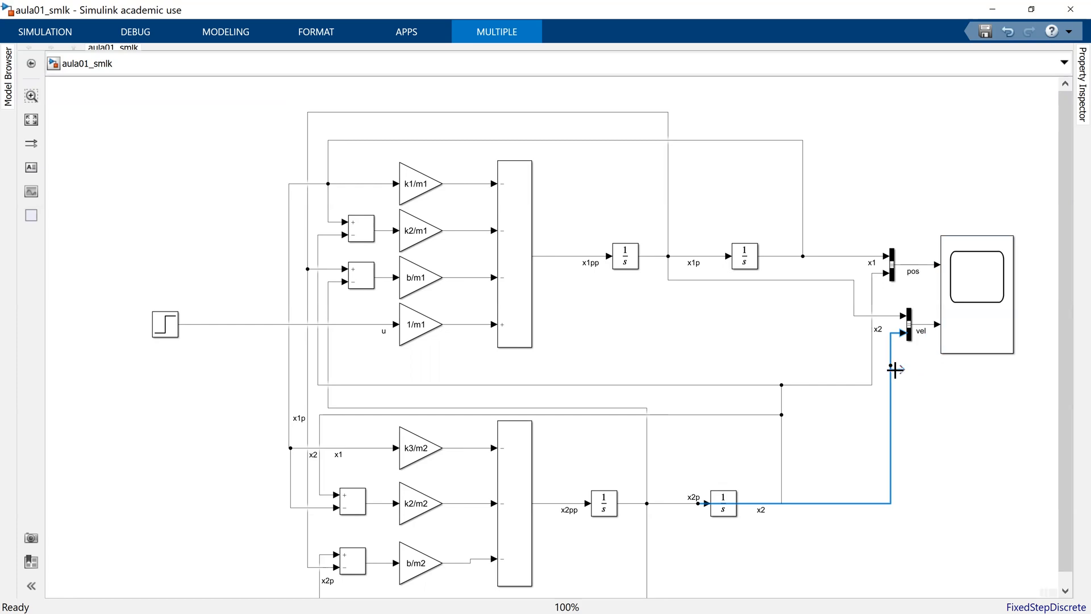
left_click_drag(915, 387, 944, 400)
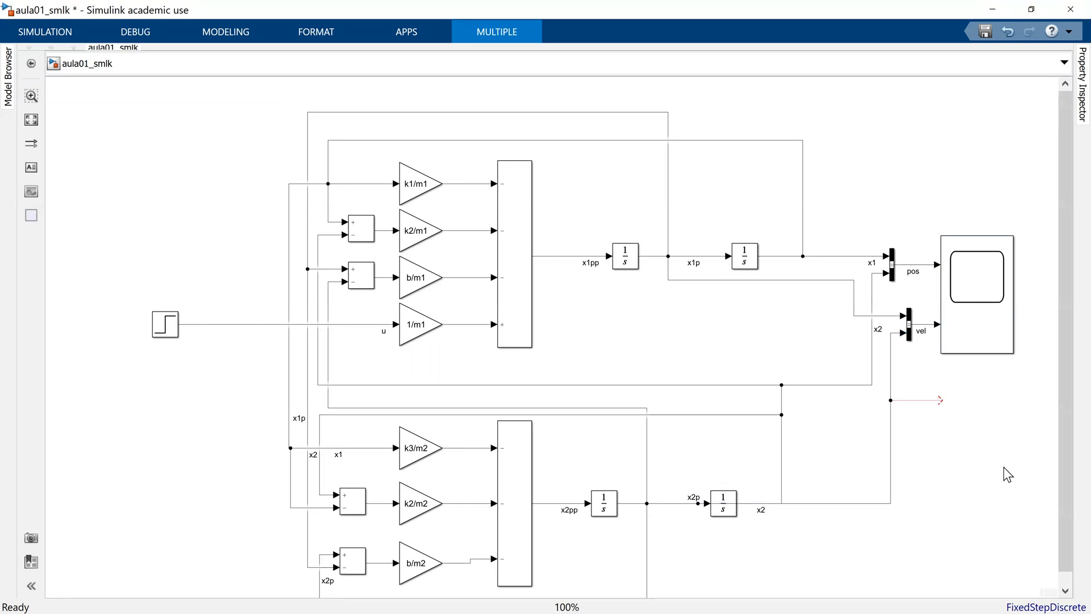
key("ctrl+z")
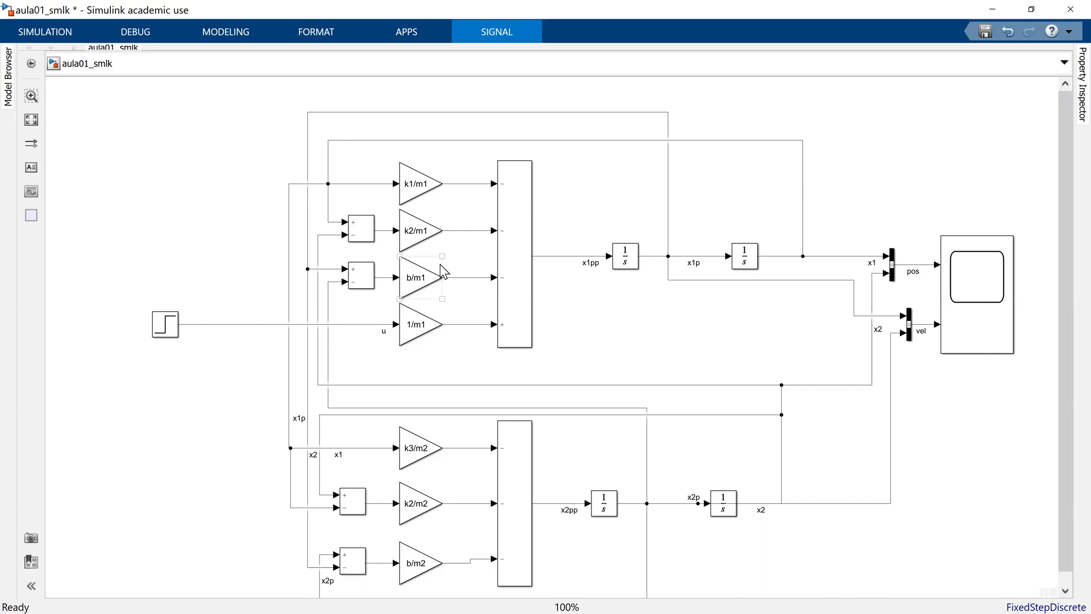
Step: Open the Scope and examine its display layout choices without changing the layout
left_click(946, 266)
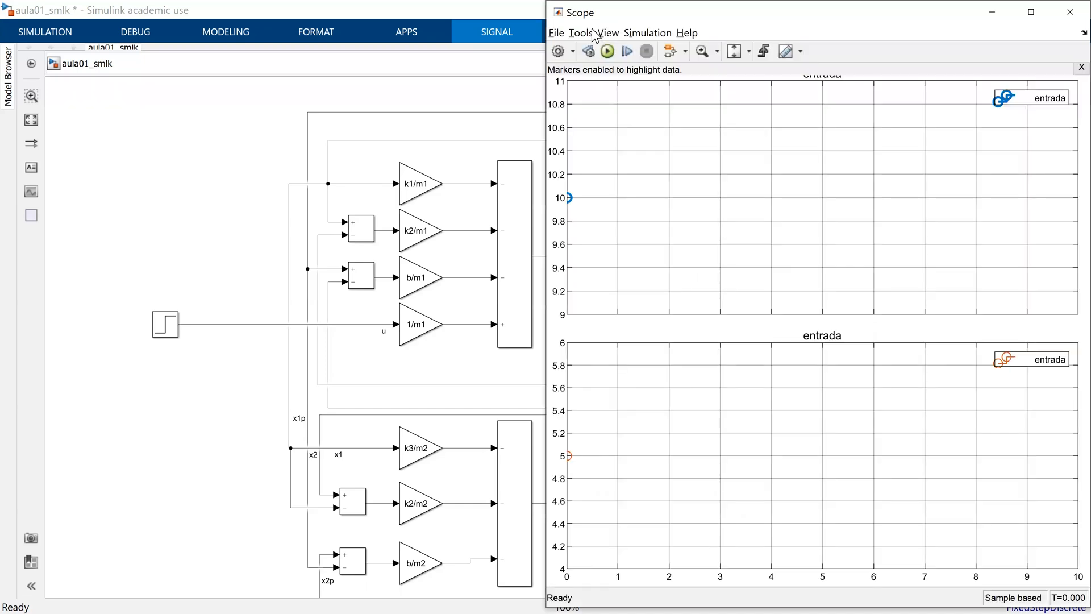
left_click(603, 34)
left_click(607, 50)
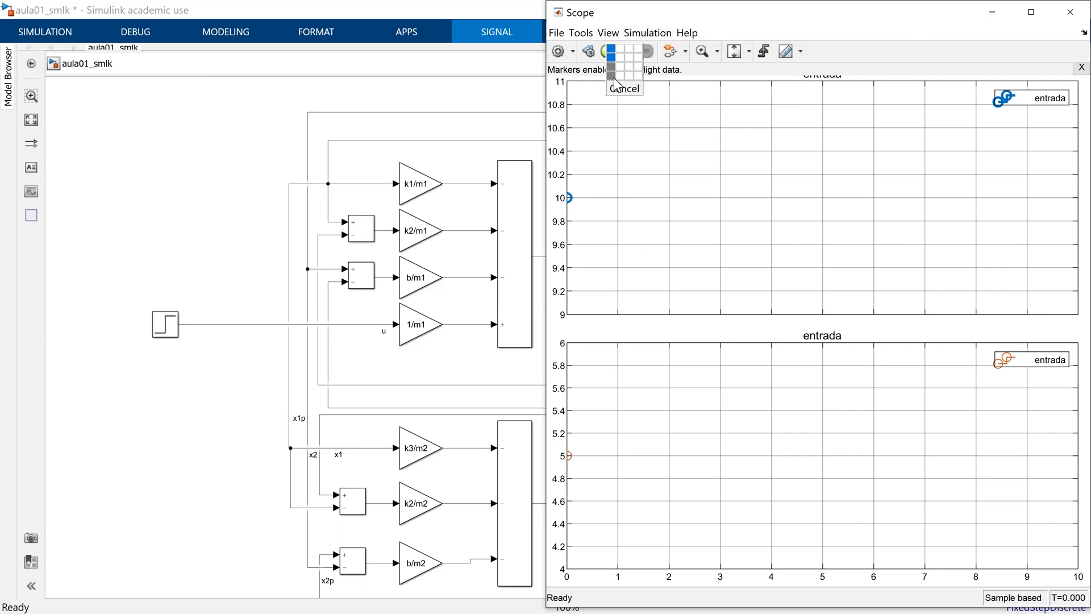
left_click(888, 27)
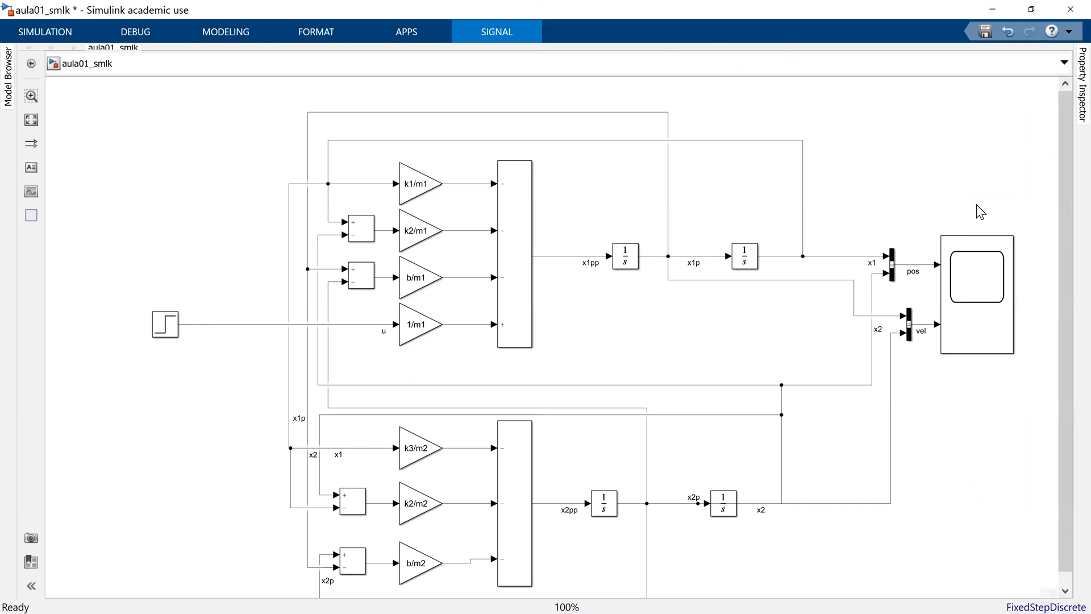
Step: Examine the x2 line into the pos Bus Creator, the Scope display and the x1p line into the vel Bus Creator
left_click(871, 307)
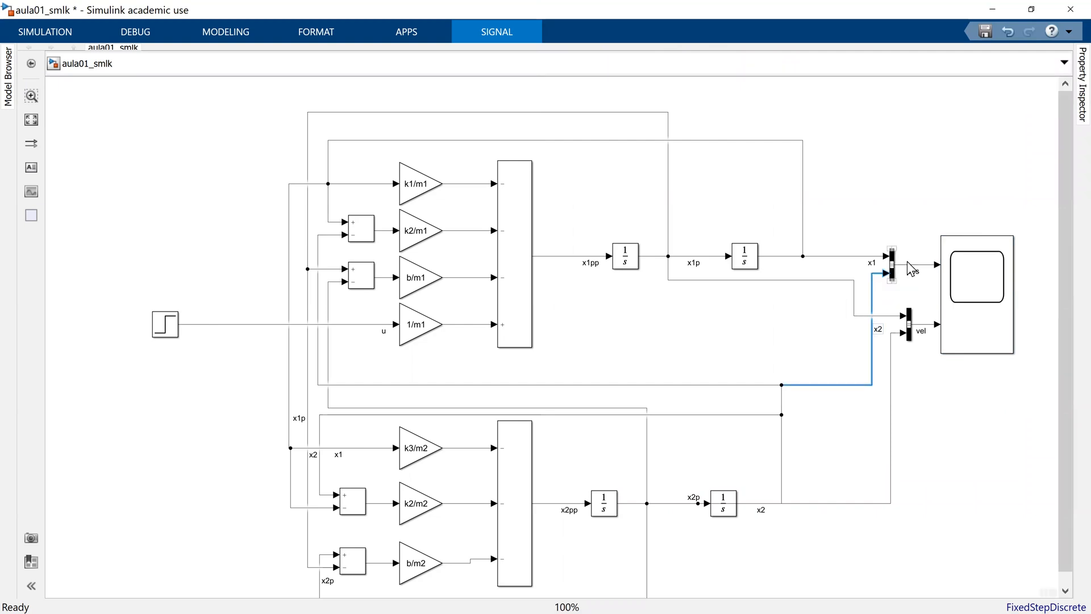
left_click(959, 289)
double_click(959, 288)
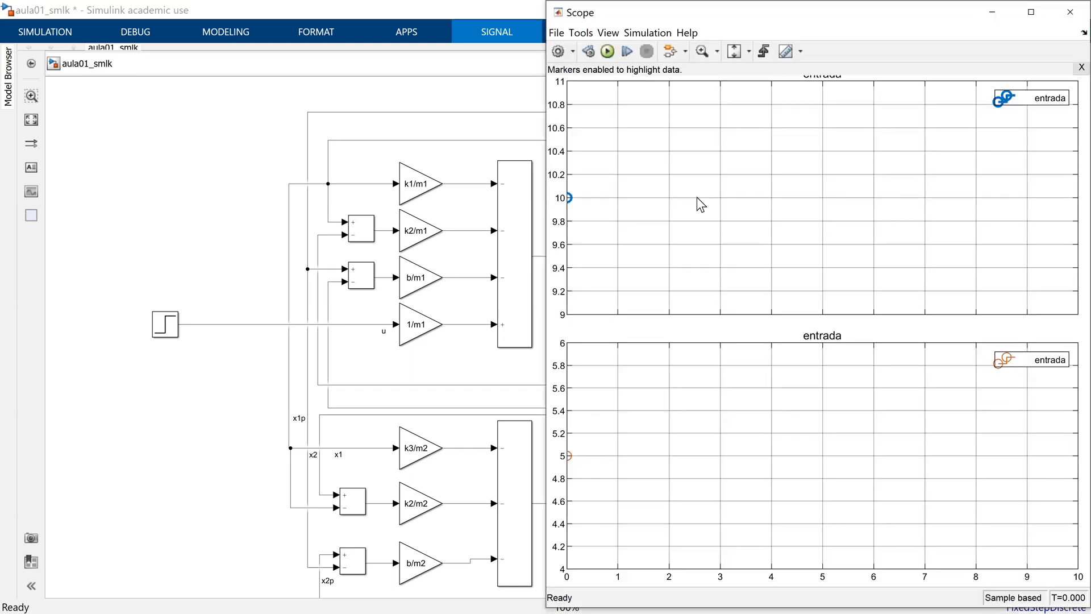
left_click(509, 100)
left_click(782, 280)
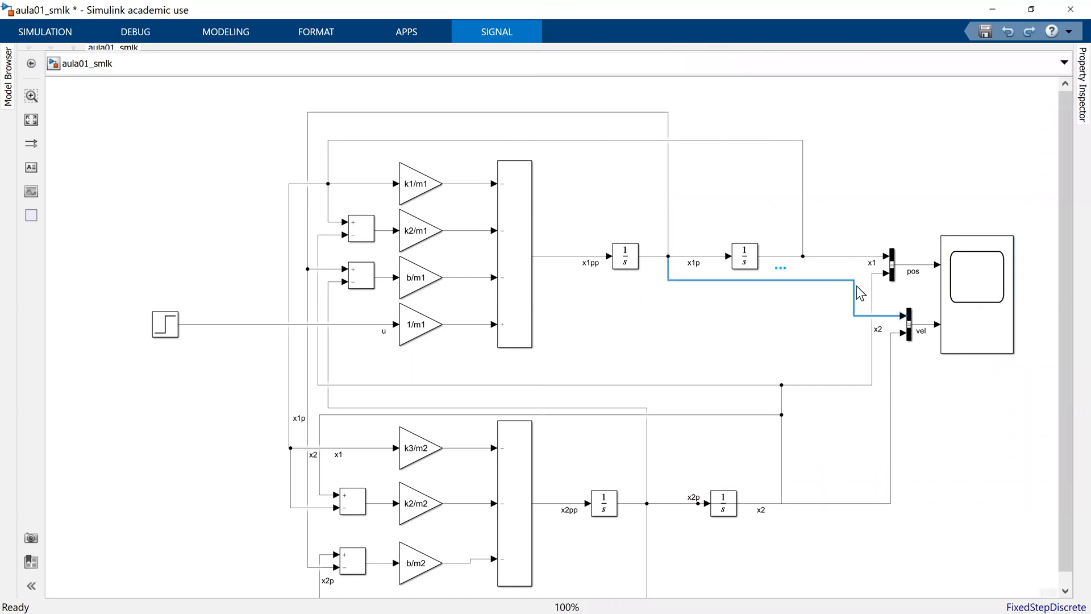
Step: Try to branch the x1p velocity signal into the pos Mux as a third input
mouse_move(855, 284)
left_mouse_down()
mouse_move(881, 292)
mouse_move(888, 275)
left_mouse_up()
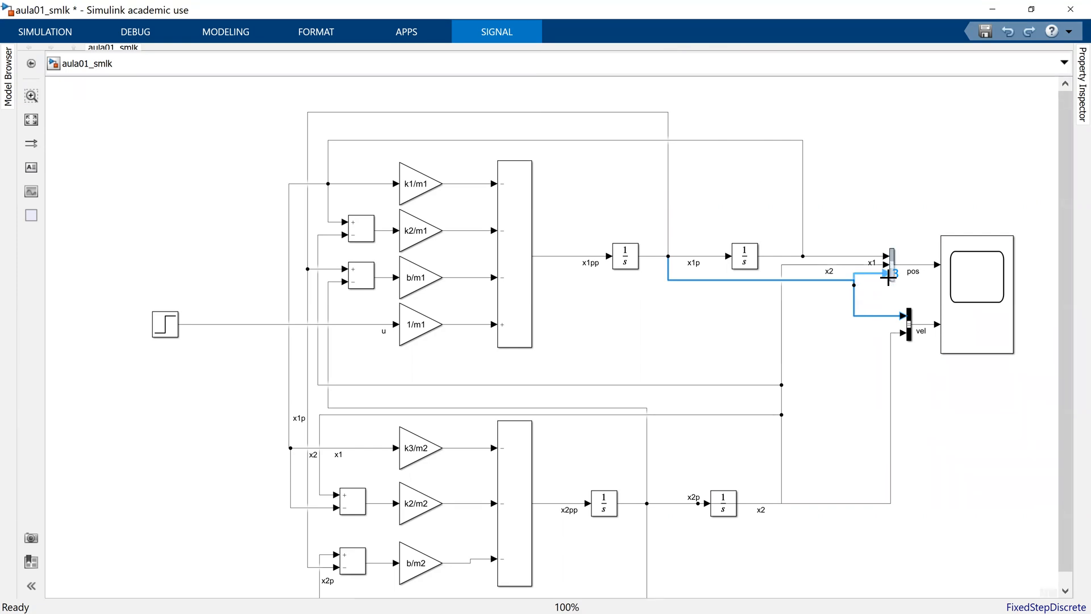
left_click(957, 300)
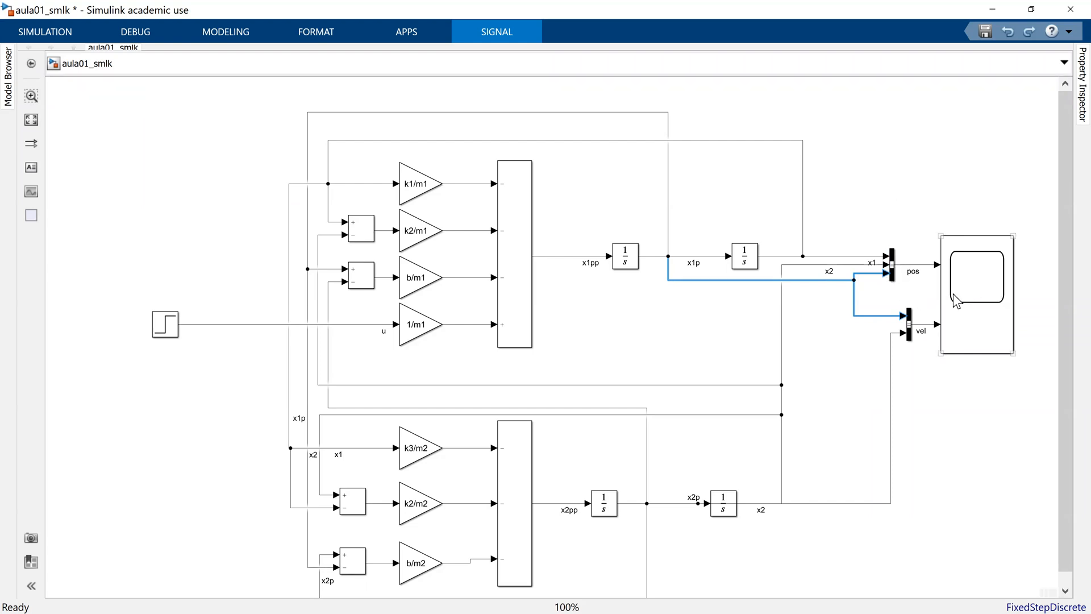
left_click(898, 307)
key("Delete")
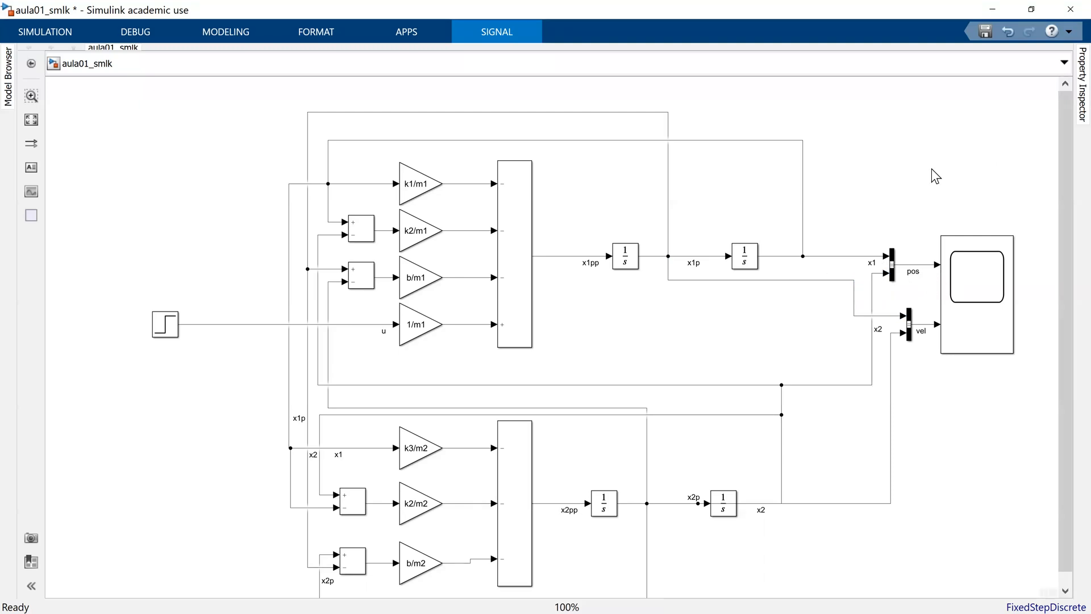
Step: Save the model and clear any selection around the Scope
key("ctrl+s")
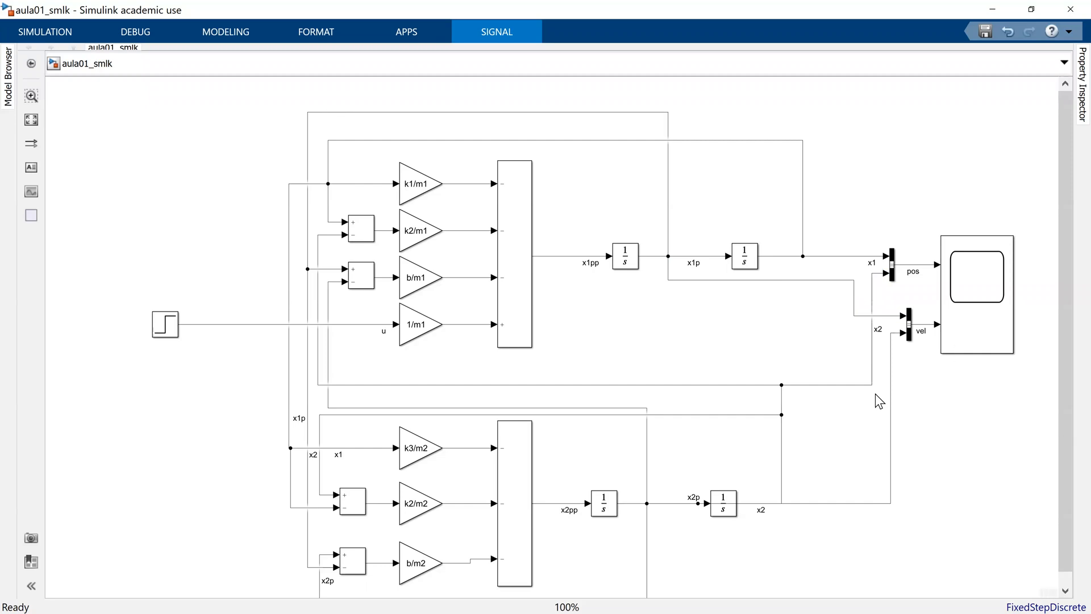
left_click_drag(891, 348, 994, 427)
left_click(994, 426)
Step: Set the Scope's number of input ports to 3
double_click(980, 288)
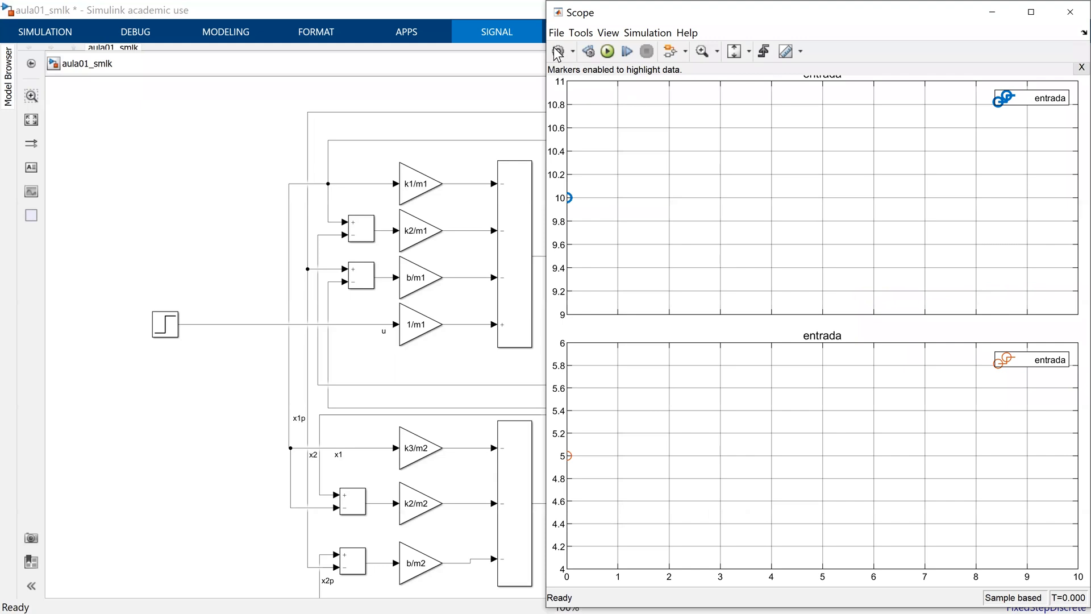
left_click(556, 33)
mouse_move(683, 67)
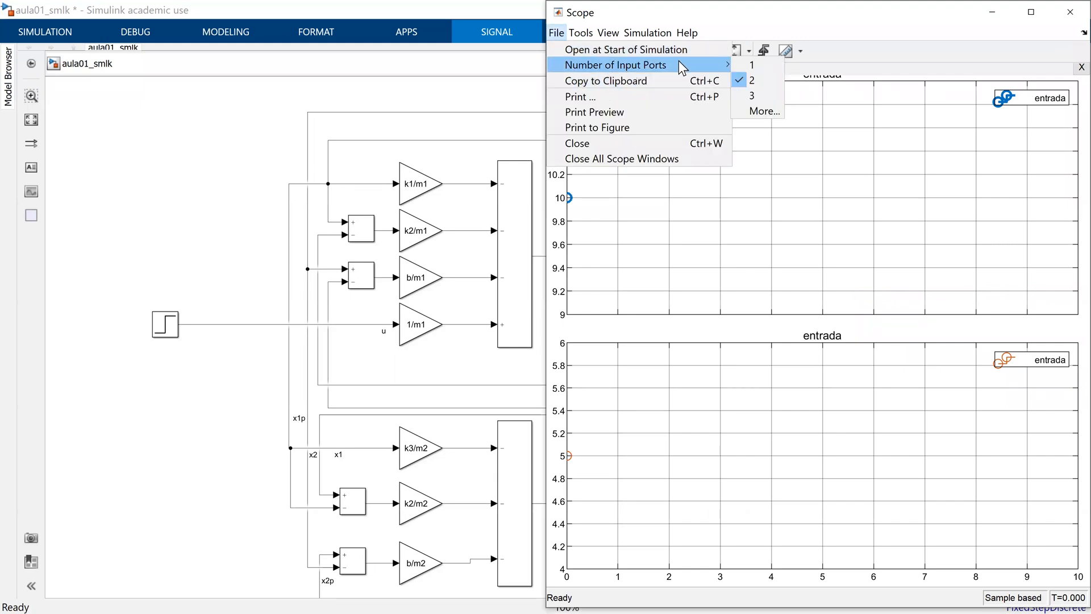
left_click(752, 97)
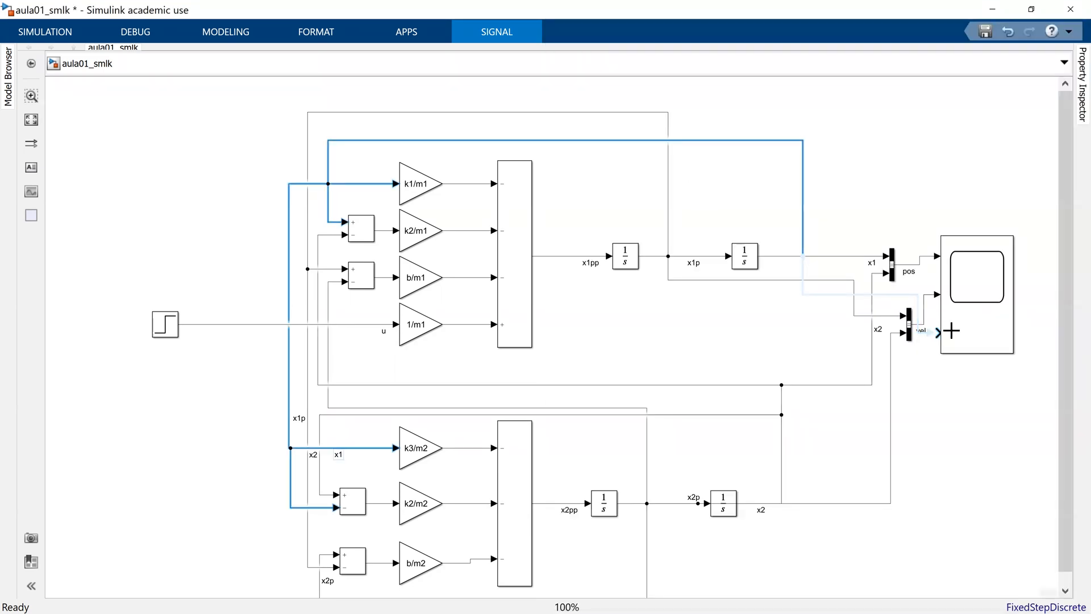
Step: Set the Scope's number of input ports back to 2 and close its window
double_click(969, 325)
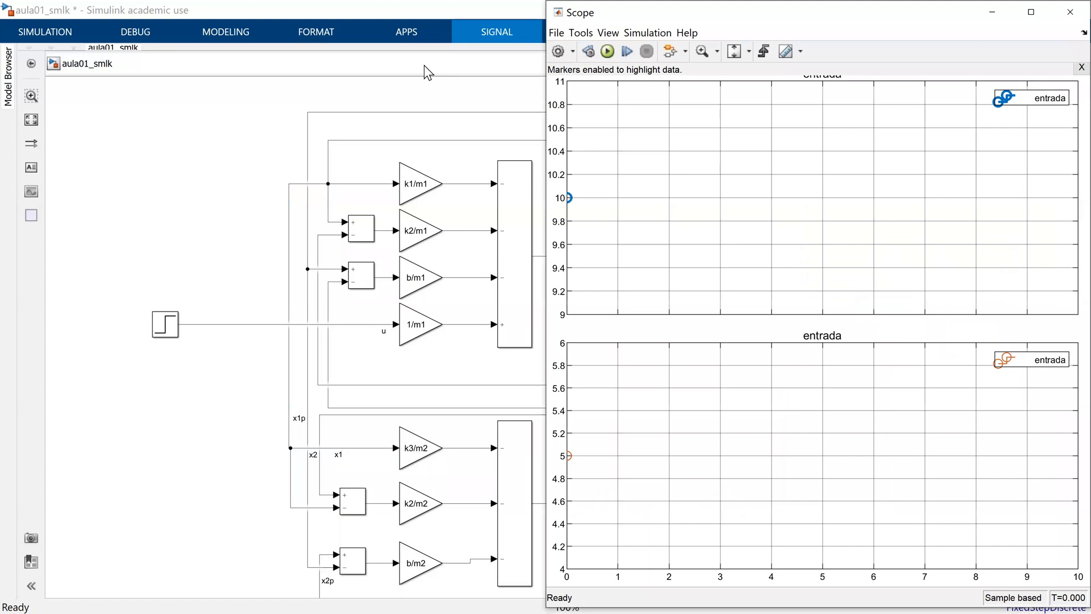
left_click(557, 32)
mouse_move(716, 68)
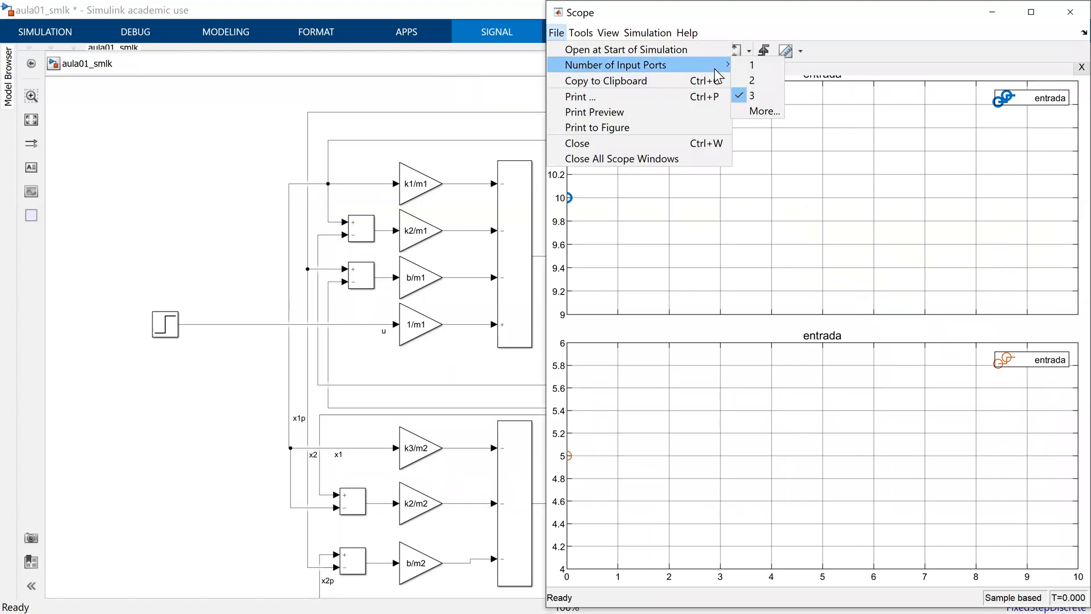
left_click(752, 80)
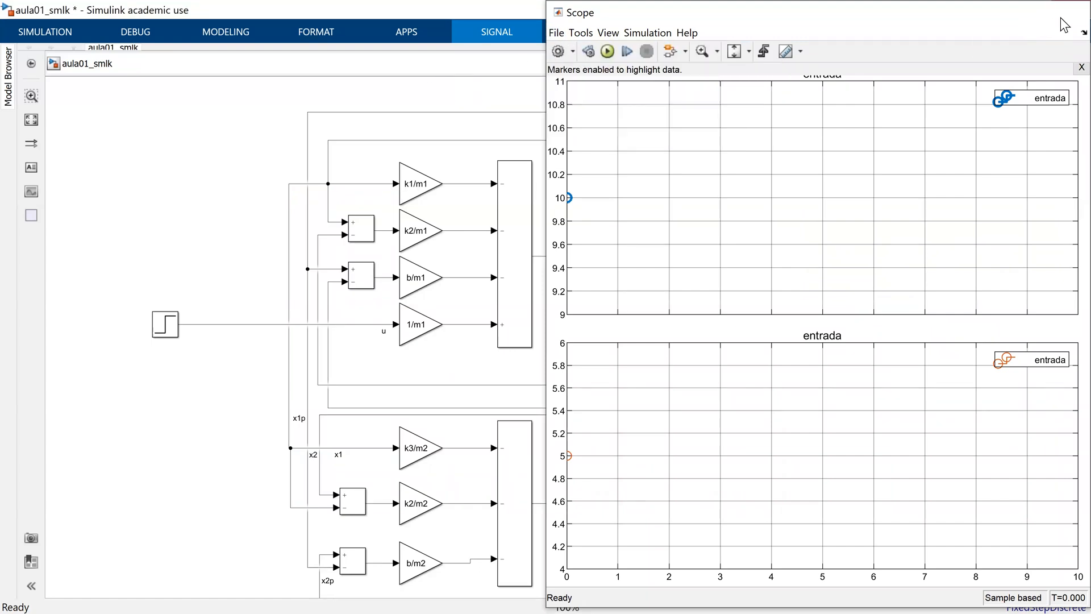
left_click(1067, 14)
left_click(989, 171)
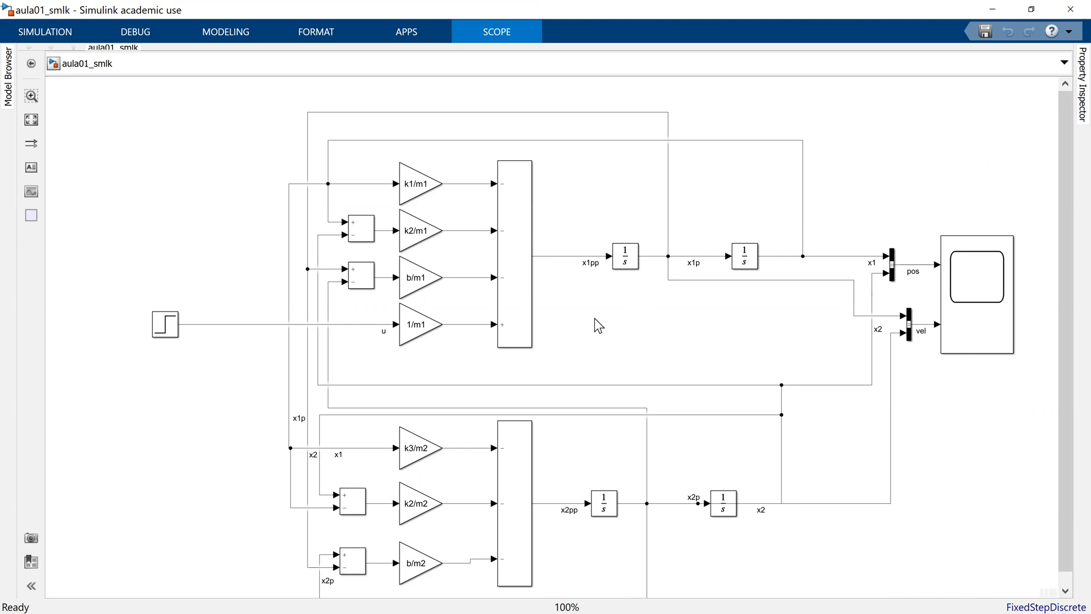
left_click(371, 233)
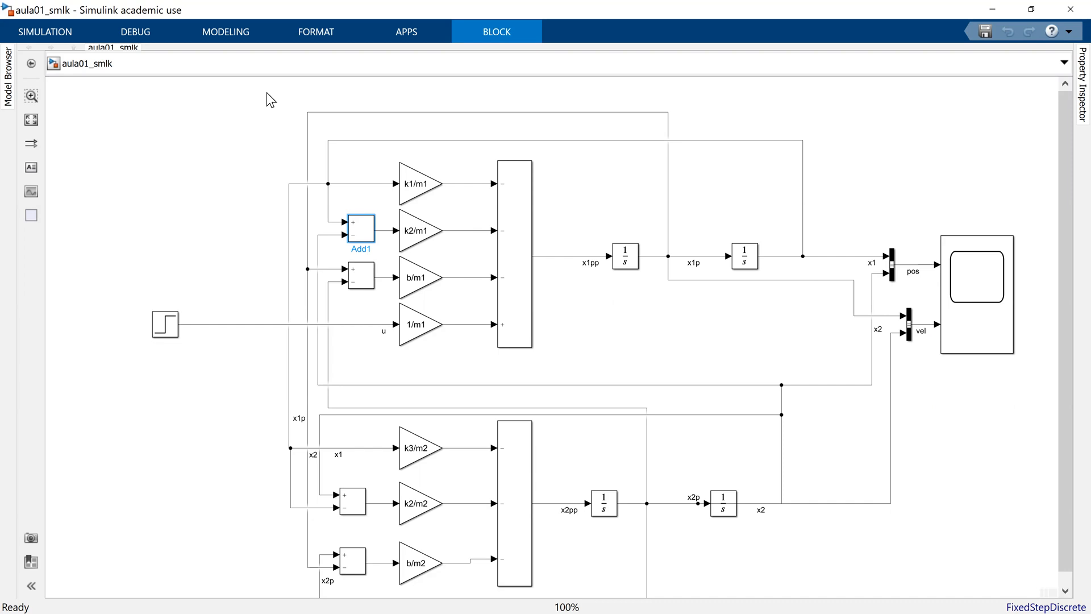
left_click(265, 93)
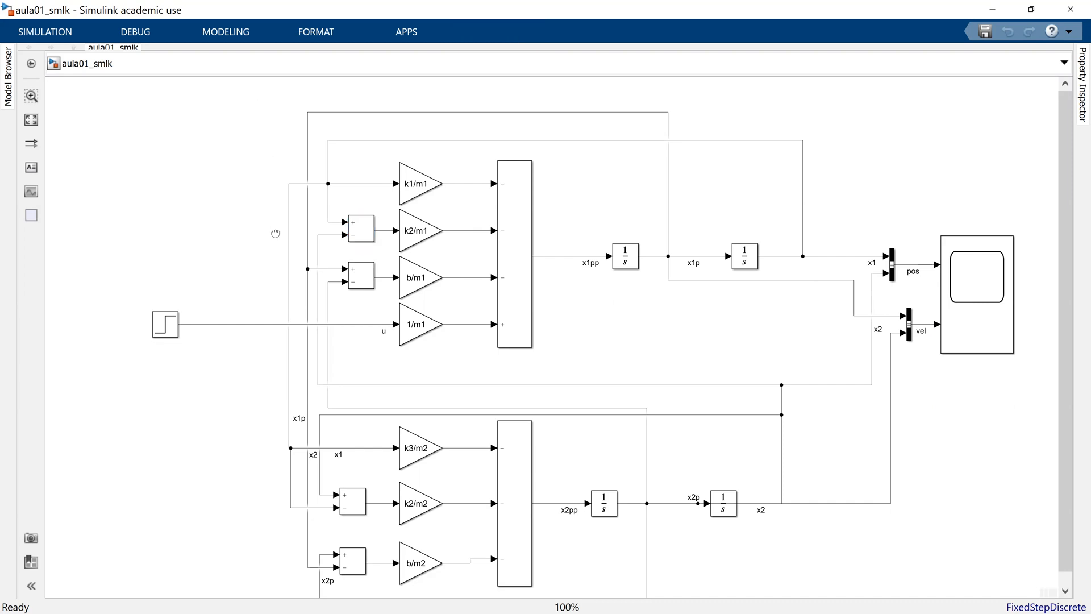
scroll(270, 219, "down", 2)
scroll(268, 212, "down", 1)
scroll(268, 212, "up", 1)
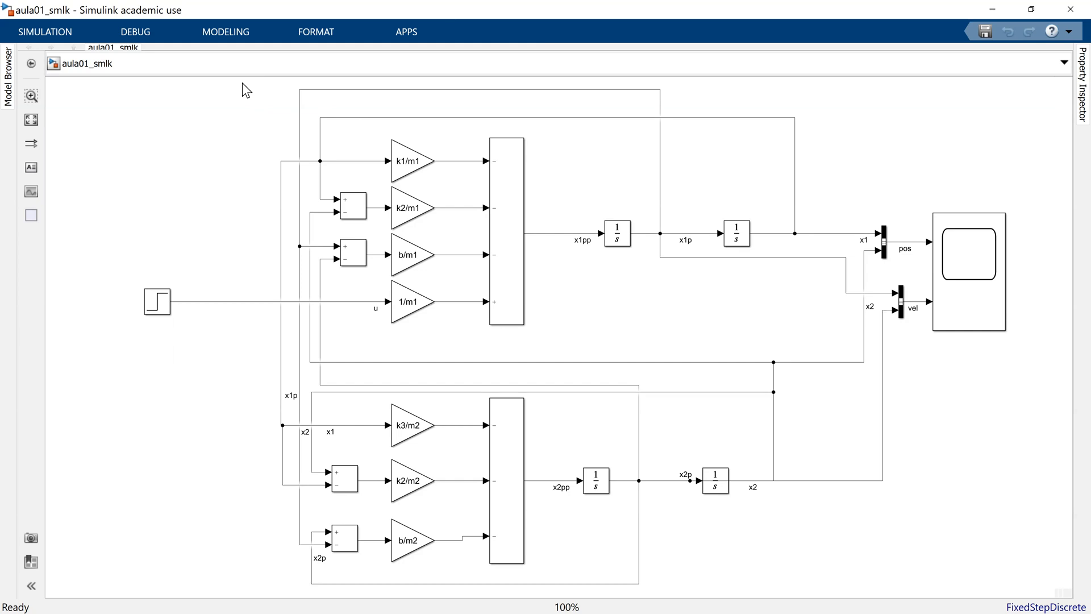
double_click(128, 160)
type("sub")
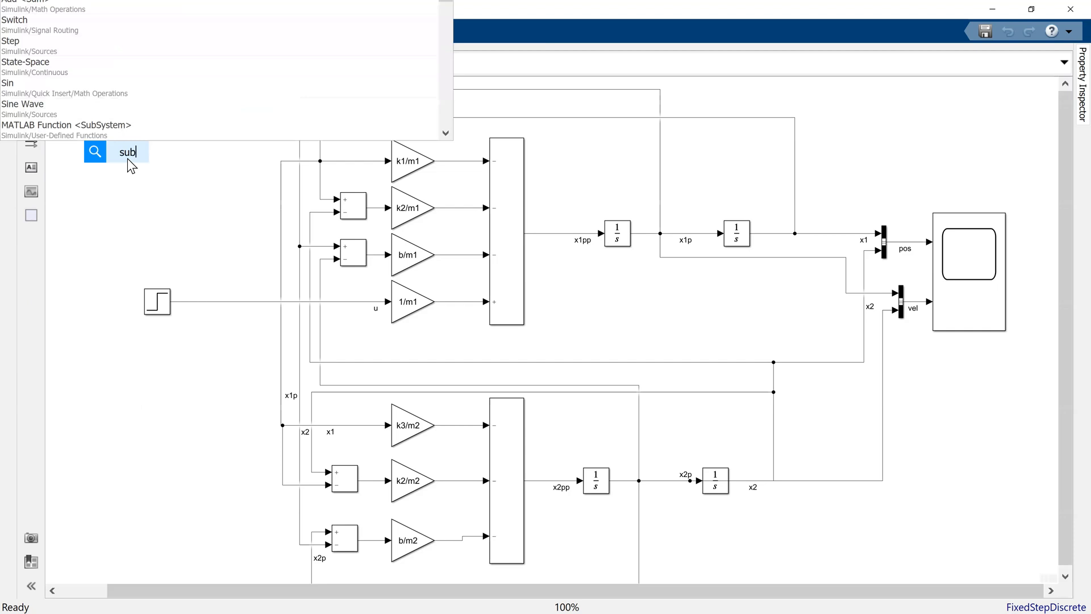
type("s")
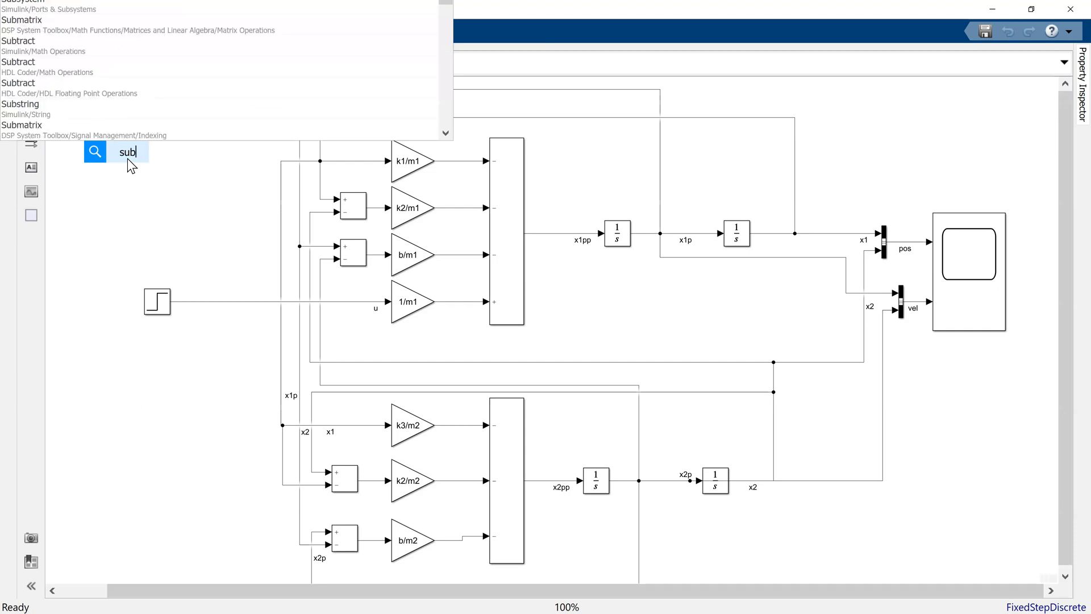
type("y")
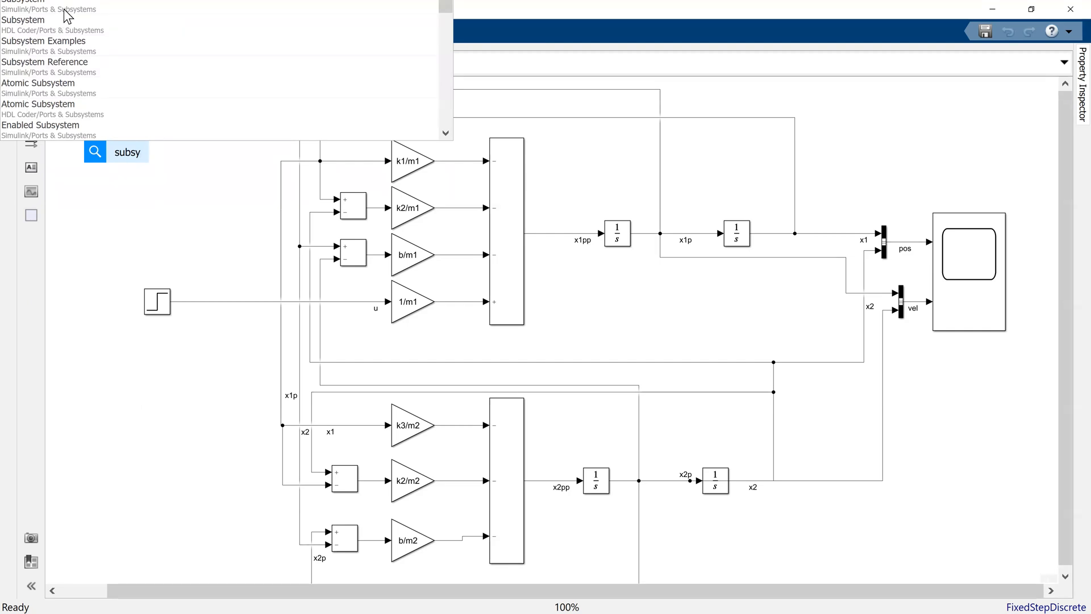
key("Escape")
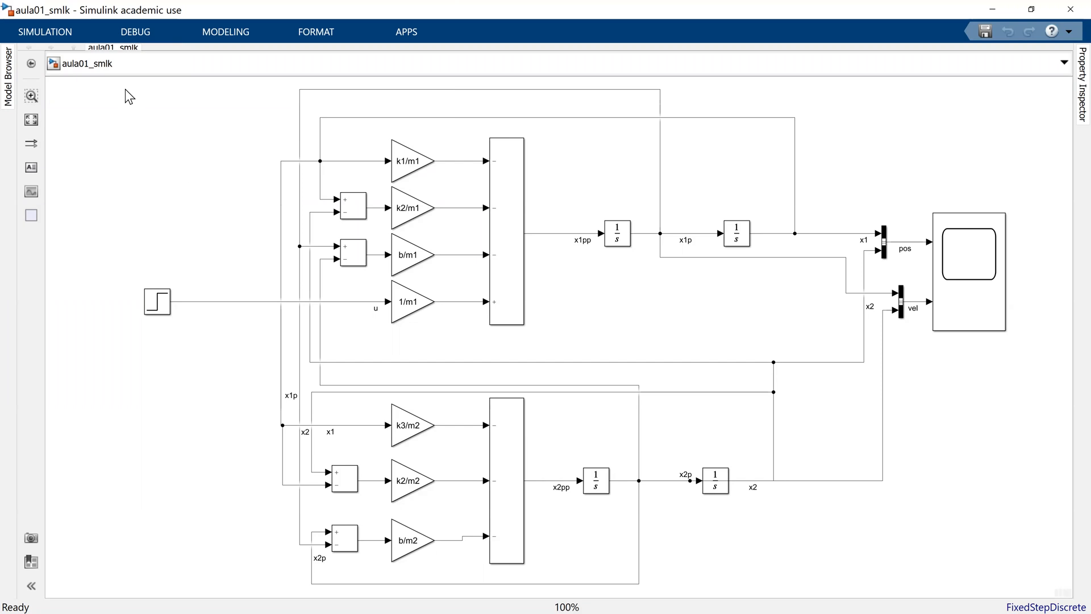
Step: Add a Subsystem block from the Ports & Subsystems library to the empty area below the Step block
left_click(67, 35)
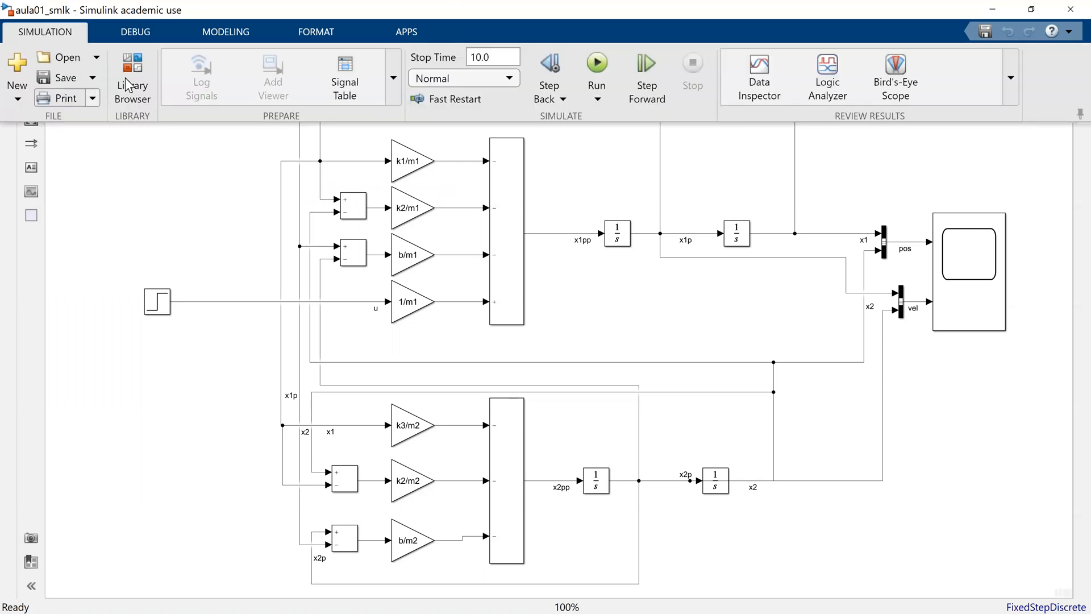
left_click(132, 77)
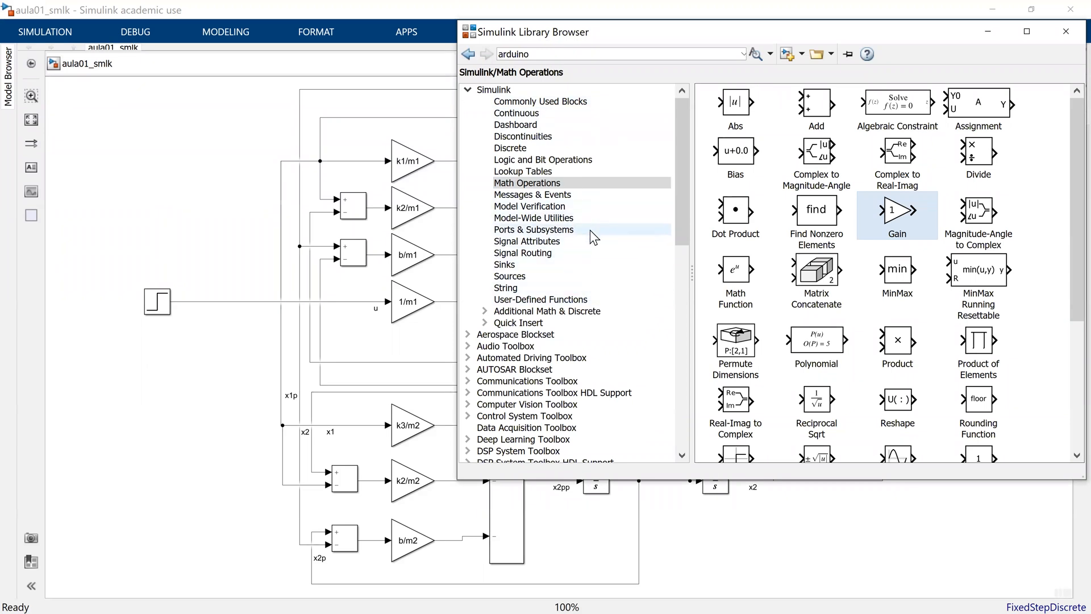
left_click(574, 230)
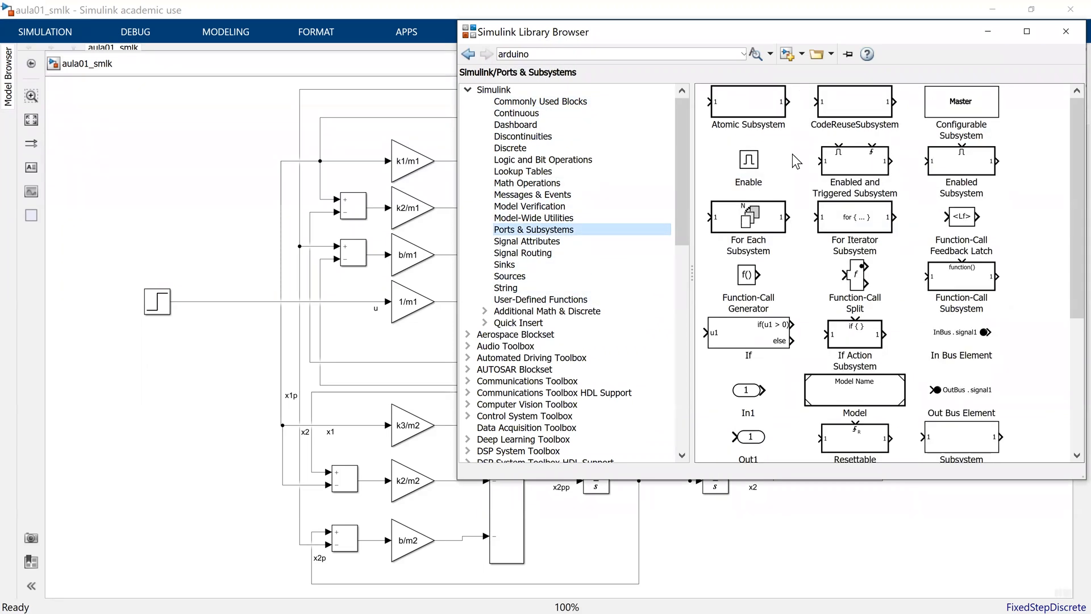
left_click(1013, 226)
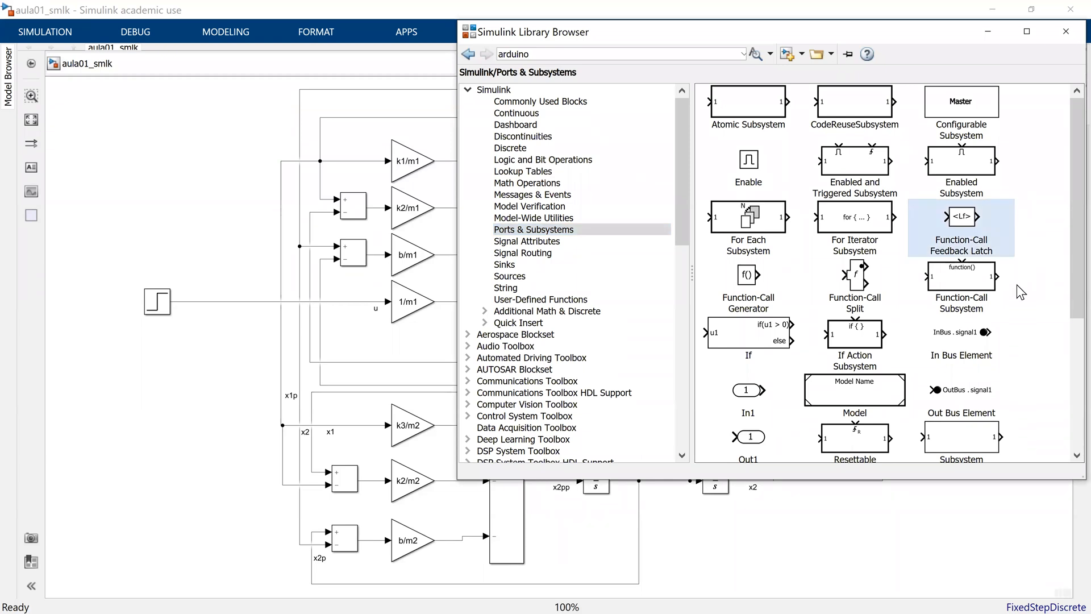
scroll(1017, 305, "down", 1)
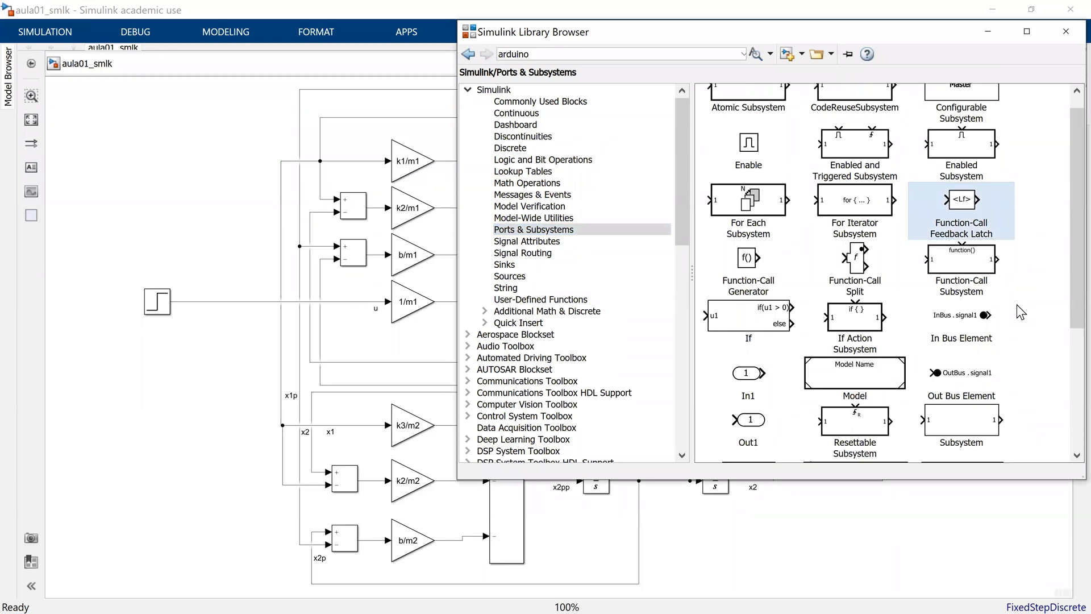
left_click(960, 426)
left_click_drag(961, 425, 177, 379)
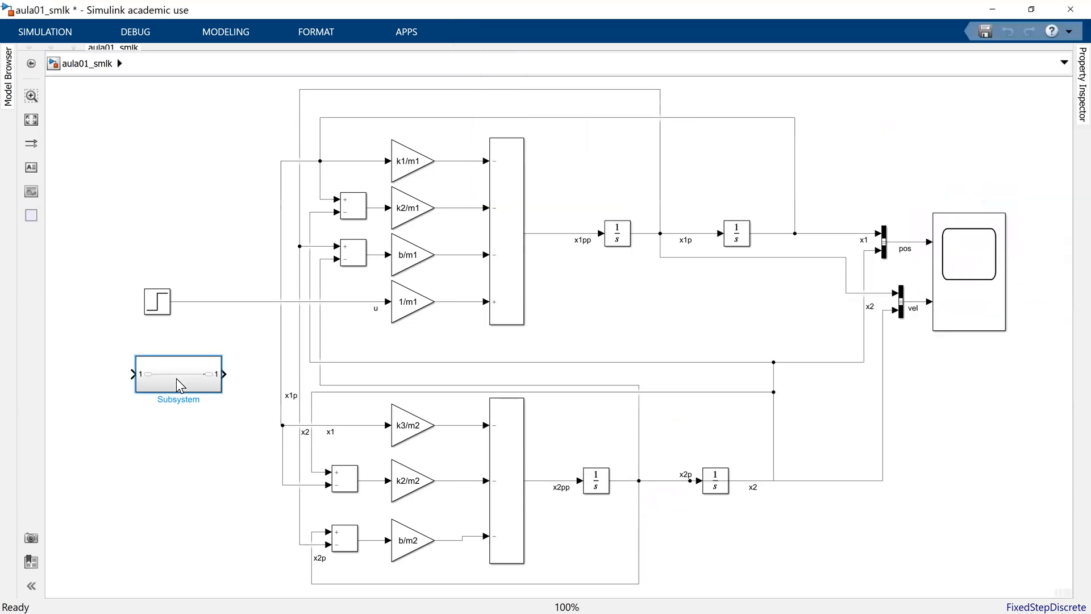
left_click(239, 395)
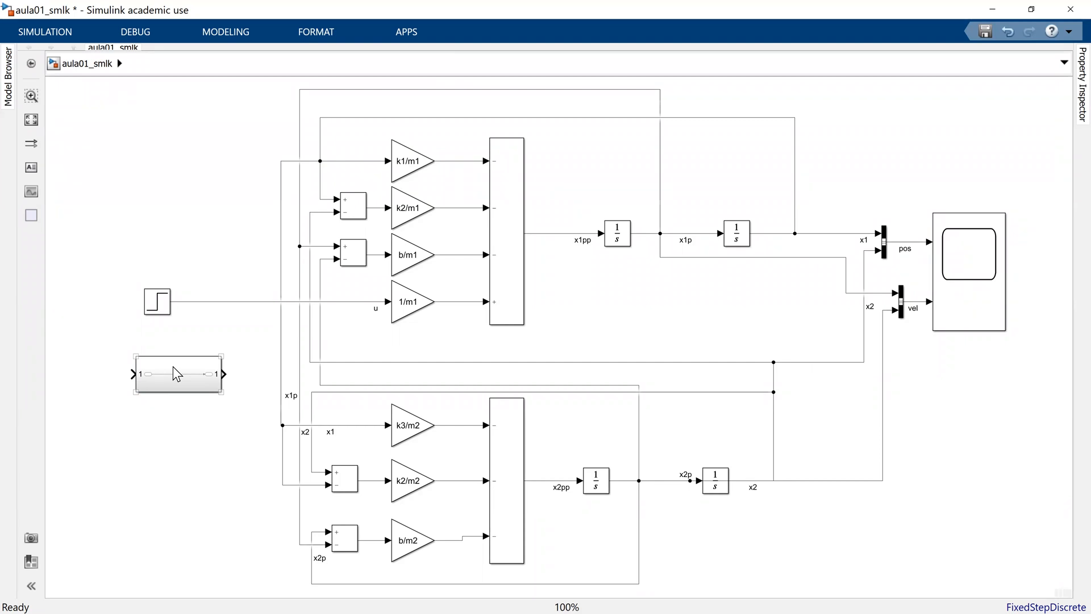
Step: Open the new Subsystem, examine its inport, outport and connecting line, and return to the top-level model
left_click(169, 379)
double_click(176, 380)
scroll(483, 318, "up", 3)
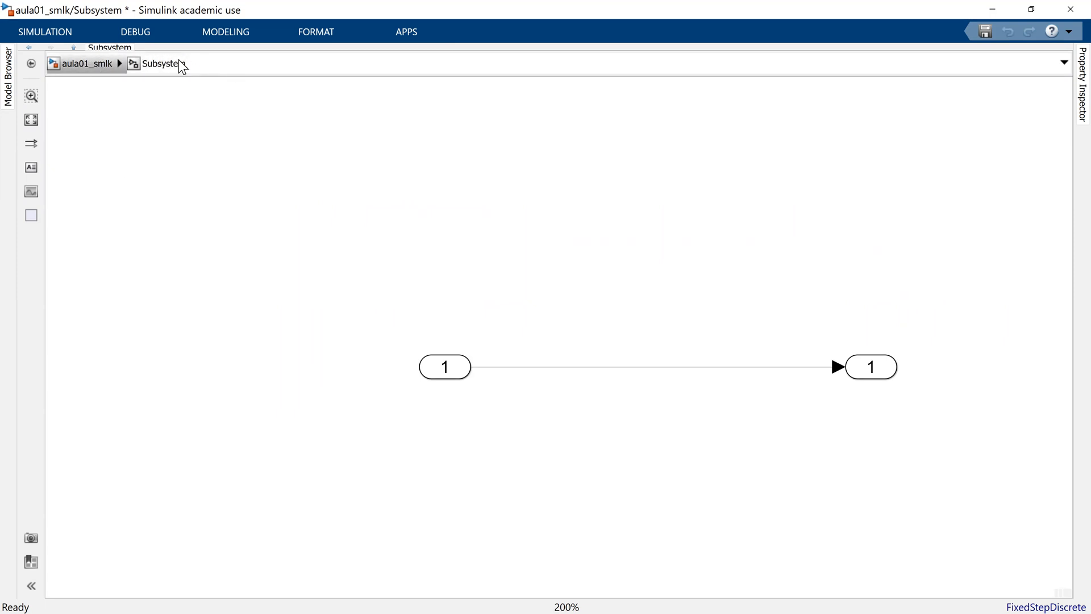
left_click(539, 368)
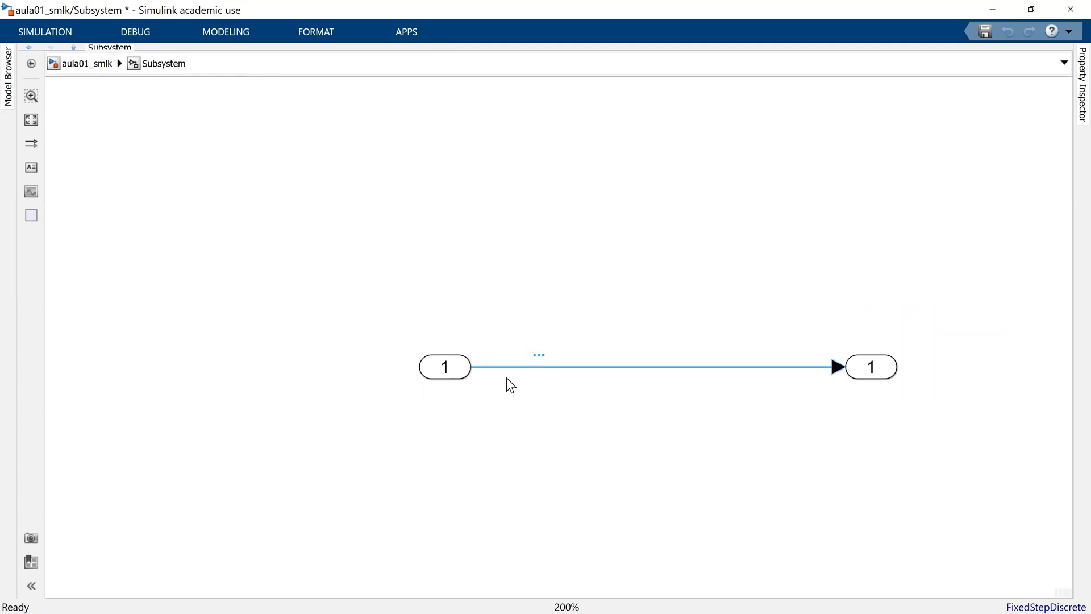
left_click(881, 388)
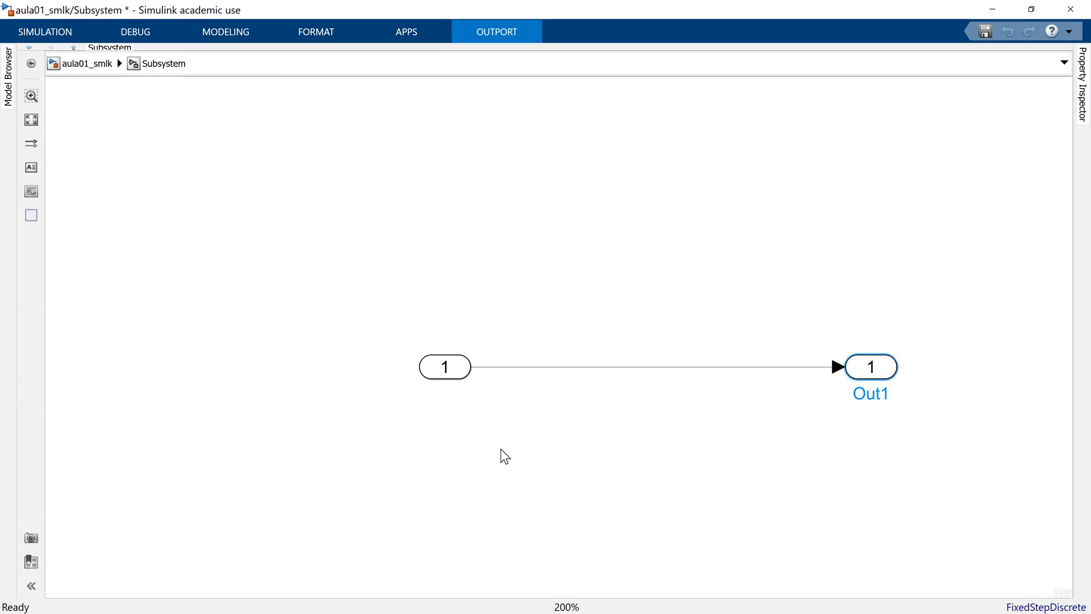
left_click(90, 63)
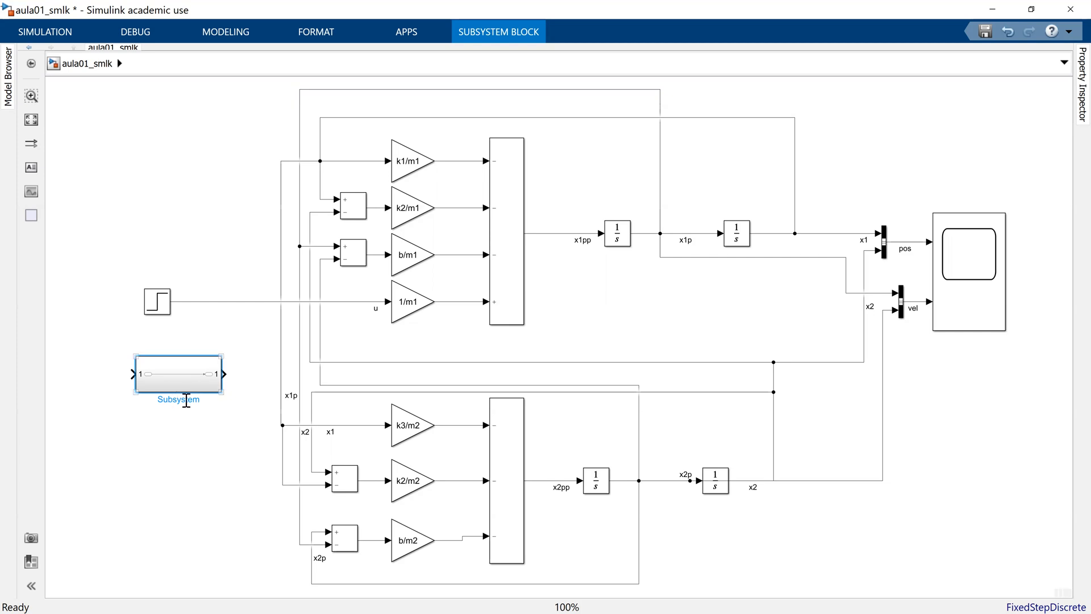
Step: Rename the Subsystem block to "aceleracao x1"
scroll(170, 398, "up", 1)
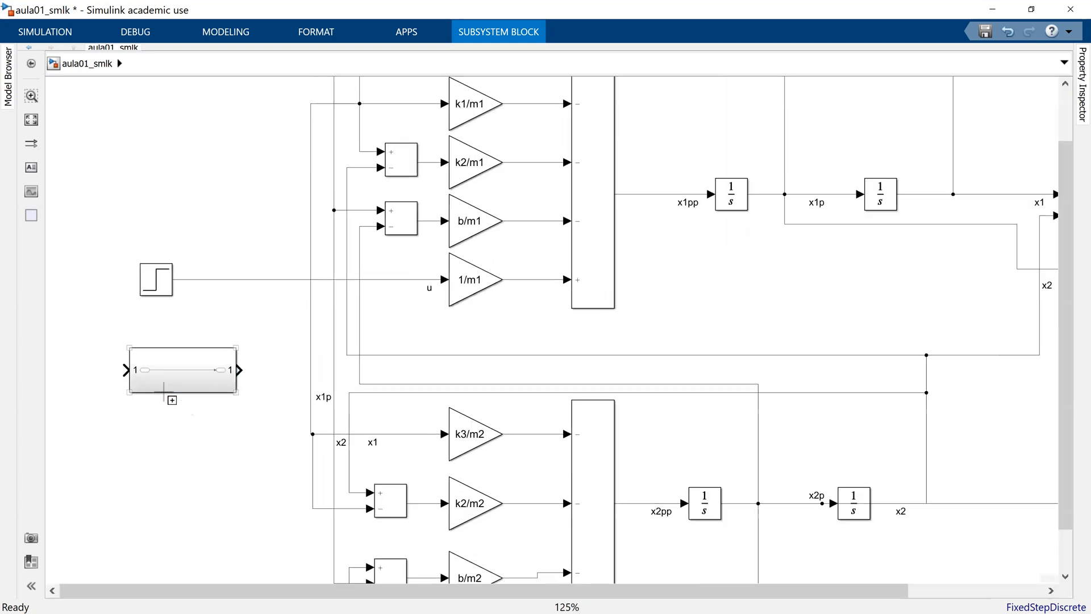
left_click(178, 406)
scroll(110, 385, "up", 3)
left_click(236, 404)
left_click(237, 425)
type("ssas")
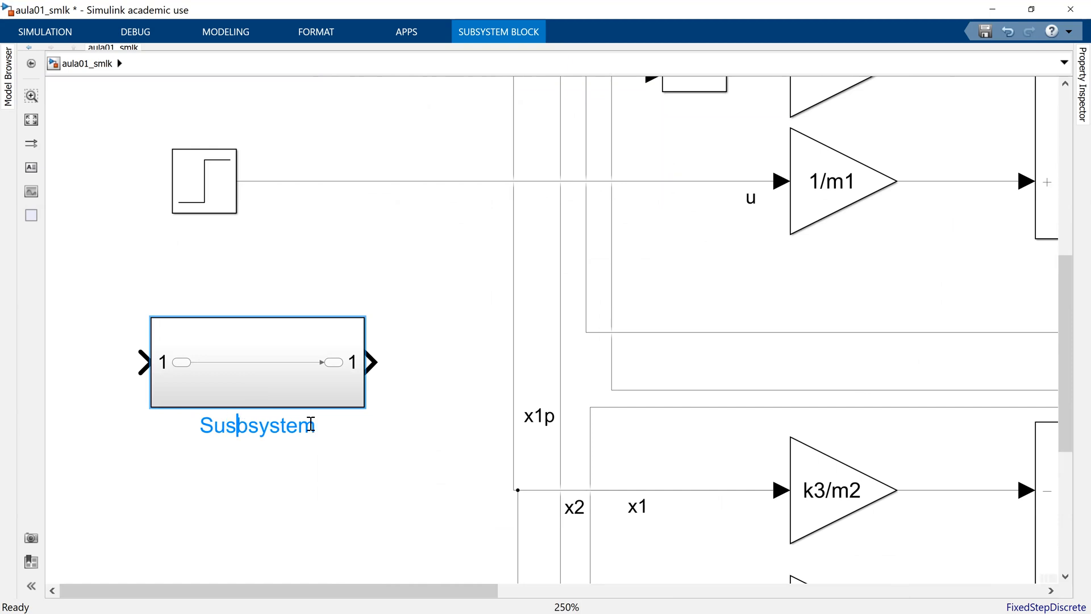
key("BackSpace")
key("BackSpace")
key("BackSpace")
key("BackSpace")
key("BackSpace")
key("BackSpace")
key("Delete")
key("Delete")
key("Delete")
key("Delete")
key("Delete")
key("Delete")
key("Delete")
type("aceleracao x1")
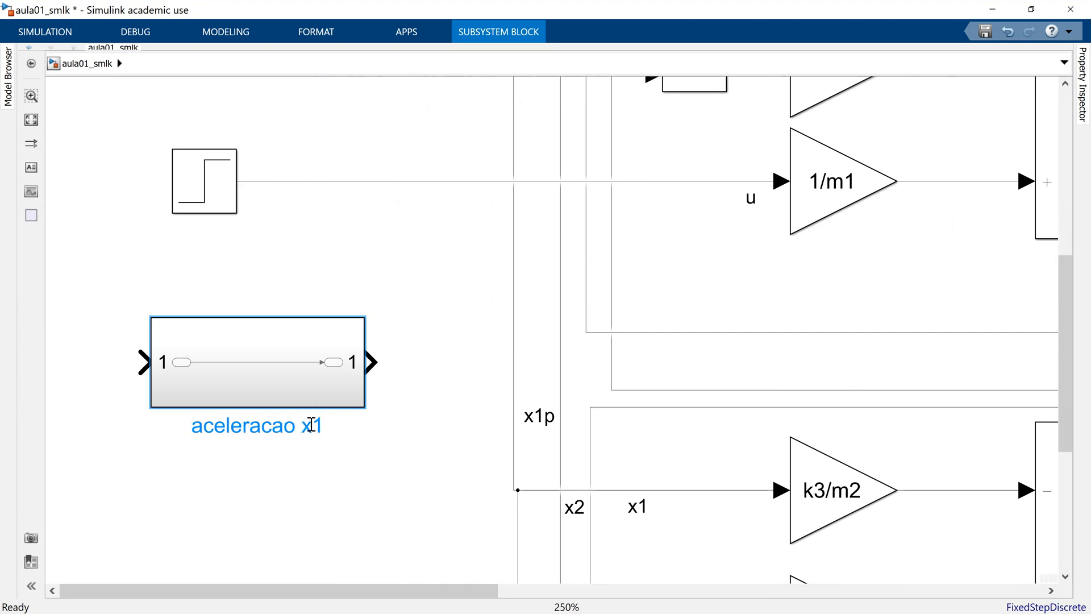
left_click(349, 514)
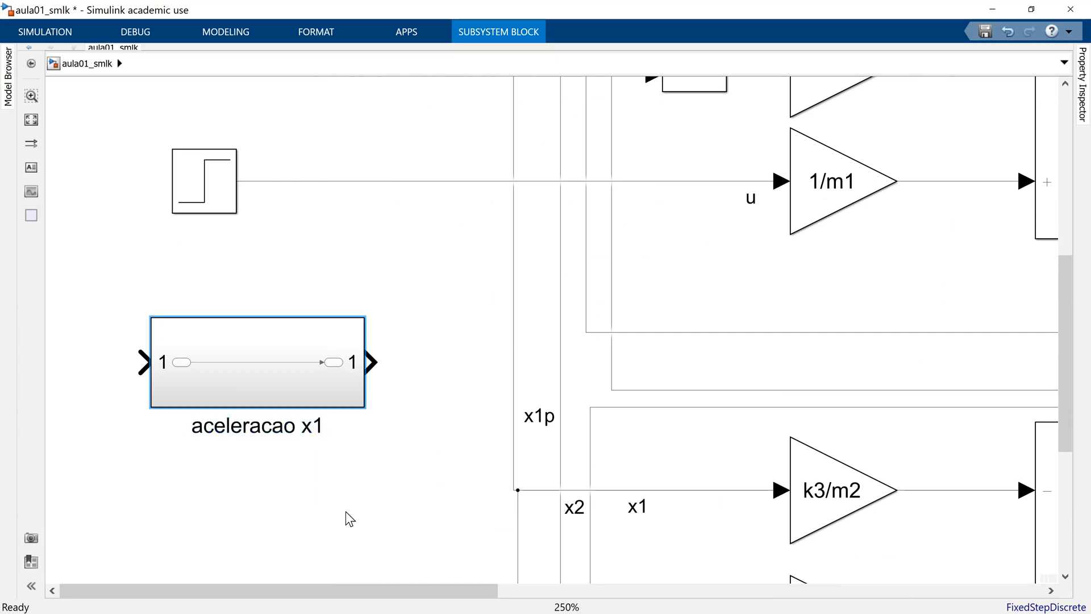
Step: Look inside the aceleracao x1 subsystem, return to the top-level model and delete the subsystem block
double_click(319, 402)
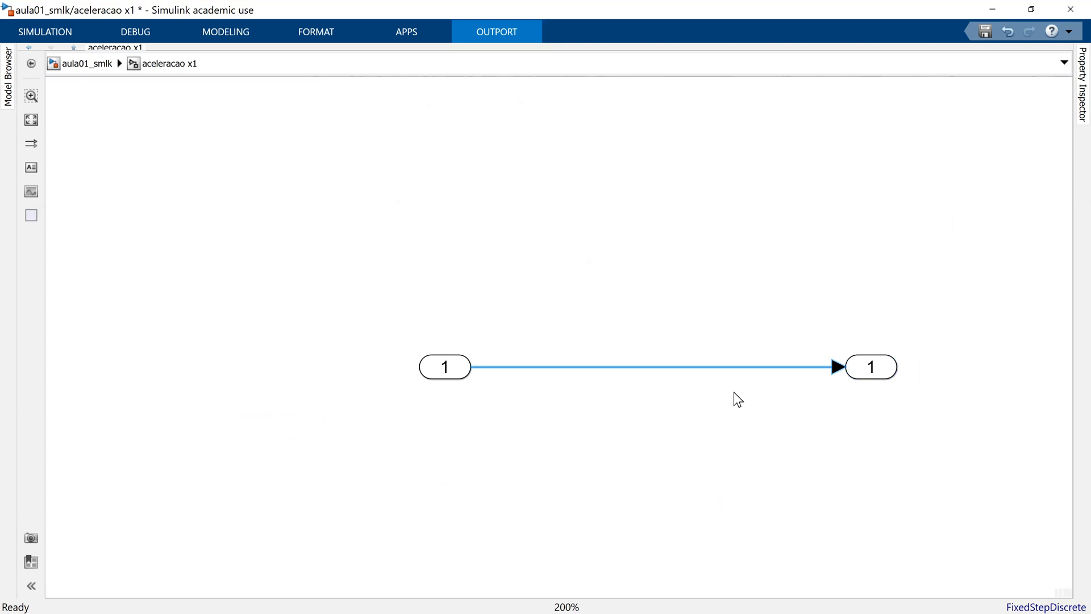
left_click(547, 359)
key("Escape")
left_click_drag(117, 287, 430, 453)
key("Delete")
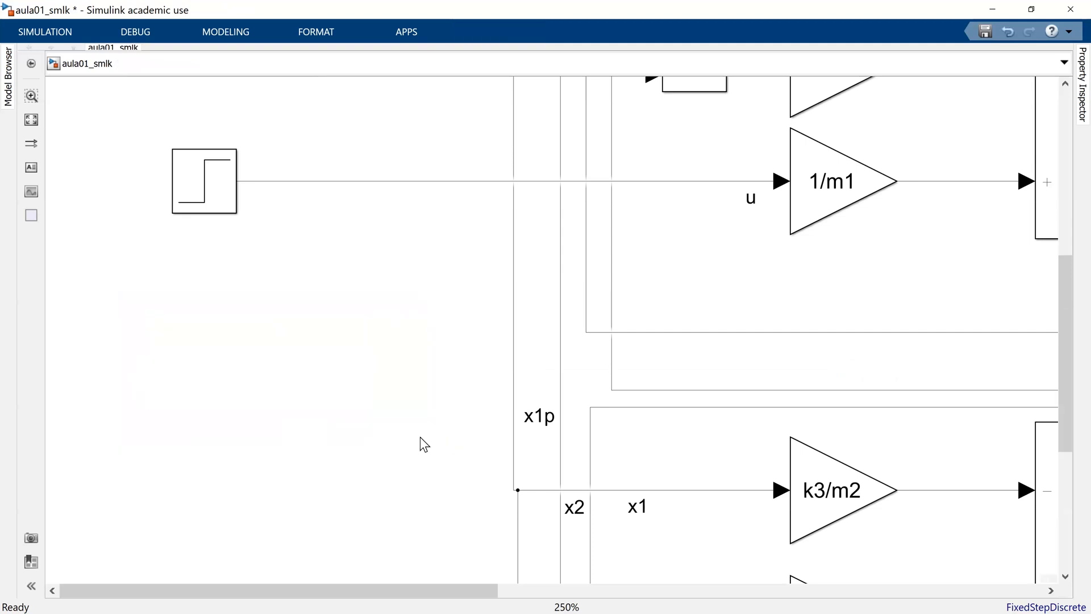
Step: Group the first mass's gains, sum blocks and two integrators, from k1/m1 to 1/m1, into a new subsystem
scroll(421, 437, "down", 3)
left_click_drag(336, 441, 214, 502)
scroll(215, 503, "down", 1)
scroll(209, 500, "down", 2)
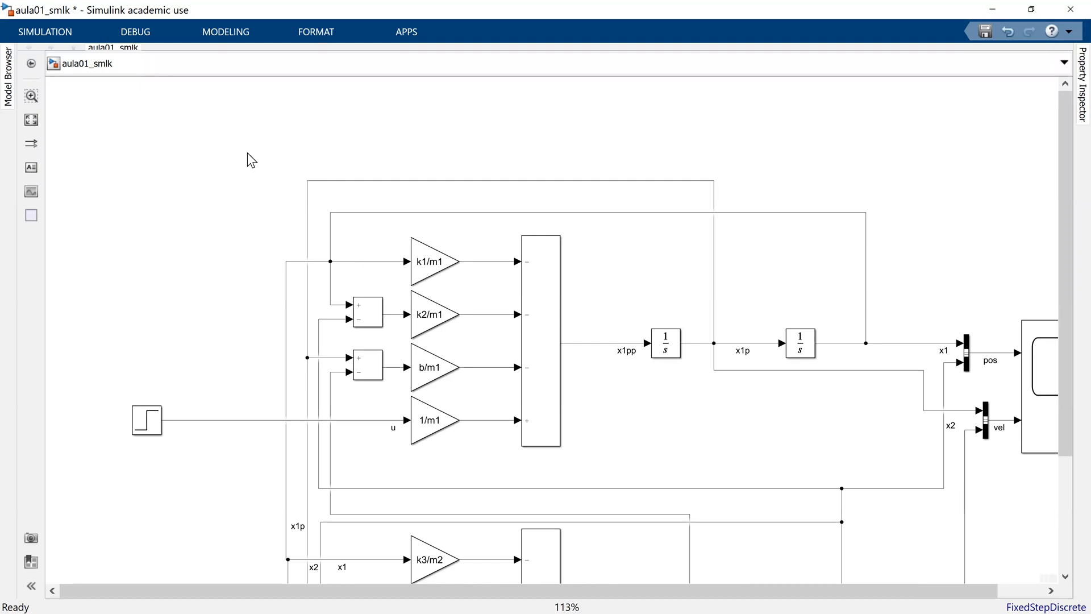
left_click_drag(615, 447, 602, 404)
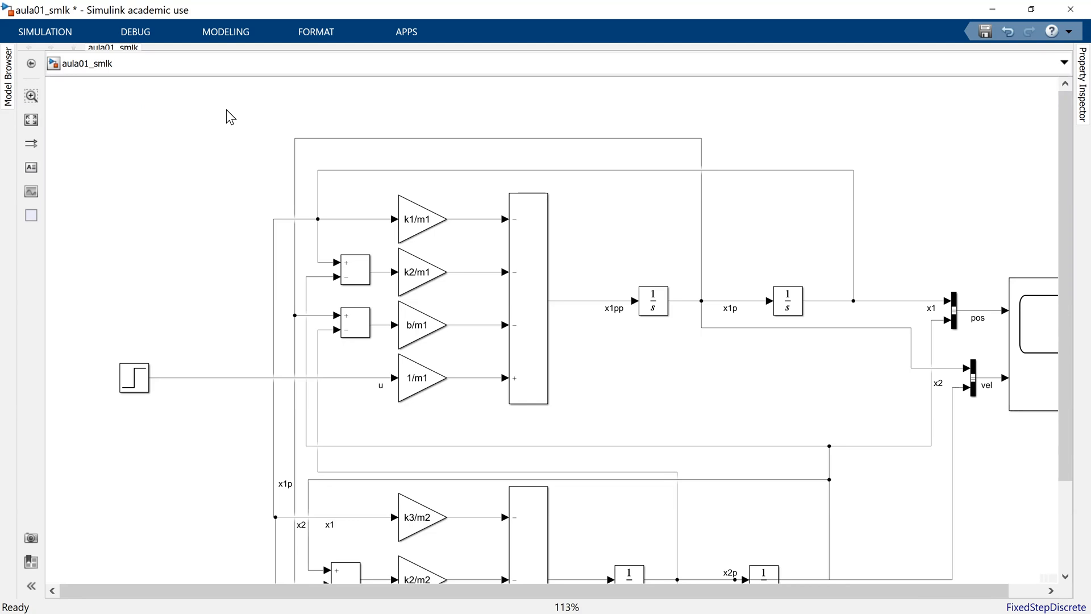
left_click_drag(226, 111, 882, 426)
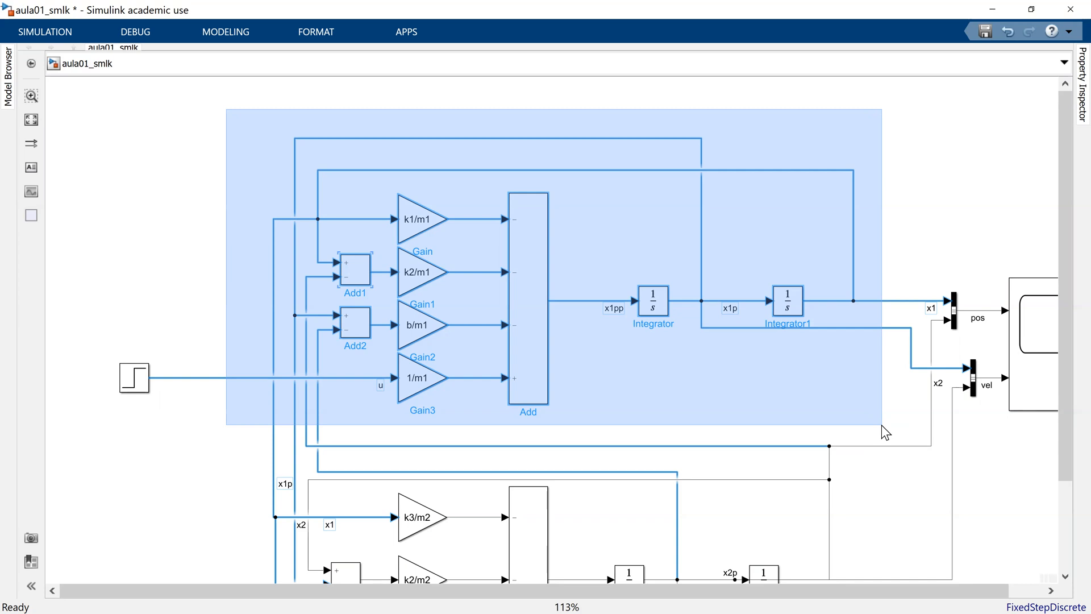
left_click_drag(881, 424, 882, 424)
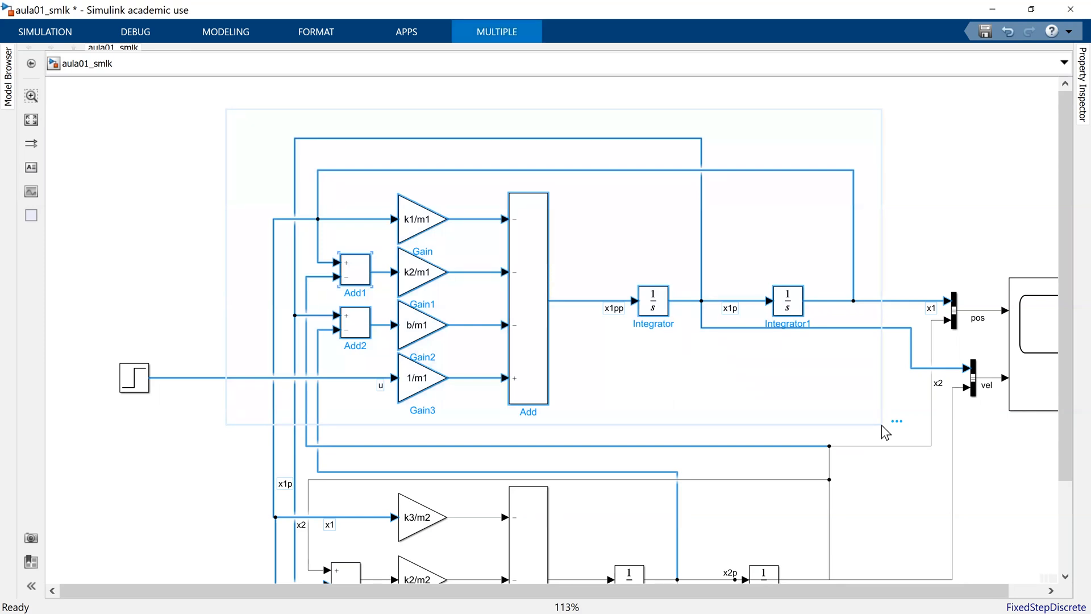
mouse_move(894, 425)
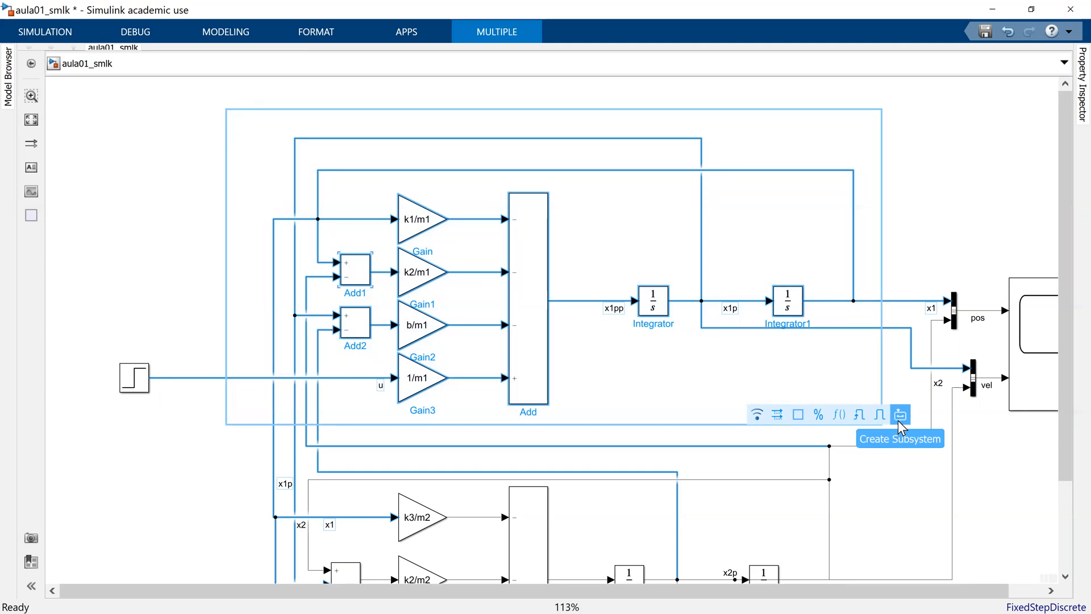
left_click(901, 415)
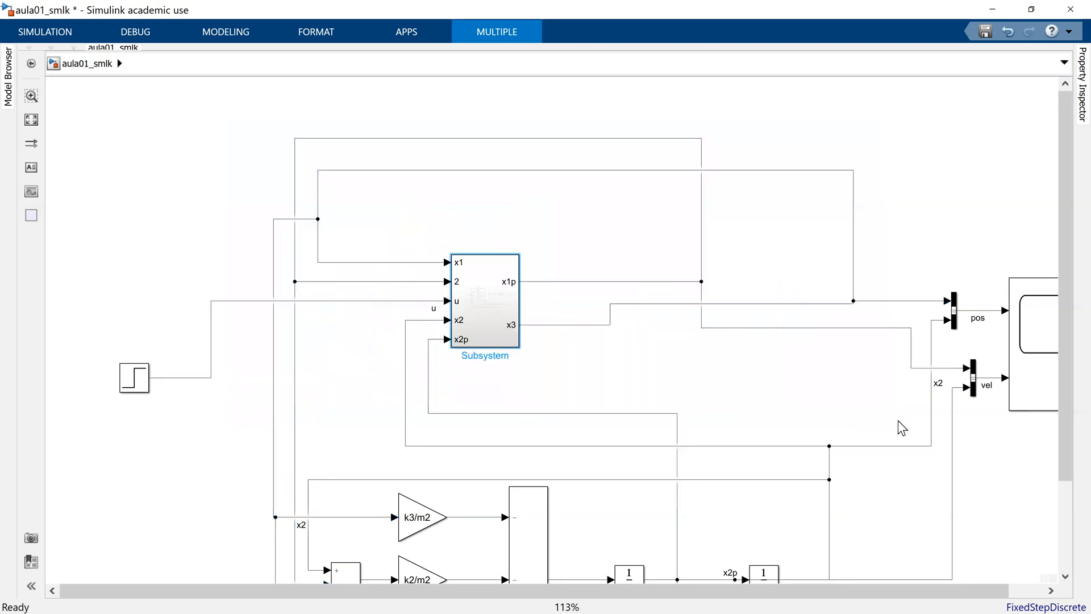
Step: Enlarge the new subsystem block and centre it between the Step block and the pos and vel muxes
mouse_move(519, 342)
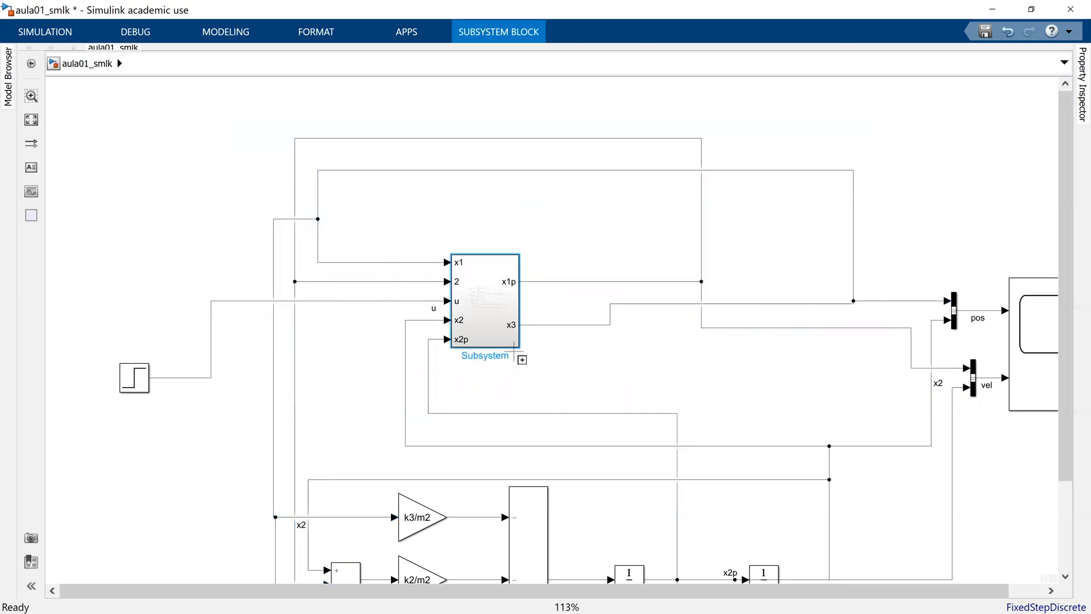
left_click_drag(518, 343, 638, 359)
left_click_drag(561, 353, 502, 350)
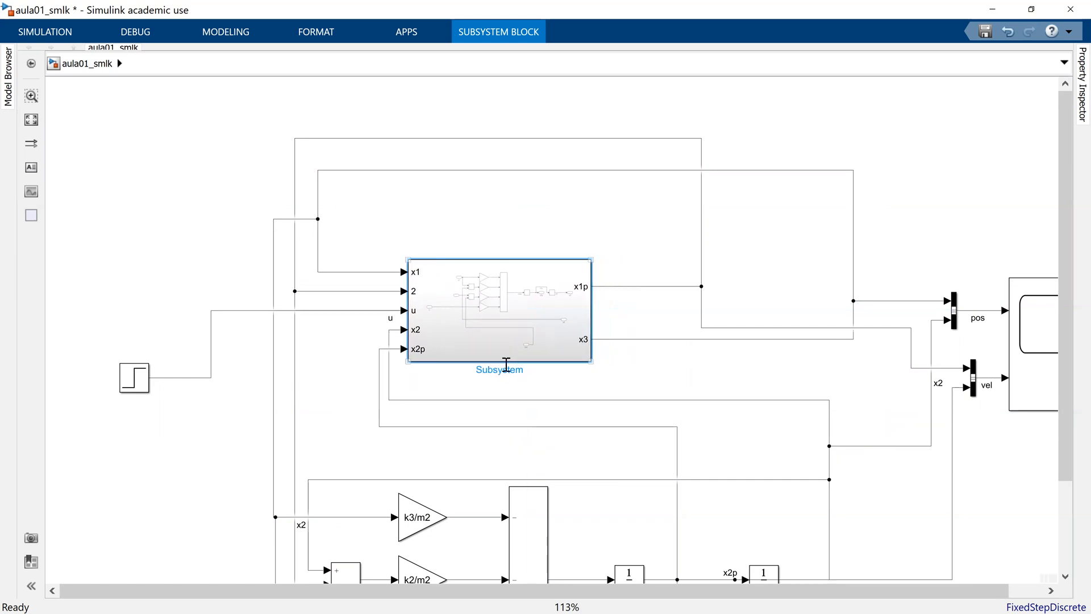
Step: Rename the new subsystem block to "aceleracao x1"
left_click(497, 370)
type("a")
key("BackSpace")
key("BackSpace")
key("BackSpace")
key("BackSpace")
key("BackSpace")
key("BackSpace")
type("aceleracao s")
key("BackSpace")
type("x1")
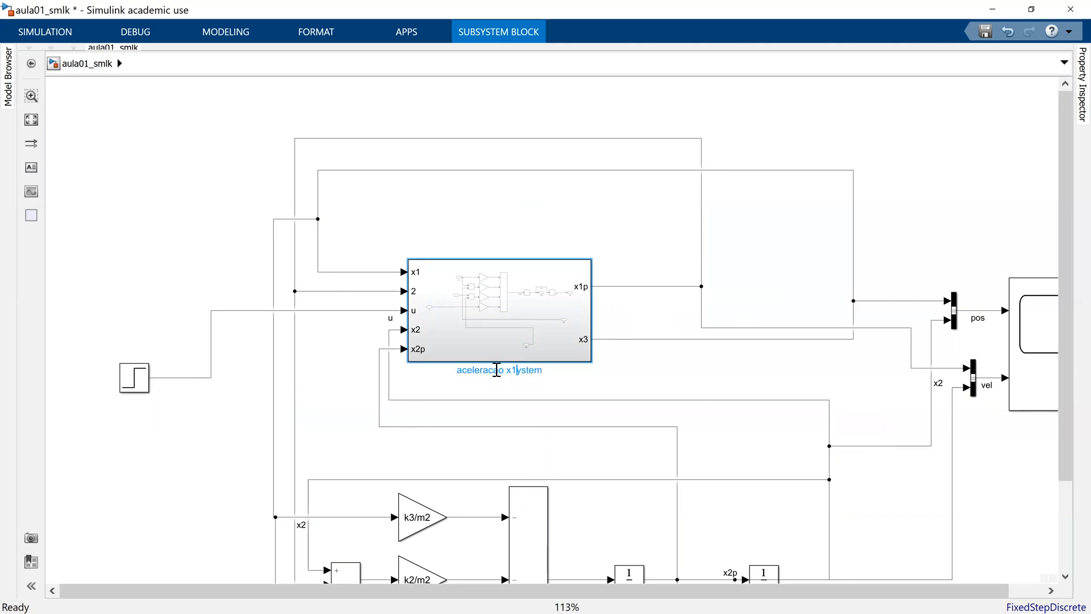
key("Delete")
key("Delete")
key("Delete")
key("Delete")
key("Delete")
left_click(650, 400)
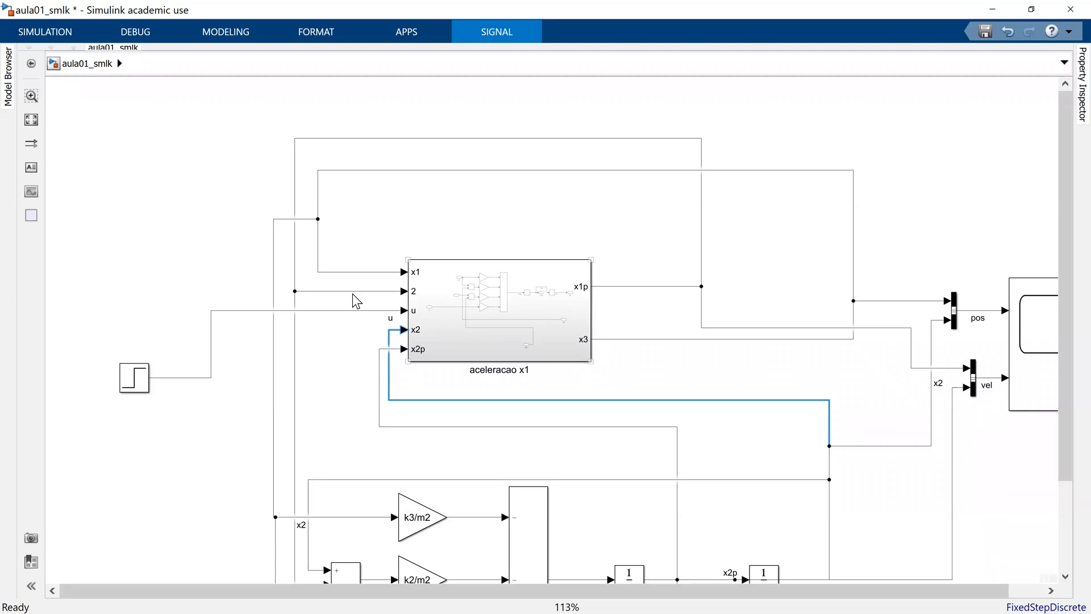
Step: Move the Step block beside the subsystem's u input so their connecting line runs straight
left_click(135, 378)
left_click_drag(140, 371, 326, 316)
left_click(319, 374)
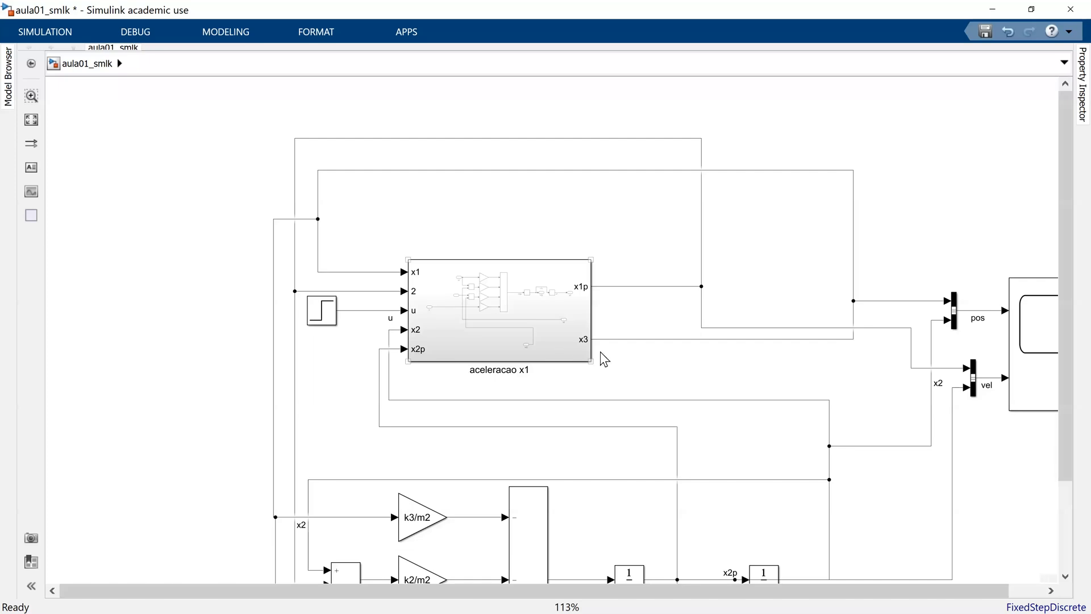
Step: Open the aceleracao x1 subsystem and move the x1 and In2 inports farther away from the sum blocks
double_click(545, 316)
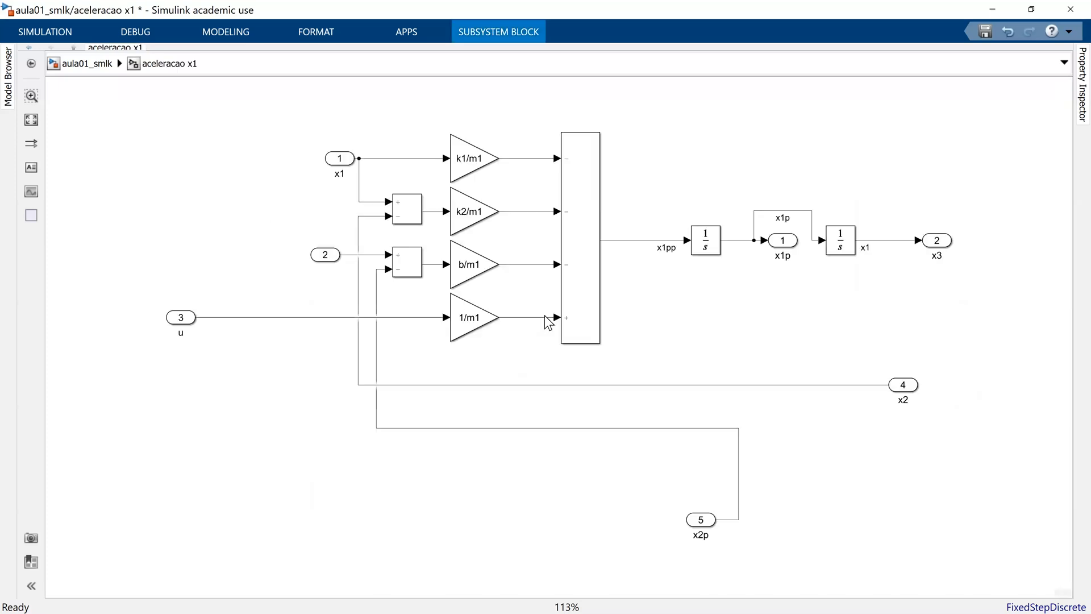
left_click_drag(340, 162, 272, 162)
left_click_drag(329, 255, 285, 255)
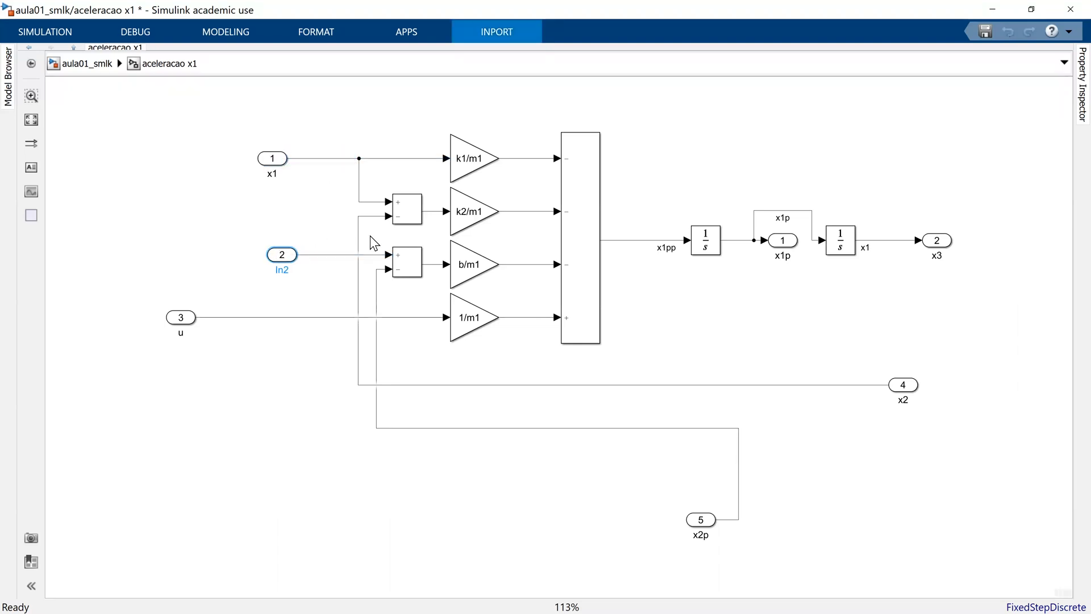
Step: Move the x2 inport next to the negative input of the k2/m1 sum block and turn it to face that input
left_click_drag(357, 234, 219, 238)
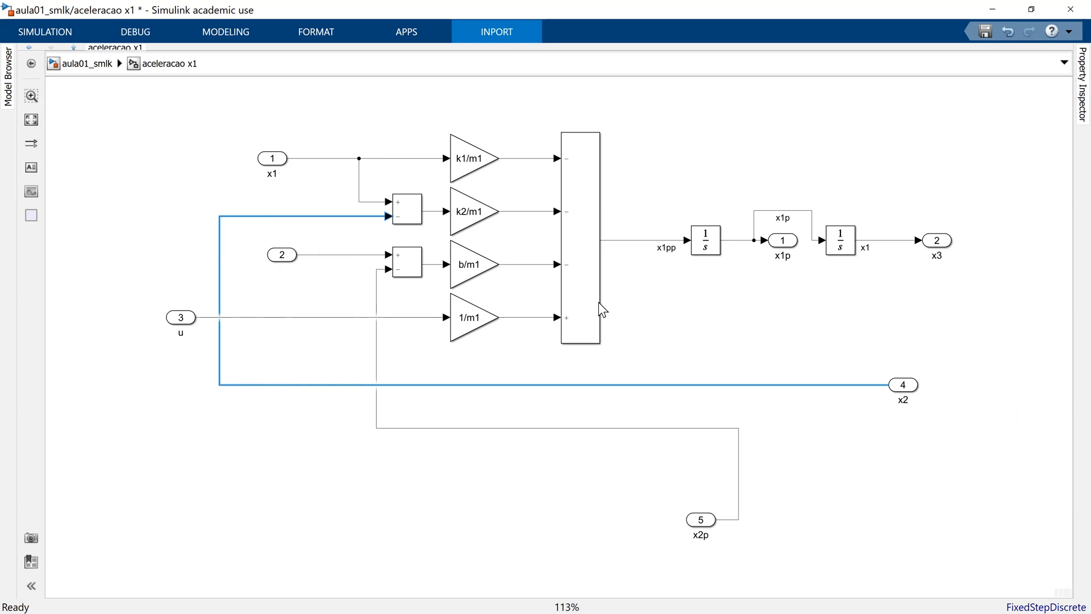
left_click_drag(903, 387, 320, 218)
key("ctrl+r")
key("ctrl+shift+r")
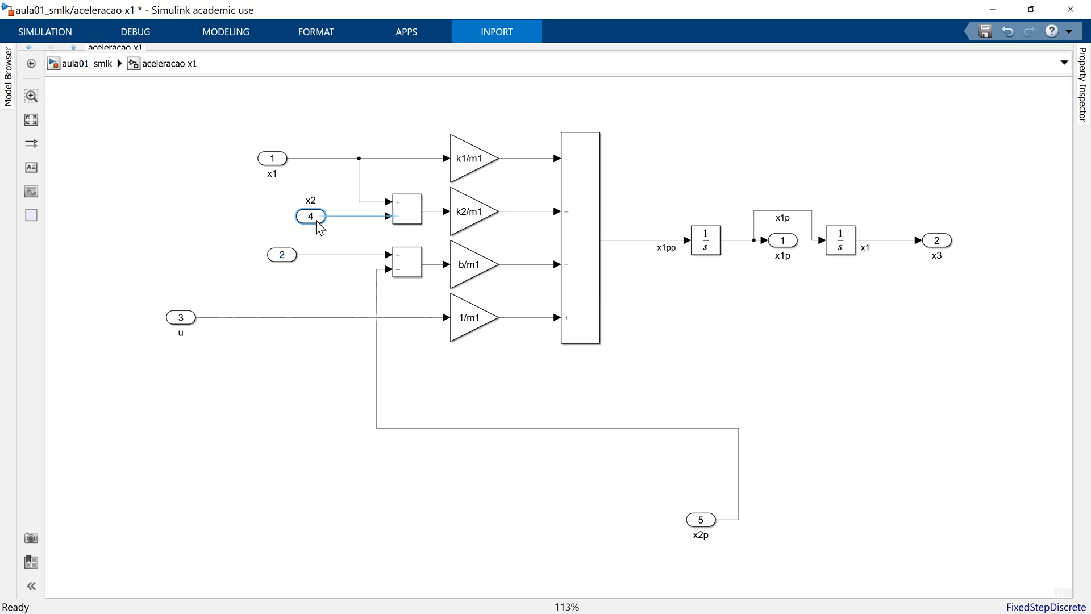
Step: Place the In2 and x2p inports beside the b/m1 sum block and the u inport beside the 1/m1 gain
left_click_drag(280, 262, 309, 261)
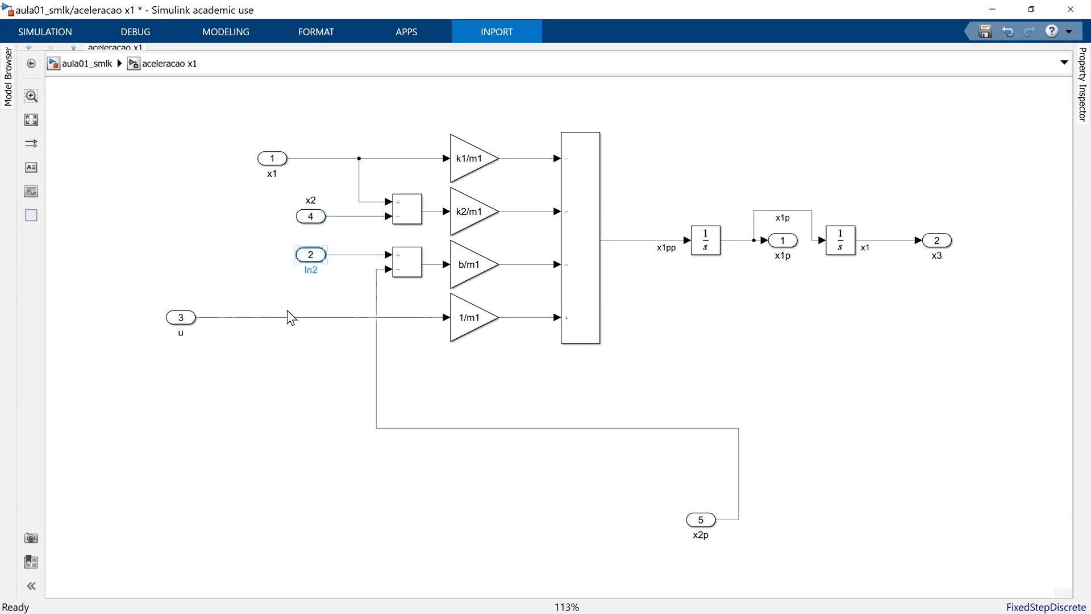
left_click_drag(699, 519, 315, 294)
left_click(421, 435)
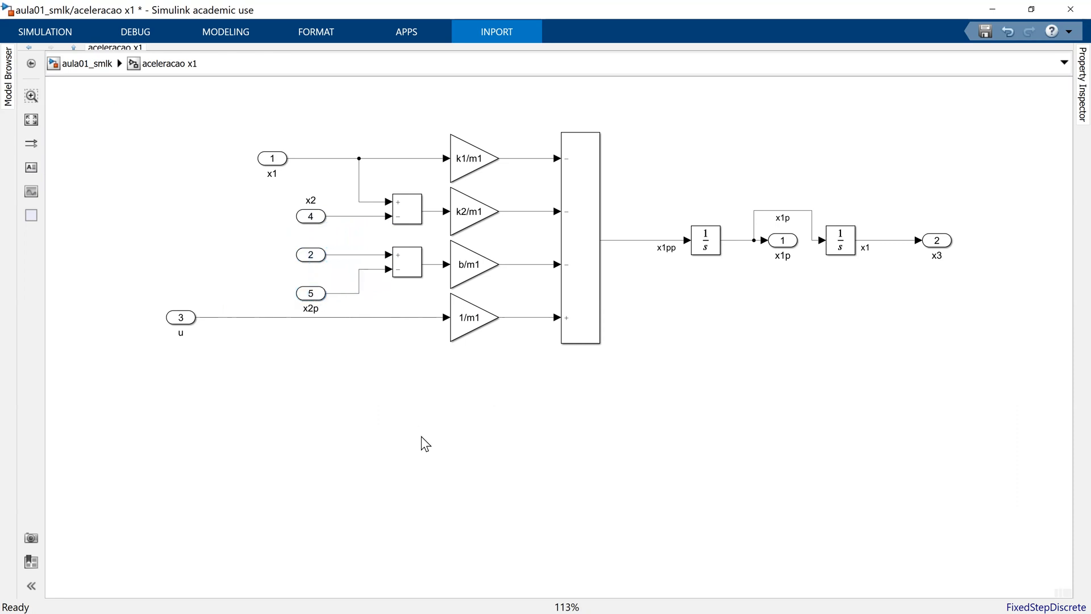
left_click_drag(188, 327, 417, 325)
left_click(428, 374)
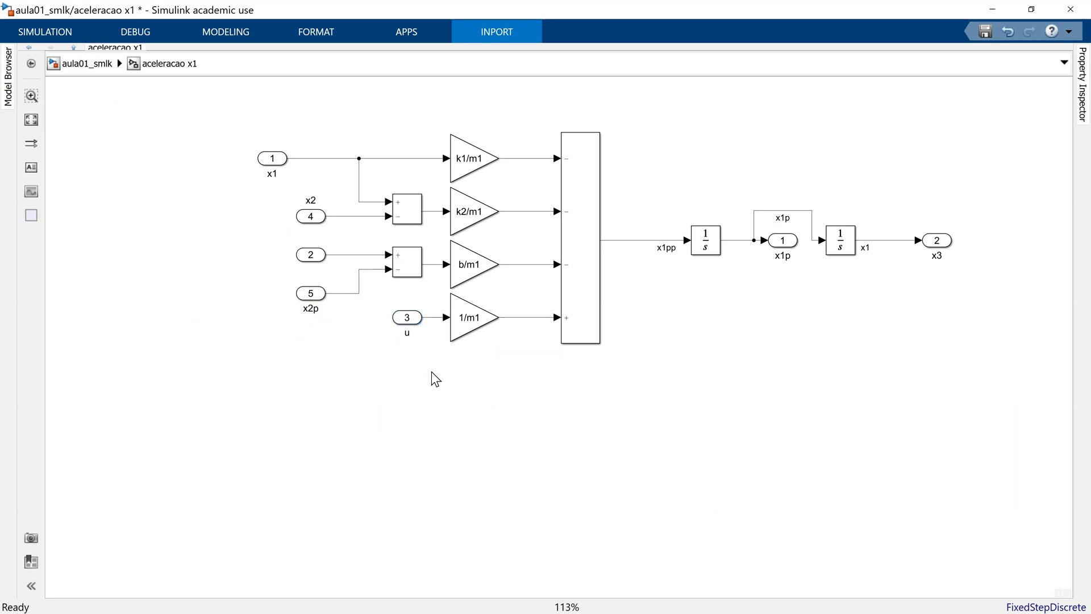
Step: Move the x1p outport below the second integrator and straighten the x1p line between the two integrators
left_click_drag(796, 245, 860, 335)
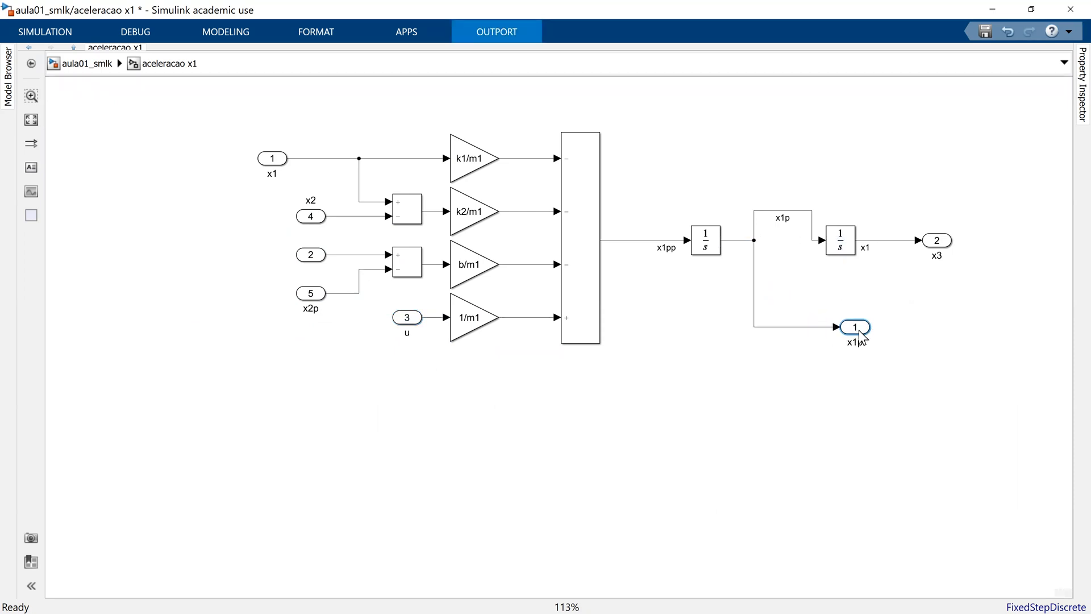
left_click_drag(811, 211, 804, 235)
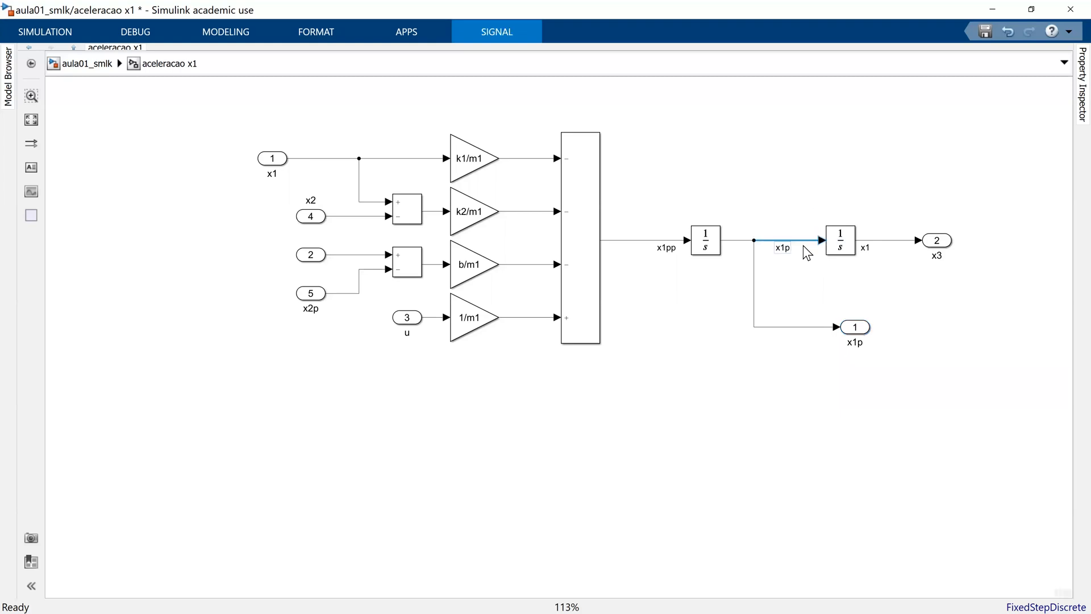
Step: Delete the In2 inport feeding the positive input of the b/m1 sum block
left_click(375, 262)
left_click(324, 260)
left_click(314, 270)
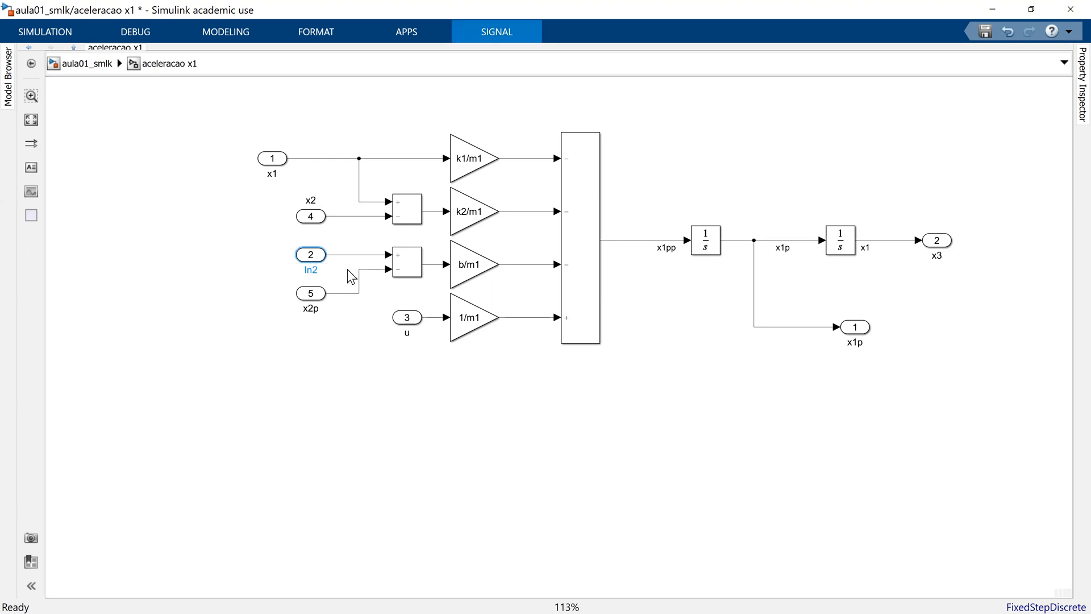
left_click(300, 259)
left_click(312, 255)
key("Delete")
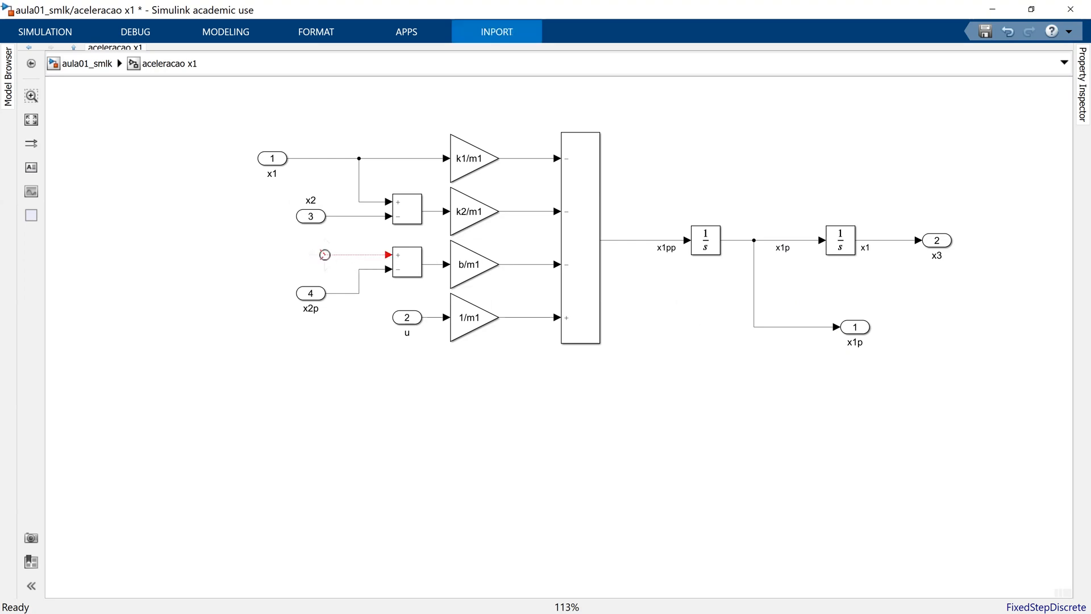
Step: Feed the x1p signal back to the positive input of the b/m1 sum block and align the x2p inport with its negative input
left_click_drag(503, 428, 757, 326)
left_click_drag(376, 309, 248, 307)
left_click_drag(317, 291, 333, 269)
left_click(857, 336)
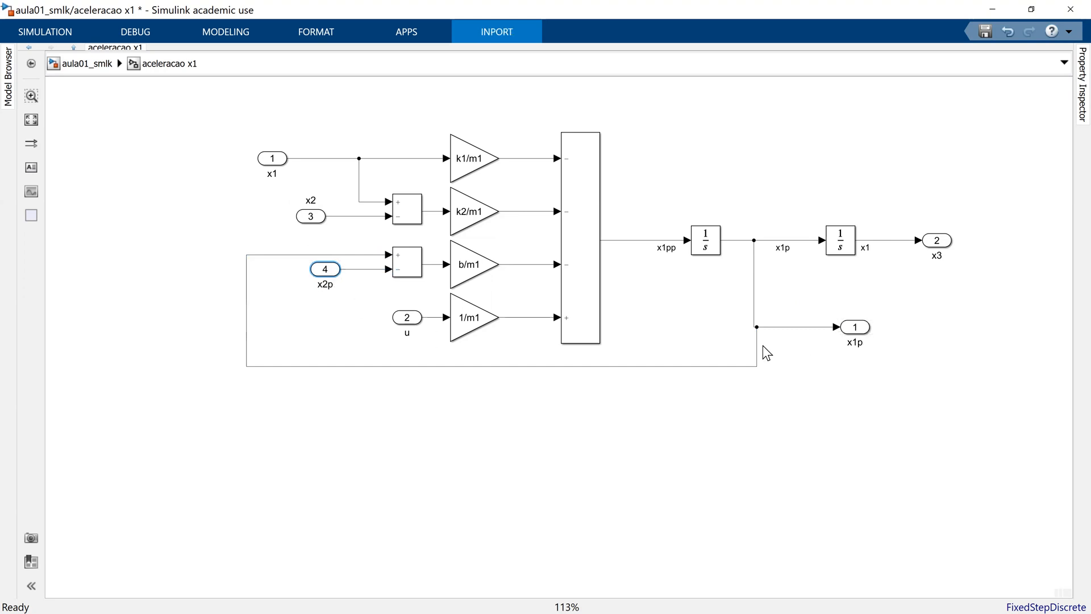
left_click_drag(759, 345, 754, 343)
Step: Reroute the x1 inport's line over the blocks toward the second integrator's output and delete the x1 inport
left_click(357, 159)
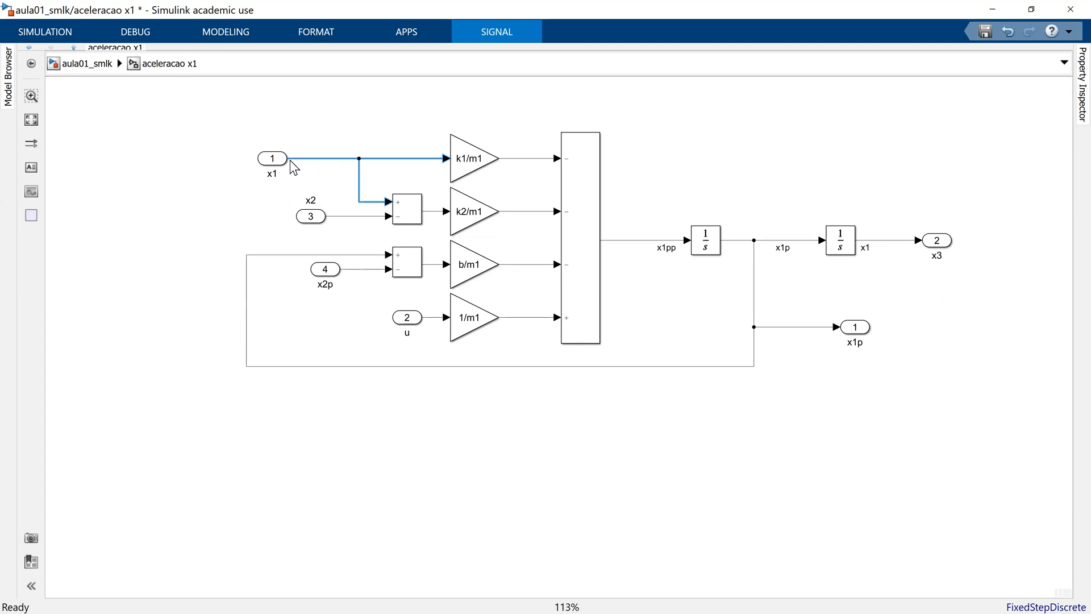
left_click_drag(290, 159, 889, 239)
left_click(966, 222)
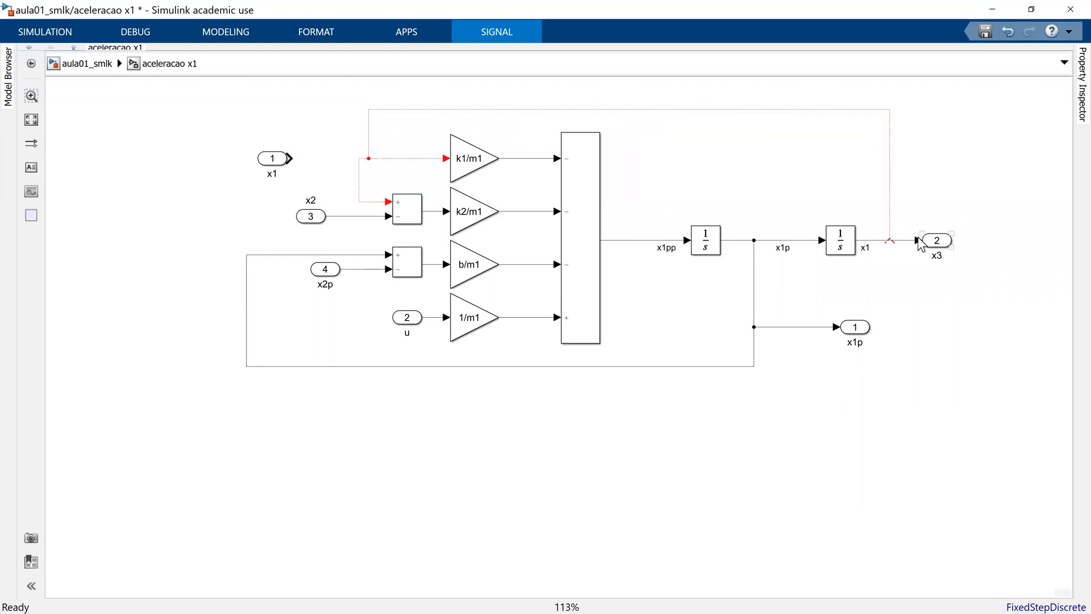
left_click(929, 241)
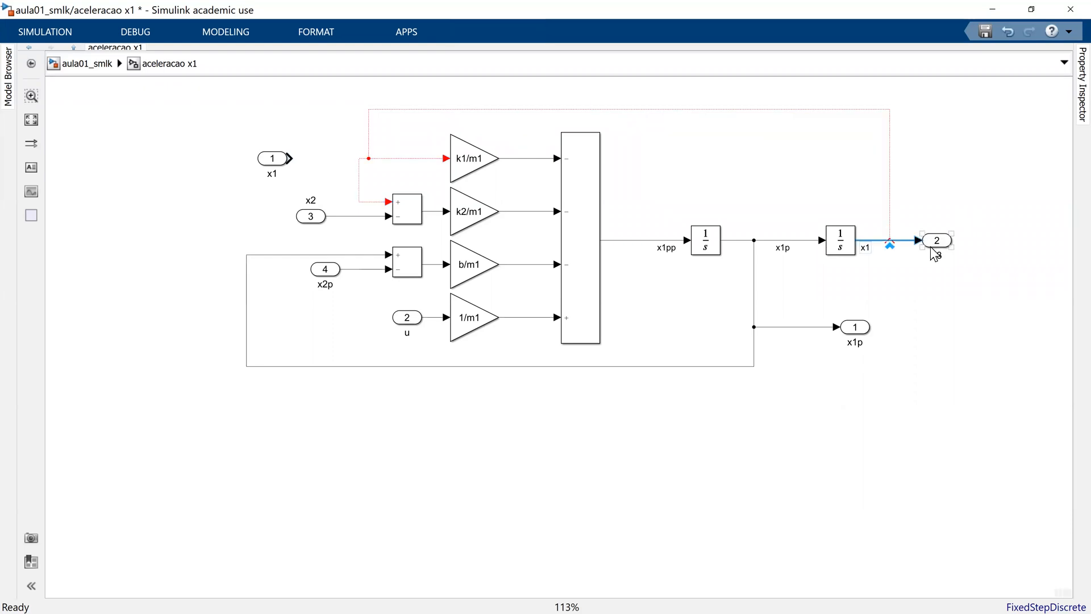
left_click(278, 160)
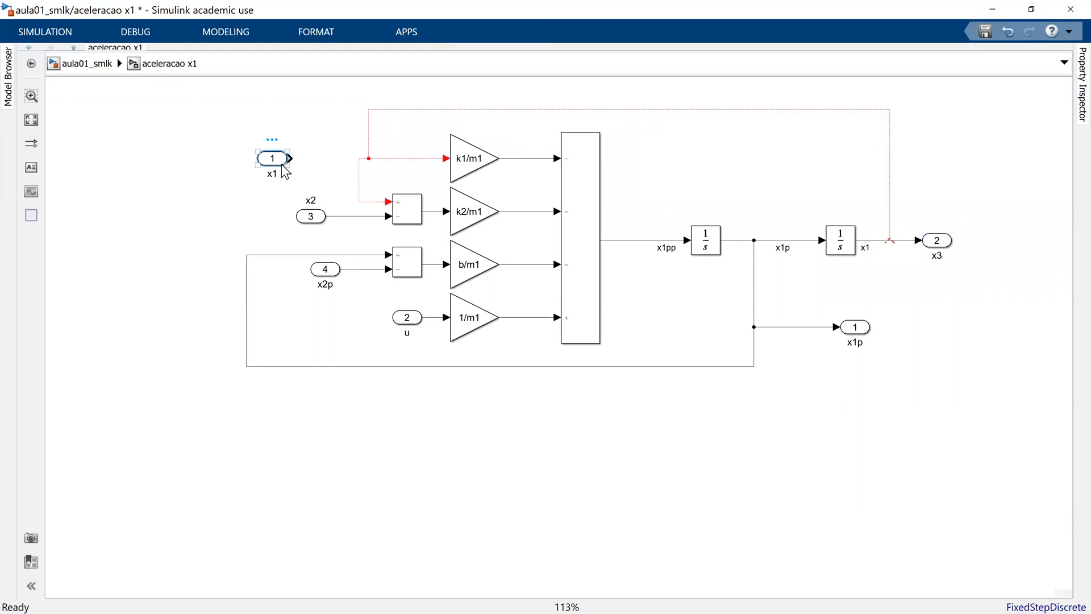
key("Delete")
Step: Rename the x3 outport to x1
left_click(938, 257)
left_click(939, 260)
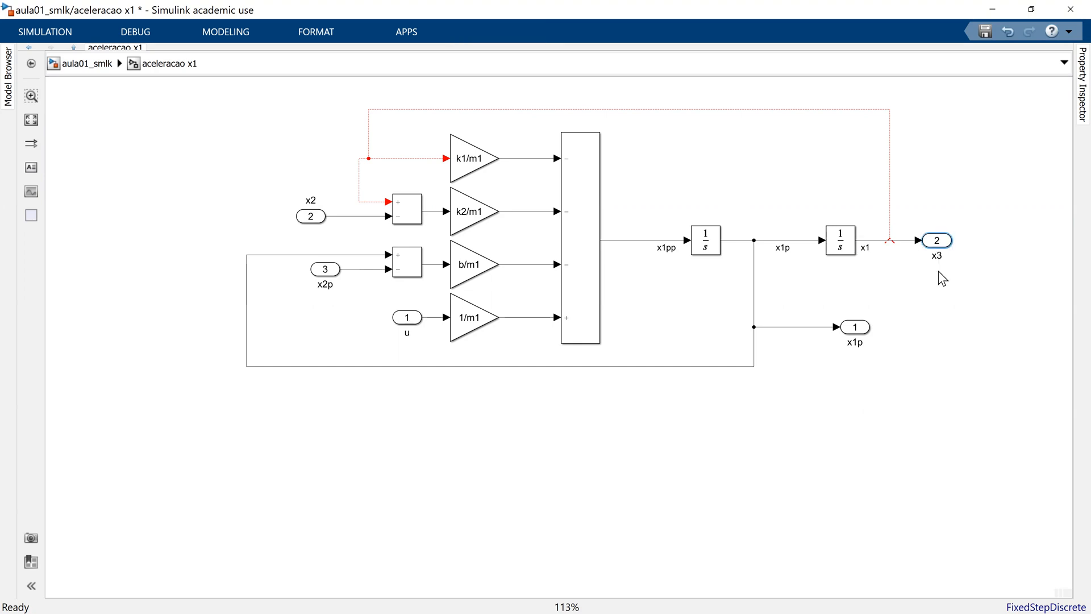
type("1")
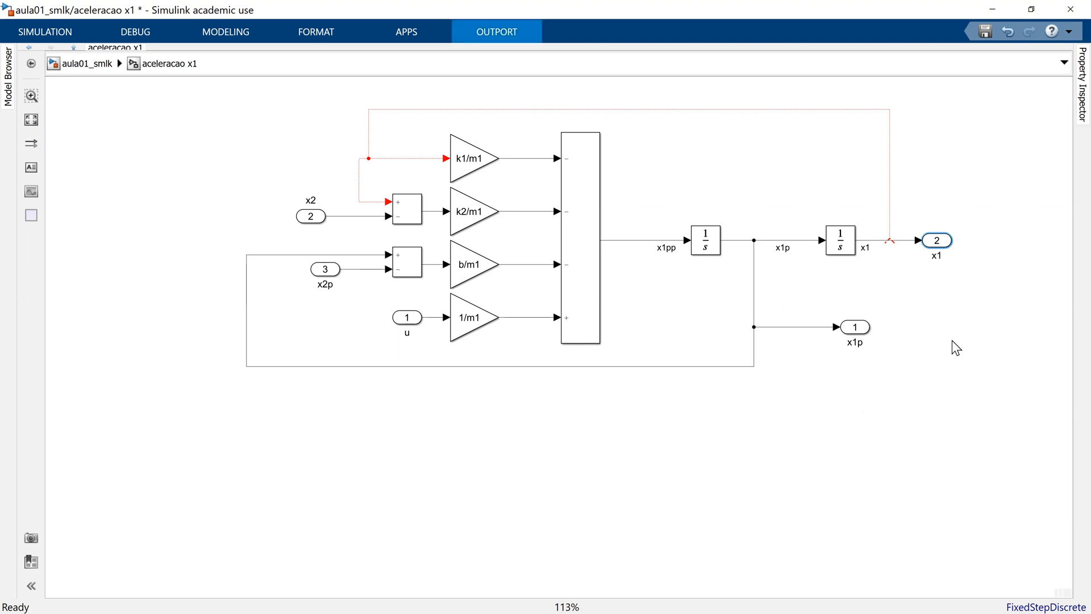
Step: Connect the loose feedback line to the second integrator's x1 output and straighten its segment near the k1/m1 gain
left_click(892, 241)
left_click_drag(889, 243, 890, 241)
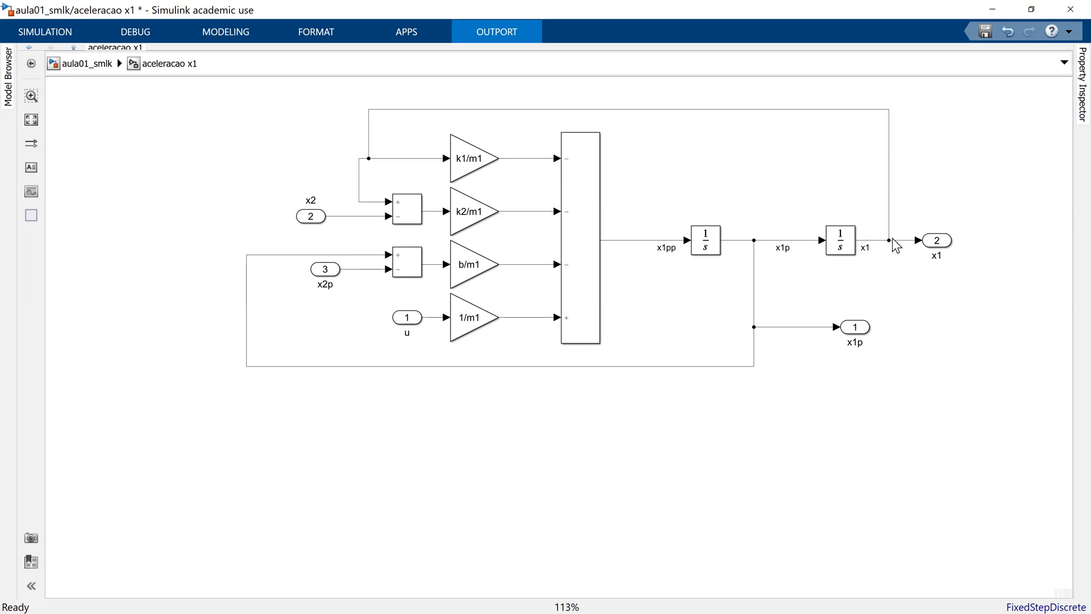
left_click_drag(372, 126, 363, 125)
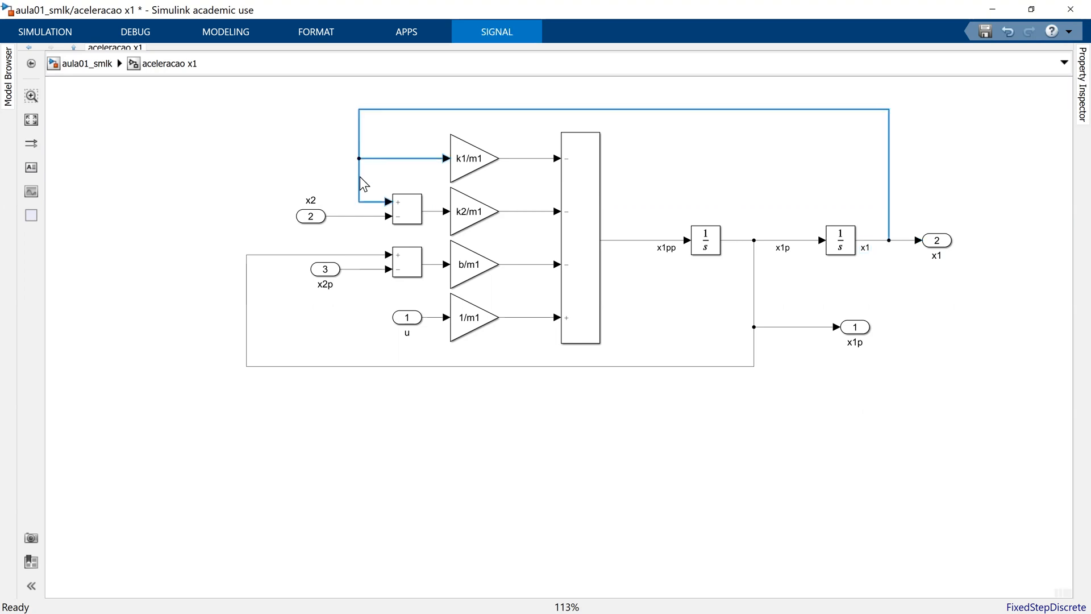
Step: Align the x2 inport above x2p with its name below the block, and return to the top-level model
left_click(314, 221)
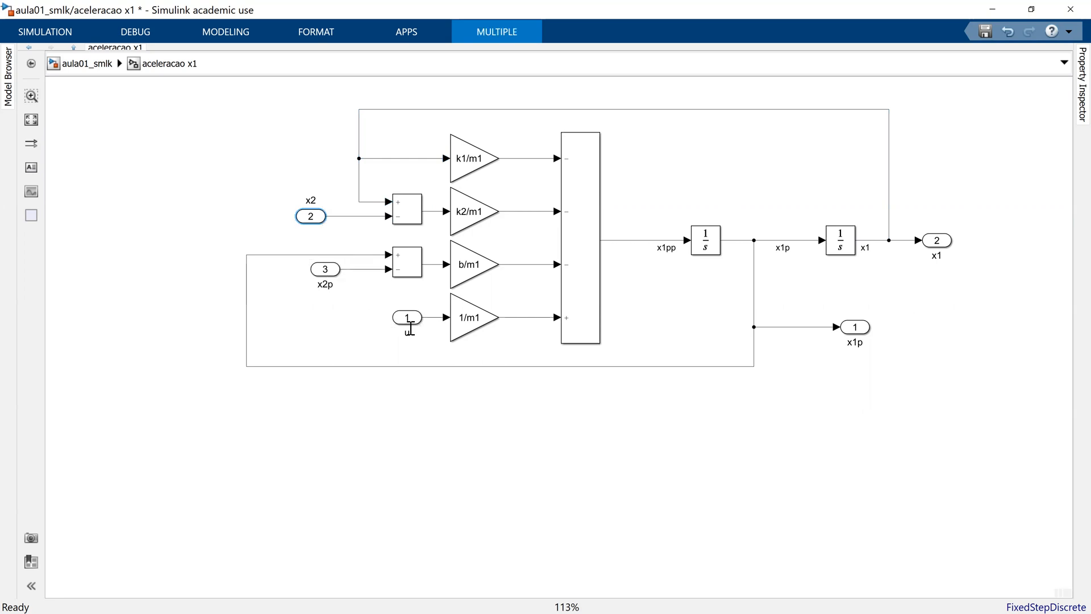
left_click(604, 404)
left_click(312, 215)
left_click_drag(314, 237, 330, 217)
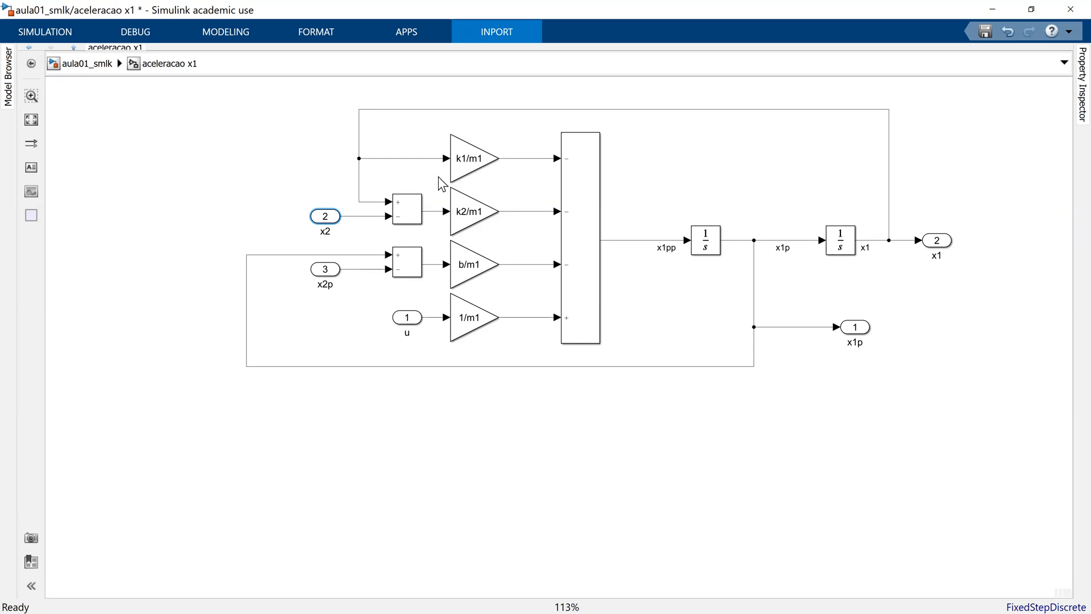
key("space")
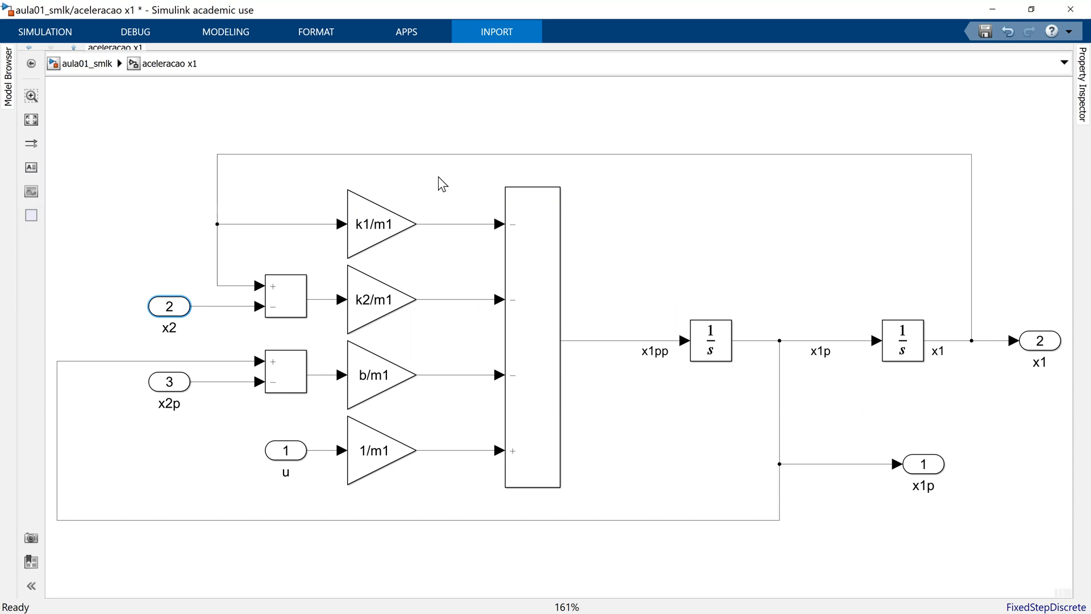
key("Escape")
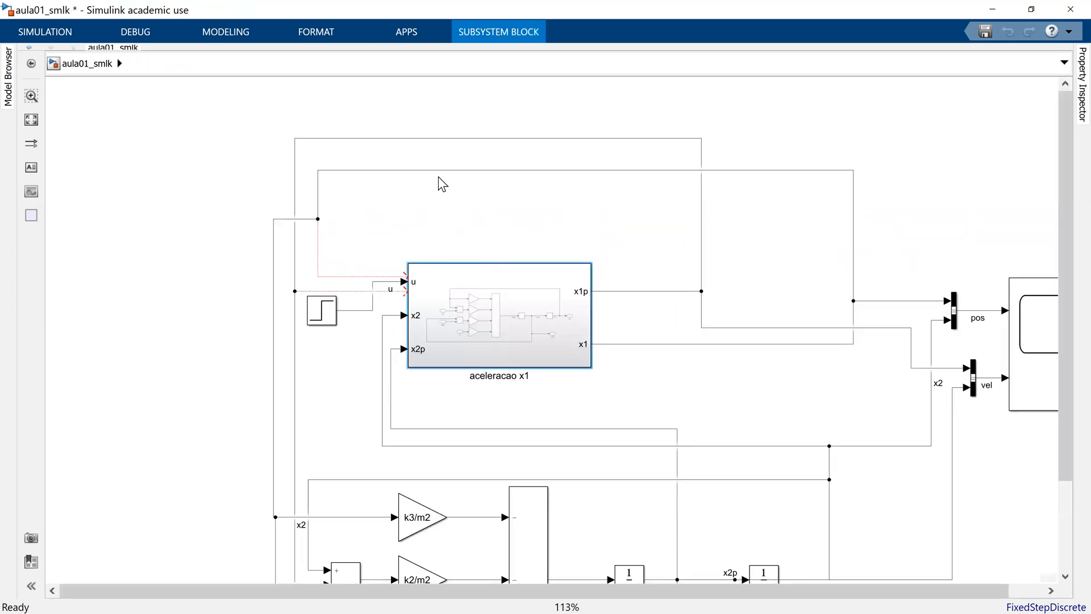
Step: Move the aceleracao x1 subsystem clear of its old feedback lines and delete the unconnected branches
left_click_drag(540, 306, 580, 330)
left_click(371, 277)
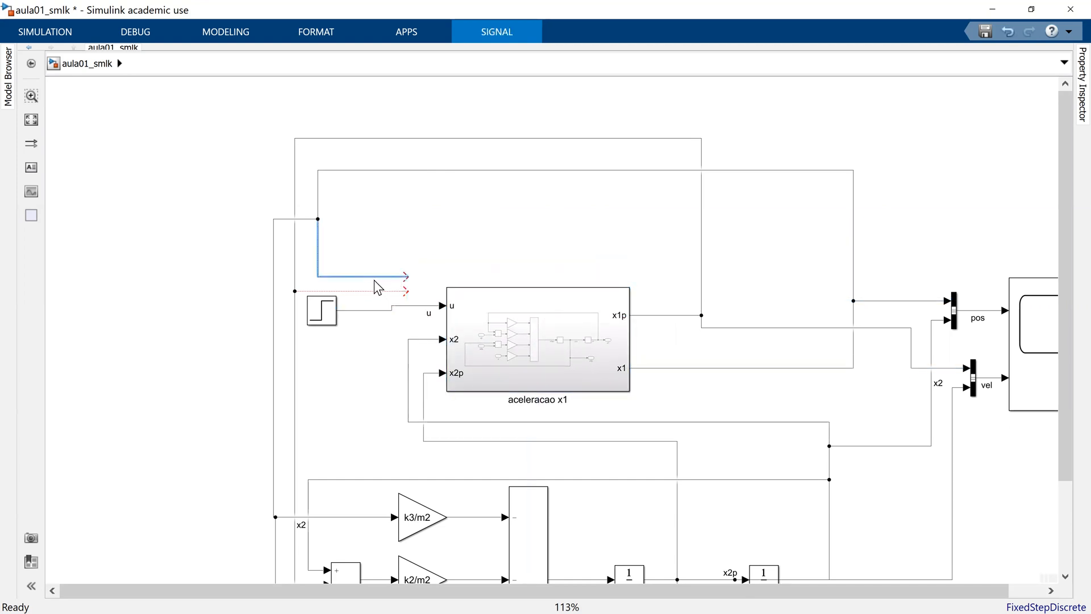
key("Delete")
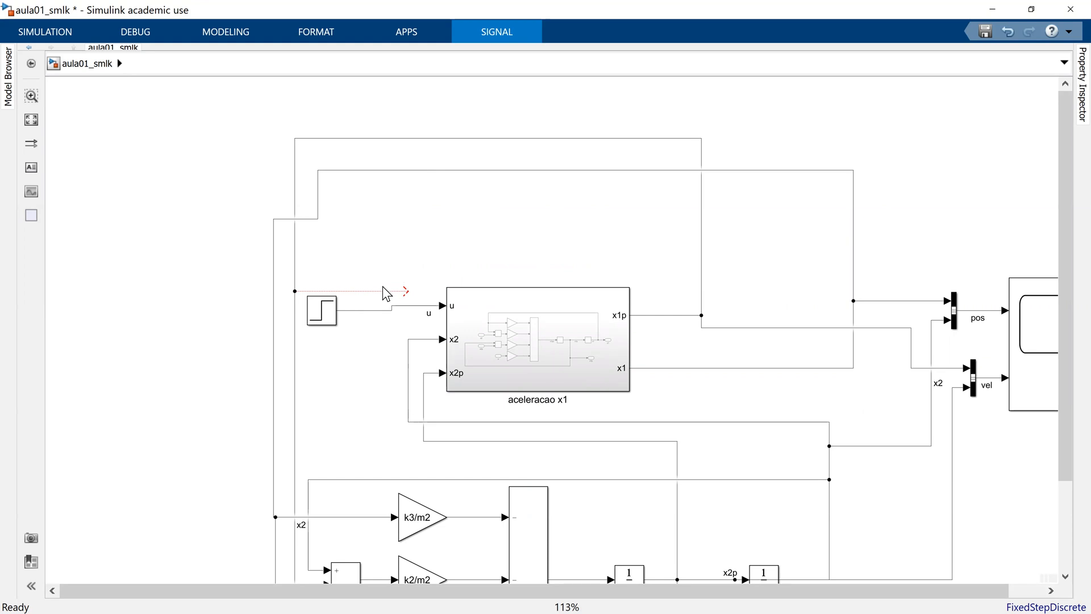
Step: Align the step source with the u input and space out the x2 and x2p lines entering aceleracao x1
left_click_drag(320, 312, 365, 310)
mouse_move(407, 381)
left_mouse_down()
mouse_move(386, 384)
mouse_move(411, 390)
left_mouse_up()
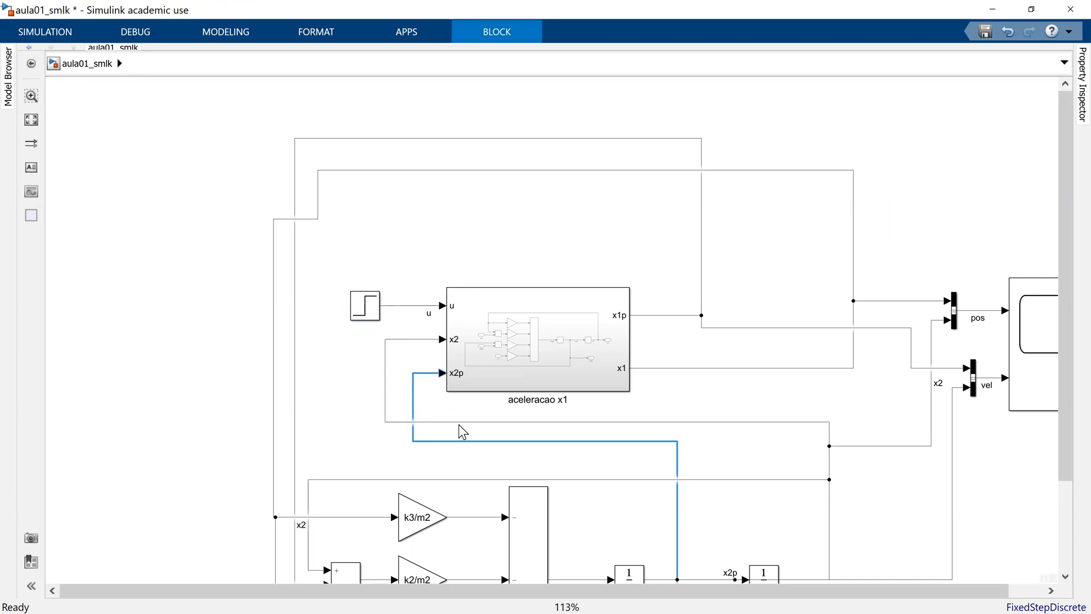
Step: Group the m2 gains, sum blocks and both integrators into a subsystem sized to fit directly below aceleracao x1
left_click_drag(471, 444, 506, 255)
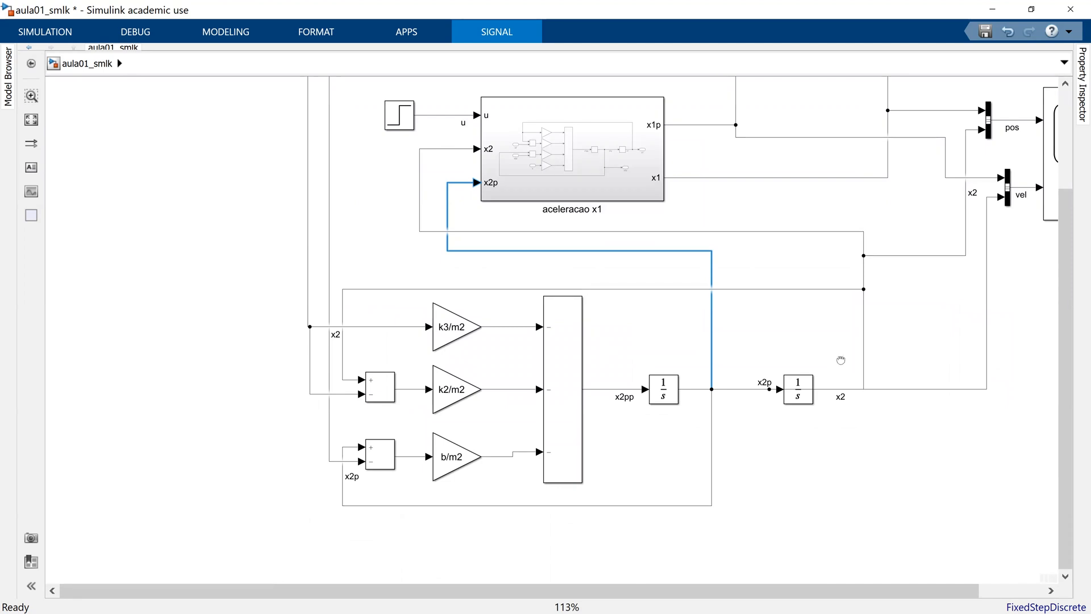
scroll(742, 393, "down", 3)
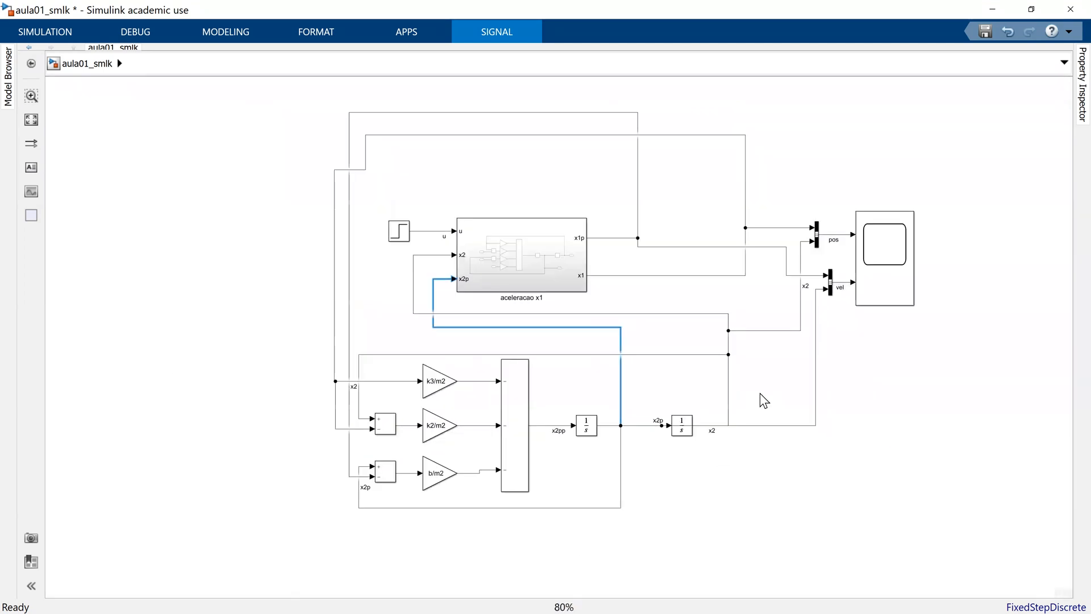
left_click_drag(289, 339, 752, 531)
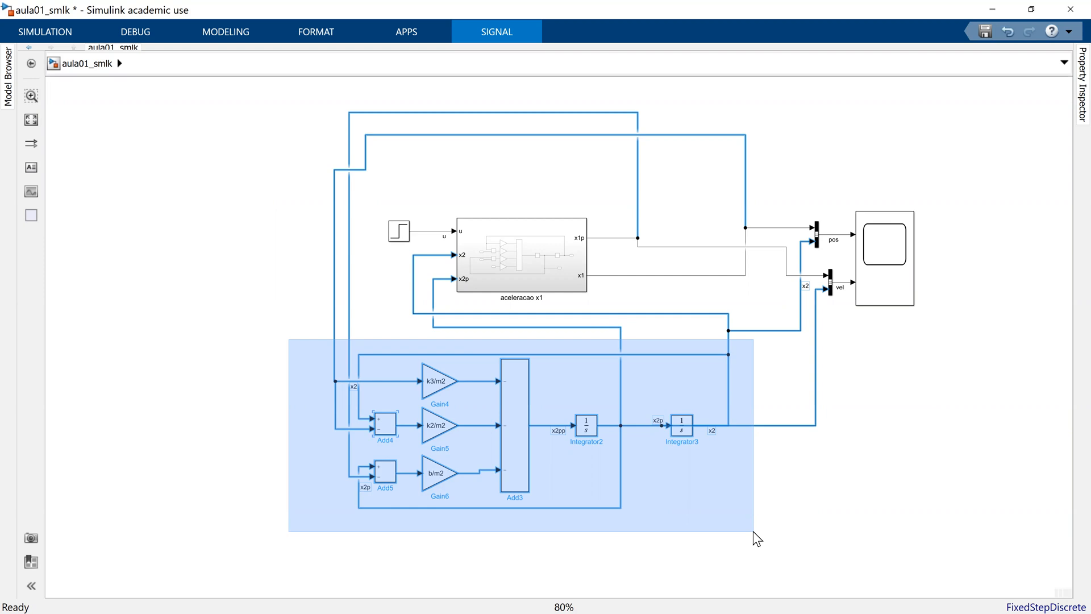
left_click_drag(753, 532, 754, 532)
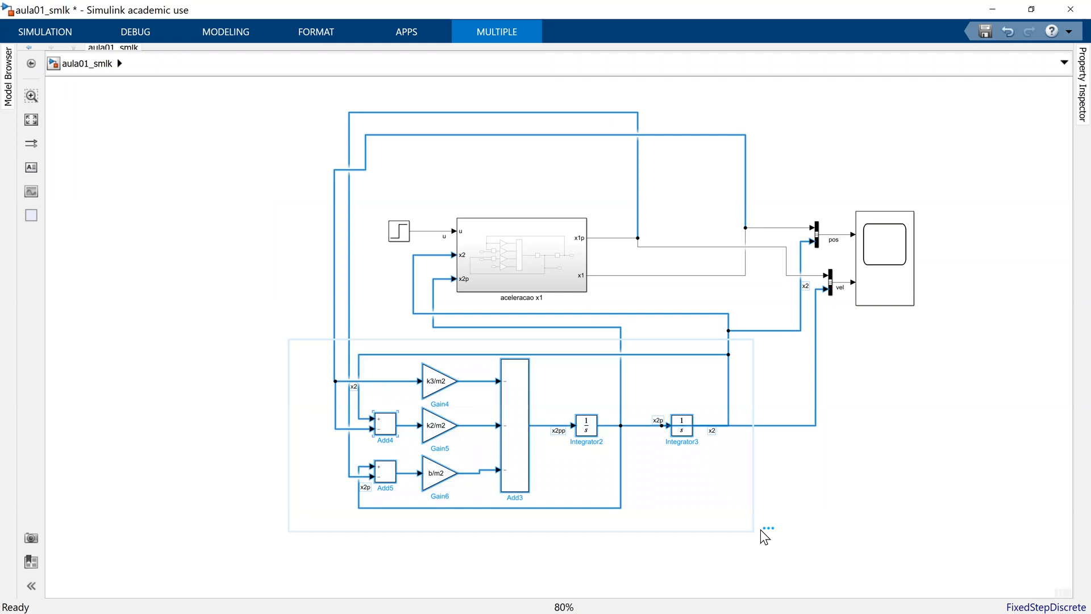
mouse_move(765, 530)
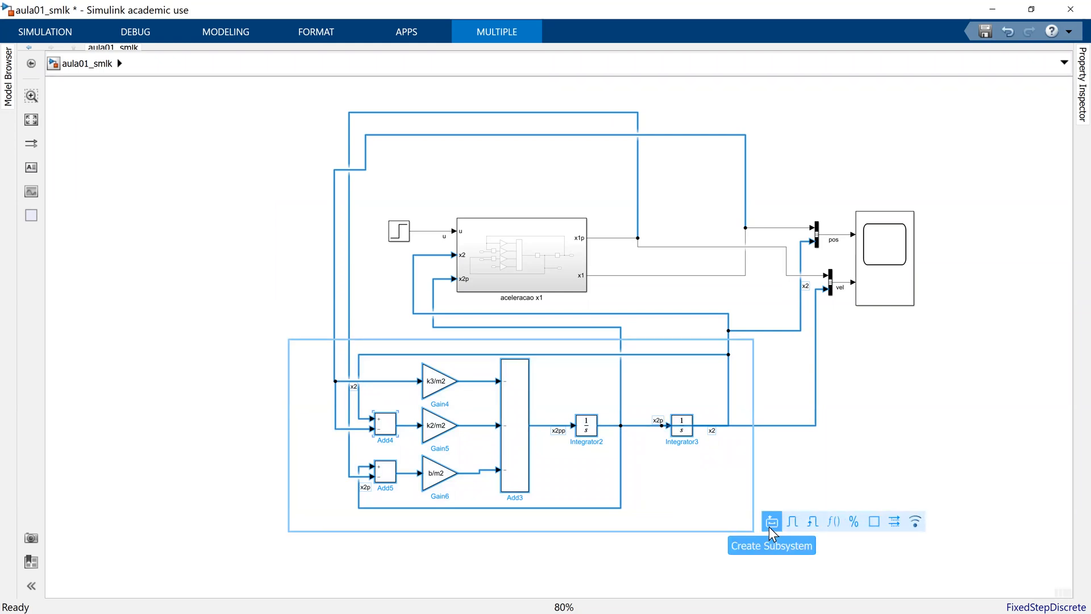
left_click(770, 526)
left_click_drag(480, 442, 590, 394)
Step: Rename the new subsystem to aceleracao x2
left_click(529, 402)
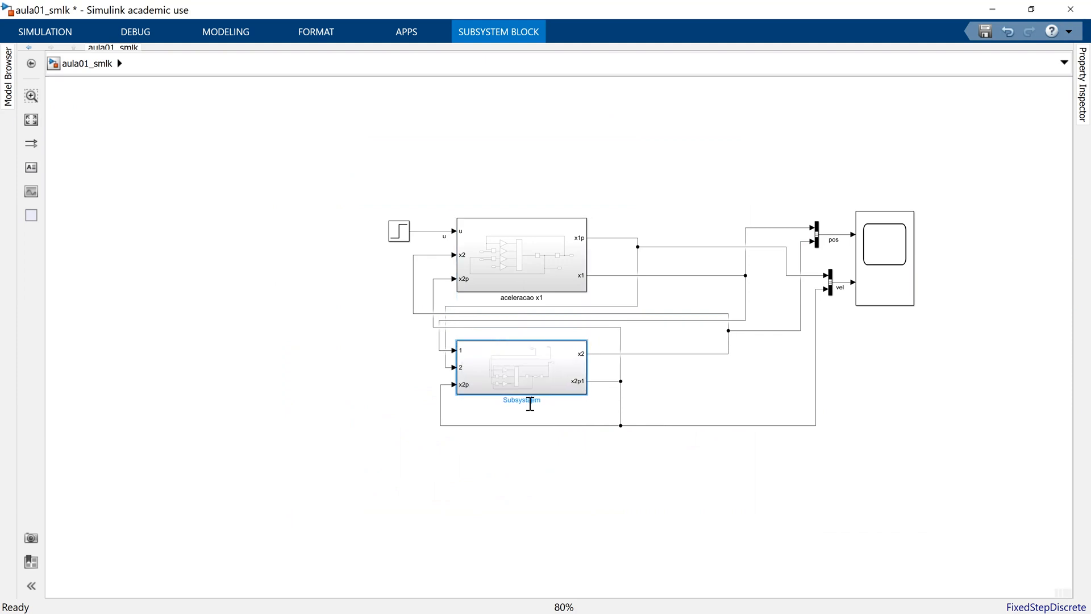
key("BackSpace")
key("BackSpace")
key("BackSpace")
type("eleracao x2")
key("Delete")
key("Delete")
left_click(609, 480)
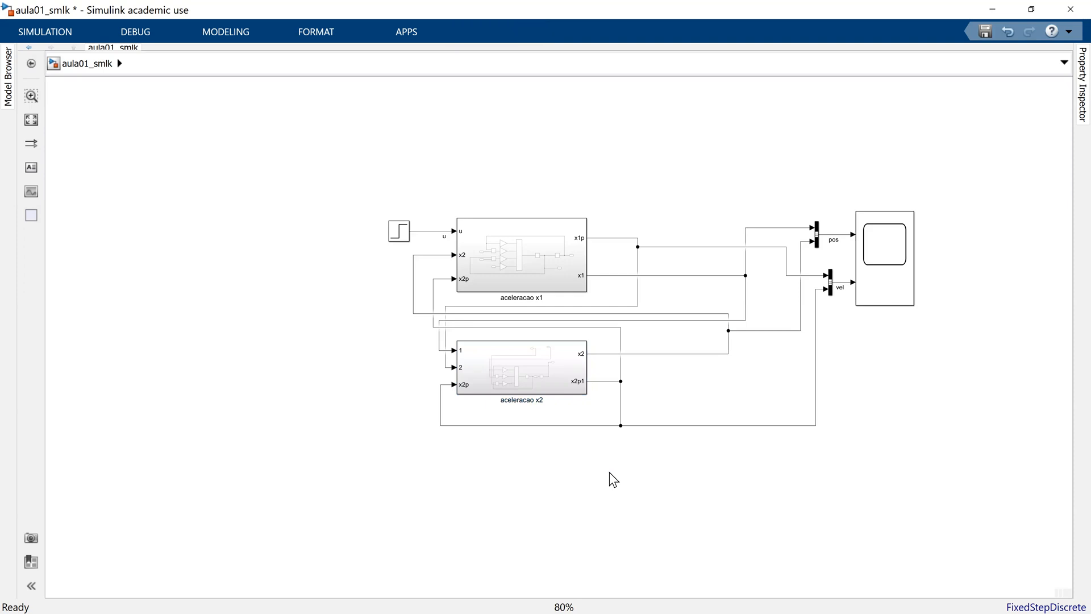
Step: Open aceleracao x2 and place inport 2 beside the b/m2 sum block, widening the x2p feedback loop around it
scroll(506, 373, "up", 4)
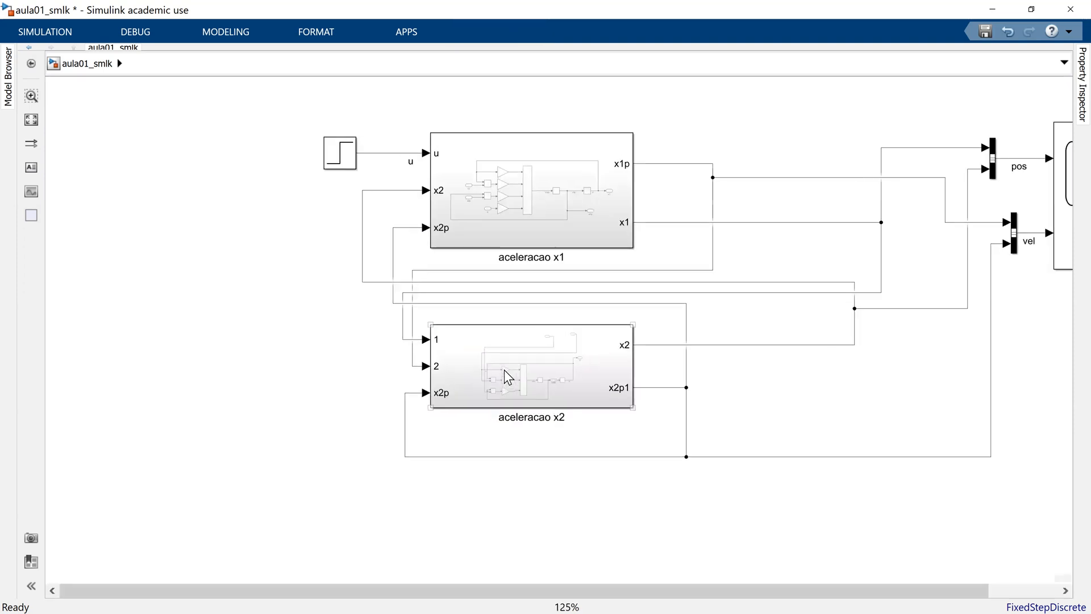
left_click(591, 399)
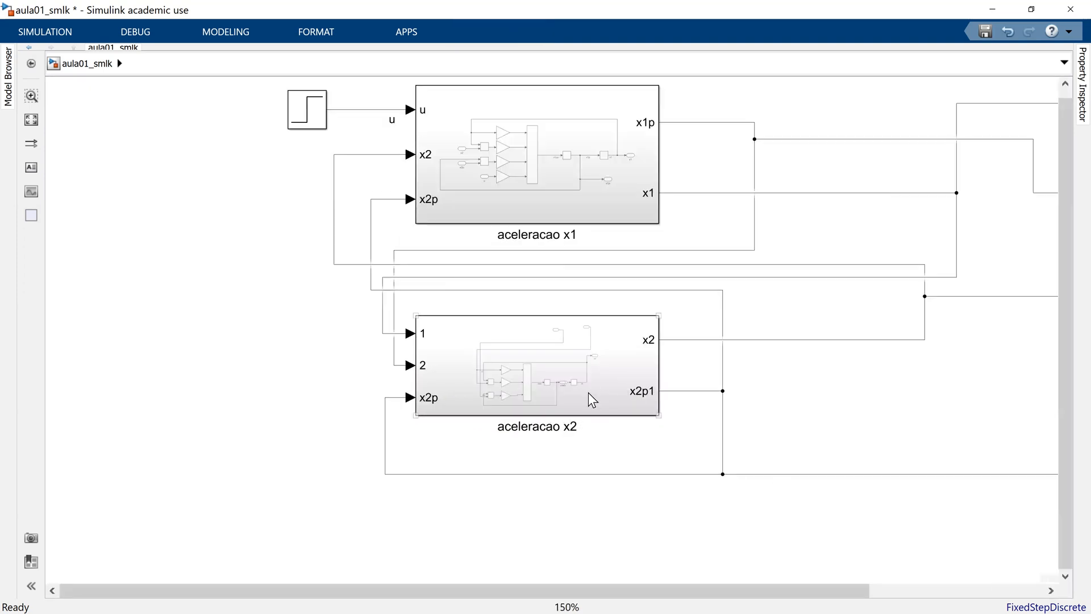
double_click(524, 381)
scroll(602, 410, "up", 1)
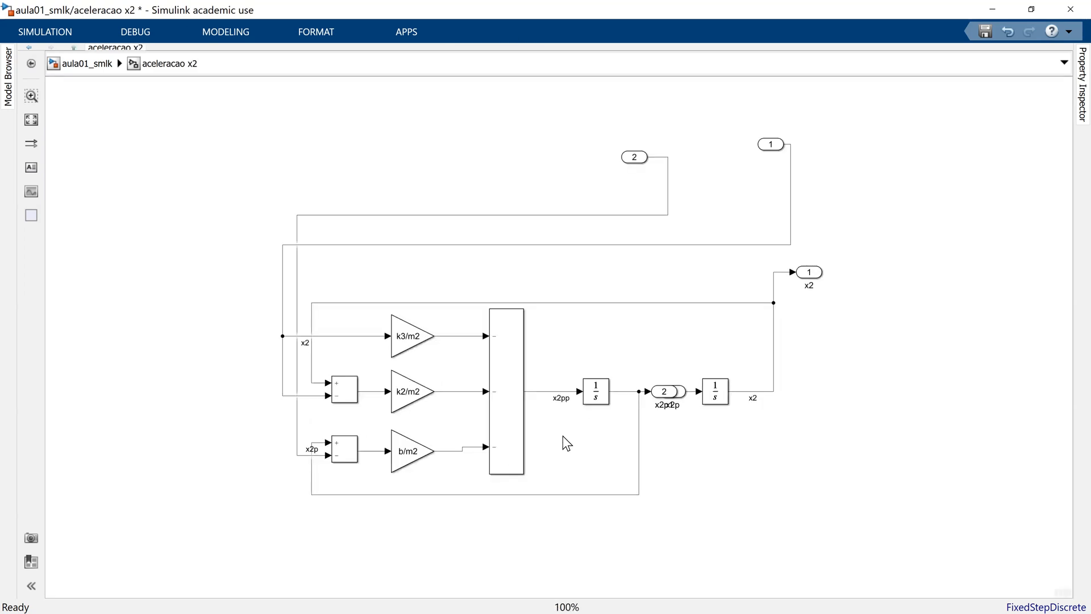
scroll(567, 443, "up", 1)
left_click_drag(658, 95, 153, 466)
left_click(247, 496)
left_click_drag(247, 495, 212, 495)
left_click_drag(100, 498, 81, 498)
Step: Move the x2p1 outport below the second integrator and detach the x2p inport by deleting its line
left_click_drag(689, 381, 756, 469)
left_click(700, 380)
left_click_drag(701, 380, 711, 332)
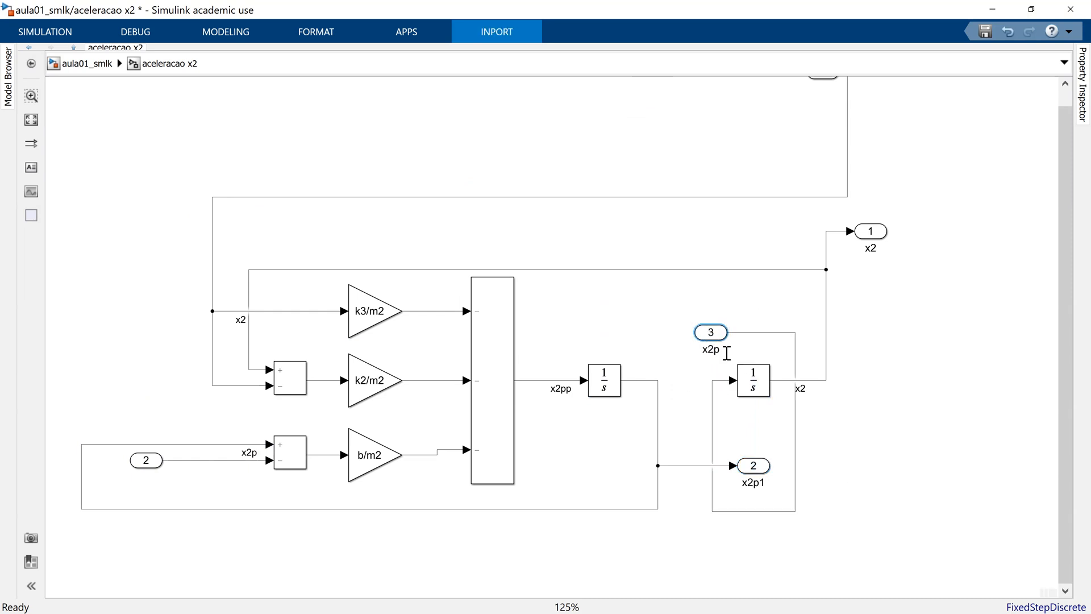
left_click_drag(796, 458, 717, 442)
key("Delete")
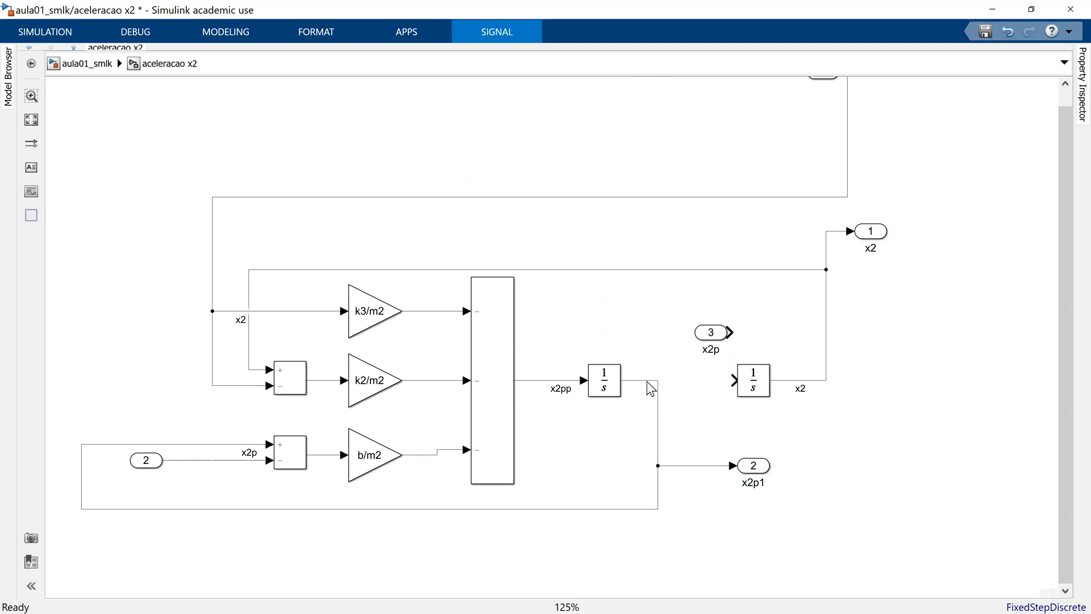
Step: Connect the first integrator's output to the second integrator's input and delete the x2p inport
left_click_drag(730, 385, 643, 380)
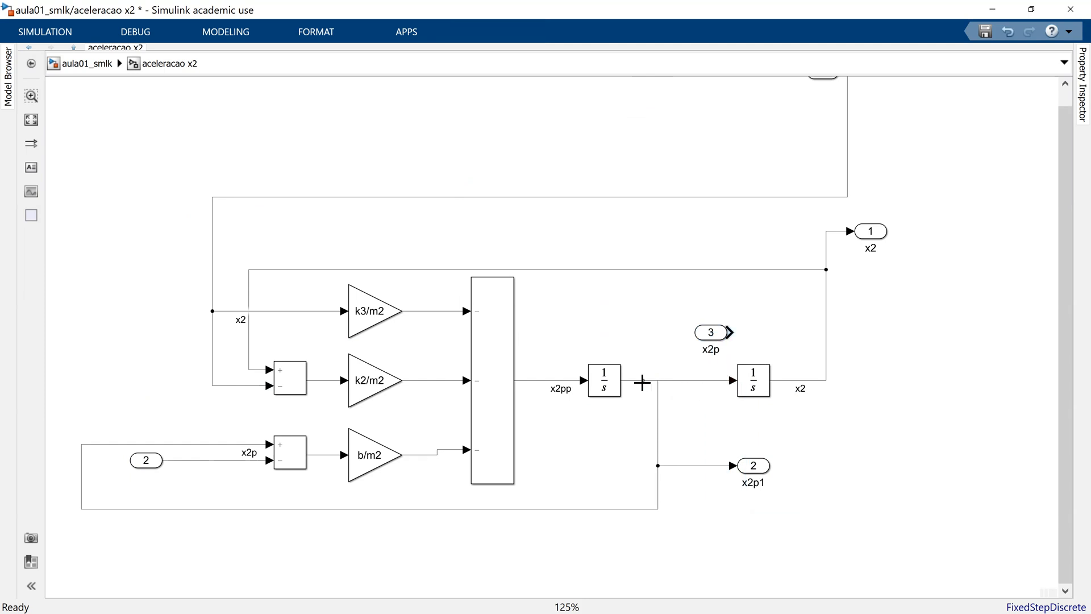
left_click(714, 333)
left_click(732, 337)
Step: Align the x2 outport with the second integrator's output and move inport 1 beside the k2/m2 sum block
left_click_drag(872, 234, 893, 390)
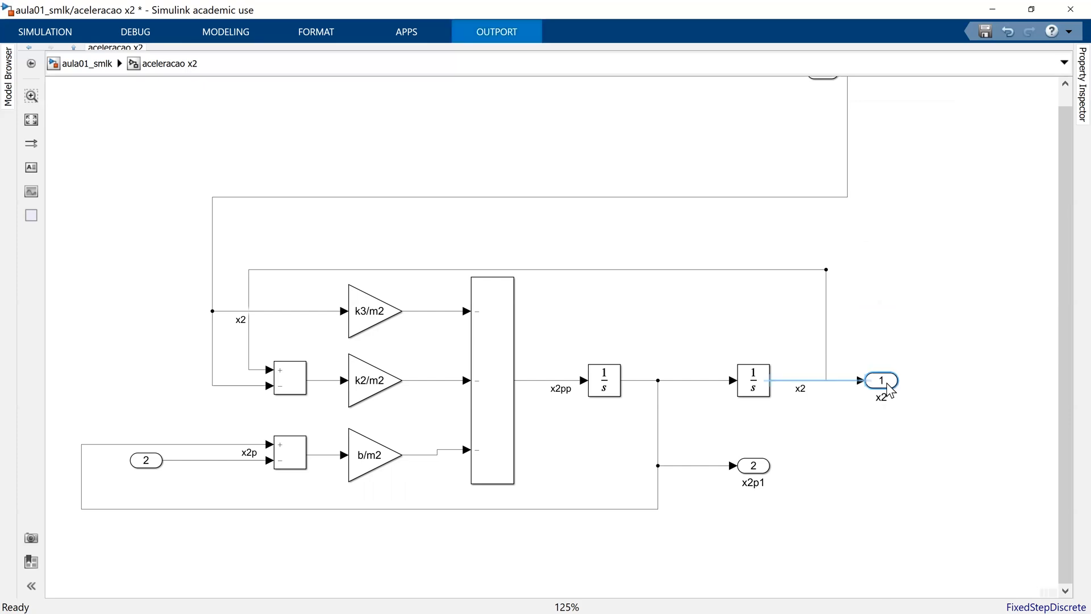
left_click(929, 332)
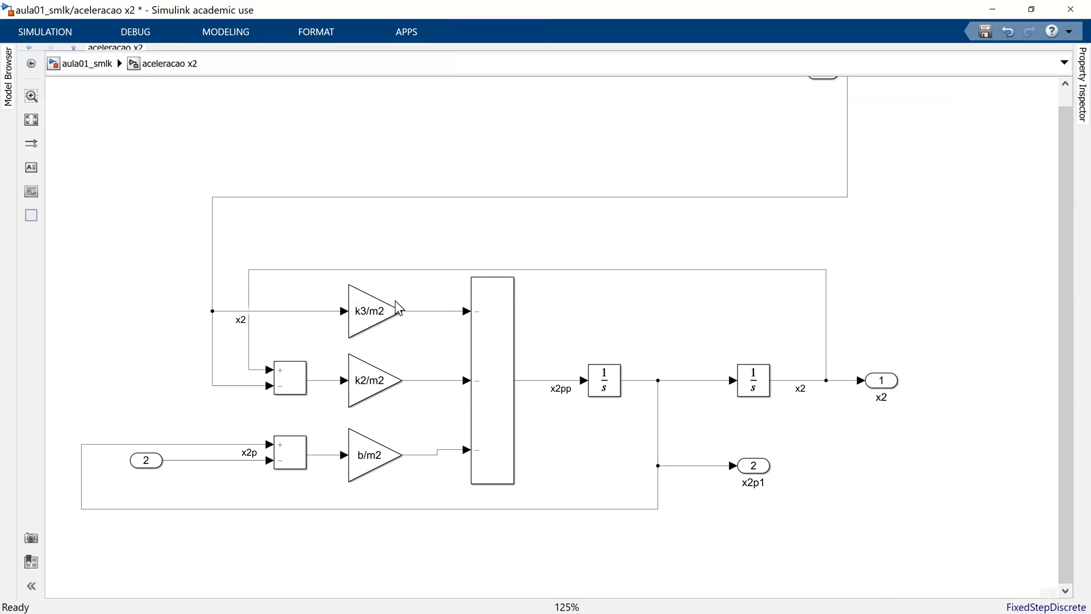
left_click(827, 300)
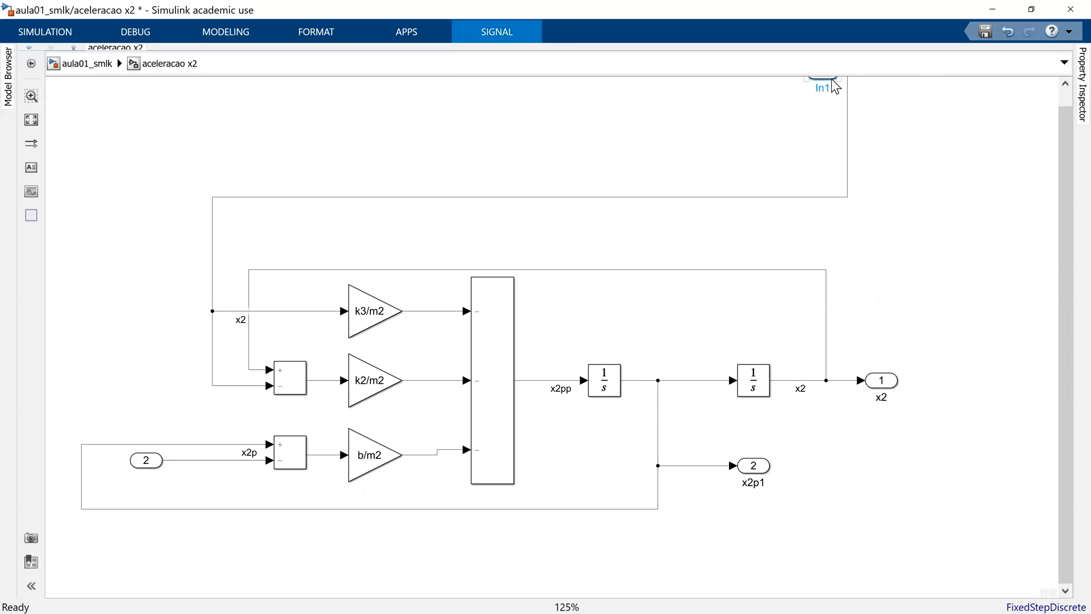
left_click_drag(835, 85, 123, 402)
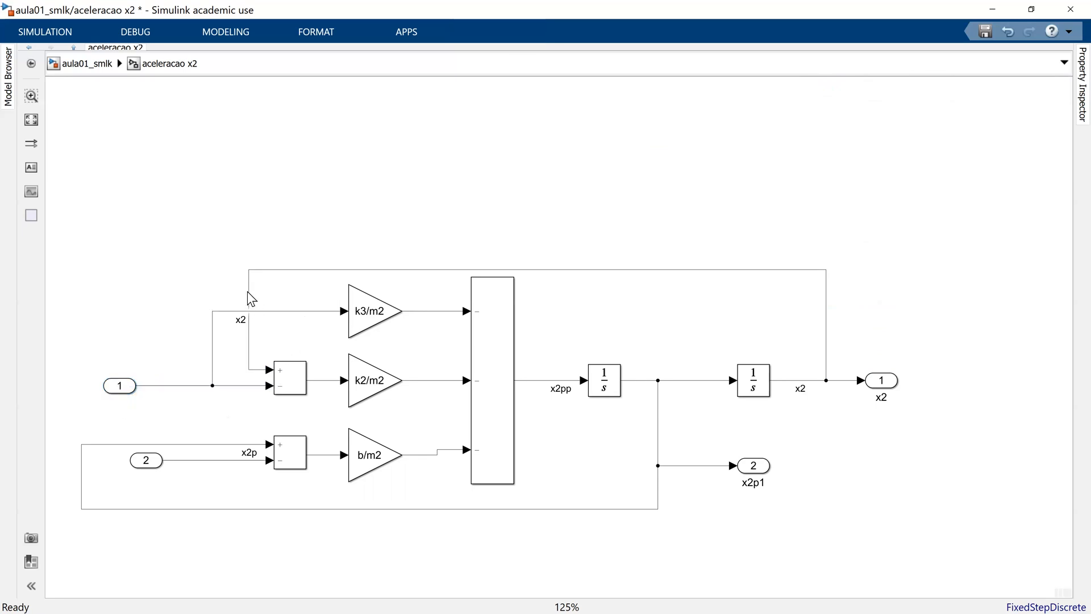
Step: Rename inport 1 to x1
left_click(120, 405)
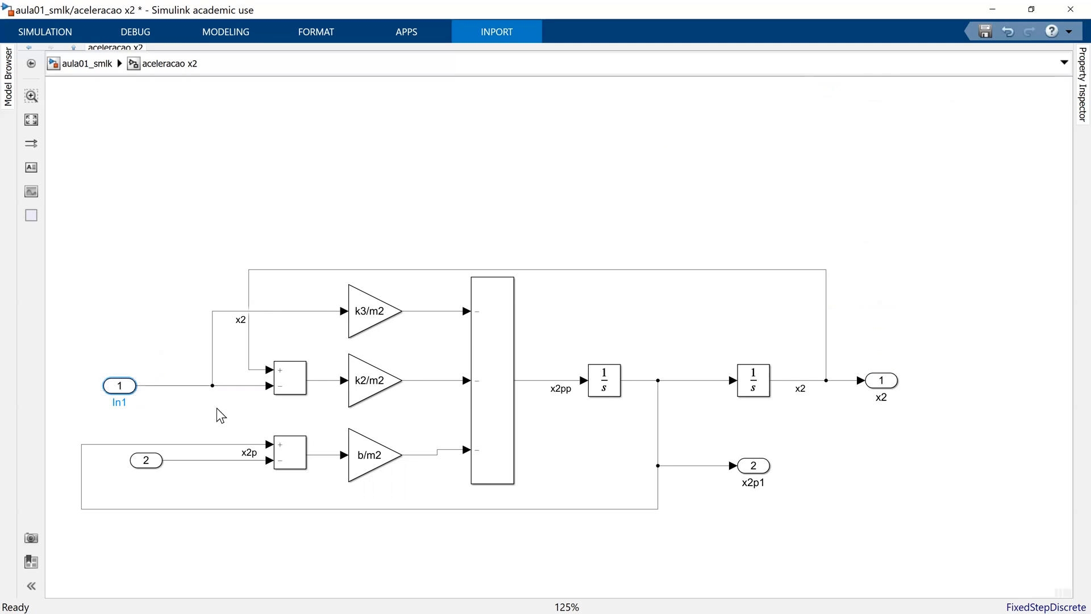
left_click(126, 401)
type("x1")
key("Home")
key("Delete")
key("Delete")
key("Delete")
left_click(171, 427)
Step: Widen the x2 feedback loop and place the x1 inport in line with the k3/m2 gain
left_click_drag(250, 289, 175, 292)
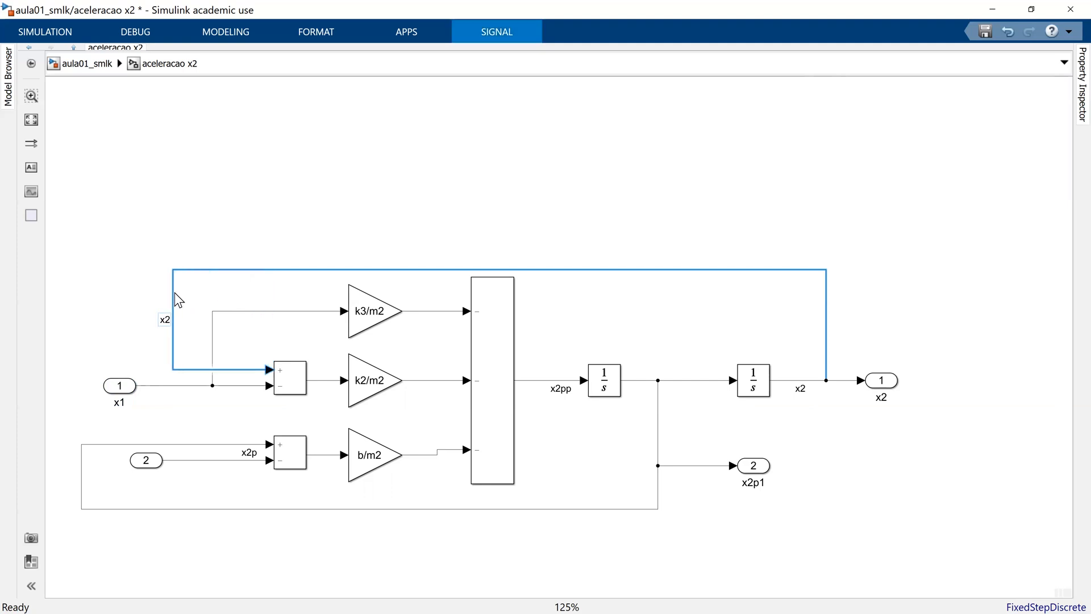
left_click_drag(211, 334, 232, 335)
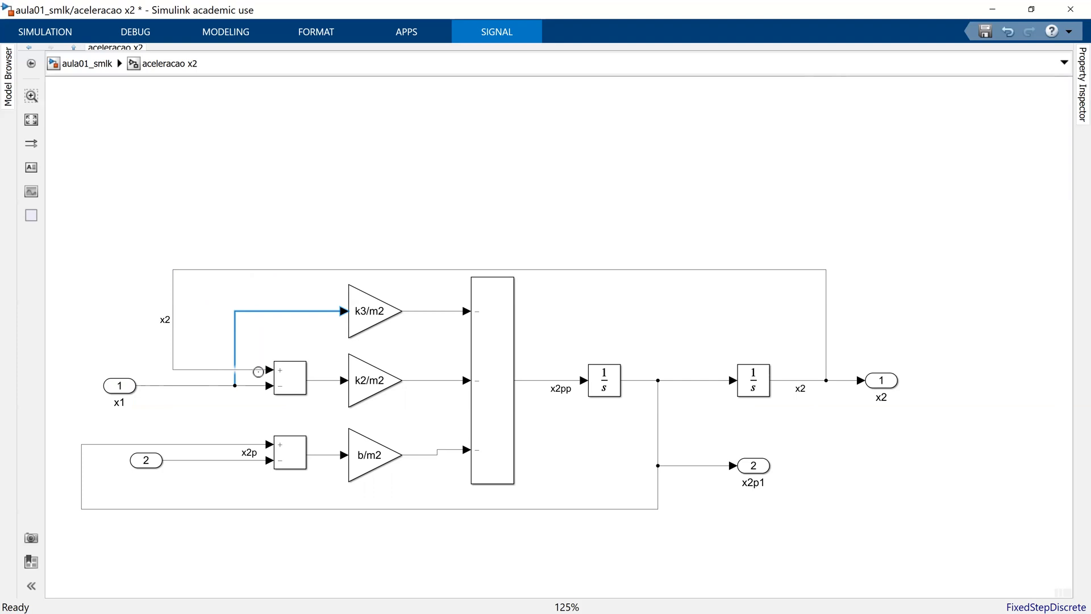
left_click_drag(126, 390, 243, 346)
left_click(244, 340)
left_click(235, 346)
left_click(287, 347)
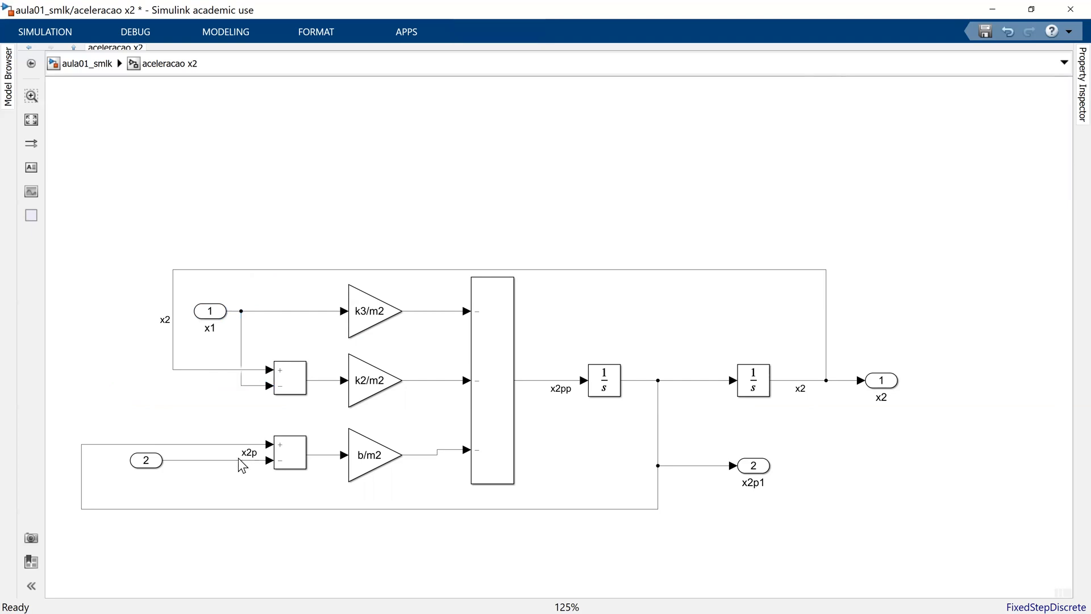
Step: Move inport 2 closer to the b/m2 sum block and rename it to x1p
left_click_drag(160, 460, 210, 465)
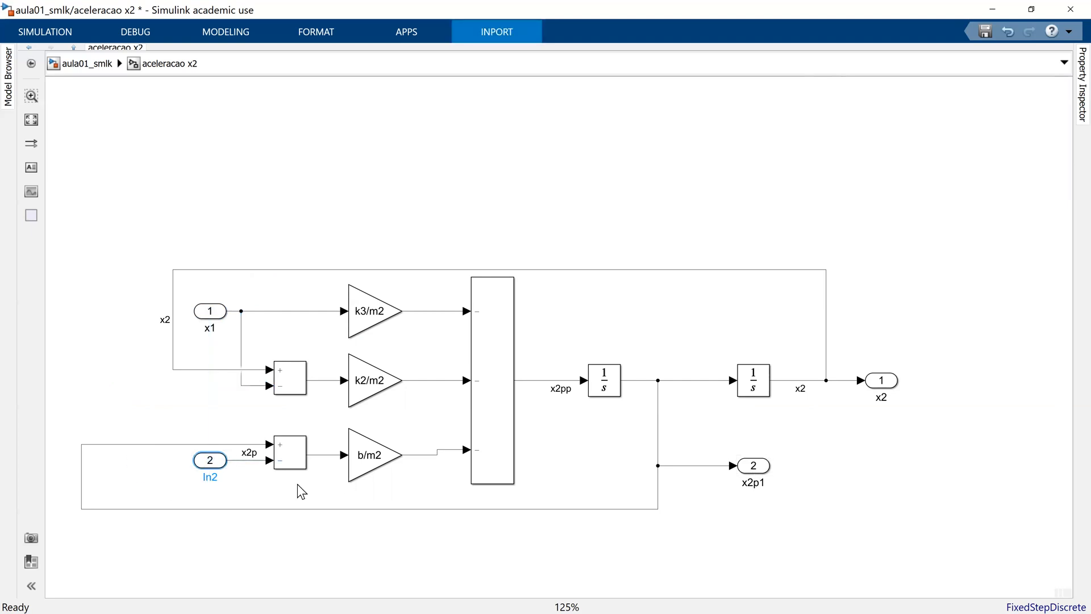
left_click(210, 477)
type("x")
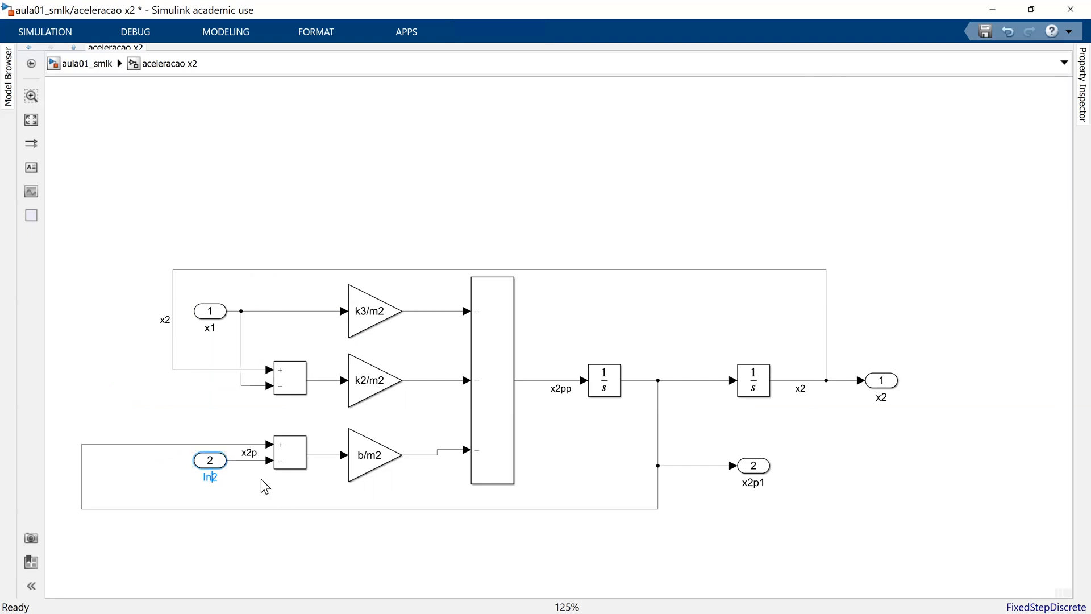
key("Delete")
type("1p")
key("Left")
key("Left")
key("Left")
key("BackSpace")
key("BackSpace")
left_click(261, 479)
Step: Tighten the x2p feedback loop around the x1p inport and straighten the b/m2 row with the large sum's input
left_click(82, 471)
left_click_drag(82, 470, 161, 480)
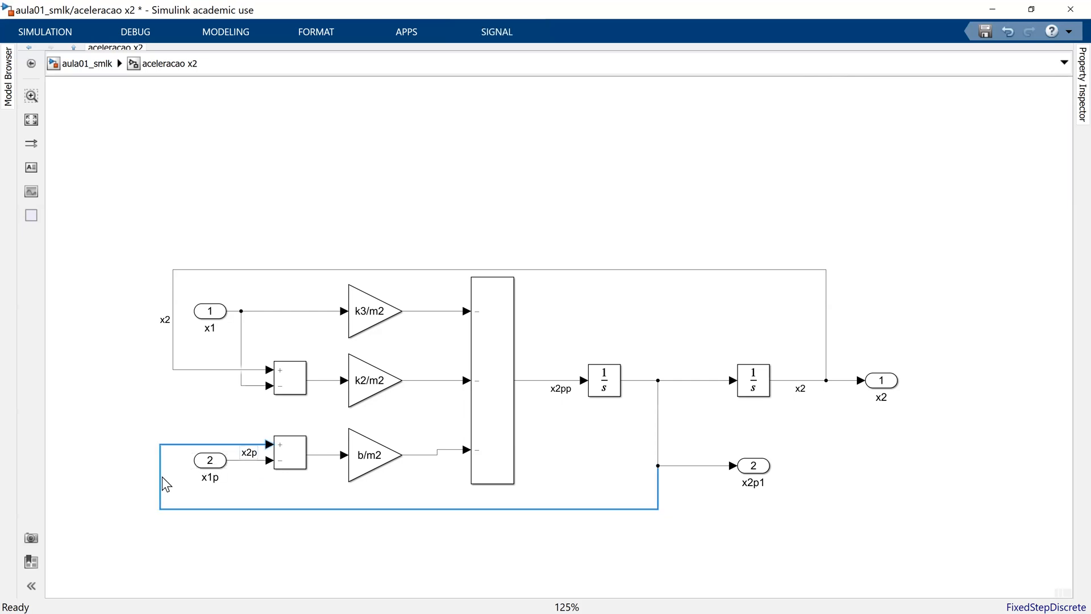
left_click_drag(127, 421, 386, 467)
left_click(386, 472, "shift")
left_click(284, 488)
left_click_drag(257, 489, 163, 494)
left_click(376, 532)
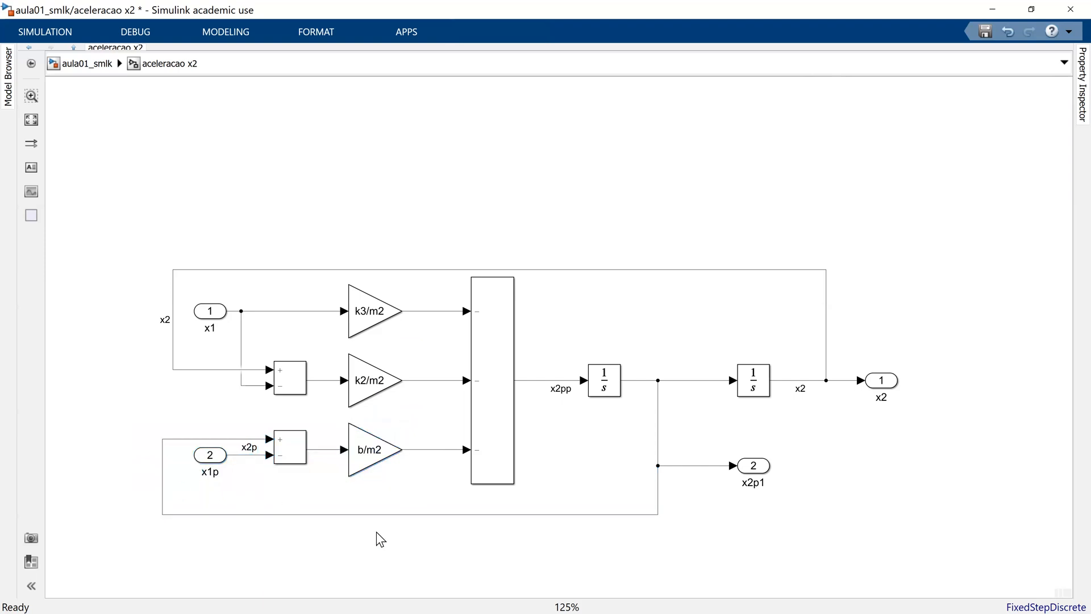
Step: Rename the x2p1 outport to x2p and return to the top-level model
left_click(760, 483)
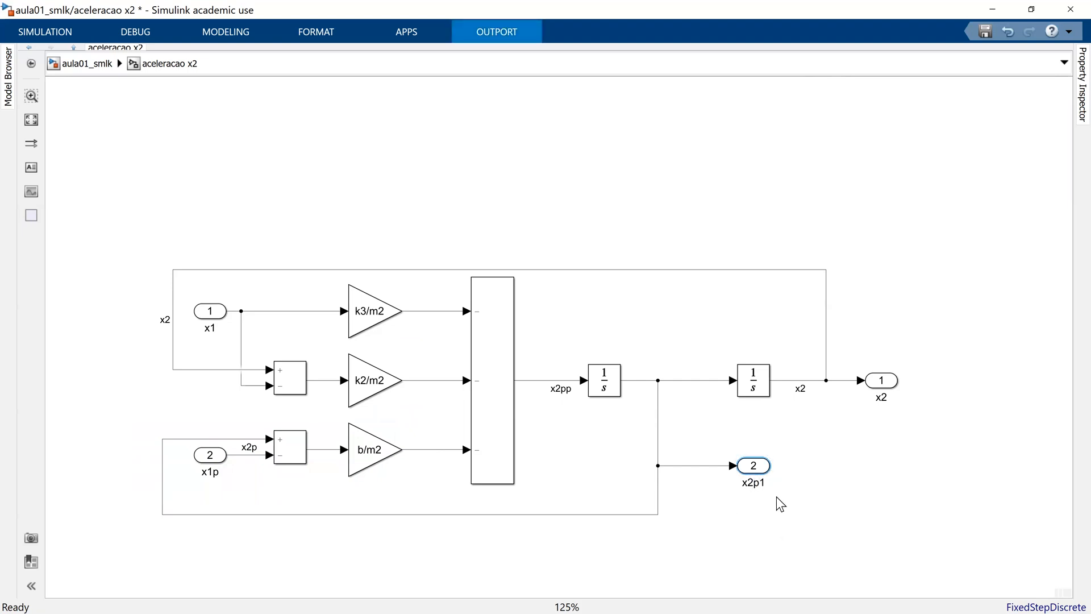
key("Delete")
left_click(843, 499)
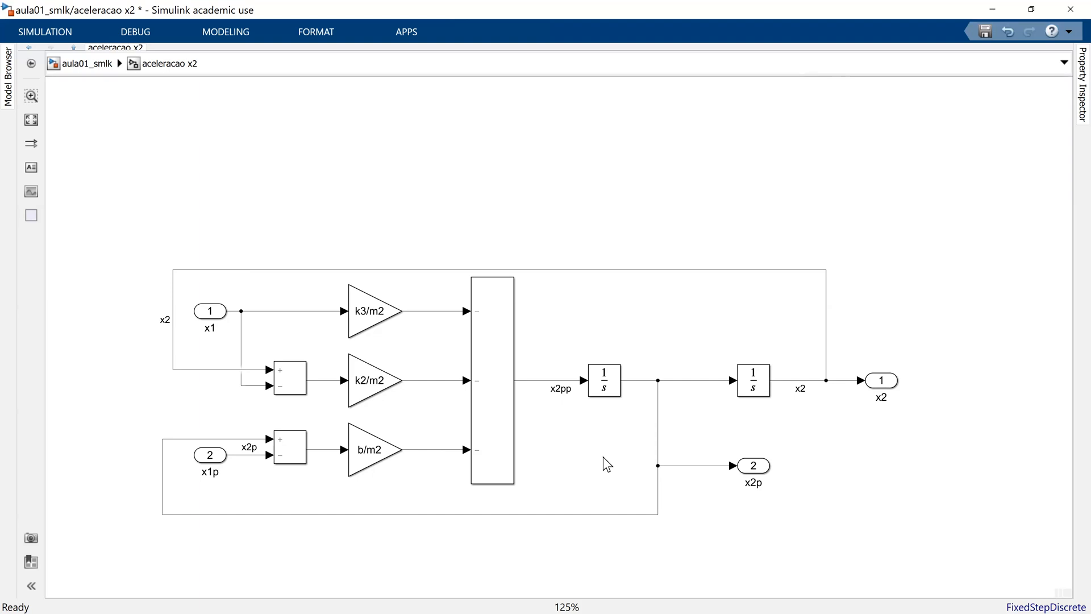
key("Escape")
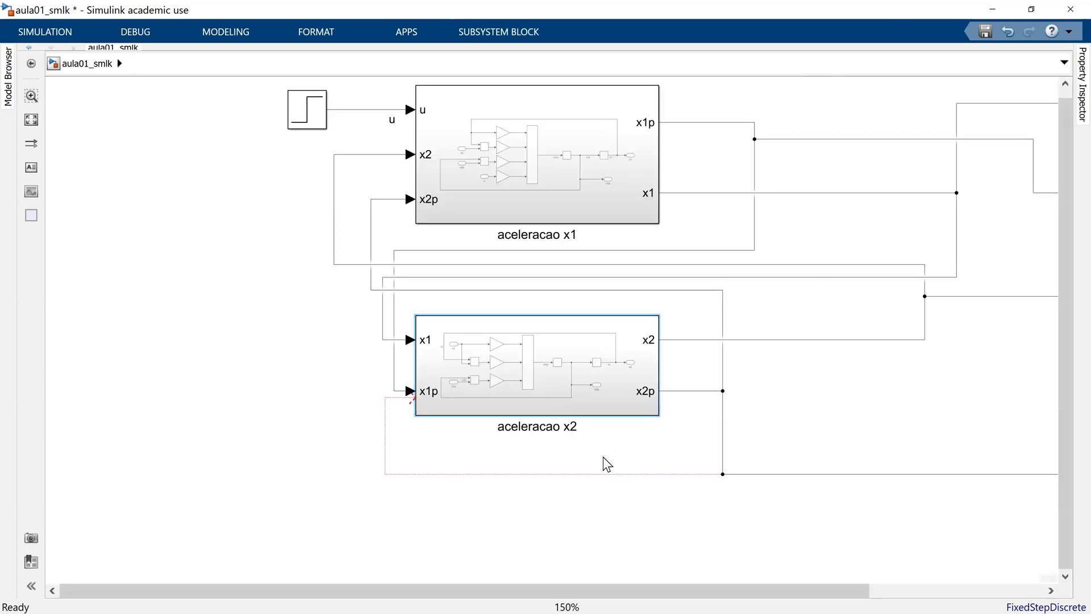
Step: Delete the dangling x2p feedback line and move the aceleracao x2 subsystem farther below aceleracao x1
left_click(506, 466)
key("Delete")
left_click(613, 373)
left_click_drag(640, 403, 652, 428)
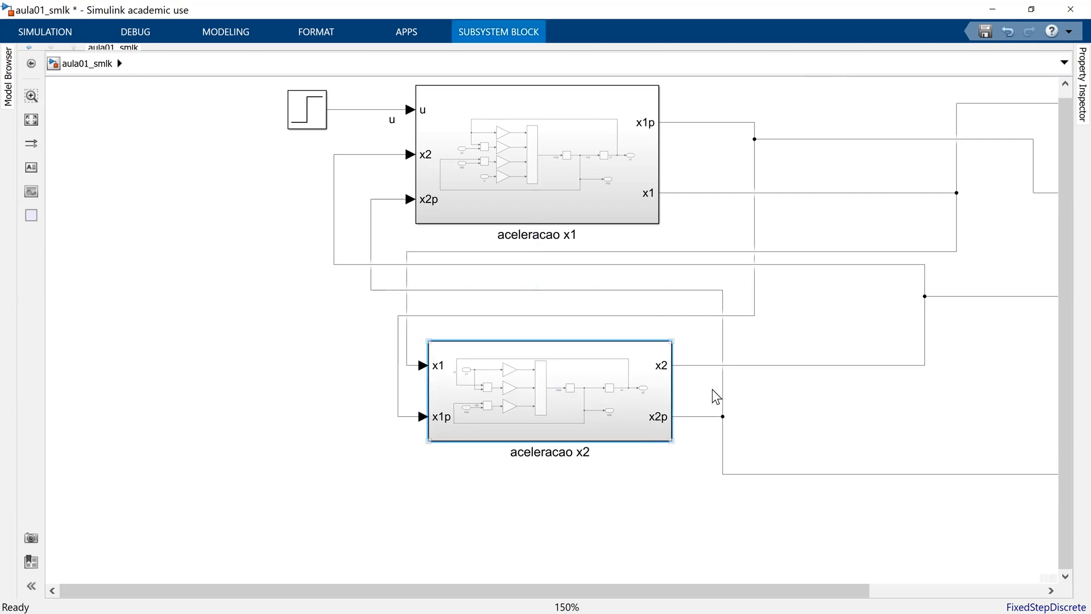
Step: Label the signal line entering the x1p input of aceleracao x2 as x1p
scroll(828, 449, "down", 1)
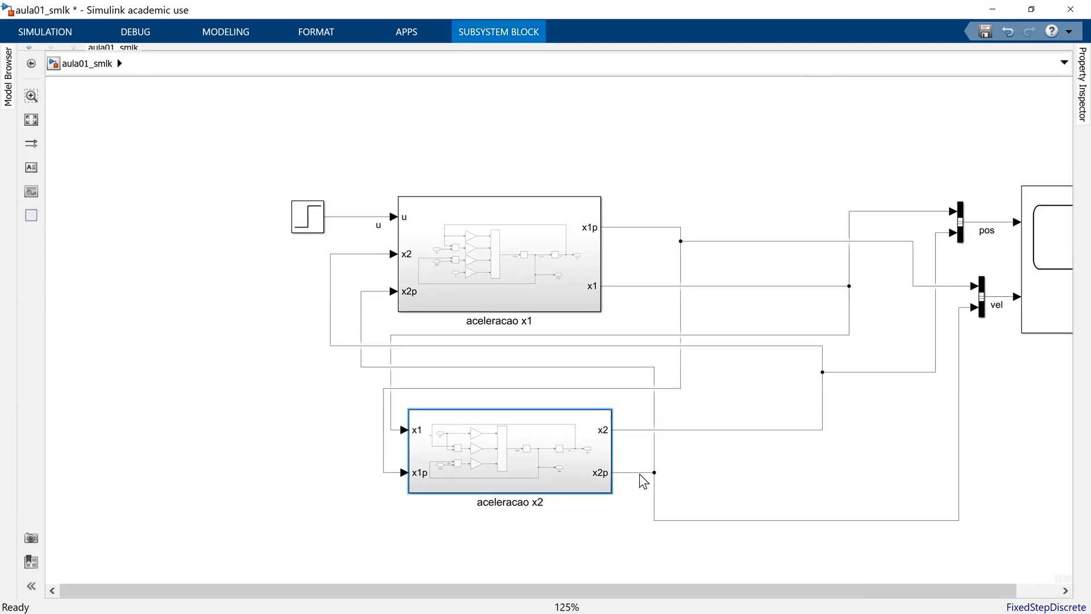
left_click(389, 472)
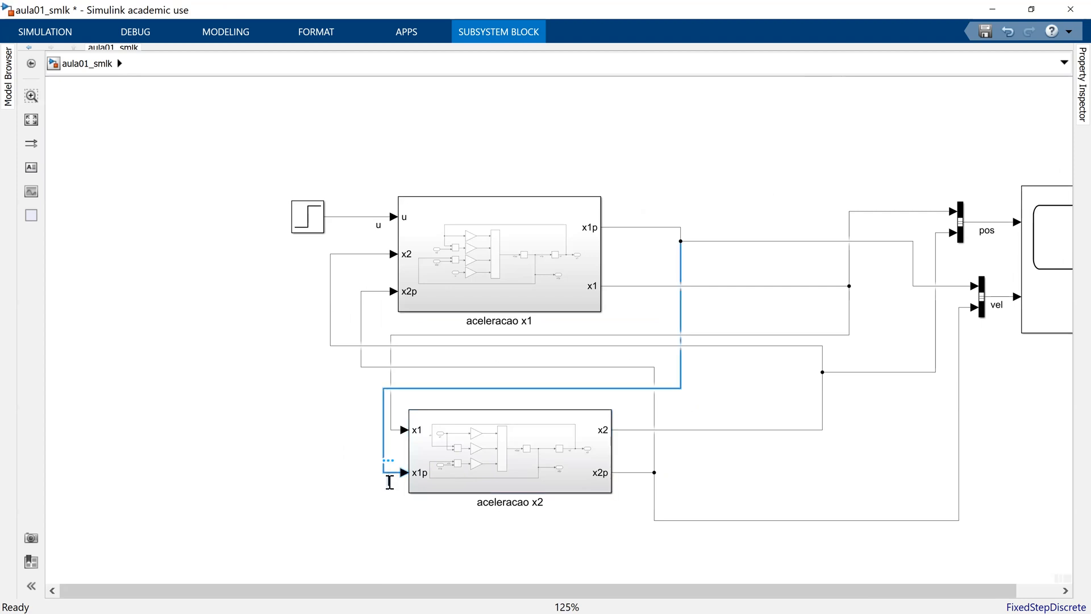
double_click(389, 482)
type("x1p")
left_click(704, 308)
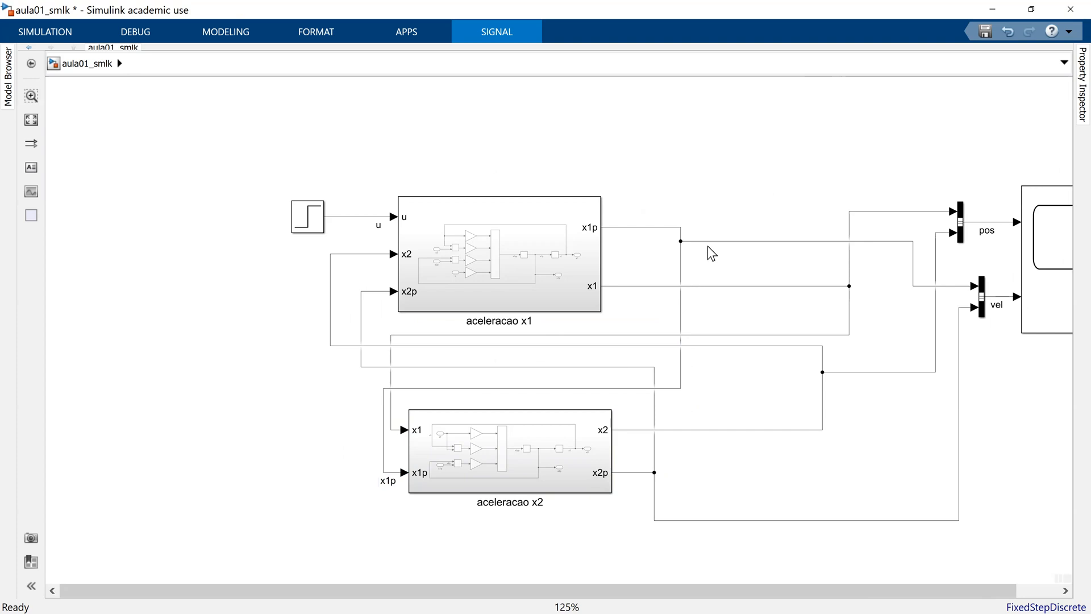
Step: Label the x1 output line of aceleracao x1 as x1 and show that label on its branch into aceleracao x2
left_click(689, 241)
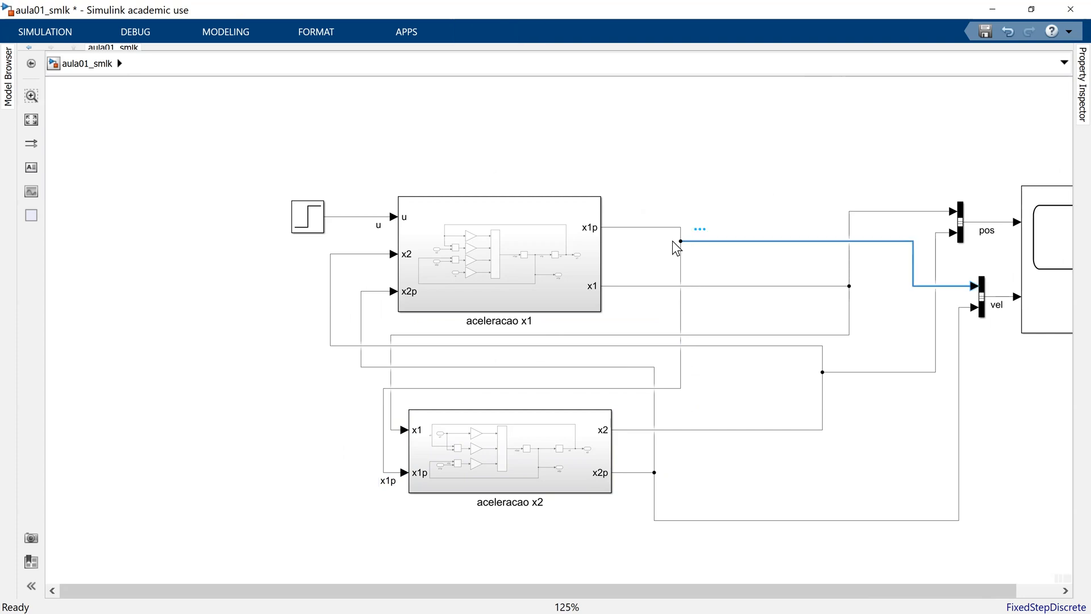
double_click(688, 286)
type("x1")
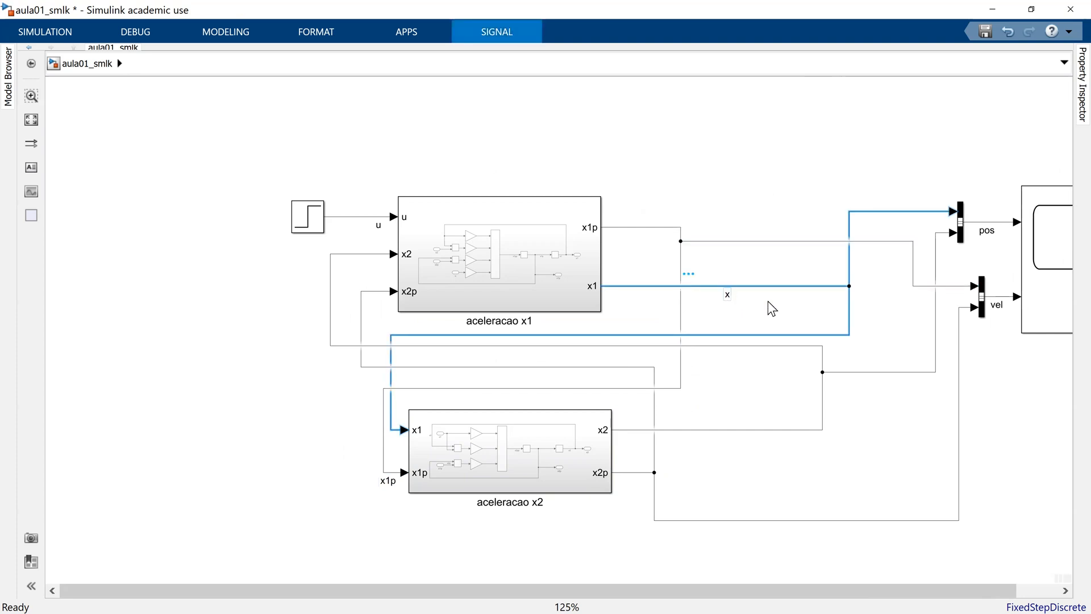
left_click(786, 316)
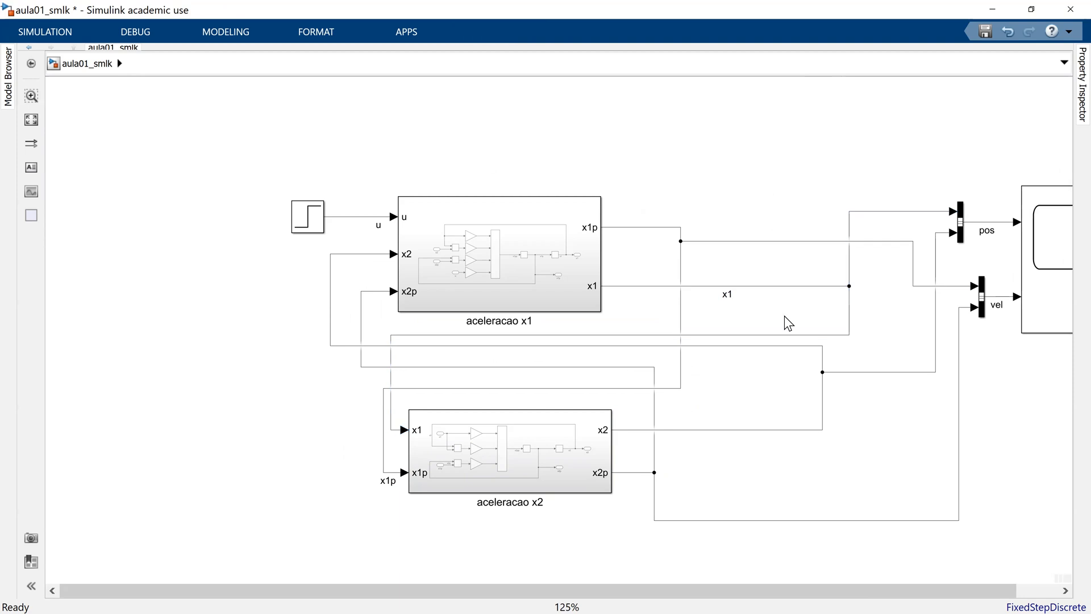
left_click_drag(726, 296, 729, 287)
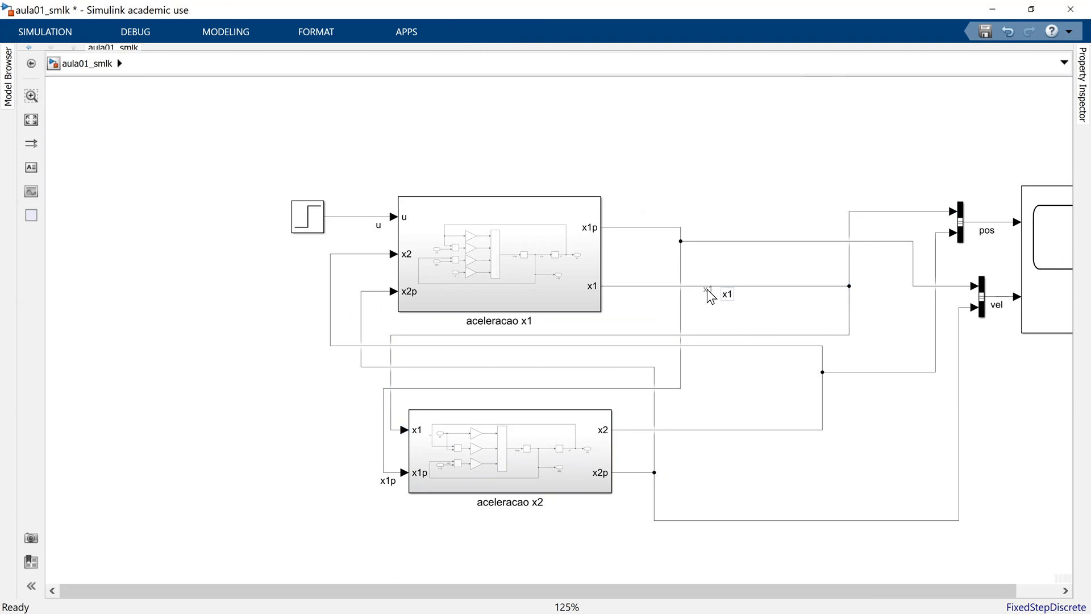
double_click(391, 430)
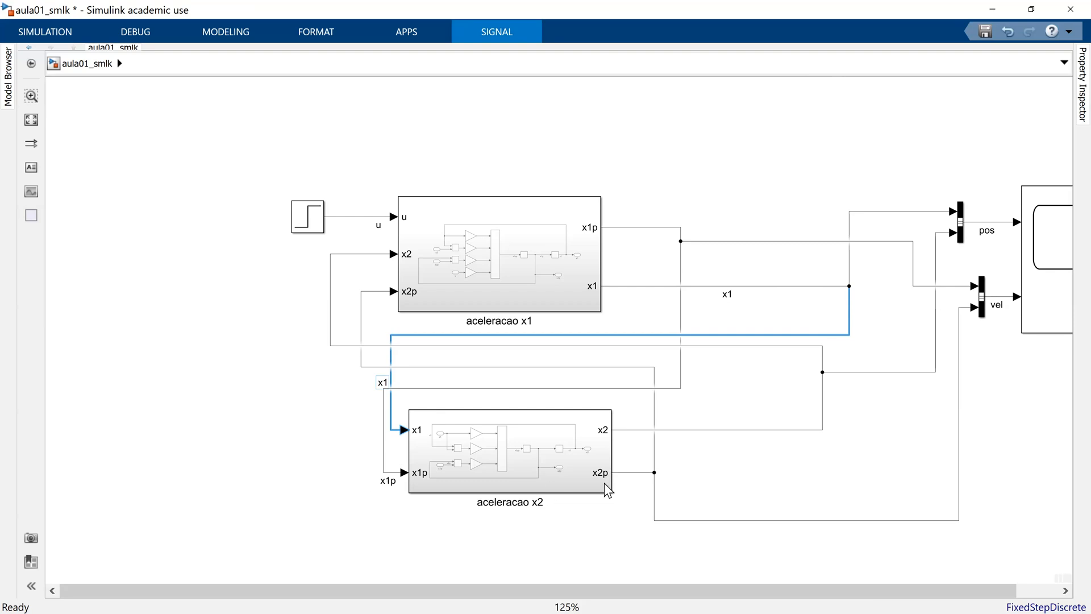
left_click_drag(249, 177, 526, 324)
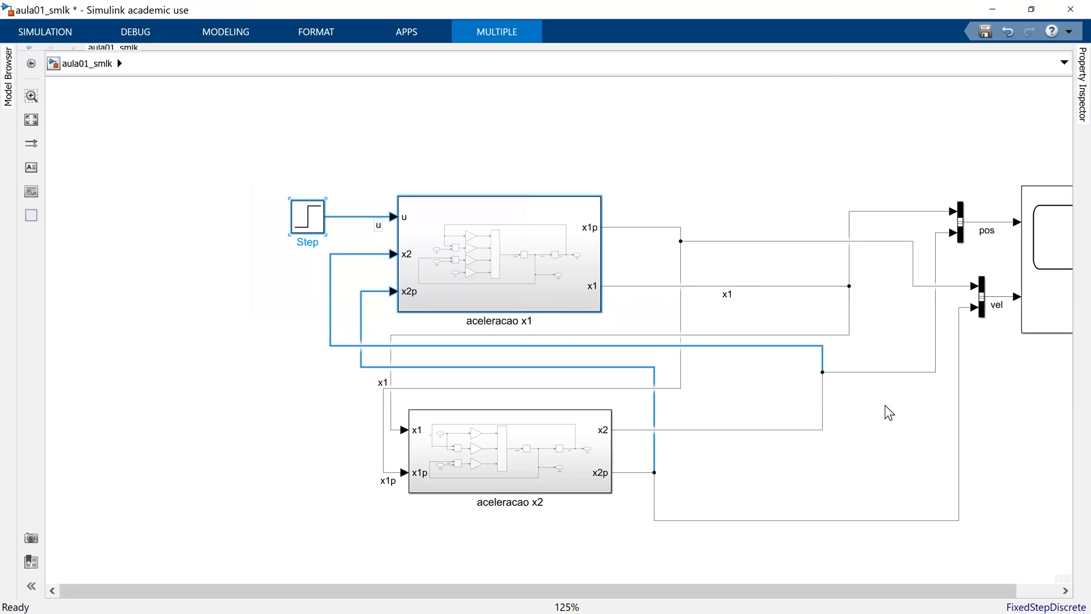
left_click(873, 438)
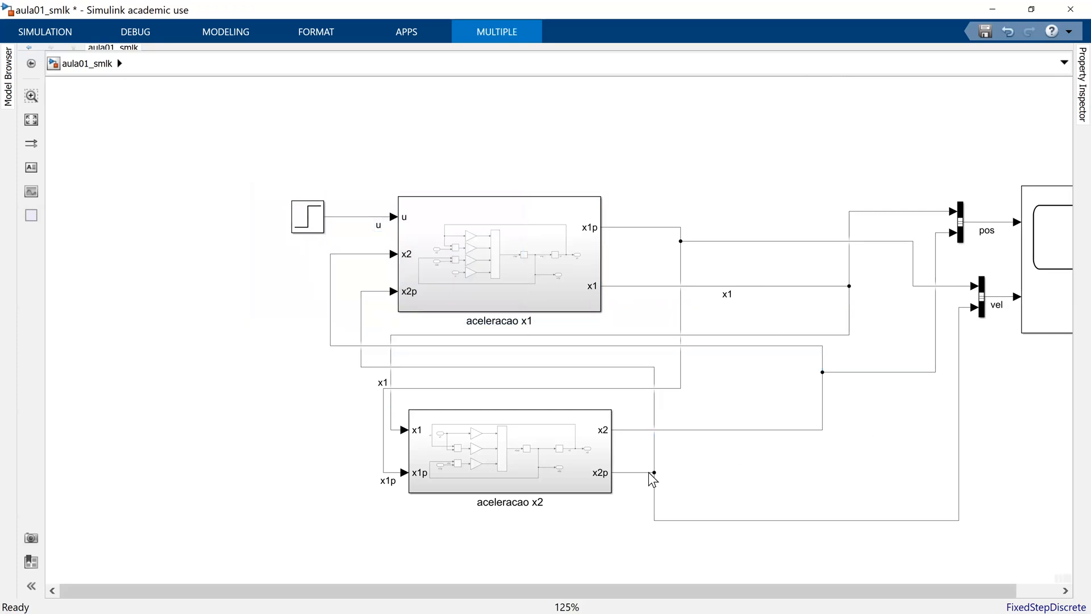
Step: Label the x2 output line of aceleracao x2 as x2 and the x2p line towards the vel bus creator as x2p
left_click(650, 472)
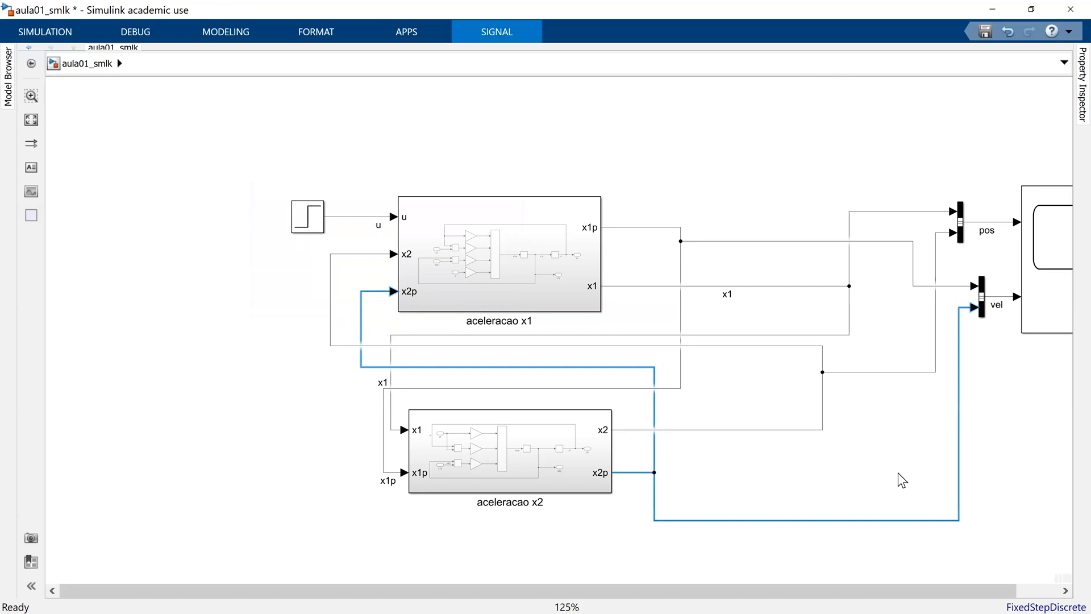
left_click(794, 430)
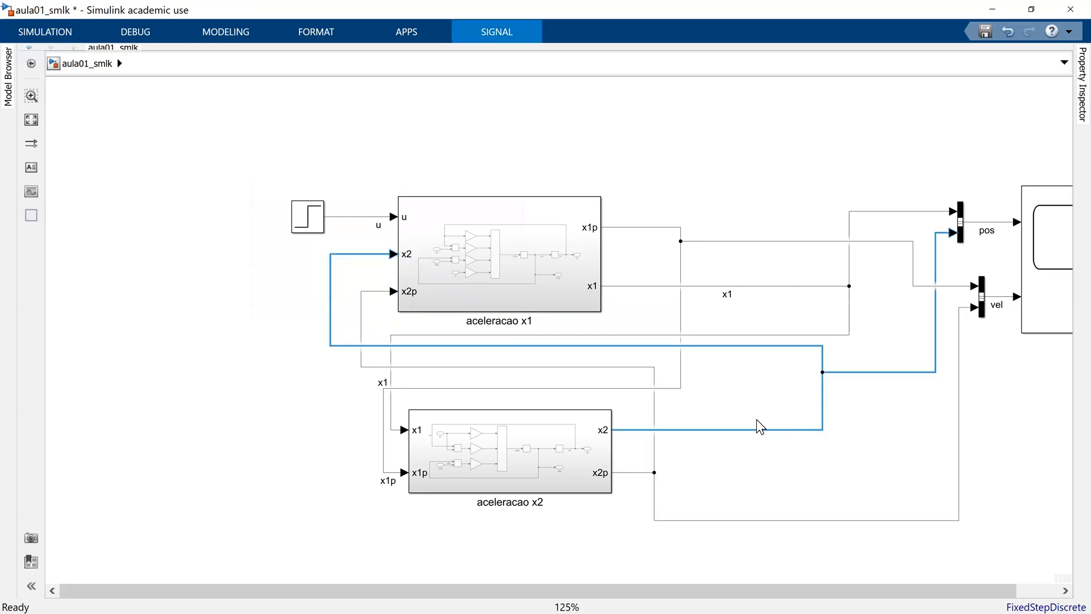
type("x2")
left_click(782, 502)
double_click(776, 521)
type("x2p")
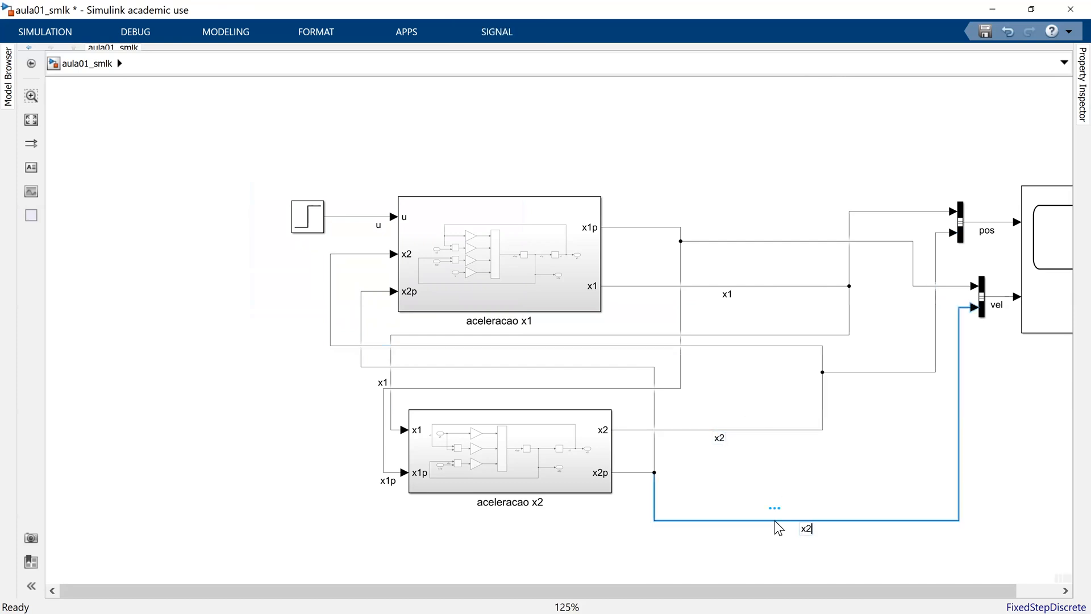
left_click(820, 495)
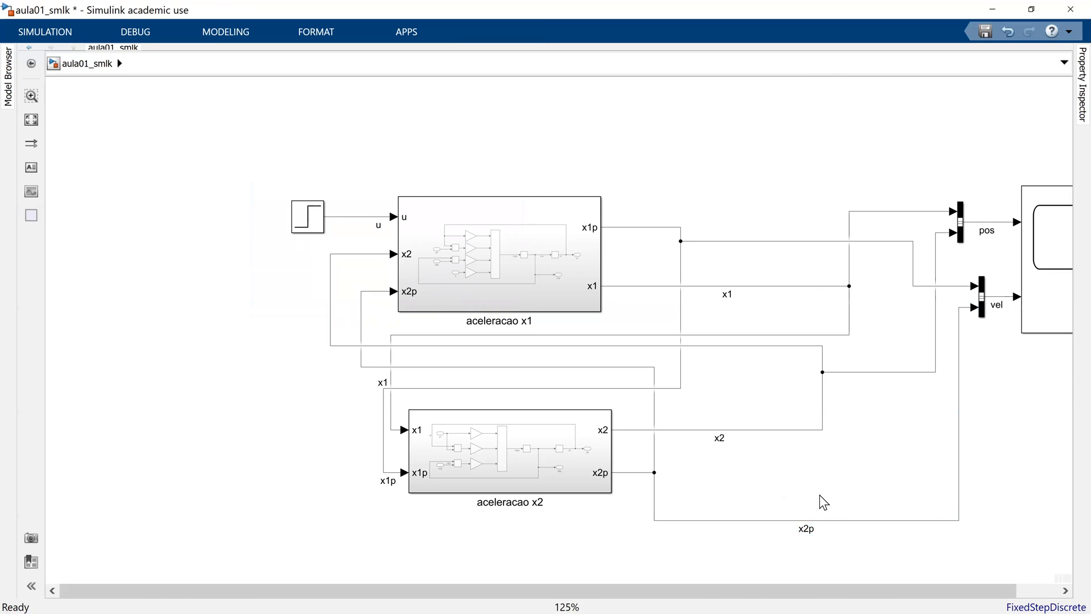
Step: Show the x1p label on the signal line leaving the x1p output of aceleracao x1
left_click(753, 241)
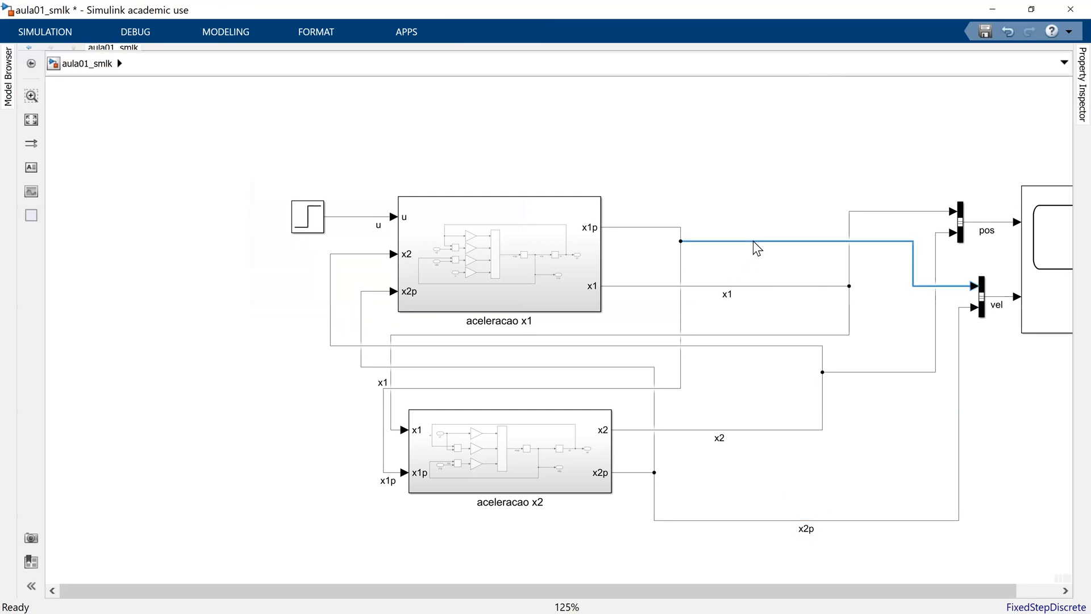
double_click(663, 228)
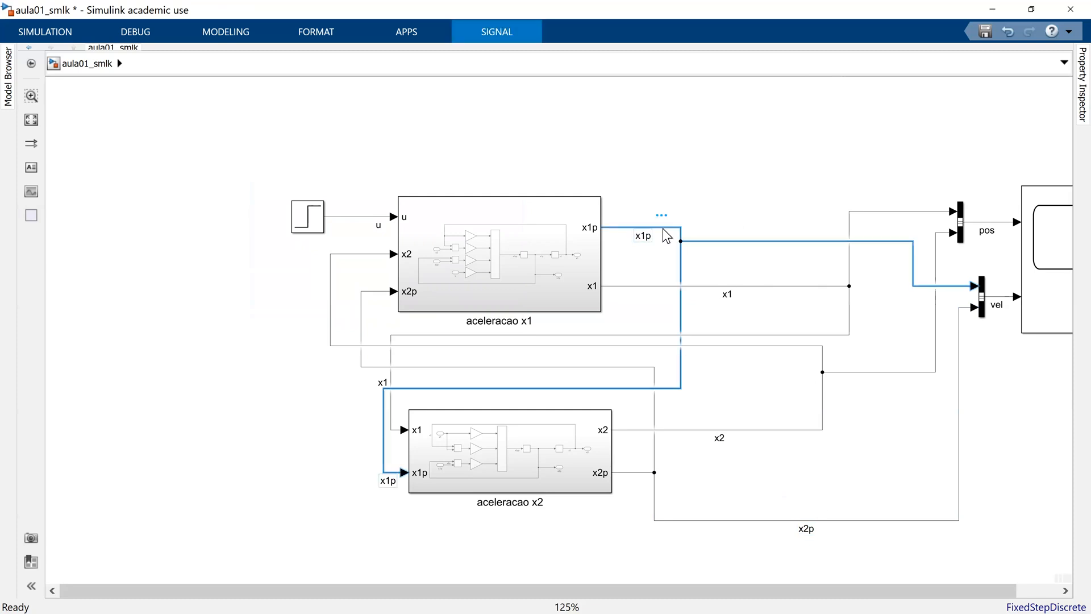
left_click(774, 185)
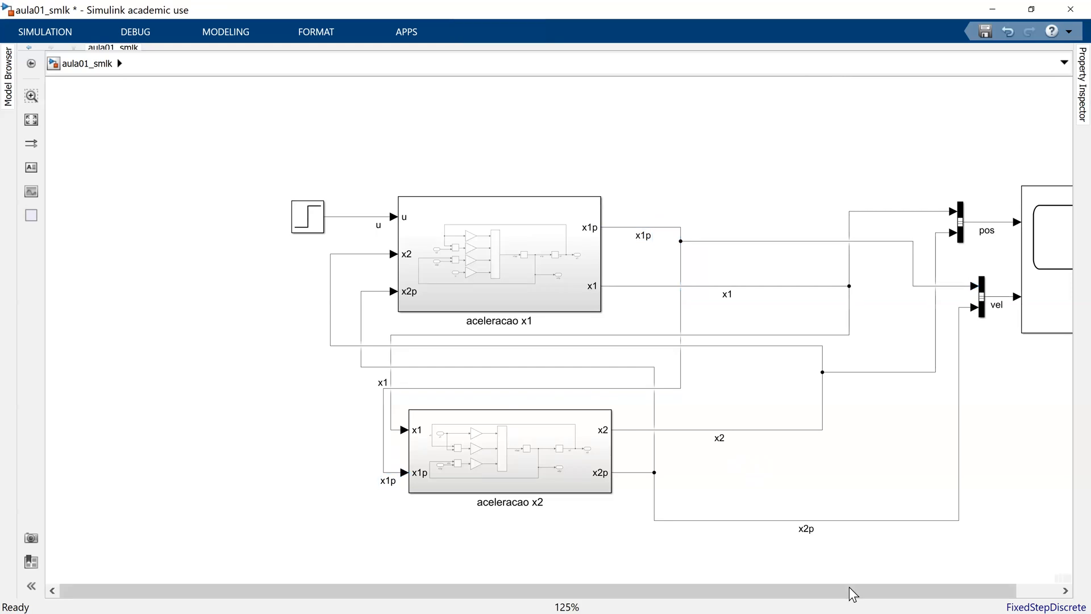
Step: Move the two bus creators and the scope together, lower and closer to the acceleration subsystems
left_click_drag(876, 101, 1063, 407)
left_click_drag(1053, 321, 978, 432)
left_click(922, 466)
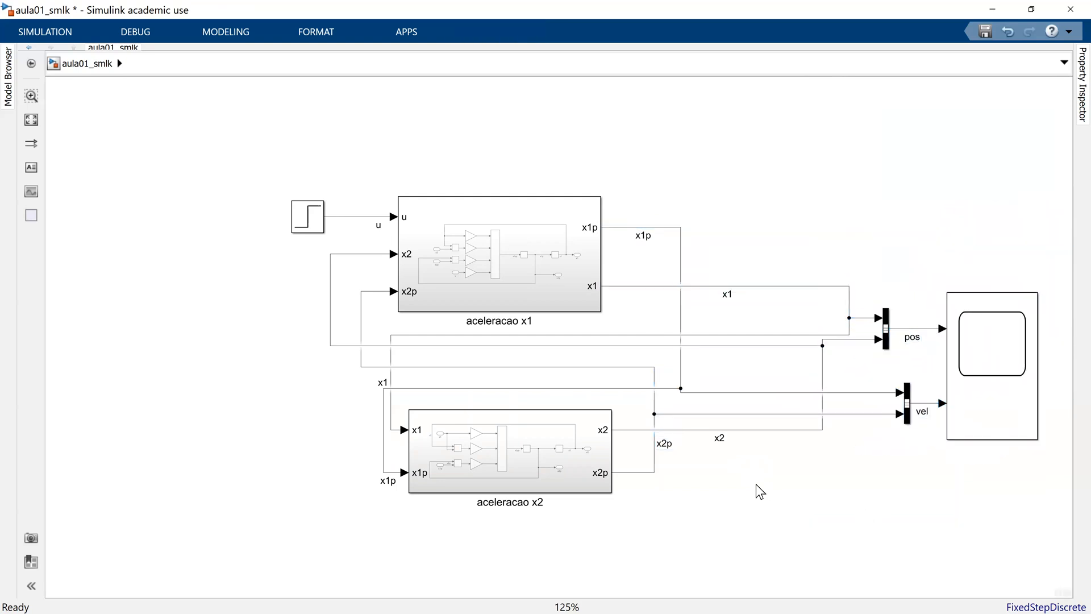
Step: Move the Step block farther from aceleracao x1 and group both acceleration subsystems with their feedback lines into one subsystem
left_click_drag(322, 231, 196, 232)
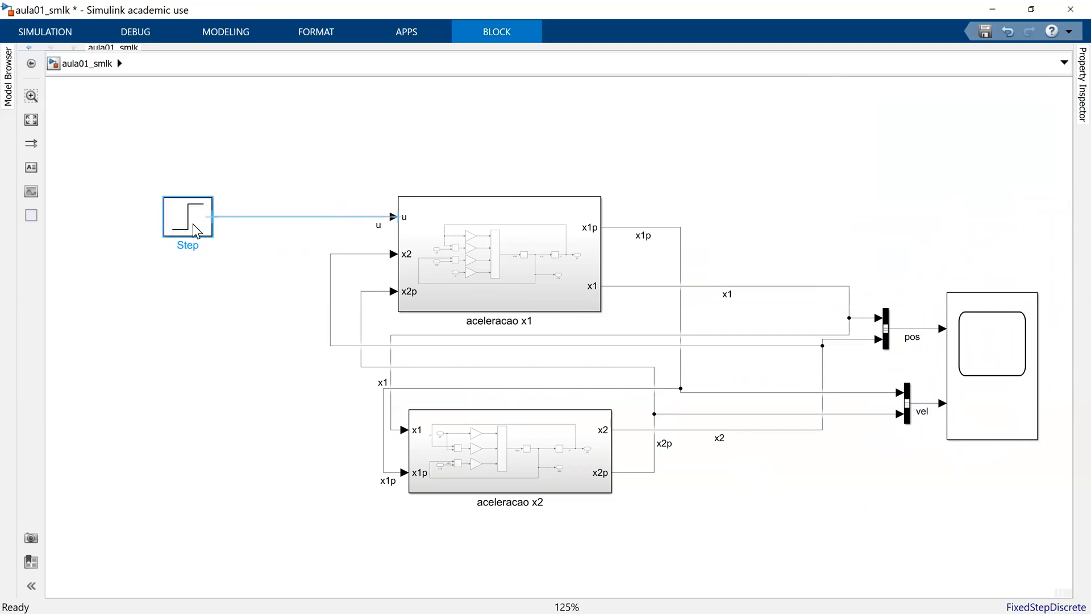
left_click_drag(307, 138, 853, 546)
left_click_drag(857, 553, 854, 551)
mouse_move(863, 539)
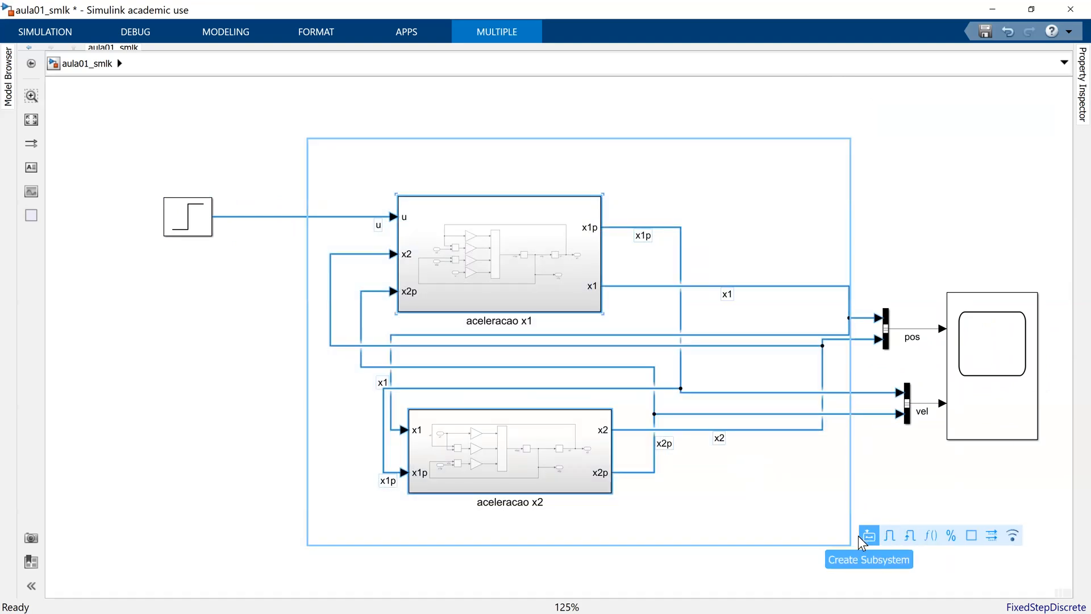
left_click(864, 538)
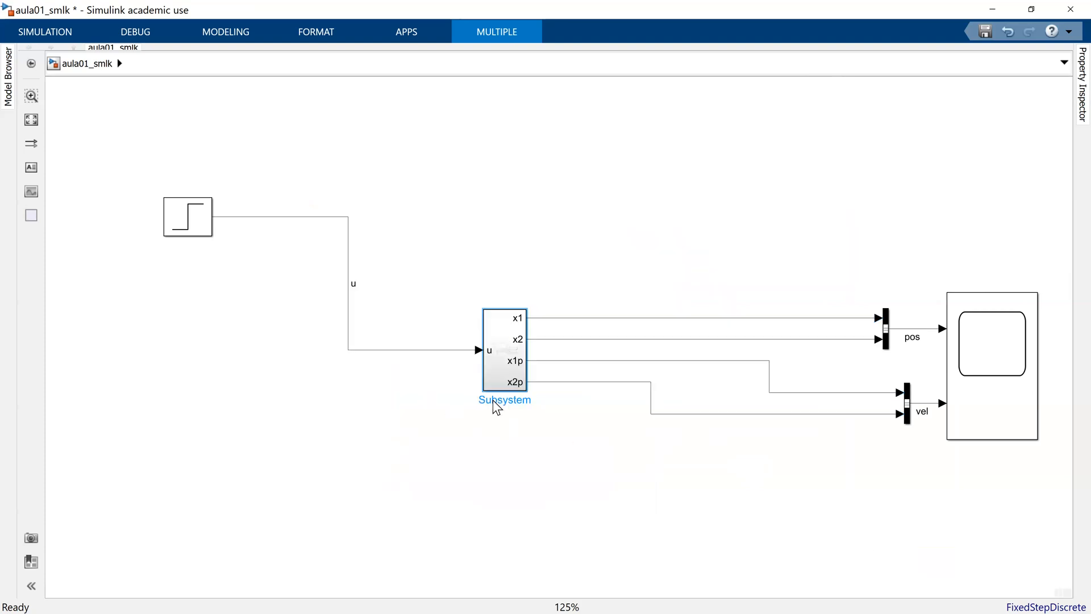
Step: Restore the accidentally deleted new subsystem and enter "Sist mecanico" in its name
key("Delete")
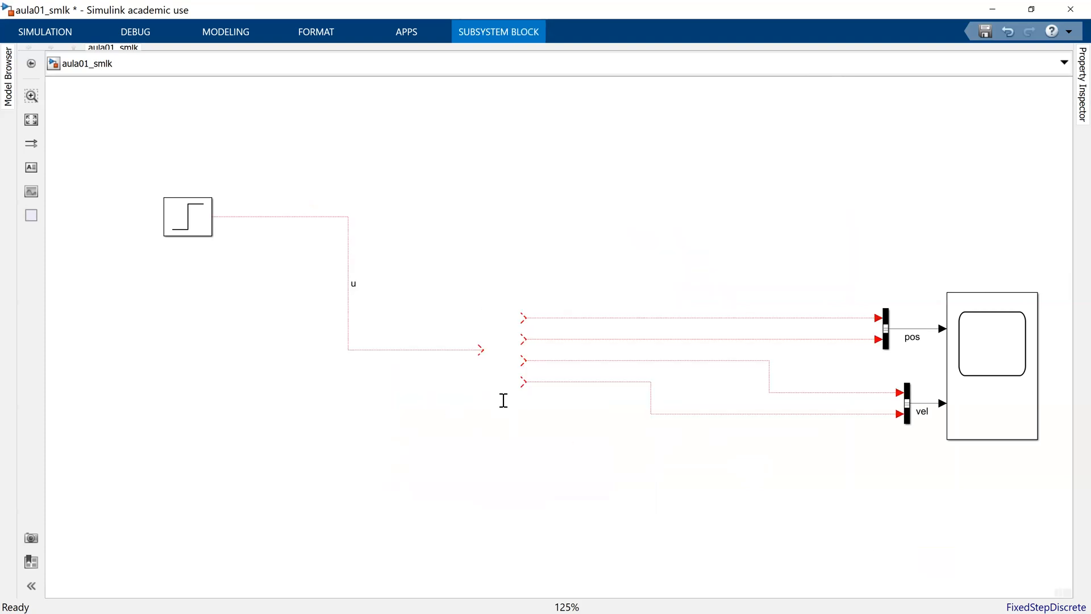
key("ctrl+z")
left_click(504, 401)
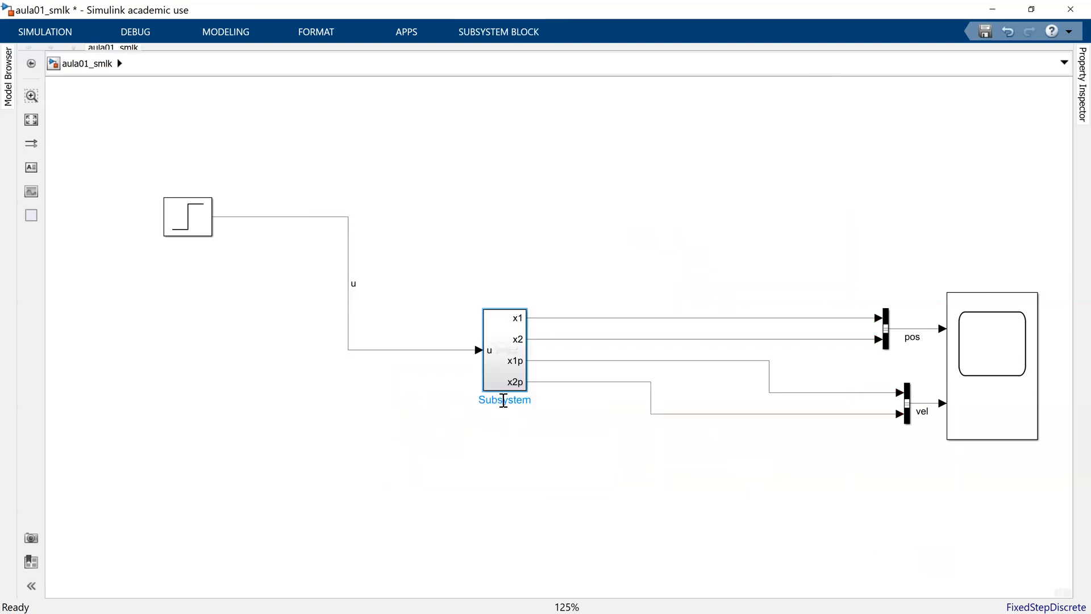
key("BackSpace")
key("BackSpace")
key("BackSpace")
type("Sist mecanico")
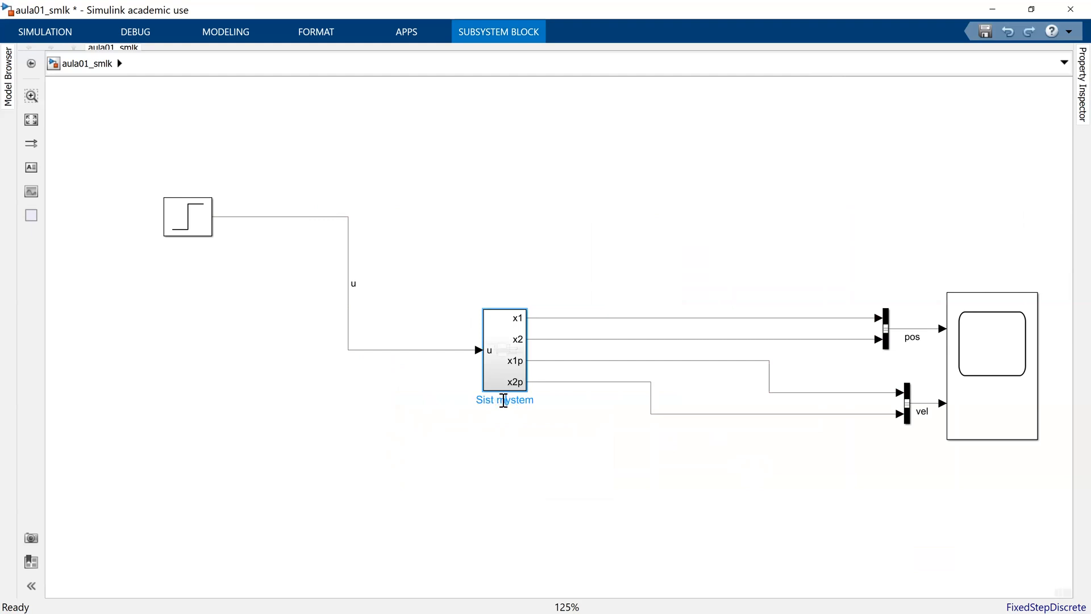
left_click(557, 452)
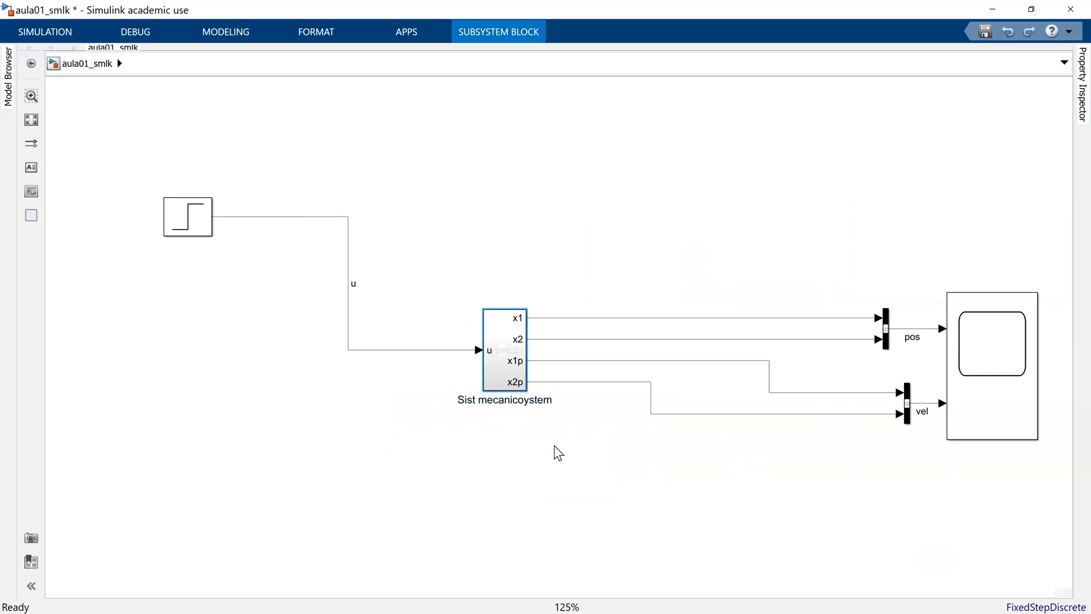
Step: Enlarge the new subsystem block and stack the pos and vel bus creators beside it so its four output lines run straight
left_click_drag(519, 391, 554, 426)
left_click_drag(886, 344, 614, 356)
left_click(528, 420)
left_click_drag(554, 426, 548, 412)
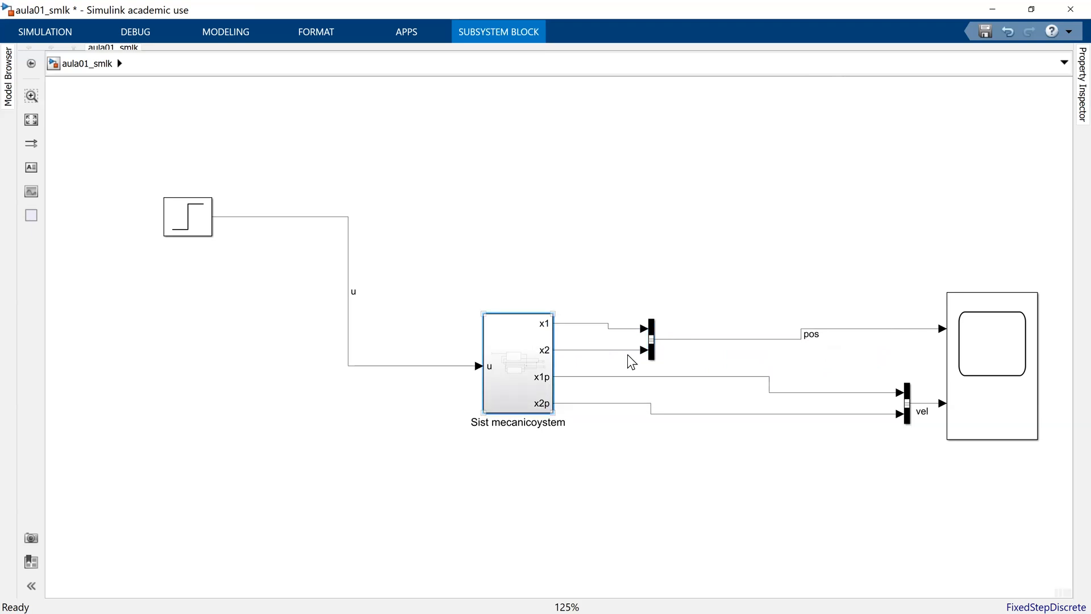
left_click_drag(554, 313, 552, 316)
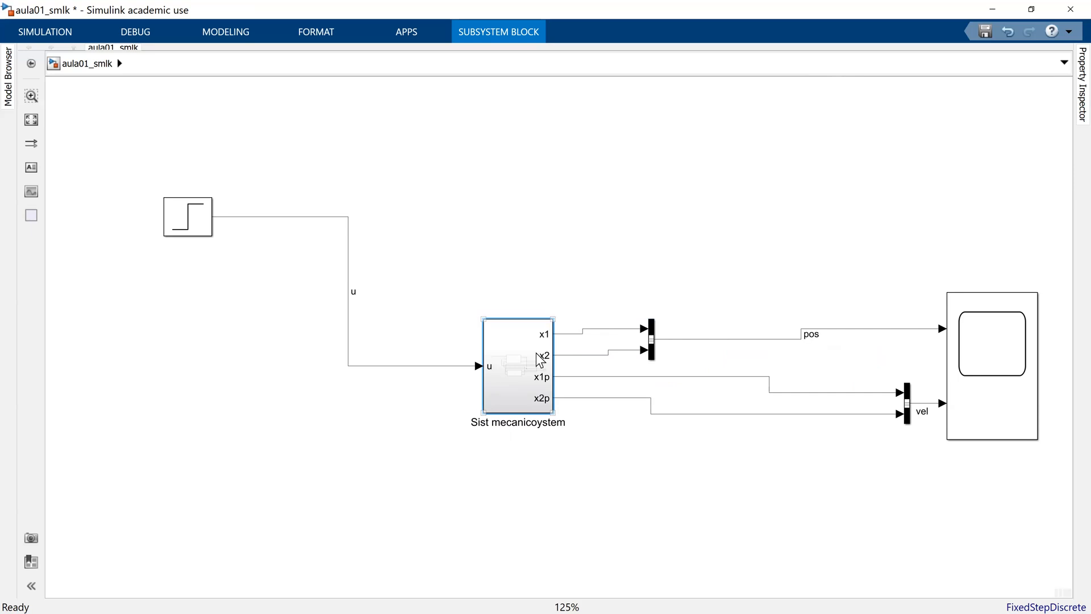
left_click_drag(908, 409, 651, 378)
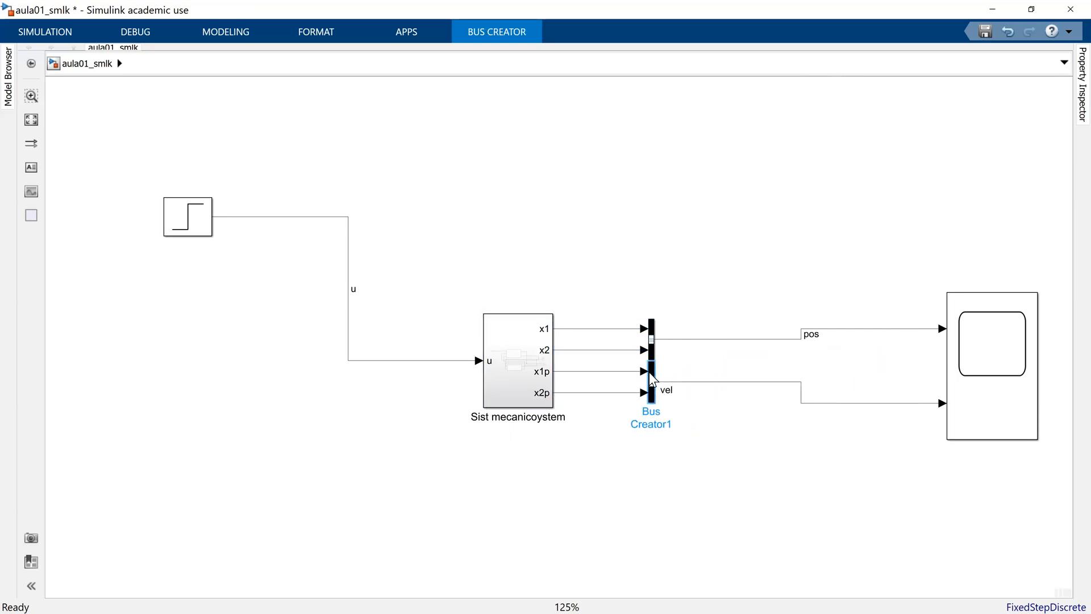
Step: Move the scope next to the bus creators, shrink it to match their outputs, and place the Step block beside the u input
left_click_drag(961, 369, 713, 368)
left_click_drag(827, 286, 763, 346)
left_click(878, 339)
left_click_drag(209, 231, 425, 375)
left_click(711, 526)
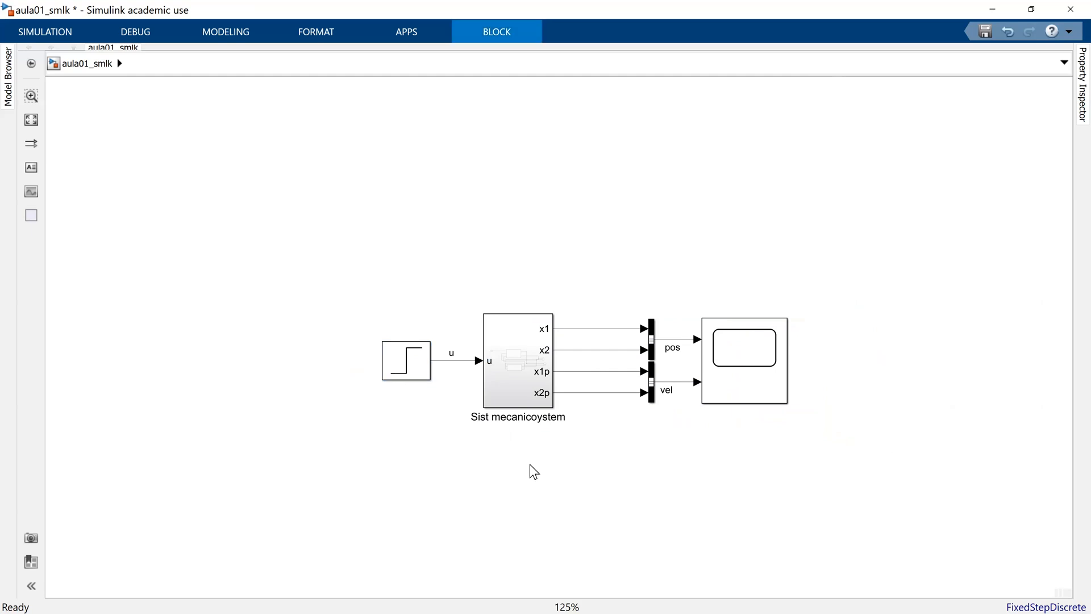
Step: Remove the leftover "ystem" from the subsystem's name so it reads Sist mecanico
left_click(546, 416)
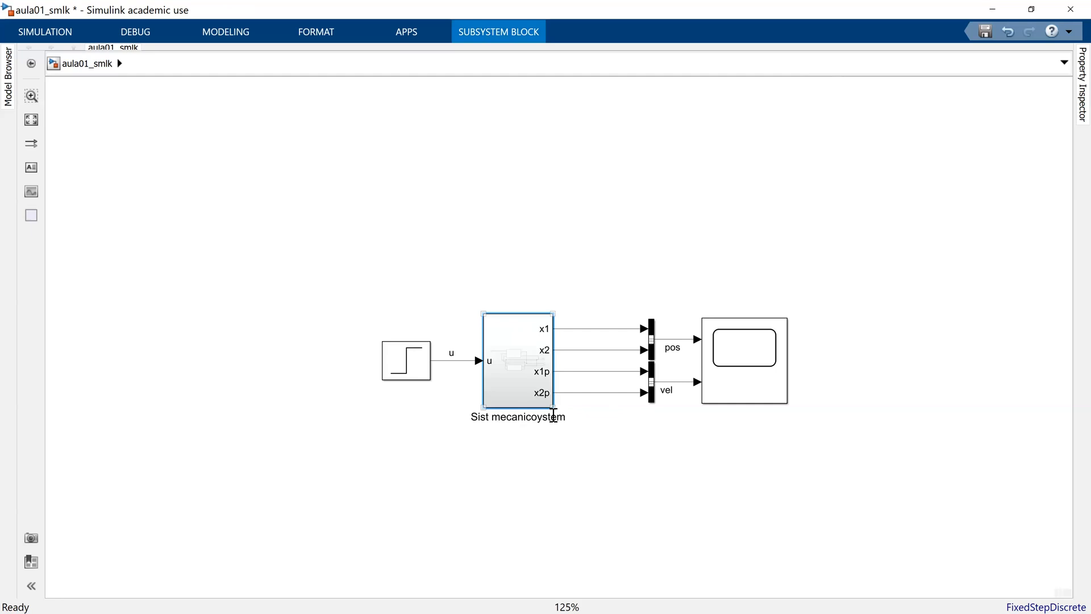
key("Delete")
key("Delete")
key("BackSpace")
key("BackSpace")
key("BackSpace")
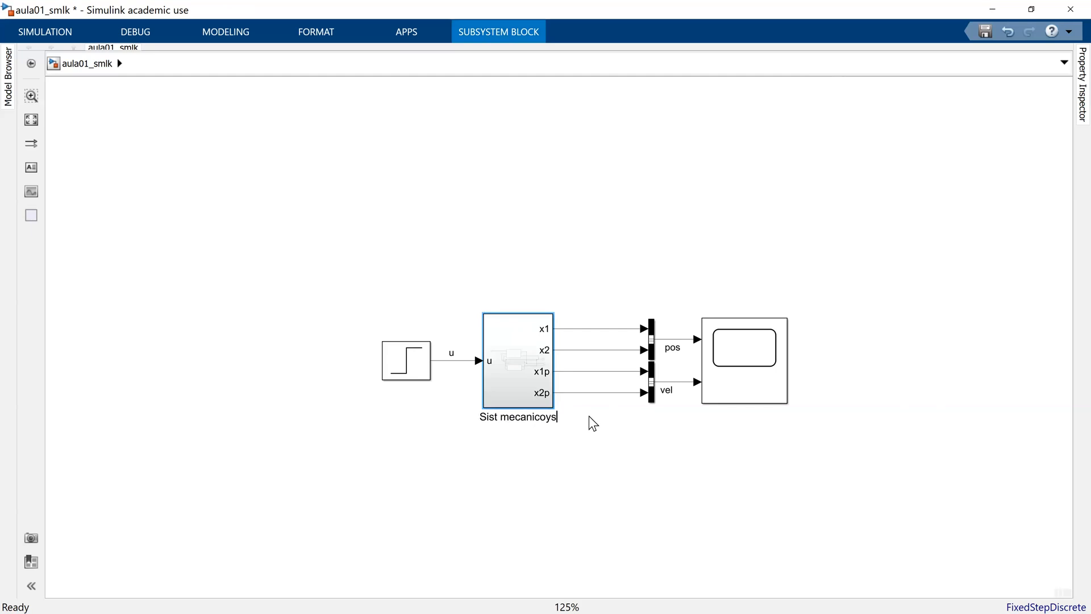
left_click(593, 423)
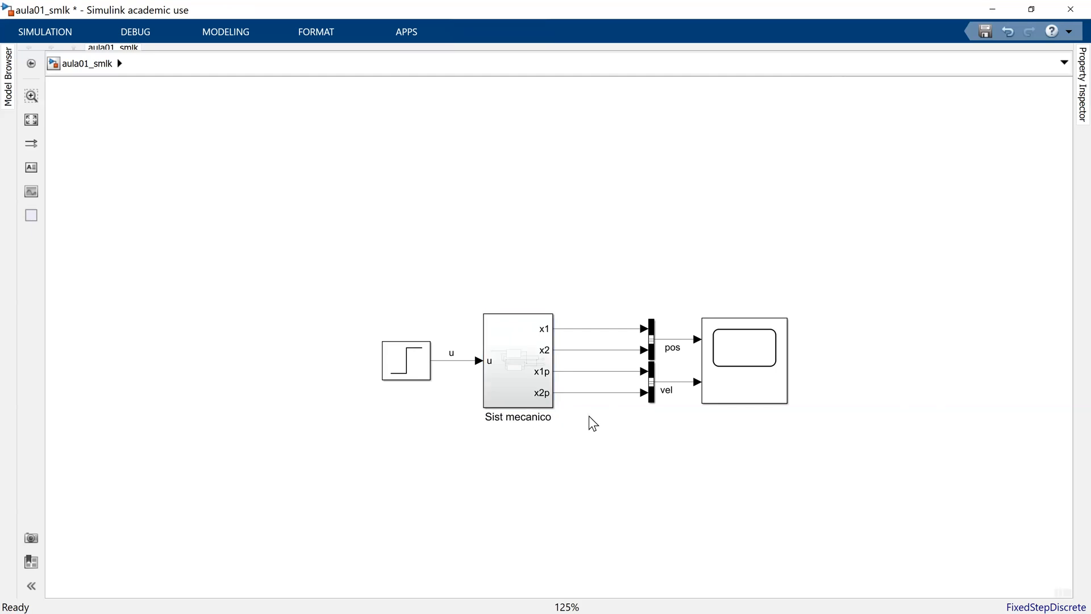
Step: Label the four output lines of Sist mecanico as x1, x2, x1p and x2p
double_click(603, 329)
type("x1")
left_click(607, 350)
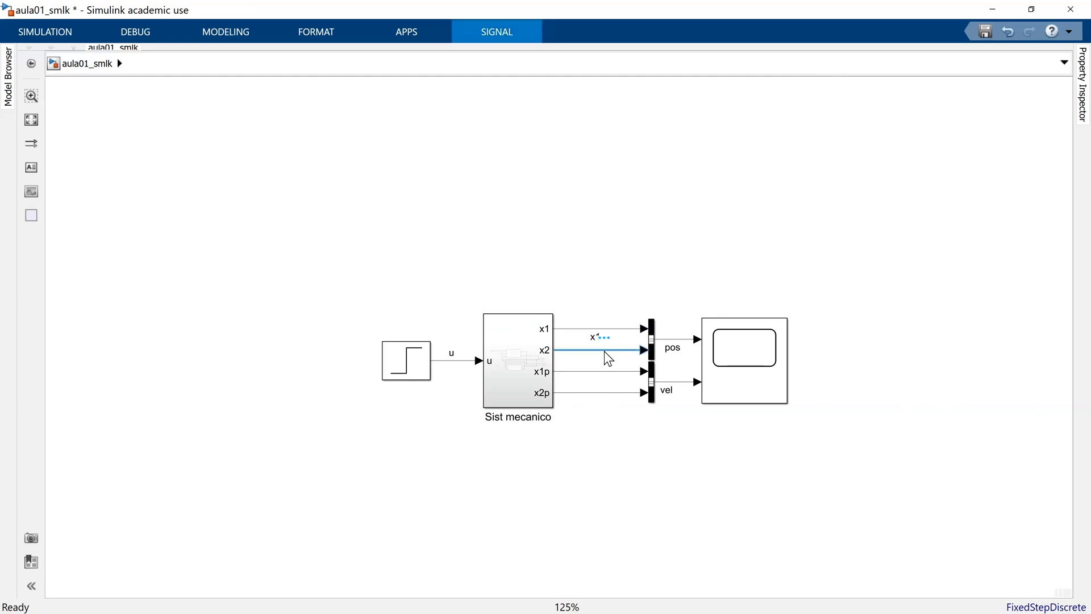
type("x2")
left_click(597, 382)
double_click(601, 375)
type("x1")
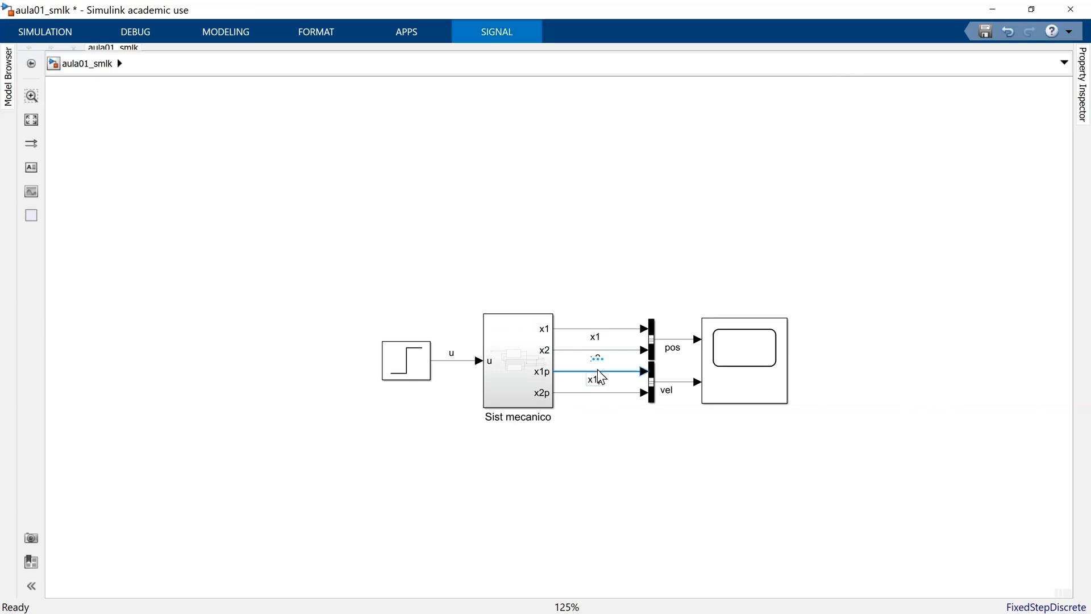
type("p")
left_click(598, 394)
type("x2p")
left_click(608, 438)
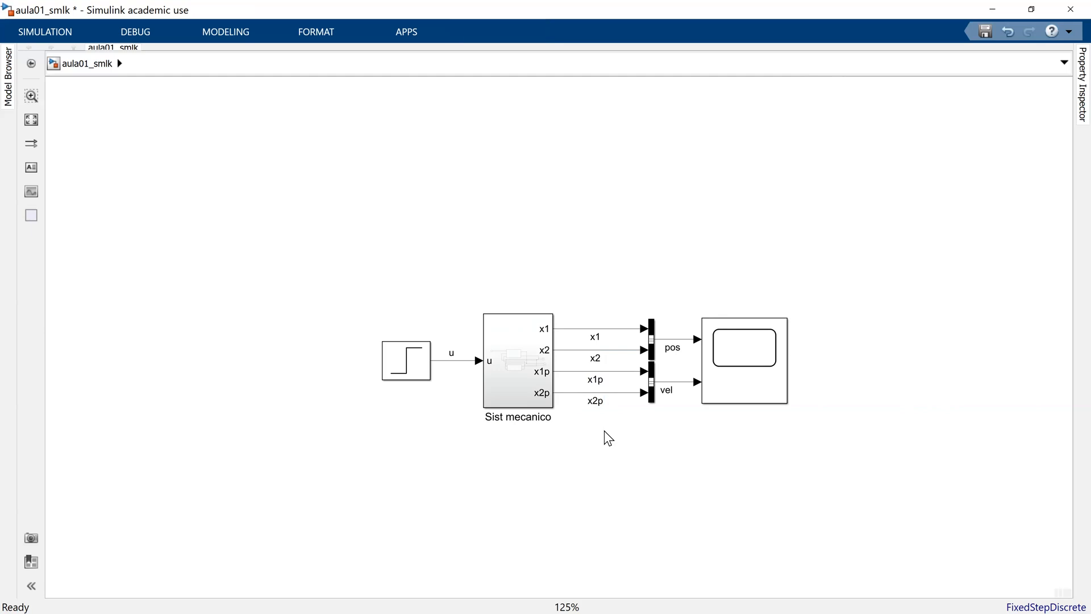
Step: Inside Sist mecanico, space the x1 and x2 outports apart and move the x1p and x2p outports close to their branch lines
double_click(532, 387)
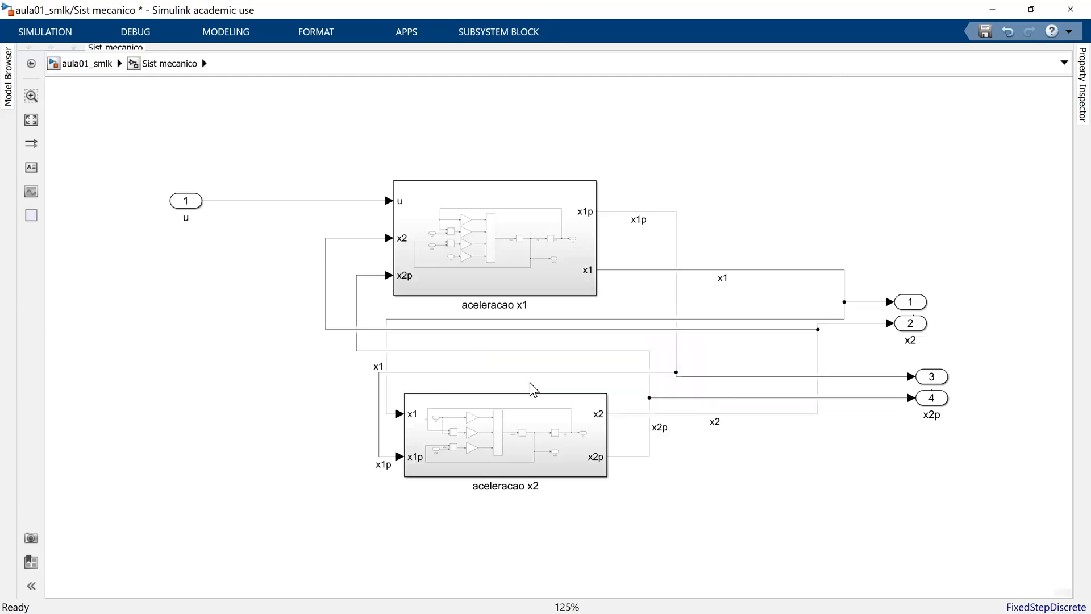
left_click_drag(914, 303, 914, 272)
left_click_drag(911, 323, 912, 337)
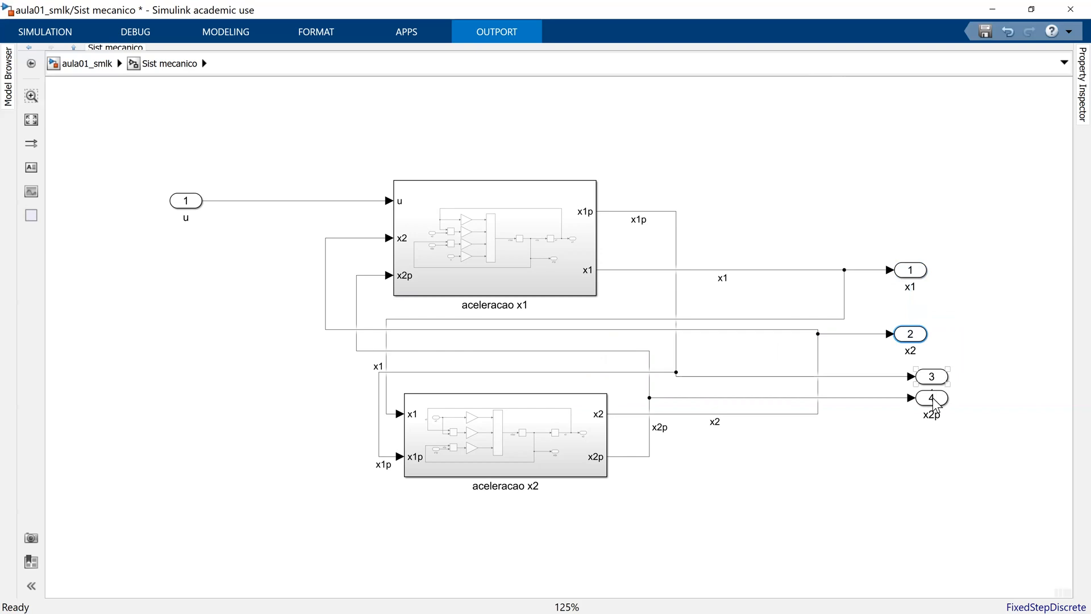
left_click_drag(932, 398, 725, 388)
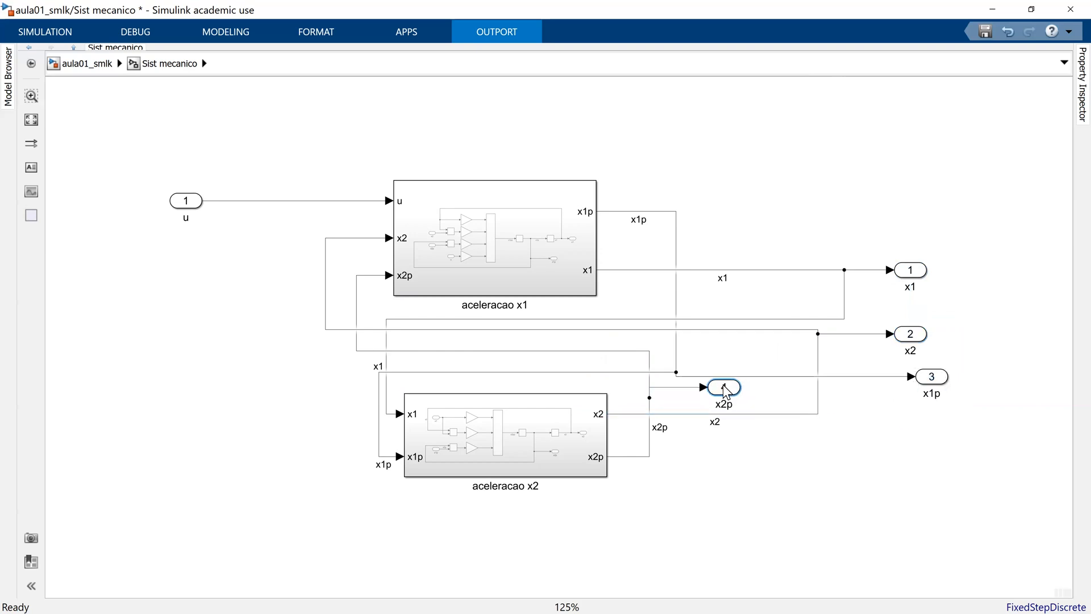
left_click_drag(934, 381, 737, 353)
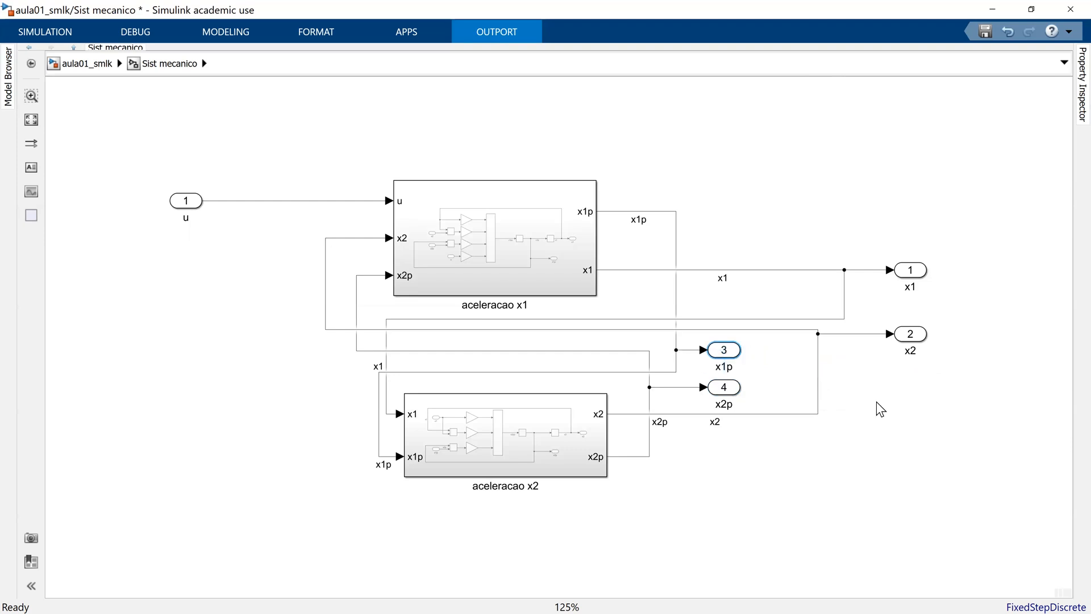
Step: Shift the aceleracao x1 block away from its feedback lines, bring the u inport closer to it, and return to the top-level model
left_click(455, 149)
left_click(554, 257)
left_click_drag(555, 257, 561, 255)
left_click(178, 202)
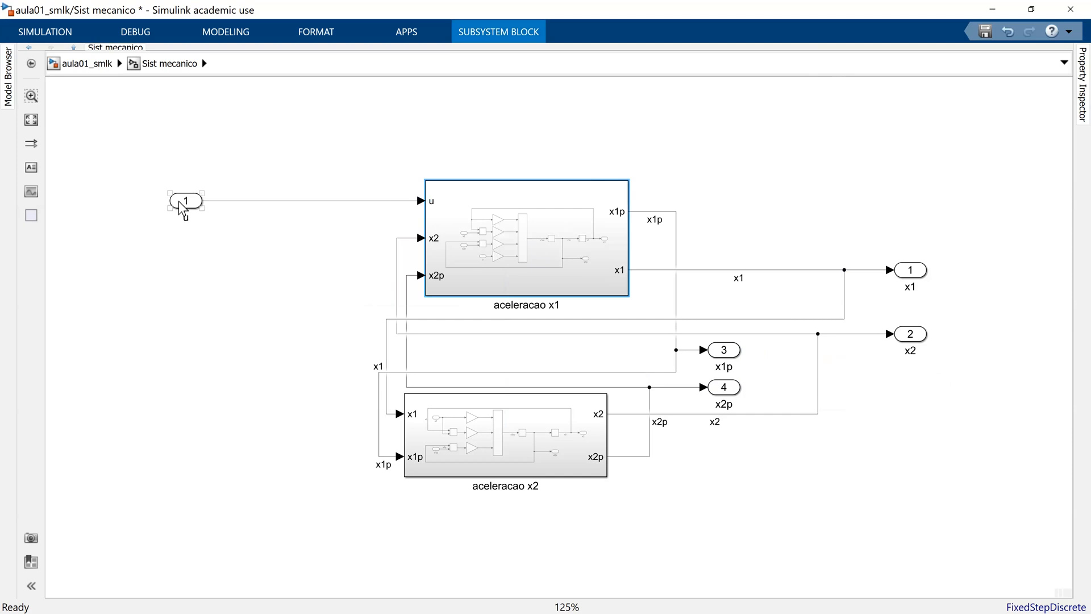
left_click_drag(279, 211, 281, 213)
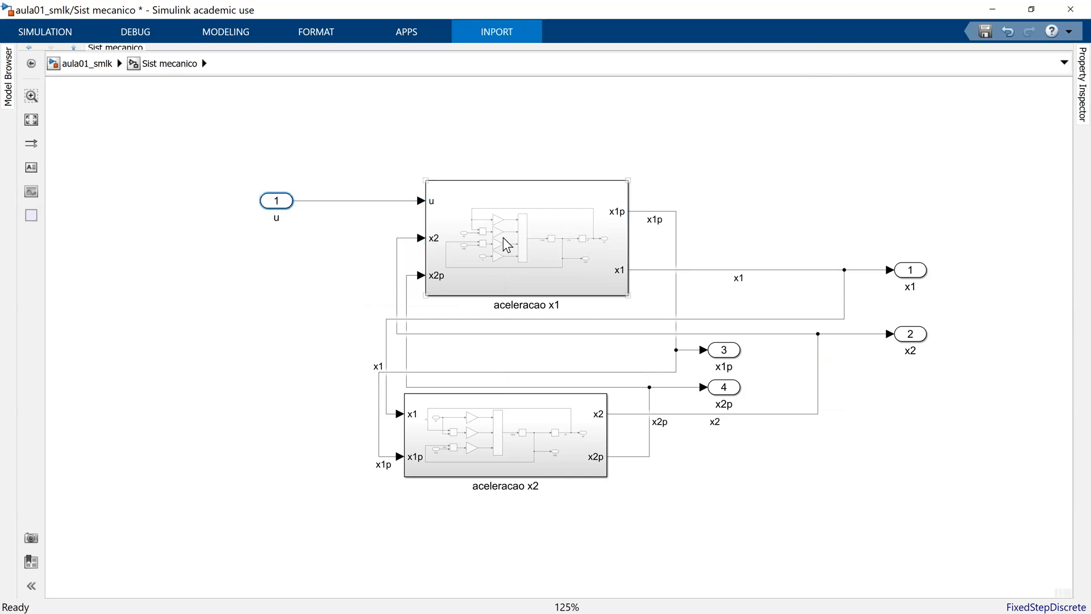
left_click(96, 65)
scroll(727, 279, "up", 1)
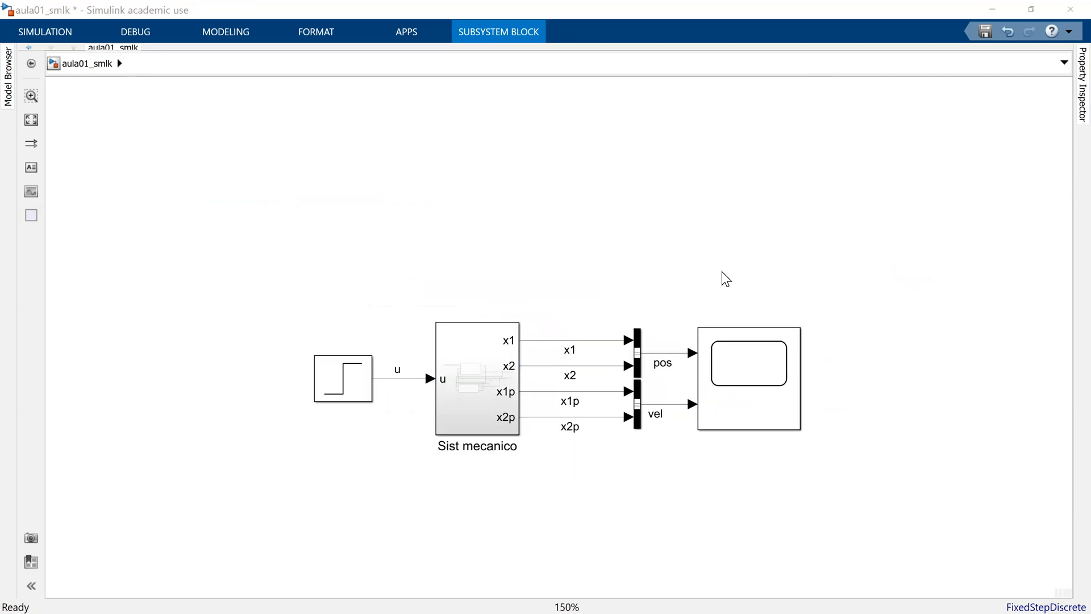
Step: Switch to the course PDF in the browser and examine the reference block diagram on slide 13
key("alt+Tab")
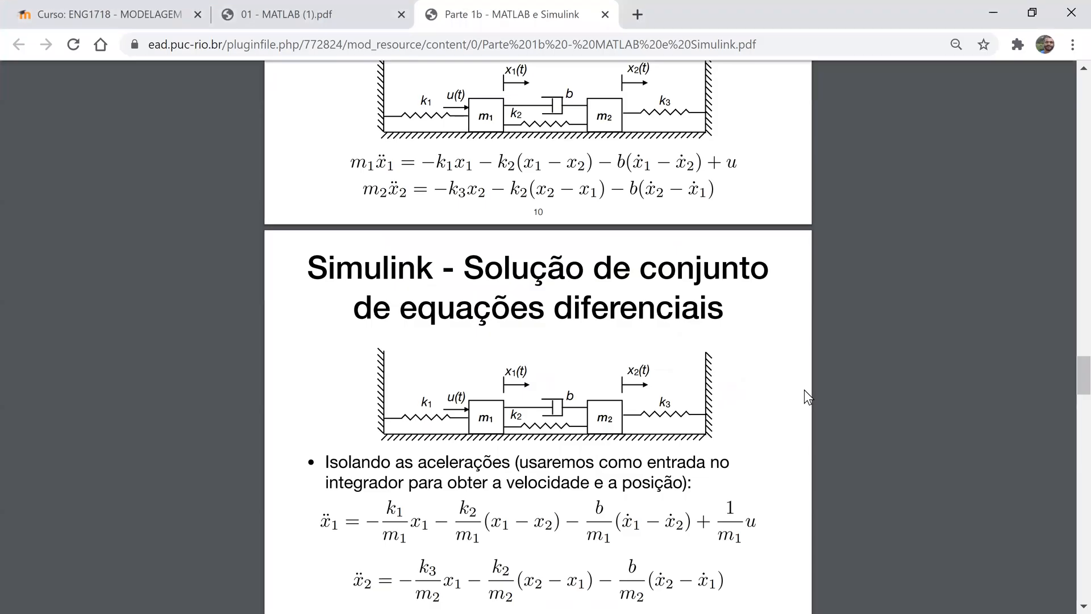
scroll(805, 394, "down", 20)
scroll(775, 291, "up", 2)
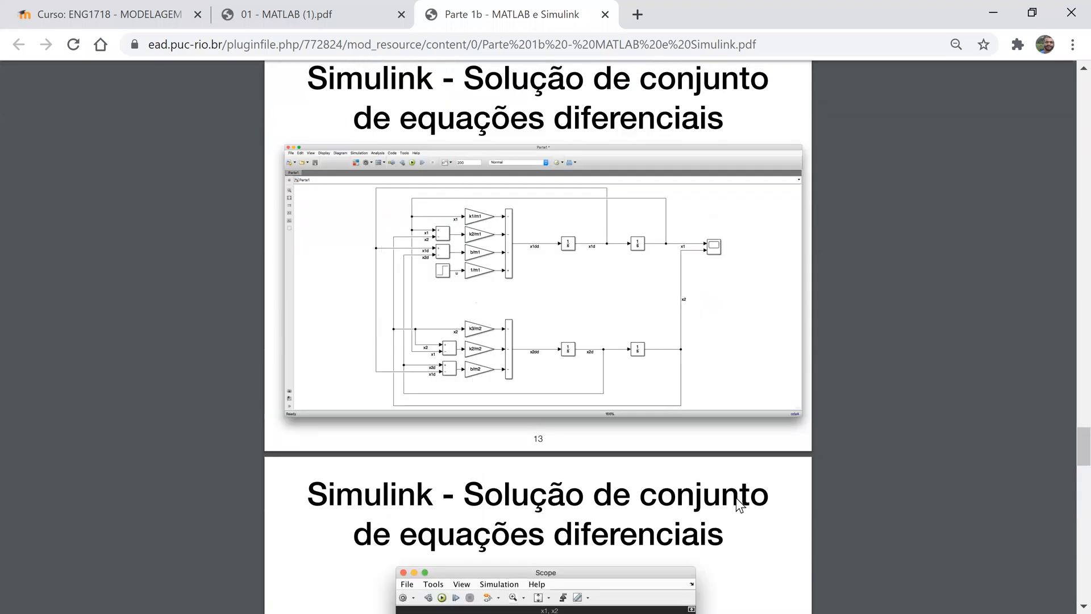
left_click(1034, 470)
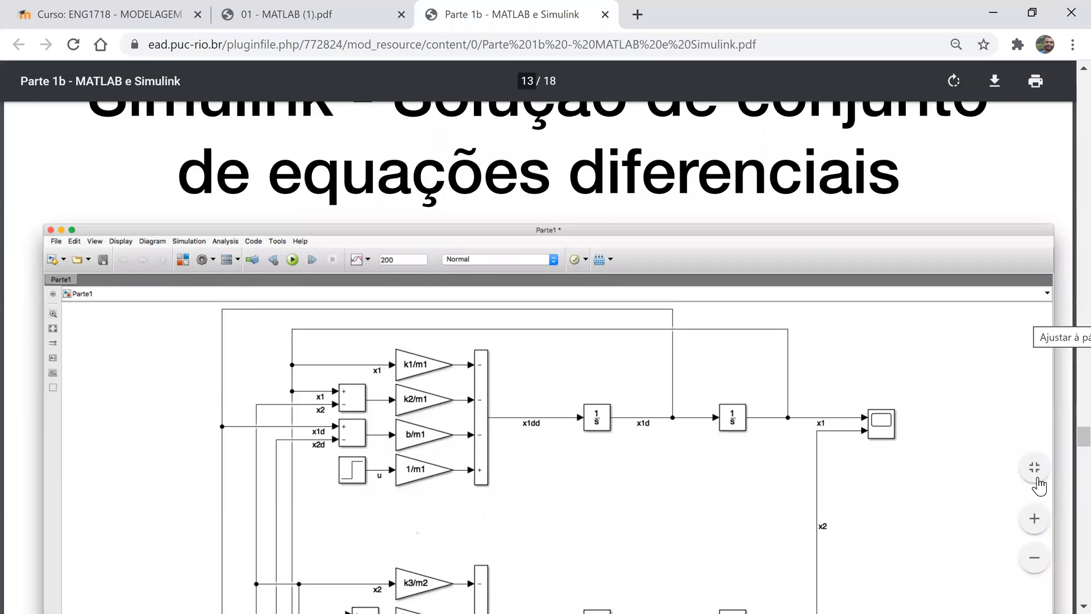
scroll(830, 477, "down", 2)
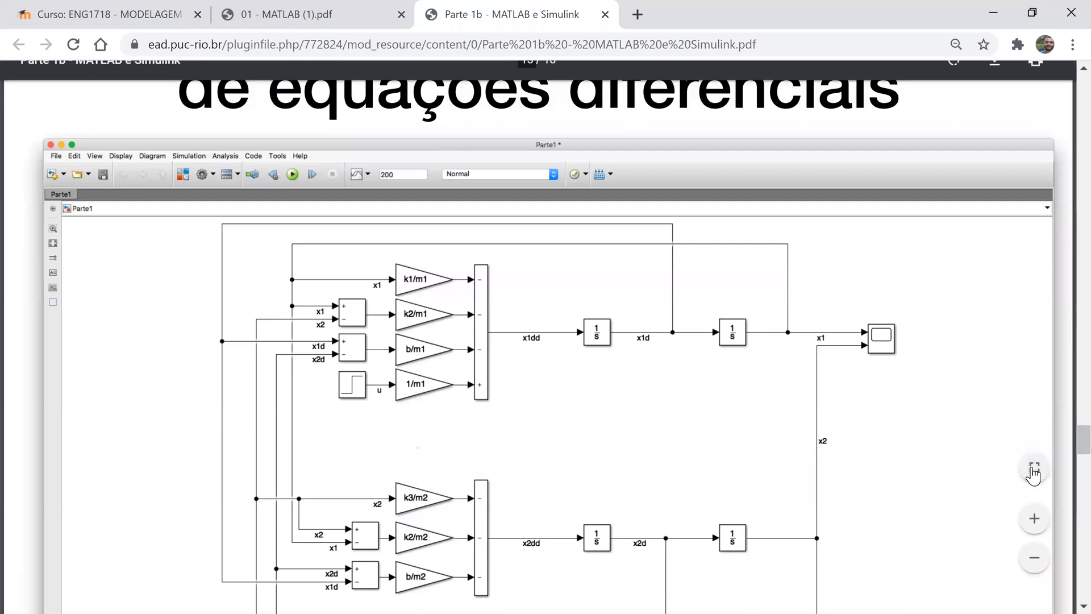
left_click(1034, 472)
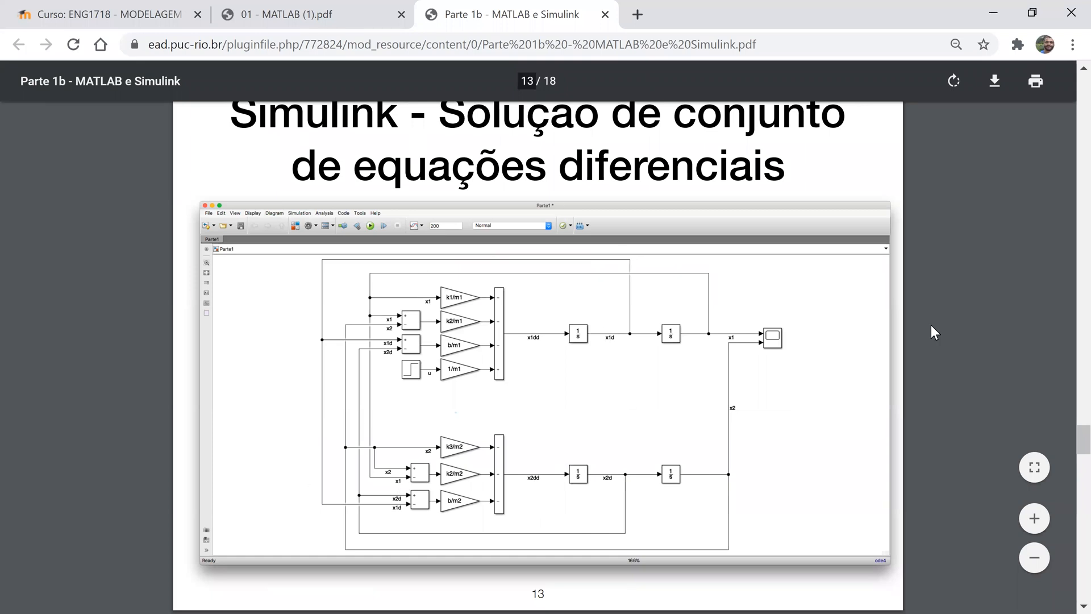
Step: Review the reference scope plot on slide 14 and the simulation time, step size, solver and parameters on slide 12
key("Right")
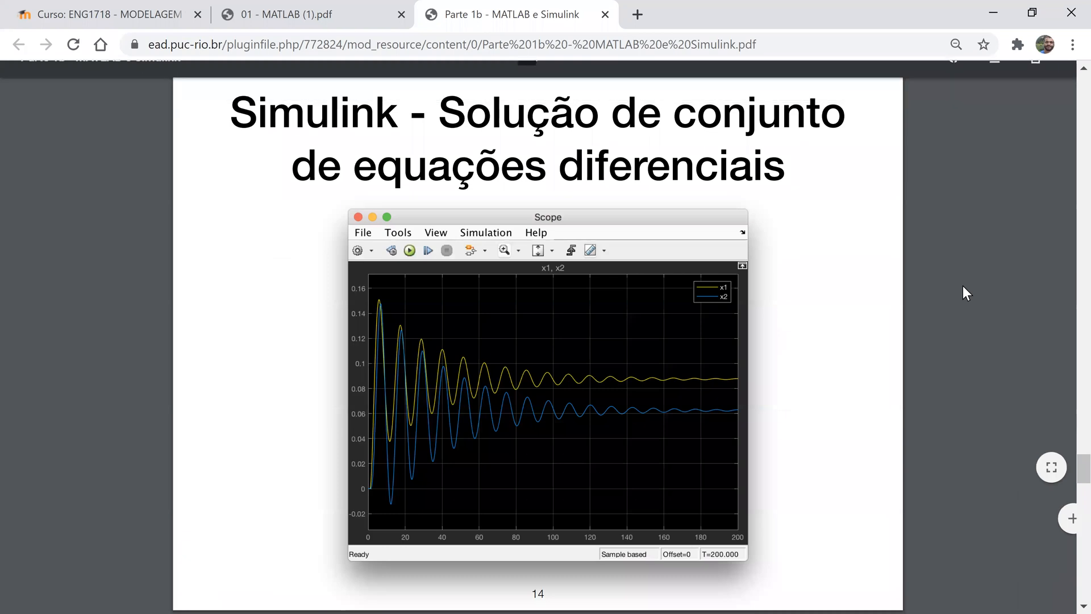
key("Right")
key("Left")
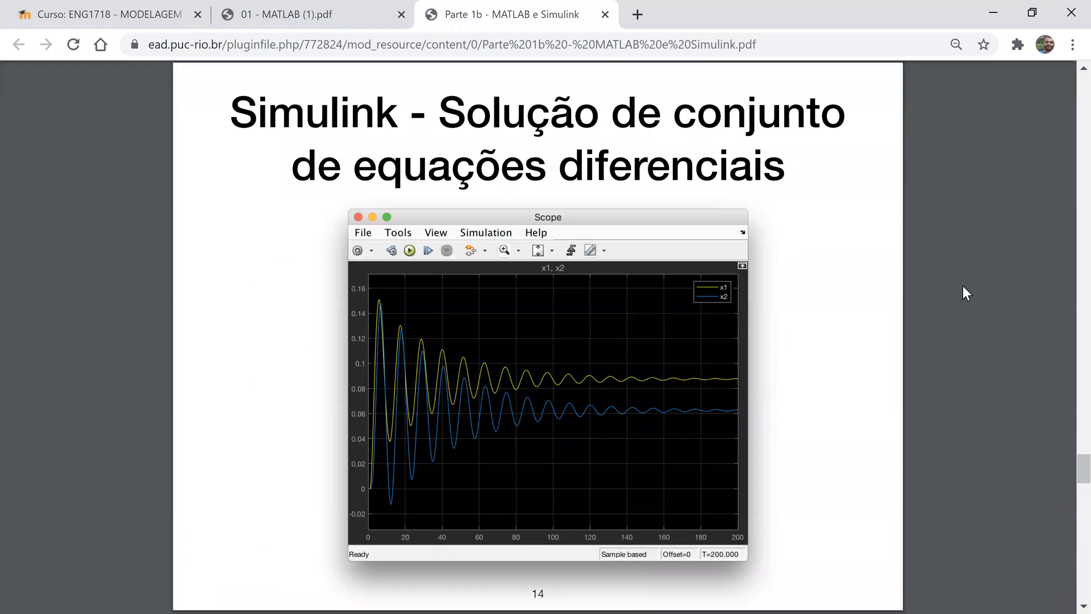
key("Left")
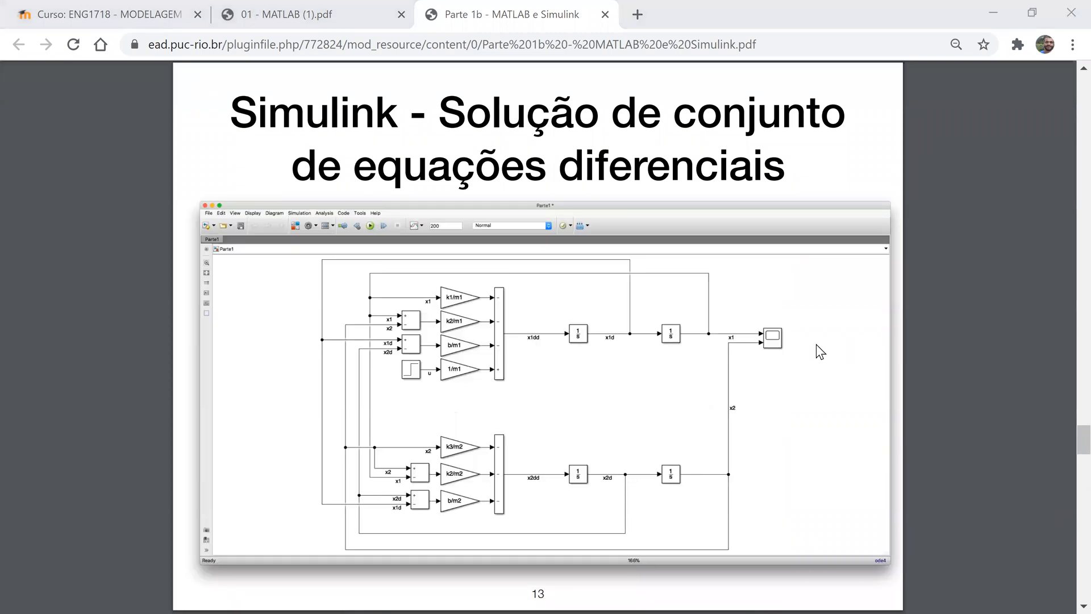
key("Left")
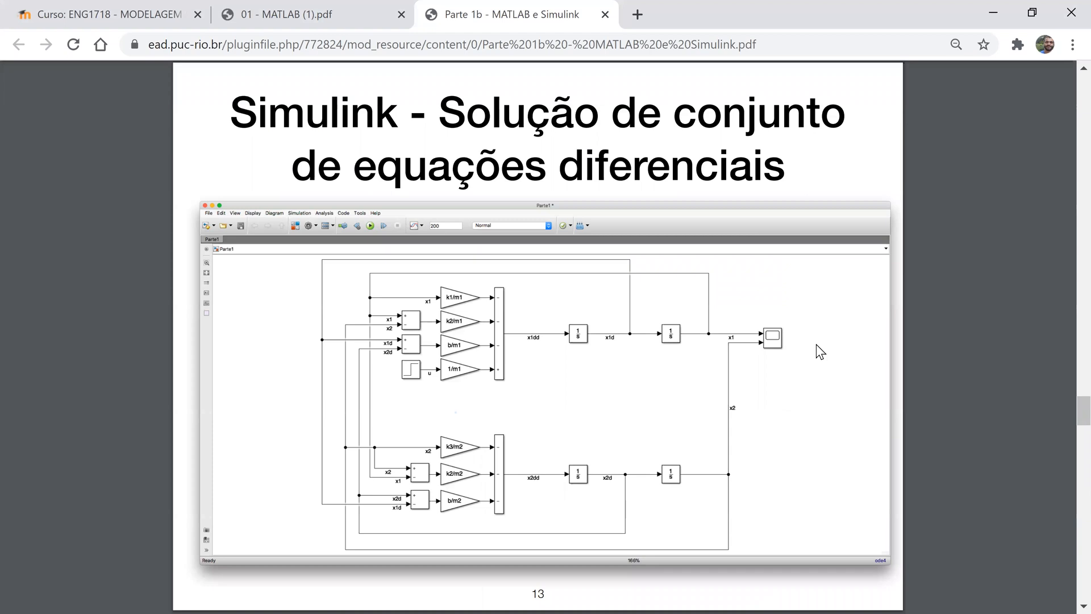
left_click_drag(546, 449, 725, 544)
left_click_drag(310, 373, 745, 375)
left_click(772, 69)
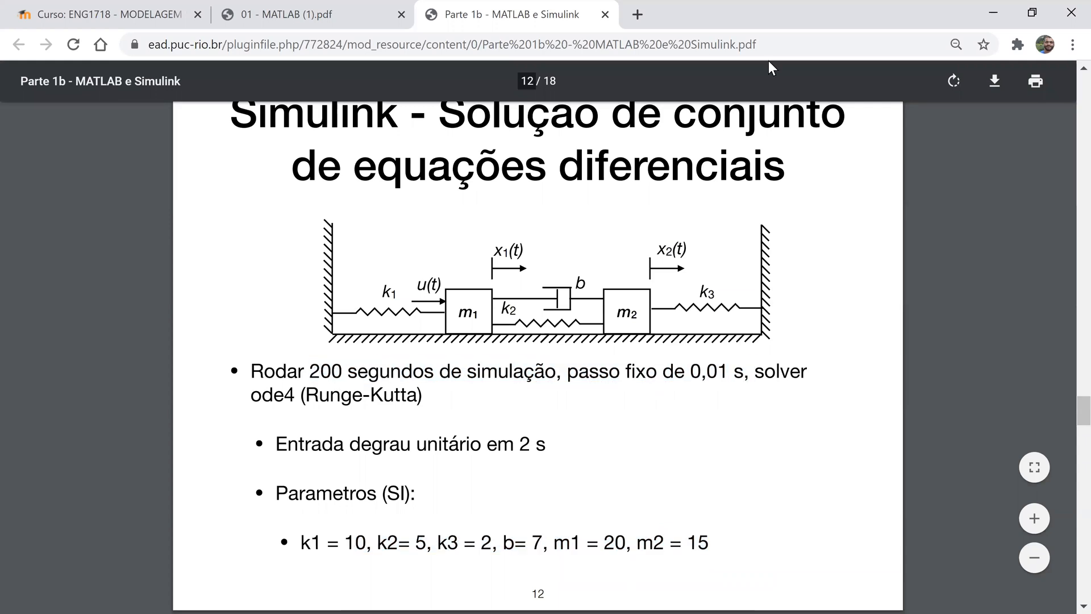
Step: Switch back to Simulink and set the simulation stop time to 200 in the model's configuration parameters
key("alt+Tab")
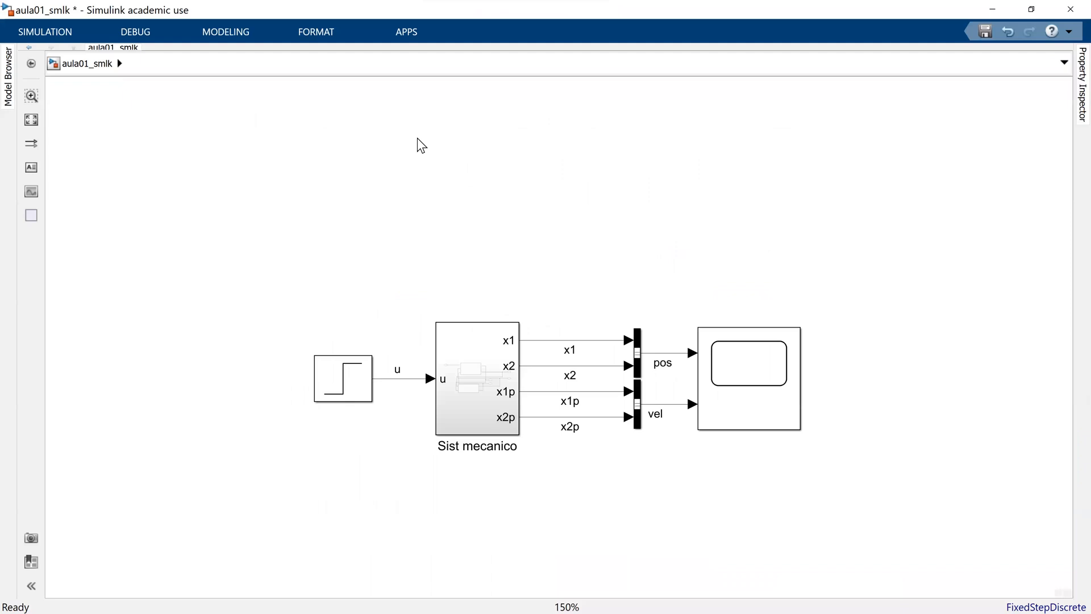
left_click(44, 32)
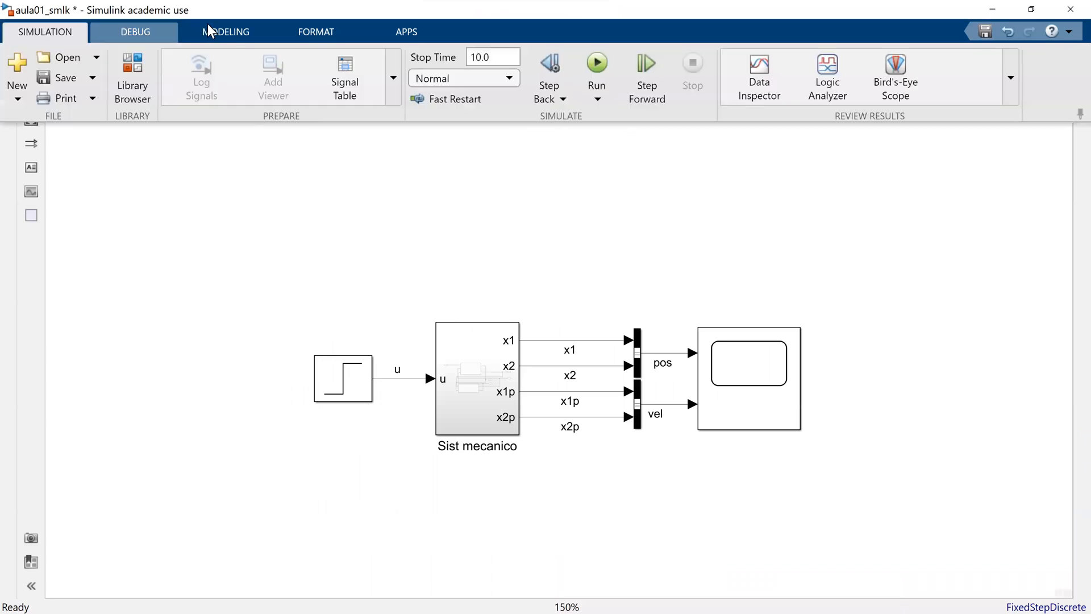
left_click(211, 31)
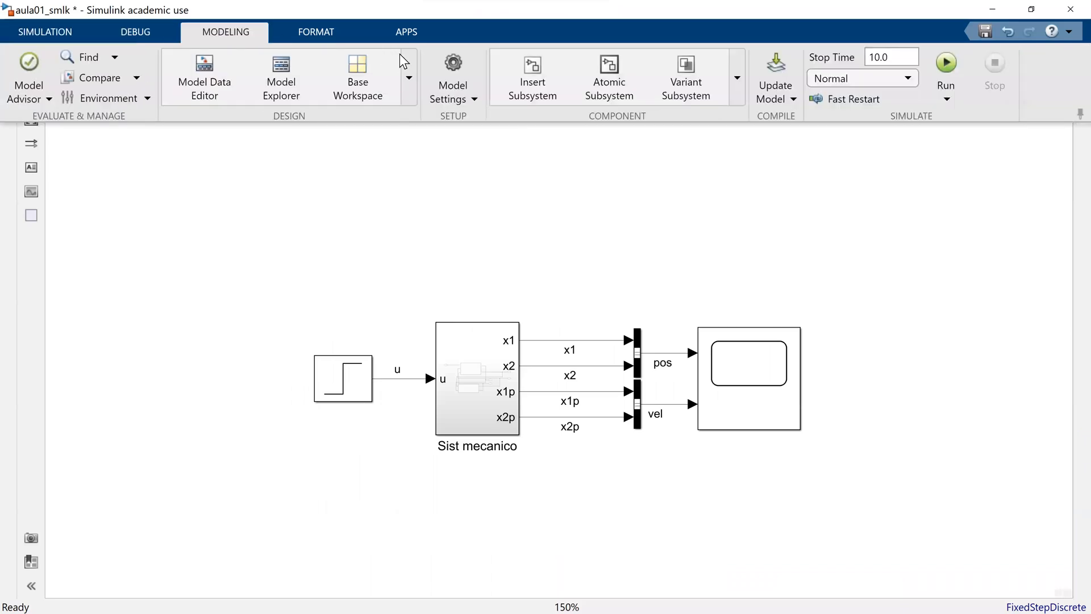
left_click(459, 73)
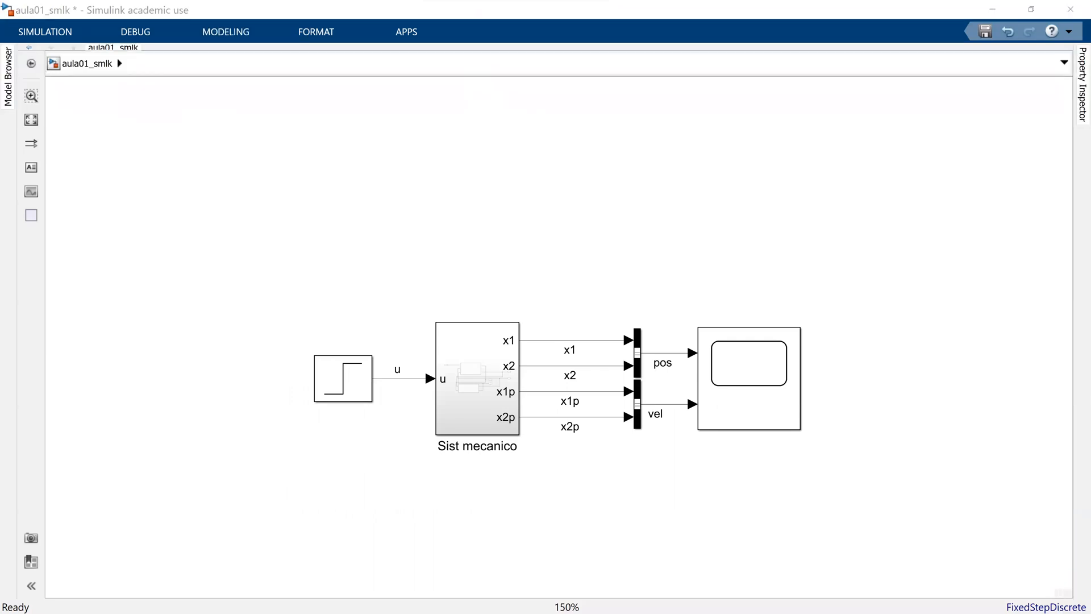
left_click(764, 100)
double_click(764, 100)
type("1")
key("BackSpace")
type("200")
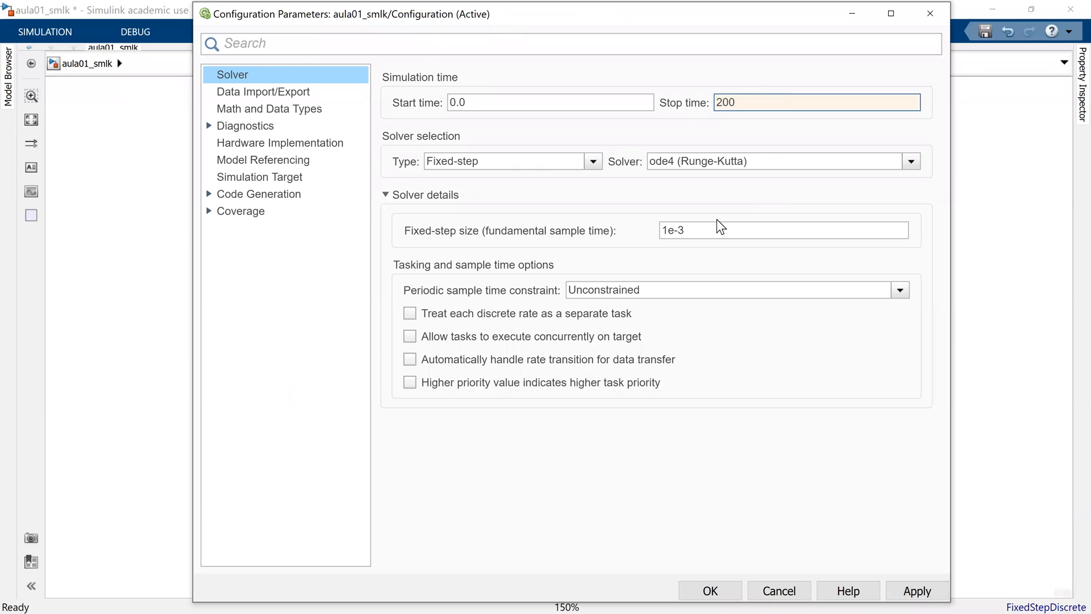
Step: Set the solver's fixed-step size to 1e-2 and apply the configuration
left_click(743, 229)
double_click(742, 229)
left_click(744, 228)
key("BackSpace")
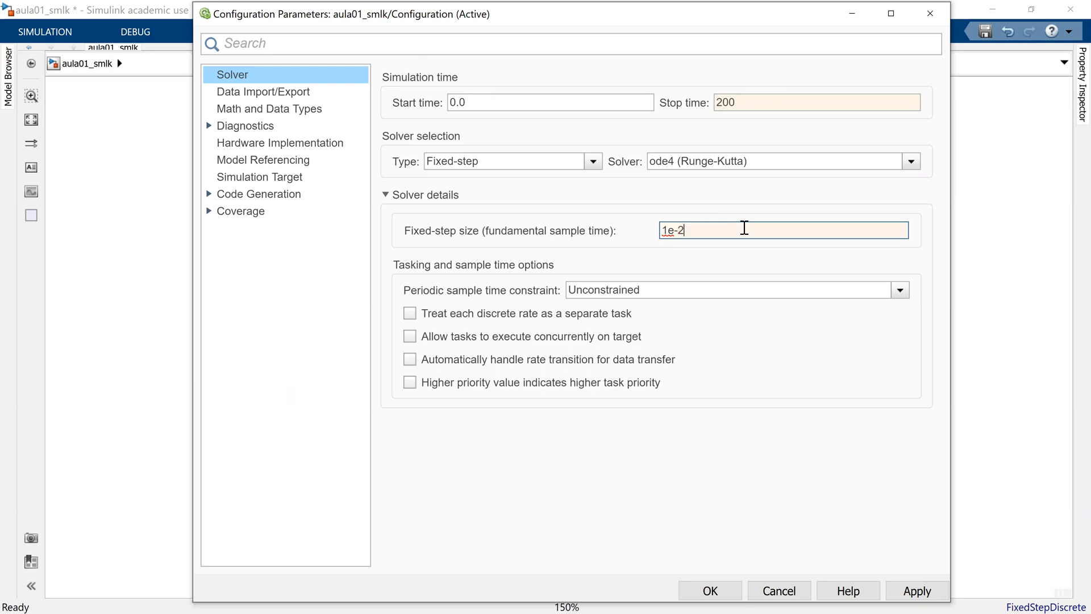
left_click(906, 588)
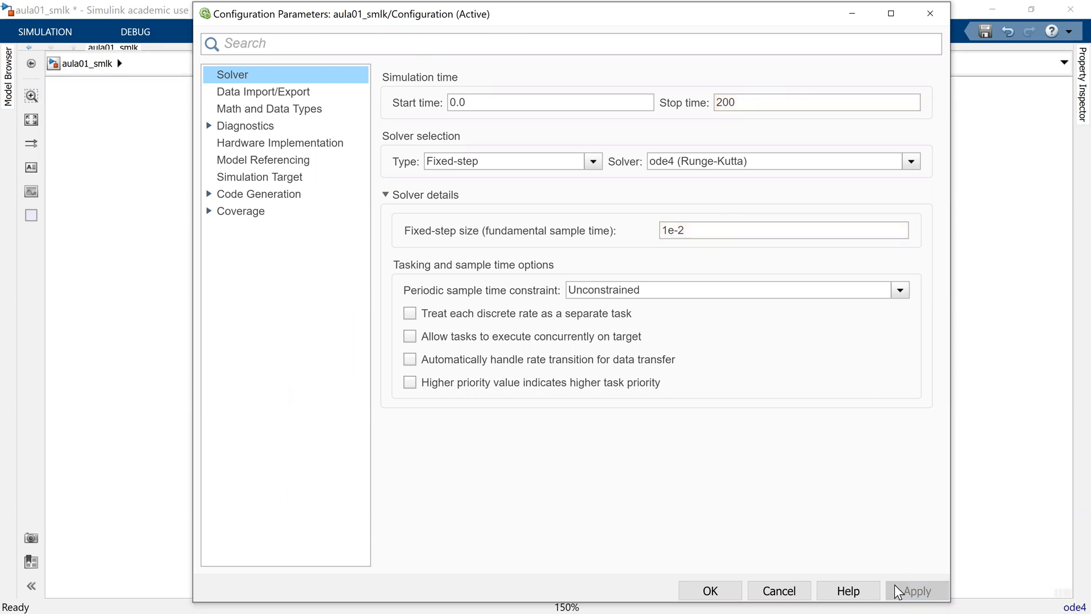
left_click(707, 589)
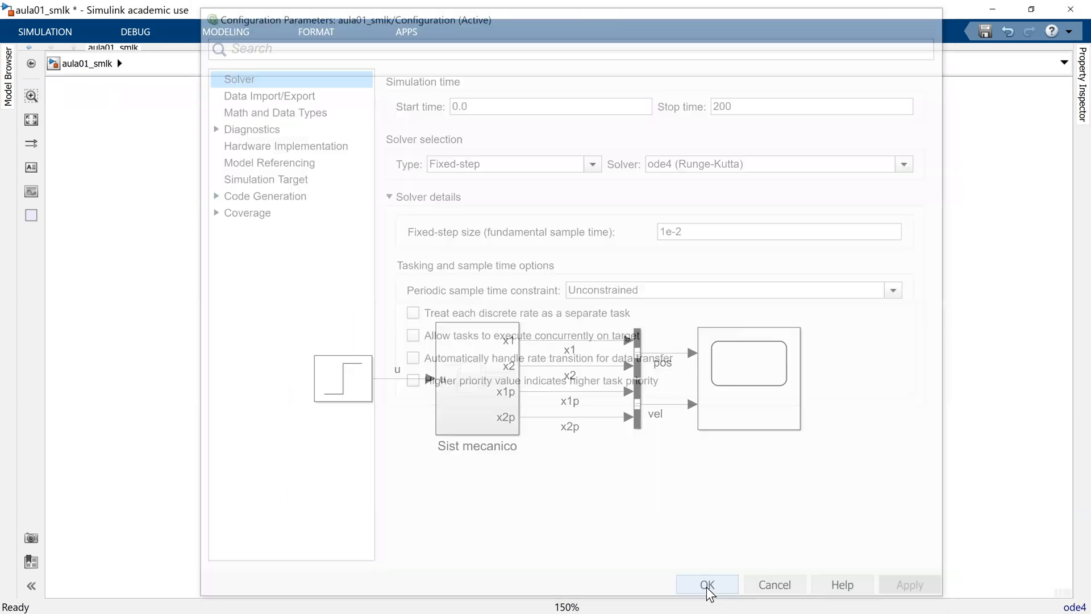
Step: Run the simulation and inspect the pos and vel bus lines feeding the scope up close
left_click(63, 37)
left_click(597, 64)
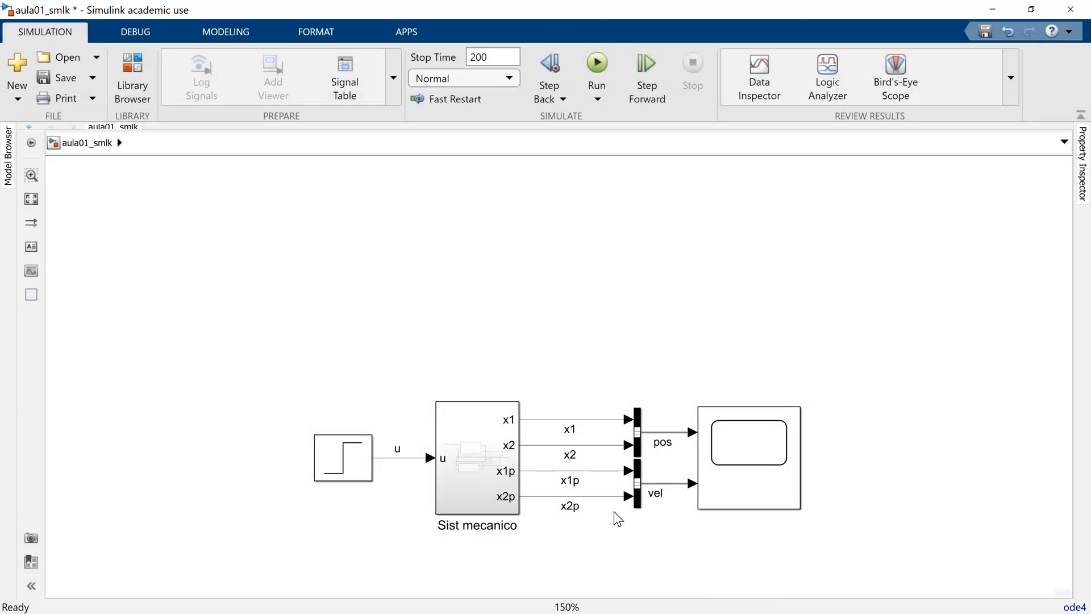
scroll(710, 486, "up", 6)
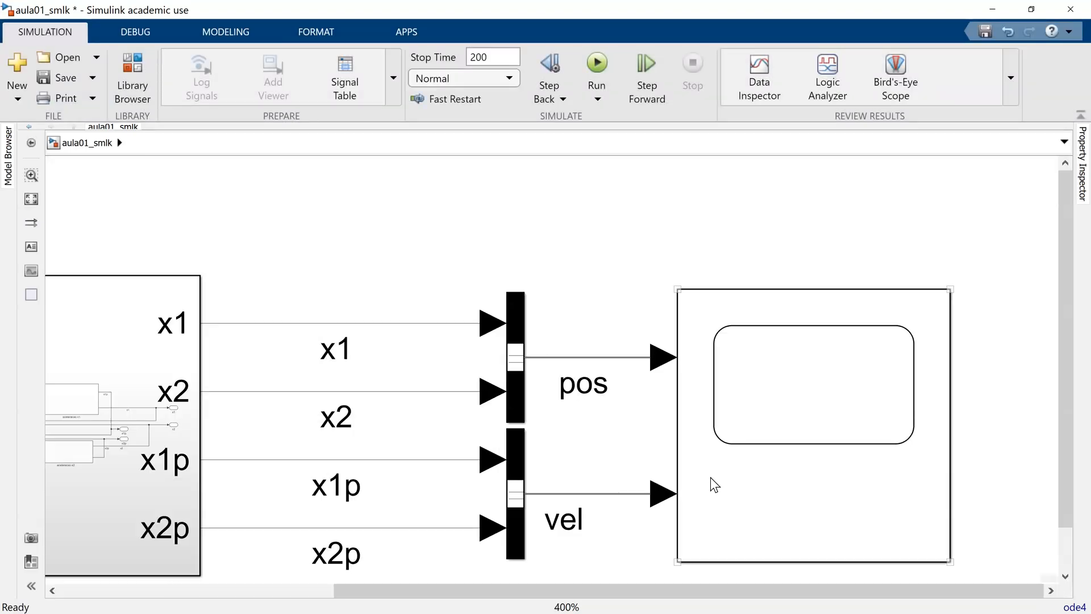
left_click_drag(617, 409, 775, 244)
left_click(775, 239)
left_click(714, 211)
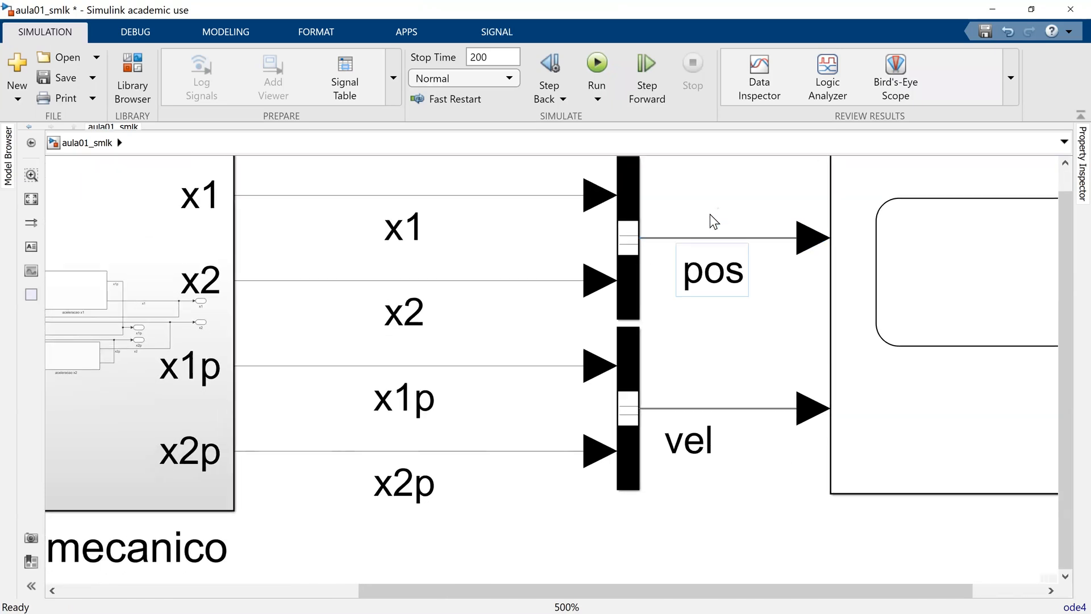
left_click(670, 239)
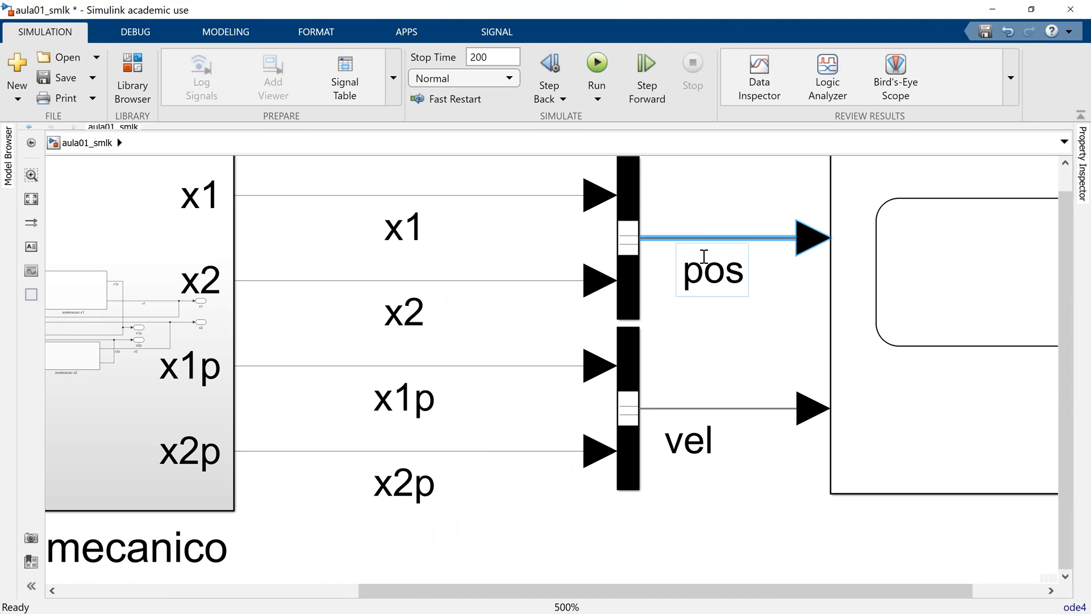
left_click(707, 226)
scroll(707, 226, "down", 2)
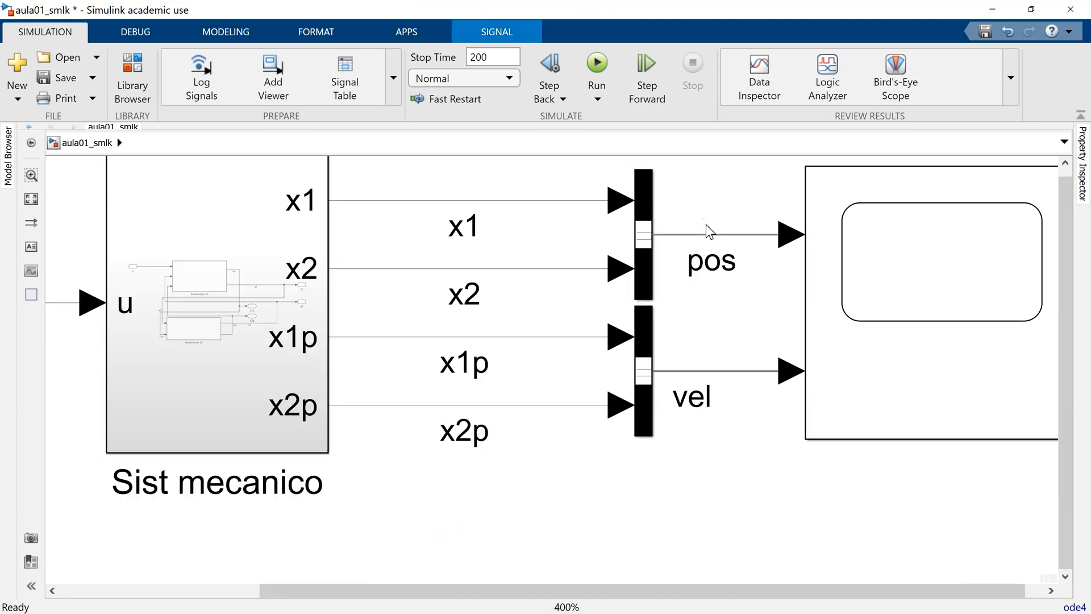
Step: Open the scope's plots and maximize their window to examine the pos and vel responses
left_click(758, 352)
double_click(836, 306)
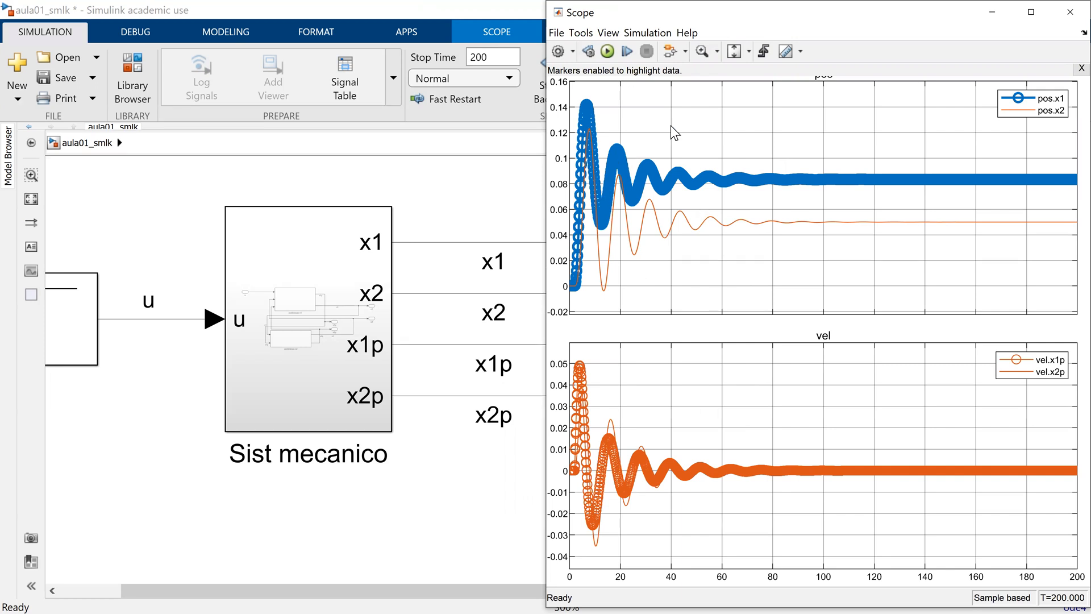
left_click(1032, 12)
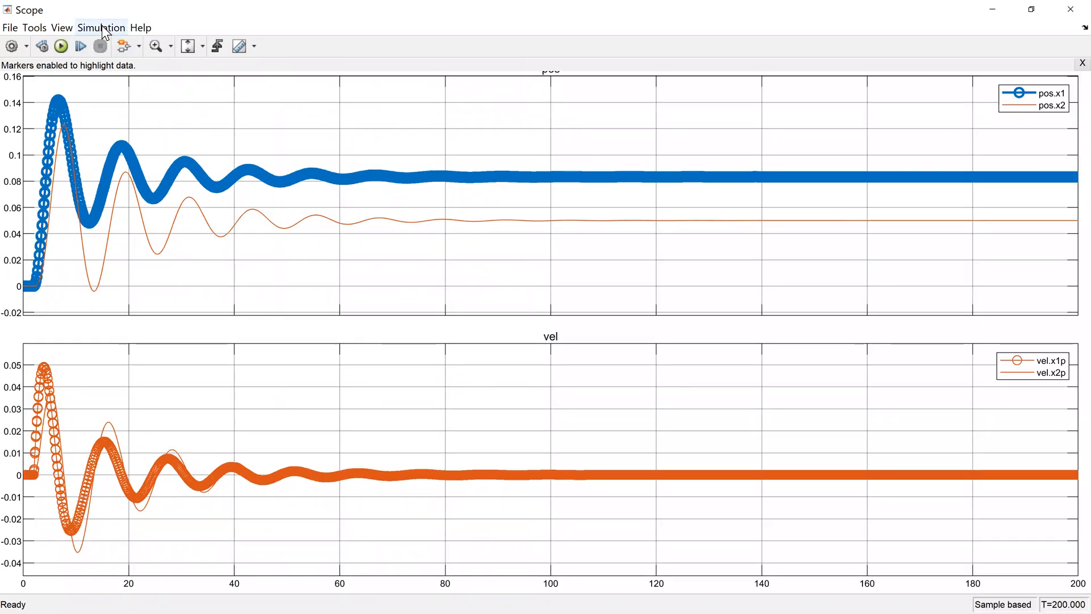
Step: Remove the marker from the pos.x1 line in the scope's style settings for display 1
left_click(62, 28)
left_click(94, 42)
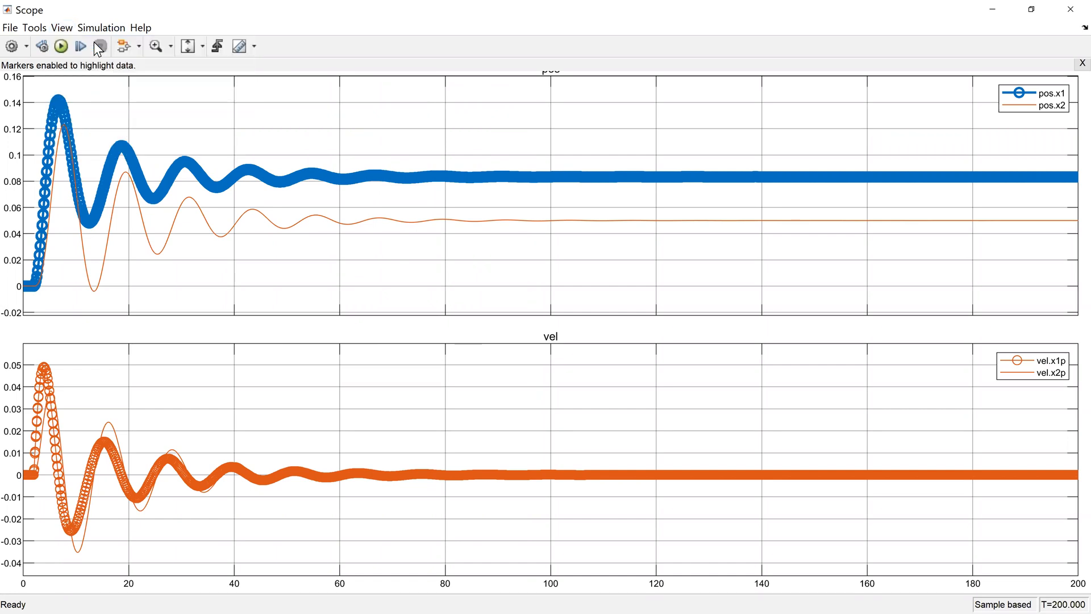
left_click(75, 21)
left_click(70, 26)
left_click(88, 75)
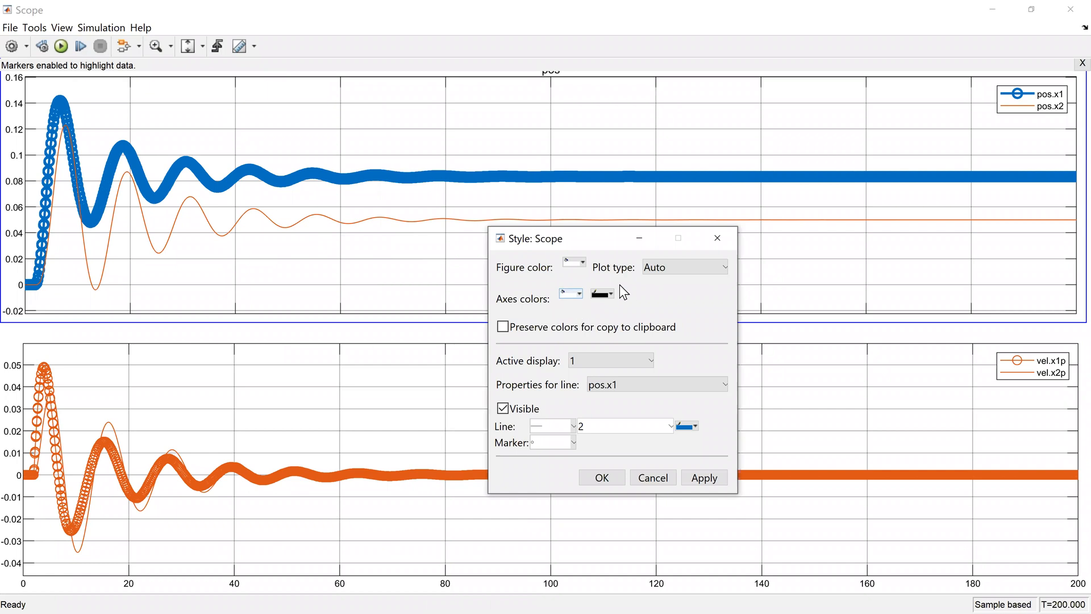
left_click(603, 364)
left_click(551, 443)
left_click(569, 457)
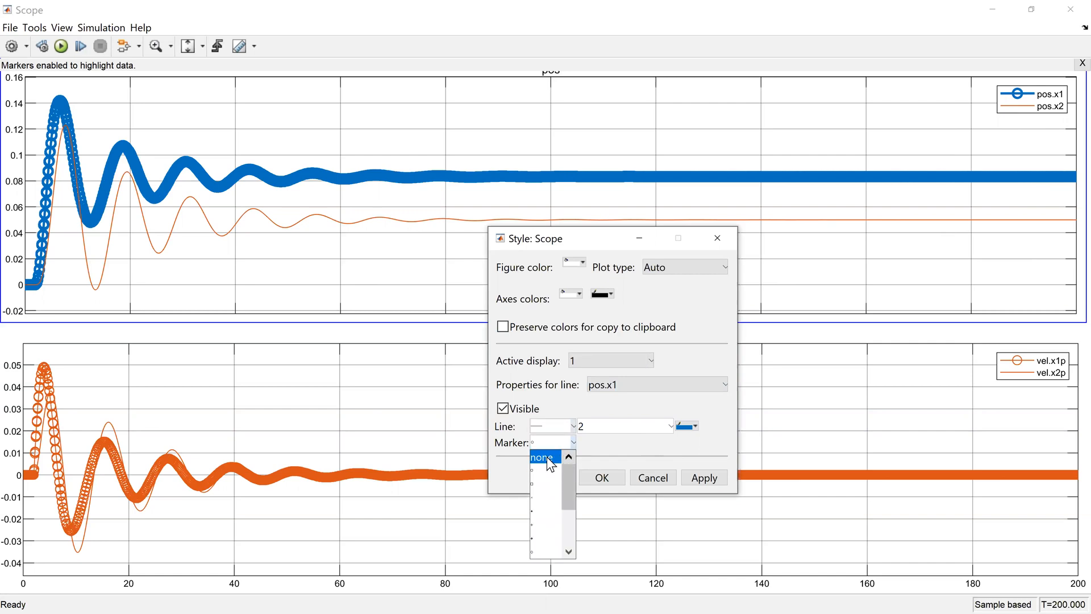
left_click(549, 462)
left_click(698, 479)
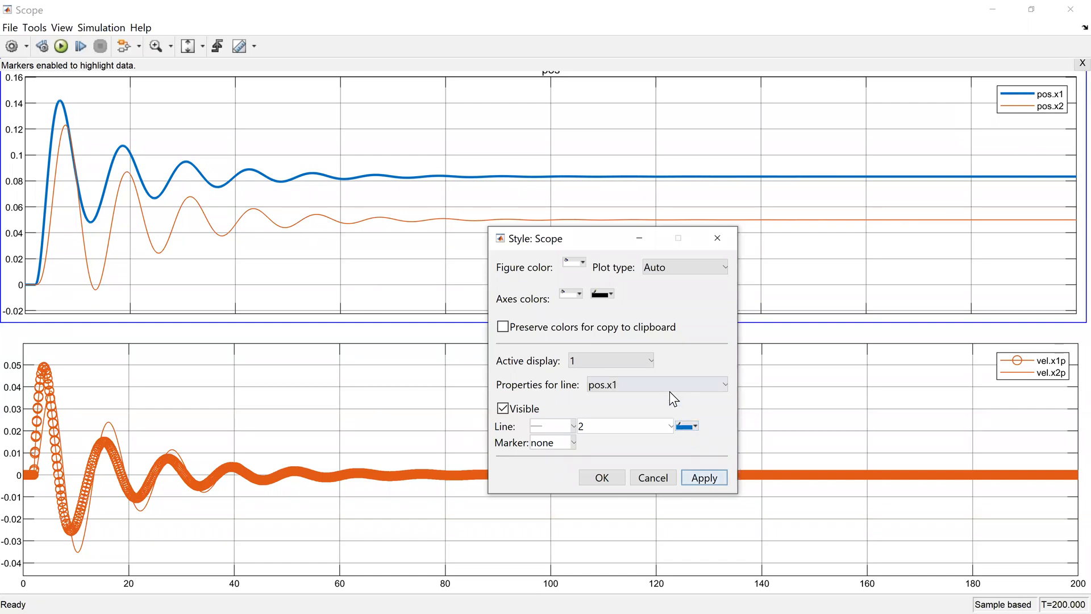
Step: Set the pos.x2 line's width to 2 and its colour to red
left_click(652, 390)
left_click(645, 410)
double_click(613, 427)
type("2")
left_click(694, 426)
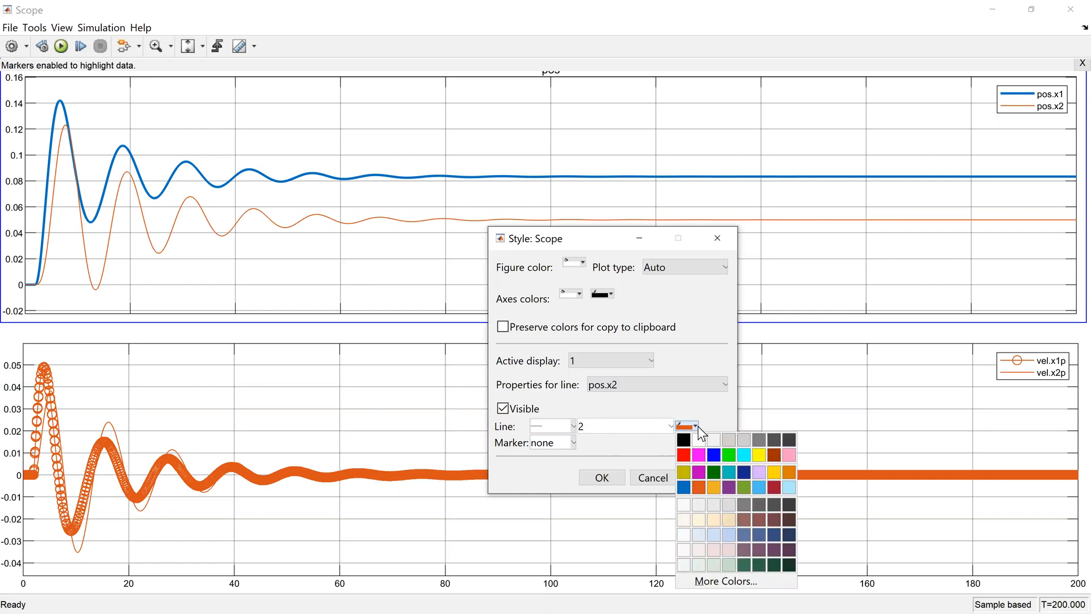
left_click(684, 455)
left_click(714, 477)
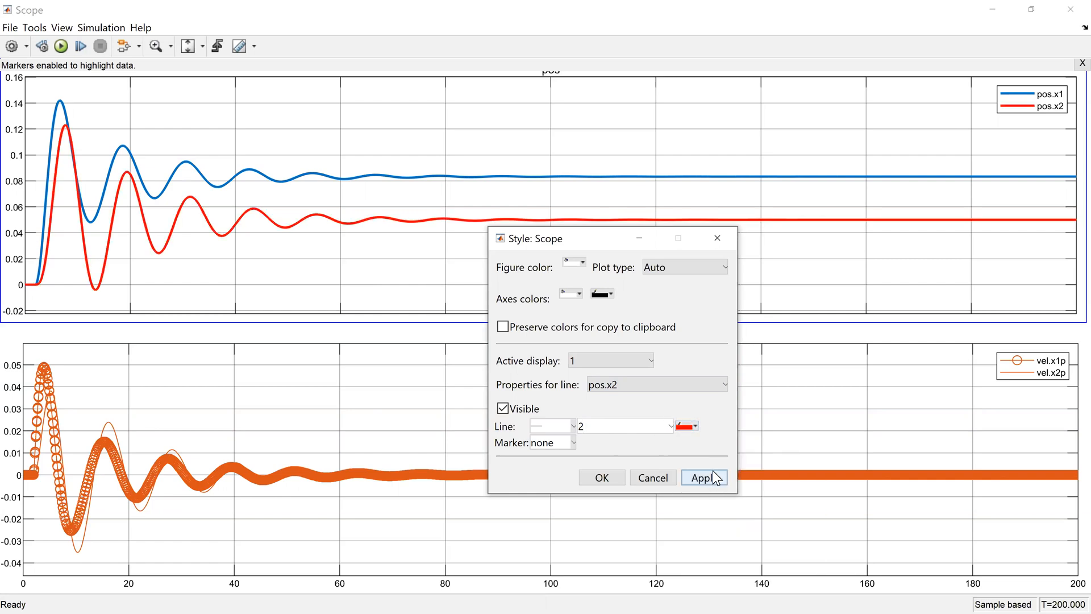
Step: Change the pos.x1 line's colour to black and apply it
left_click(660, 382)
left_click(651, 398)
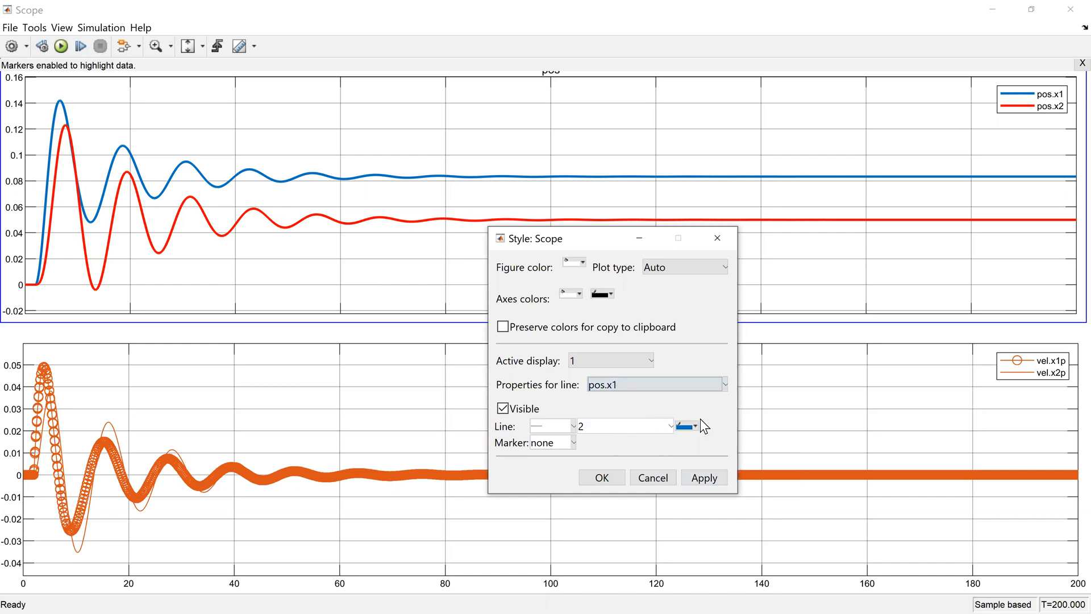
left_click(693, 426)
left_click(687, 441)
left_click(709, 477)
Step: On display 2, style the vel.x1p line with no marker, width 2 and black colour
left_click(625, 360)
left_click(618, 386)
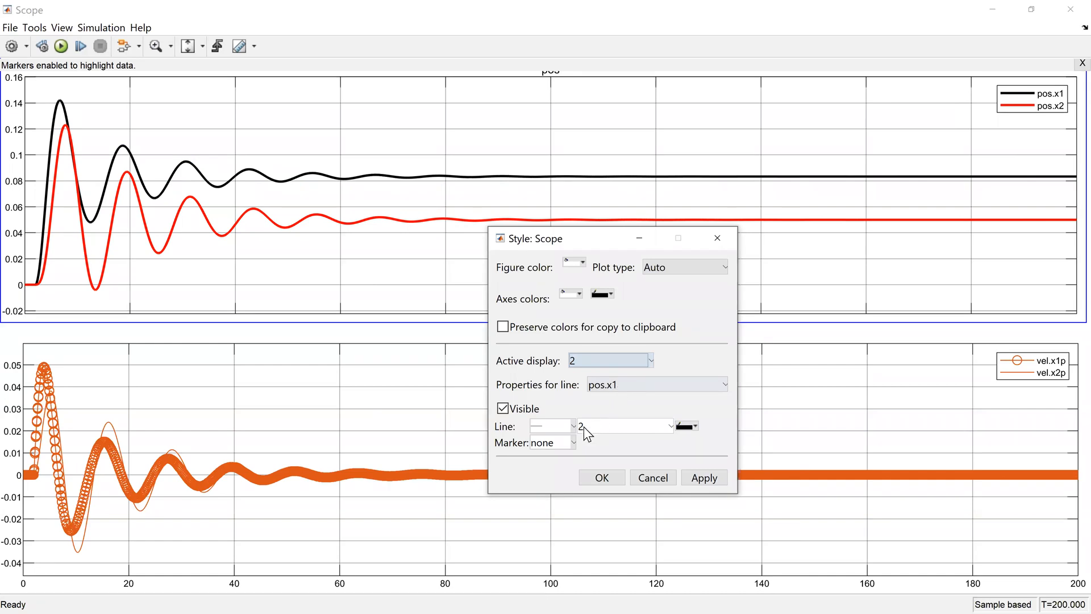
left_click(570, 444)
left_click(541, 457)
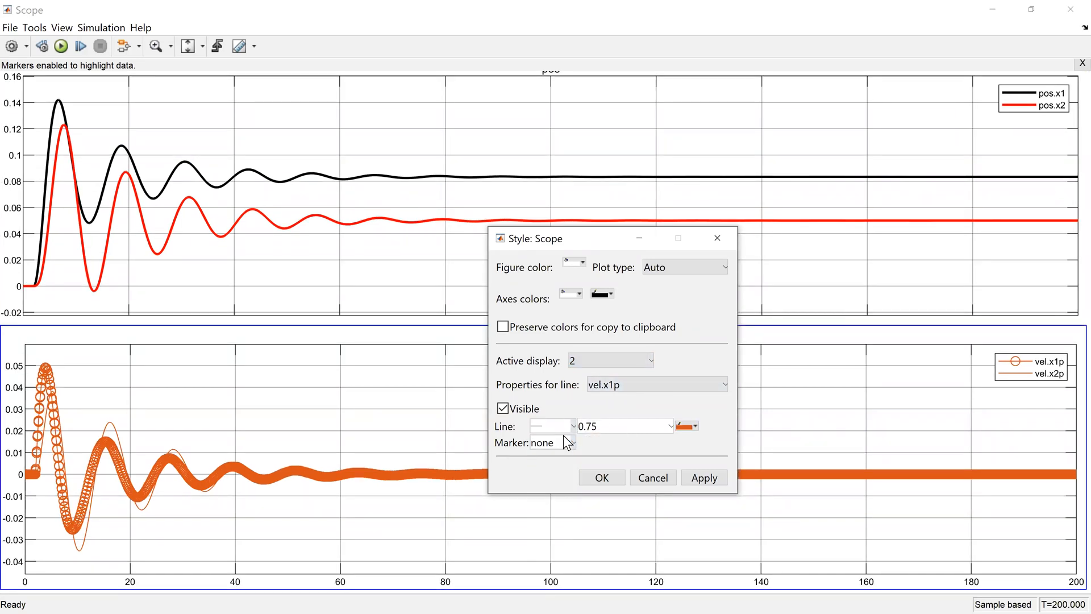
double_click(613, 428)
type("2")
left_click(693, 426)
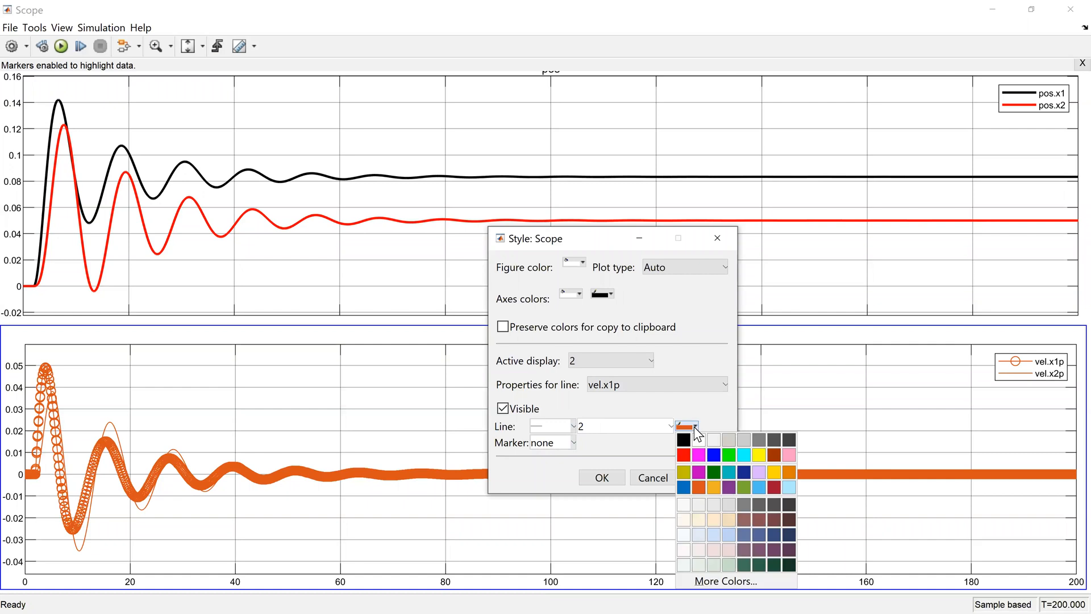
left_click(685, 438)
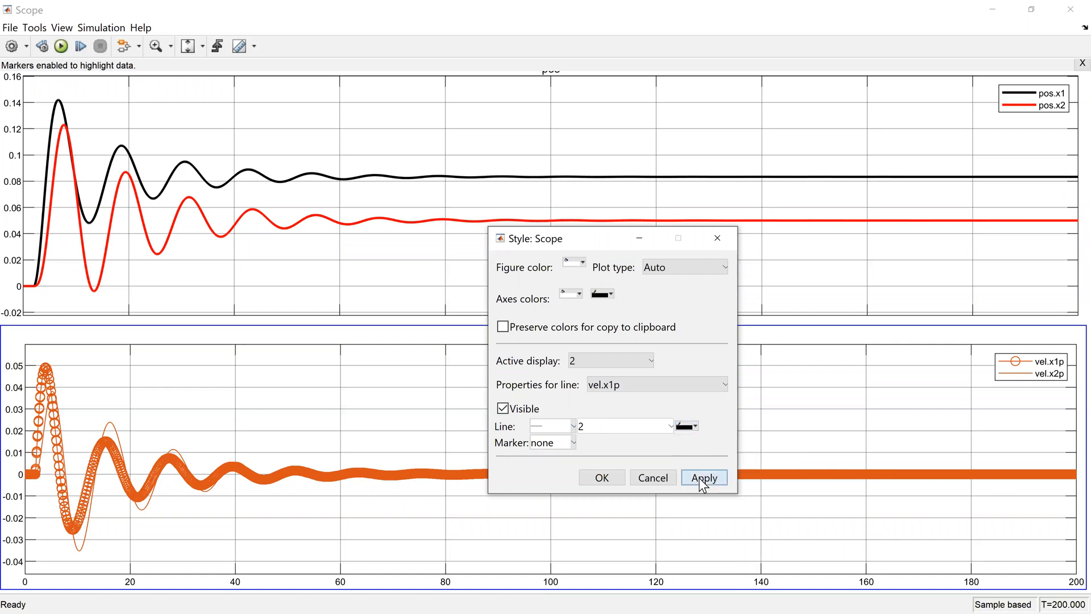
left_click(699, 478)
Step: Style the vel.x2p line with no marker, width 2 and red colour, and close the style settings
left_click(645, 381)
left_click(643, 413)
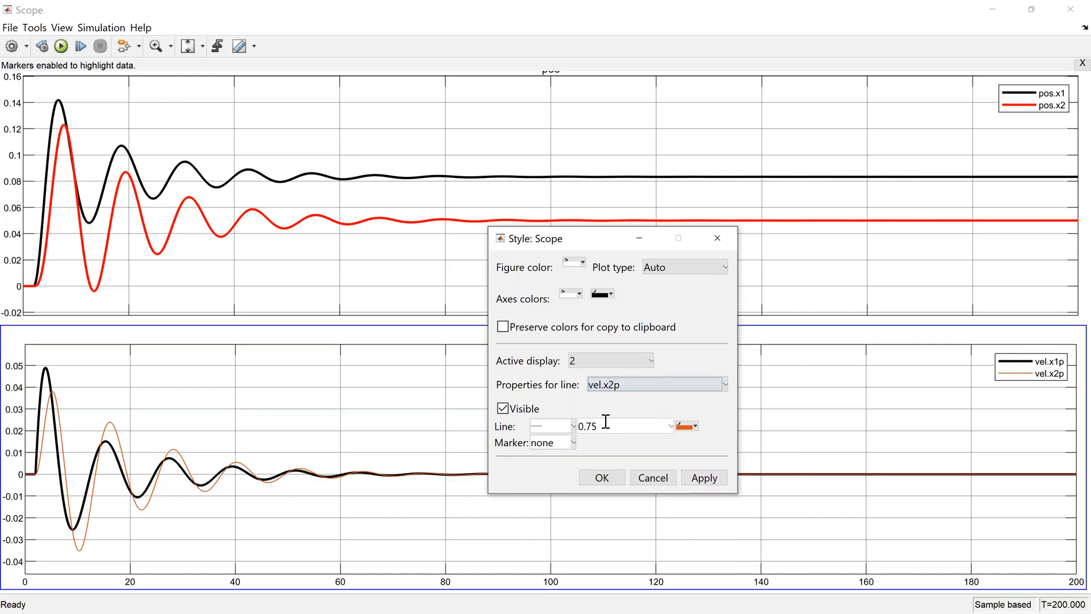
left_click(569, 443)
left_click(595, 441)
double_click(620, 424)
type("2")
left_click(687, 425)
left_click(688, 452)
left_click(704, 475)
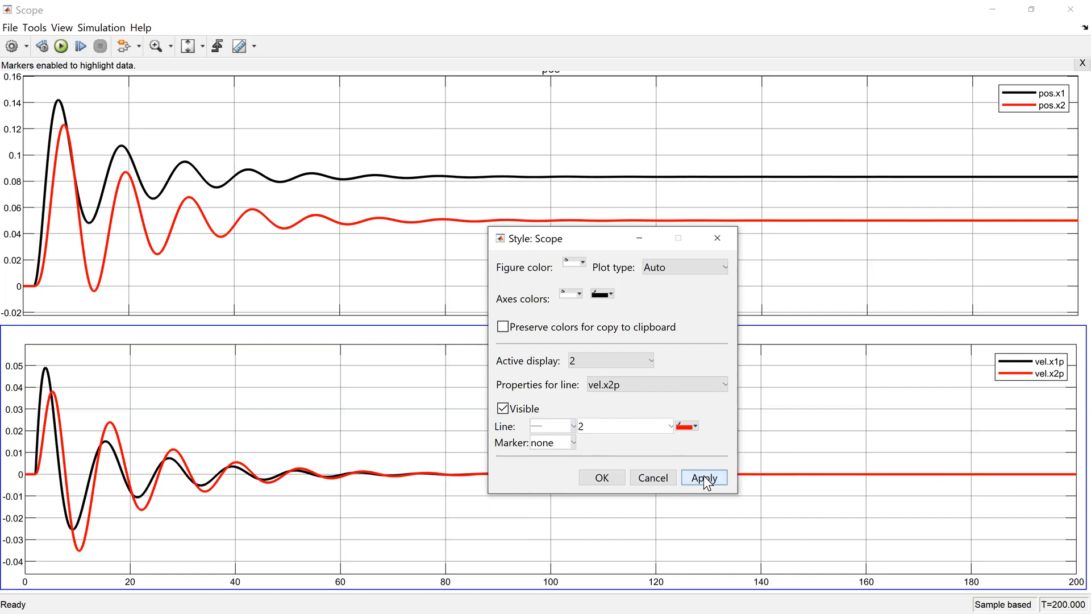
left_click(618, 472)
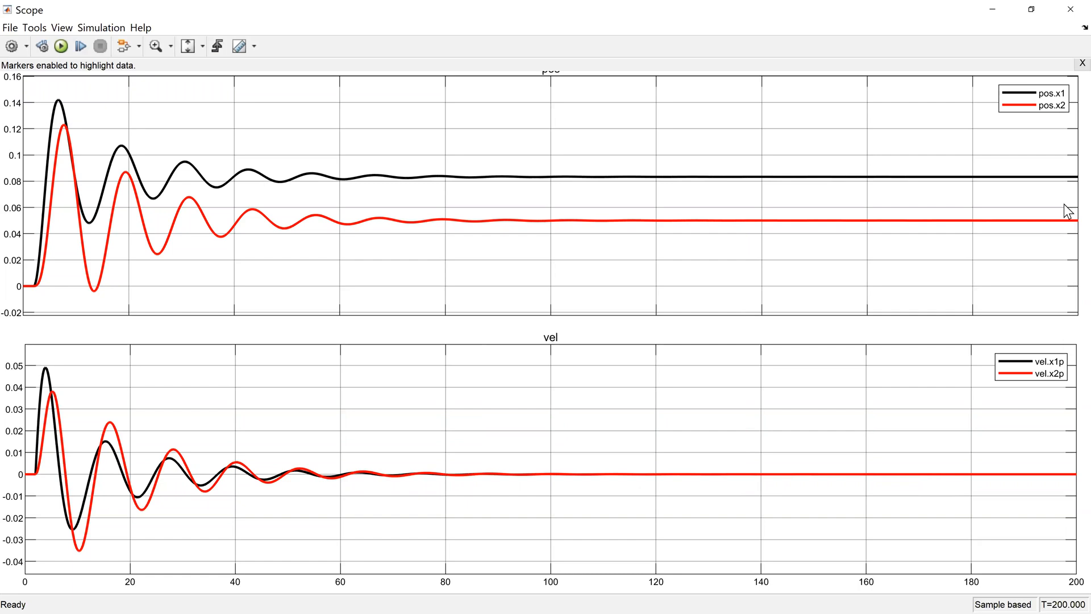
Step: Close the scope's plots and review the Sist mecanico model against the simulation requirements on the course slide
left_click(1069, 11)
left_click(1049, 329)
left_click_drag(1049, 328, 1054, 340)
scroll(1053, 335, "down", 2)
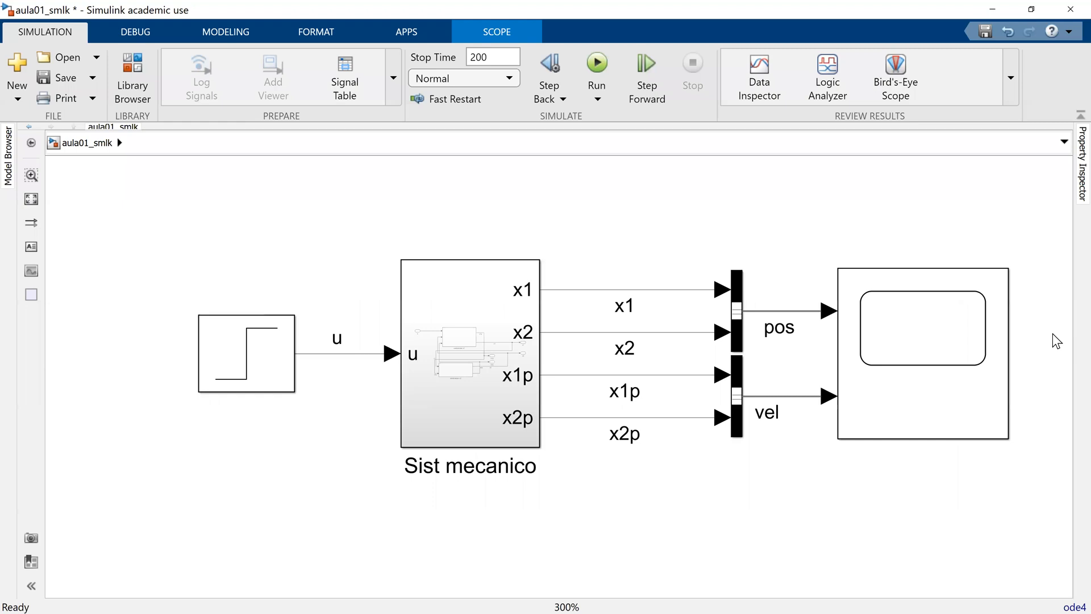
scroll(1054, 333, "up", 1)
scroll(1057, 342, "up", 1)
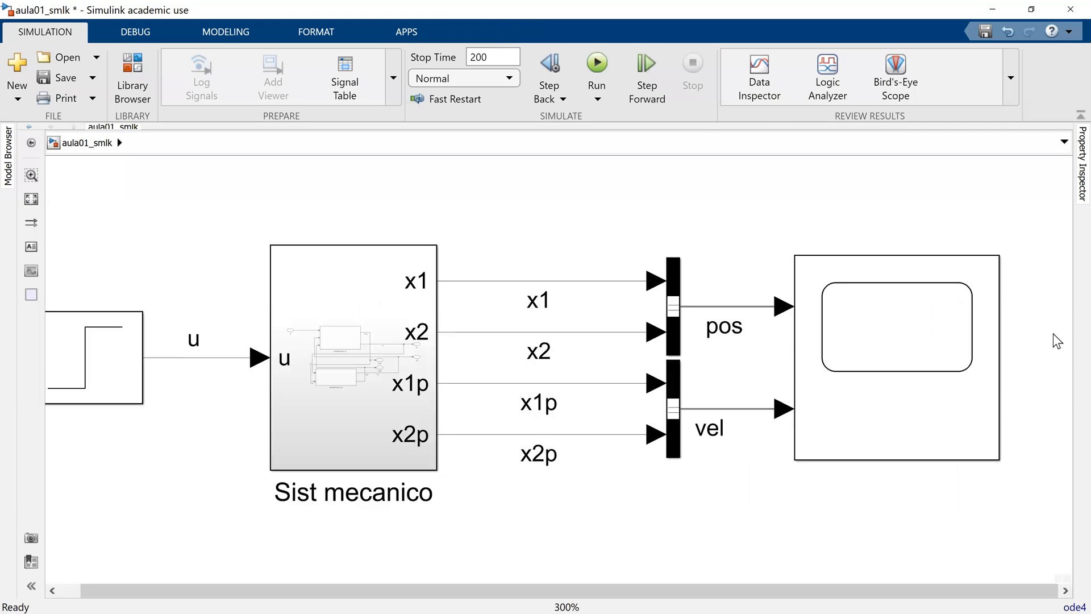
scroll(1029, 346, "down", 1)
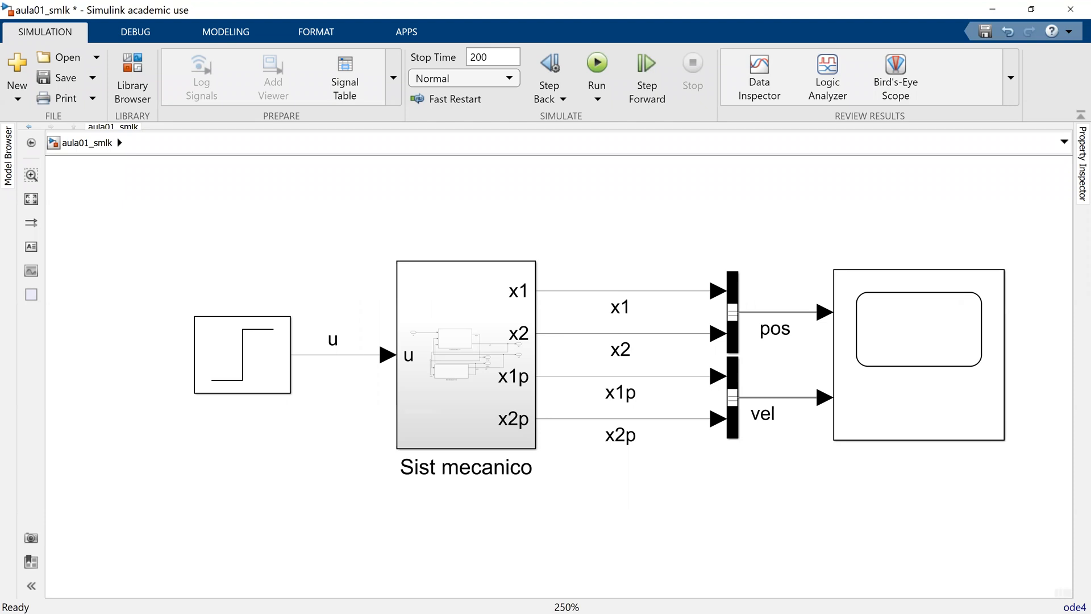
key("alt+Tab")
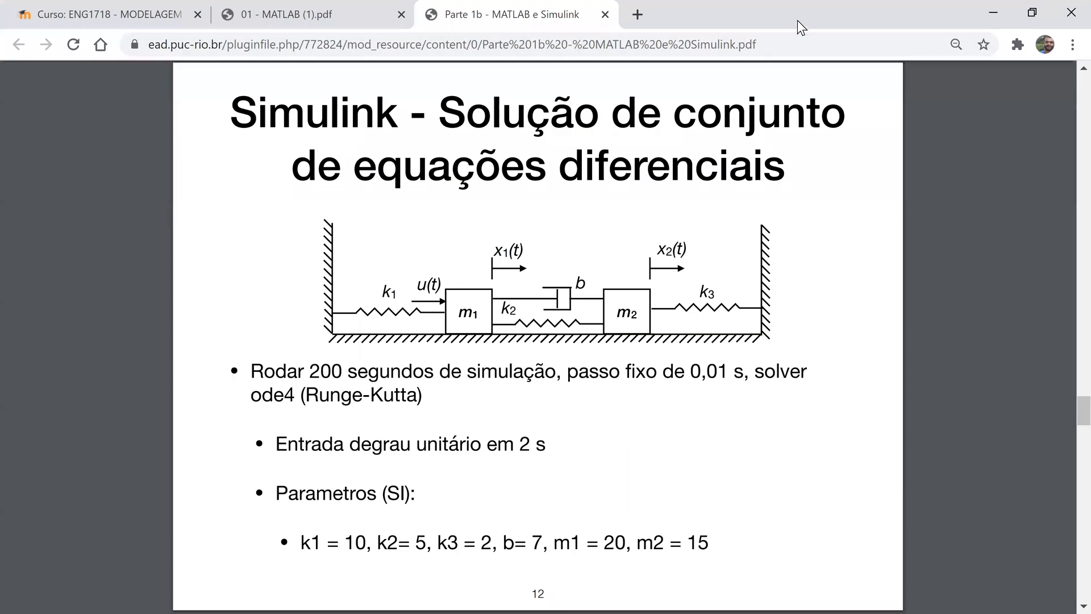
key("alt+Tab")
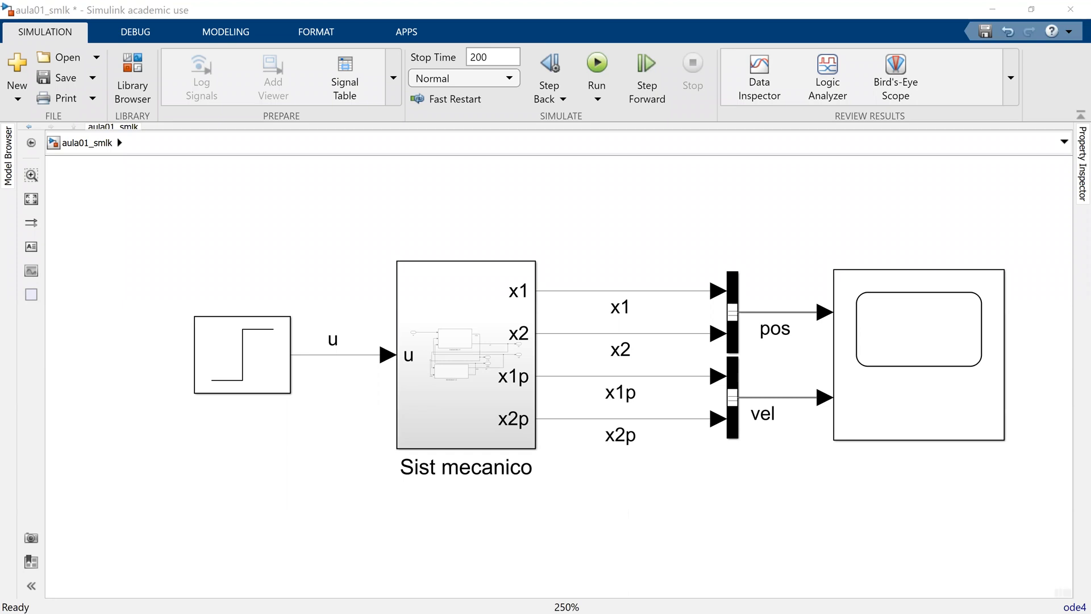
Step: Switch to the 02 - Simulink.pdf exercise list in the browser and read Exercise 1's figure, parameters, equations and expected response
key("alt+Tab")
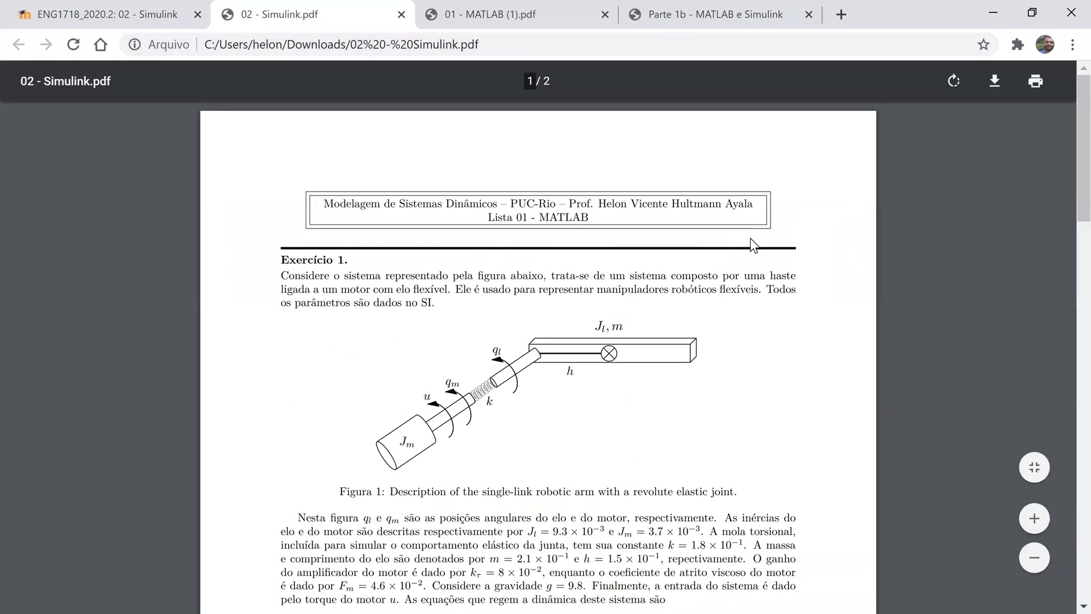
scroll(841, 369, "down", 2)
scroll(538, 358, "up", 2)
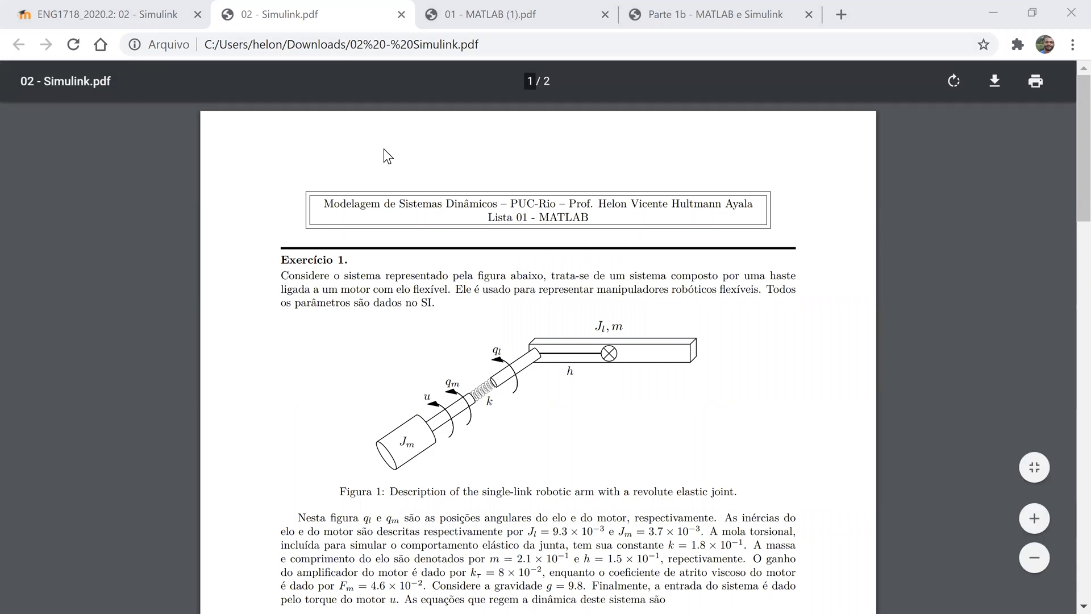
scroll(799, 382, "down", 2)
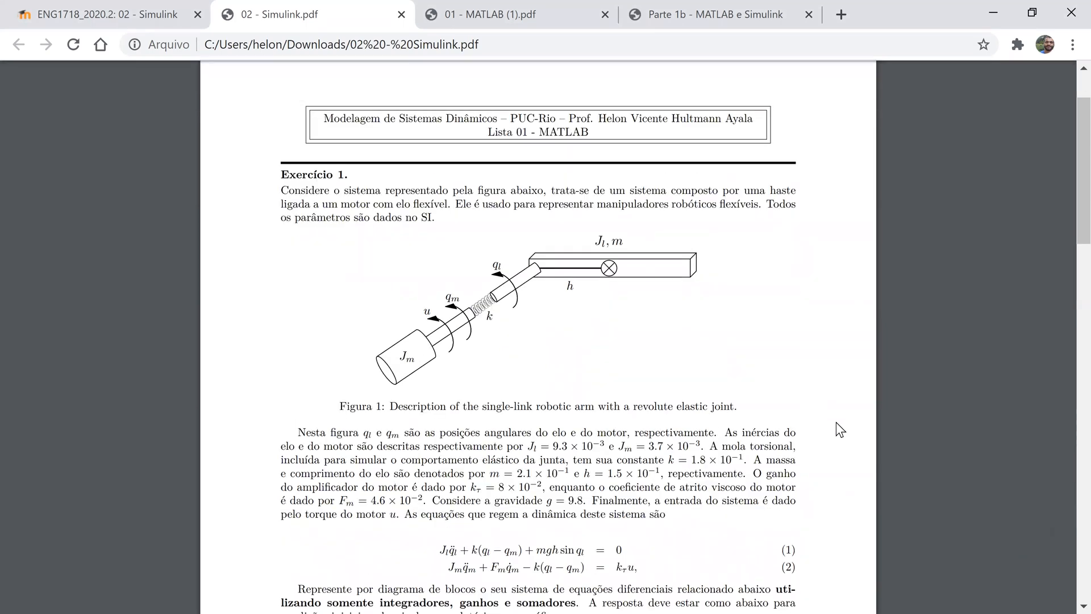
scroll(840, 430, "down", 2)
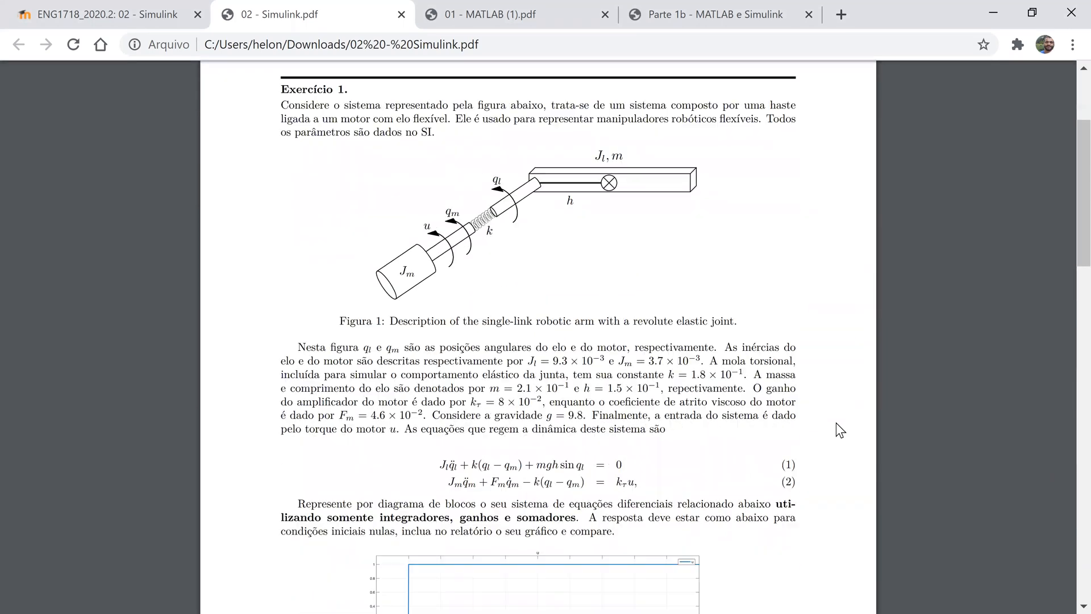
scroll(840, 430, "down", 2)
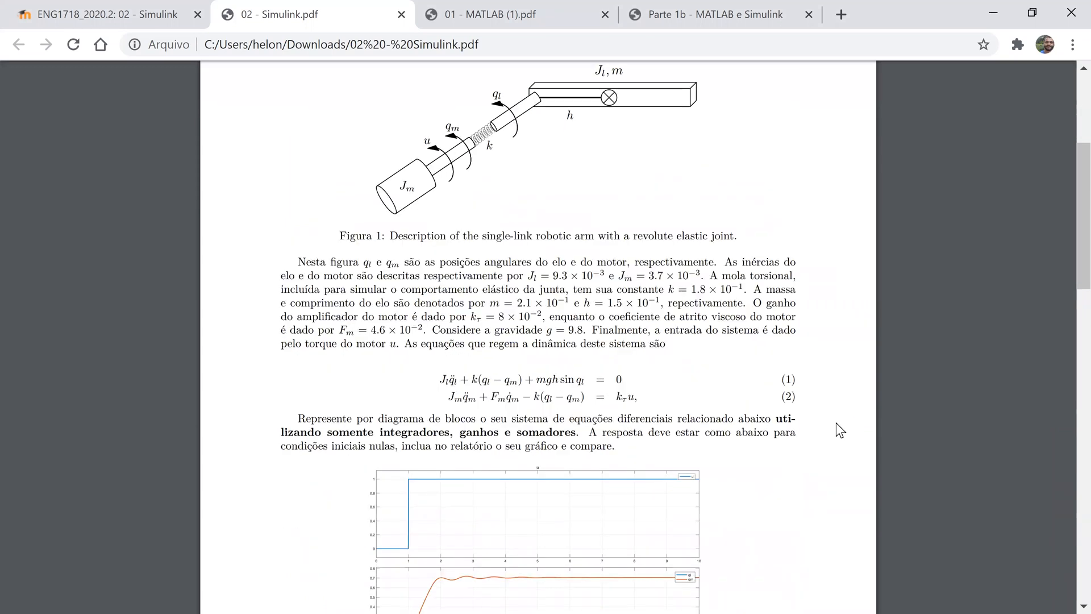
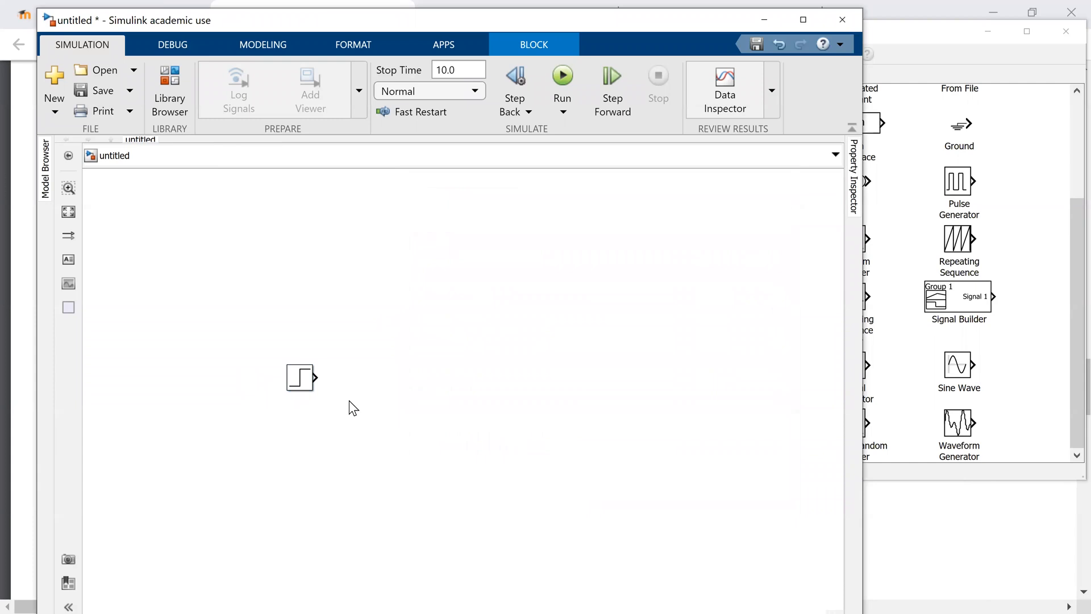
Step: Copy the Scope block from the aula01_smlk model into the untitled model and place it beside the Step block
left_click_drag(315, 377, 319, 378)
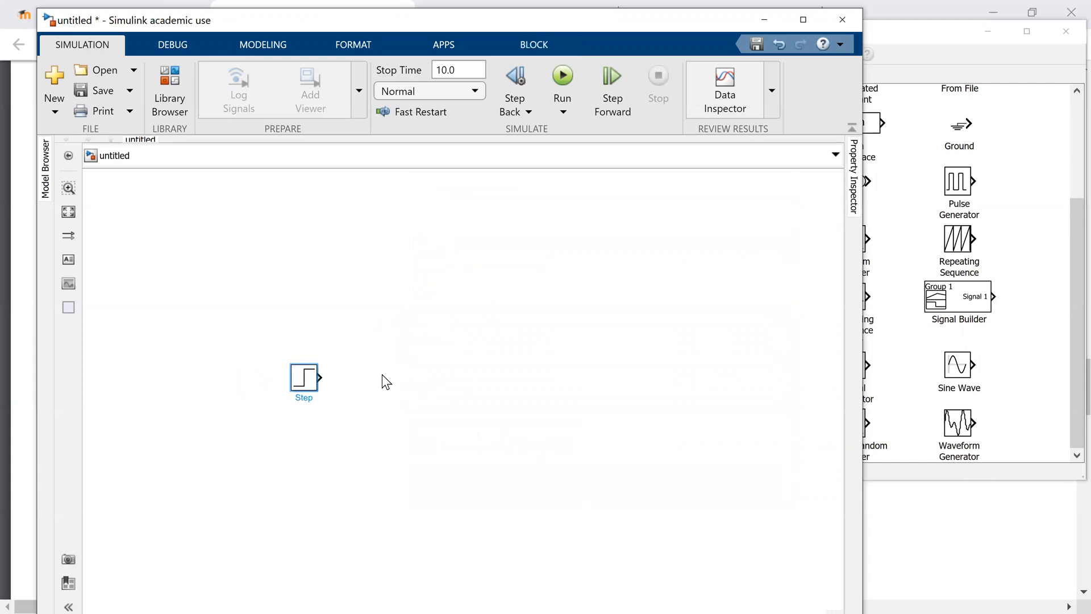
left_click(342, 383)
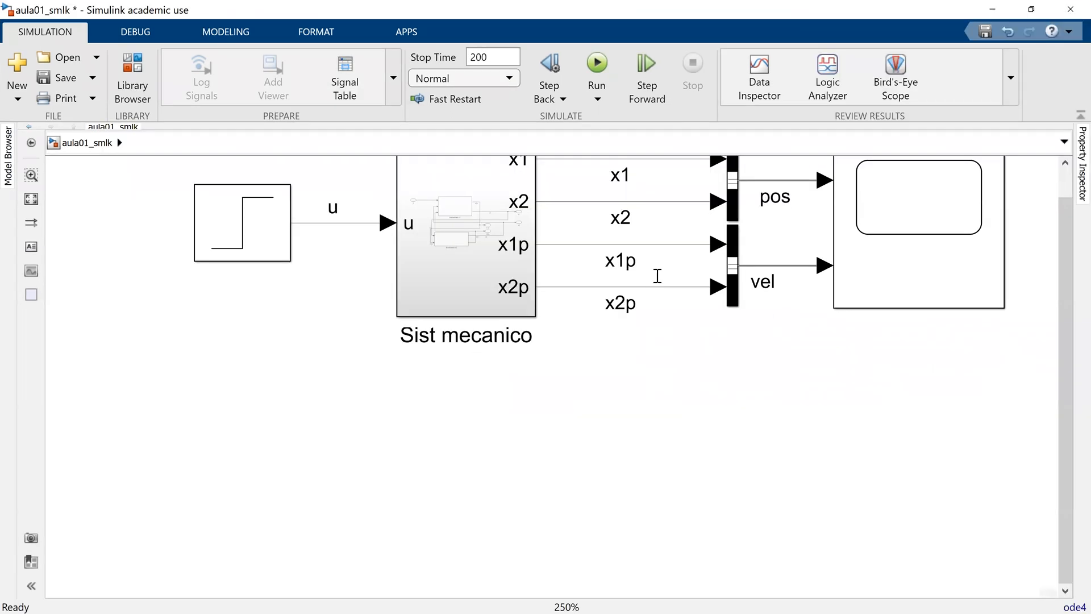
left_click(891, 216)
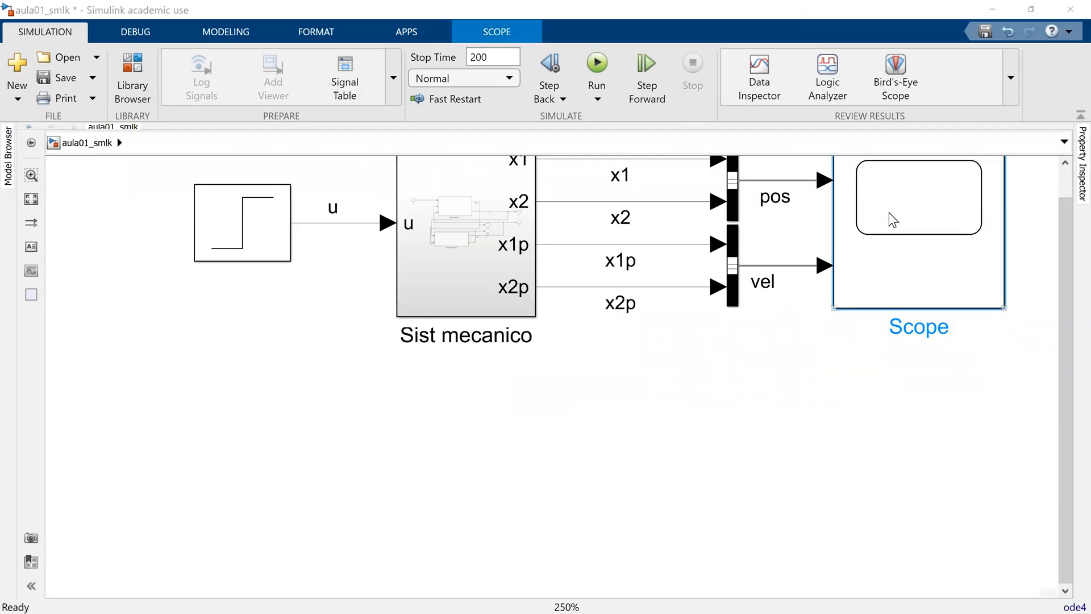
key("alt+Tab")
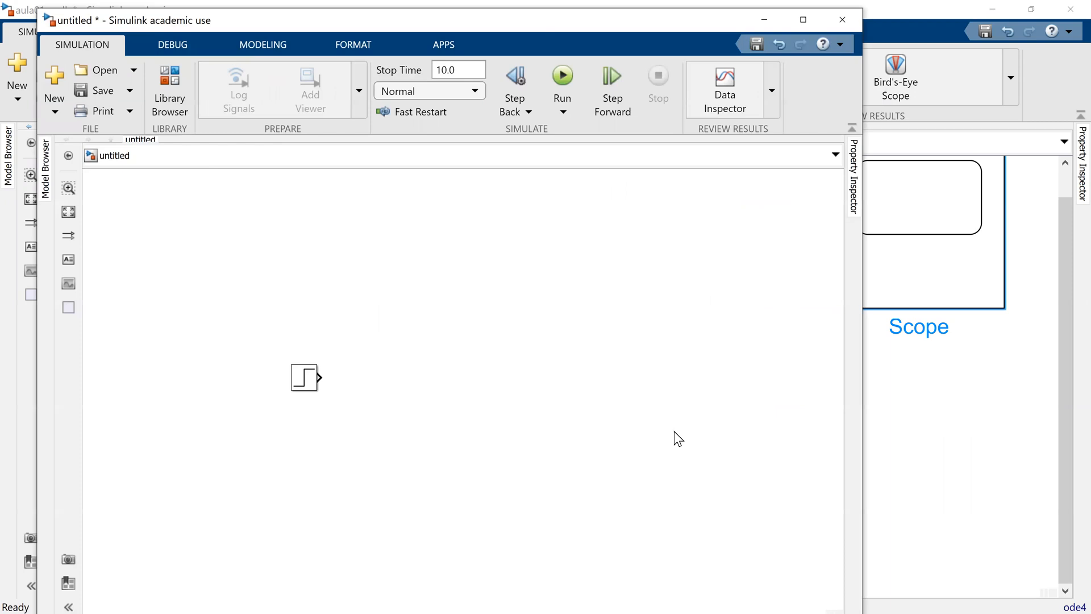
key("ctrl+v")
left_click_drag(697, 467, 478, 400)
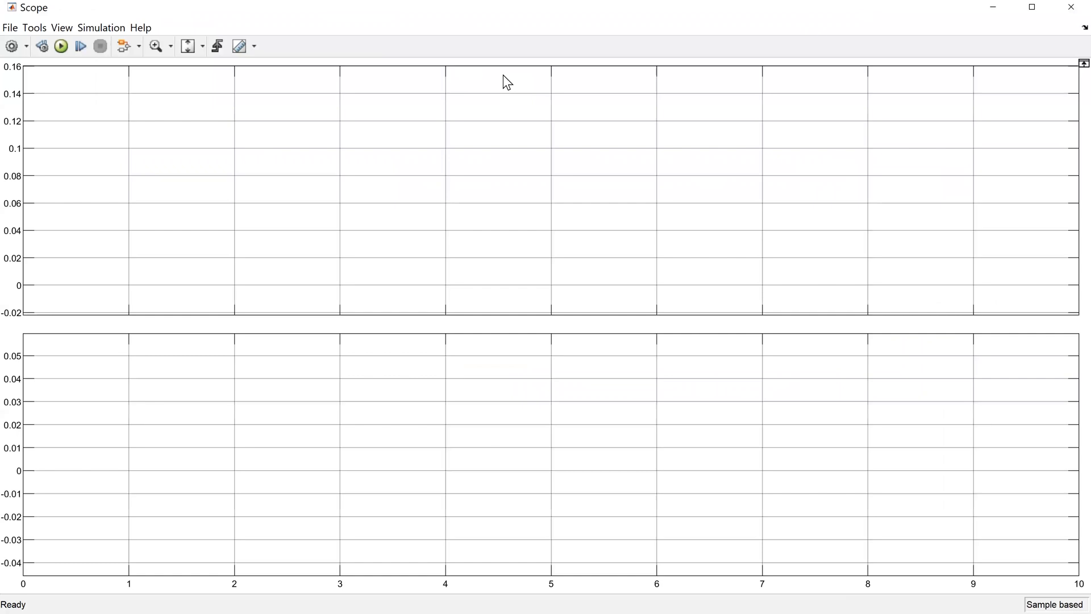
Step: Change the copied scope's layout to a single display
left_click(63, 28)
left_click(71, 42)
left_click(80, 51)
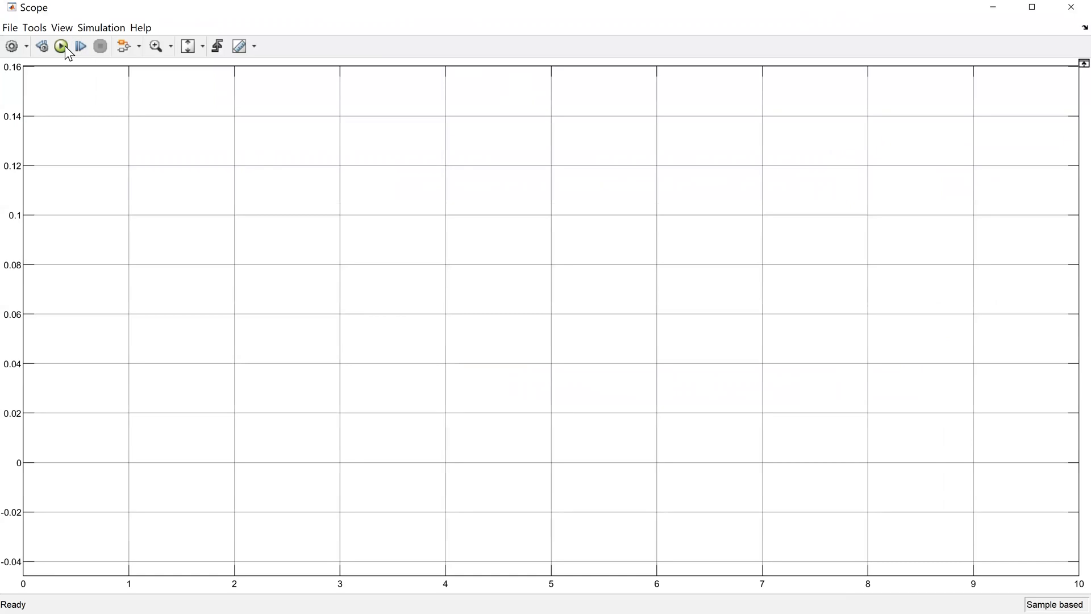
Step: Run the untitled model's simulation and set the scope's number of input ports to 1
left_click(10, 28)
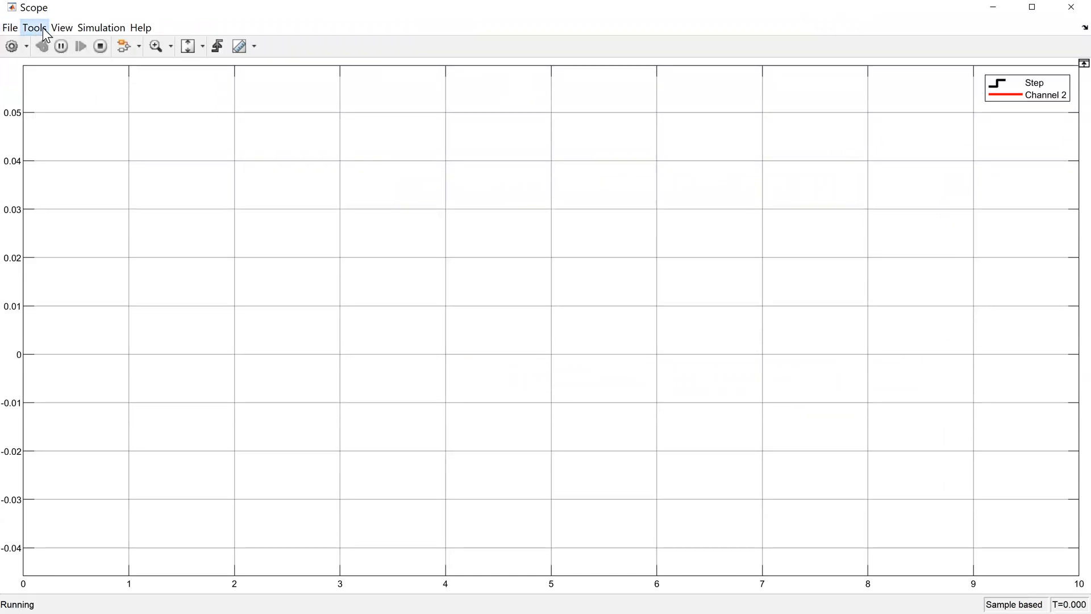
left_click(14, 33)
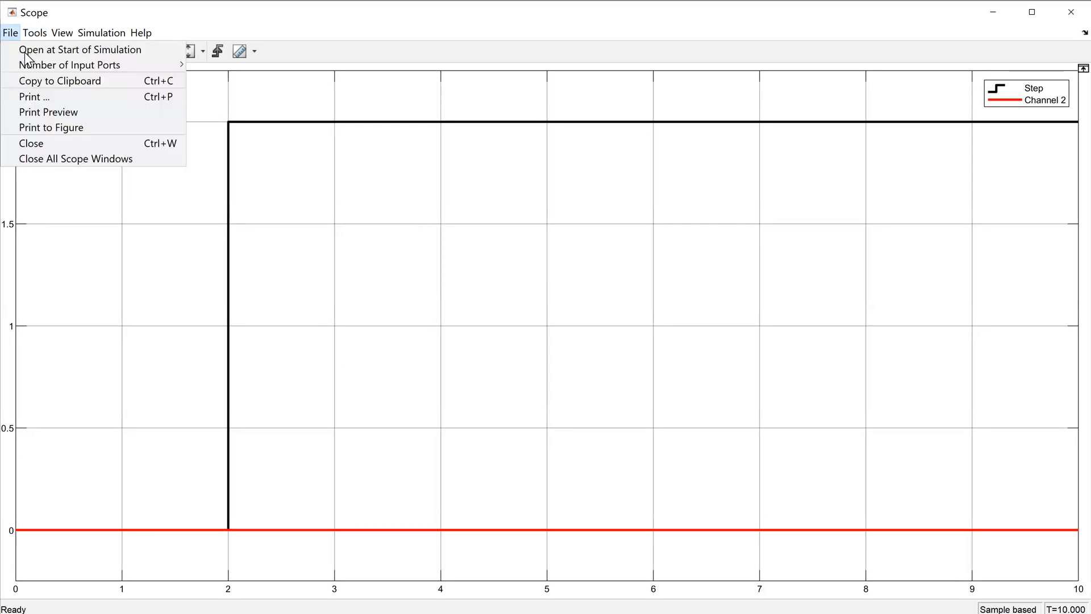
mouse_move(132, 64)
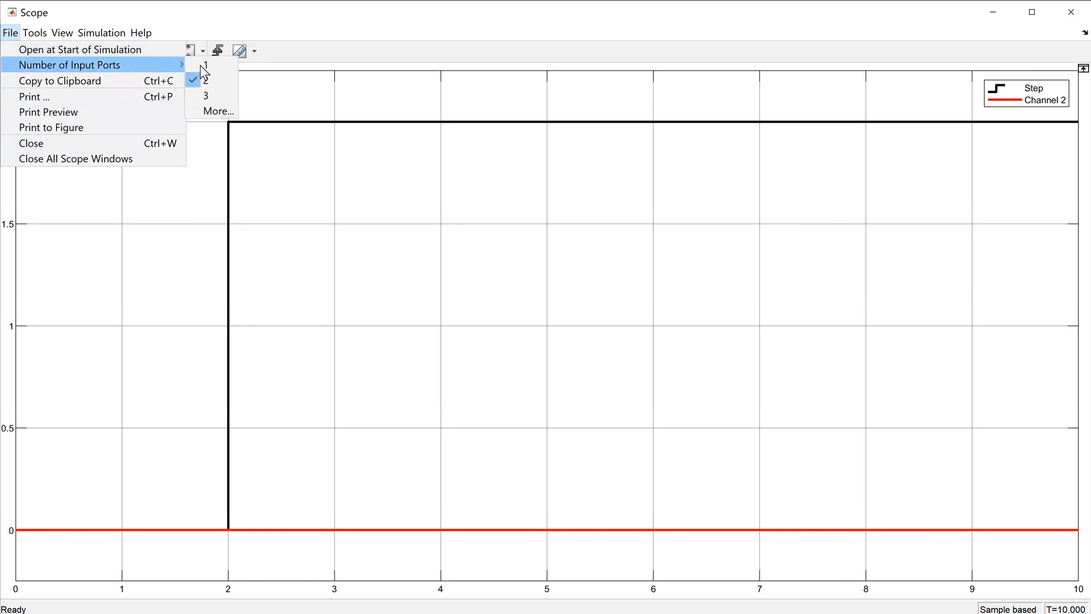
left_click(205, 65)
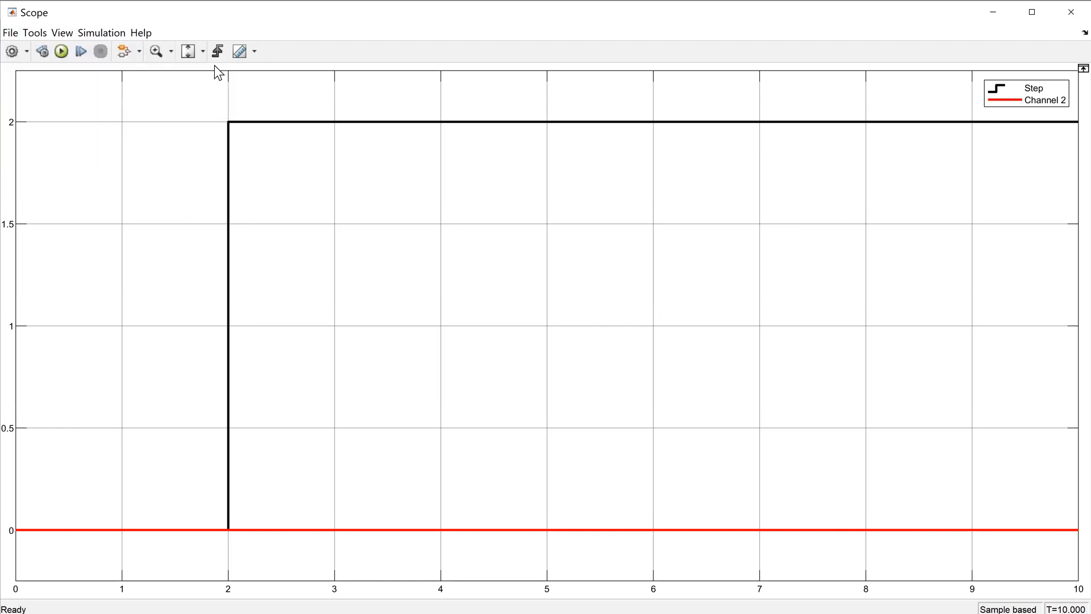
Step: Rerun the step simulation and check the piecewise input of item (b) in 02 - Simulink.pdf
left_click(60, 52)
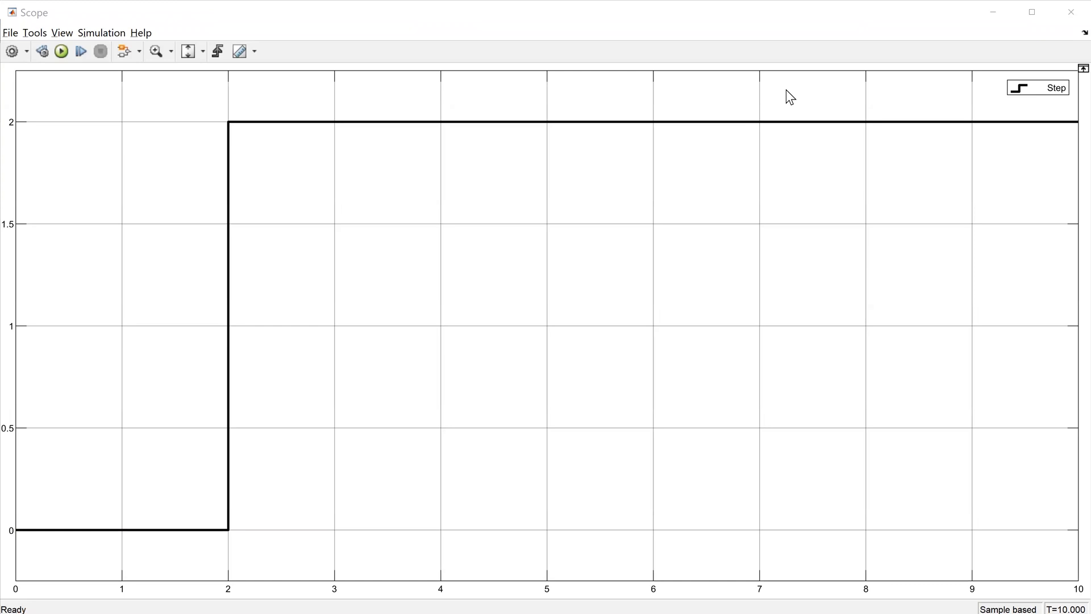
key("alt+Tab")
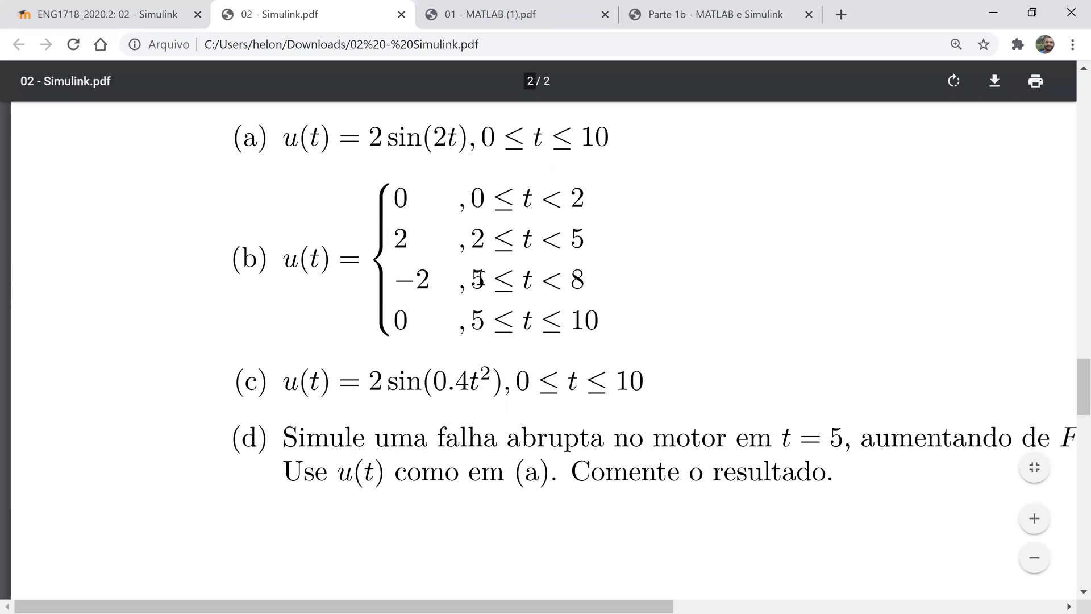
left_click_drag(476, 278, 613, 332)
left_click(612, 332)
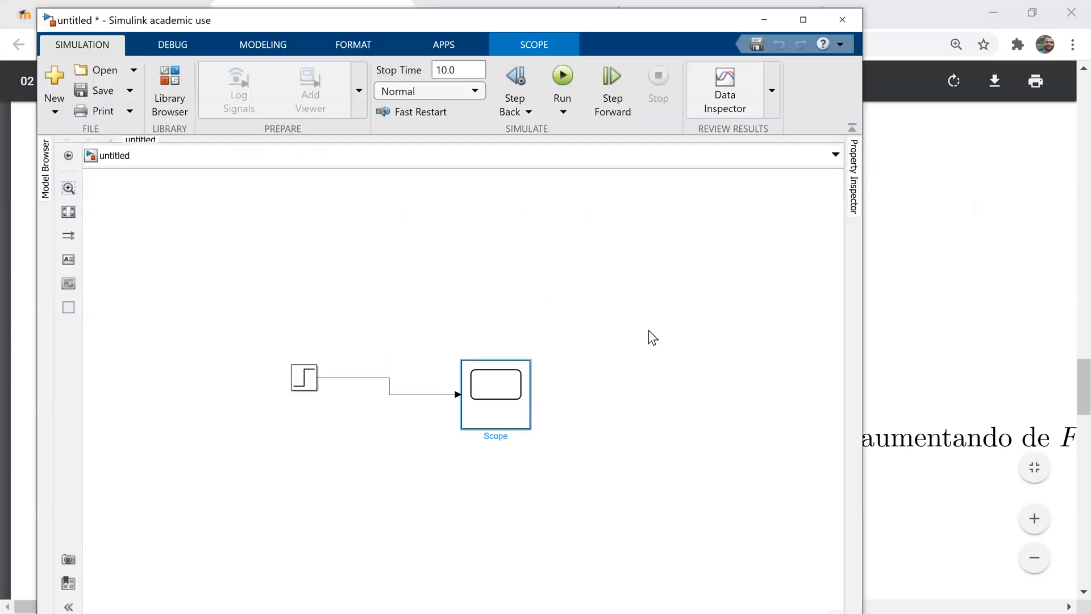
Step: Align the Step block with the scope, duplicate it below, and set the copy's step time to 5 and final value to -4
left_click(316, 391)
left_click_drag(316, 391, 340, 452)
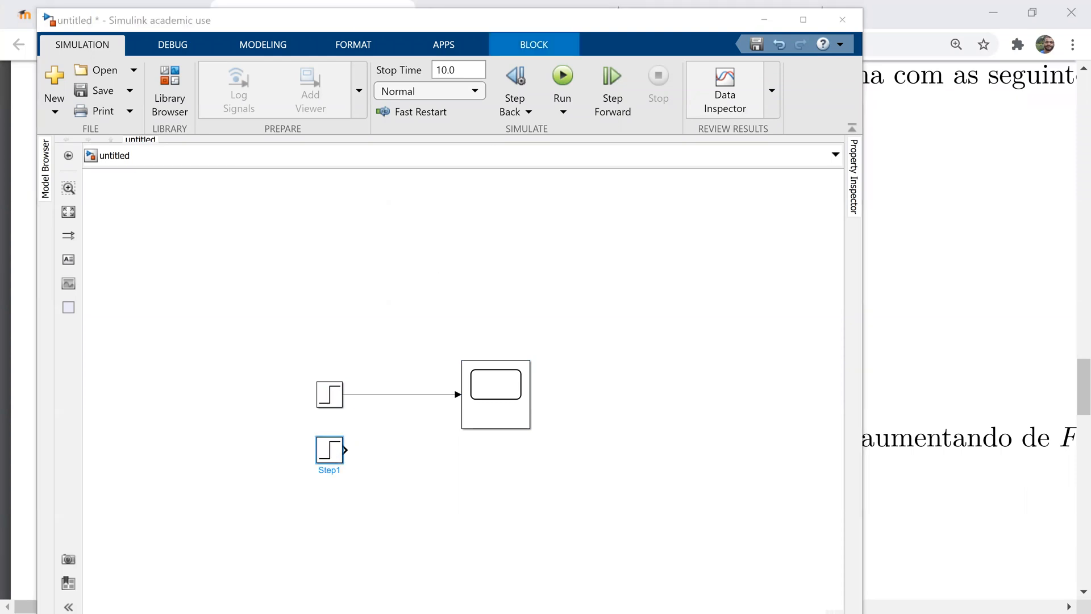
double_click(330, 451)
type("5")
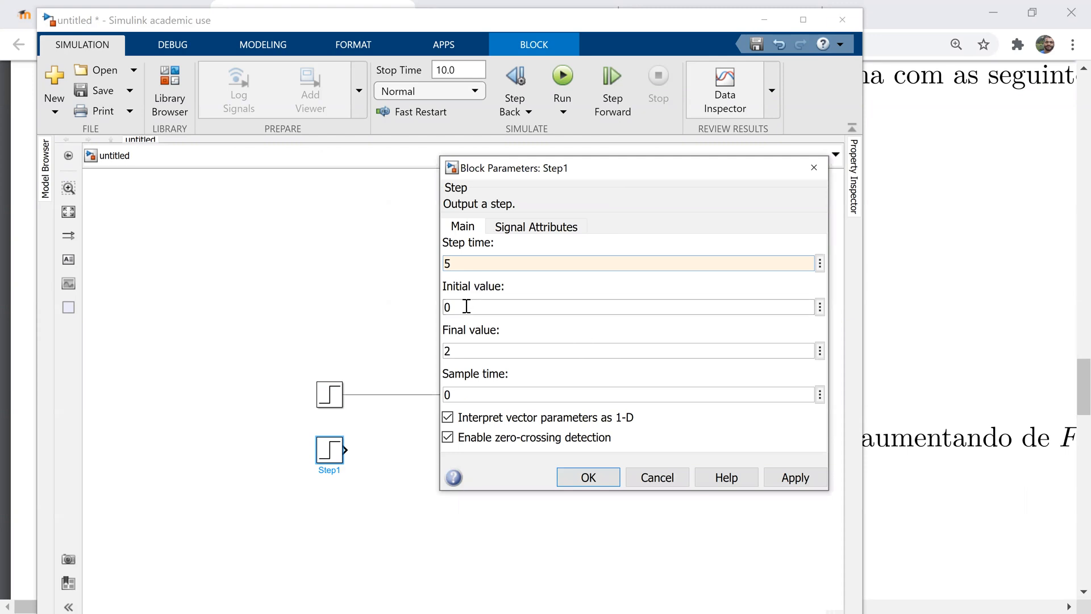
double_click(504, 355)
type("-4")
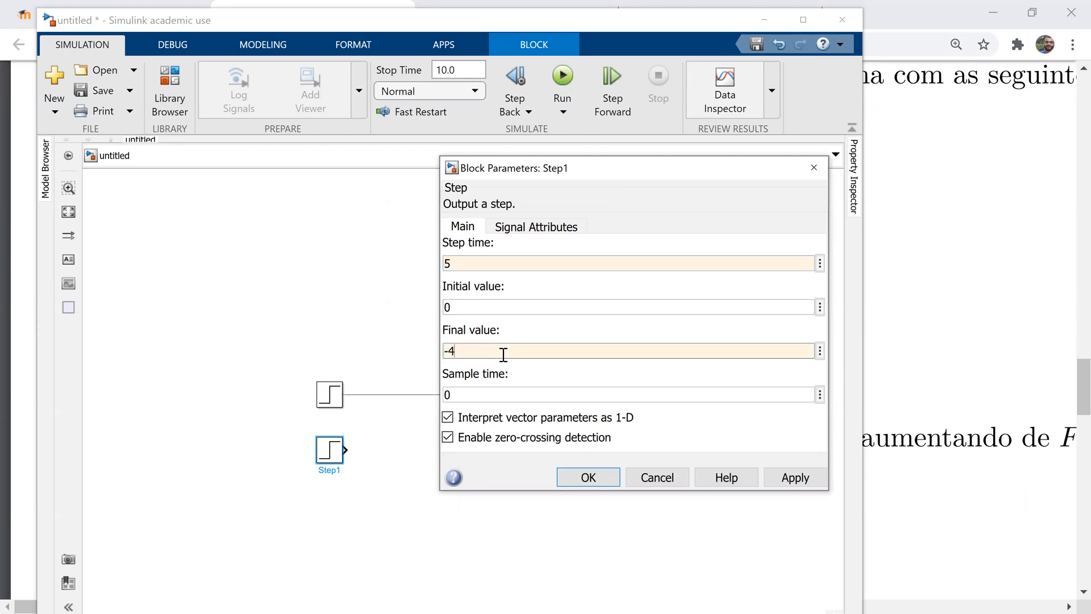
left_click(588, 477)
Step: Insert an Add block between the sources and the scope, feeding it with both Step blocks and sending its output to the scope
left_click(482, 479)
type("add")
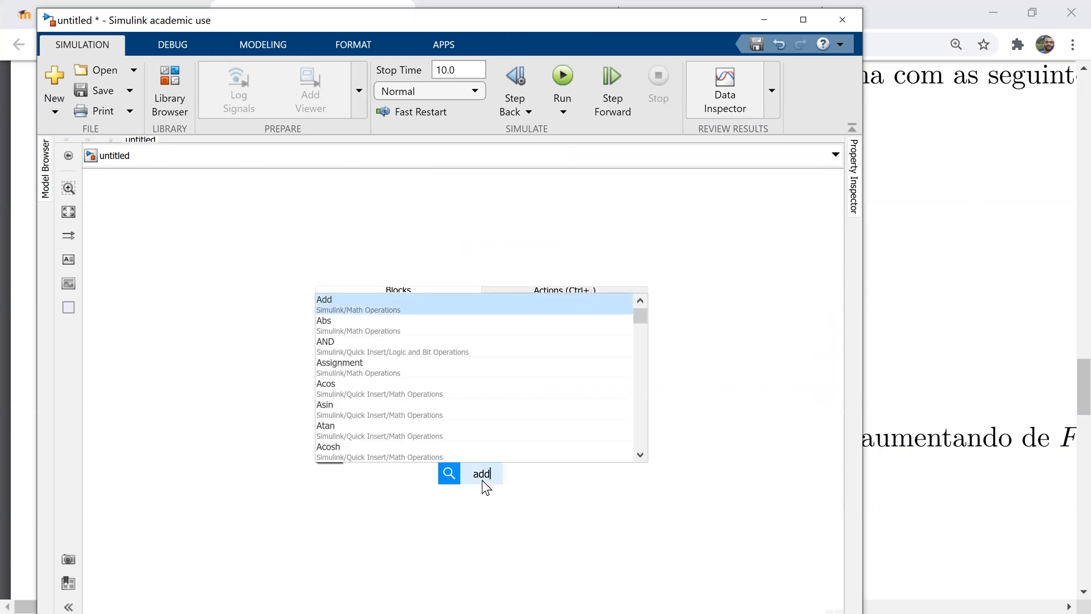
key("Return")
left_click_drag(482, 486, 422, 443)
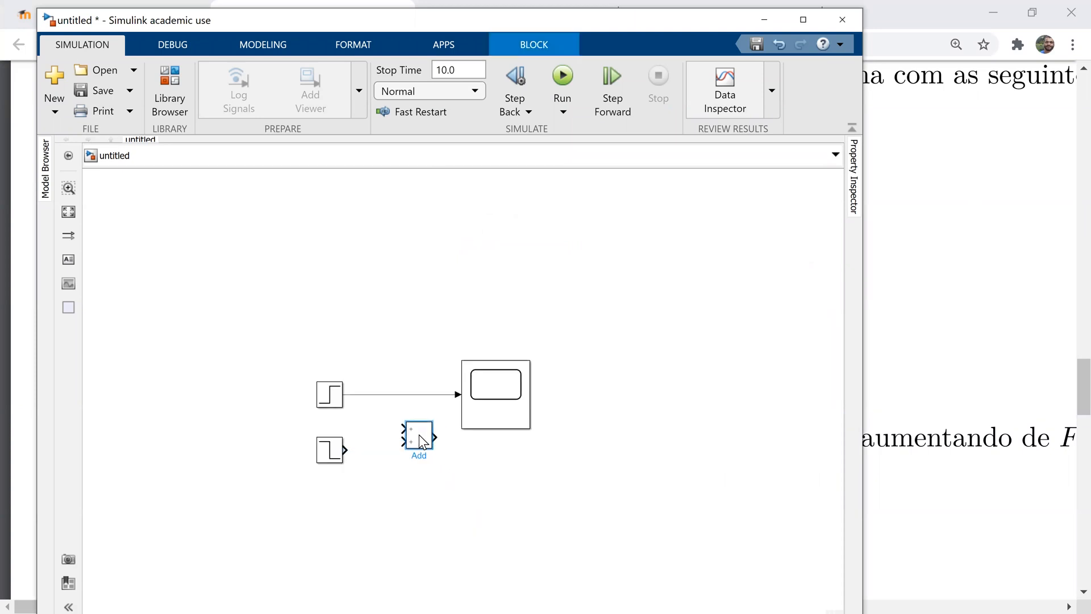
left_click_drag(458, 393, 399, 424)
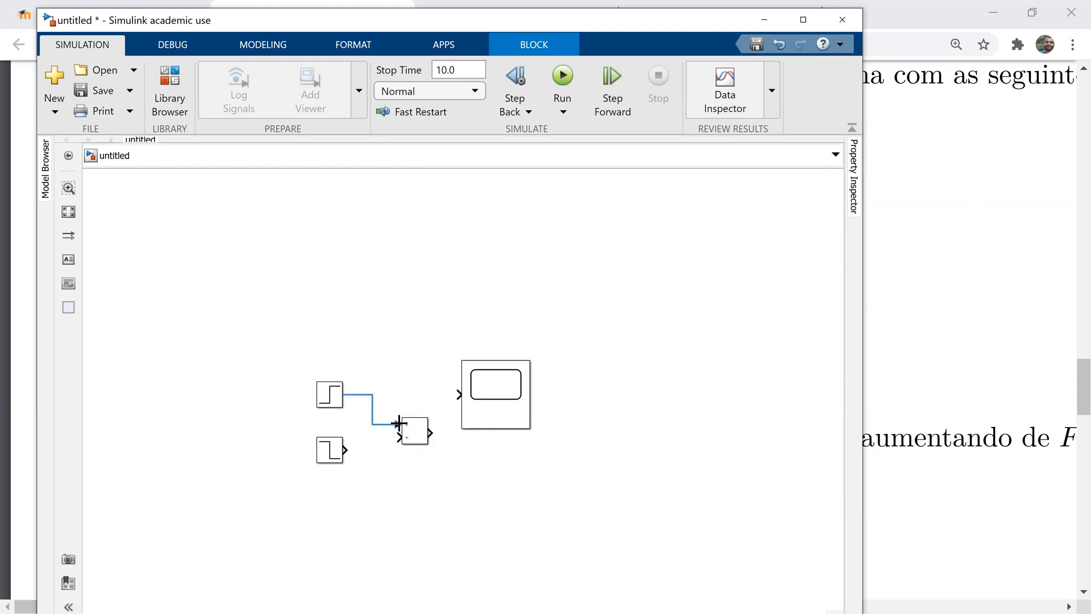
left_click_drag(341, 448, 594, 439)
Step: Run the simulation and view the sum of the two steps in the scope
double_click(593, 439)
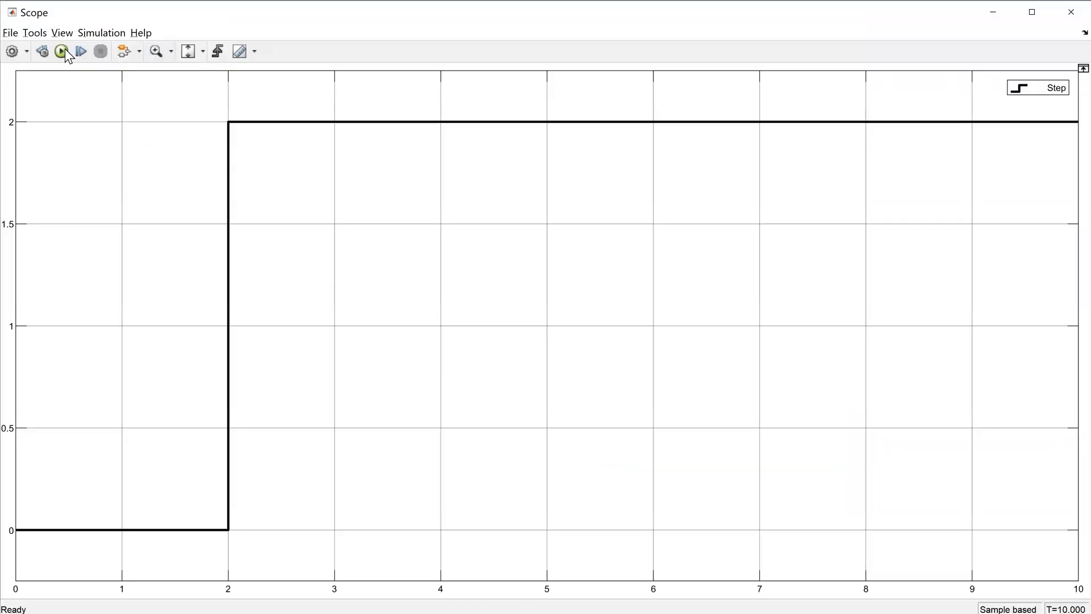
key("ctrl+t")
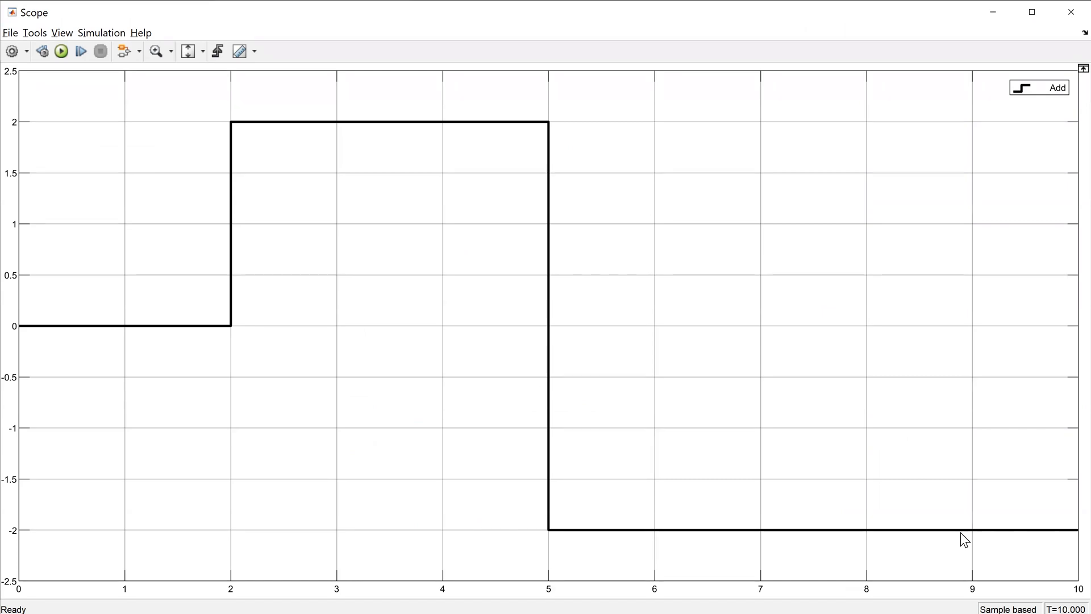
left_click(1071, 12)
Step: Add a third Step block, duplicated from the second, with step time 8 and final value 2, feeding a third input of the Add block
left_click(407, 492)
left_click_drag(328, 463, 327, 498)
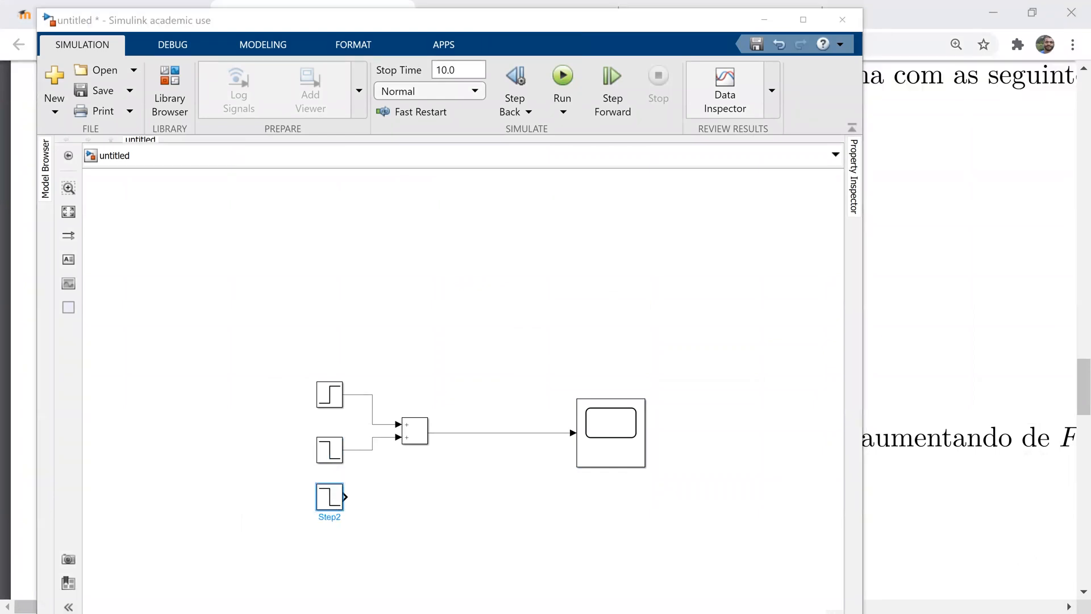
key("Return")
type("8")
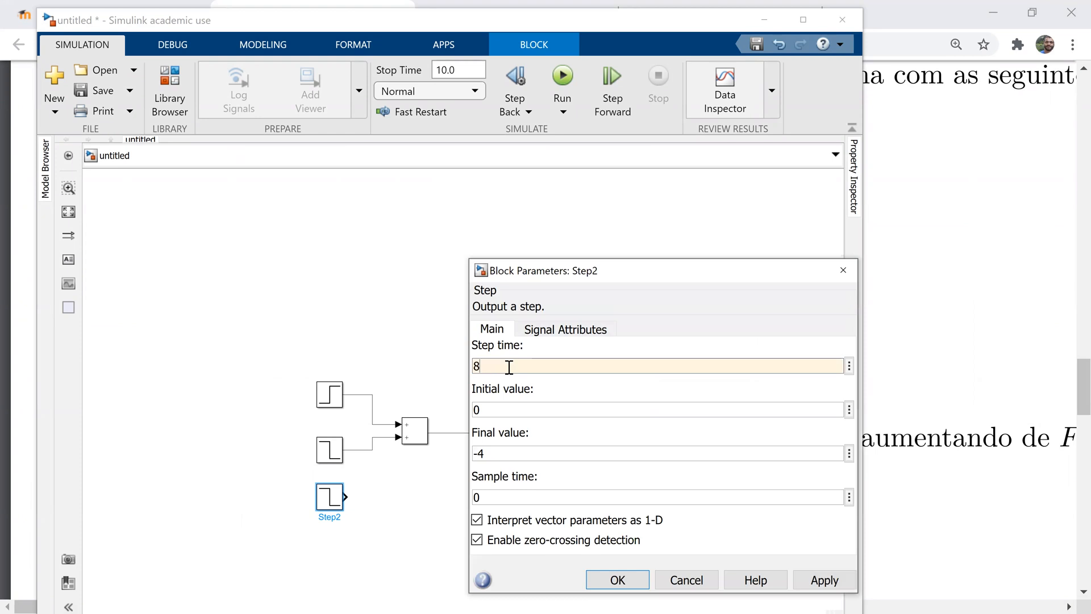
double_click(477, 453)
type("2")
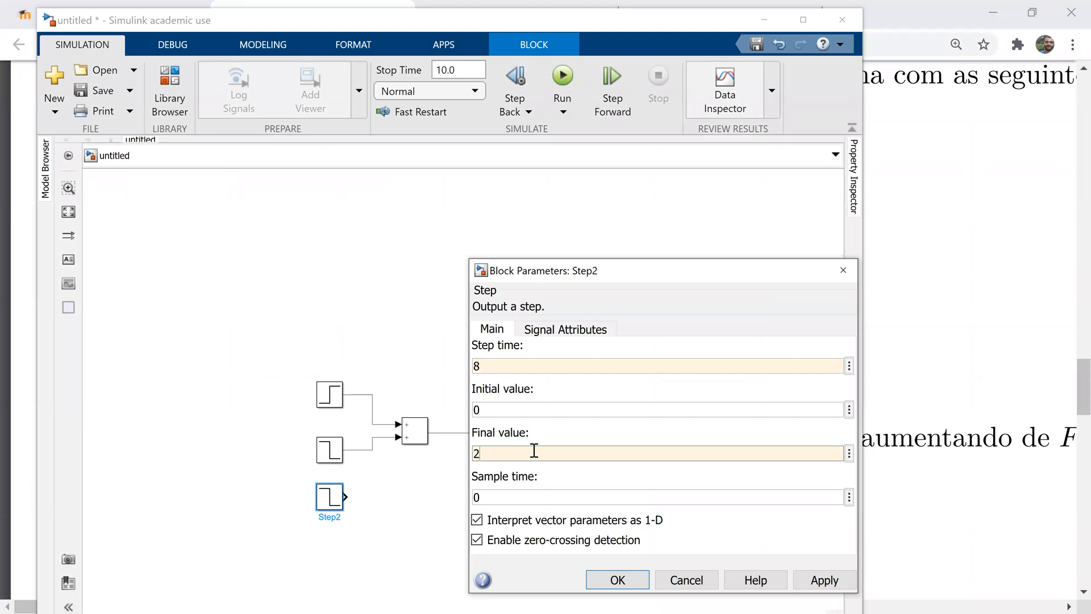
left_click(606, 580)
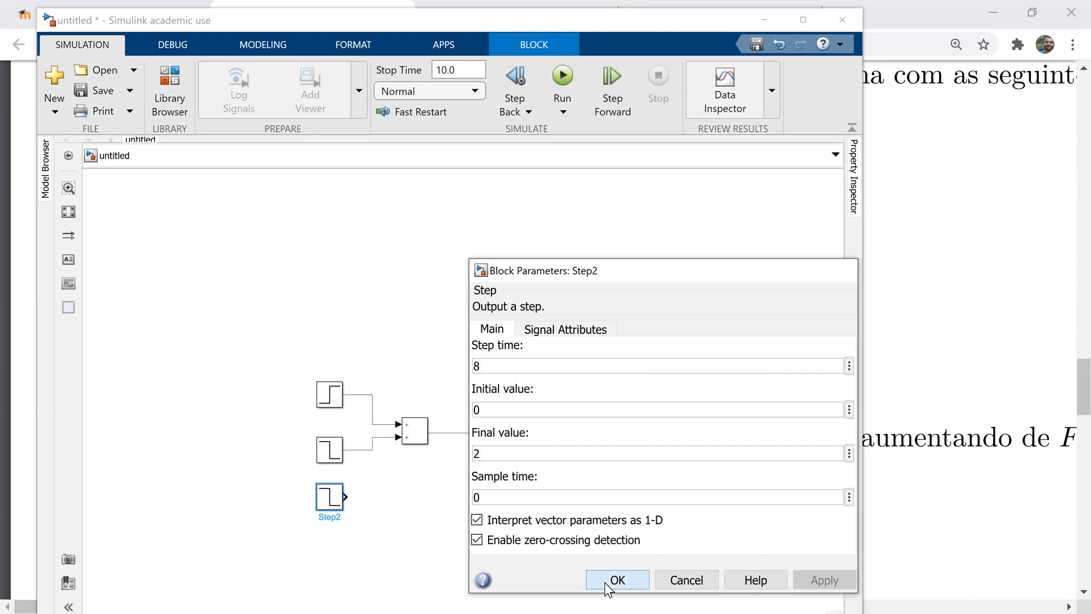
left_click_drag(346, 497, 400, 438)
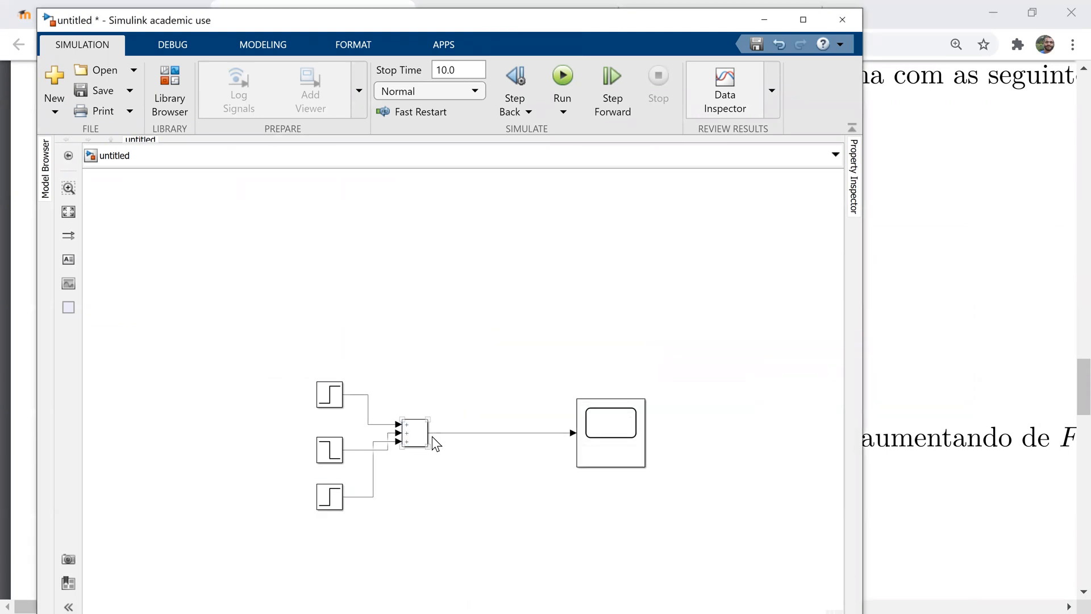
Step: Run the simulation and compare the scope plot side by side with item (b) of 02 - Simulink.pdf, reading item (c) too
double_click(585, 434)
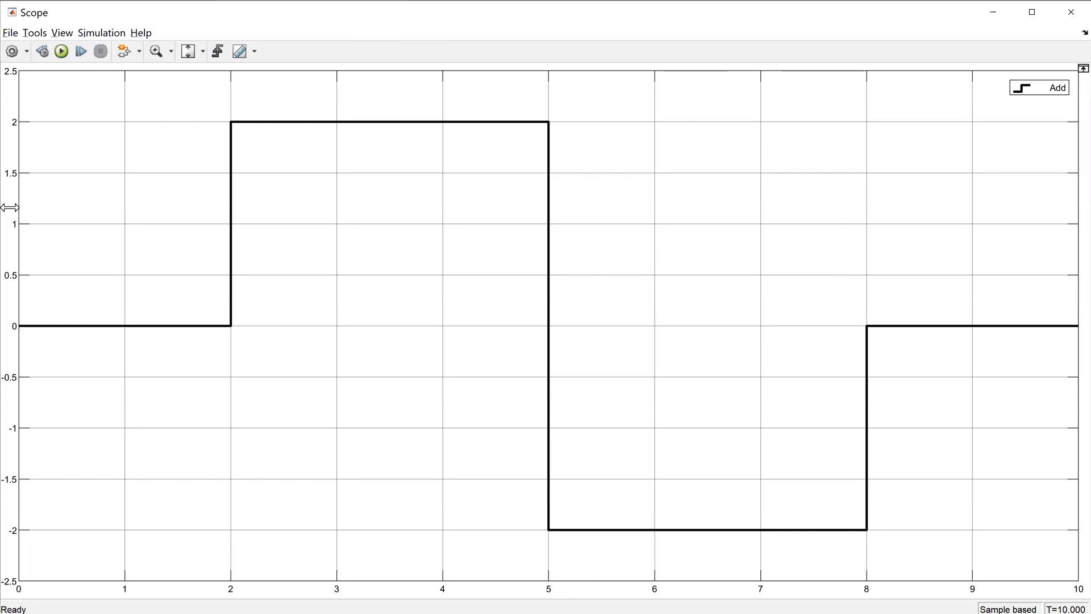
key("super+Left")
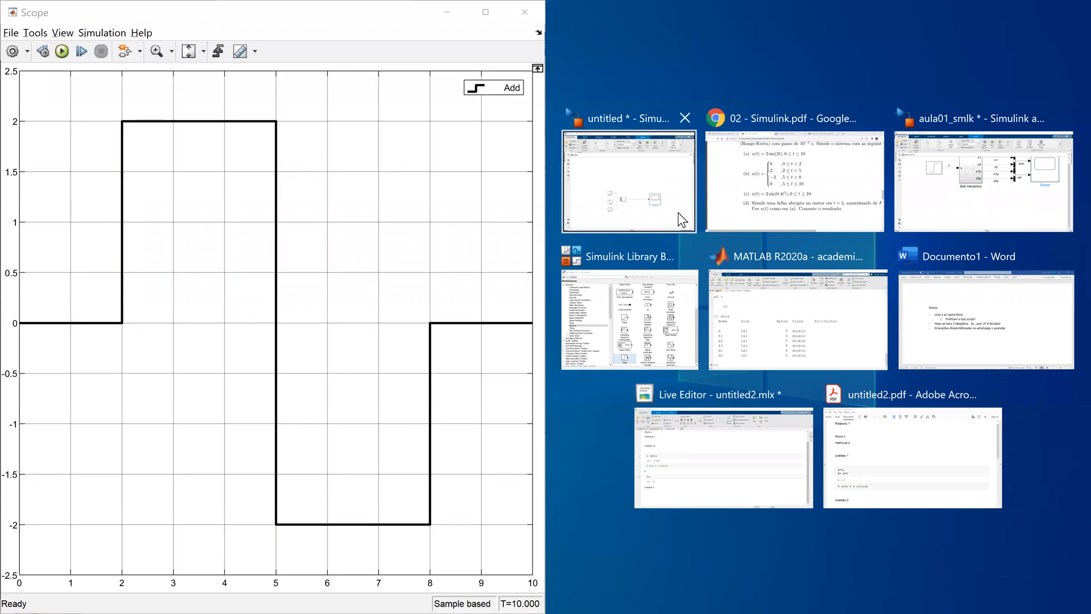
left_click(750, 187)
left_click_drag(625, 587, 683, 586)
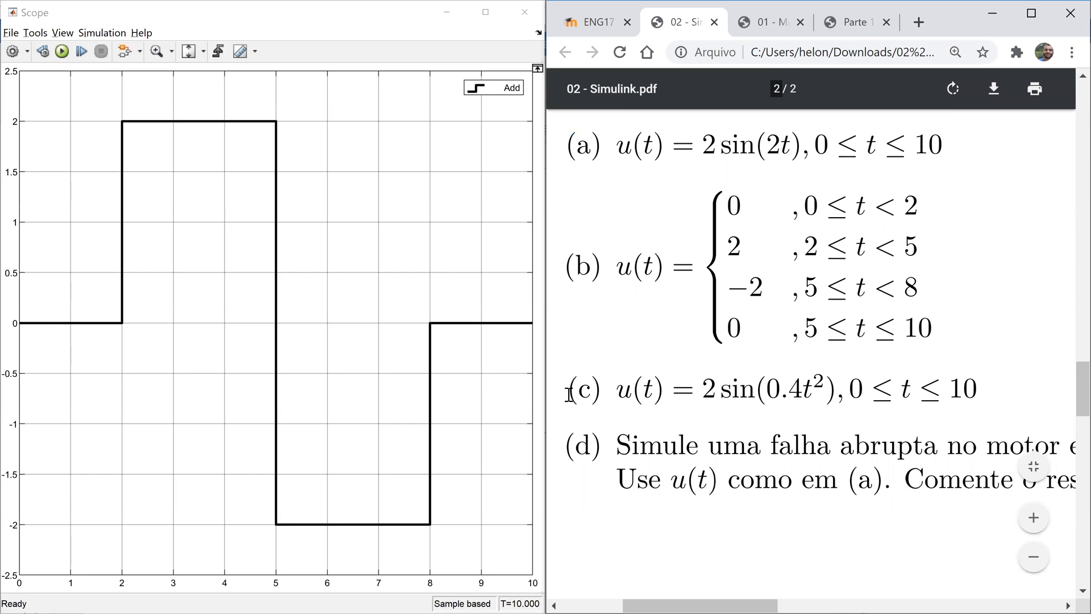
left_click_drag(569, 395, 607, 401)
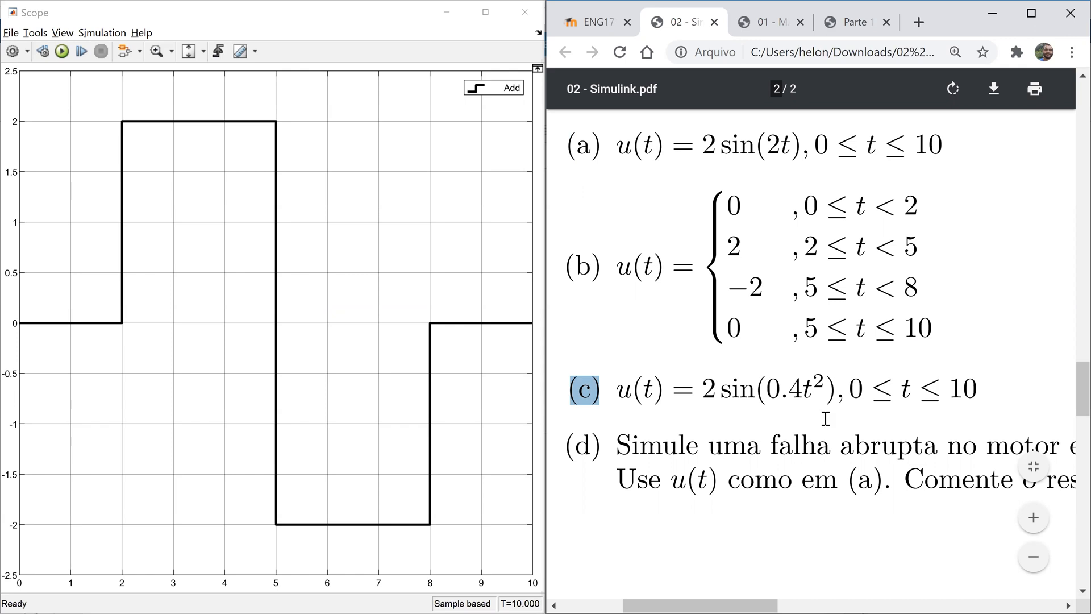
left_click(398, 27)
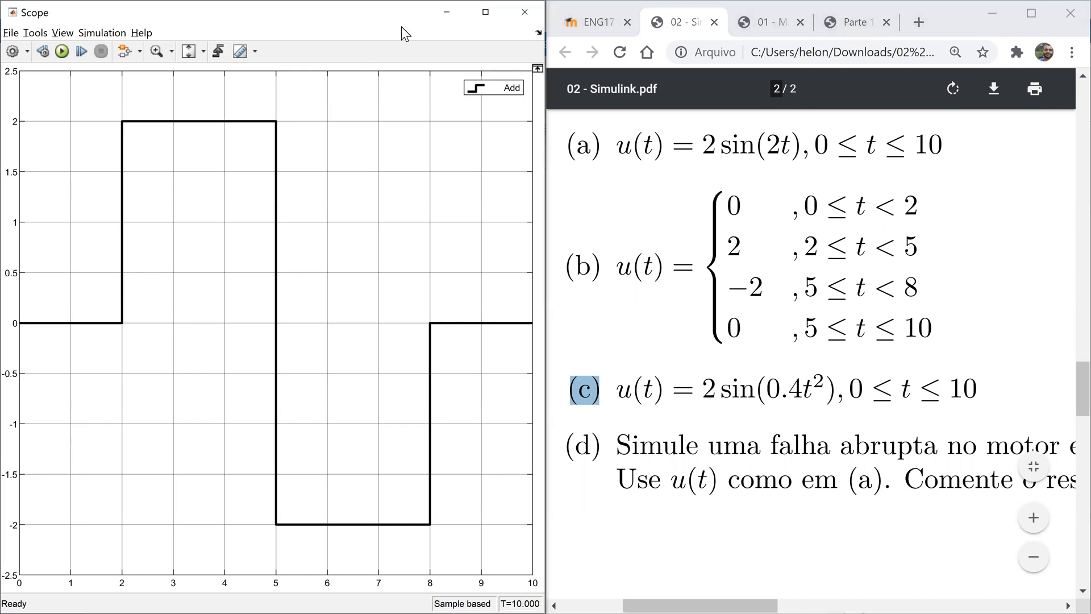
left_click(524, 12)
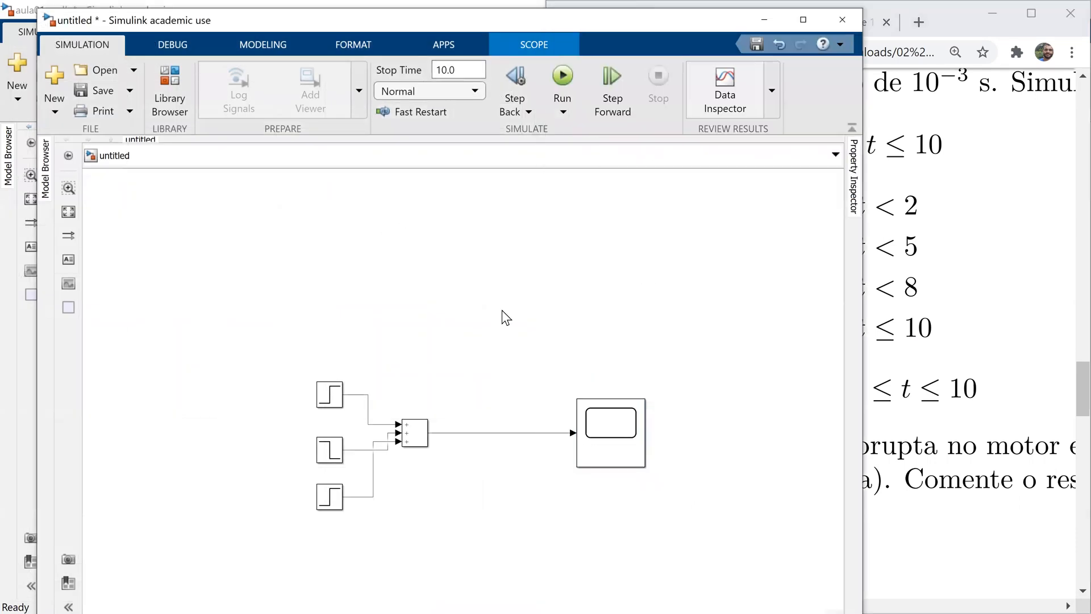
Step: Add a Clock block from the Sources library below the Step blocks and connect it to a second scope input
left_click(169, 106)
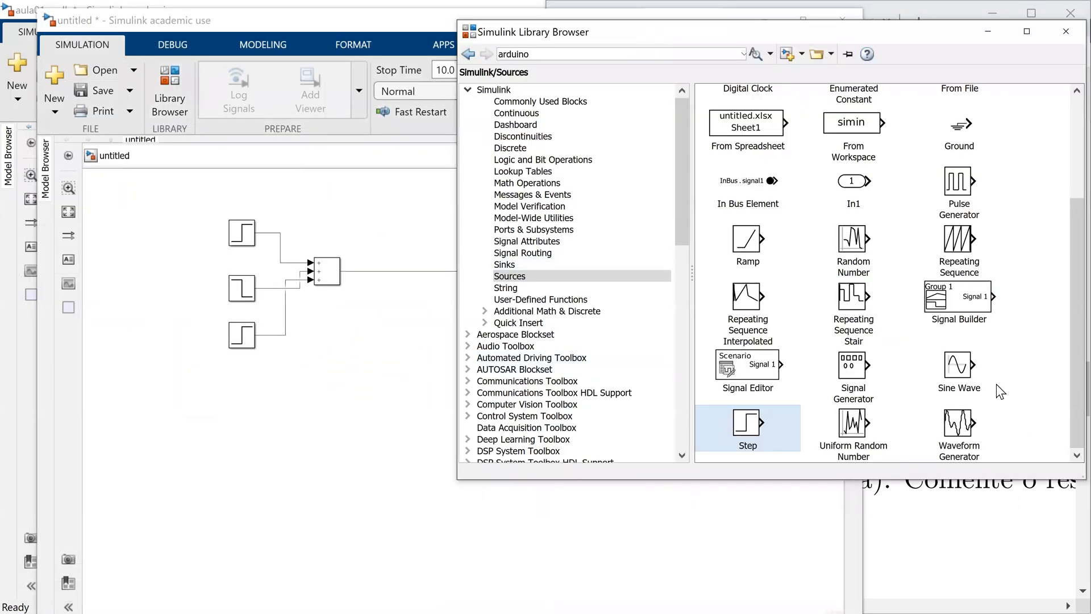
scroll(1002, 385, "up", 5)
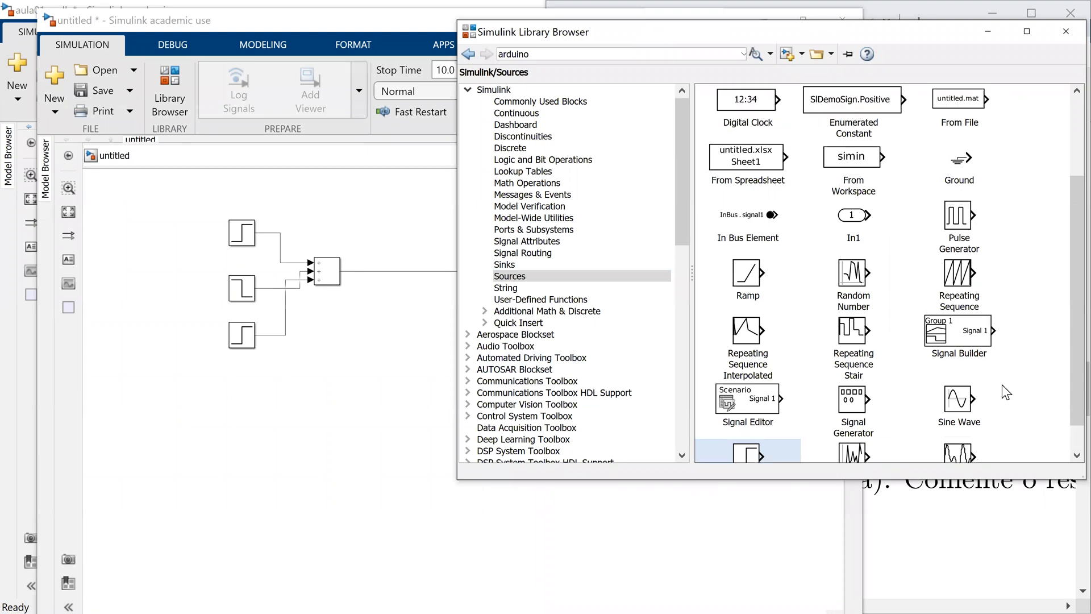
left_click_drag(956, 113, 299, 446)
mouse_move(292, 446)
left_mouse_down()
mouse_move(470, 293)
mouse_move(512, 279)
left_mouse_up()
Step: Arrange the scope in two stacked displays and run the simulation to plot the clock signal under the step sum
double_click(513, 281)
left_click(62, 32)
left_click(76, 46)
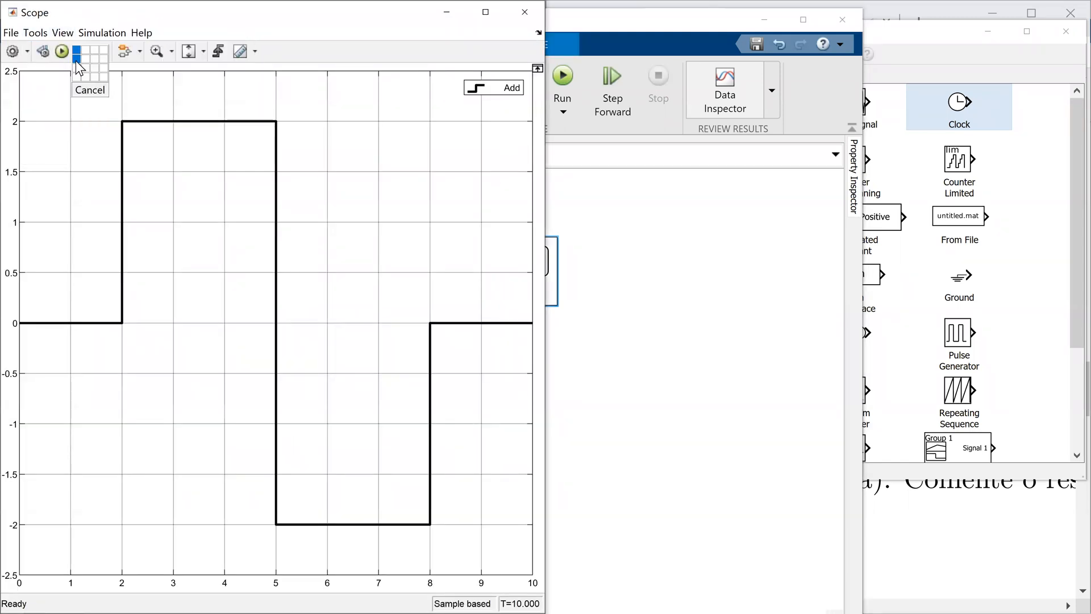
left_click(77, 61)
key("ctrl+t")
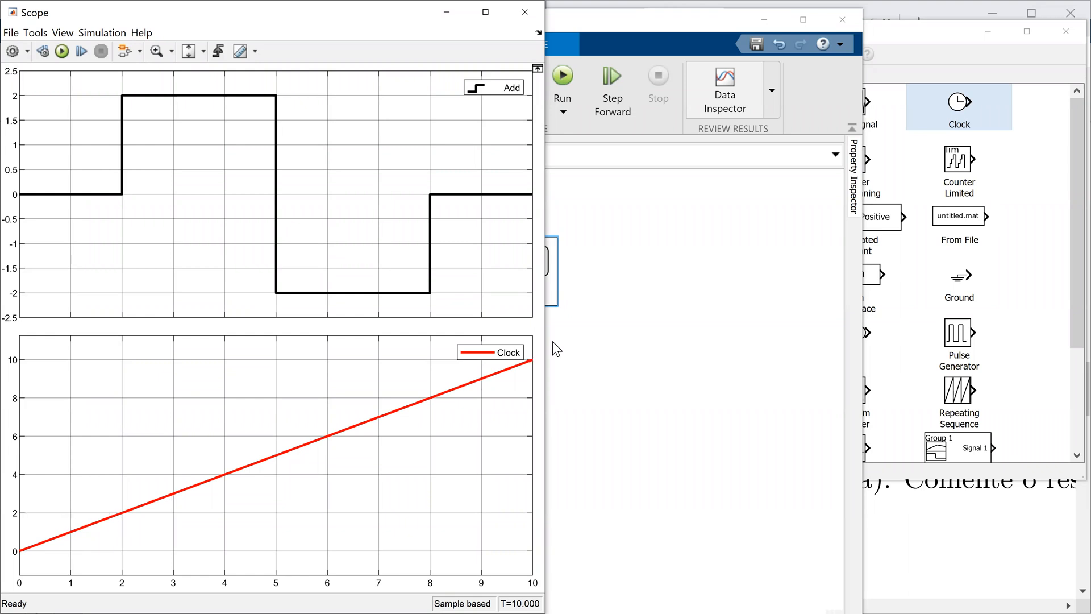
Step: Label the Clock's output signal t and move the Clock block slightly further from the scope
left_click(784, 425)
double_click(332, 446)
type("t")
left_click(570, 490)
left_click_drag(287, 447, 261, 447)
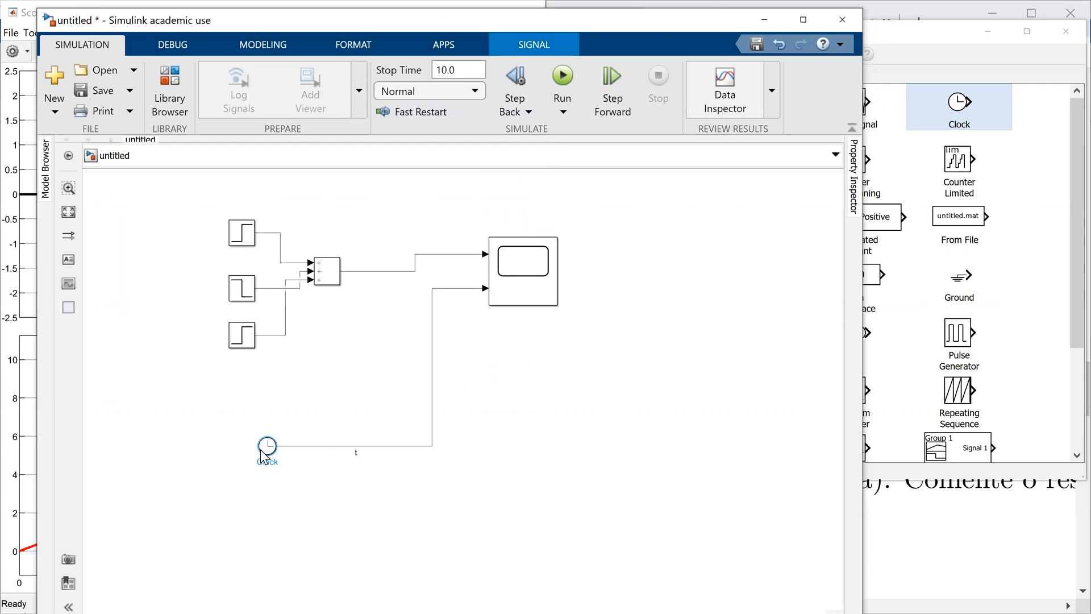
Step: Check item (c)'s formula in the exercise PDF and shift the vertical segment of the t signal line closer to the Clock
left_click(901, 517)
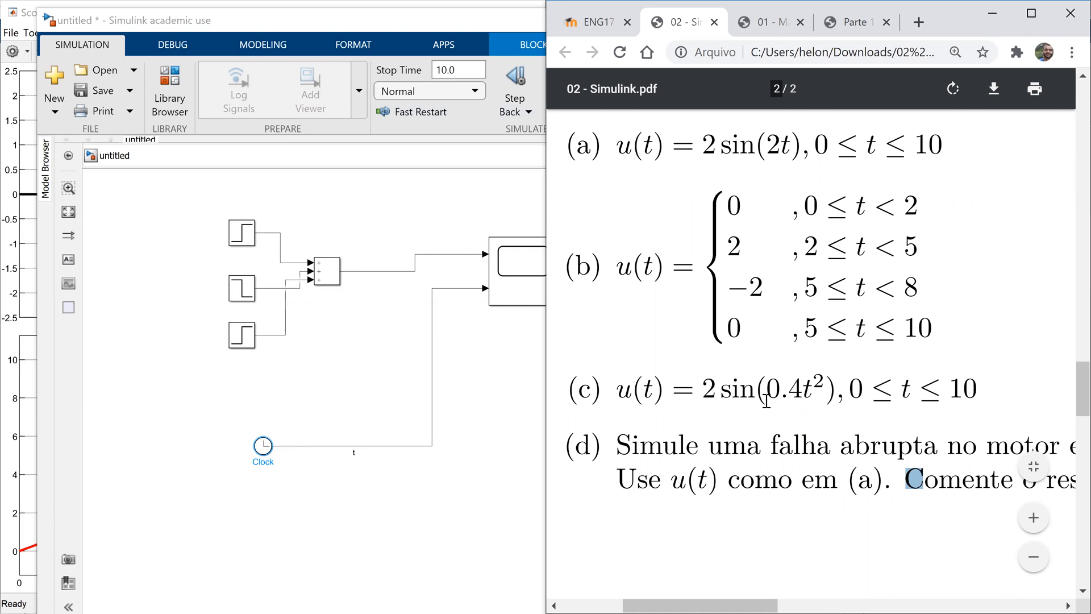
left_click(485, 503)
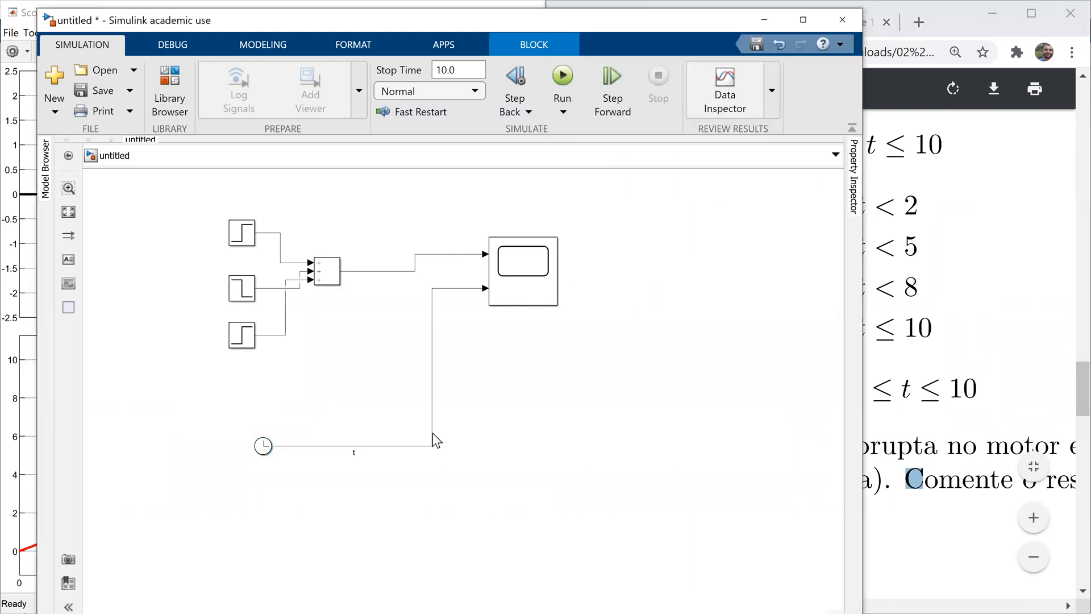
left_click_drag(432, 434, 361, 445)
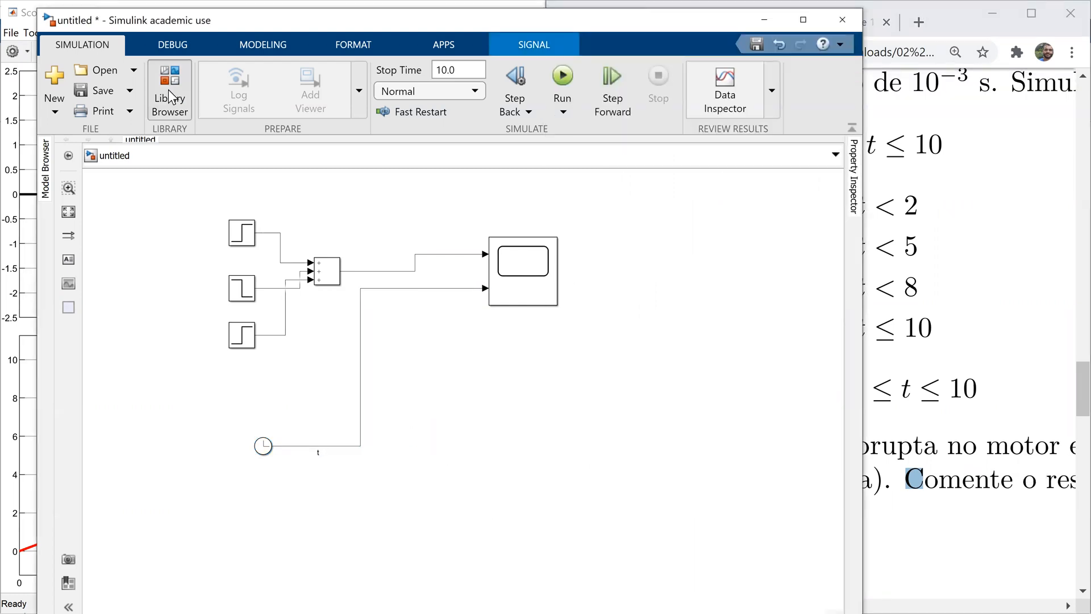
Step: Add a Math Function block from the Math Operations library beside the Clock's signal line
left_click(168, 90)
left_click(985, 348)
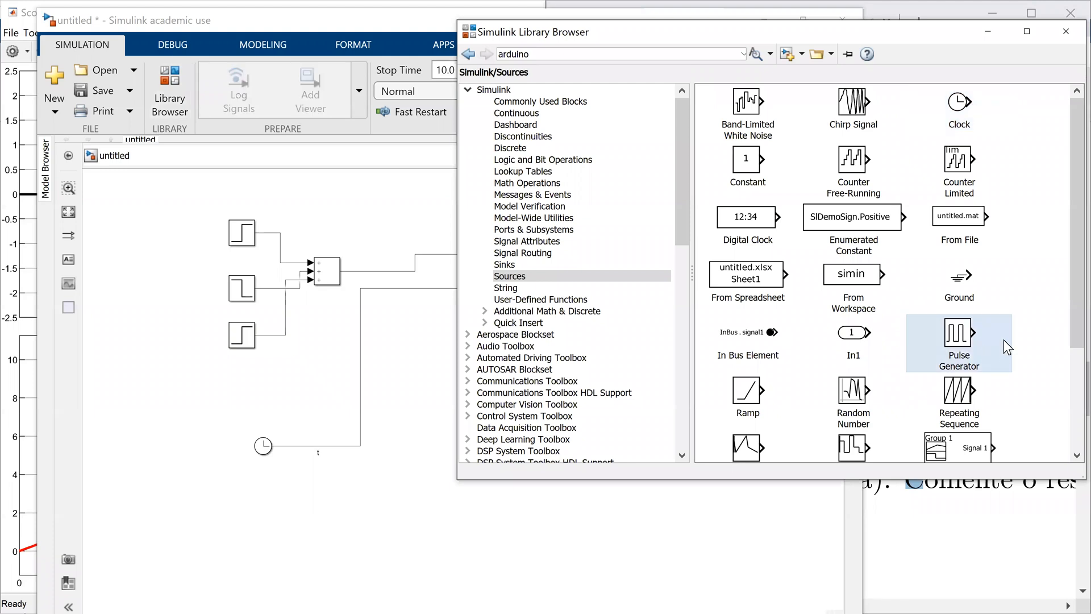
left_click(533, 194)
left_click(527, 183)
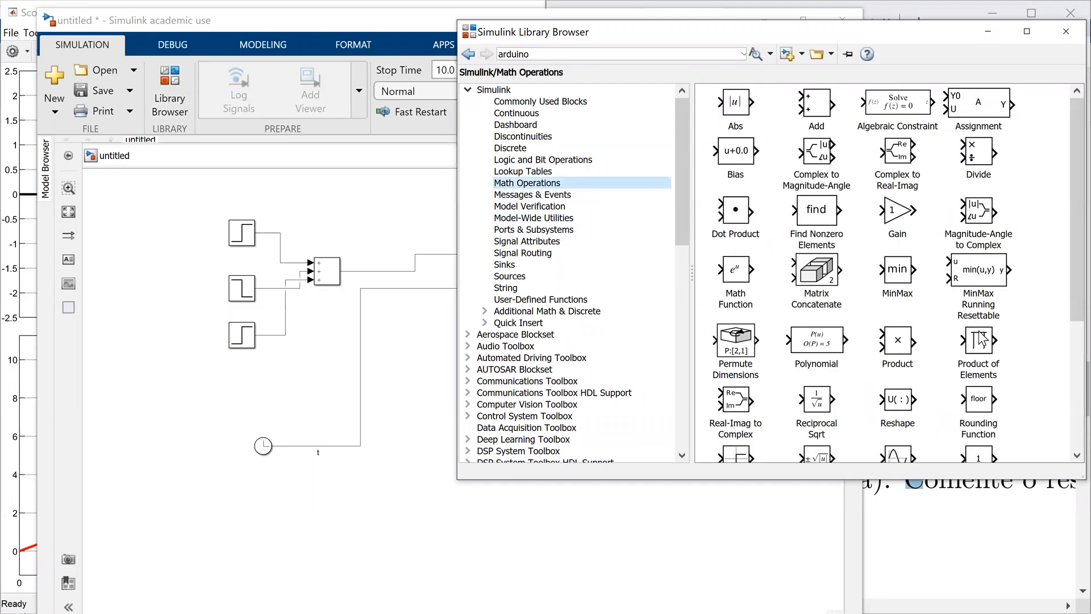
left_click(1042, 254)
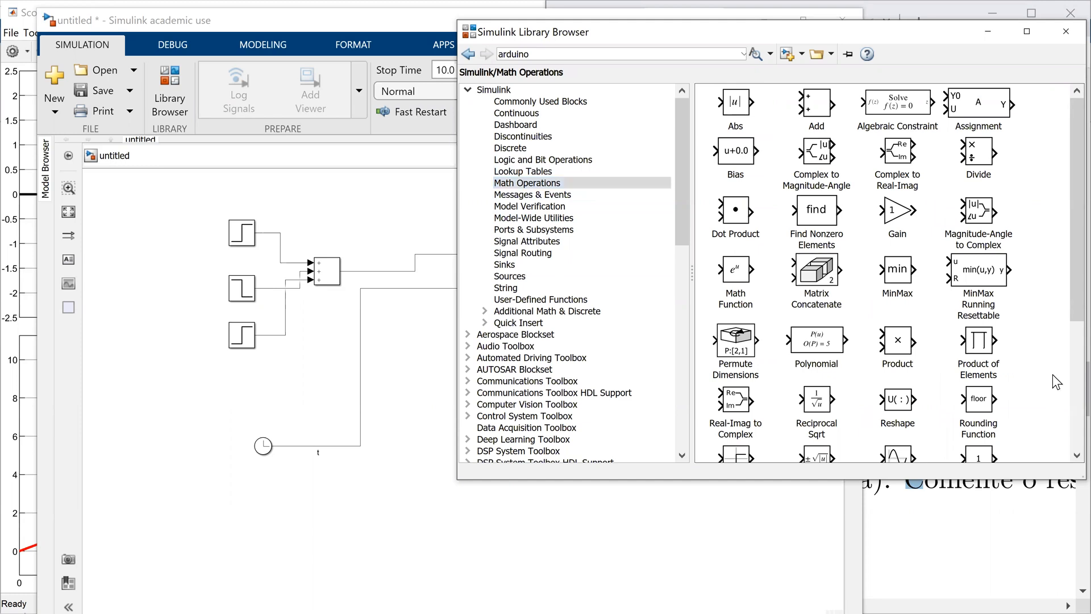
scroll(1052, 374, "down", 3)
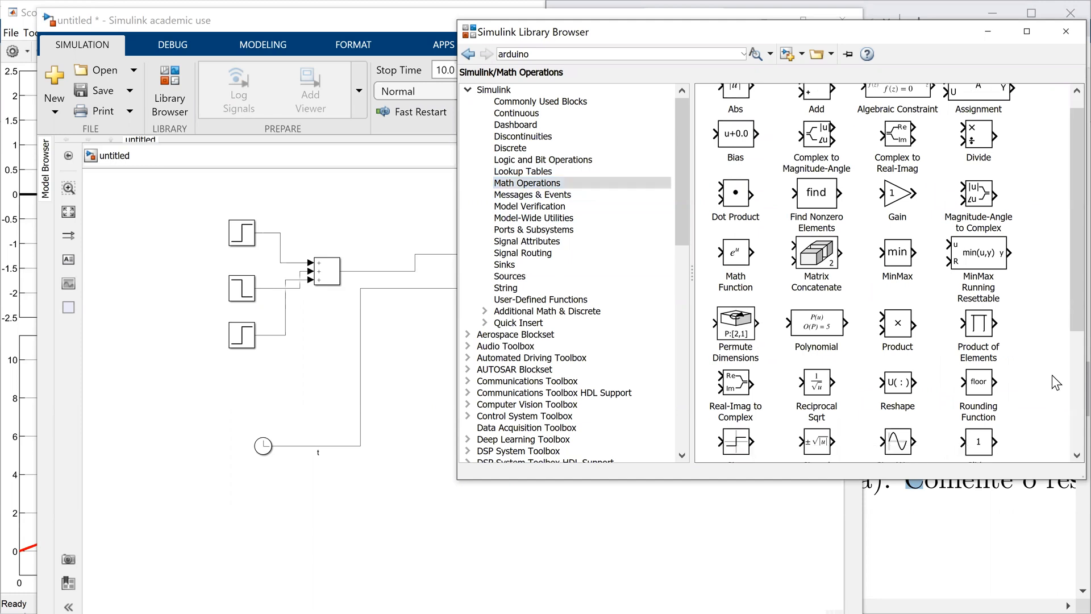
left_click(900, 310)
scroll(1008, 405, "down", 9)
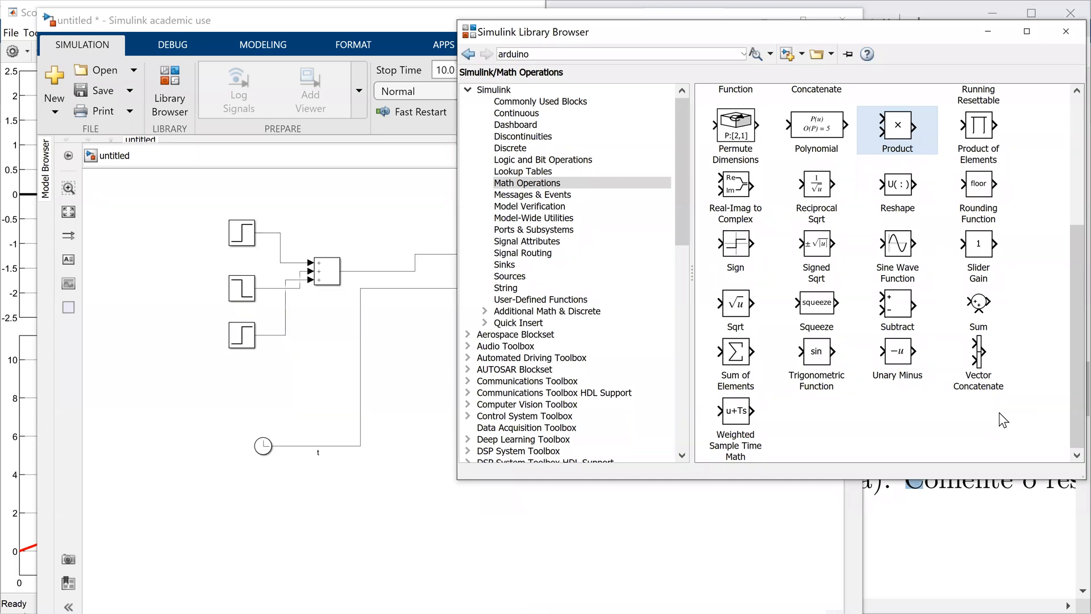
scroll(999, 412, "up", 12)
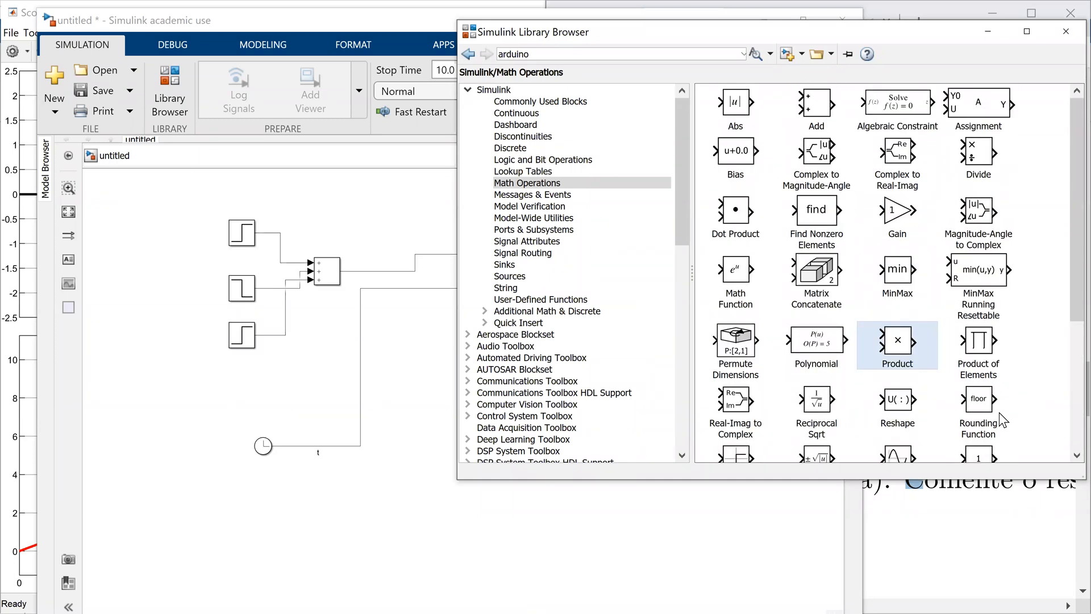
left_click_drag(751, 284, 401, 437)
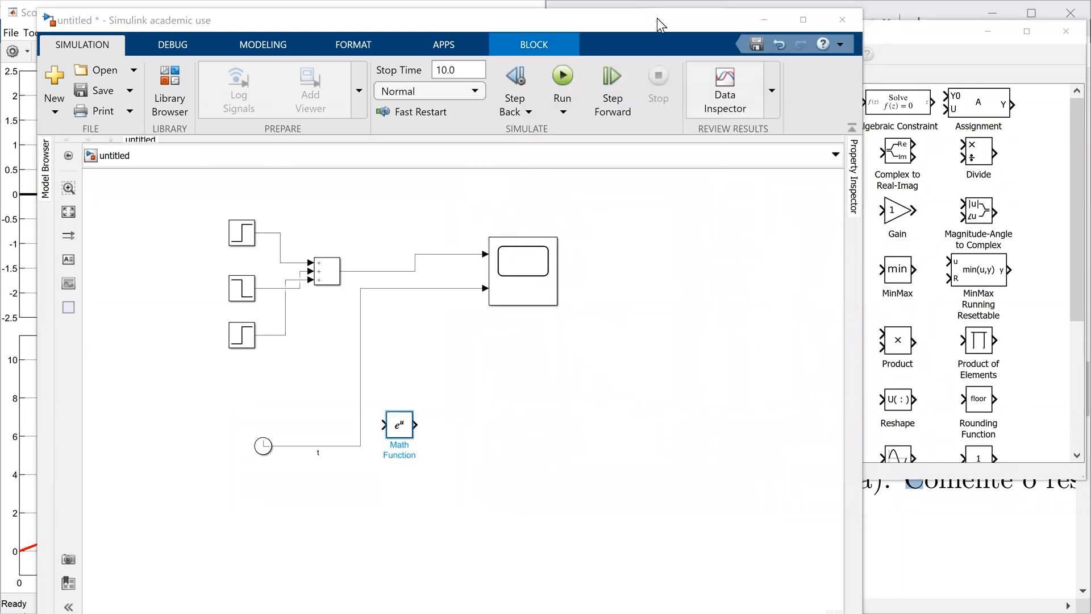
Step: Set the Math Function block's function to magnitude^2
left_click(578, 309)
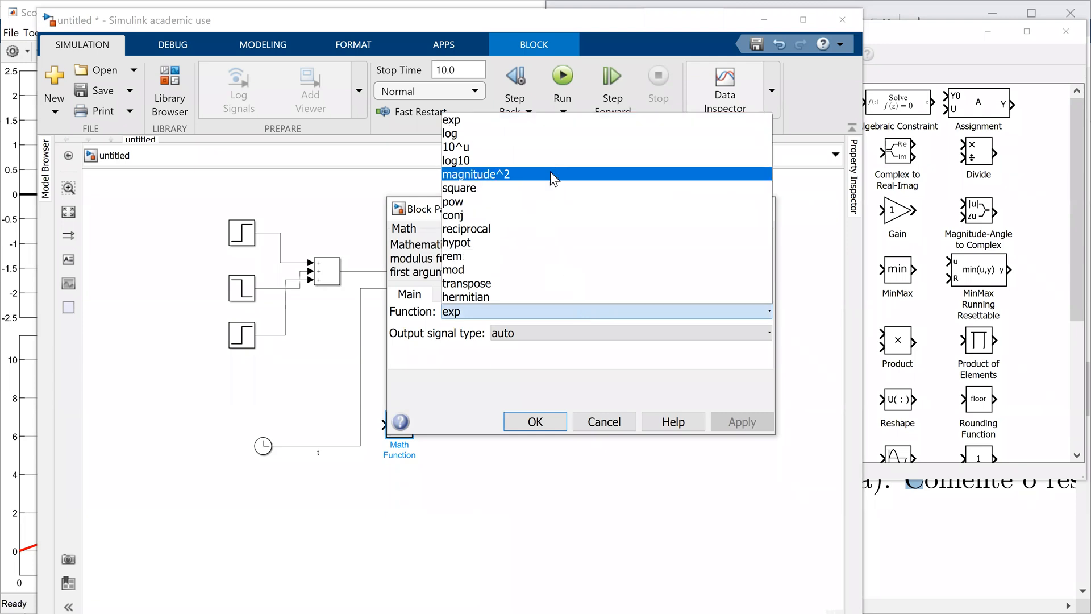
left_click(550, 174)
left_click(537, 461)
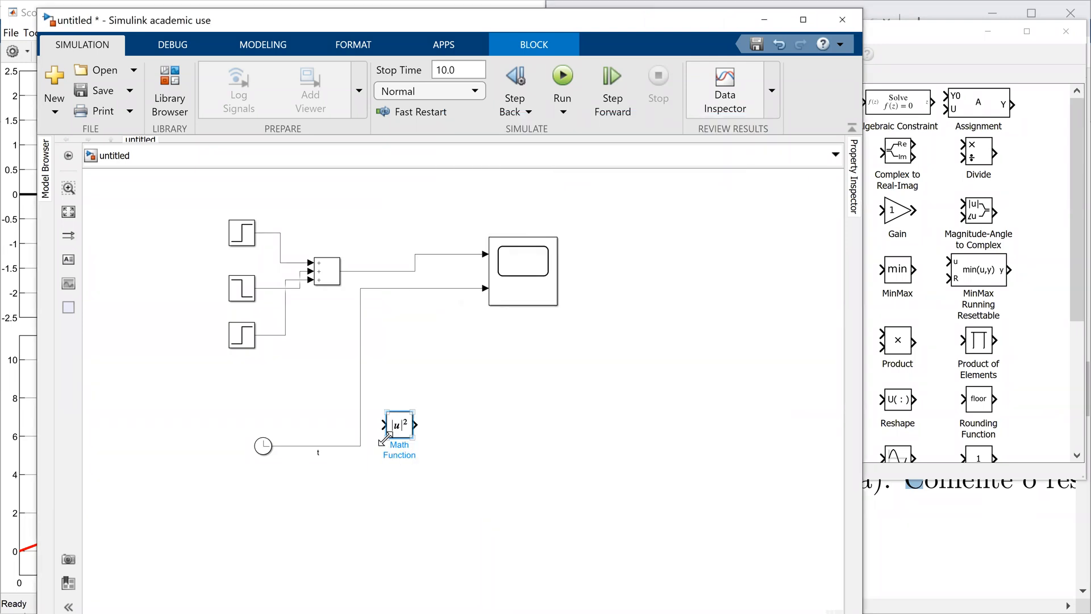
Step: Branch the t signal into the squaring block and label a line drawn from its output t^2
left_click(349, 423)
left_click_drag(359, 424, 498, 424)
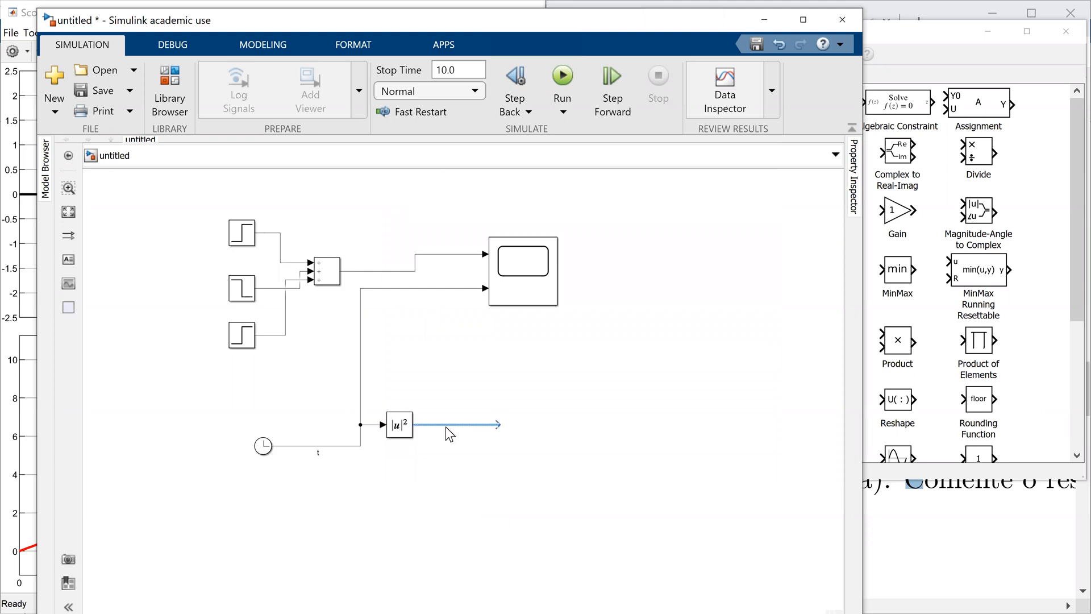
type("t2")
left_click(553, 444)
left_click(909, 506)
left_click_drag(804, 391, 819, 386)
left_click(465, 487)
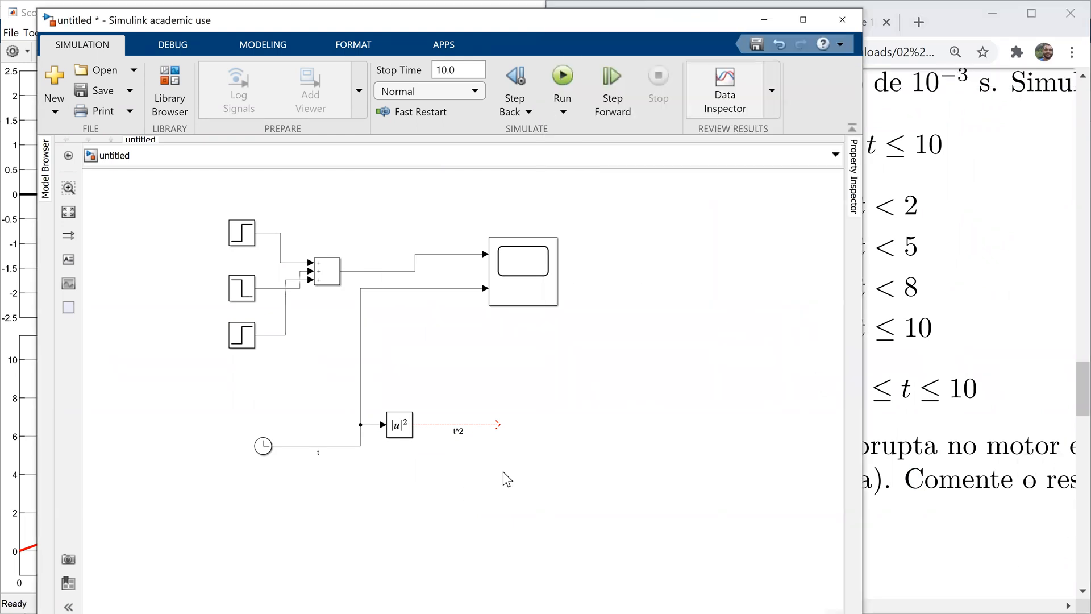
Step: Add a Gain block at the end of the t^2 line with a gain of 0.4 and check item (c)'s formula in the PDF
left_click(170, 91)
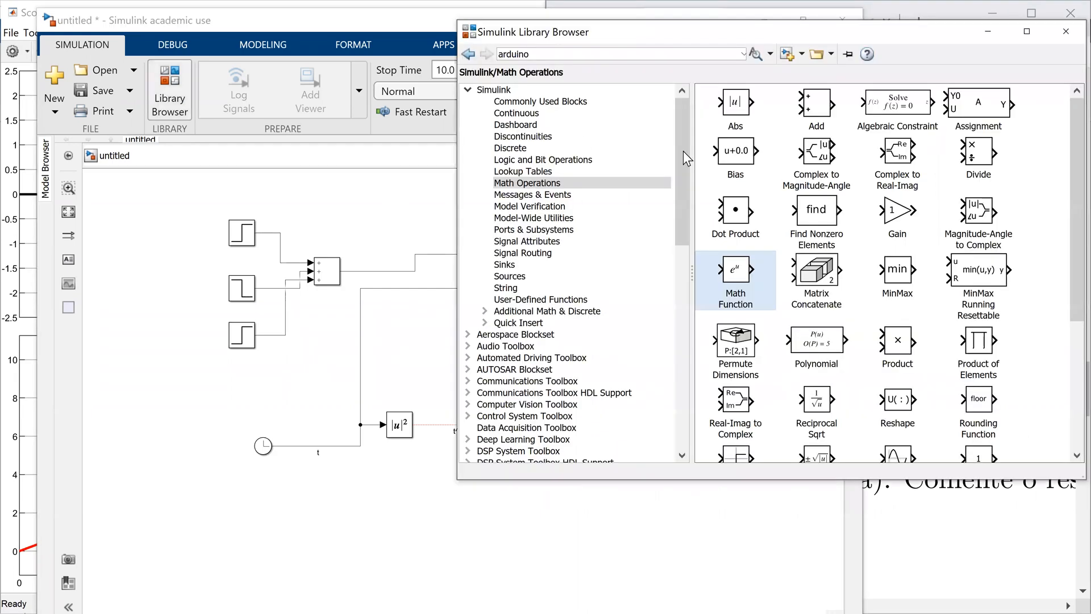
left_click_drag(897, 213, 514, 428)
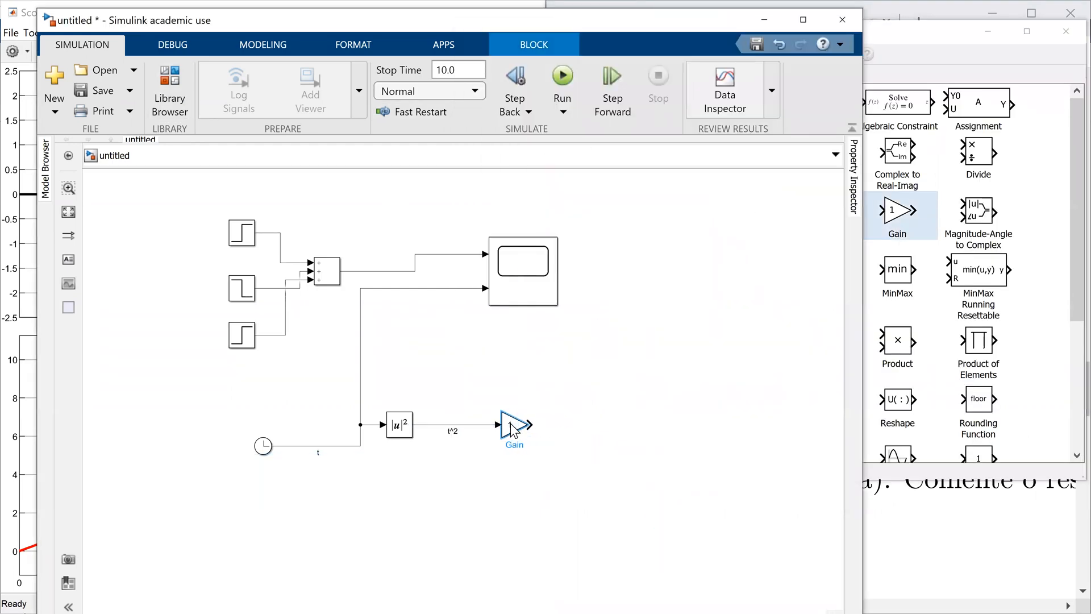
left_click(511, 424)
type("0.4")
left_click(574, 427)
left_click(935, 527)
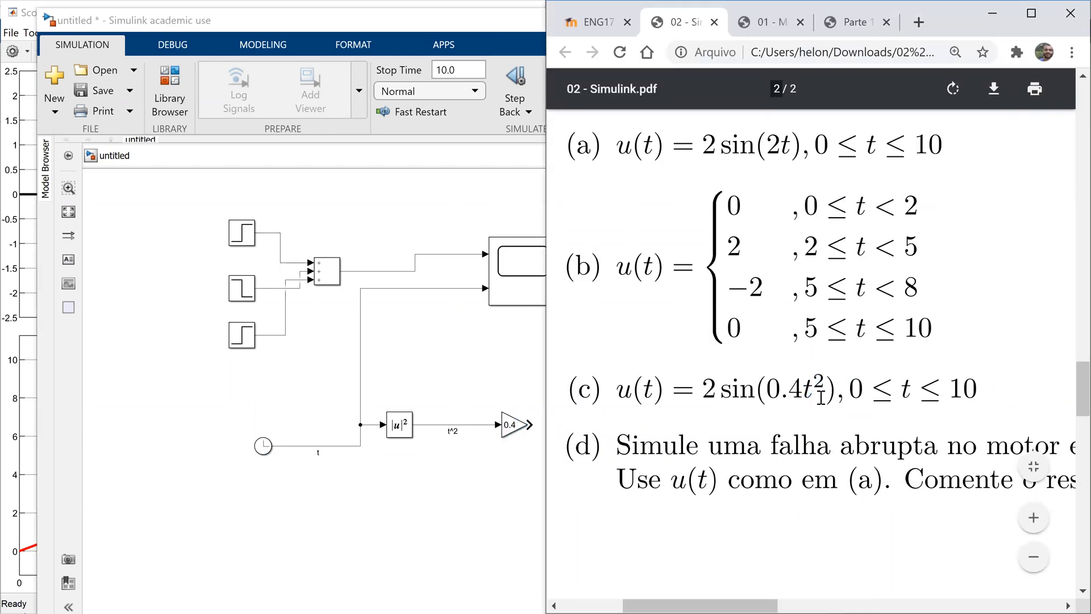
left_click(509, 499)
double_click(522, 493)
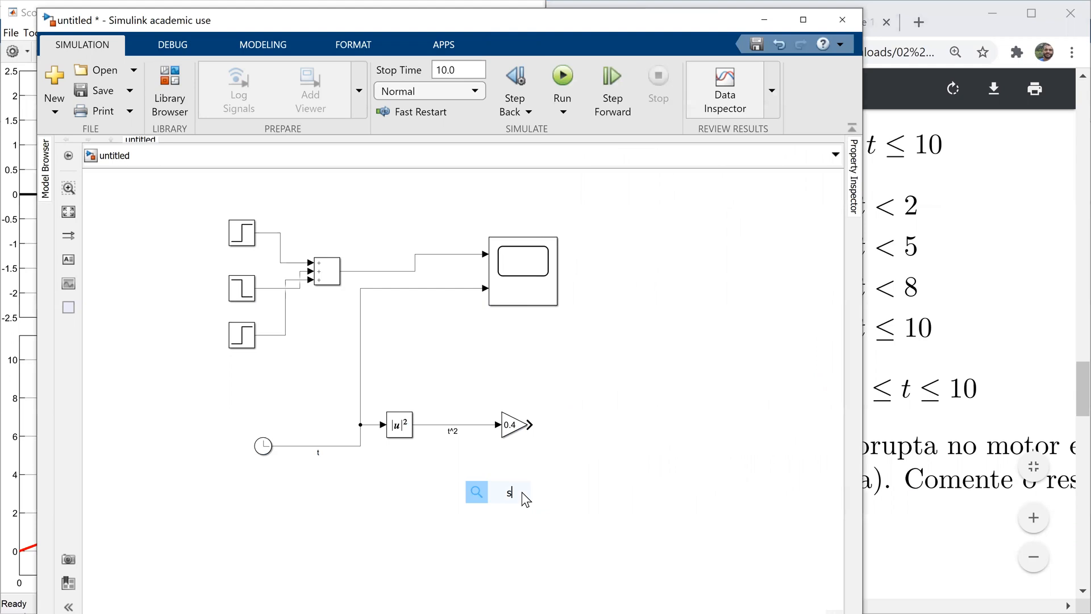
type("sin")
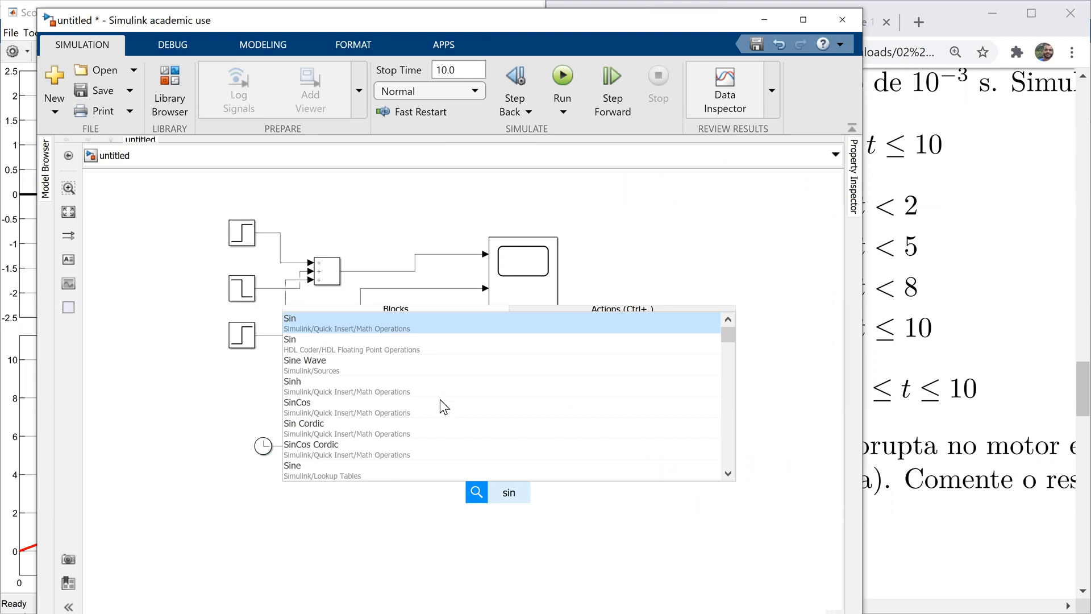
key("Escape")
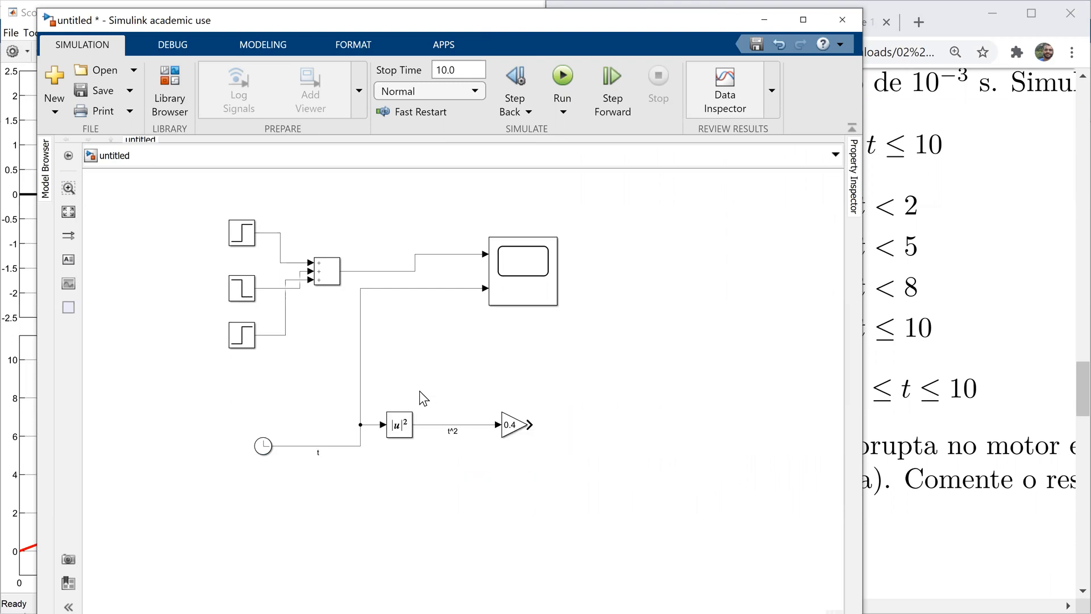
double_click(527, 472)
type("trigon")
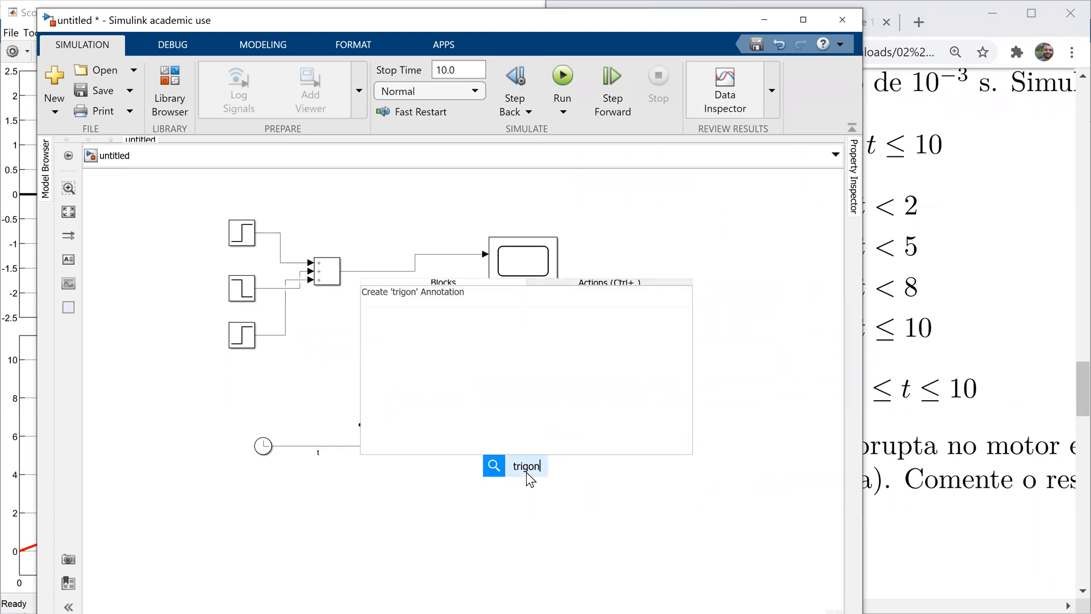
key("Escape")
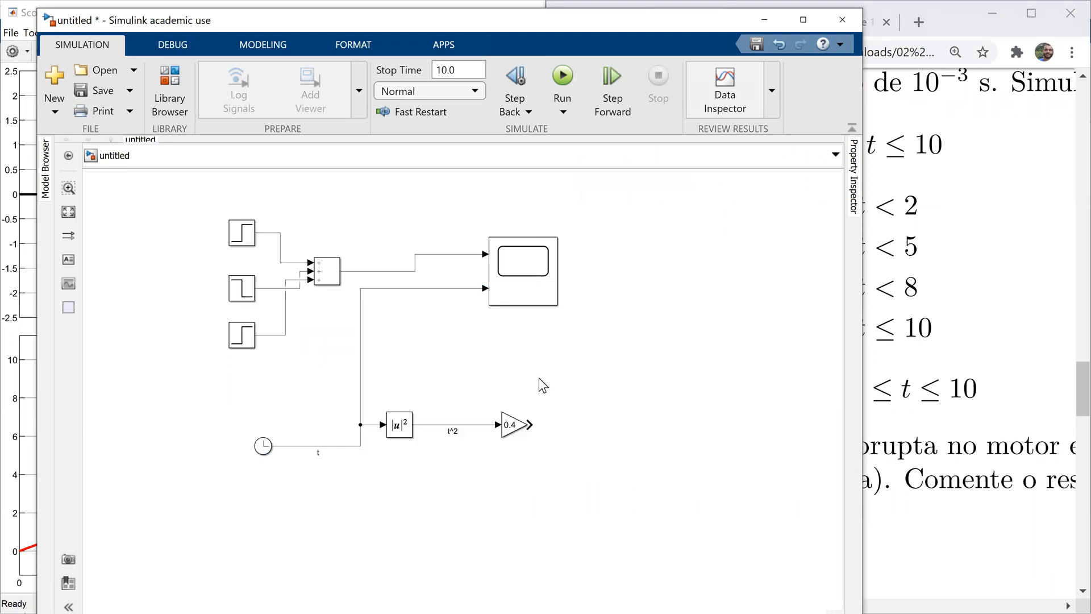
Step: Connect a sin Trigonometric Function block from the Math Operations library after the 0.4 gain and label the line between them 0.4t^2
scroll(564, 473, "down", 1)
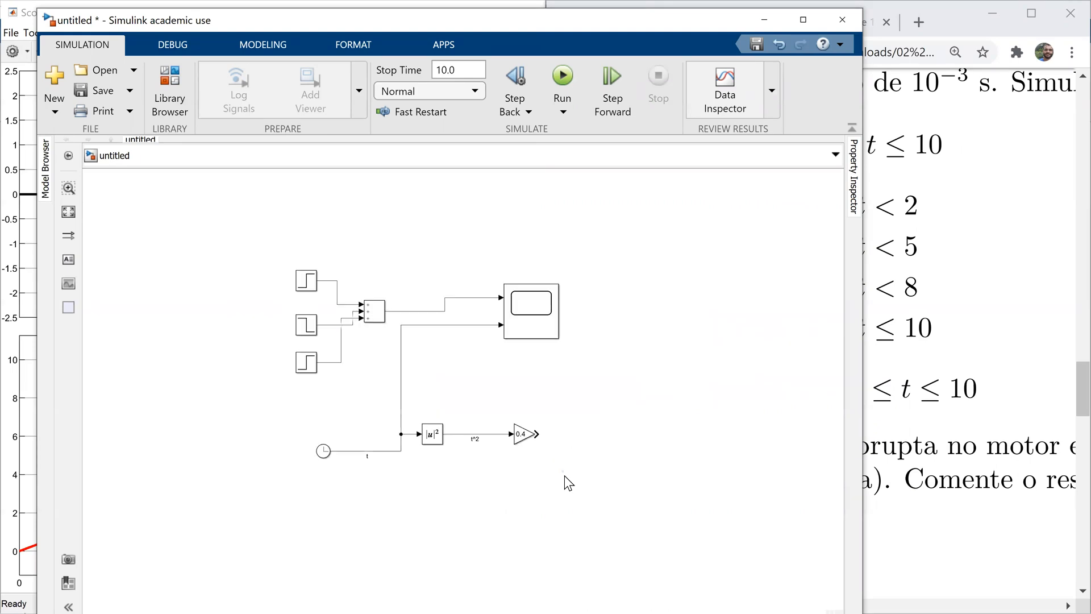
scroll(565, 475, "up", 2)
left_click(183, 91)
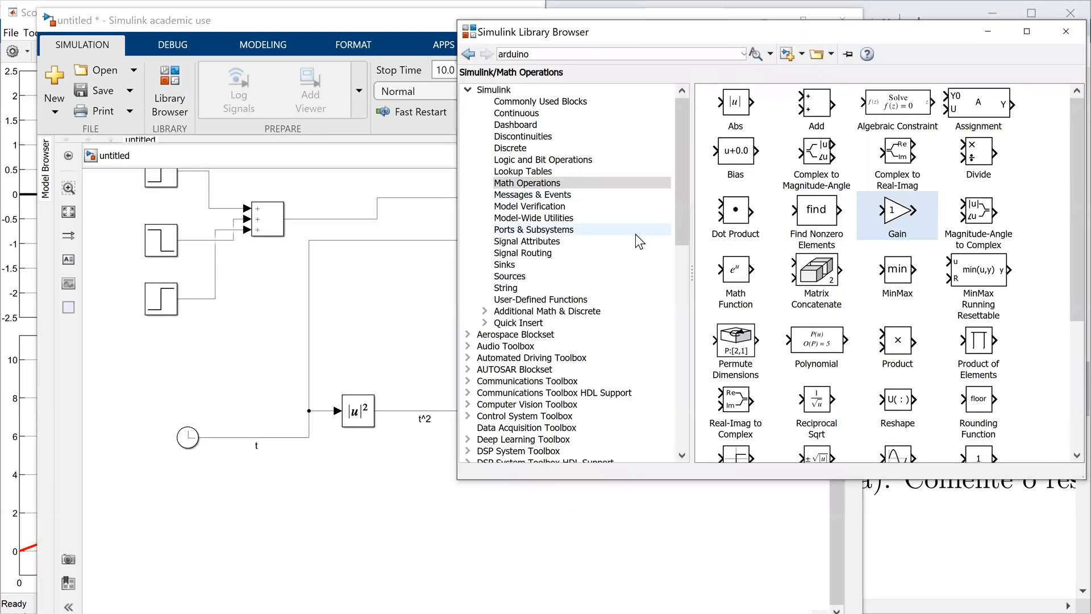
left_click(1027, 293)
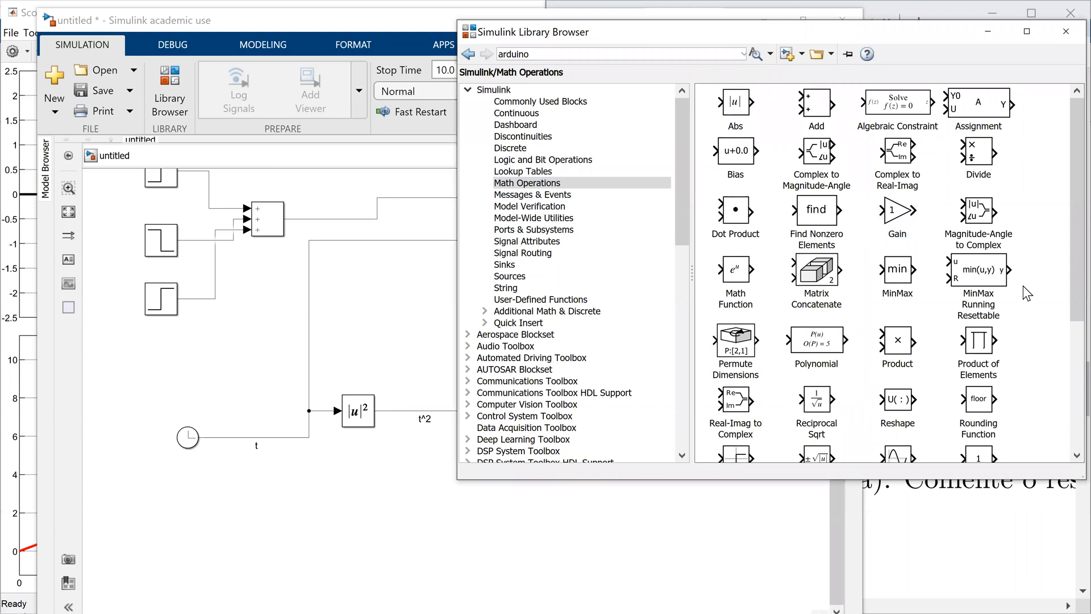
scroll(1038, 337, "down", 5)
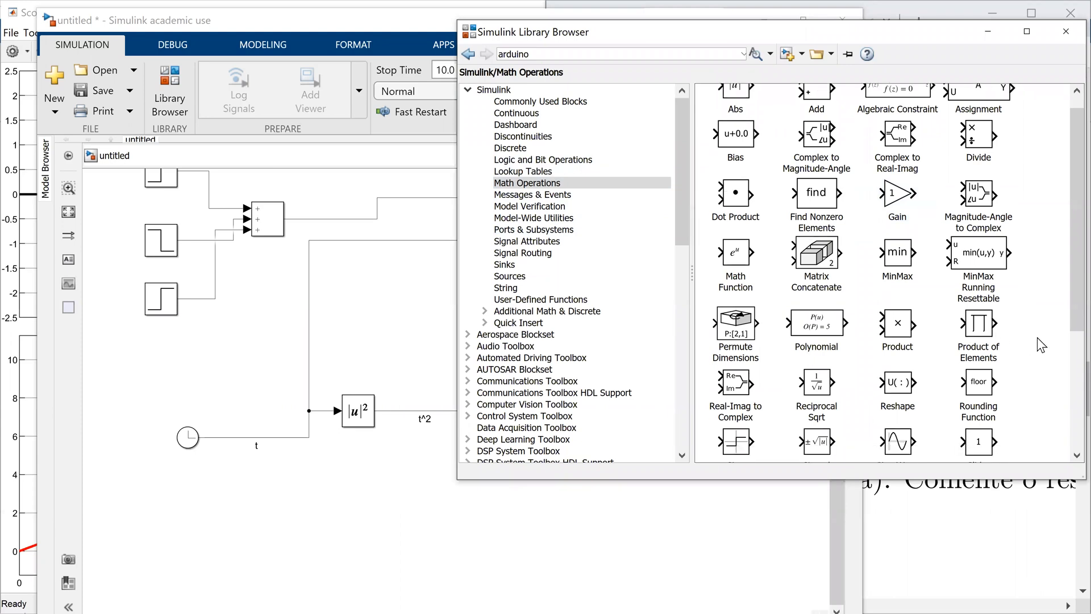
left_click_drag(808, 381, 576, 415)
left_click(530, 410)
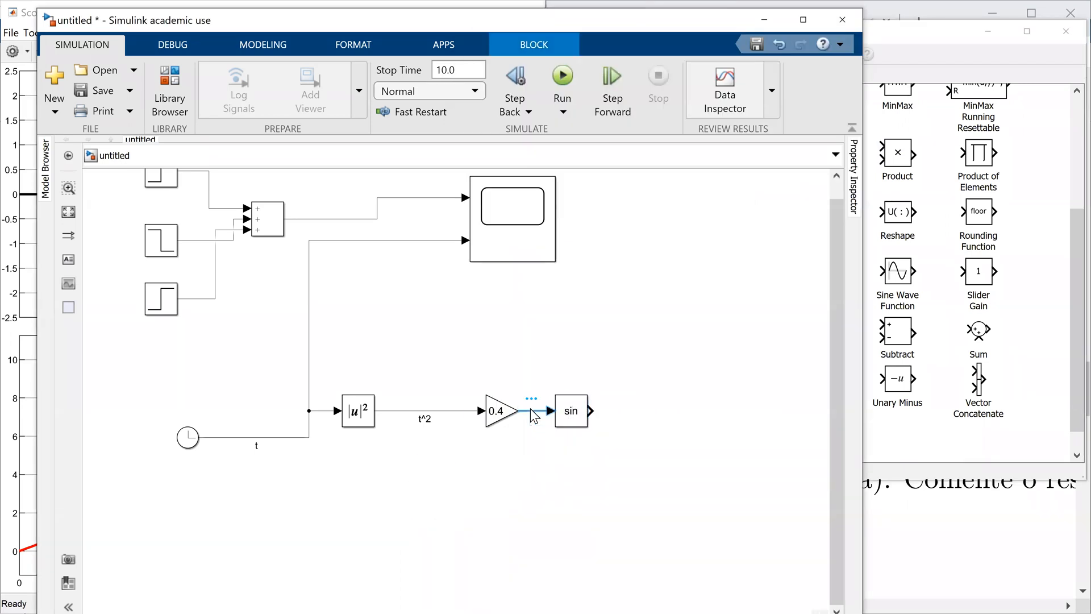
type("0.4t^2")
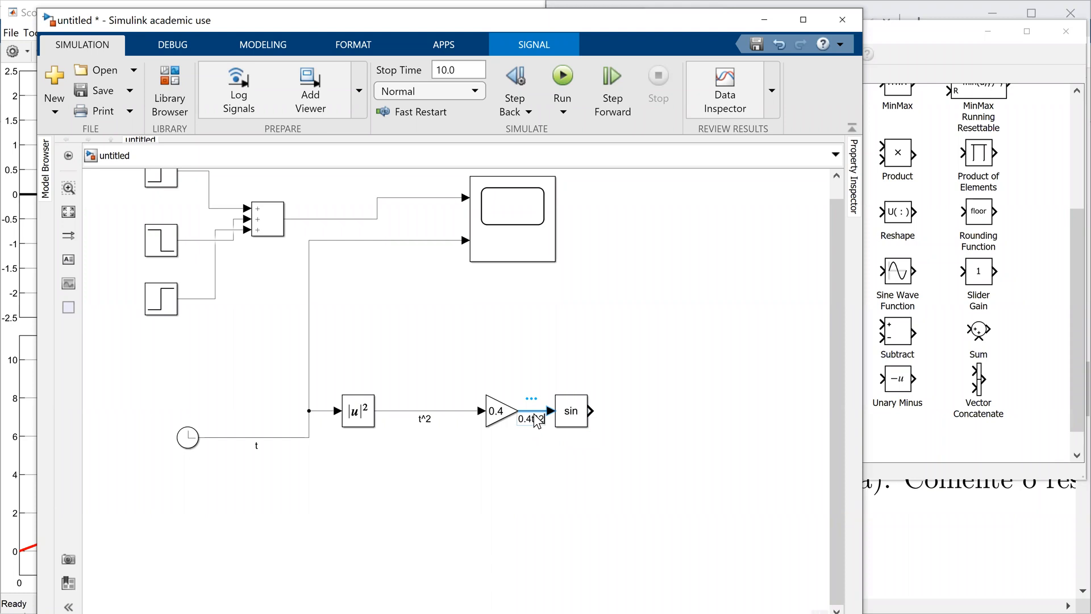
left_click(606, 420)
Step: Duplicate the 0.4 Gain block beyond the sin block, set the copy's gain to 2 and connect it to the sin output
left_click_drag(694, 407, 698, 408)
left_click(503, 410)
key("ctrl+c")
key("ctrl+v")
left_click(738, 414)
type("2")
left_click(738, 478)
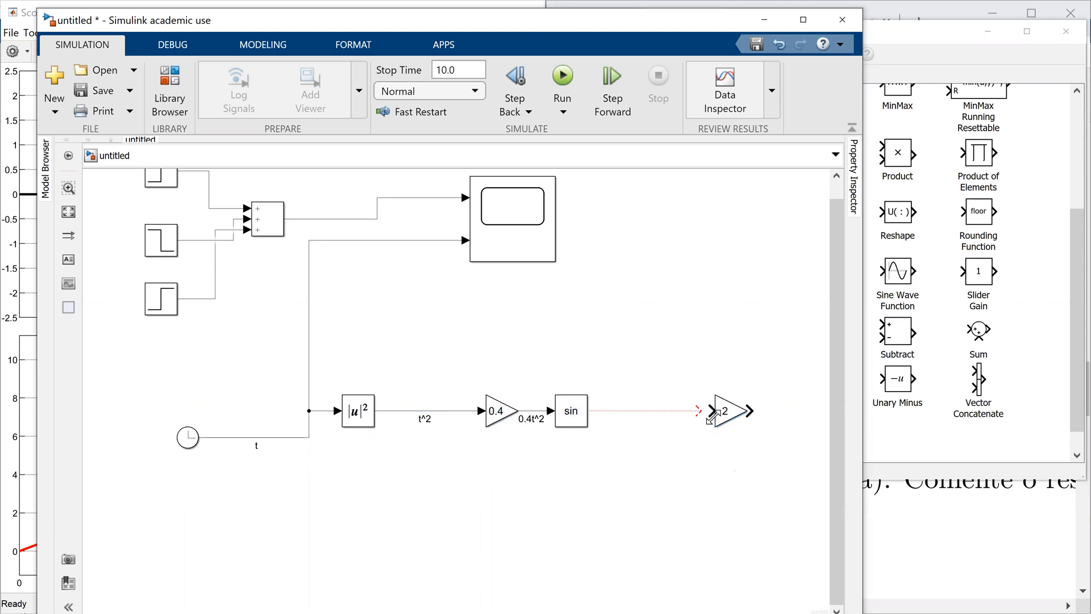
left_click_drag(712, 417, 698, 409)
Step: Label the signal between the sin block and the gain of 2 as sin(0.4t^2)
double_click(647, 413)
type("sin(")
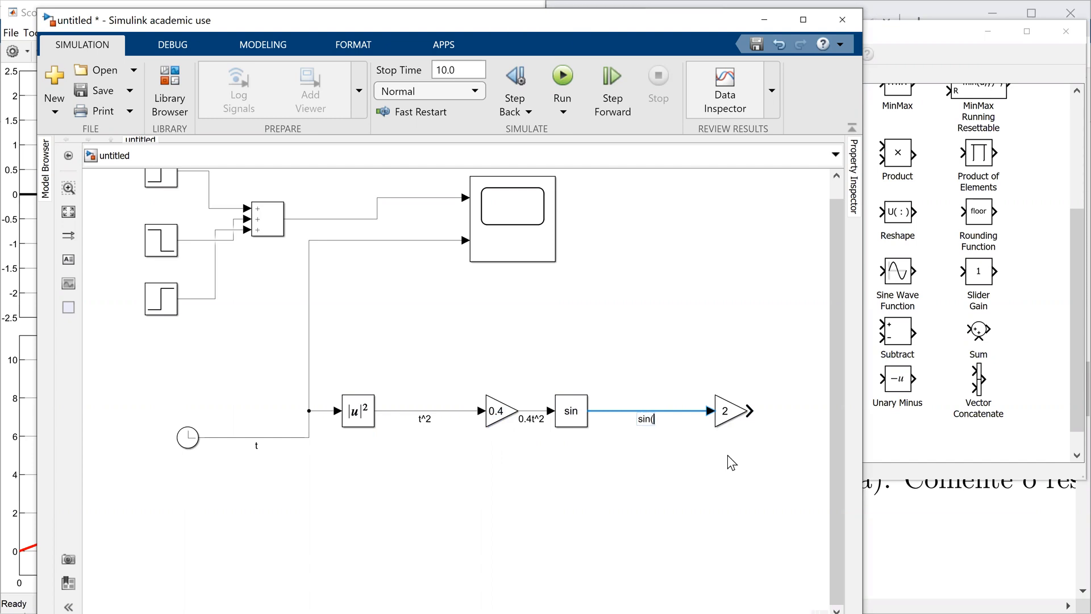
type("0.4t^2)")
left_click(734, 450)
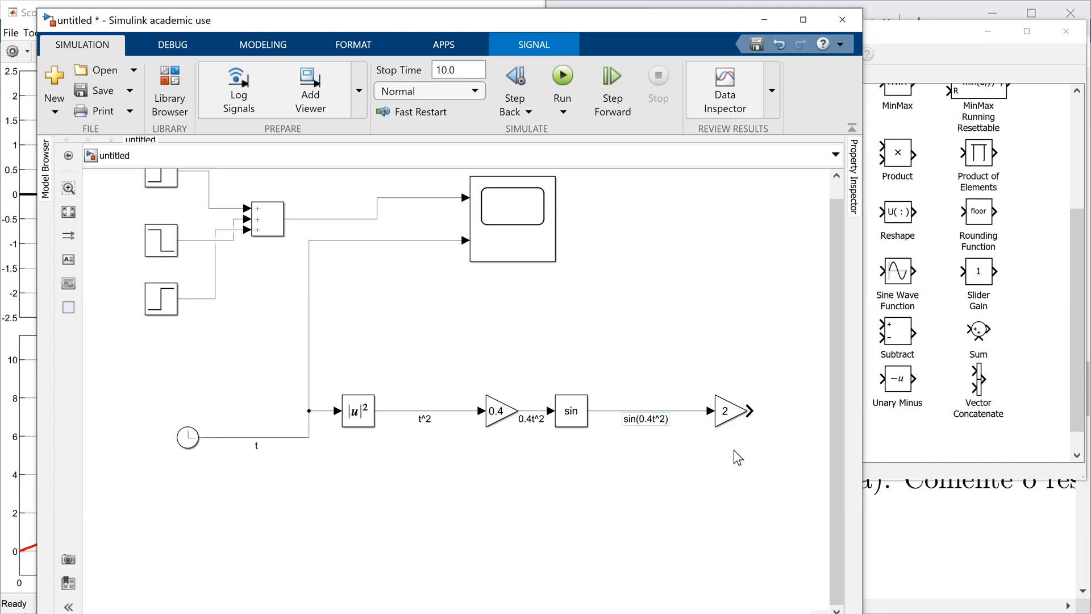
Step: Draw an output line from the gain of 2 and nudge the whole diagram slightly to the left
left_click_drag(750, 410, 795, 410)
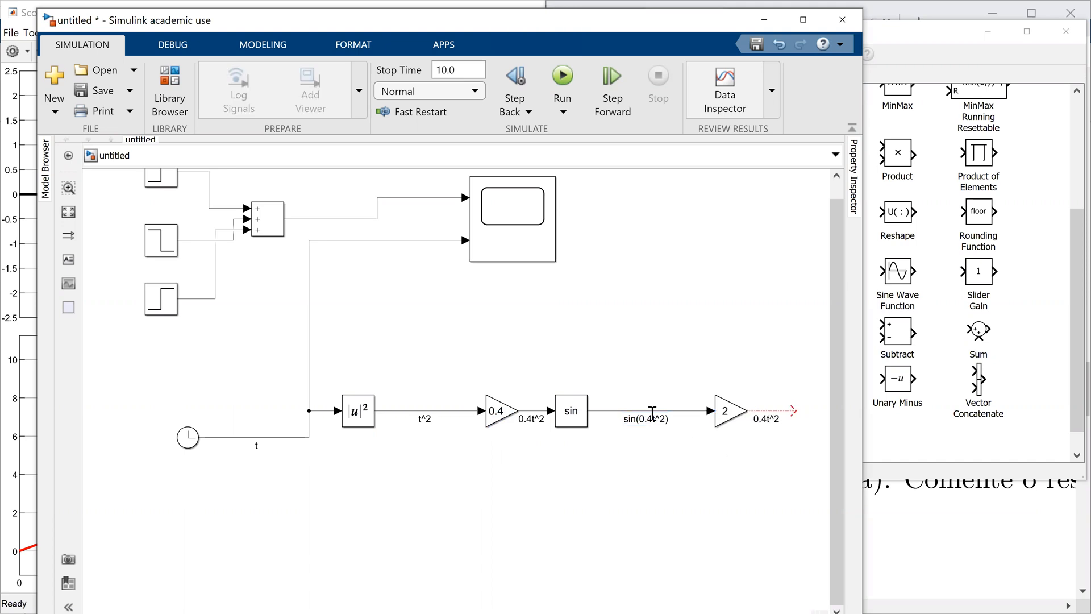
key("ctrl+a")
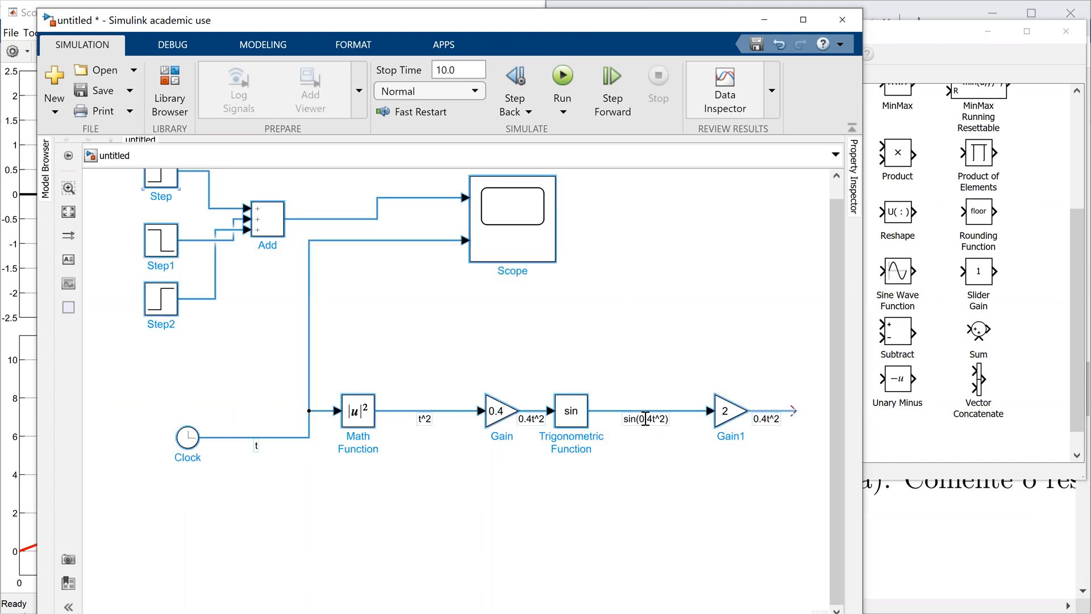
key("Left")
key("Left")
key("Left")
key("Left")
key("Right")
left_click(643, 333)
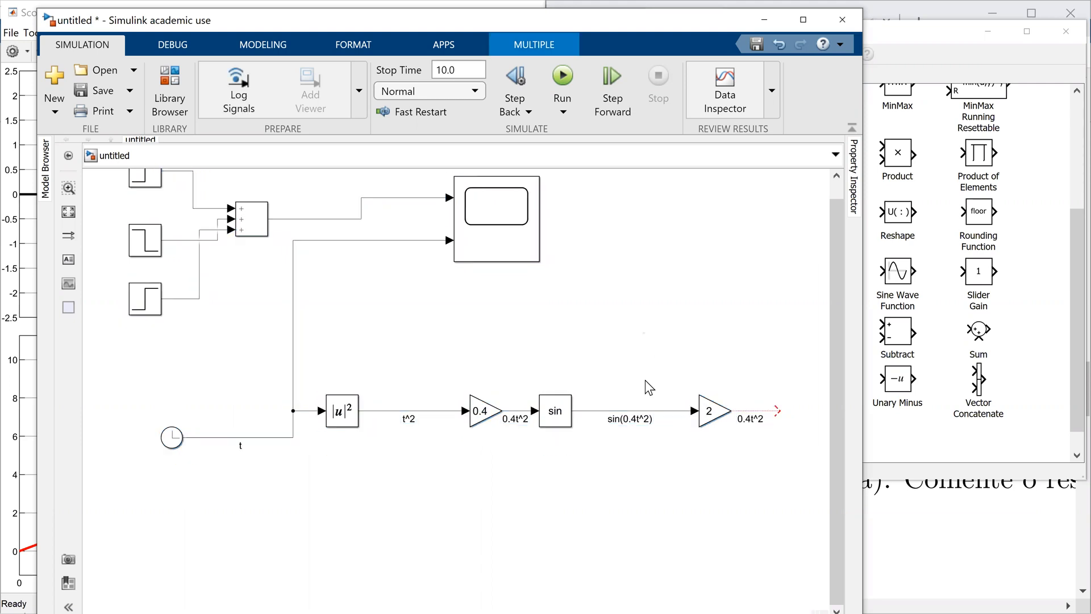
Step: Change the label on the final gain's output line to 2*sin(0.4t^2), reusing the sin signal's label text
double_click(629, 418)
key("ctrl+c")
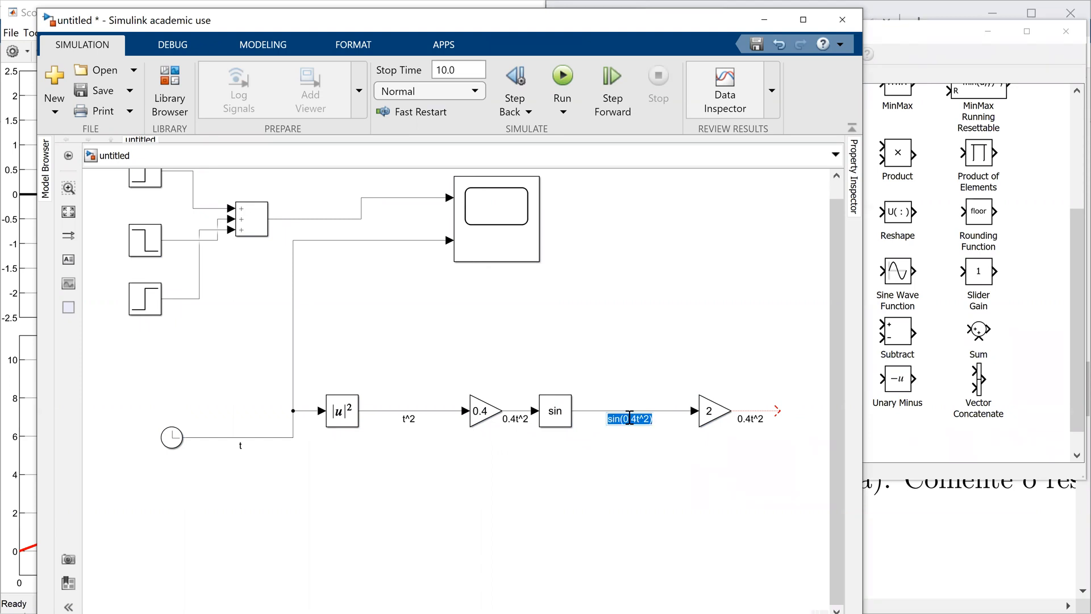
left_click(760, 421)
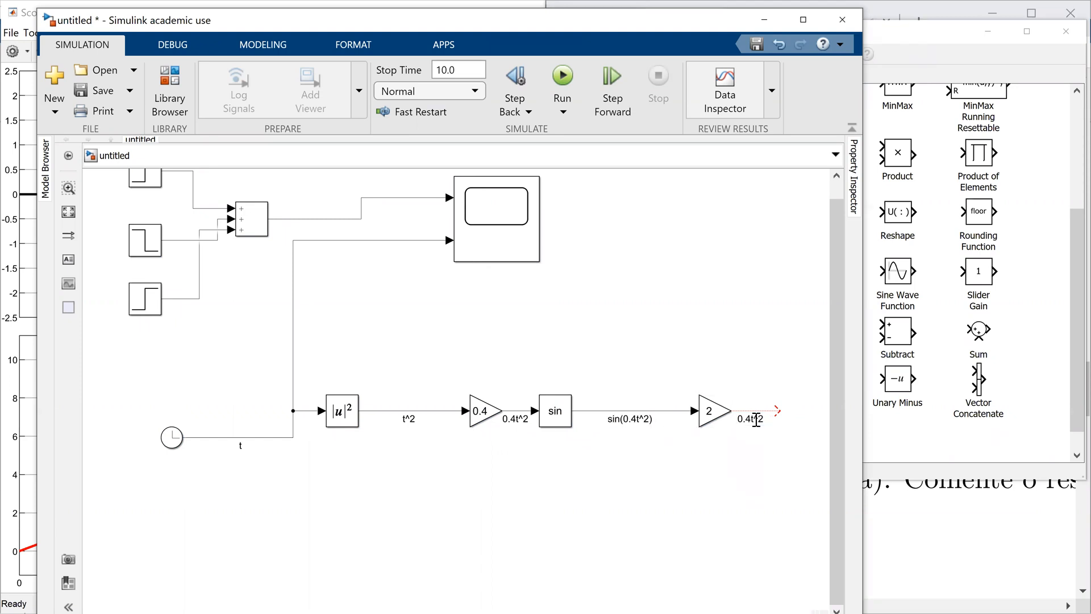
left_click(757, 419)
key("BackSpace")
key("BackSpace")
key("BackSpace")
key("BackSpace")
key("BackSpace")
type("*")
key("ctrl+v")
key("Return")
Step: Connect the output of the gain of 2 to a new third input on the Scope, keeping the line's label 2*sin(0.4t^2)
left_click_drag(778, 408, 449, 255)
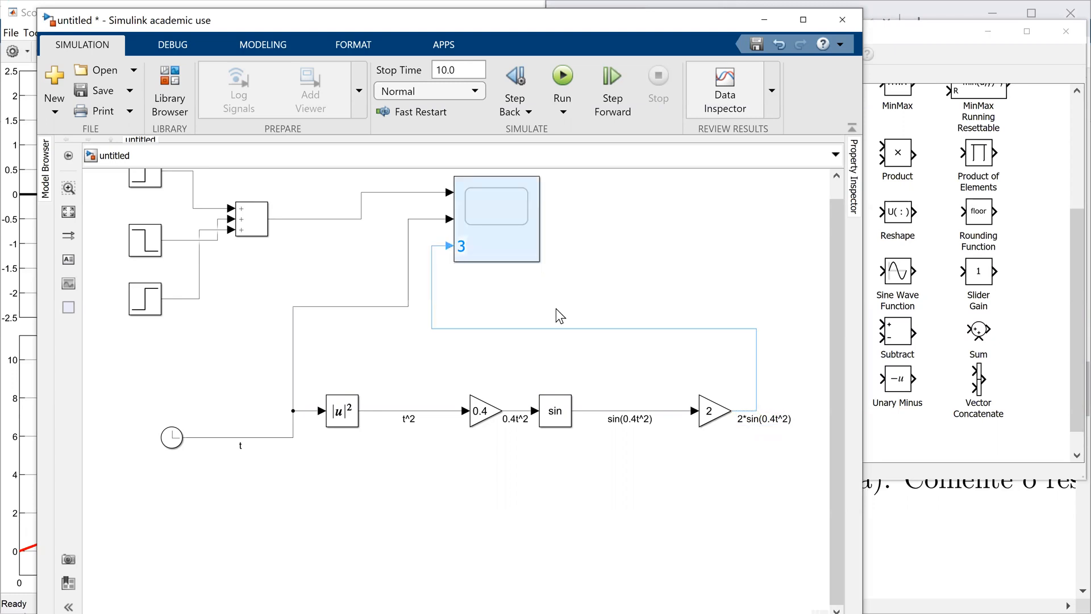
left_click(619, 329)
type("u")
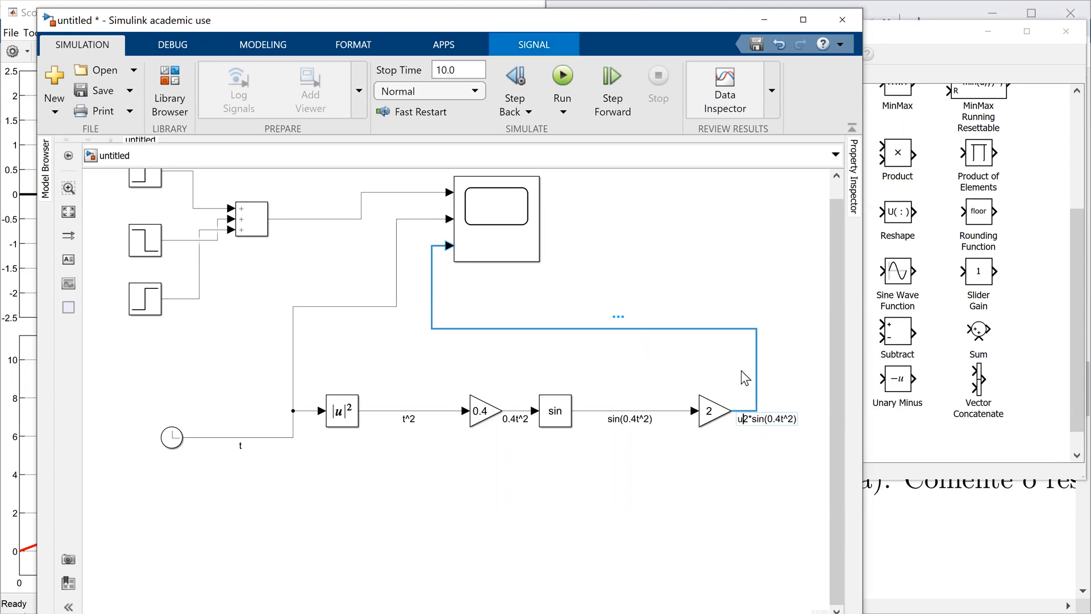
left_click(743, 418)
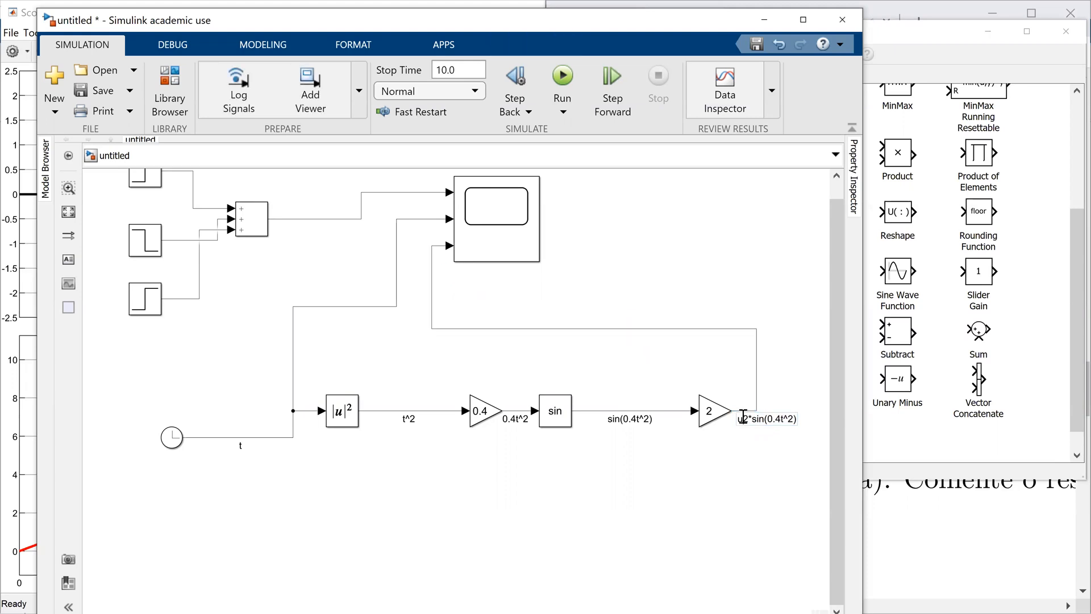
key("BackSpace")
left_click(758, 498)
Step: Set the Scope layout to three vertically stacked displays and run the simulation
left_click(514, 260)
double_click(489, 243)
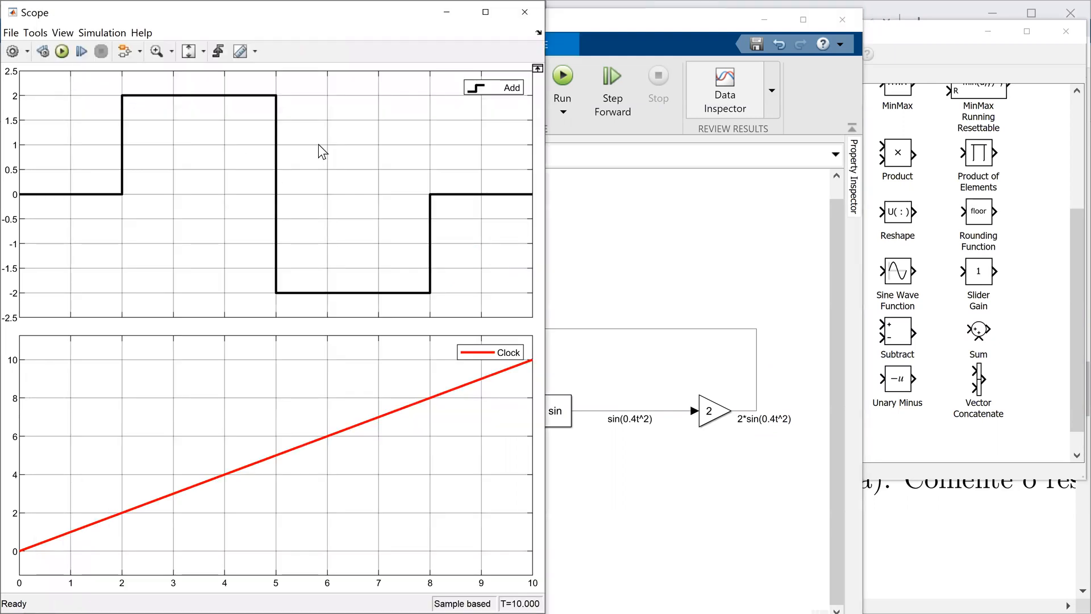
left_click(547, 263)
left_click(498, 228)
double_click(477, 211)
left_click(36, 32)
left_click(67, 46)
left_click(73, 74)
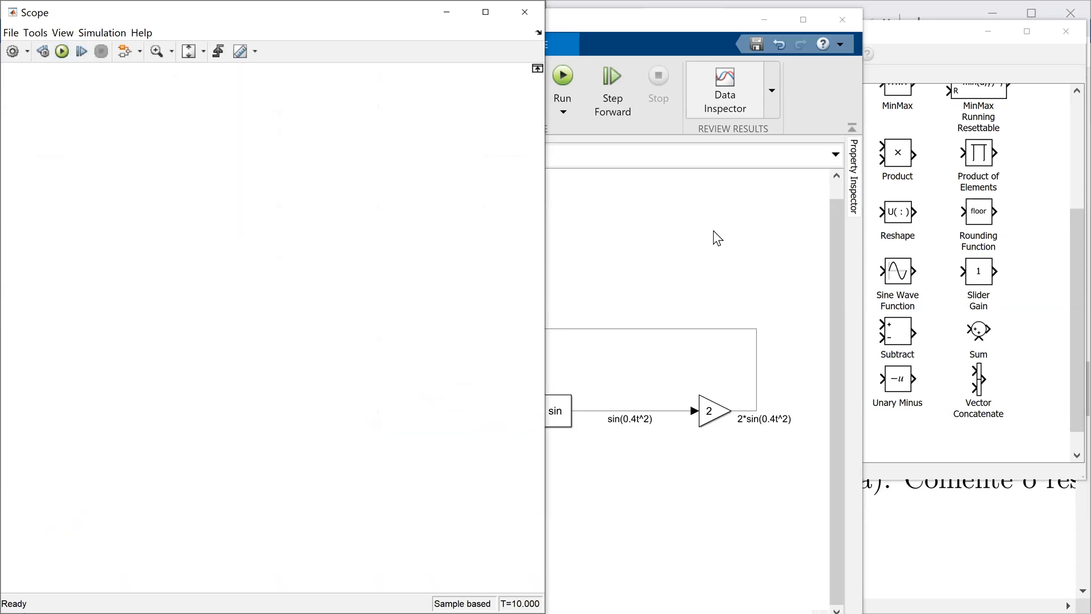
left_click(63, 50)
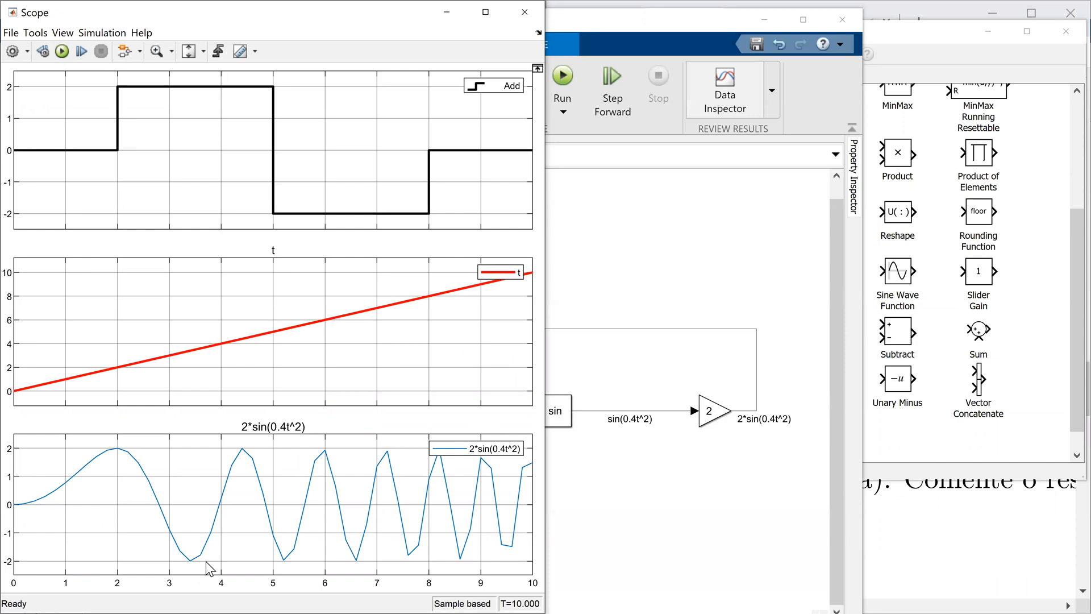
Step: In the model's configuration parameters, set the solver type to Fixed-step and the solver to ode4 (Runge-Kutta)
left_click(691, 257)
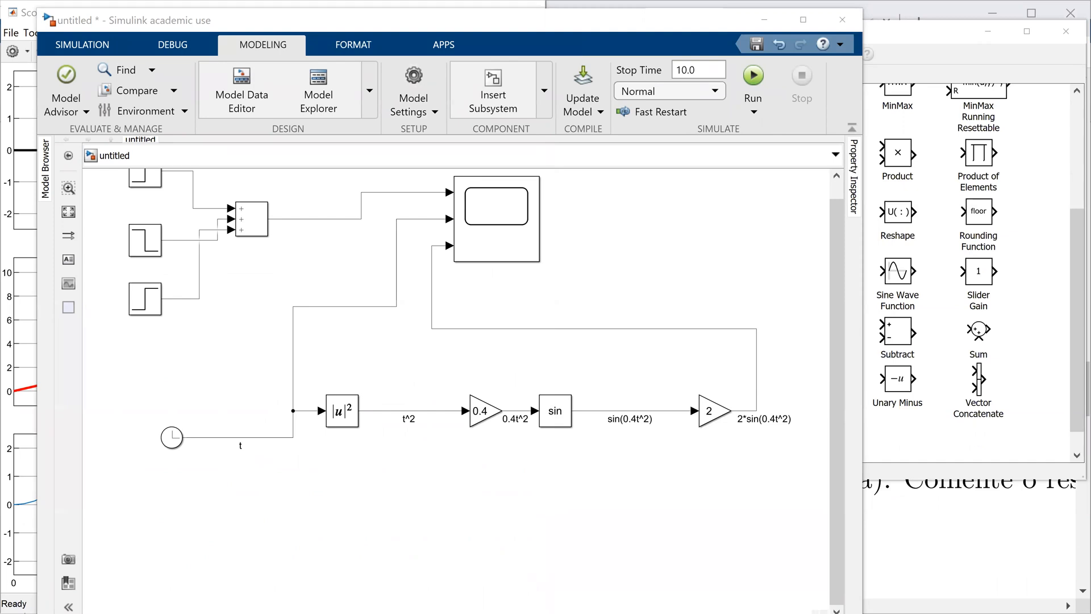
left_click(458, 180)
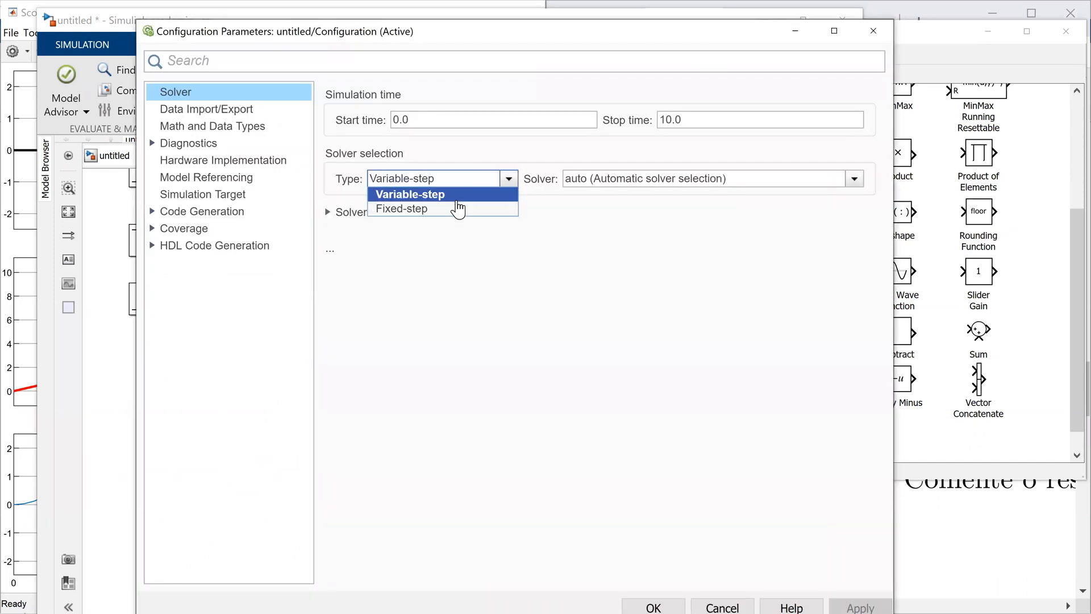
left_click(448, 209)
left_click(634, 183)
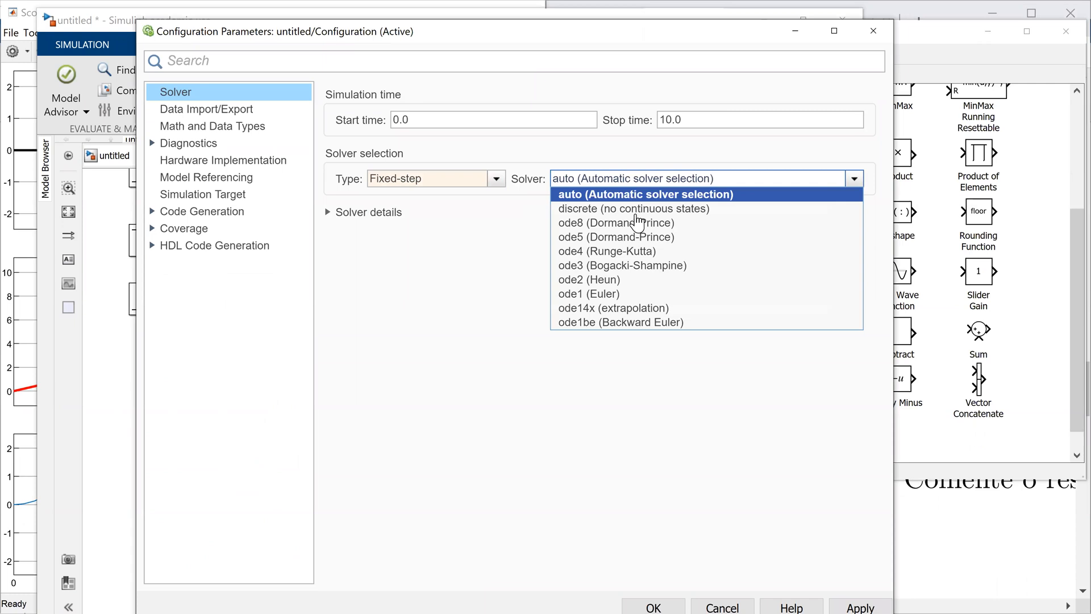
left_click(632, 251)
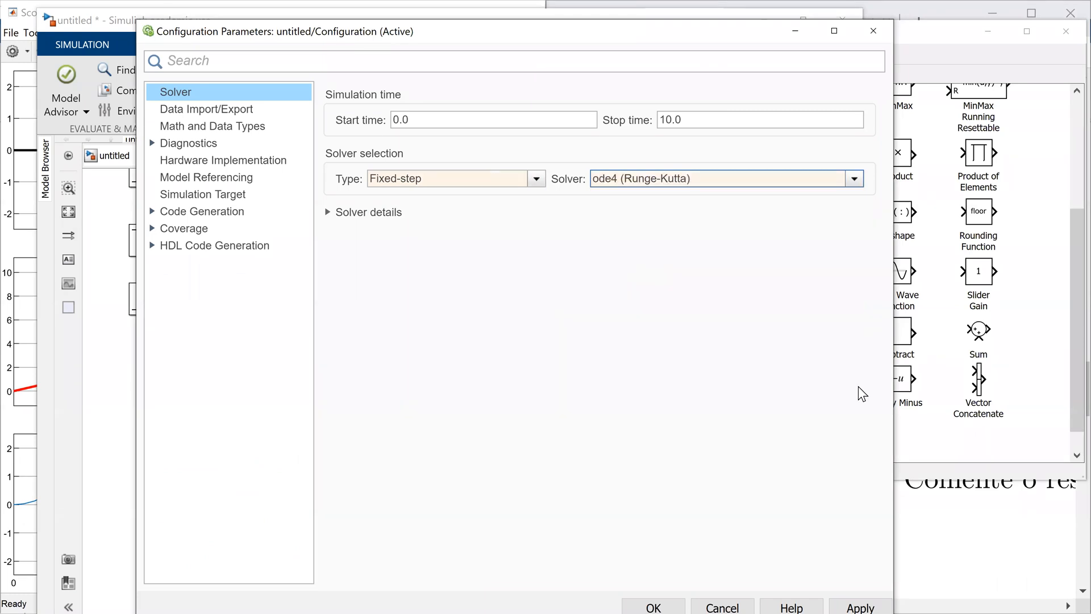
Step: Check the solver step in the exercise PDF, set the fixed-step size to 1e-3 and accept the configuration
left_click(957, 497)
scroll(863, 475, "down", 5)
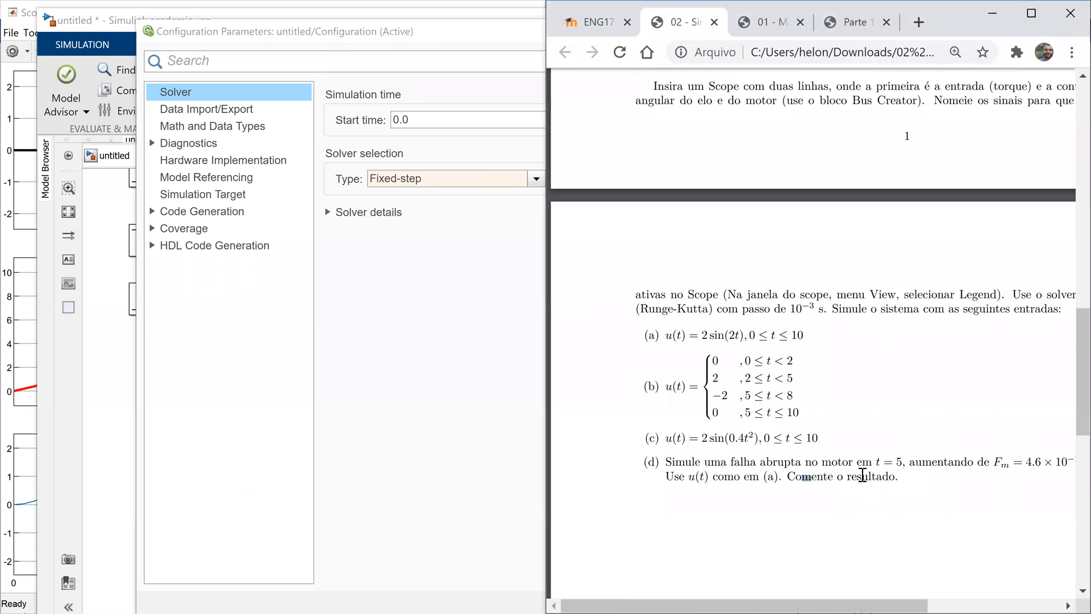
scroll(863, 475, "down", 1)
left_click_drag(834, 340, 741, 357)
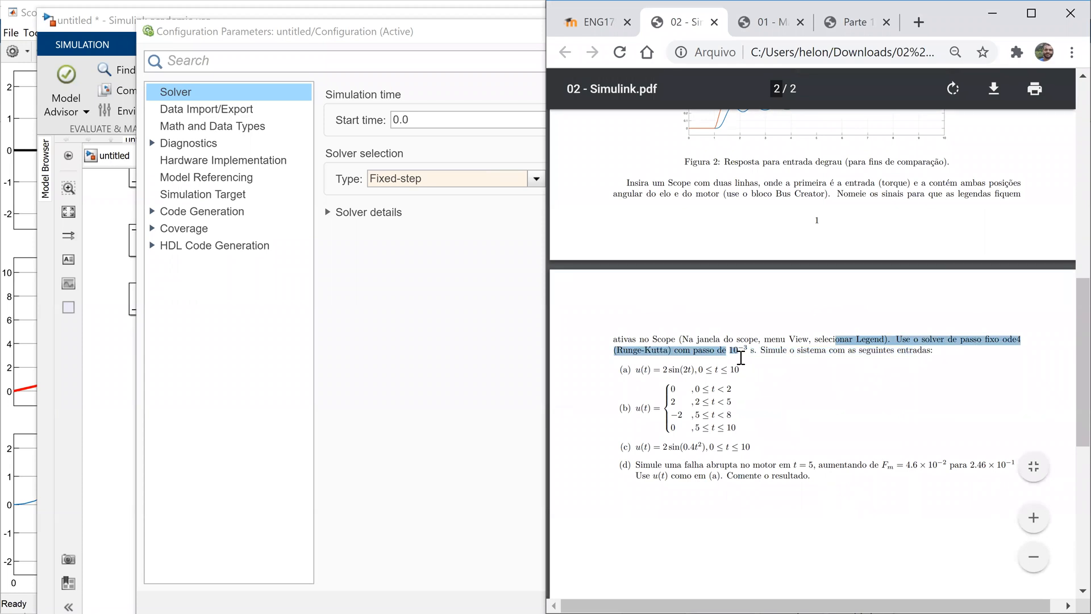
left_click(426, 353)
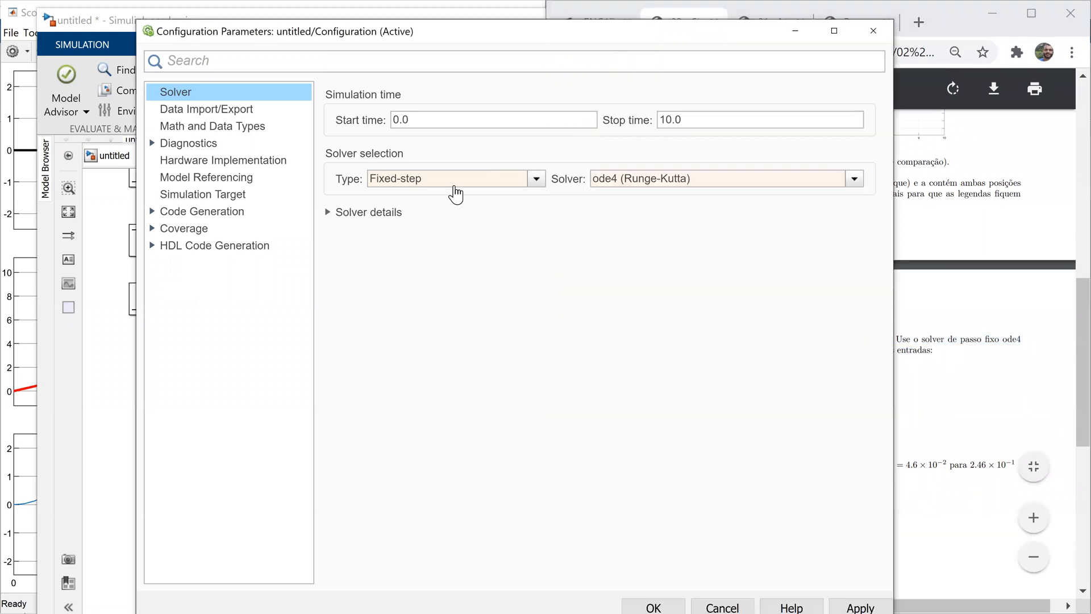
left_click(395, 212)
double_click(655, 250)
type("1e-3")
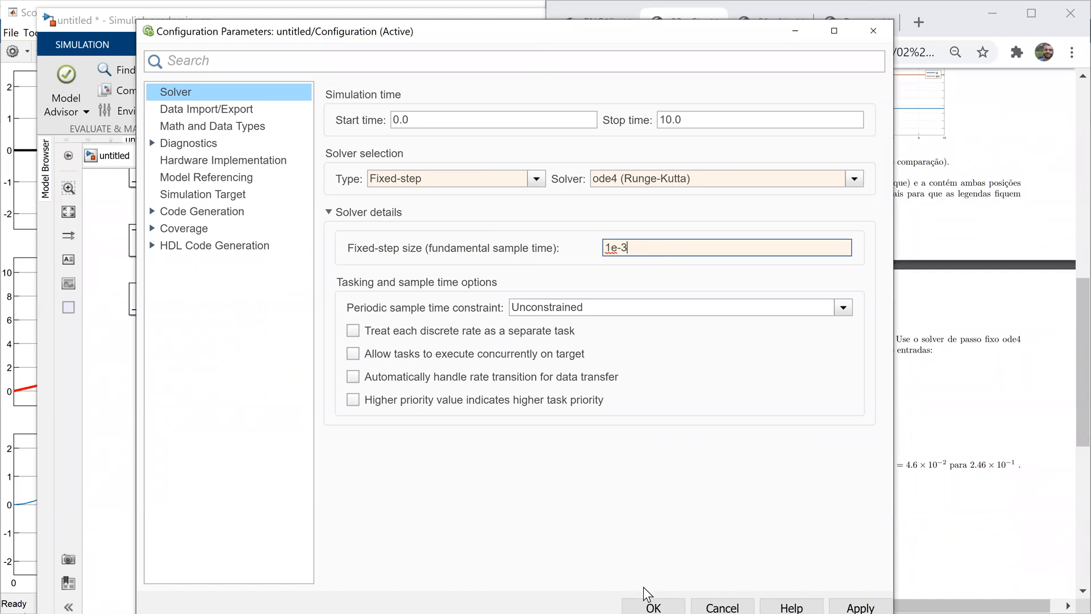
left_click(653, 604)
left_click(329, 473)
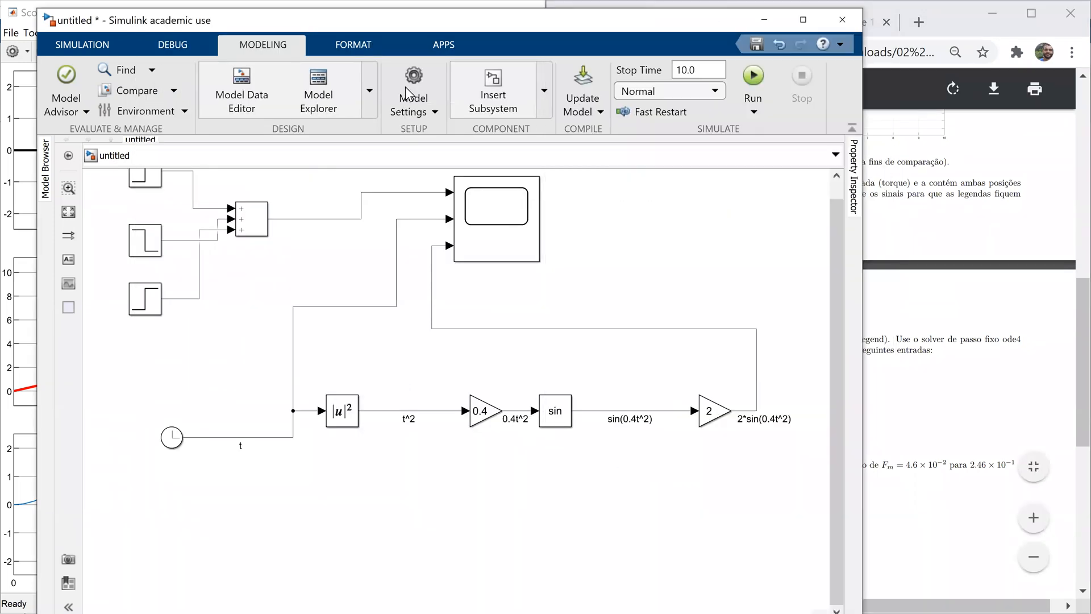
Step: Rerun the simulation, open the Scope and move the 2*sin(0.4t^2) legend above its plot, off the curve
left_click(753, 75)
left_click(513, 244)
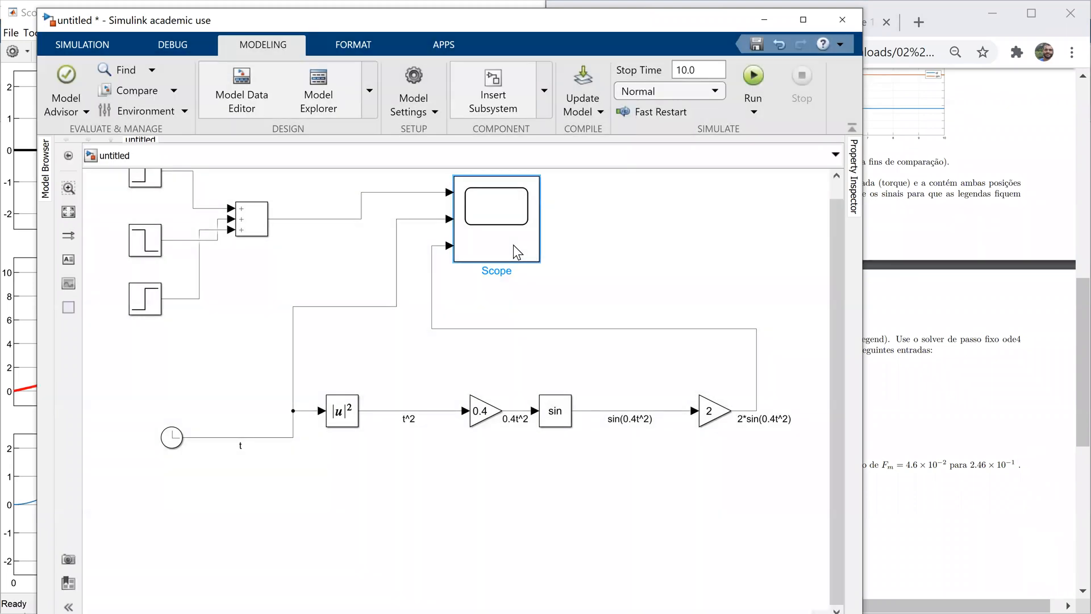
double_click(513, 244)
left_click_drag(473, 452, 377, 431)
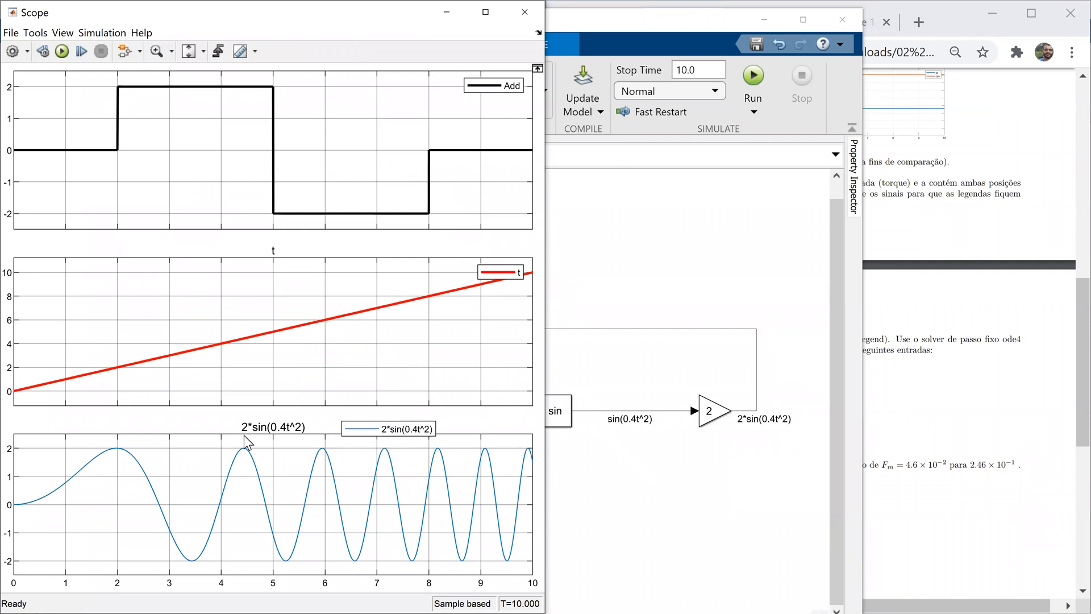
Step: Switch to the exercise PDF in the browser and examine item (d) on the abrupt motor failure and its change in Fm
left_click(912, 401)
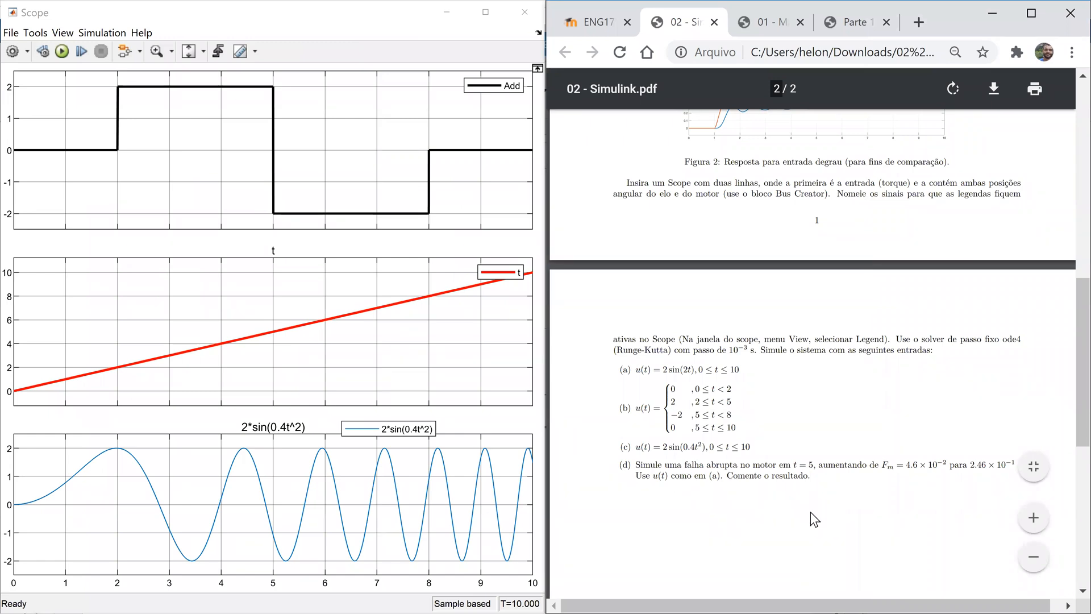
left_click_drag(884, 465, 944, 465)
left_click_drag(808, 483, 810, 481)
left_click(818, 502)
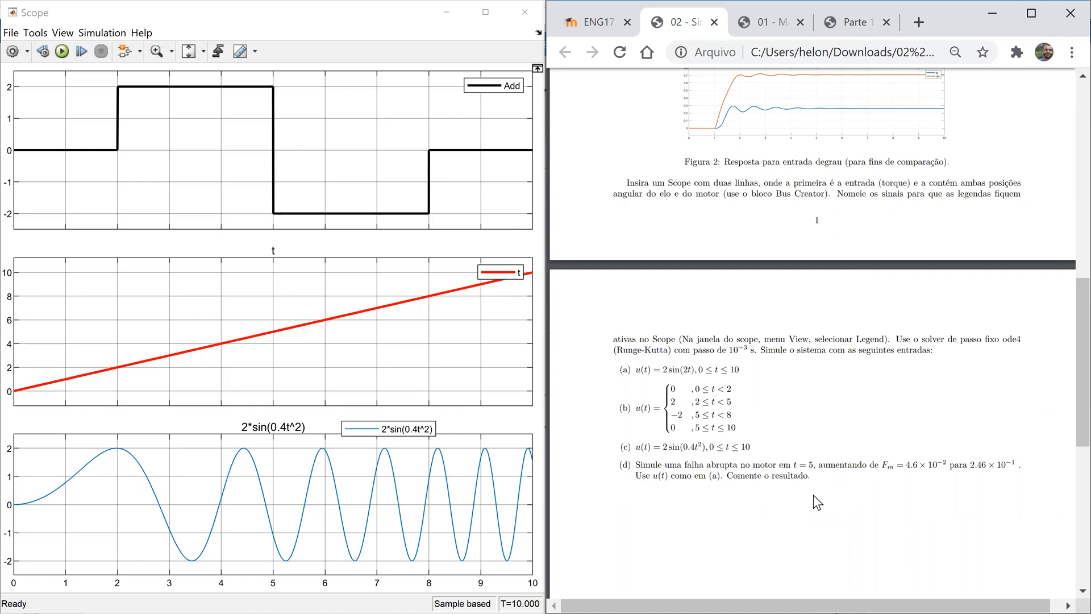
left_click_drag(883, 465, 944, 475)
left_click(942, 480)
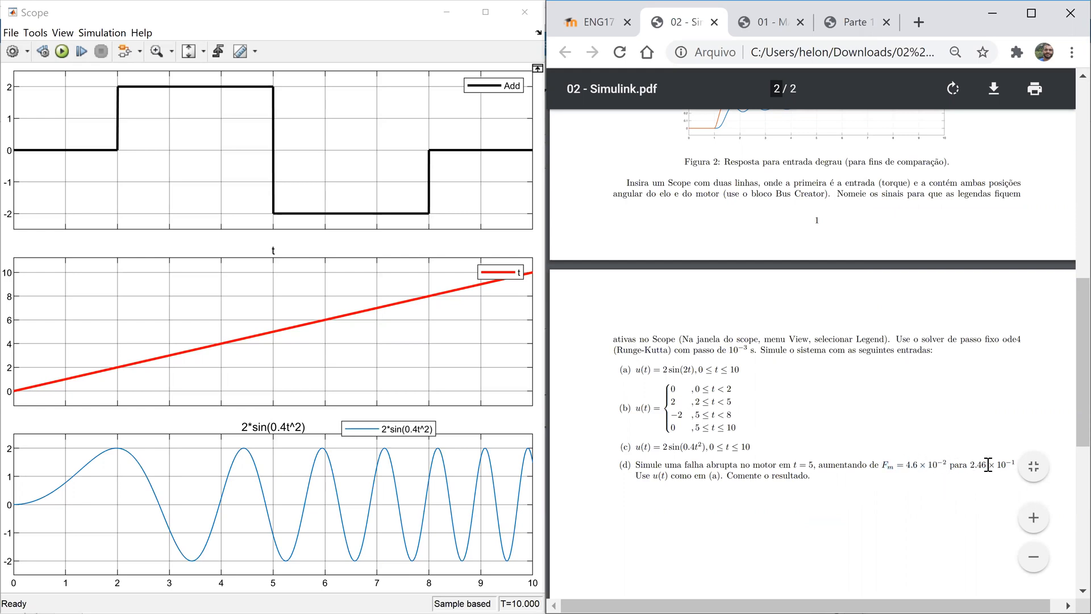
scroll(983, 486, "down", 3)
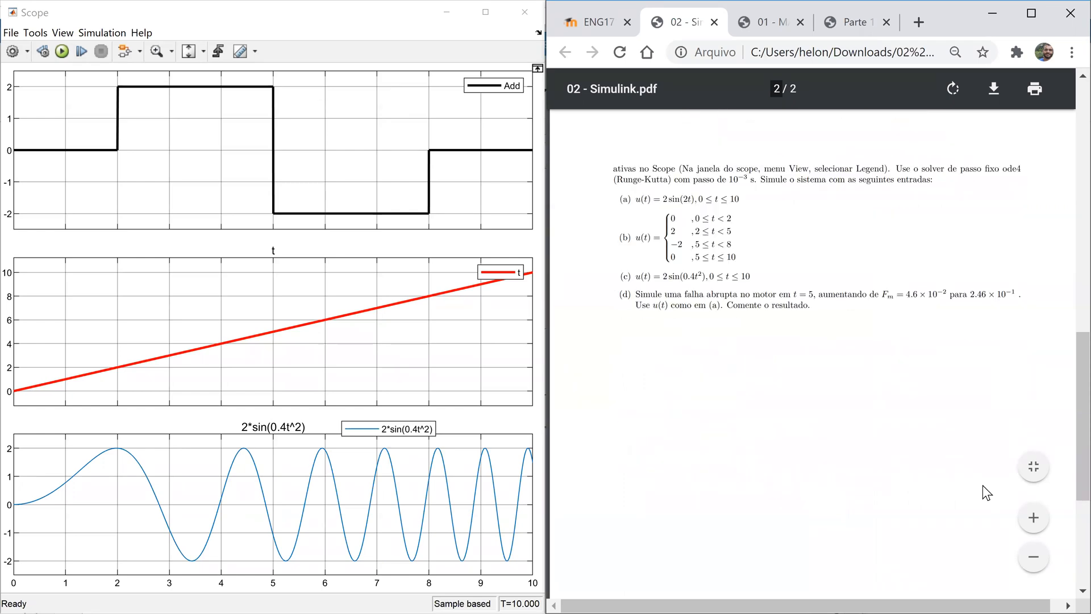
left_click_drag(644, 293, 815, 310)
left_click(823, 350)
double_click(889, 296)
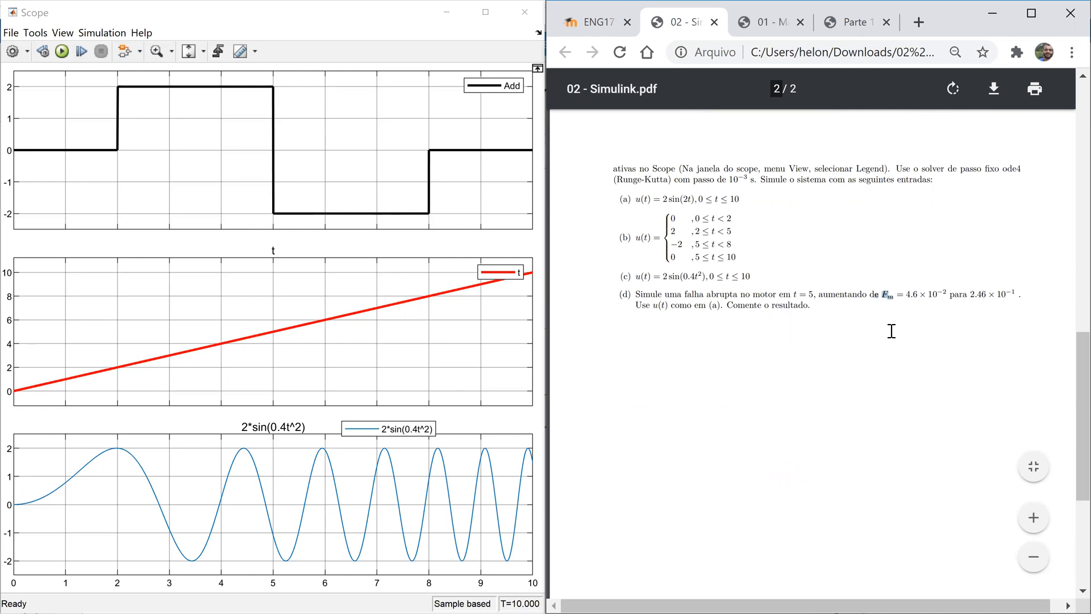